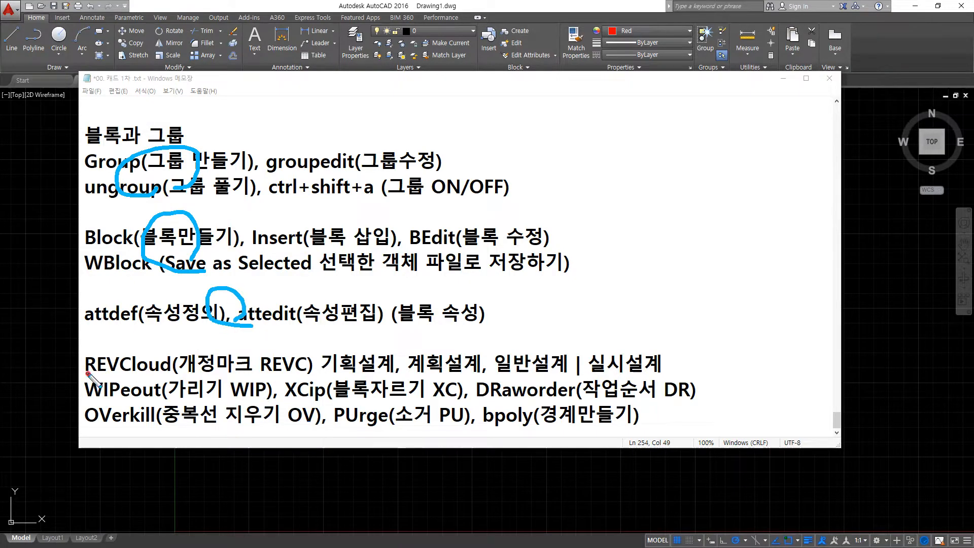
pyautogui.moveTo(86, 375); pyautogui.dragTo(251, 373)
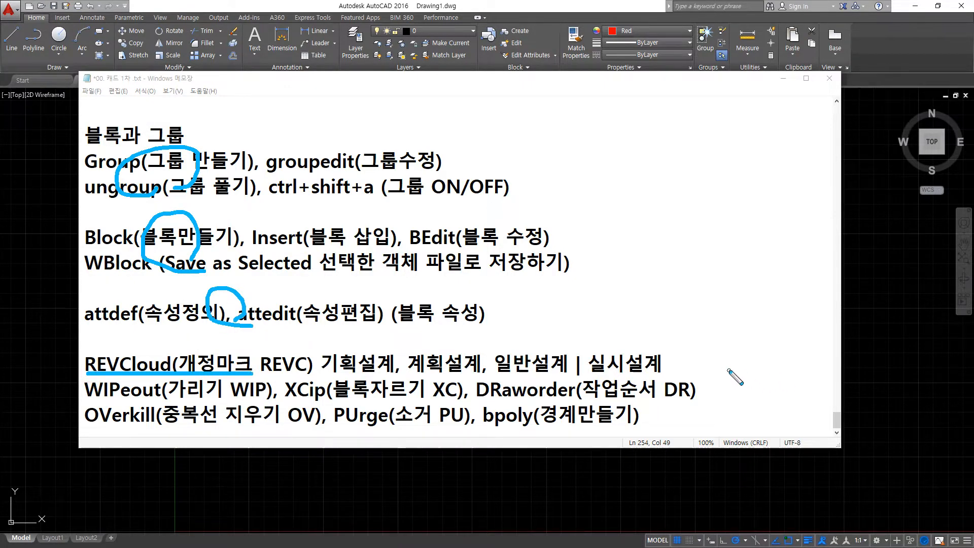
pyautogui.moveTo(706, 356); pyautogui.dragTo(707, 413)
pyautogui.moveTo(87, 358); pyautogui.dragTo(87, 409)
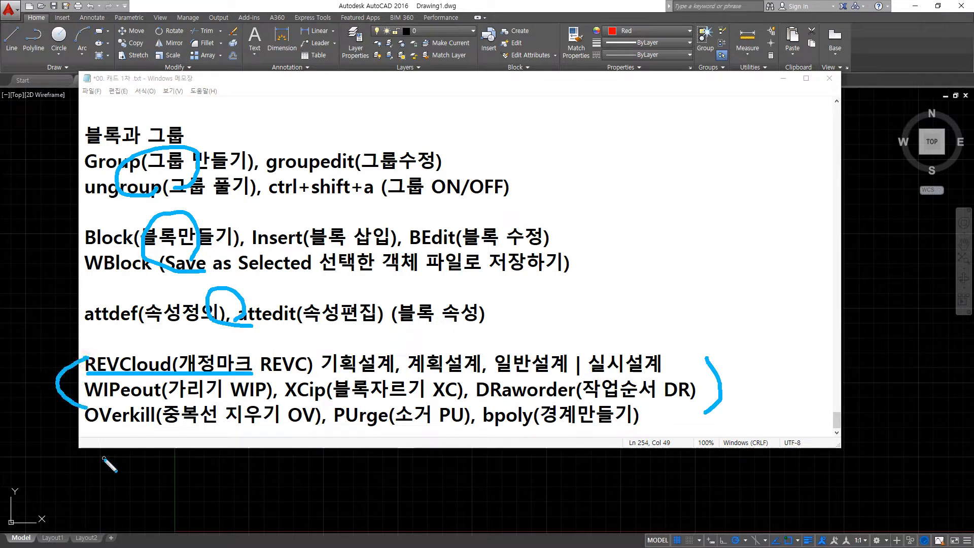
pyautogui.press('Escape')
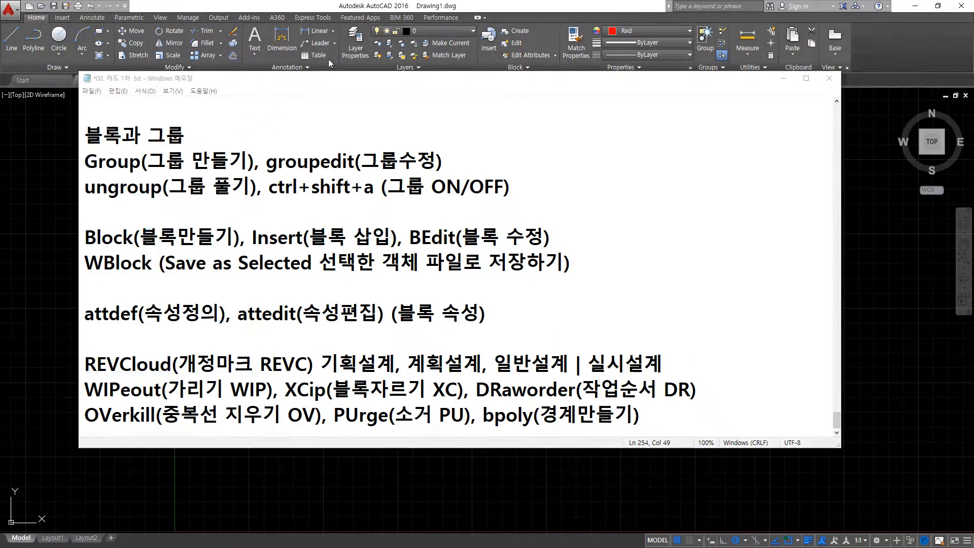
# Step: Move the notes window aside, switch to the AutoCAD drawing and show all of it with Zoom All
pyautogui.moveTo(341, 87); pyautogui.dragTo(482, 117)
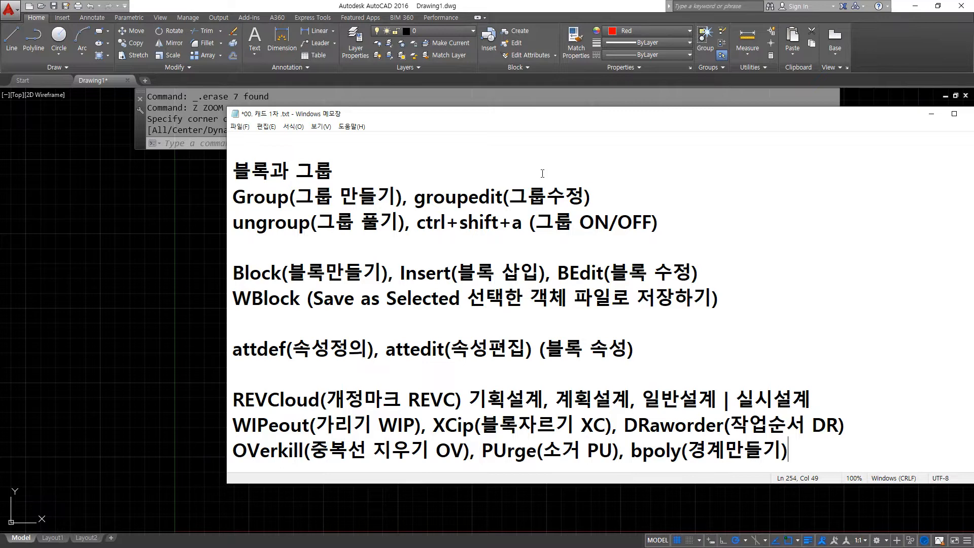
pyautogui.click(144, 293)
pyautogui.write('z')
pyautogui.press('Return')
pyautogui.write('a')
pyautogui.press('Return')
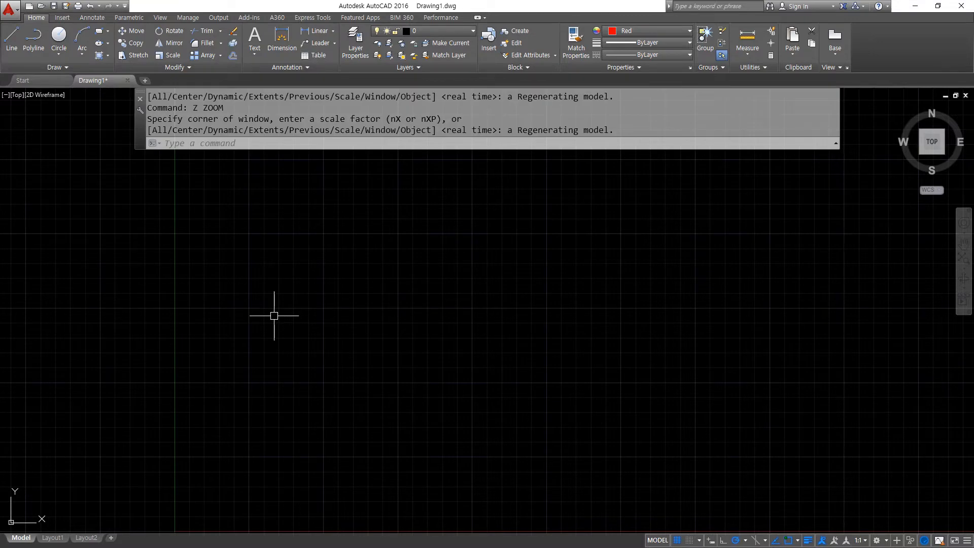
pyautogui.write('l')
pyautogui.press('Return')
pyautogui.click(319, 347)
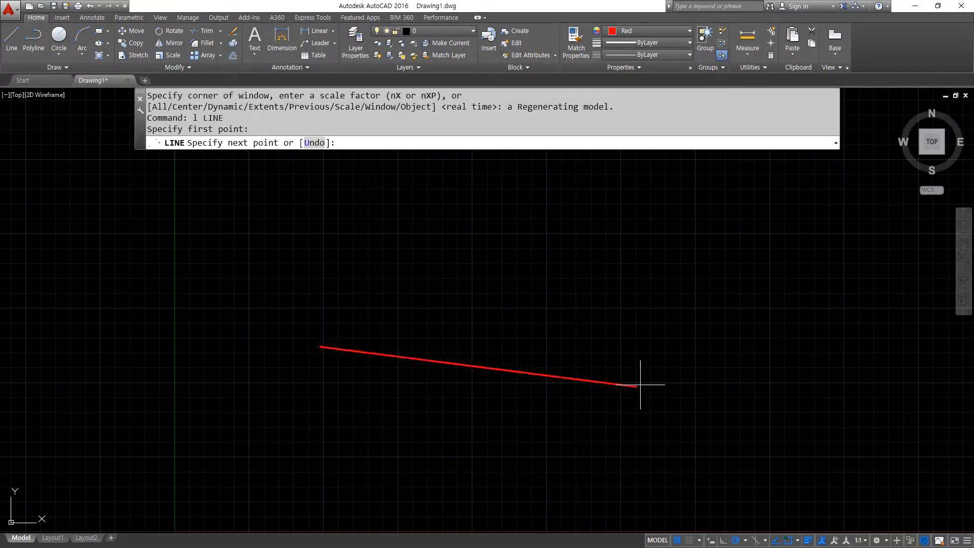
pyautogui.press('Escape')
pyautogui.press('Escape')
pyautogui.press('Escape')
# Step: Set the current object colour to ByLayer and draw a long horizontal line in the lower part of the drawing area
pyautogui.click(631, 31)
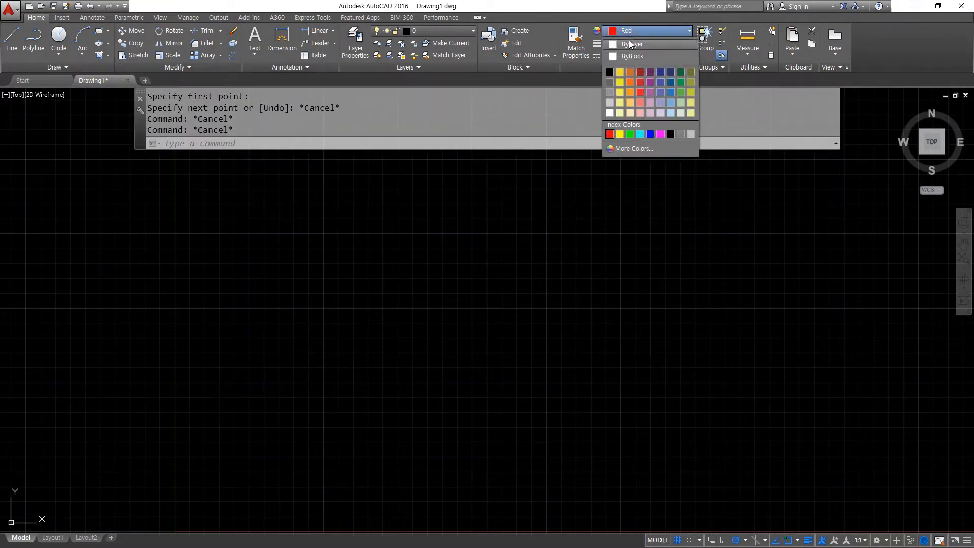
pyautogui.click(628, 44)
pyautogui.write('l')
pyautogui.press('Return')
pyautogui.click(318, 435)
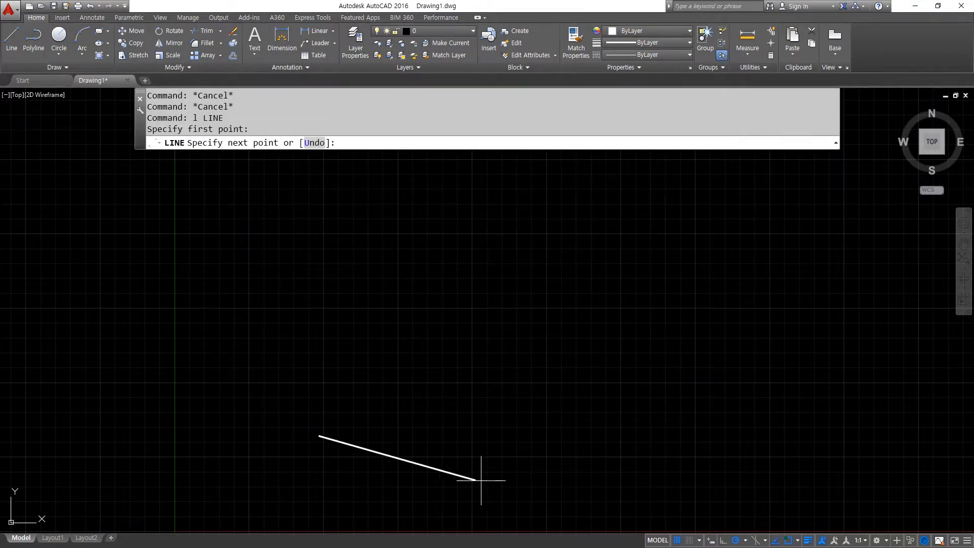
pyautogui.click(605, 435)
pyautogui.press('Return')
# Step: Draw a vertical line that crosses the horizontal line near its left end and extends well above it
pyautogui.press('Return')
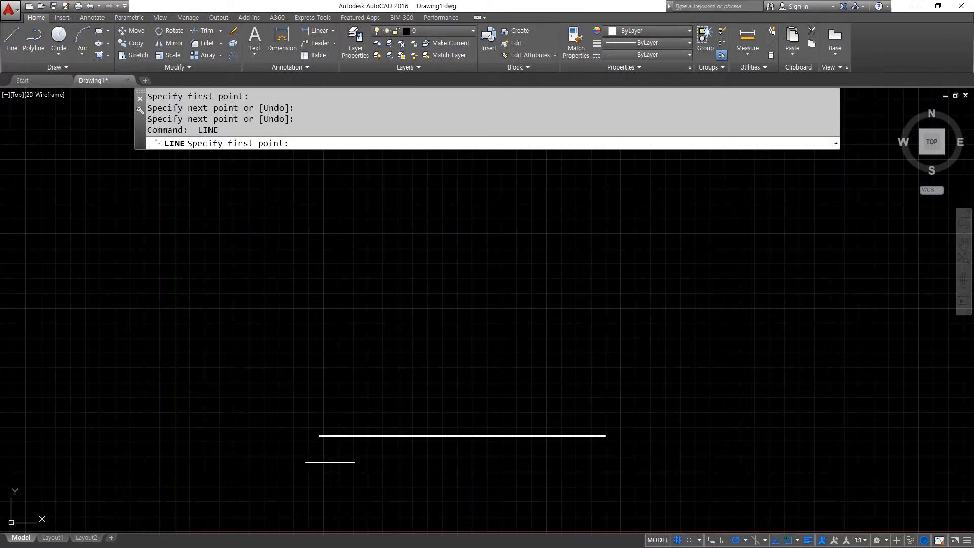
pyautogui.click(330, 461)
pyautogui.click(329, 221)
pyautogui.press('Return')
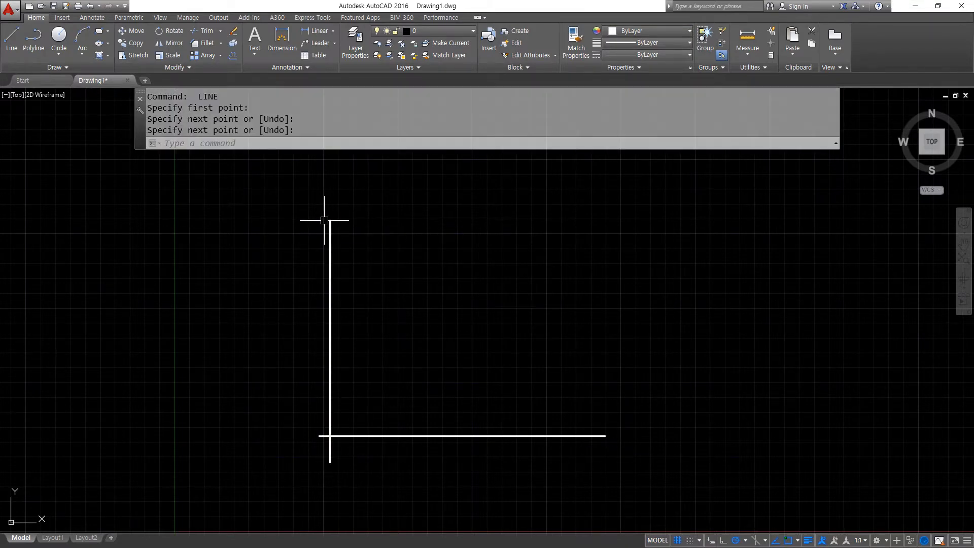
# Step: Offset the horizontal line upward three times in succession at a spacing of 8
pyautogui.write('o')
pyautogui.press('Return')
pyautogui.write('8')
pyautogui.press('Return')
pyautogui.click(401, 435)
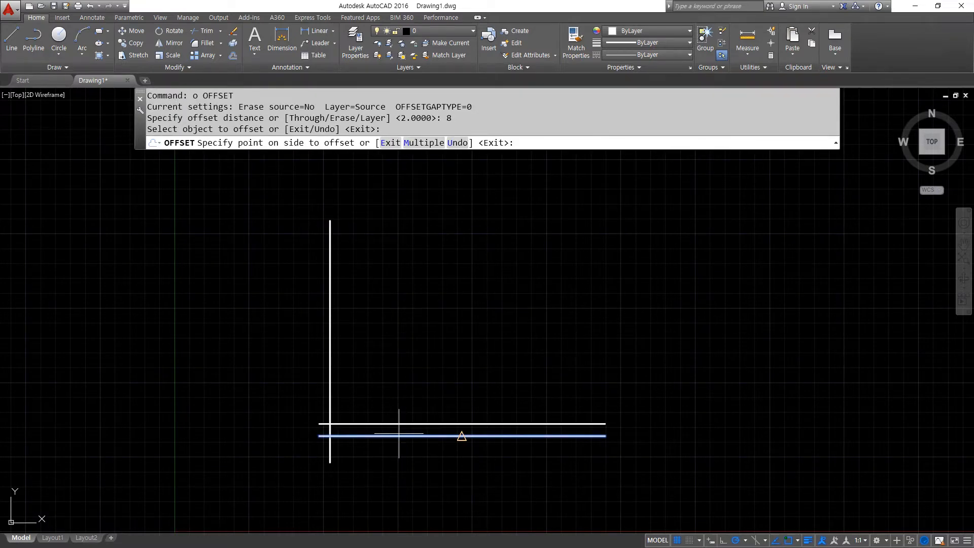
pyautogui.click(389, 422)
pyautogui.click(386, 422)
pyautogui.click(386, 394)
pyautogui.click(320, 411)
pyautogui.click(357, 404)
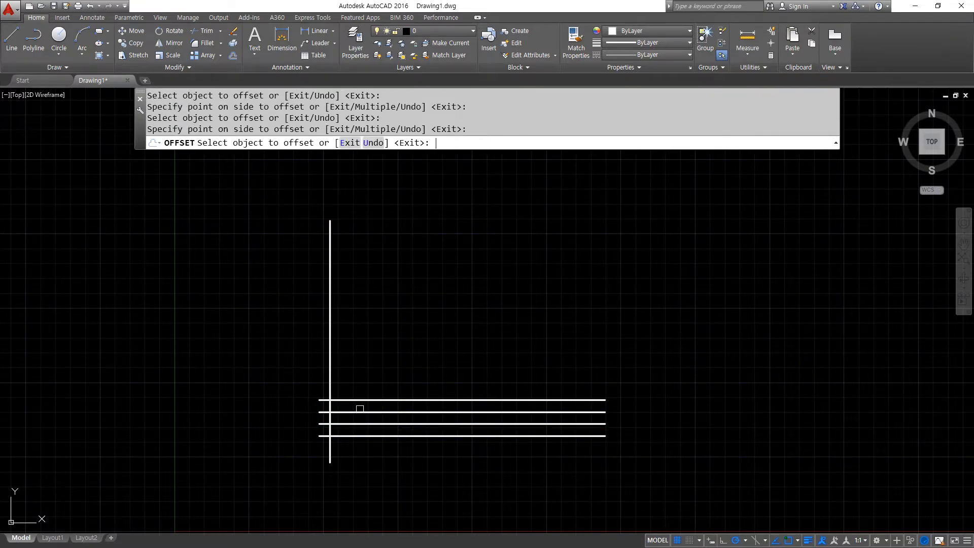
pyautogui.press('Return')
# Step: Offset the vertical line 25 to the right
pyautogui.scroll(3, 357, 433)
pyautogui.write('o')
pyautogui.press('Return')
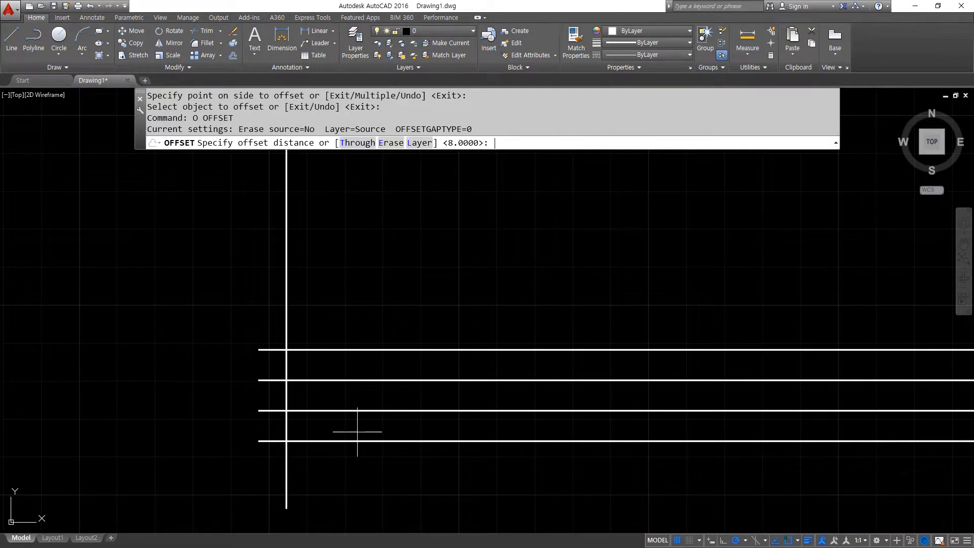
pyautogui.write('25')
pyautogui.press('Return')
pyautogui.click(287, 329)
pyautogui.click(398, 314)
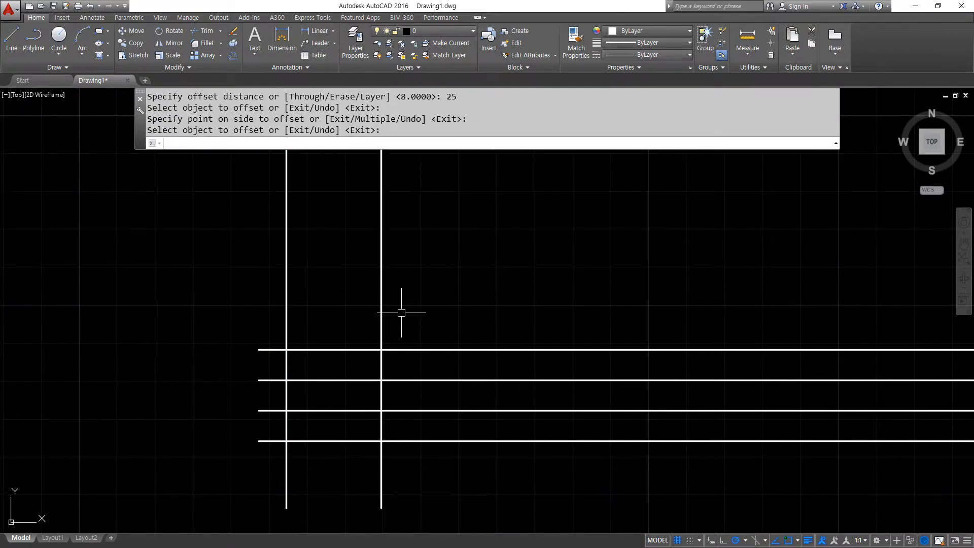
pyautogui.press('Return')
pyautogui.press('Return')
pyautogui.write('30')
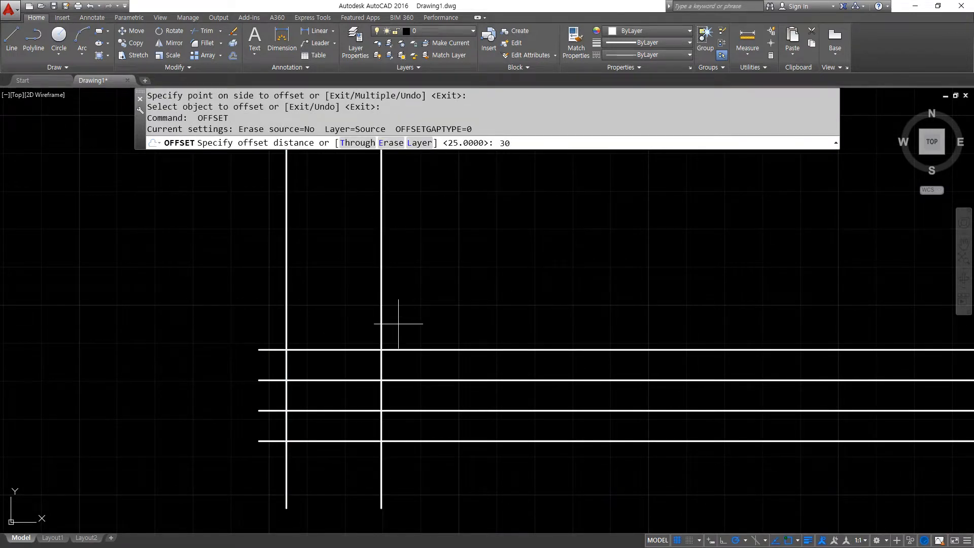
pyautogui.press('Return')
pyautogui.press('Escape')
pyautogui.press('Escape')
# Step: Offset the second vertical line 35 to the right to form the wider column
pyautogui.write('o')
pyautogui.press('Return')
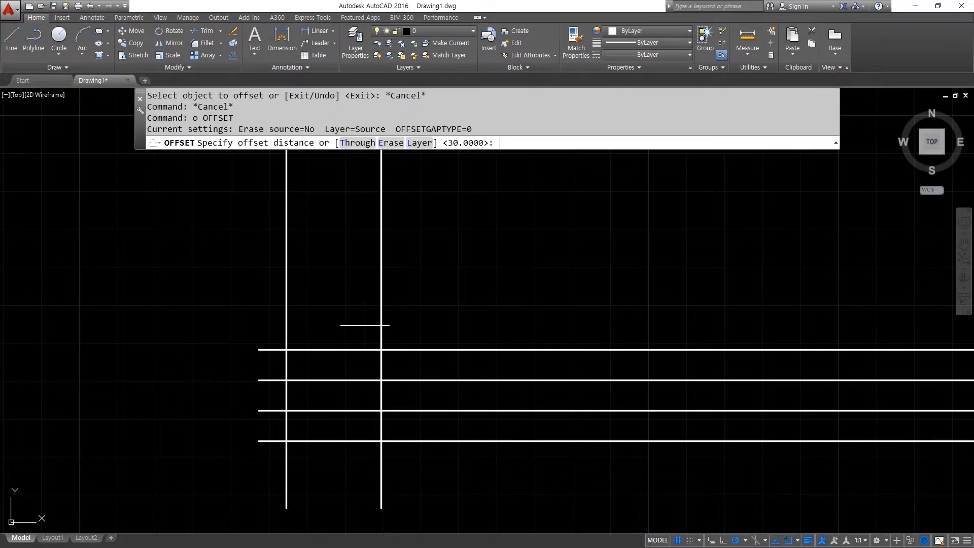
pyautogui.write('35')
pyautogui.press('Return')
pyautogui.click(381, 315)
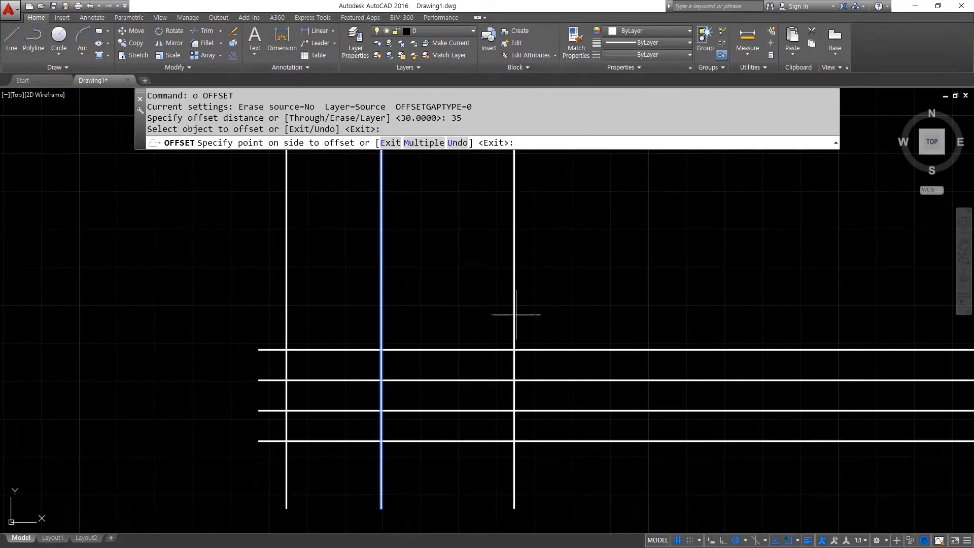
pyautogui.click(522, 325)
pyautogui.press('Return')
pyautogui.write('tr')
pyautogui.press('Return')
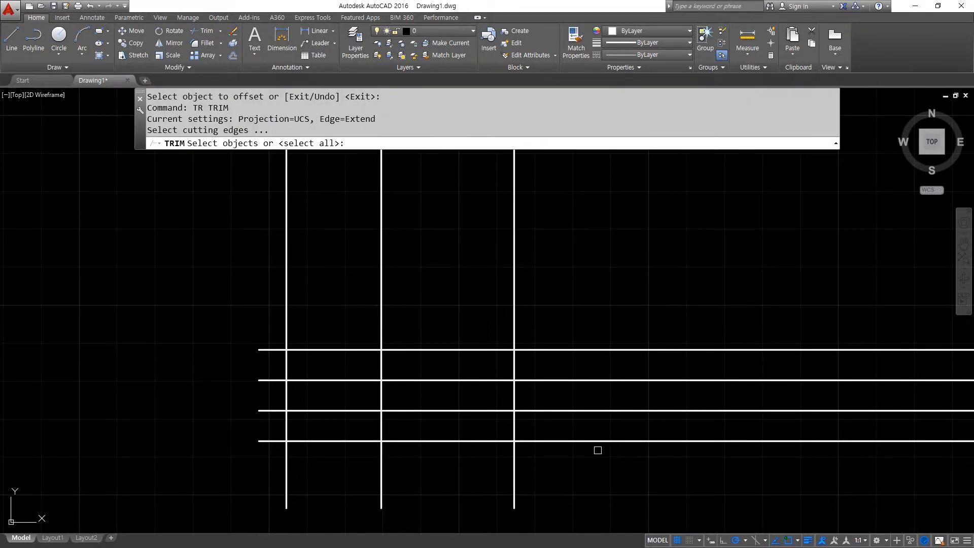
pyautogui.write('f')
pyautogui.press('Return')
pyautogui.click(563, 470)
pyautogui.click(544, 315)
pyautogui.click(278, 329)
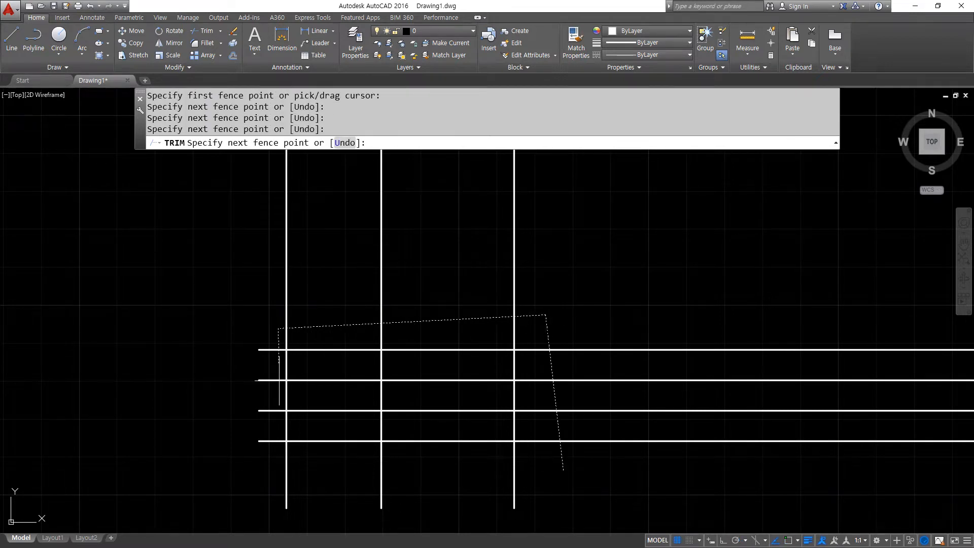
pyautogui.click(272, 463)
pyautogui.press('Return')
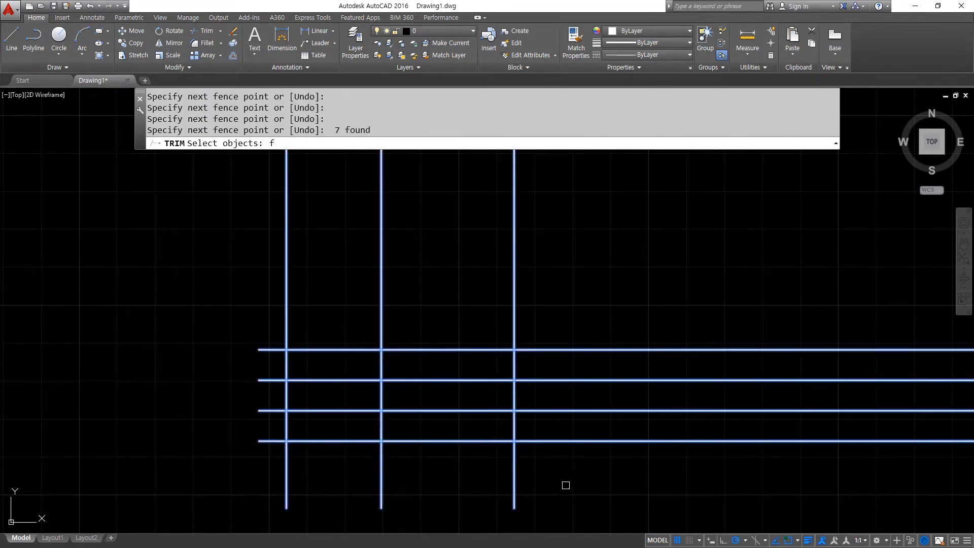
pyautogui.write('f')
pyautogui.press('Return')
pyautogui.click(561, 476)
pyautogui.click(555, 303)
pyautogui.click(273, 328)
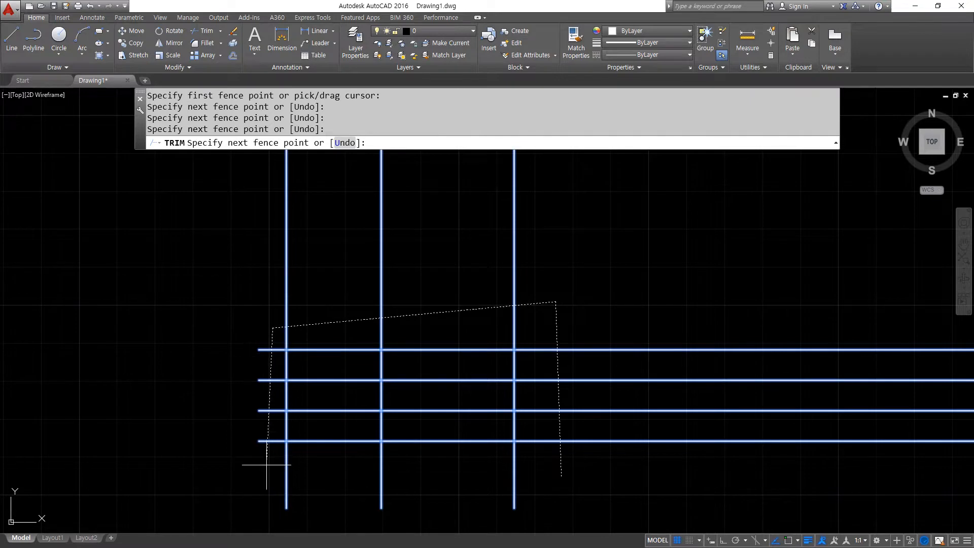
pyautogui.click(267, 464)
pyautogui.press('Return')
pyautogui.press('Return')
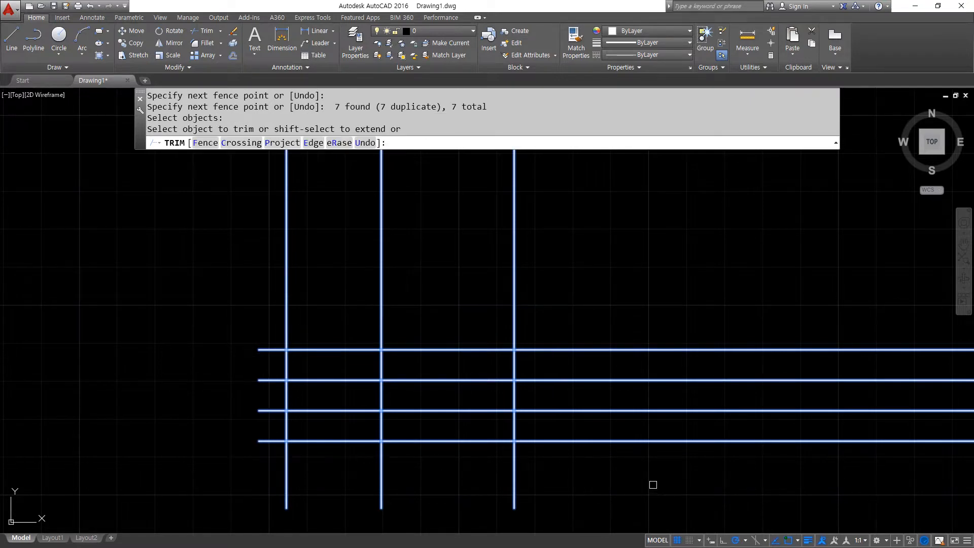
pyautogui.press('Escape')
# Step: Trim all line ends overhanging the grid with a fence around it, leaving a table of three rows and two columns
pyautogui.write('tr')
pyautogui.press('Return')
pyautogui.press('Return')
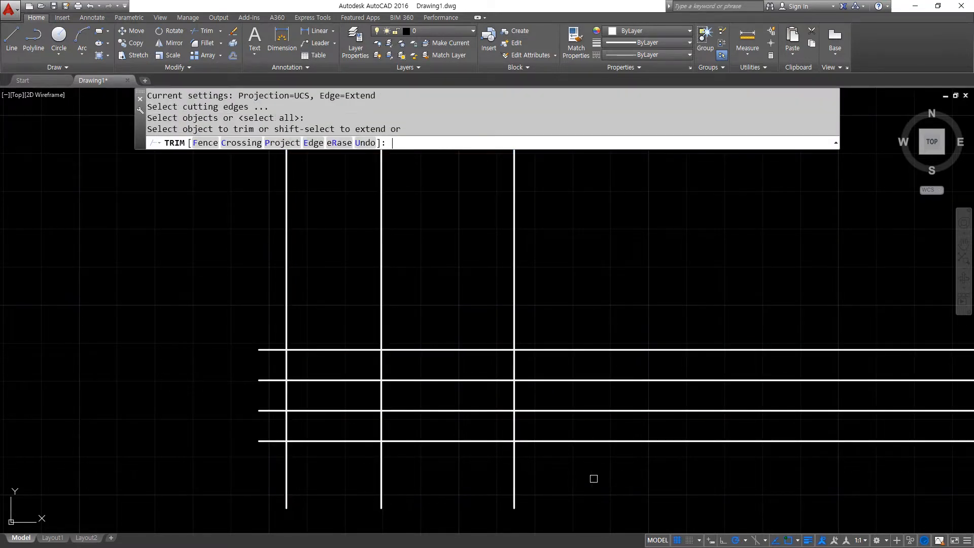
pyautogui.write('f')
pyautogui.press('Return')
pyautogui.click(573, 477)
pyautogui.click(550, 312)
pyautogui.click(273, 328)
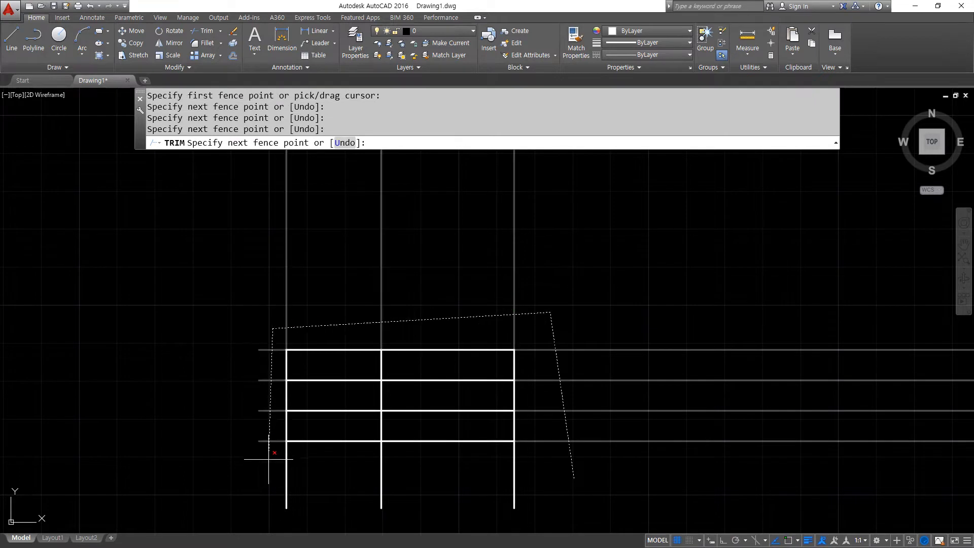
pyautogui.click(269, 459)
pyautogui.press('Return')
pyautogui.press('Return')
# Step: Add the multiline text "날 짜" to the table's top-left cell, centred horizontally and vertically within the cell
pyautogui.scroll(2, 345, 427)
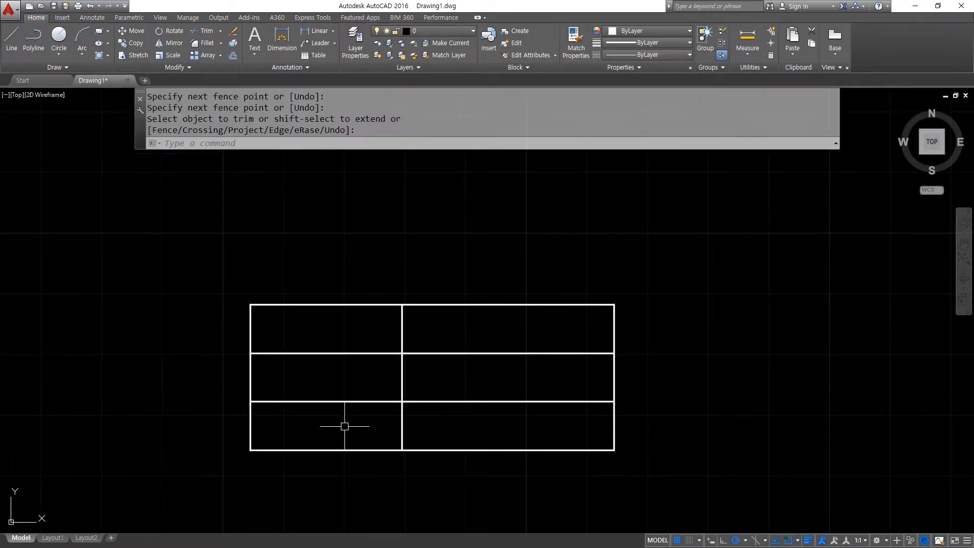
pyautogui.moveTo(454, 450); pyautogui.dragTo(431, 423, button='middle')
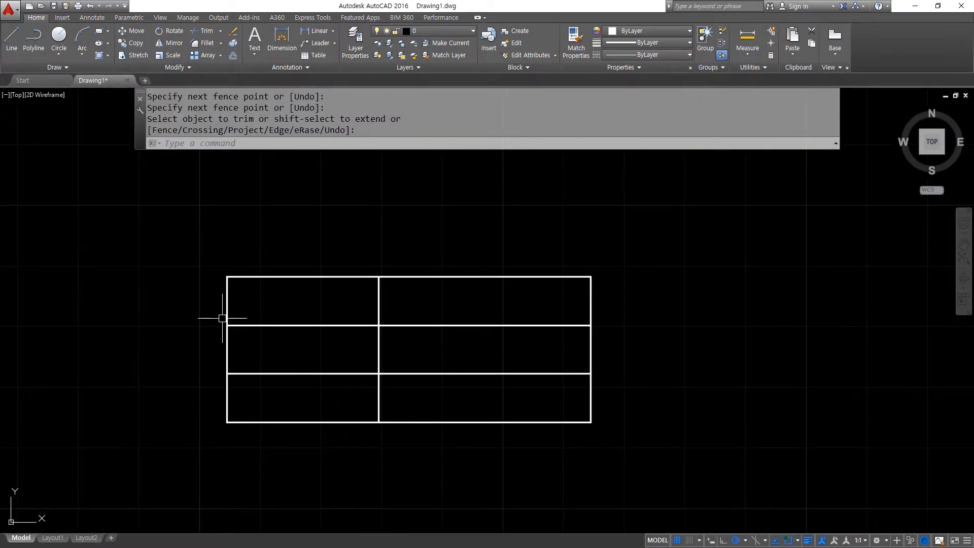
pyautogui.write('t')
pyautogui.press('Return')
pyautogui.click(227, 277)
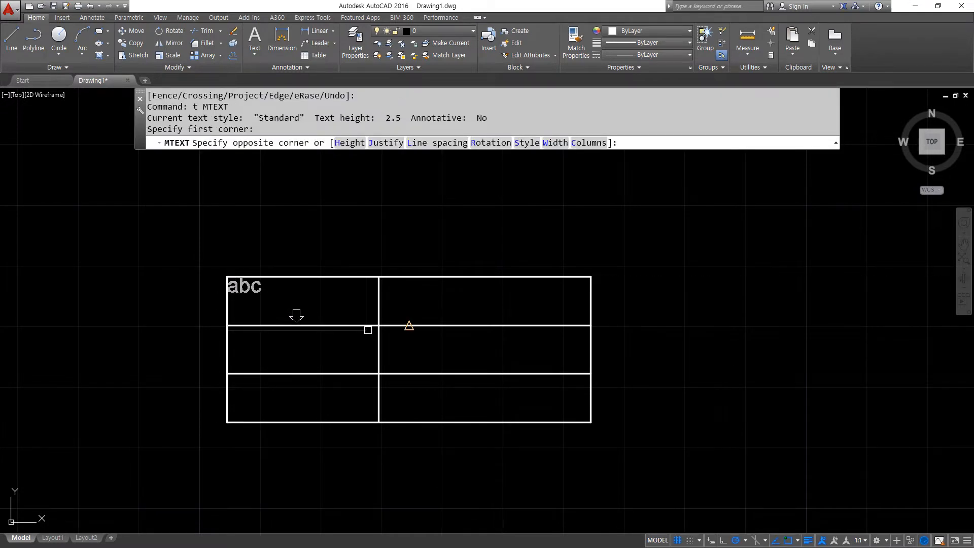
pyautogui.click(378, 325)
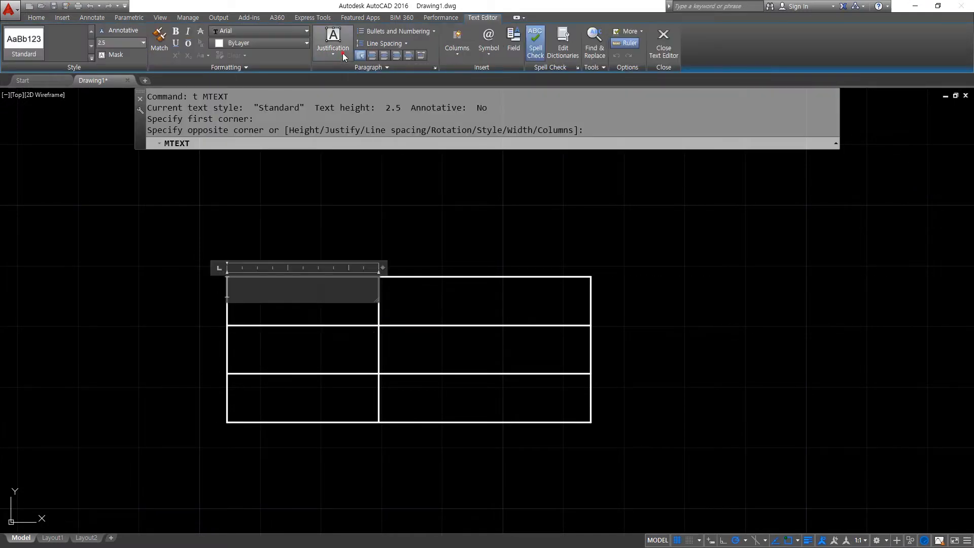
pyautogui.click(343, 56)
pyautogui.click(364, 118)
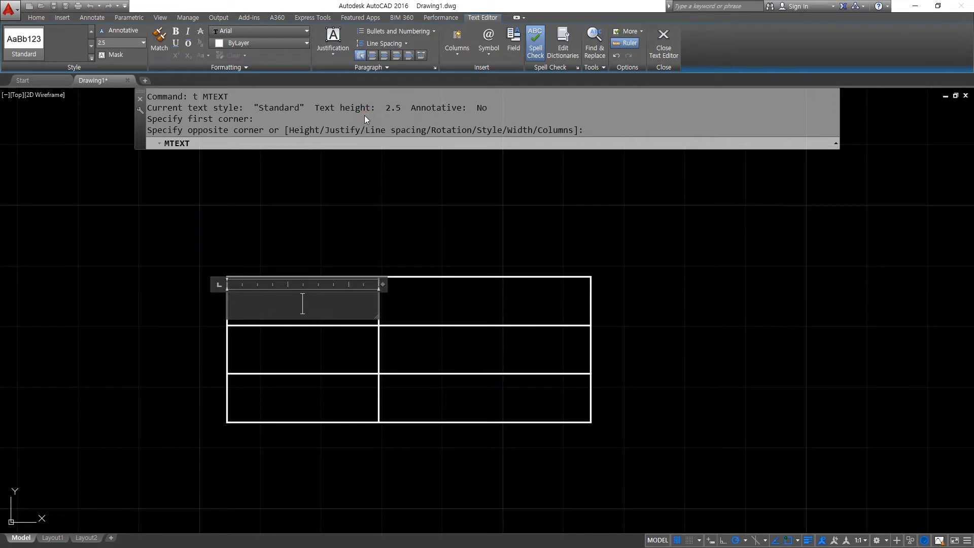
pyautogui.write('날')
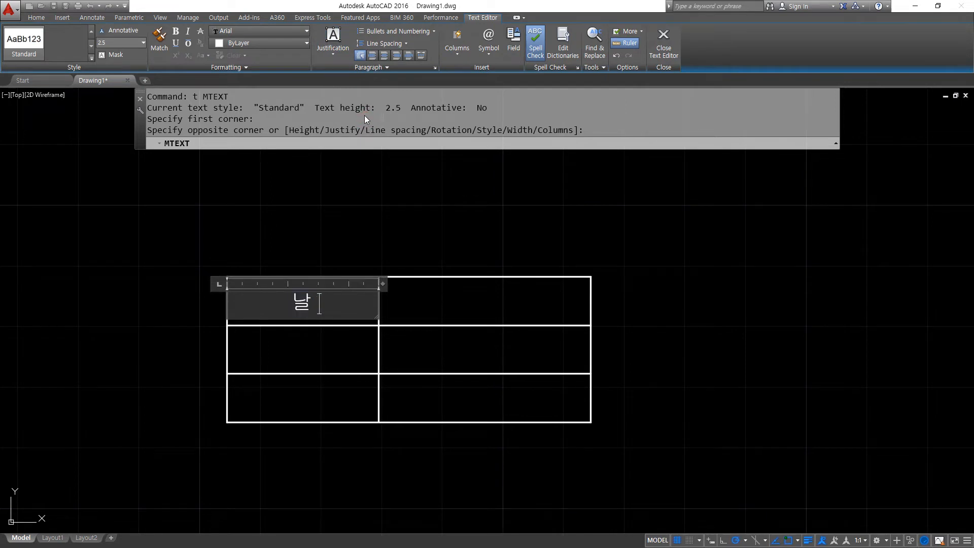
pyautogui.write(' 짜')
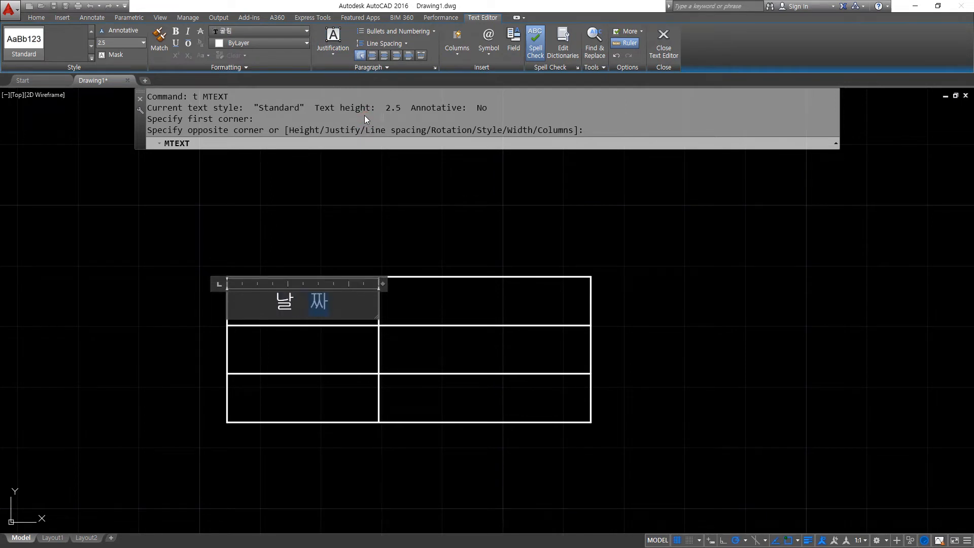
pyautogui.click(364, 115)
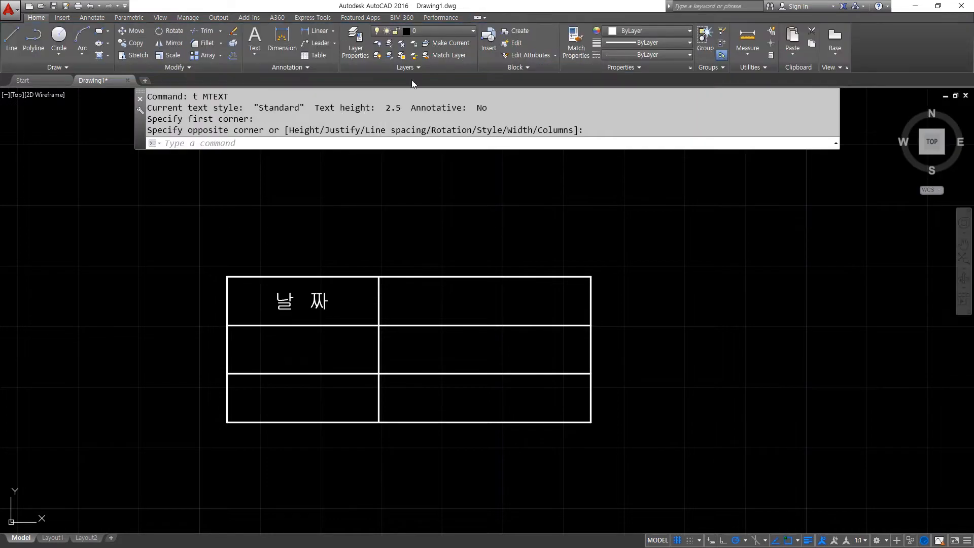
pyautogui.write('c')
pyautogui.click(261, 102)
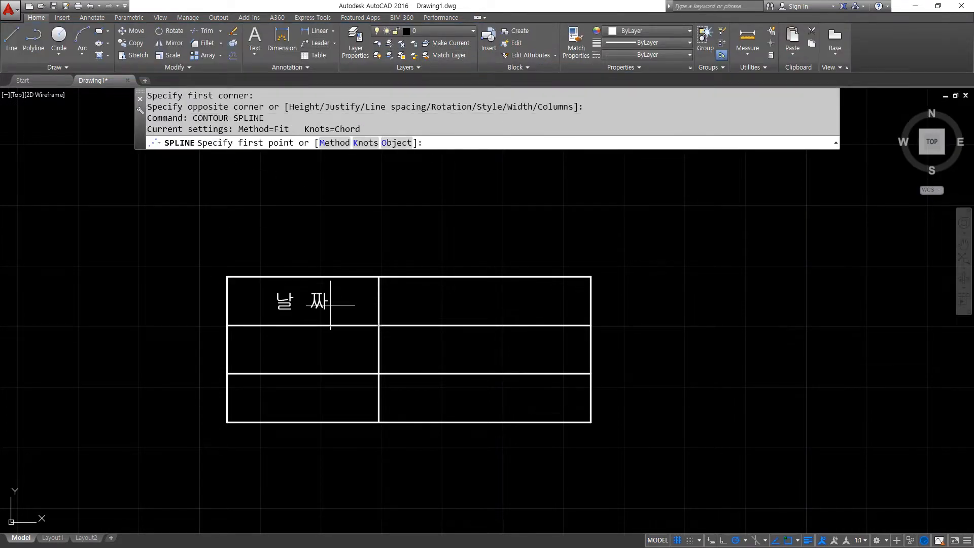
pyautogui.press('Escape')
pyautogui.press('Escape')
pyautogui.press('Escape')
# Step: Copy the "날 짜" text into the two cells below it in the table's left column, using grid intersections as reference points
pyautogui.write('cp')
pyautogui.press('Return')
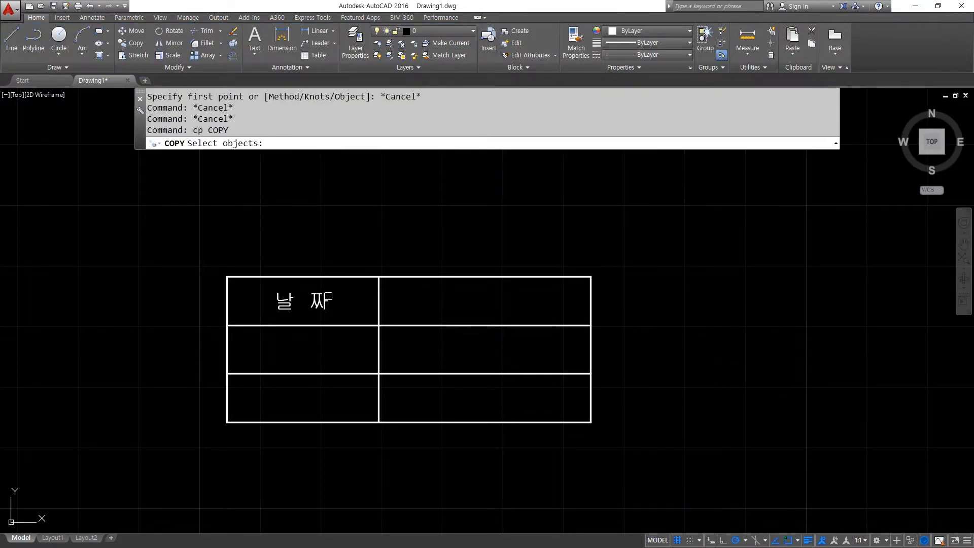
pyautogui.click(334, 299)
pyautogui.press('Return')
pyautogui.click(378, 276)
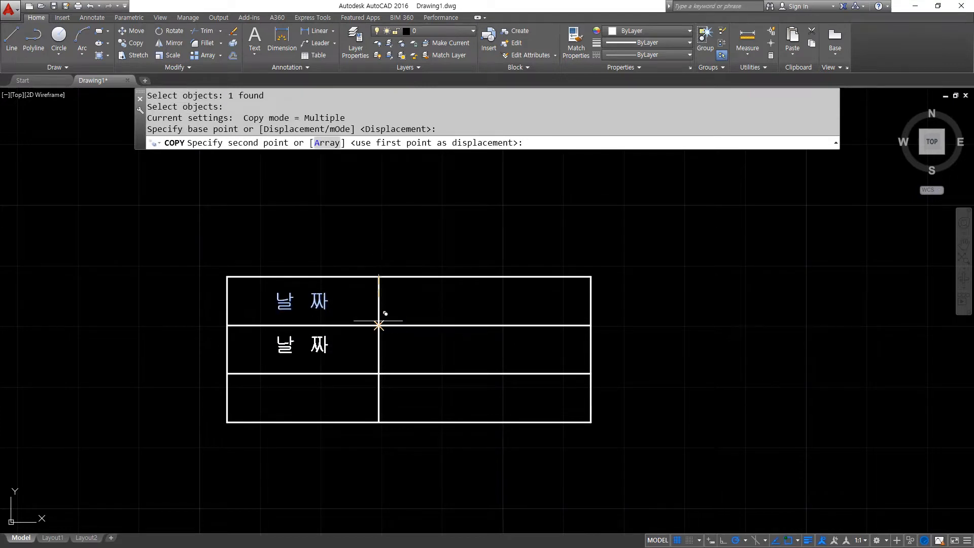
pyautogui.click(379, 326)
pyautogui.click(378, 374)
pyautogui.press('Escape')
pyautogui.press('Escape')
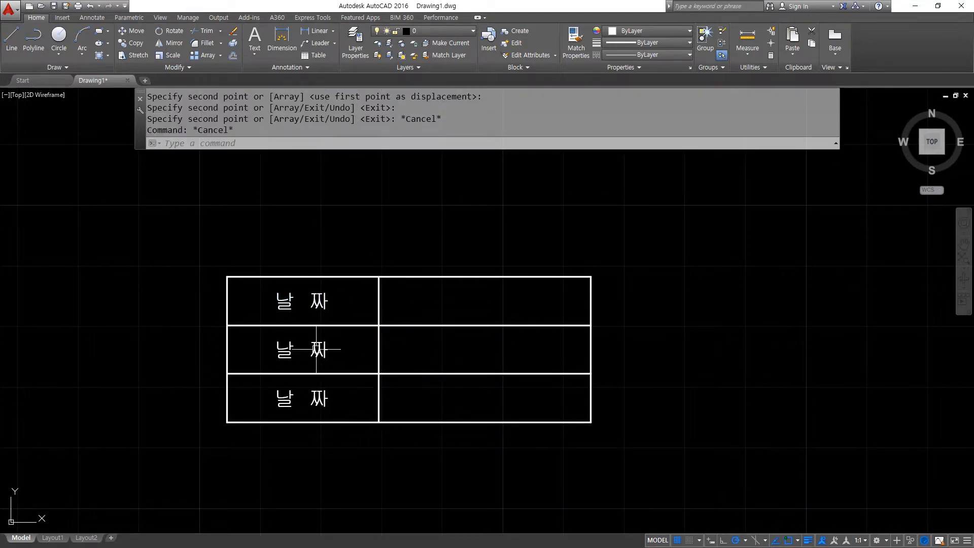
# Step: Replace the copied text in the middle cell of the left column with "도 명"
pyautogui.doubleClick(354, 366)
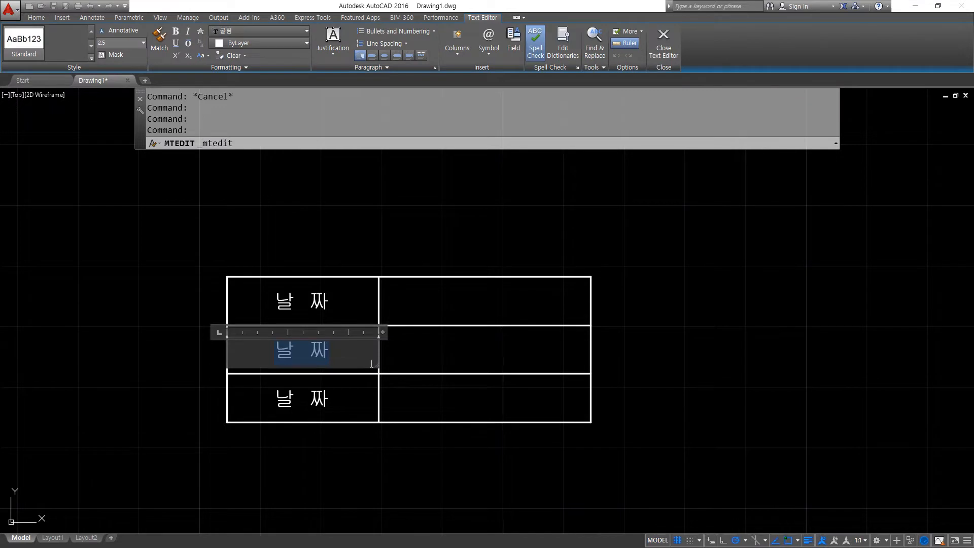
pyautogui.write('도 명')
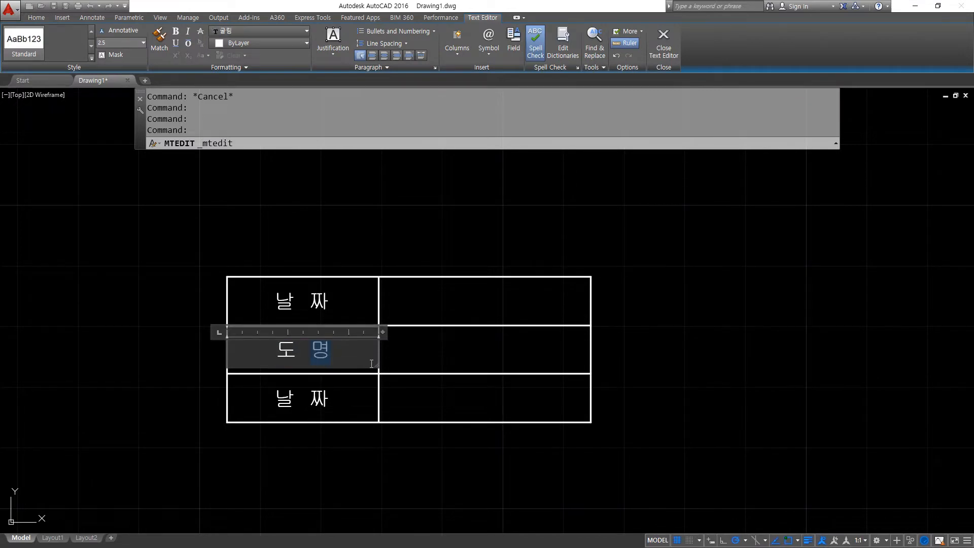
pyautogui.click(272, 399)
# Step: Replace the copied text in the bottom cell of the left column with "설 계"
pyautogui.doubleClick(282, 404)
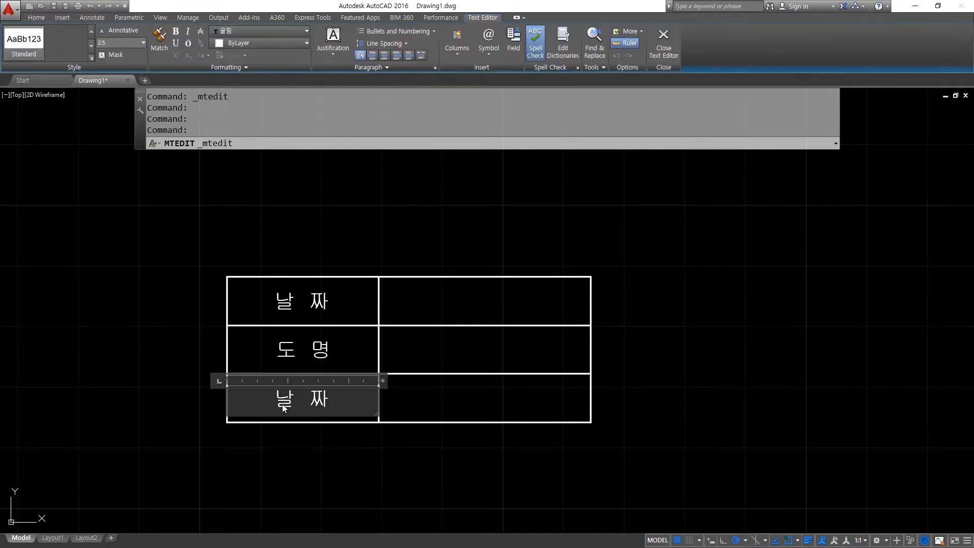
pyautogui.hotkey('ctrl', 'a')
pyautogui.write('서ㄹ 계')
pyautogui.hotkey('ctrl', 'Return')
pyautogui.scroll(-2, 551, 406)
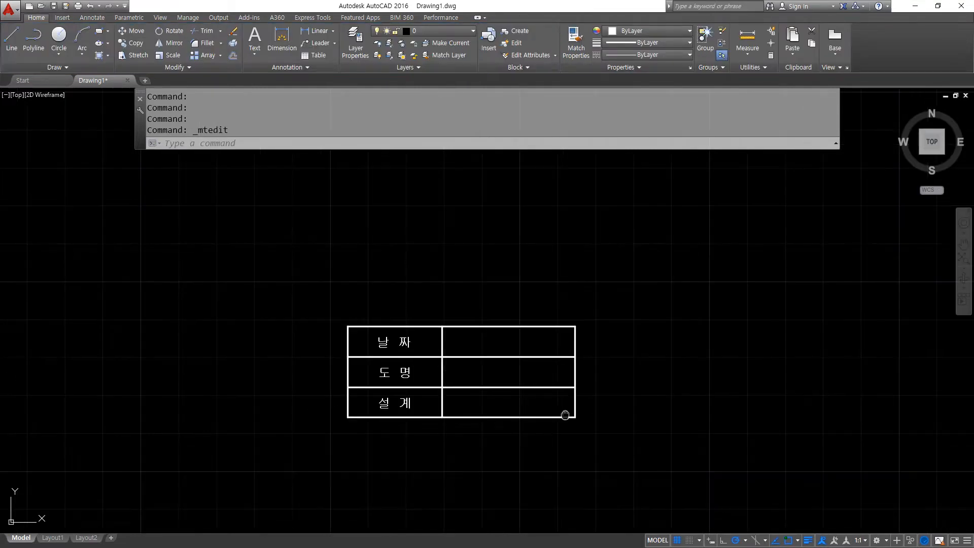
pyautogui.moveTo(565, 415); pyautogui.dragTo(525, 390, button='middle')
pyautogui.click(613, 436)
pyautogui.click(255, 305)
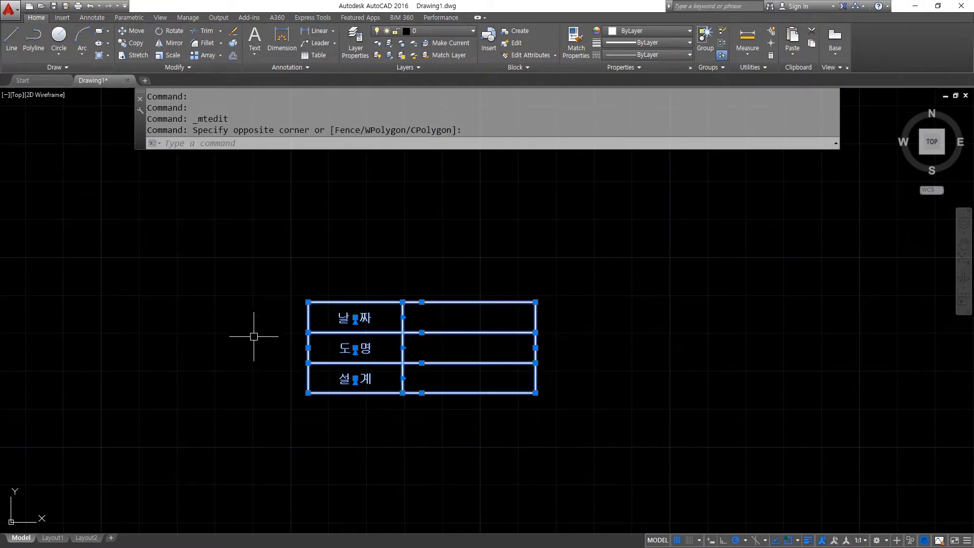
pyautogui.press('Escape')
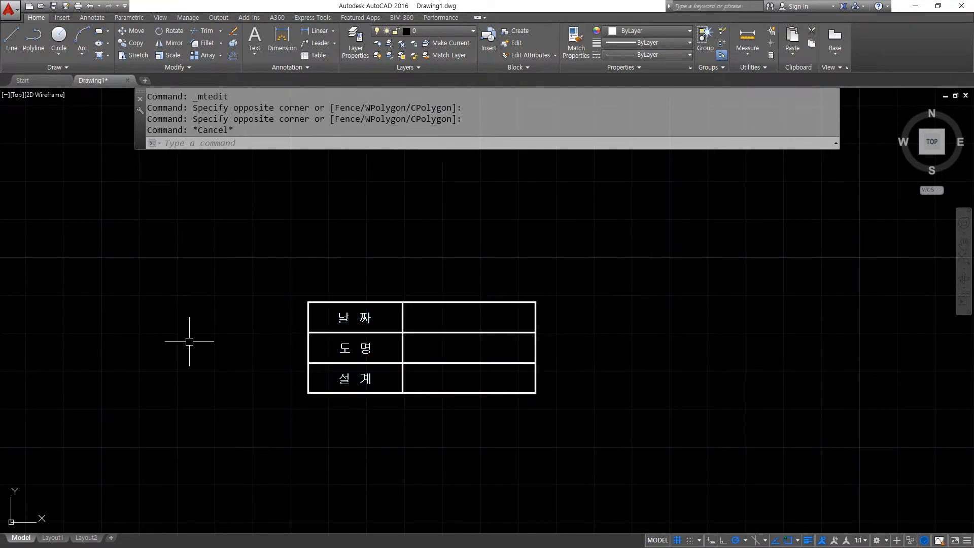
pyautogui.moveTo(333, 430)
pyautogui.mouseDown()
pyautogui.moveTo(258, 331)
pyautogui.moveTo(572, 335)
pyautogui.moveTo(336, 449)
pyautogui.moveTo(239, 374)
pyautogui.moveTo(452, 262)
pyautogui.moveTo(522, 337)
pyautogui.mouseUp()
pyautogui.press('e')
pyautogui.moveTo(389, 440)
pyautogui.mouseDown()
pyautogui.moveTo(370, 265)
pyautogui.moveTo(561, 406)
pyautogui.moveTo(246, 363)
pyautogui.moveTo(552, 313)
pyautogui.moveTo(557, 439)
pyautogui.mouseUp()
pyautogui.press('e')
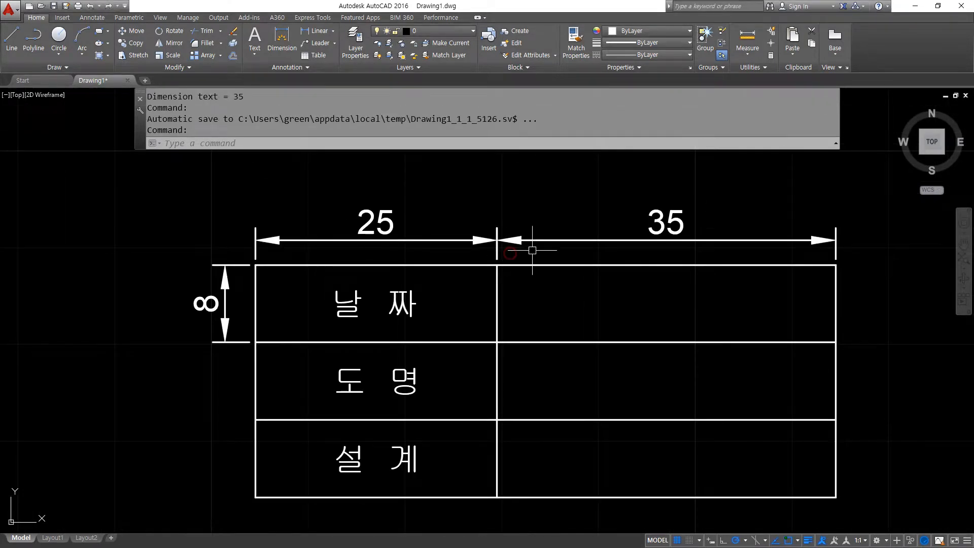
# Step: Erase the two width dimensions above the table and the row-height dimension beside it
pyautogui.click(530, 250)
pyautogui.click(388, 211)
pyautogui.click(246, 311)
pyautogui.click(186, 366)
pyautogui.write('e')
pyautogui.press('Return')
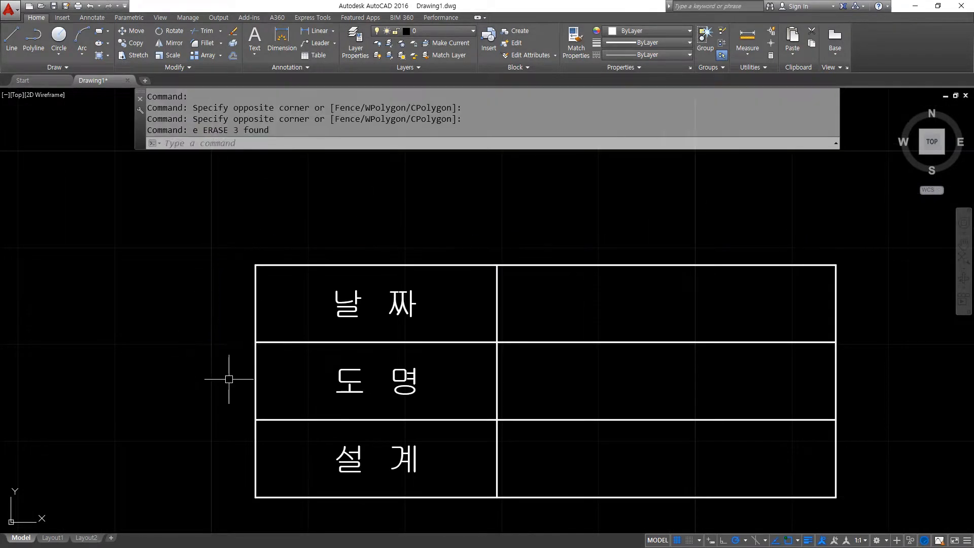
pyautogui.moveTo(511, 515)
pyautogui.mouseDown()
pyautogui.moveTo(322, 385)
pyautogui.moveTo(633, 360)
pyautogui.mouseUp()
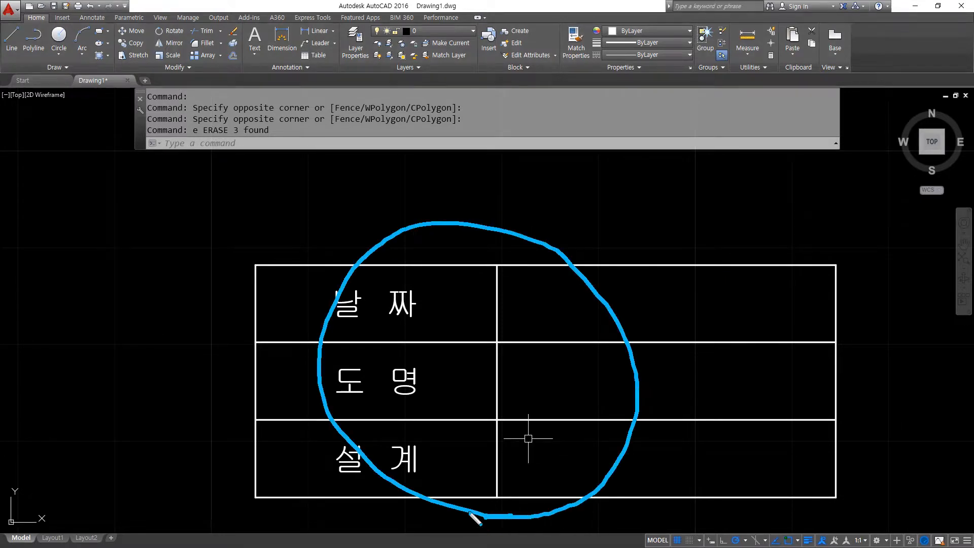
pyautogui.press('Escape')
# Step: Group all the table's lines and its three text labels into one unnamed group
pyautogui.scroll(-4, 435, 446)
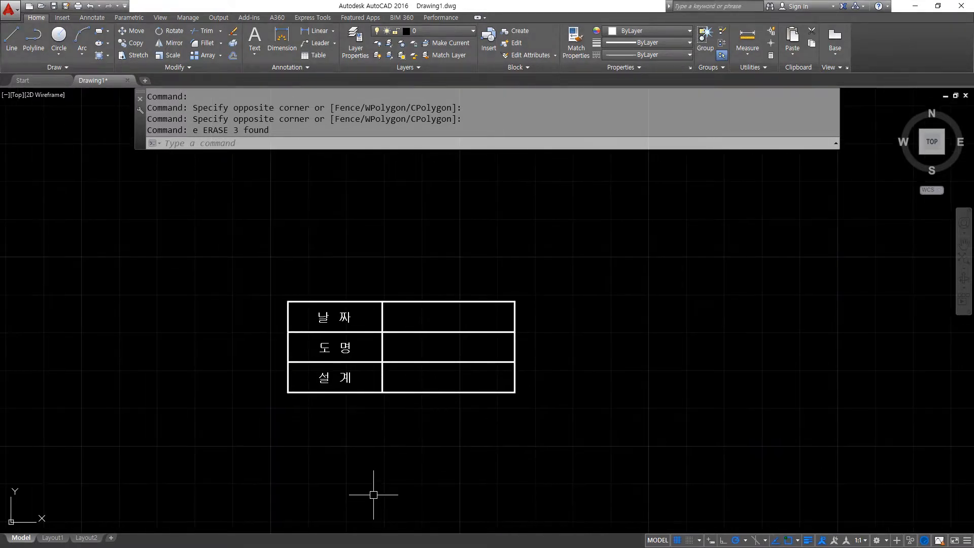
pyautogui.write('g')
pyautogui.press('Return')
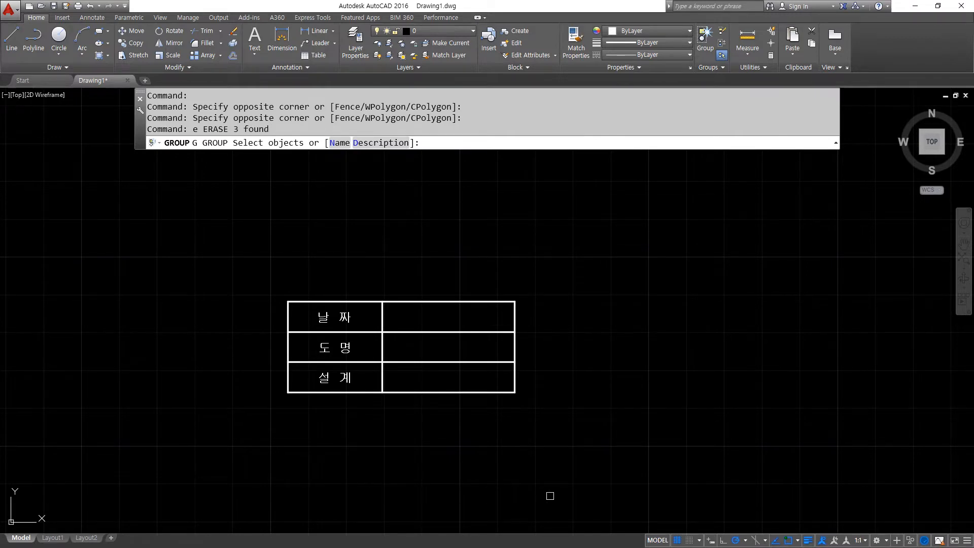
pyautogui.click(564, 445)
pyautogui.click(231, 231)
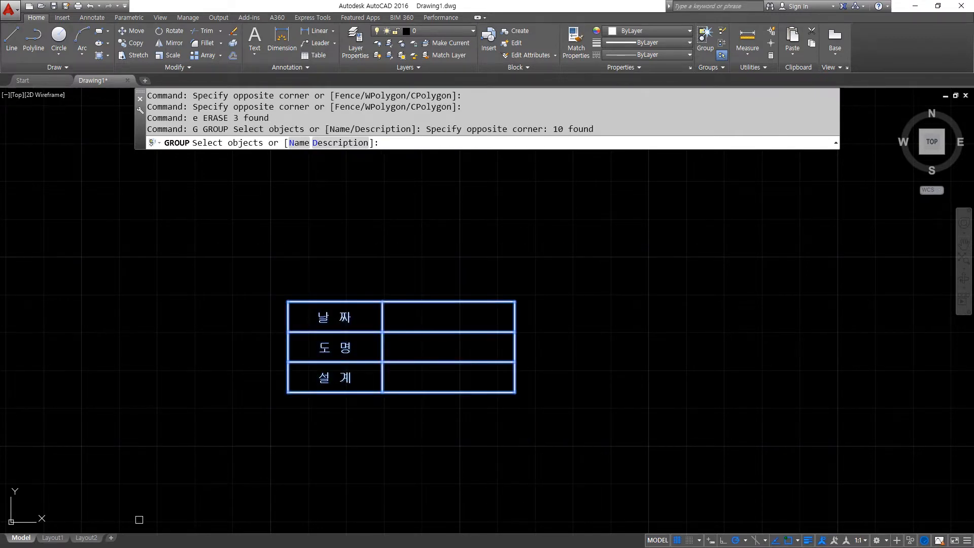
pyautogui.press('Return')
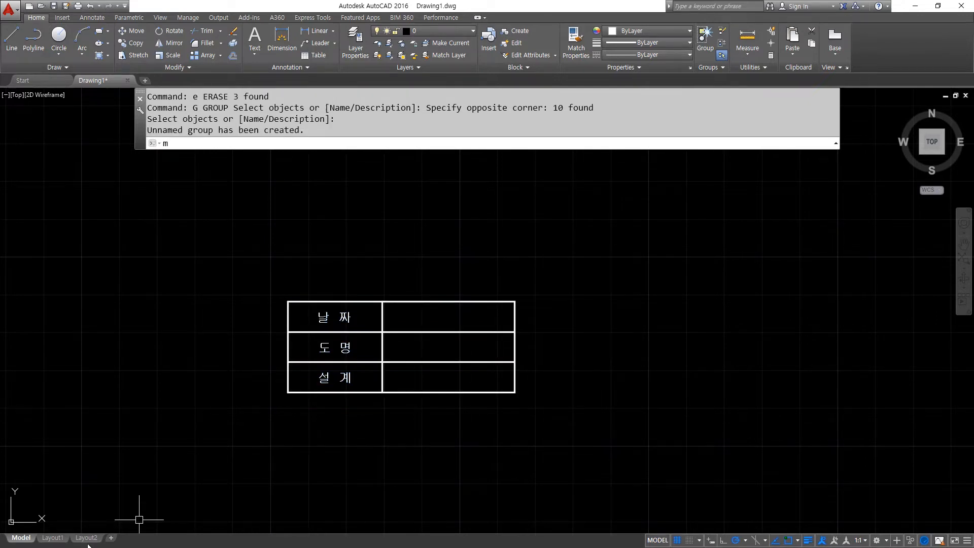
# Step: Move the grouped table about 74 units horizontally to the right, using its lower-left corner as base point
pyautogui.write('m')
pyautogui.press('Return')
pyautogui.click(301, 391)
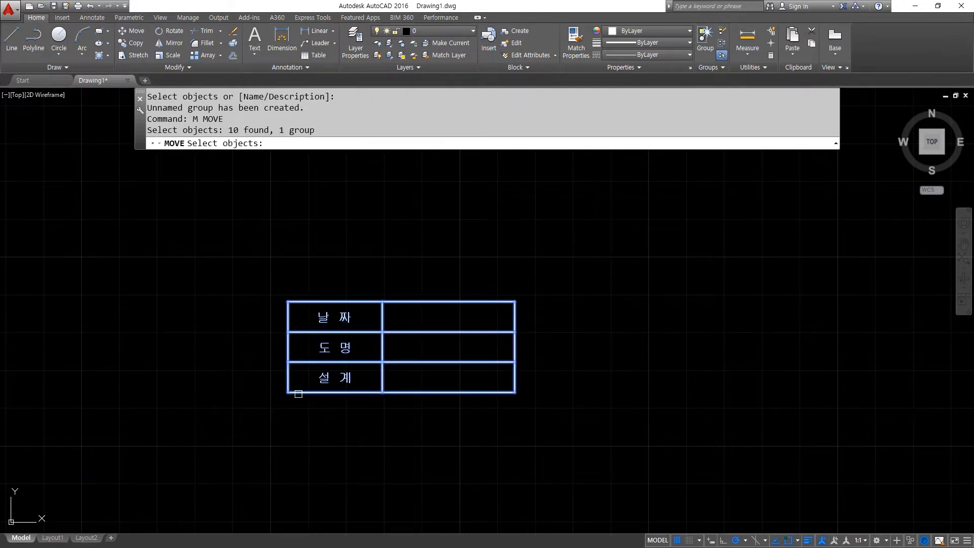
pyautogui.press('Return')
pyautogui.click(287, 392)
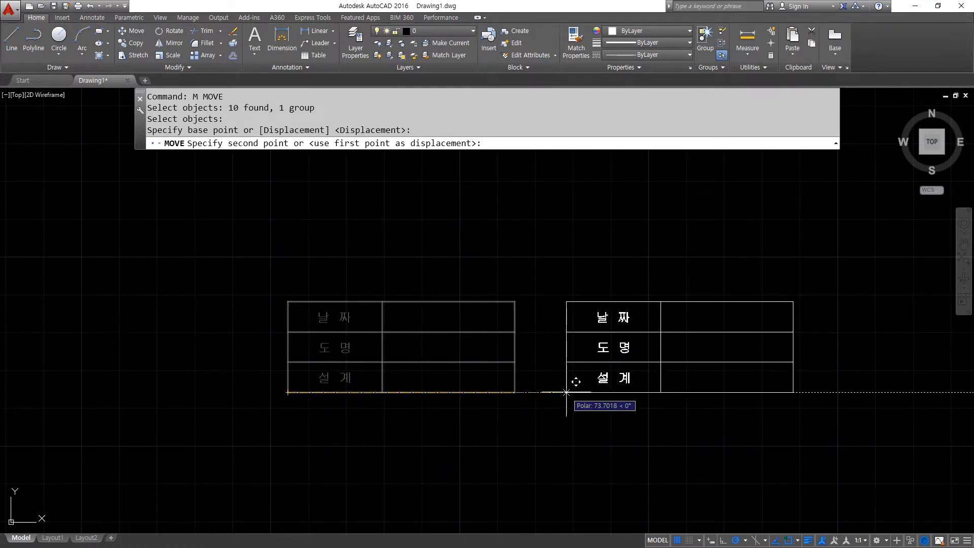
pyautogui.click(566, 392)
# Step: Move the grouped table horizontally back to the left, past its original place, from its lower-left corner
pyautogui.press('Return')
pyautogui.click(580, 393)
pyautogui.press('Return')
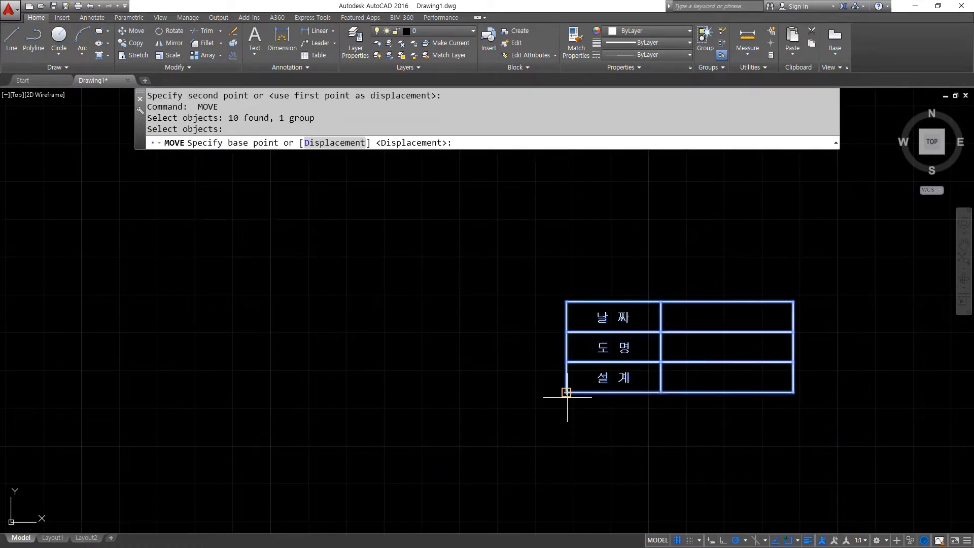
pyautogui.click(565, 392)
pyautogui.click(193, 392)
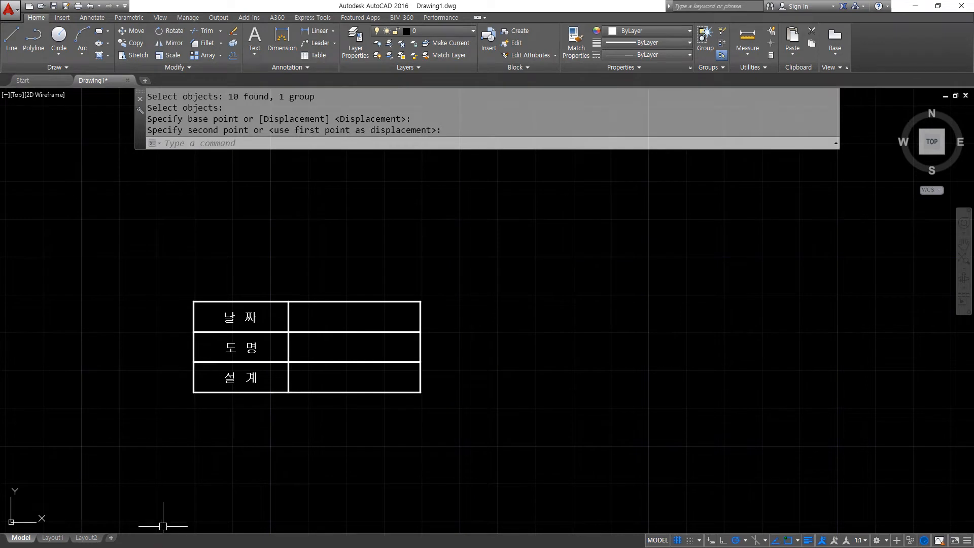
# Step: Open the "날 짜" label inside the group with the text edit command and close the editor
pyautogui.write('ed')
pyautogui.press('Return')
pyautogui.click(239, 317)
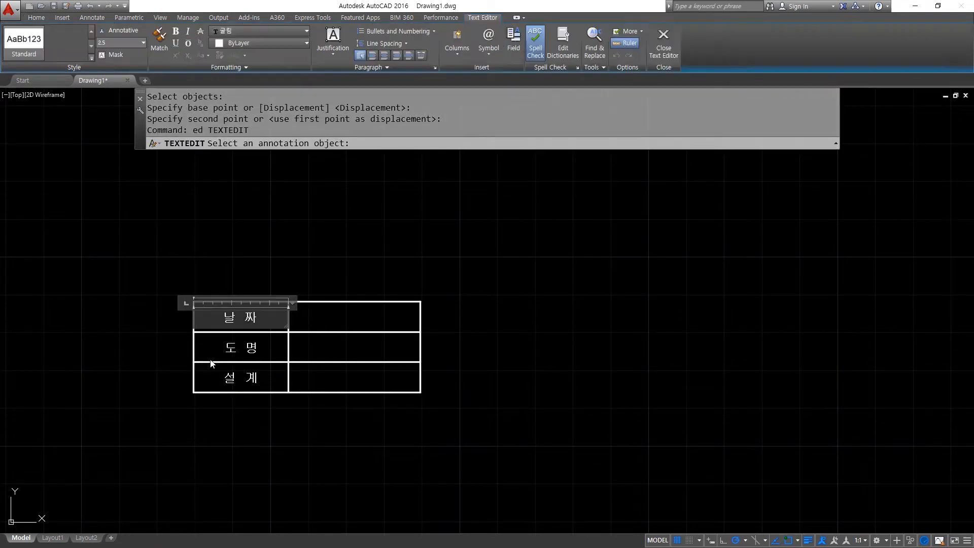
pyautogui.press('Escape')
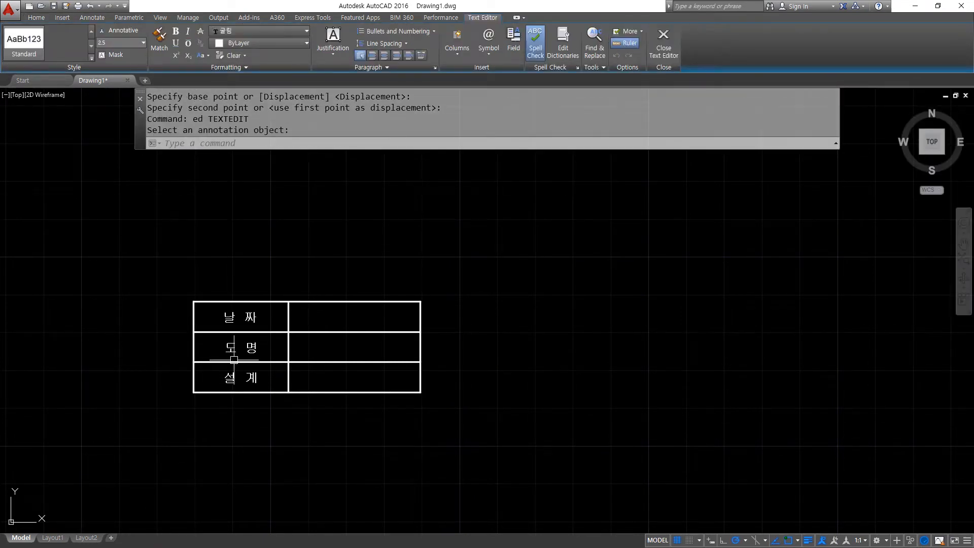
pyautogui.press('Escape')
# Step: Try opening the grouped table's lower labels directly, and open them with the text edit command before closing the editor
pyautogui.doubleClick(257, 378)
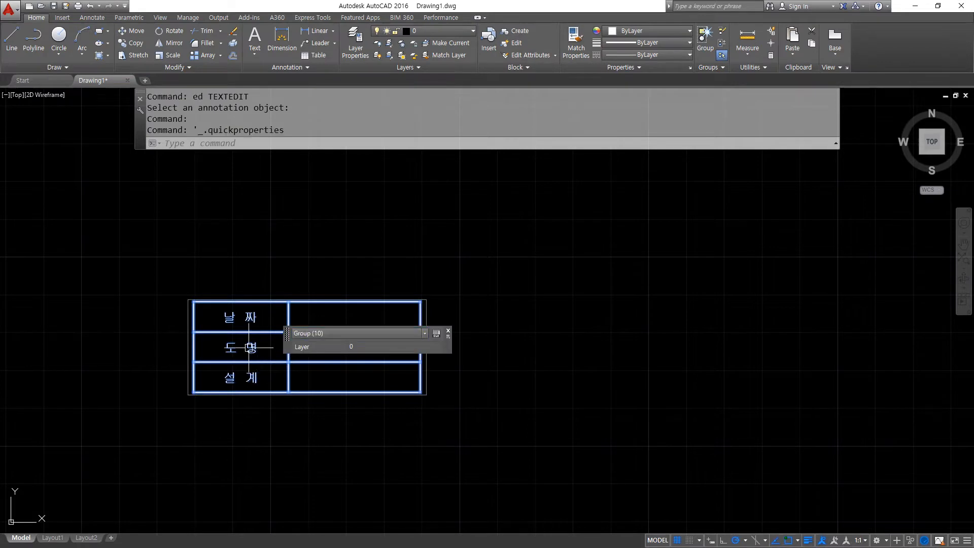
pyautogui.doubleClick(248, 348)
pyautogui.write('ed')
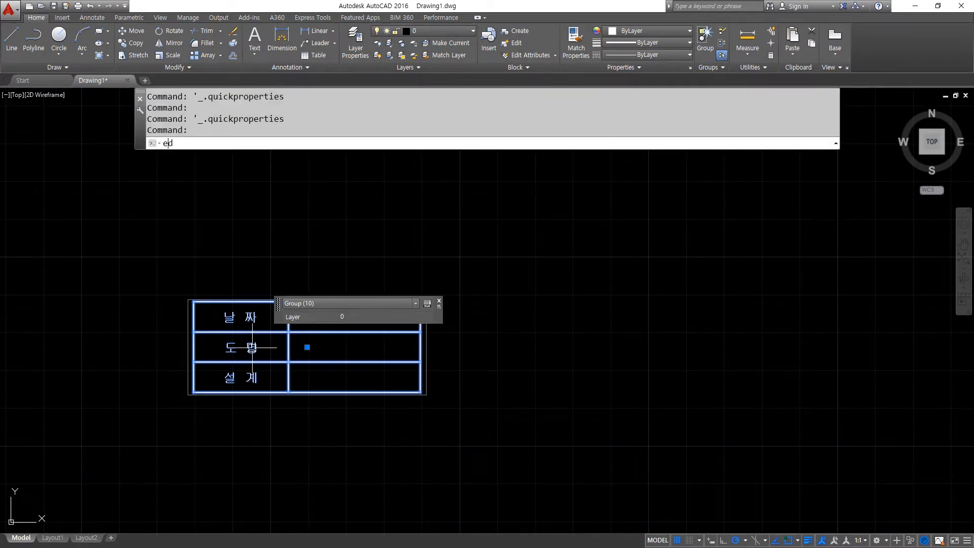
pyautogui.press('Return')
pyautogui.click(249, 349)
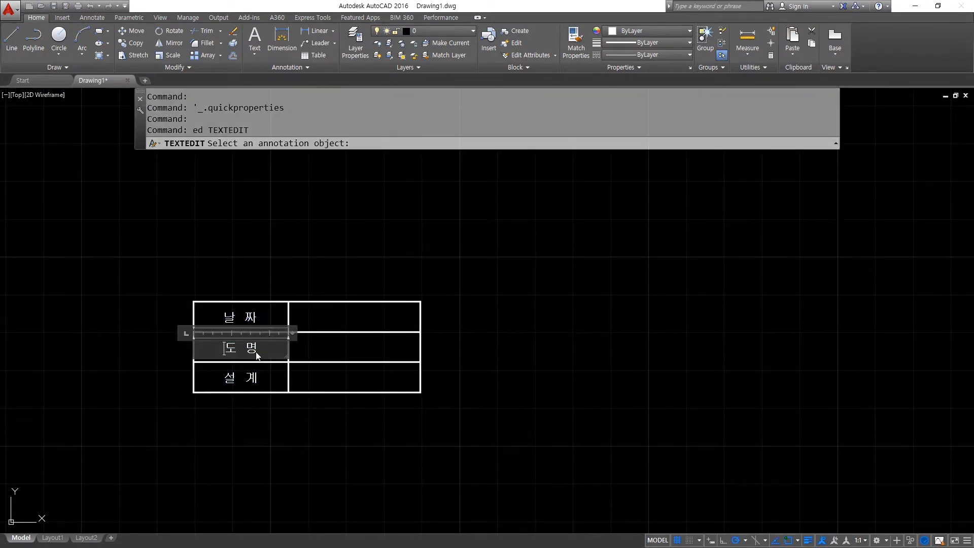
pyautogui.click(233, 382)
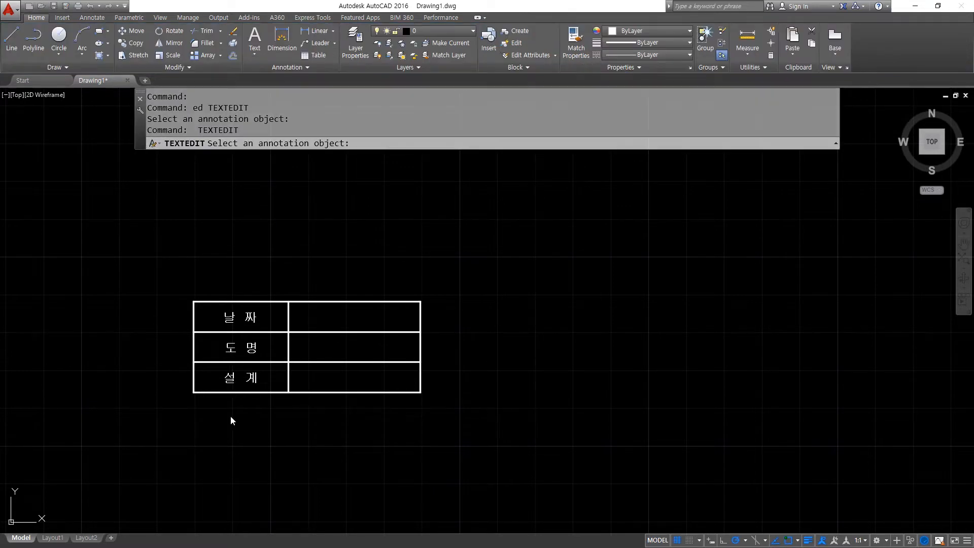
pyautogui.click(234, 426)
# Step: Move the selected table group horizontally to the right from its lower-left corner
pyautogui.click(307, 392)
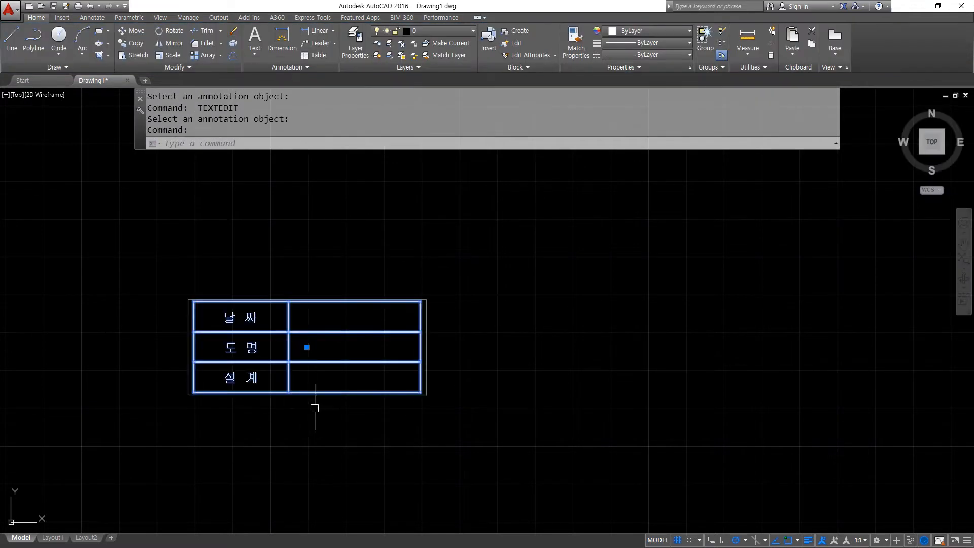
pyautogui.write('m')
pyautogui.press('Return')
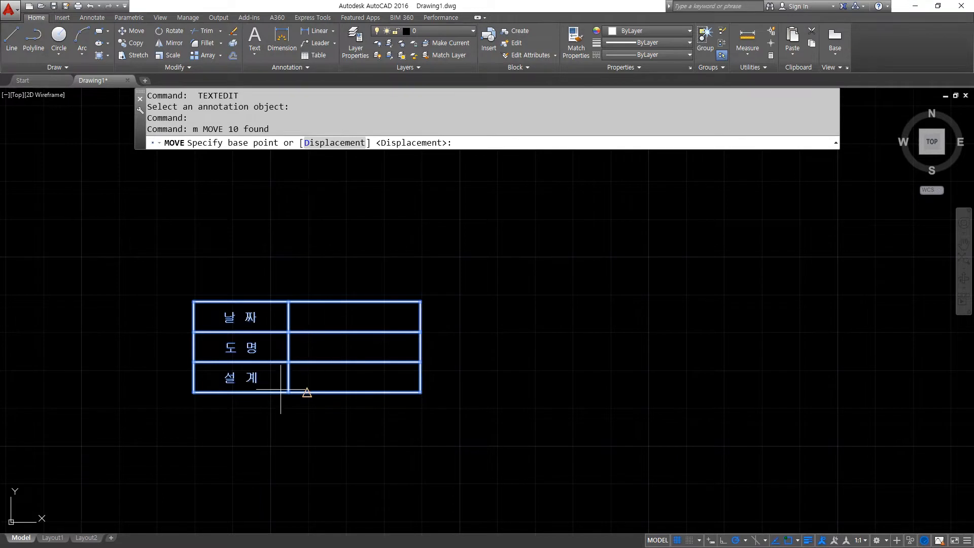
pyautogui.click(194, 392)
pyautogui.click(478, 392)
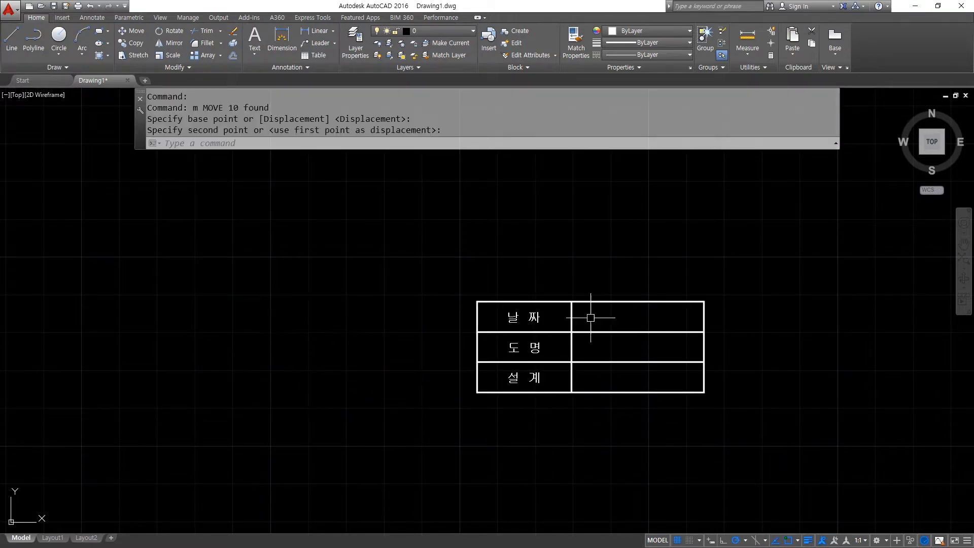
# Step: Stretch the table's right edge outward by 10 with a crossing window to widen the right column
pyautogui.write('s')
pyautogui.press('Return')
pyautogui.click(736, 437)
pyautogui.click(680, 259)
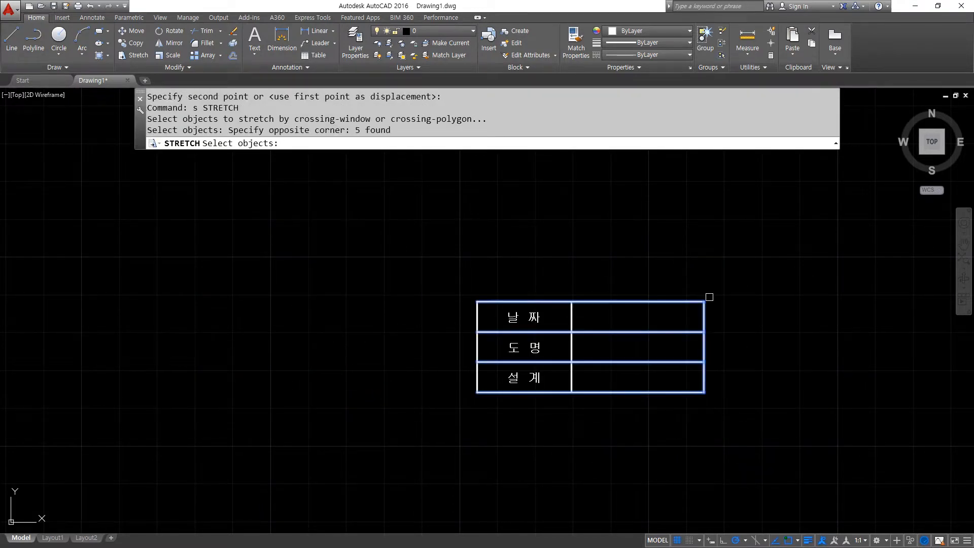
pyautogui.press('Return')
pyautogui.click(704, 302)
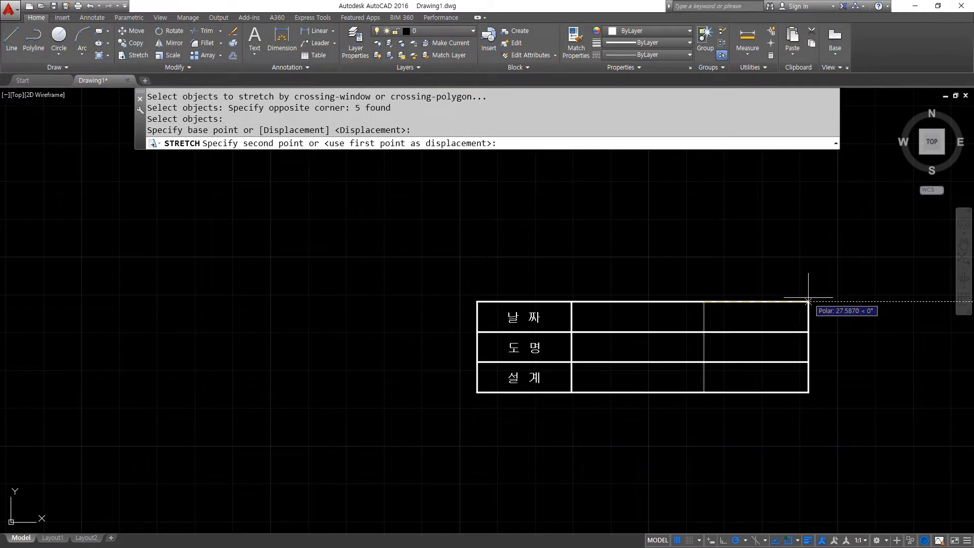
pyautogui.write('10')
pyautogui.press('Return')
# Step: Stretch the table's right edge inward by 10 to narrow the right column
pyautogui.press('Return')
pyautogui.click(755, 273)
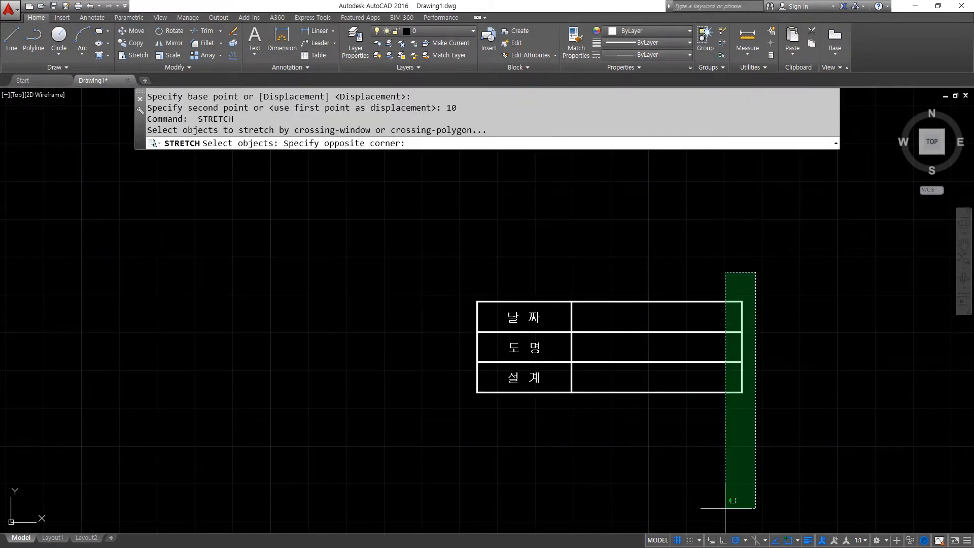
pyautogui.click(725, 508)
pyautogui.press('Return')
pyautogui.click(742, 302)
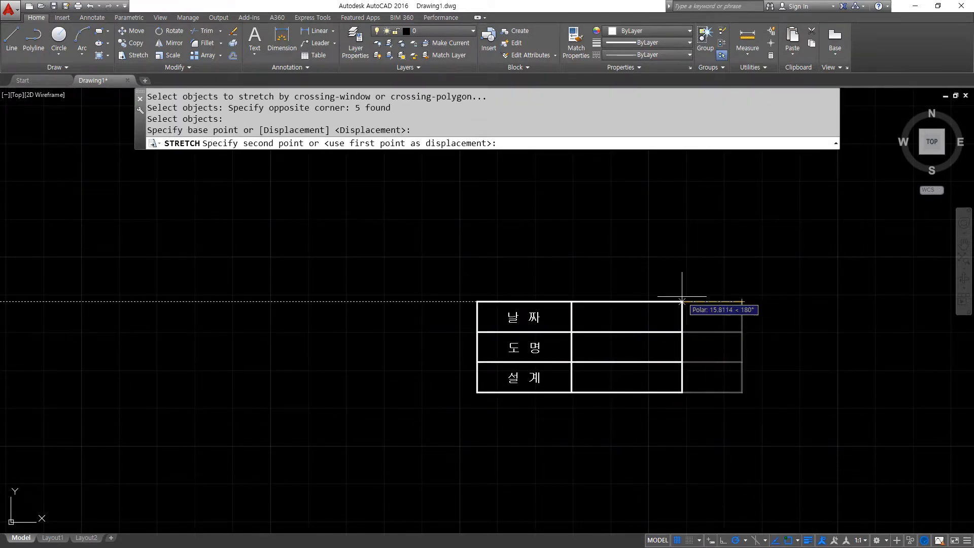
pyautogui.write('10')
pyautogui.press('Return')
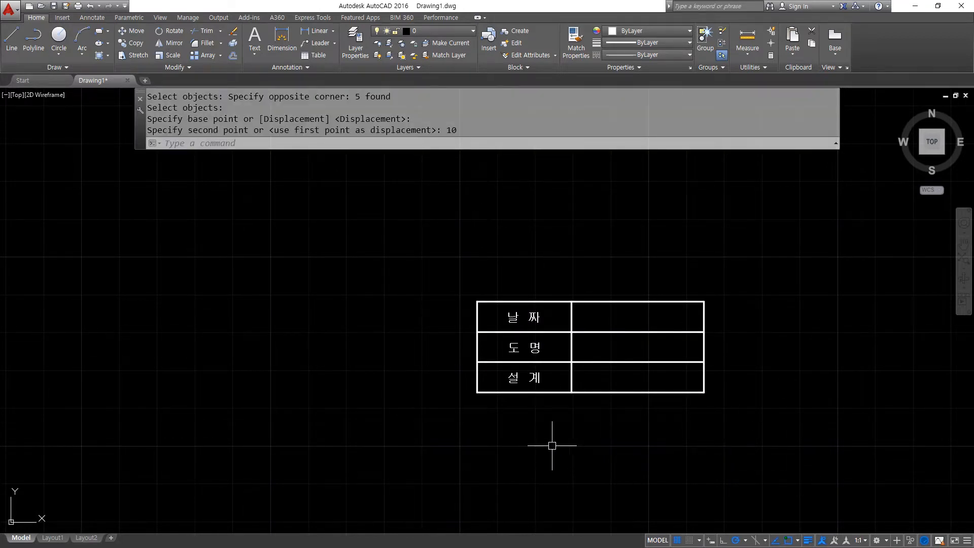
pyautogui.hotkey('ctrl', 'shift', '3')
pyautogui.moveTo(692, 364)
pyautogui.mouseDown()
pyautogui.moveTo(688, 390)
pyautogui.moveTo(698, 394)
pyautogui.mouseUp()
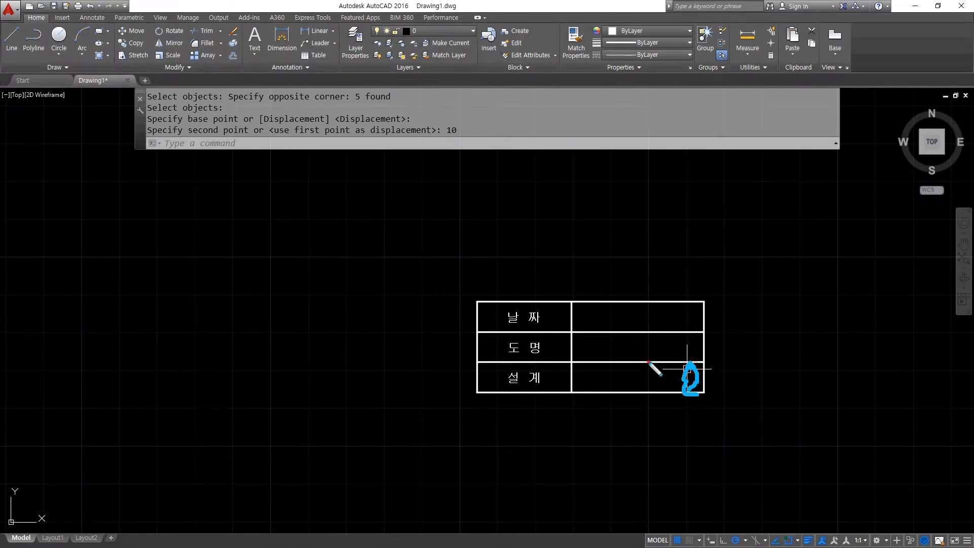
# Step: Stretch the table's lower two rows, including their labels, downward by 10 to make the 날짜 row taller
pyautogui.moveTo(649, 362)
pyautogui.mouseDown()
pyautogui.moveTo(652, 332)
pyautogui.moveTo(659, 344)
pyautogui.moveTo(629, 301)
pyautogui.moveTo(639, 311)
pyautogui.mouseUp()
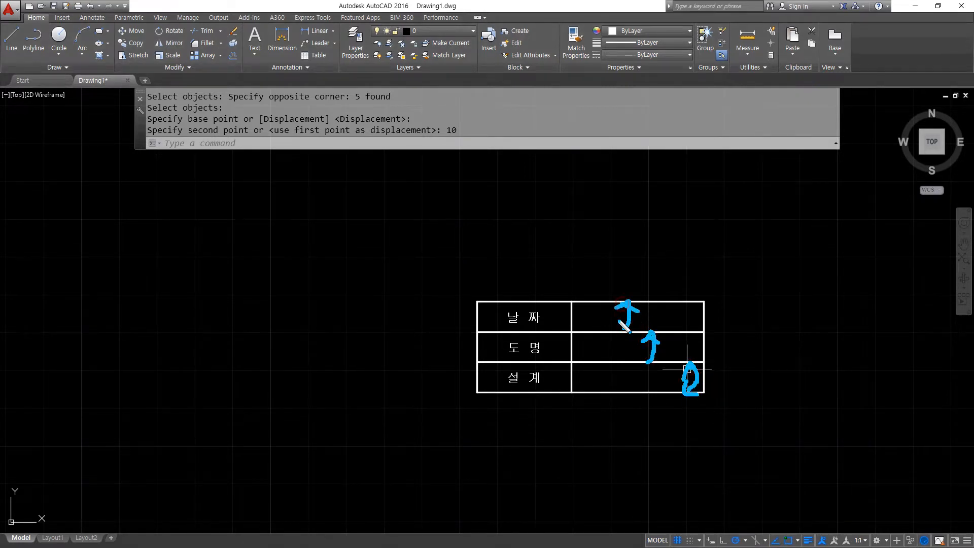
pyautogui.hotkey('ctrl', 'shift', '3')
pyautogui.write('s')
pyautogui.press('Return')
pyautogui.click(769, 450)
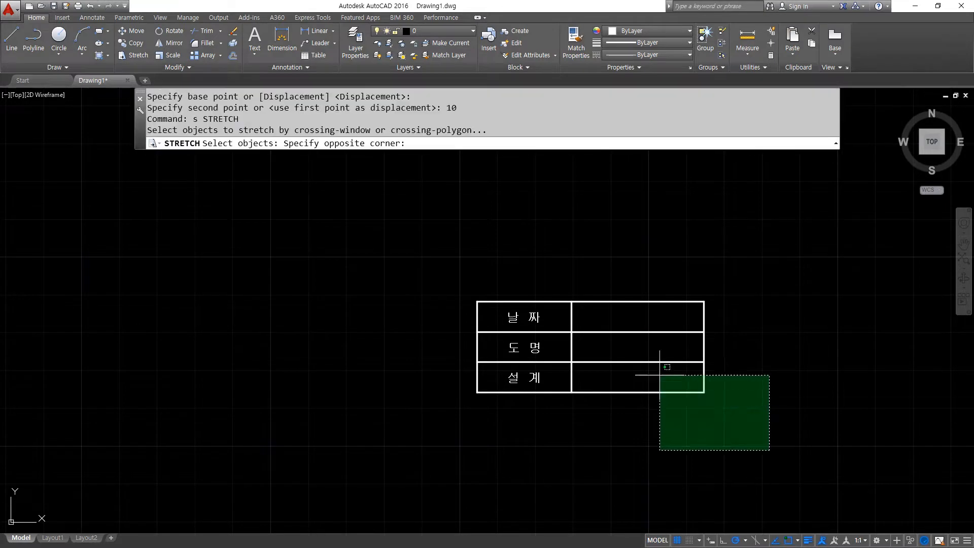
pyautogui.click(421, 320)
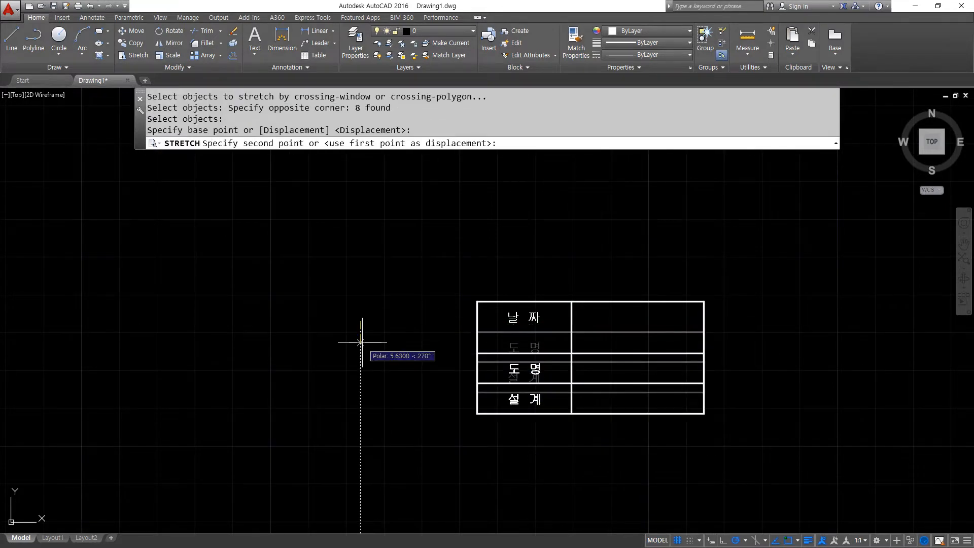
pyautogui.write('10')
pyautogui.press('Return')
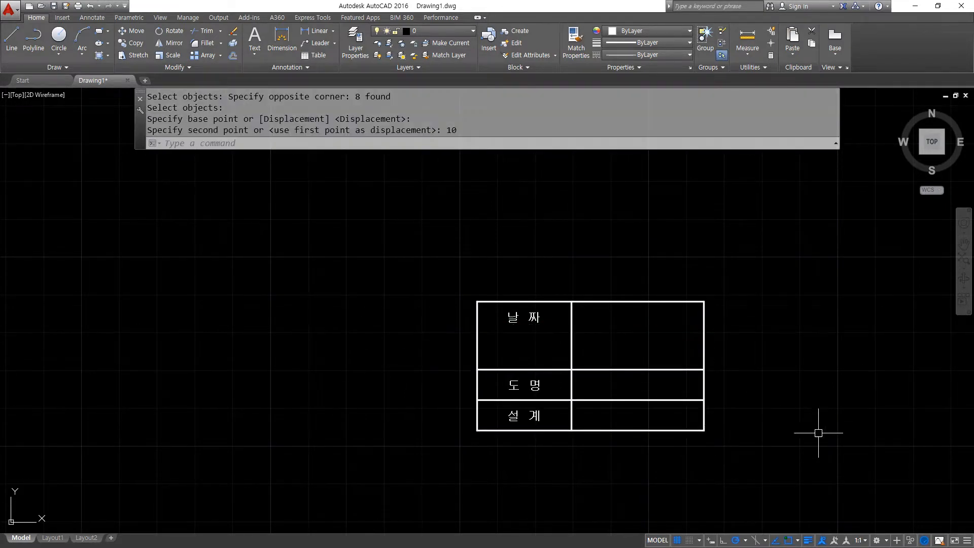
# Step: Stretch the table's 설계 row downward by 10 to make the 도명 row taller
pyautogui.press('Return')
pyautogui.click(776, 463)
pyautogui.click(502, 390)
pyautogui.press('Return')
pyautogui.click(375, 345)
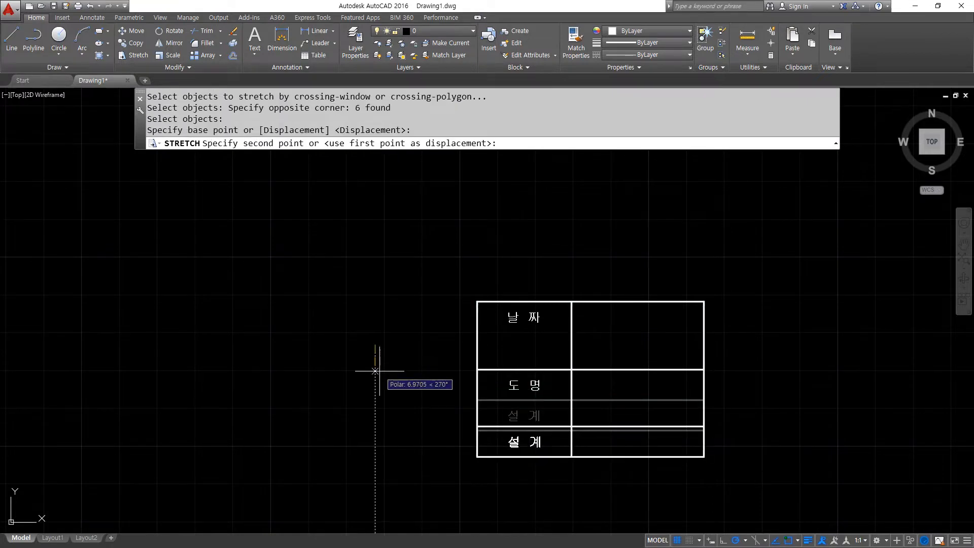
pyautogui.write('10')
pyautogui.press('Return')
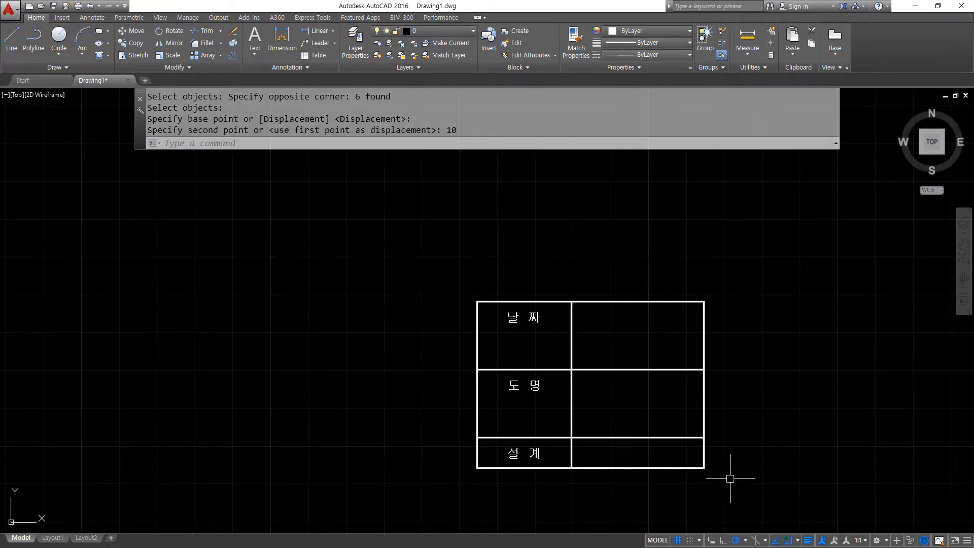
# Step: Stretch the 설계 row upward by 10 to shorten the 도명 row
pyautogui.write('s')
pyautogui.press('Return')
pyautogui.click(706, 485)
pyautogui.click(347, 420)
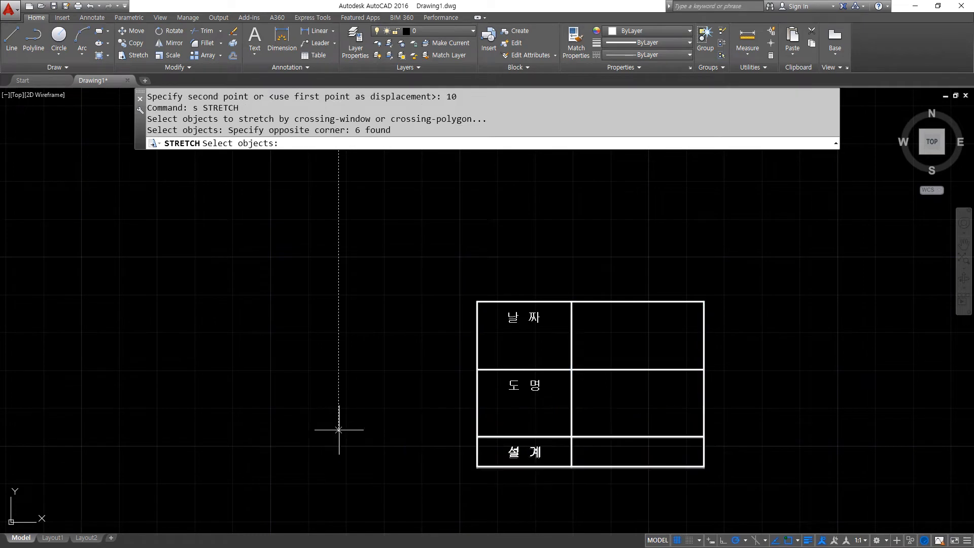
pyautogui.press('Return')
pyautogui.click(338, 431)
pyautogui.write('10')
pyautogui.press('Return')
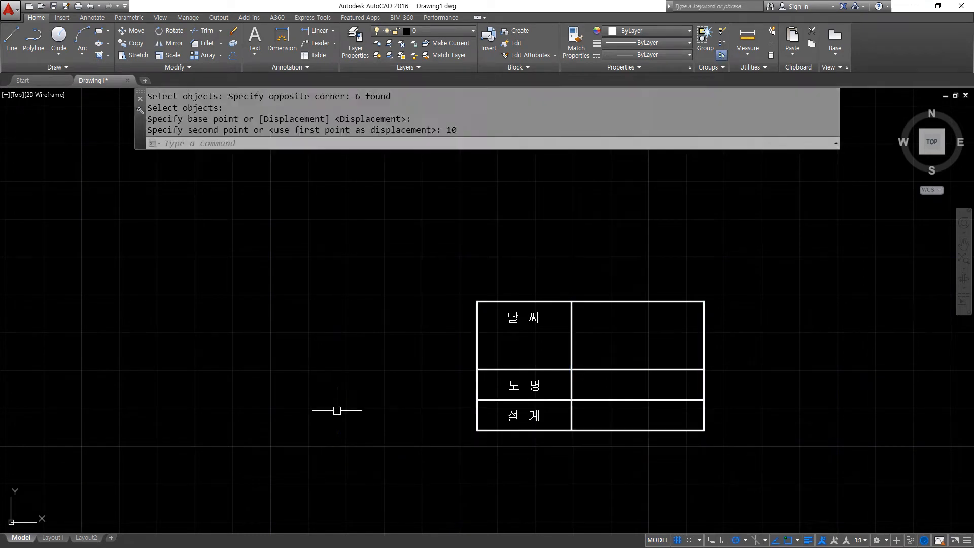
# Step: Stretch the 도명 and 설계 rows upward by 10 to shorten the 날짜 row
pyautogui.press('Return')
pyautogui.click(740, 466)
pyautogui.click(436, 364)
pyautogui.press('Return')
pyautogui.click(390, 390)
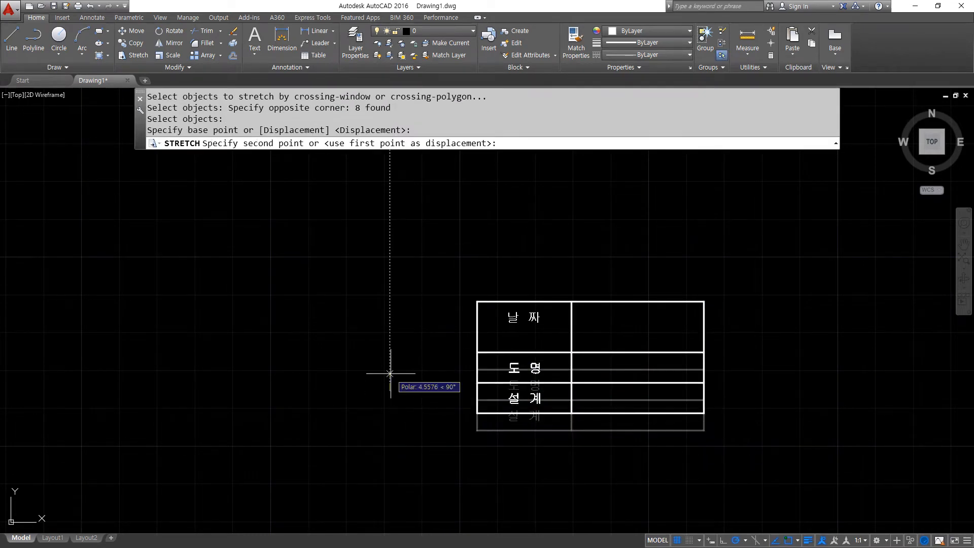
pyautogui.write('10')
pyautogui.press('Return')
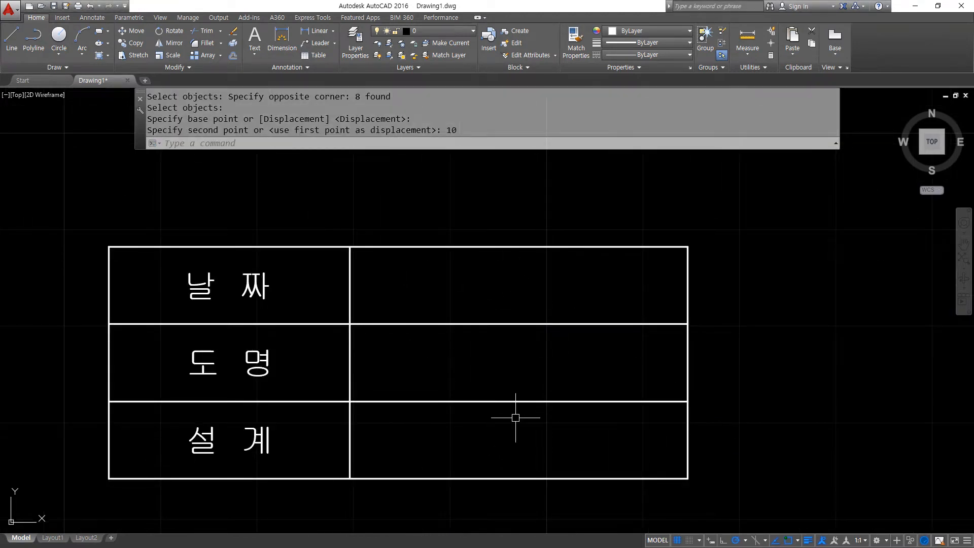
pyautogui.moveTo(522, 305); pyautogui.dragTo(519, 307)
pyautogui.moveTo(504, 367); pyautogui.dragTo(525, 386)
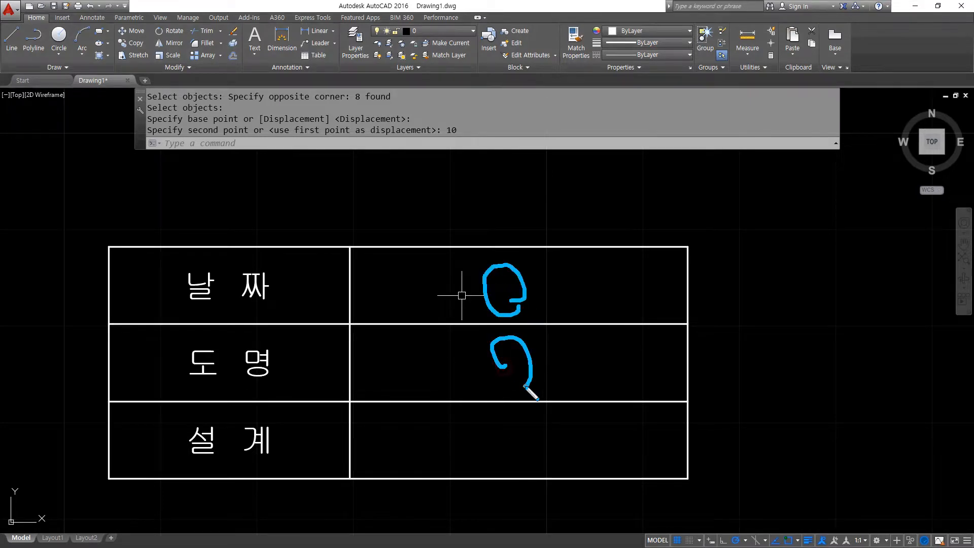
pyautogui.moveTo(509, 452); pyautogui.dragTo(496, 461)
pyautogui.press('Escape')
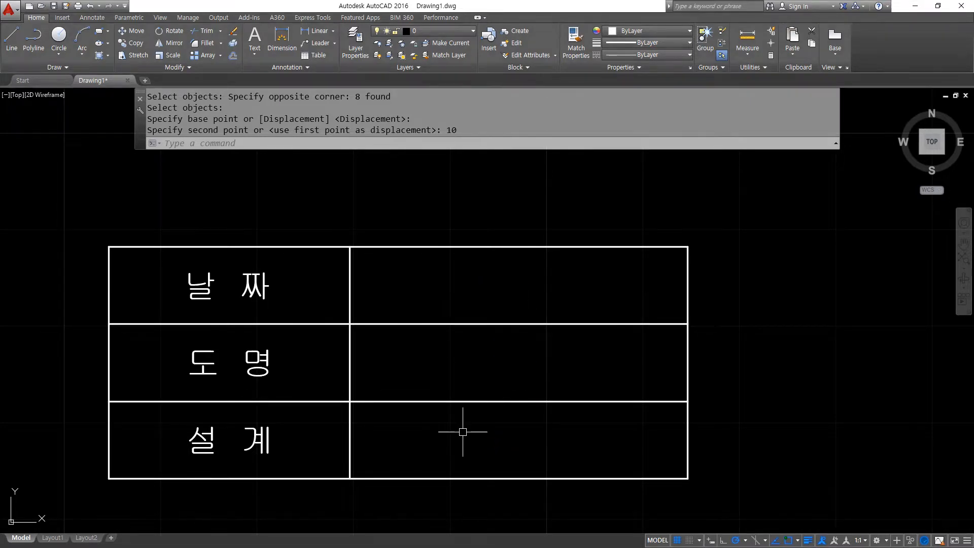
# Step: Draw one circle in each right-column cell, placed diagonally downward, with radii of about 2.15 and 2.76 for the upper two
pyautogui.write('c')
pyautogui.press('Return')
pyautogui.click(425, 293)
pyautogui.click(419, 273)
pyautogui.press('Return')
pyautogui.click(519, 376)
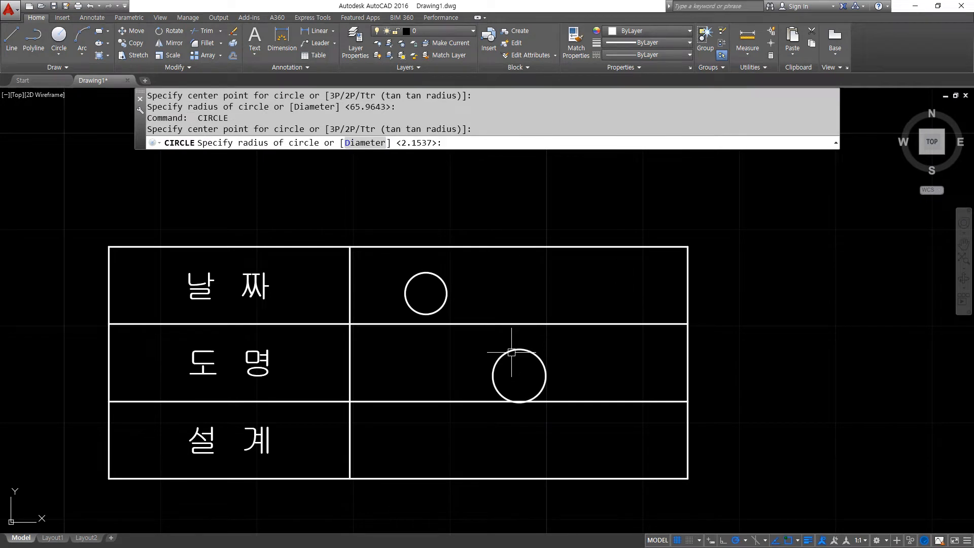
pyautogui.click(543, 388)
pyautogui.press('Return')
pyautogui.click(621, 429)
pyautogui.click(619, 406)
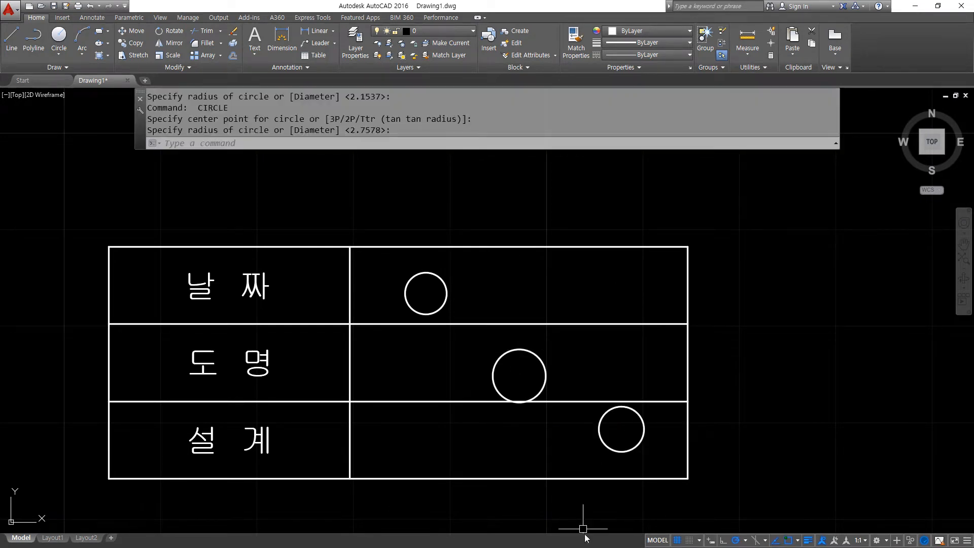
# Step: Select the table group to check whether the new circles belong to it, and clear the selection
pyautogui.click(598, 478)
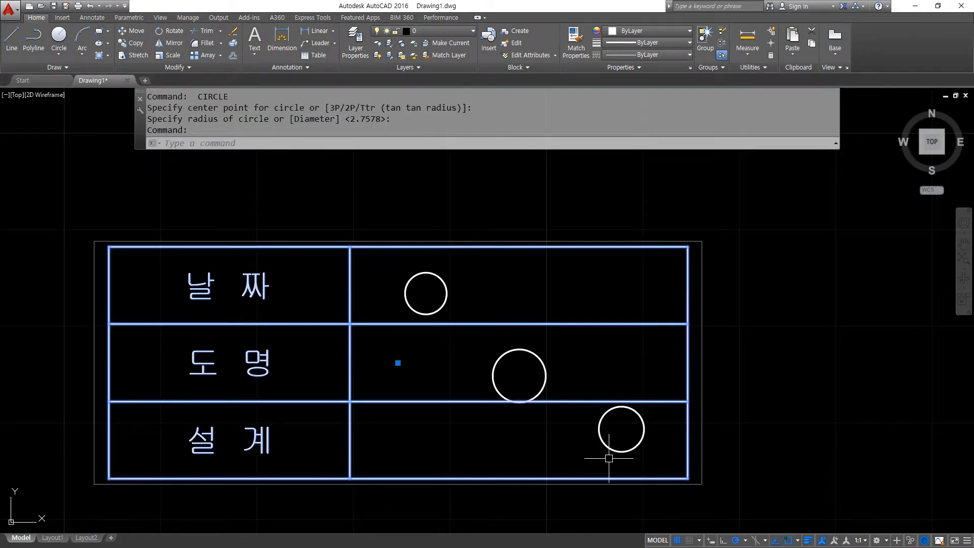
pyautogui.moveTo(442, 286)
pyautogui.mouseDown()
pyautogui.moveTo(459, 283)
pyautogui.moveTo(633, 401)
pyautogui.mouseUp()
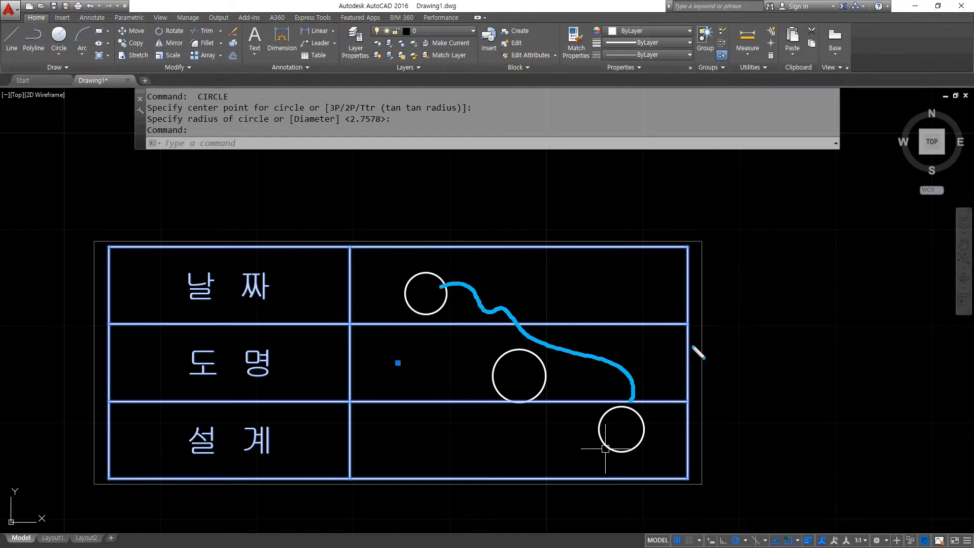
pyautogui.moveTo(692, 331); pyautogui.dragTo(678, 289)
pyautogui.press('Escape')
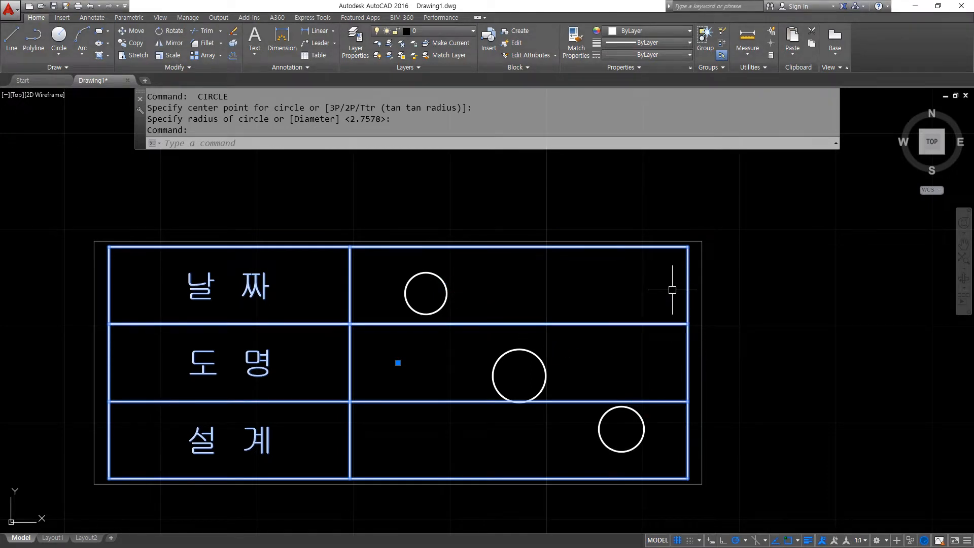
pyautogui.press('Escape')
# Step: Start GROUPEDIT on the table group to bring up its add, remove and rename options
pyautogui.write('groupe')
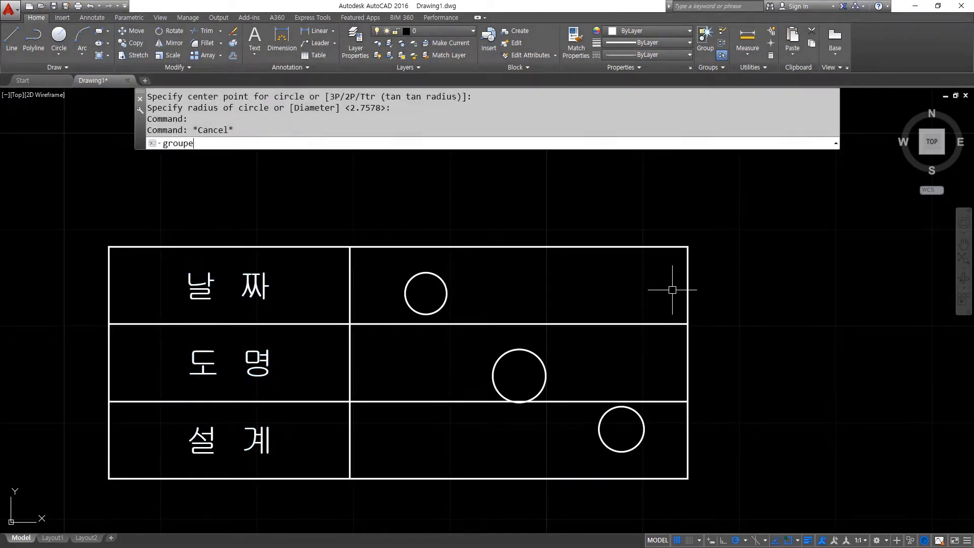
pyautogui.write('dit')
pyautogui.press('Return')
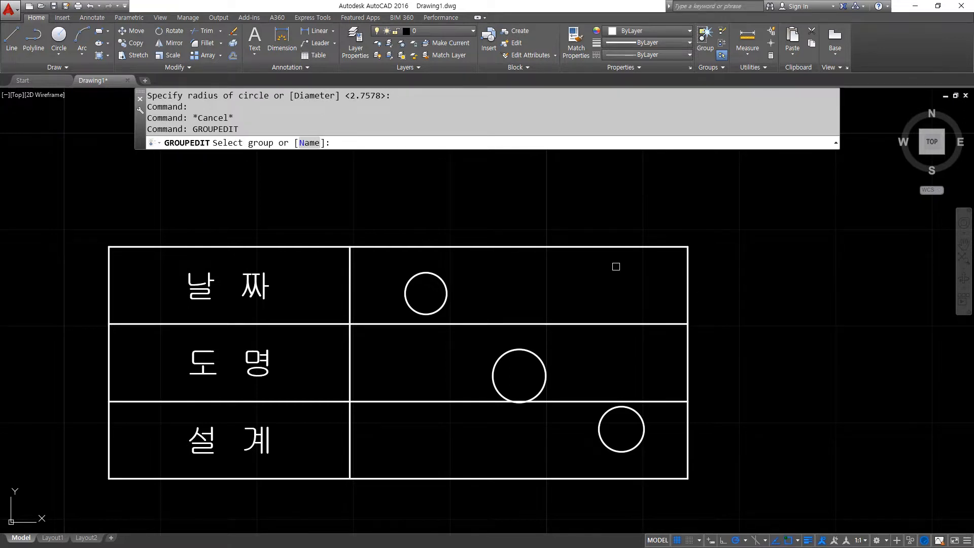
pyautogui.click(608, 250)
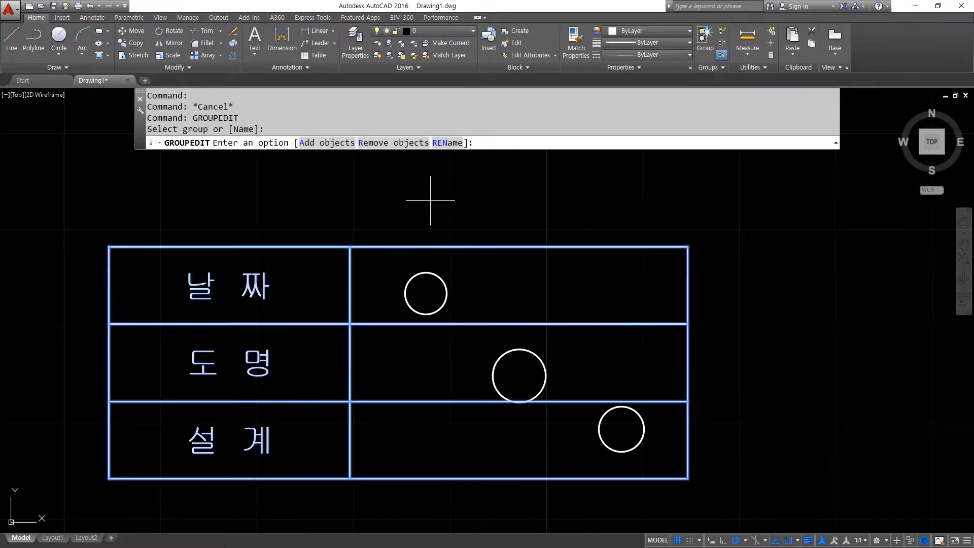
pyautogui.moveTo(359, 155)
pyautogui.mouseDown()
pyautogui.moveTo(343, 130)
pyautogui.moveTo(359, 156)
pyautogui.mouseUp()
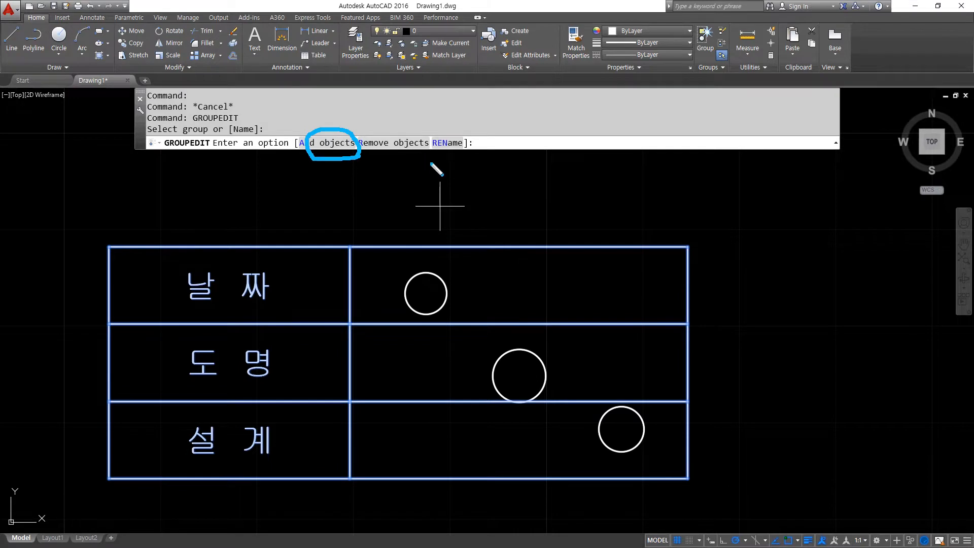
pyautogui.moveTo(428, 165)
pyautogui.mouseDown()
pyautogui.moveTo(394, 133)
pyautogui.moveTo(425, 163)
pyautogui.mouseUp()
pyautogui.press('e')
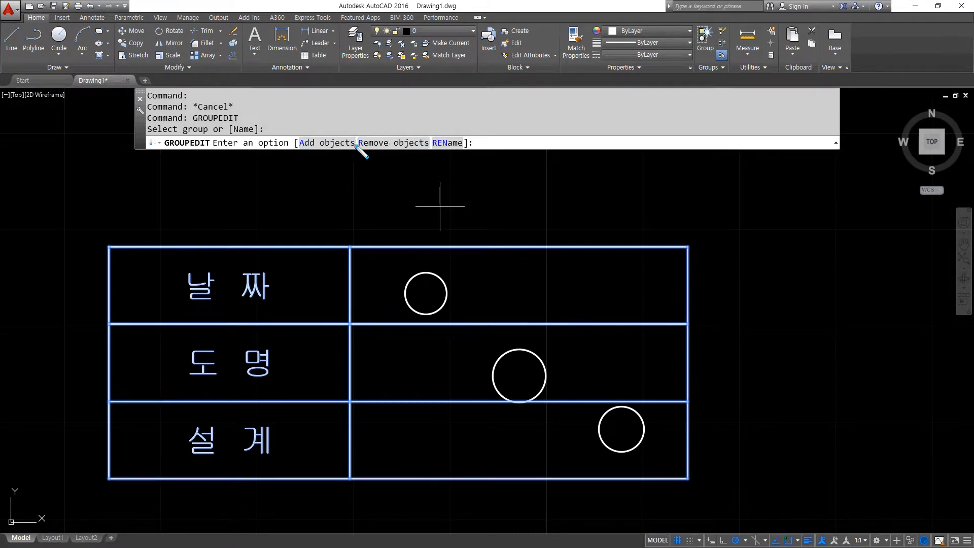
pyautogui.moveTo(356, 122); pyautogui.dragTo(356, 214)
pyautogui.moveTo(426, 123); pyautogui.dragTo(427, 188)
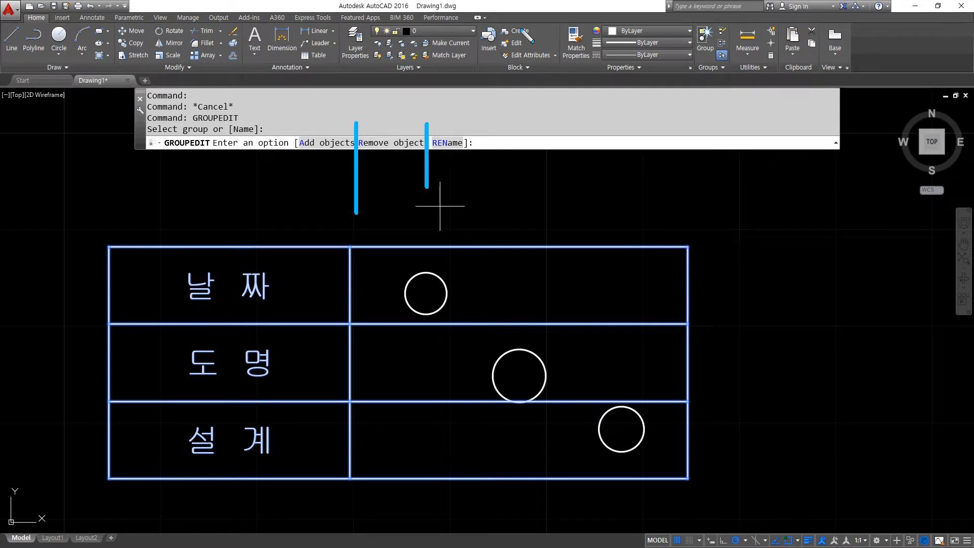
pyautogui.moveTo(432, 144); pyautogui.dragTo(480, 141)
pyautogui.press('Escape')
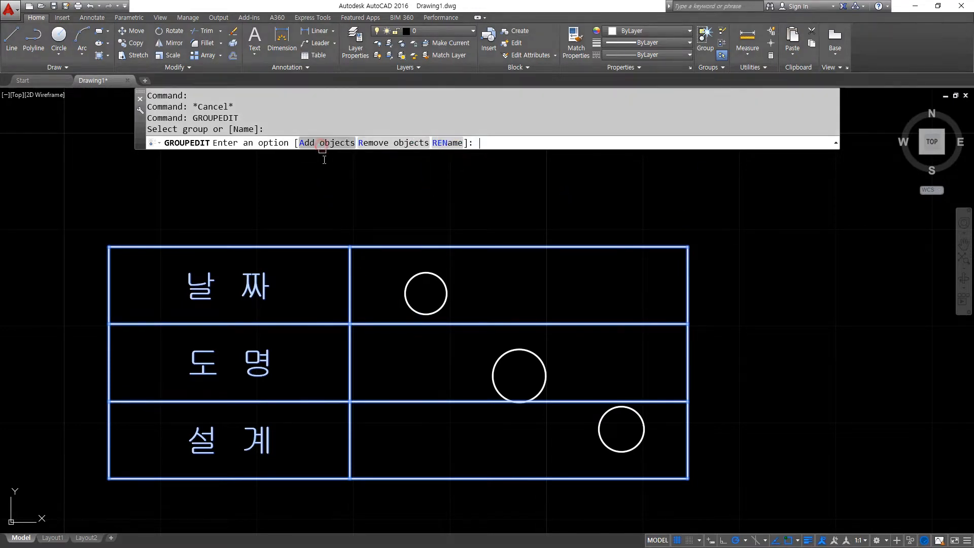
# Step: Add the three circles in the right column to the table group with the Add objects option
pyautogui.click(323, 143)
pyautogui.click(431, 273)
pyautogui.click(518, 349)
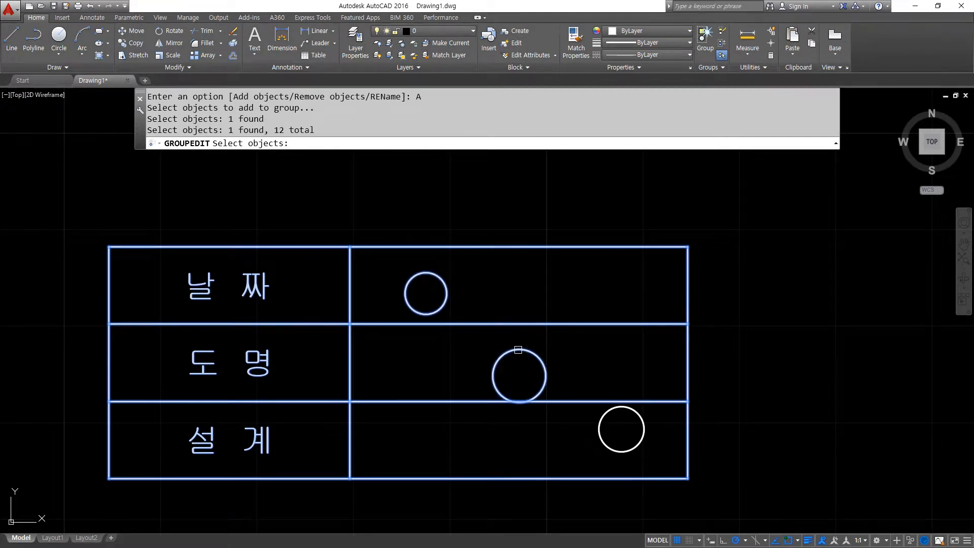
pyautogui.click(642, 418)
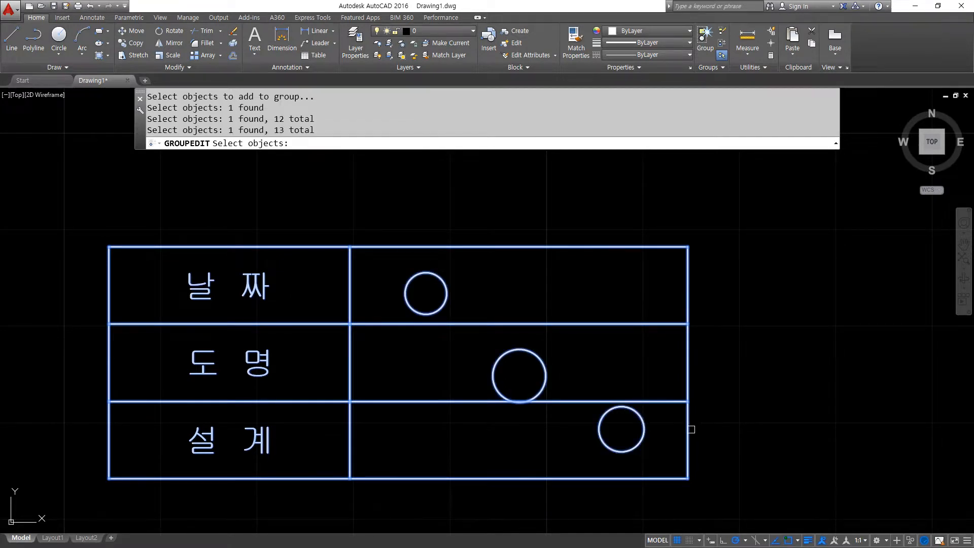
pyautogui.press('Return')
# Step: Select the group through its lowest circle and move the table and circles together up and to the right
pyautogui.click(595, 435)
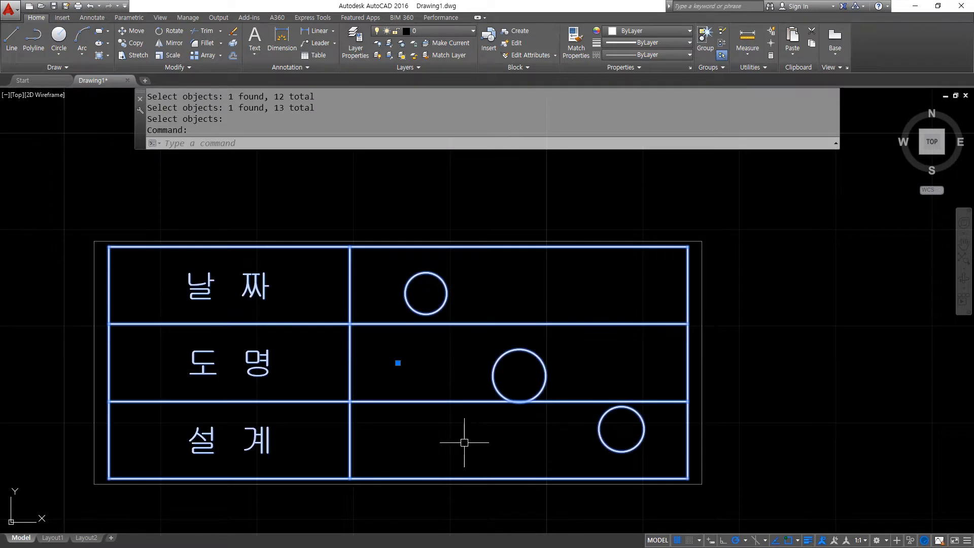
pyautogui.write('m')
pyautogui.press('space')
pyautogui.click(444, 375)
pyautogui.scroll(-1, 526, 300)
pyautogui.click(571, 284)
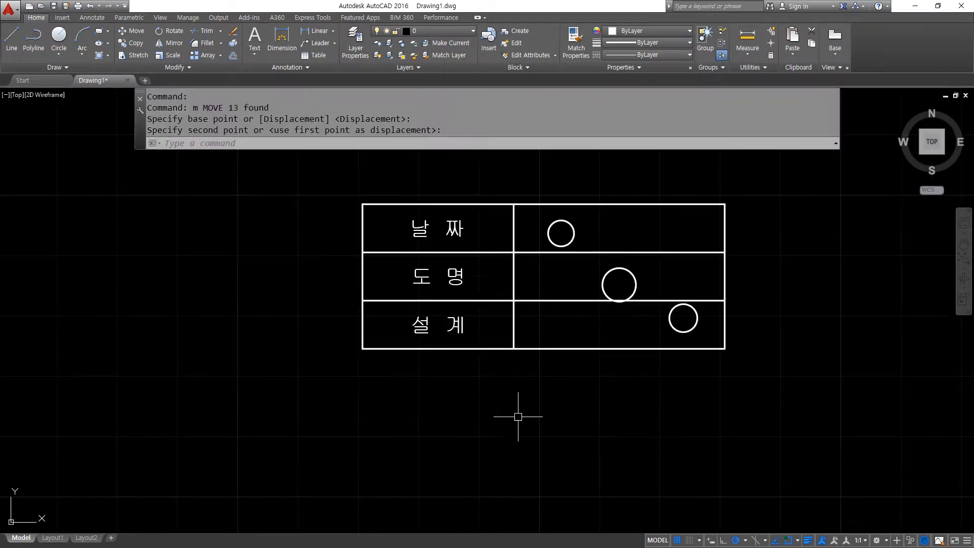
# Step: Move the group of table and circles down and slightly to the left
pyautogui.press('space')
pyautogui.click(564, 342)
pyautogui.click(503, 384)
pyautogui.press('space')
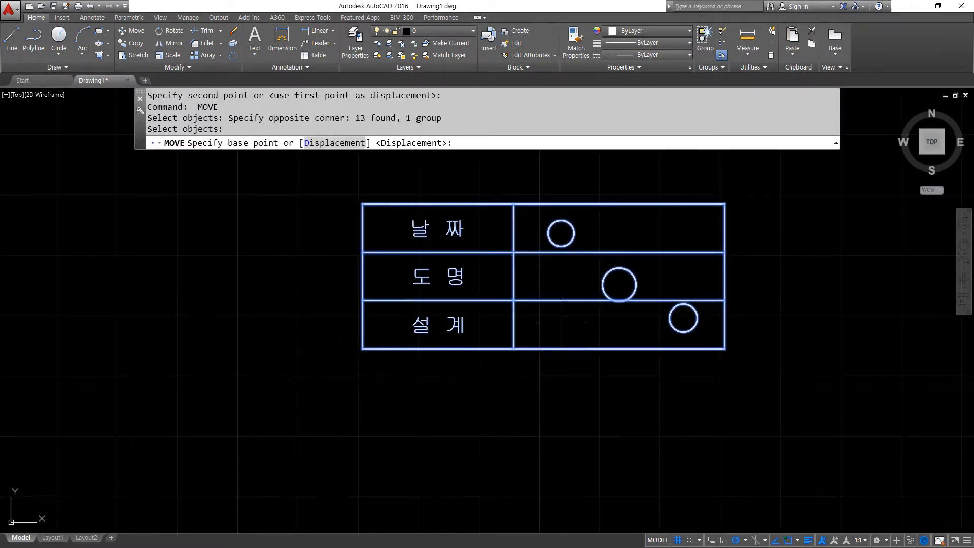
pyautogui.click(561, 321)
pyautogui.click(523, 369)
# Step: Remove the three circles from the table group using GROUPEDIT with the Remove objects option
pyautogui.write('gro')
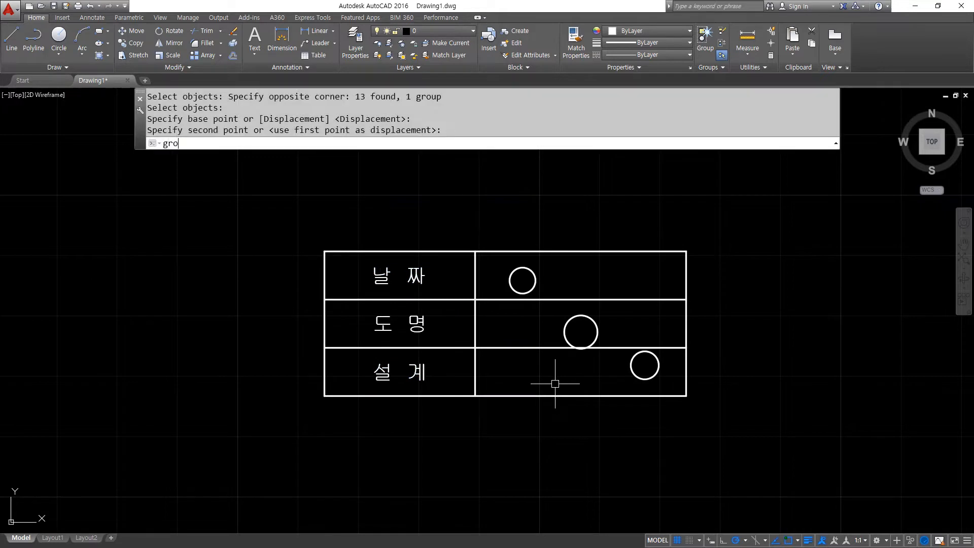
pyautogui.write('upedit')
pyautogui.press('Return')
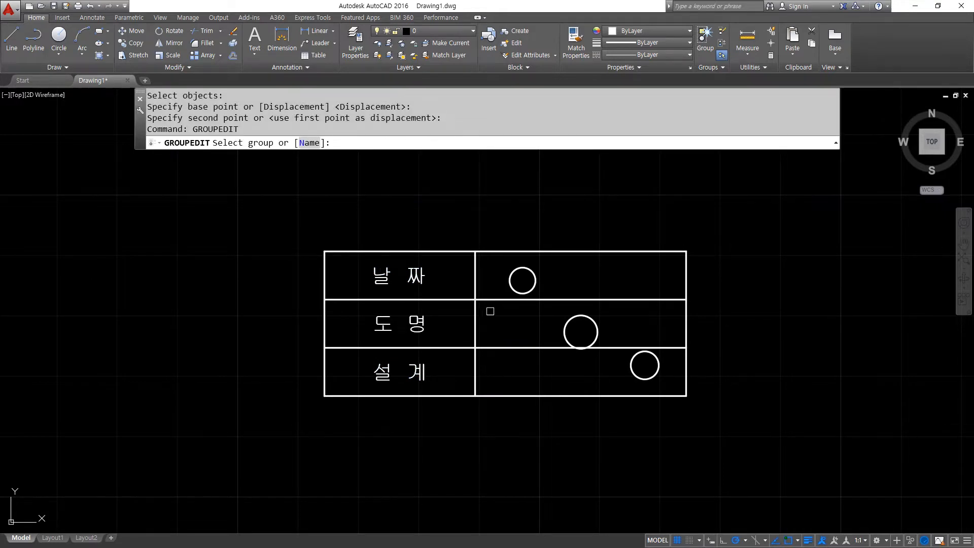
pyautogui.click(486, 299)
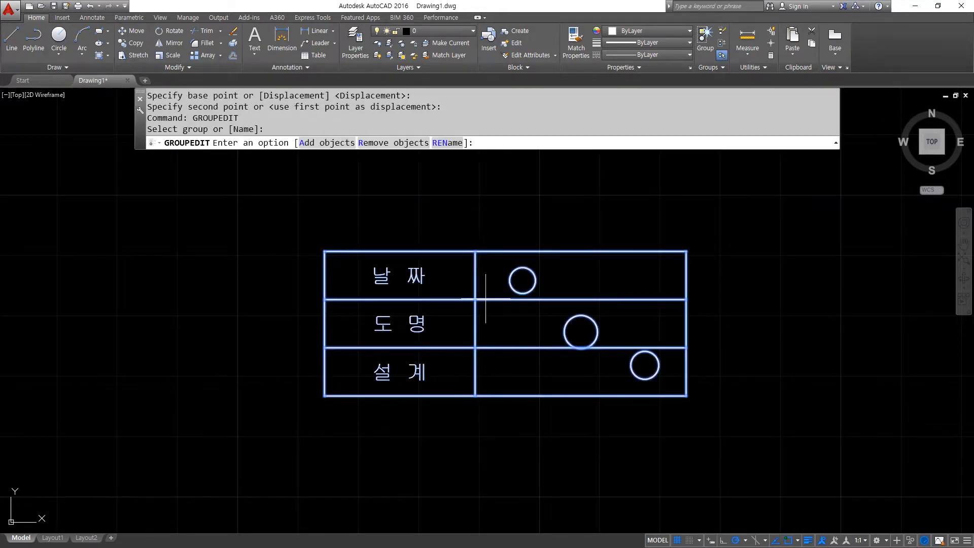
pyautogui.click(378, 143)
pyautogui.click(513, 272)
pyautogui.click(561, 327)
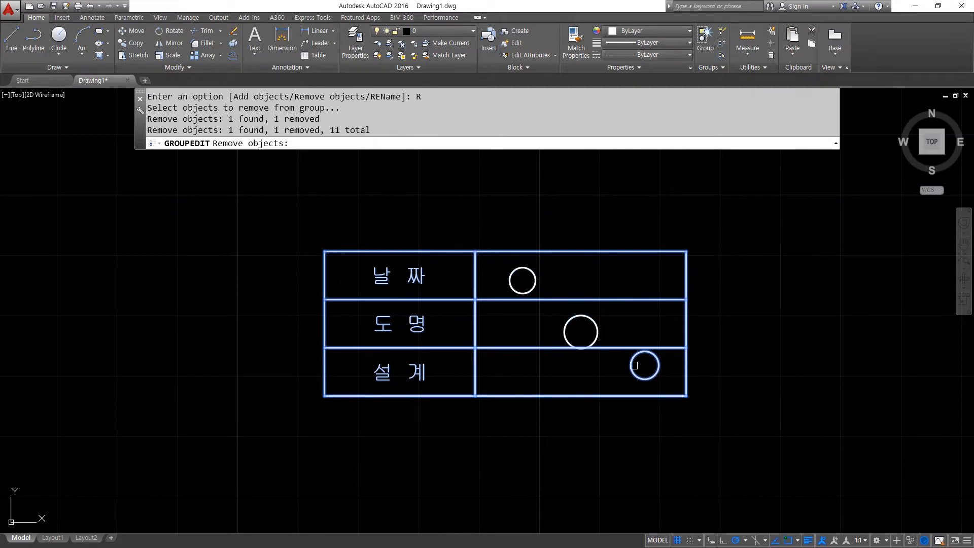
pyautogui.click(642, 380)
pyautogui.press('Return')
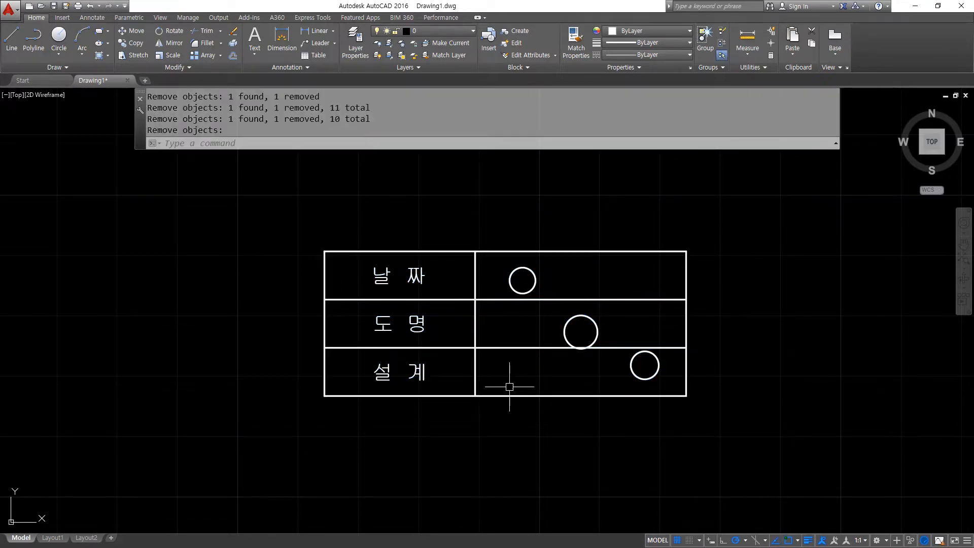
# Step: Move the table group down and to the left, away from the three circles
pyautogui.write('m')
pyautogui.press('Return')
pyautogui.click(504, 392)
pyautogui.press('Return')
pyautogui.click(516, 371)
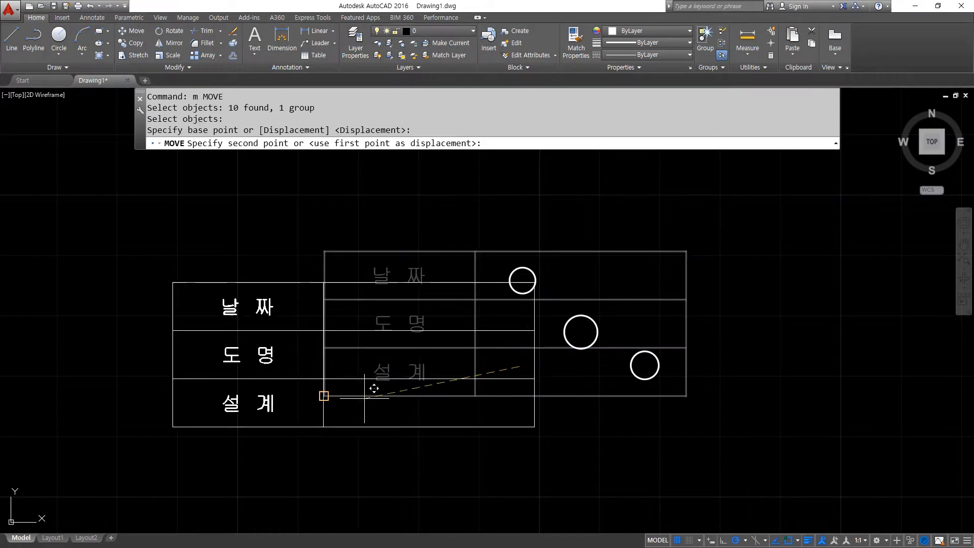
pyautogui.click(309, 422)
# Step: Erase the three loose circles beside the table
pyautogui.click(461, 224)
pyautogui.click(761, 462)
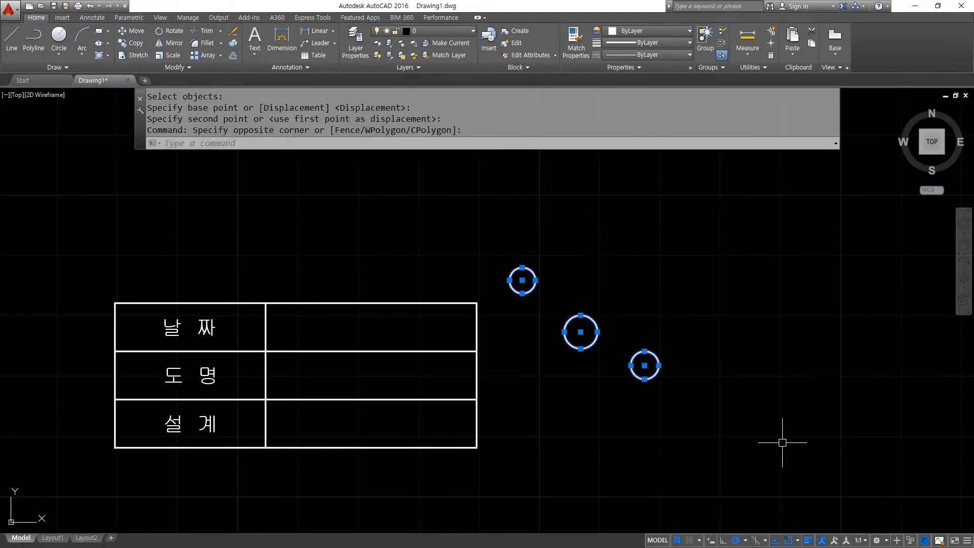
pyautogui.write('e')
pyautogui.press('Return')
pyautogui.scroll(2, 310, 319)
pyautogui.moveTo(327, 327); pyautogui.dragTo(446, 297, button='middle')
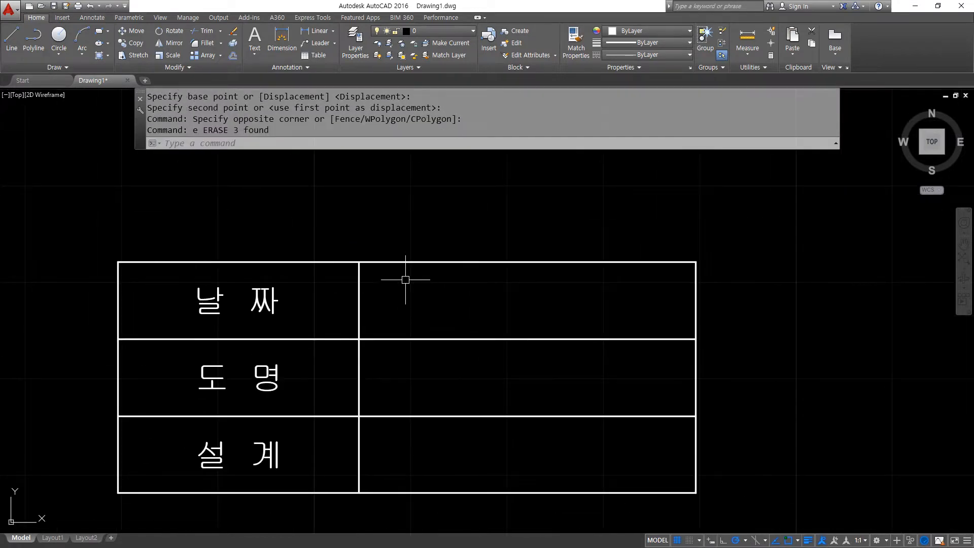
pyautogui.write('t')
pyautogui.press('Return')
pyautogui.click(358, 262)
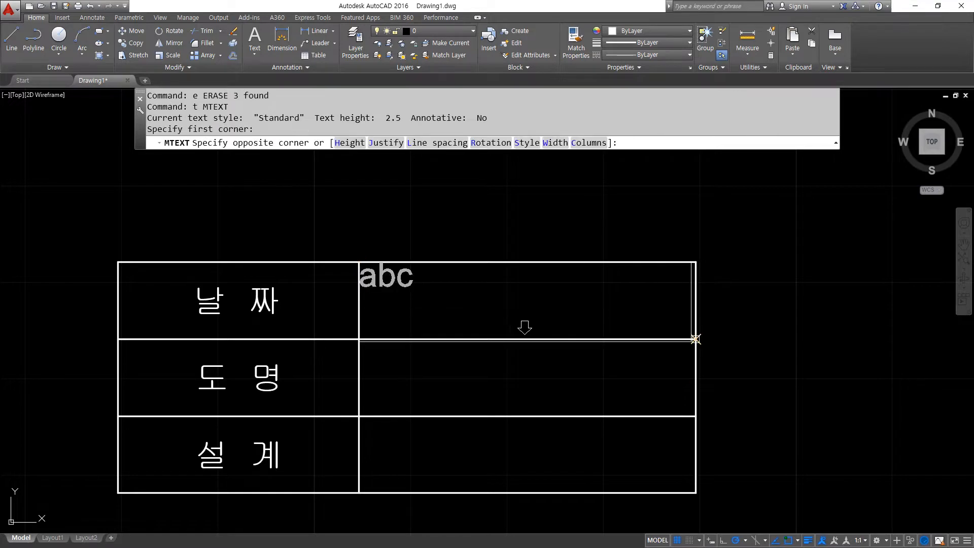
pyautogui.click(696, 337)
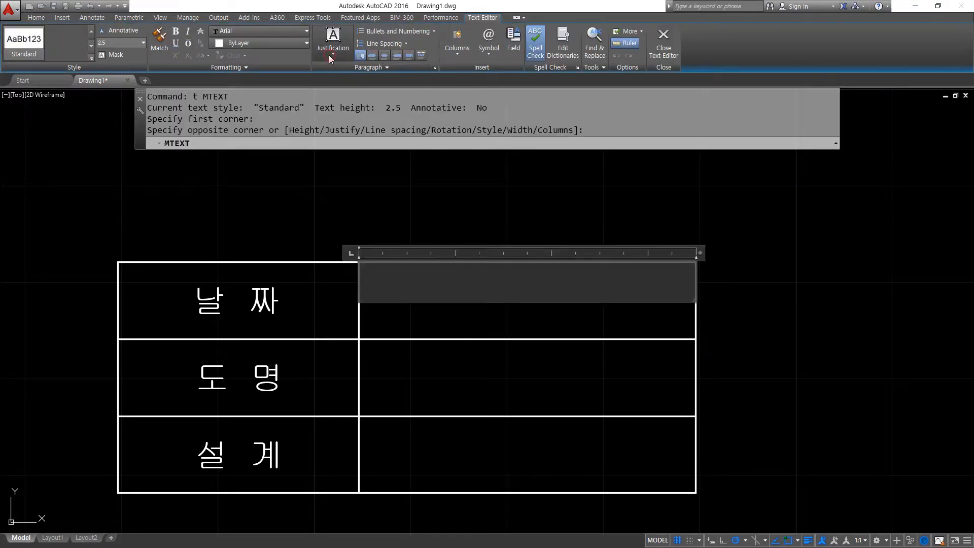
pyautogui.click(329, 54)
pyautogui.click(358, 118)
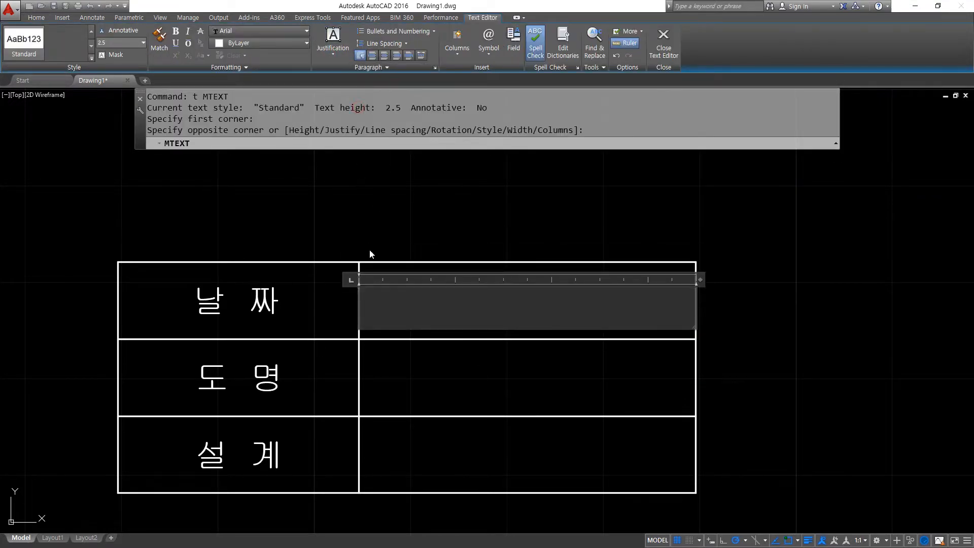
pyautogui.scroll(5, 373, 268)
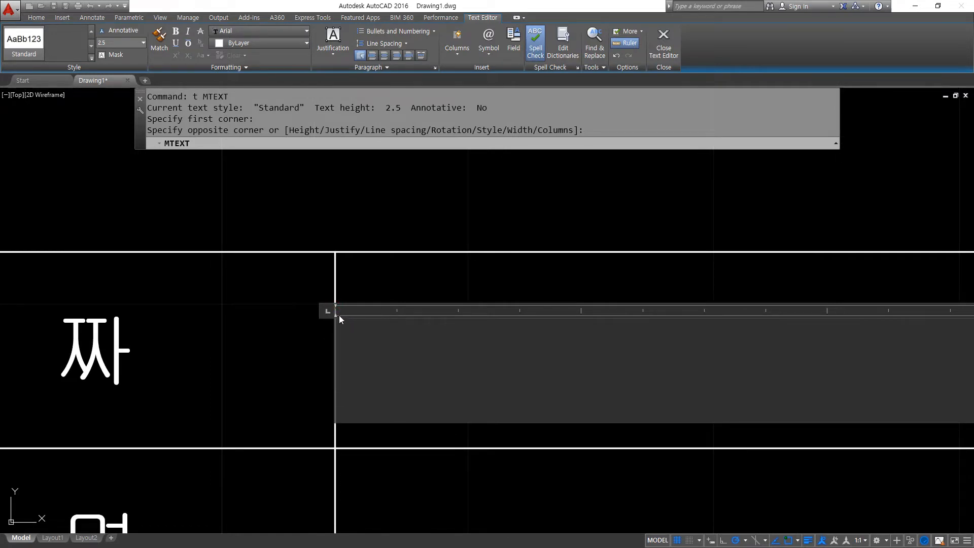
pyautogui.click(398, 311)
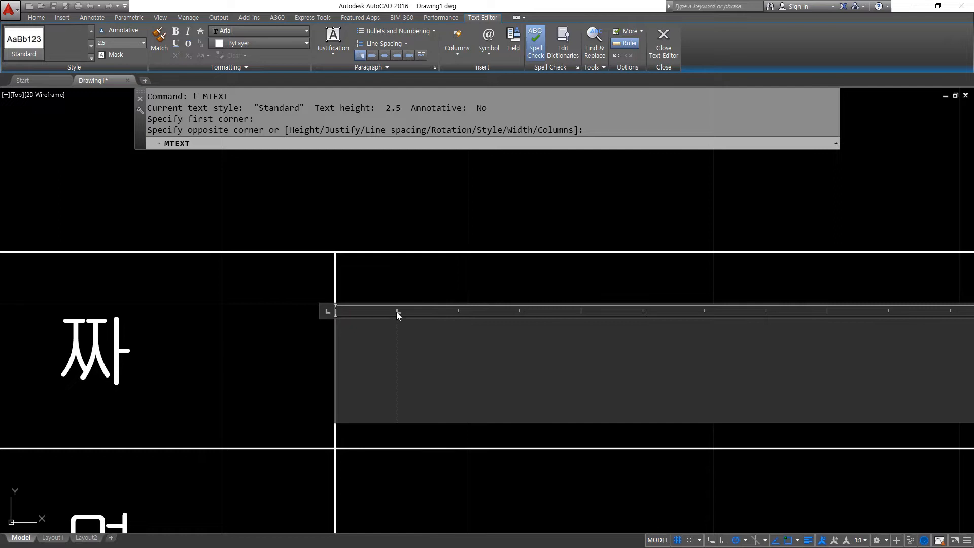
pyautogui.click(336, 314)
pyautogui.press('Escape')
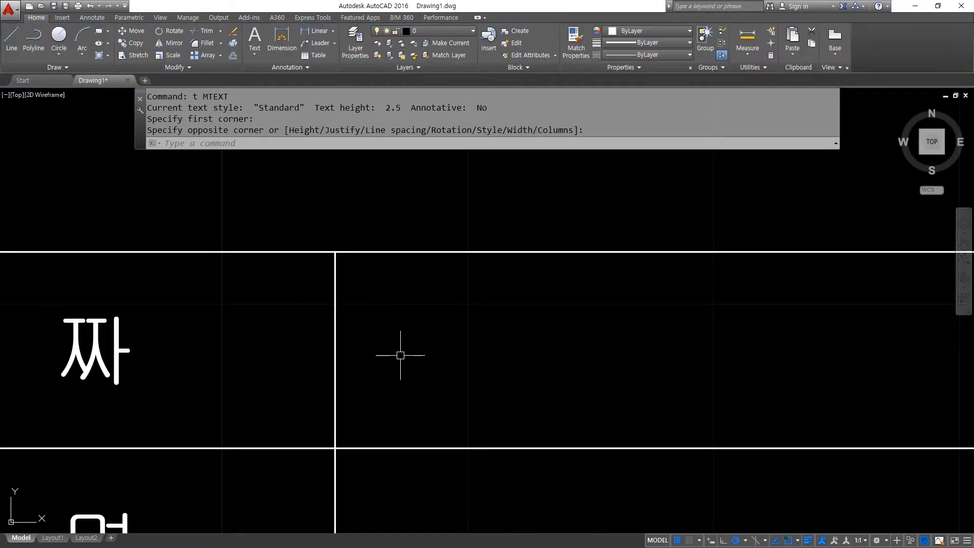
# Step: Create a multiline text box filling the right cell of the 날짜 row, with a left indent and Middle Left justification
pyautogui.scroll(-8, 401, 354)
pyautogui.scroll(4, 466, 351)
pyautogui.press('Return')
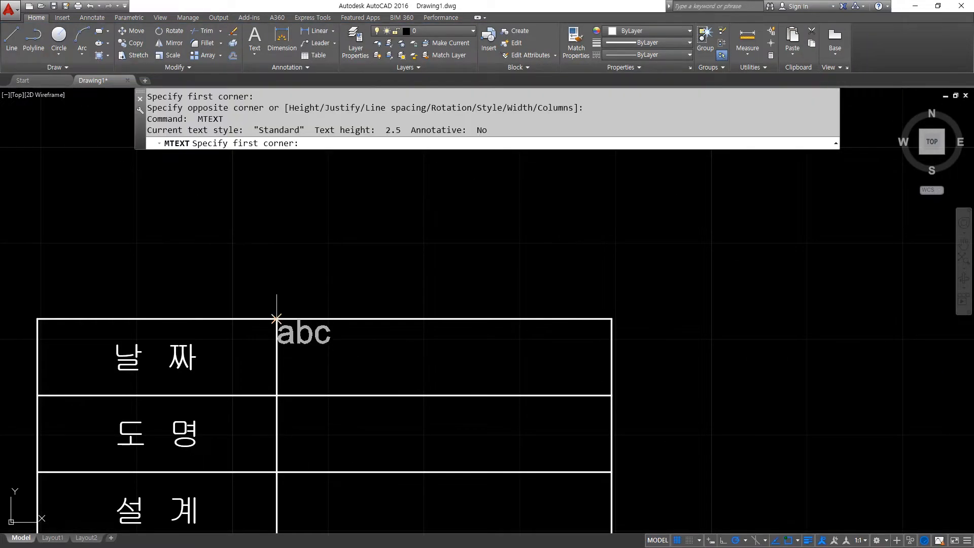
pyautogui.click(277, 319)
pyautogui.click(612, 396)
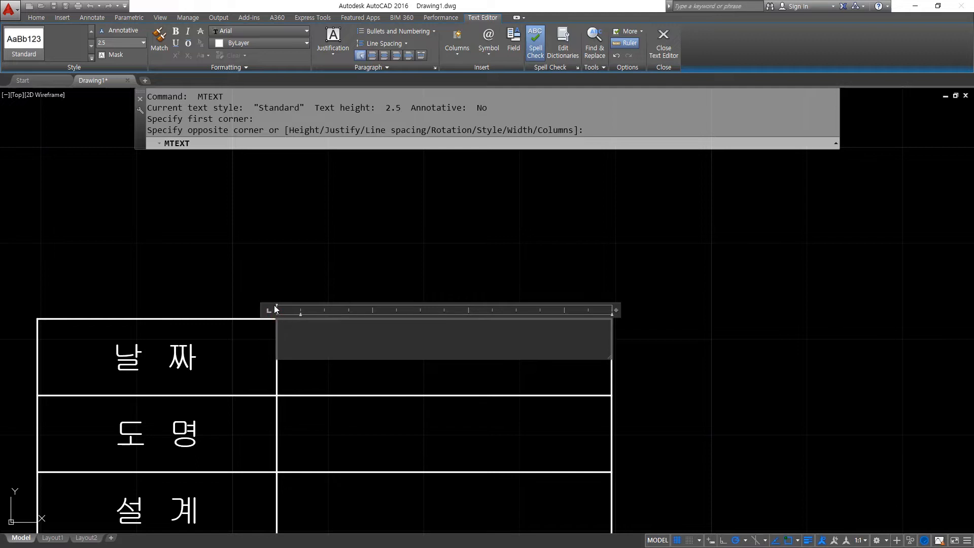
pyautogui.moveTo(277, 307); pyautogui.dragTo(304, 306)
pyautogui.click(331, 50)
pyautogui.click(348, 106)
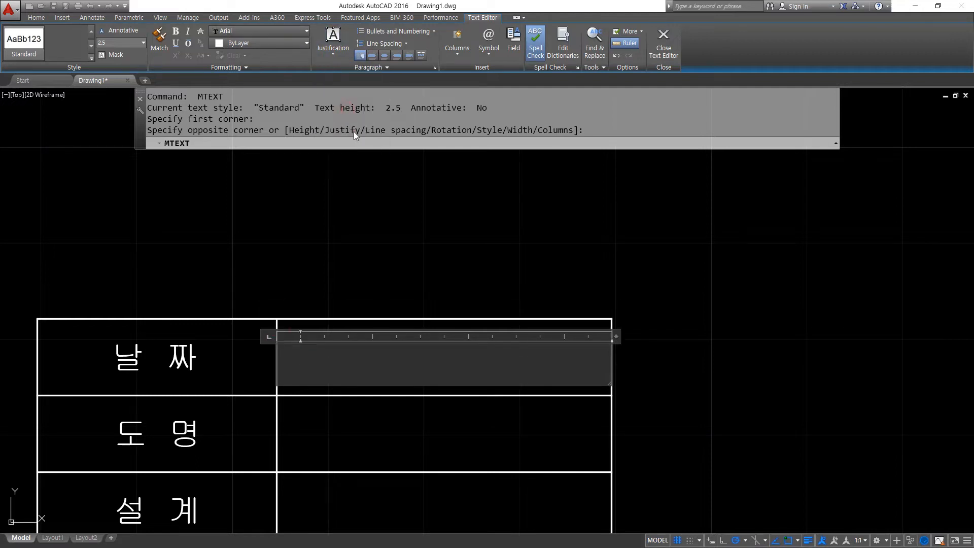
# Step: Enter the date 2022. 10. 11 in the text box and finish the text
pyautogui.write('200')
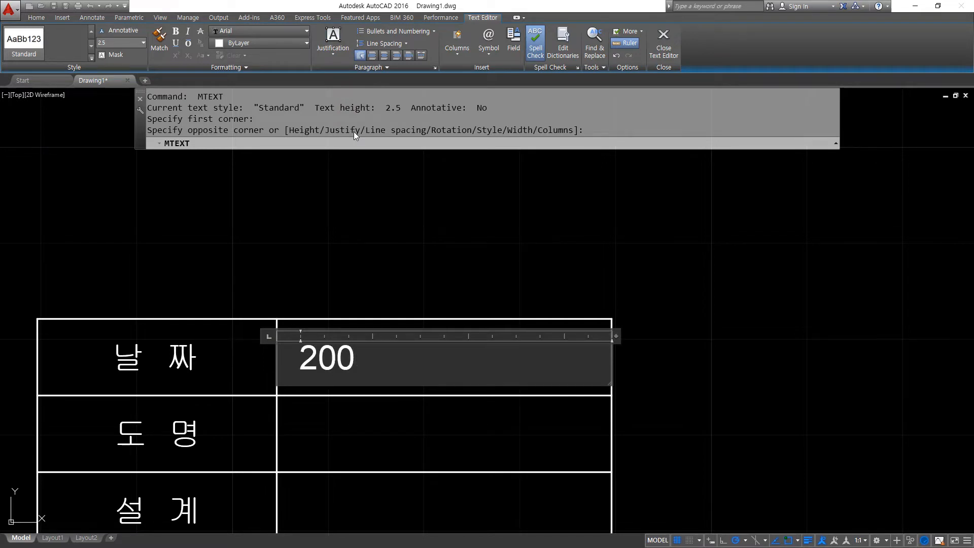
pyautogui.press('BackSpace')
pyautogui.write('22. 10.')
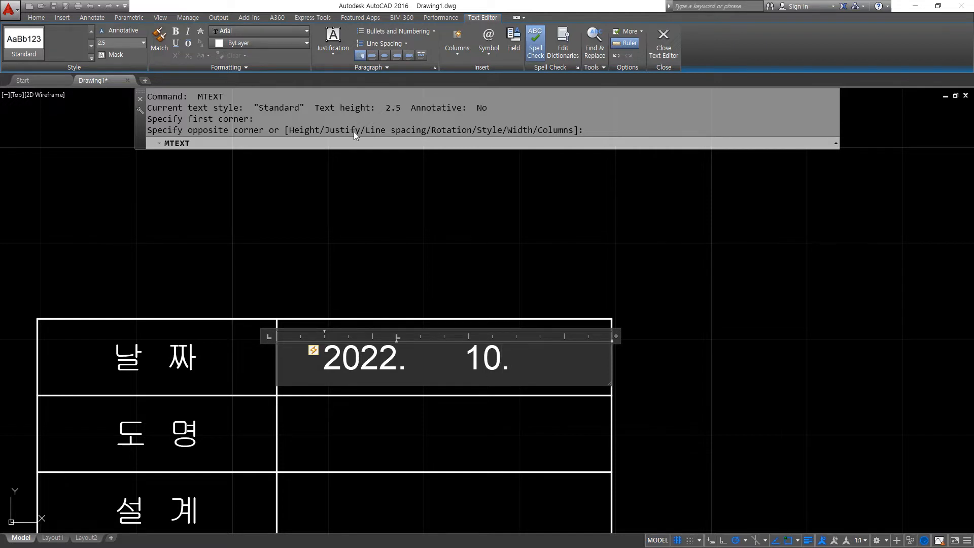
pyautogui.write(' 11')
pyautogui.press('BackSpace')
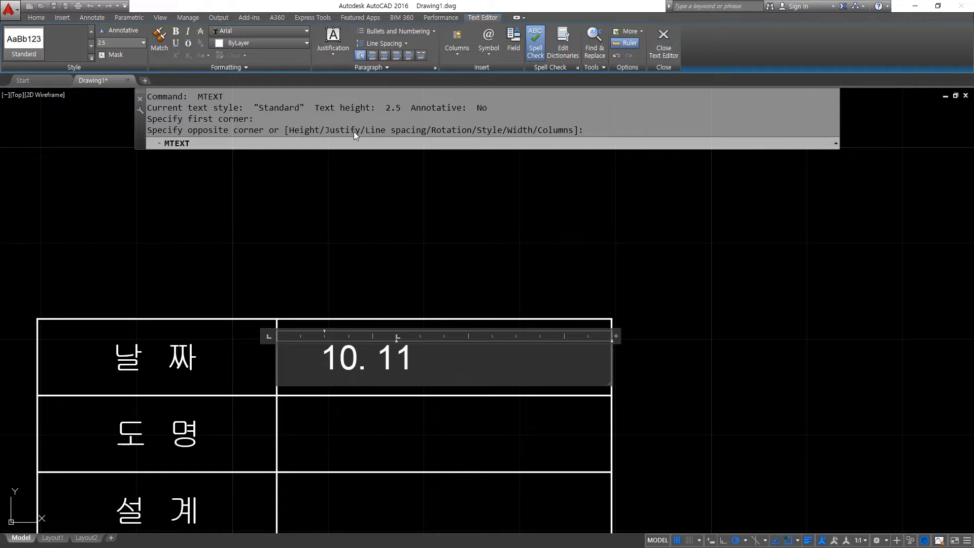
pyautogui.write('2022.')
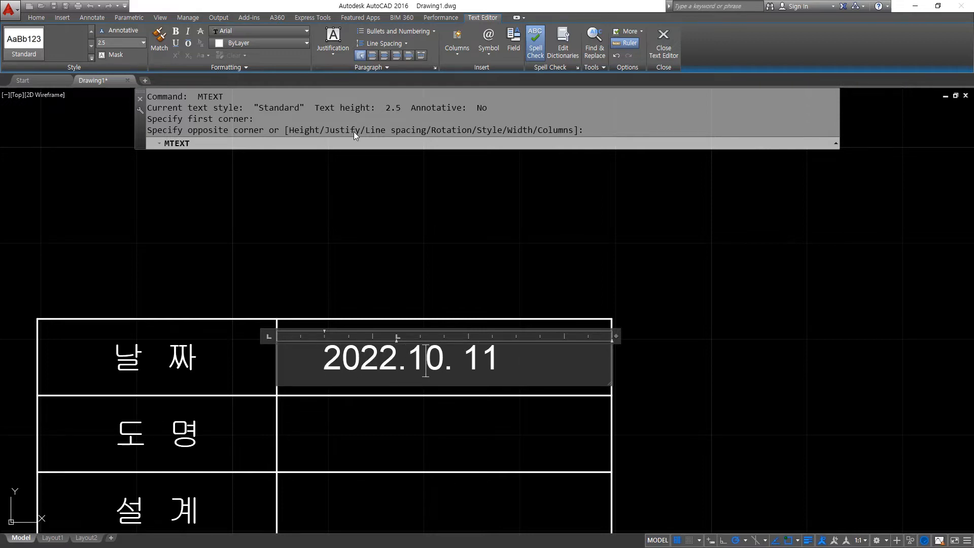
pyautogui.hotkey('ctrl', 'z')
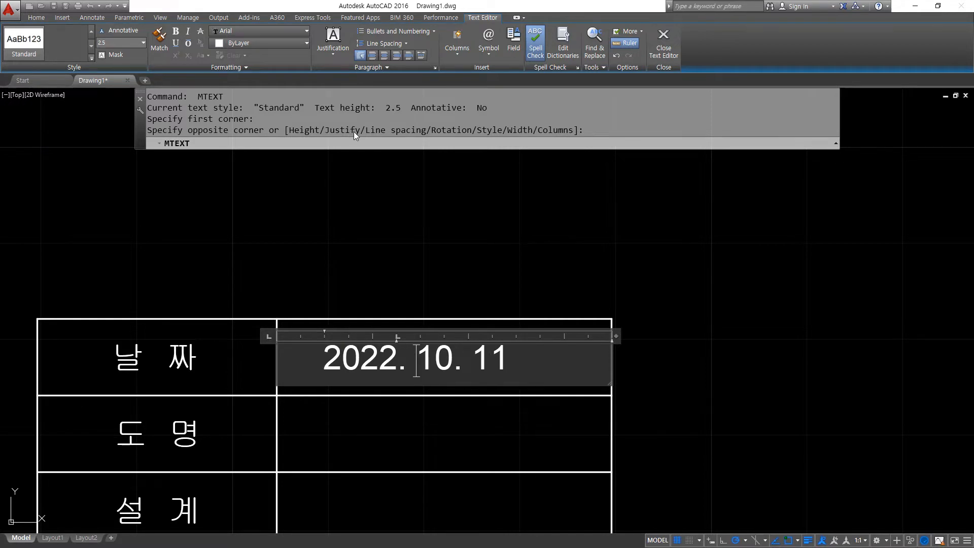
pyautogui.click(726, 346)
# Step: Copy the date text into the right cells of the 도명 and 설계 rows, using the table's corner as base point
pyautogui.scroll(-2, 395, 286)
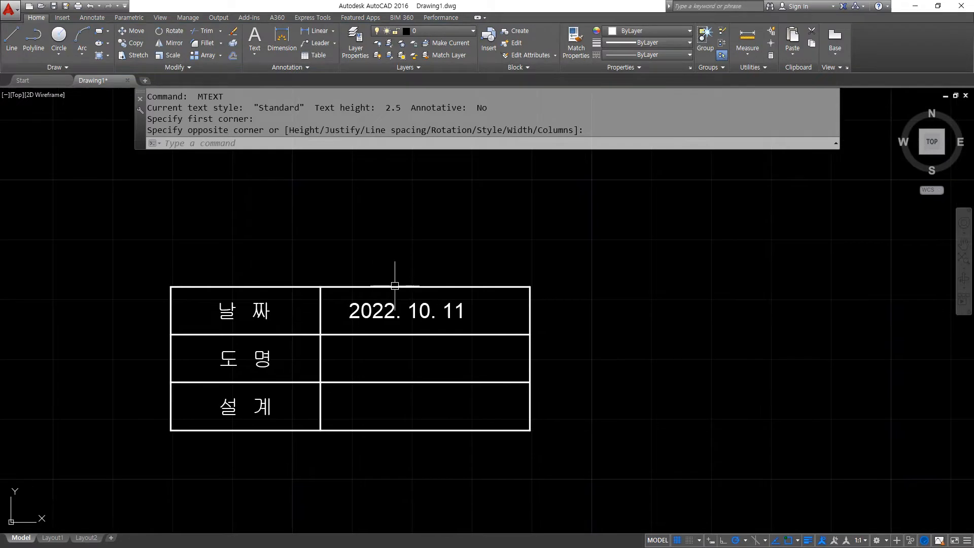
pyautogui.write('cp')
pyautogui.press('Return')
pyautogui.click(450, 314)
pyautogui.press('Return')
pyautogui.click(530, 287)
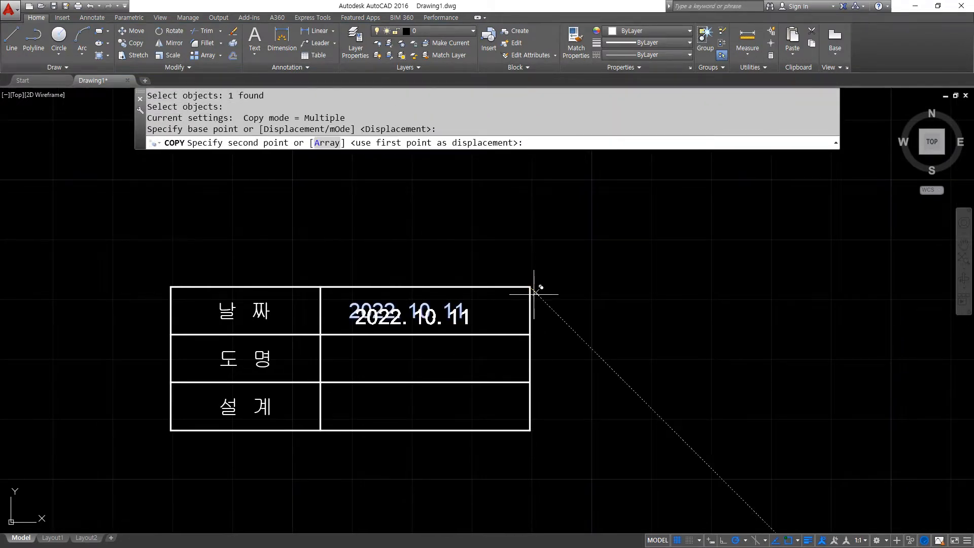
pyautogui.click(530, 335)
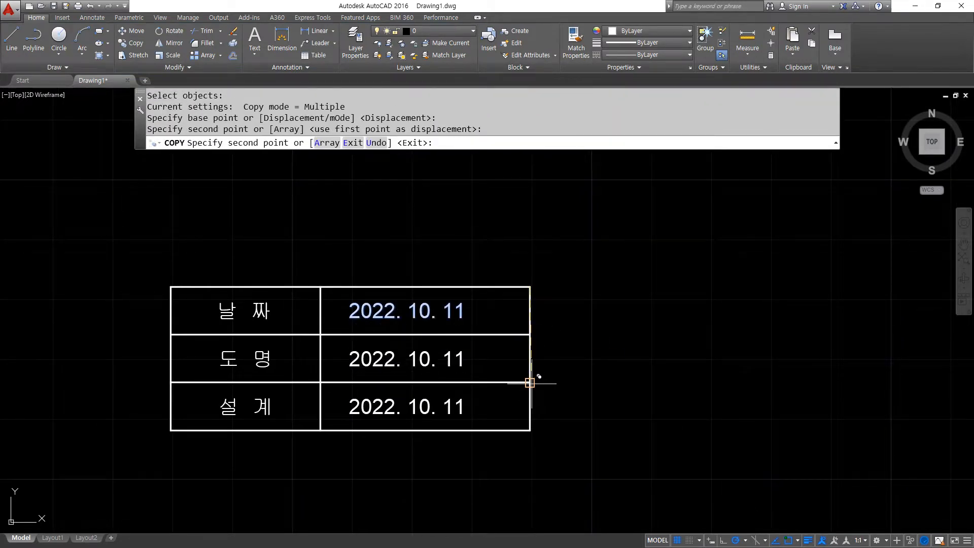
pyautogui.click(531, 383)
pyautogui.press('Return')
# Step: Select the three date texts and the table separately to check their grouping, clearing the selection each time
pyautogui.click(438, 409)
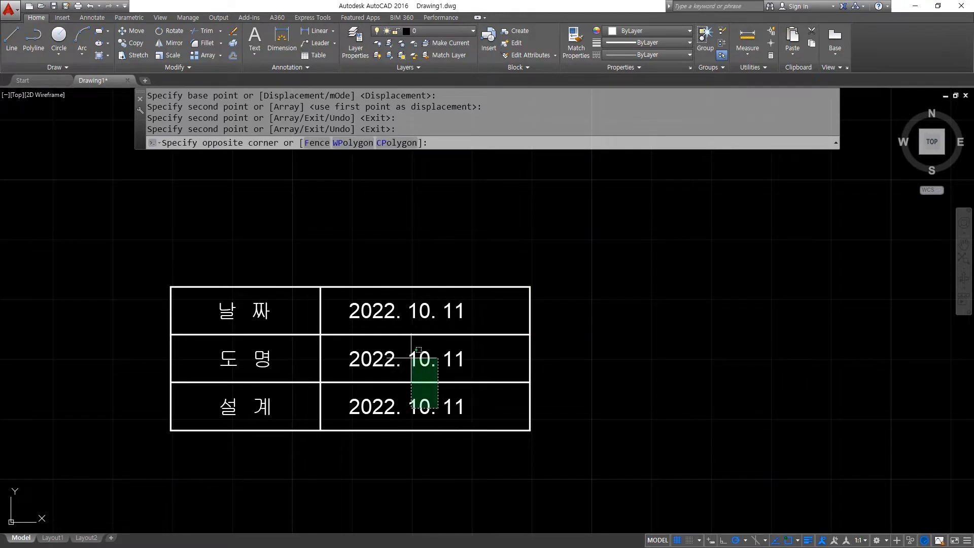
pyautogui.press('Escape')
pyautogui.click(330, 257)
pyautogui.click(511, 462)
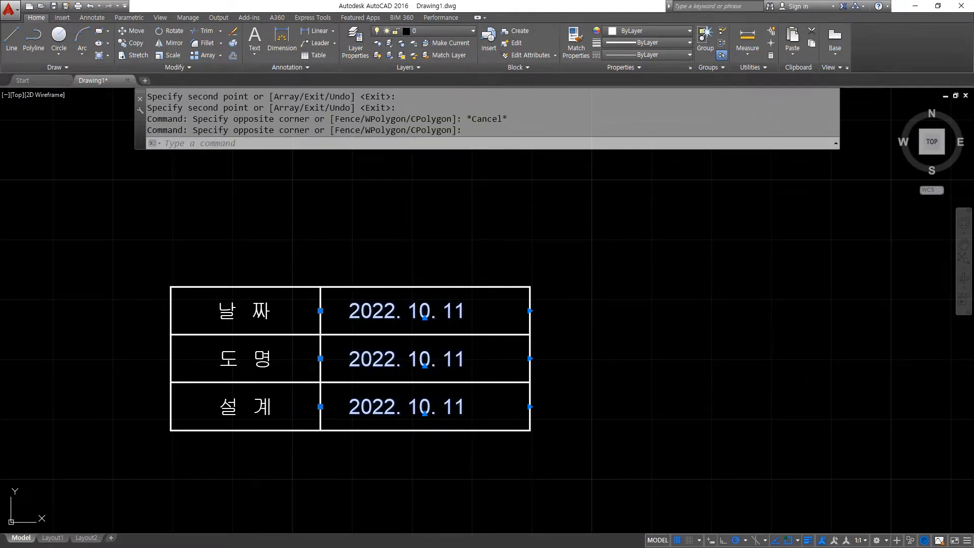
pyautogui.press('Escape')
pyautogui.click(525, 382)
pyautogui.press('Escape')
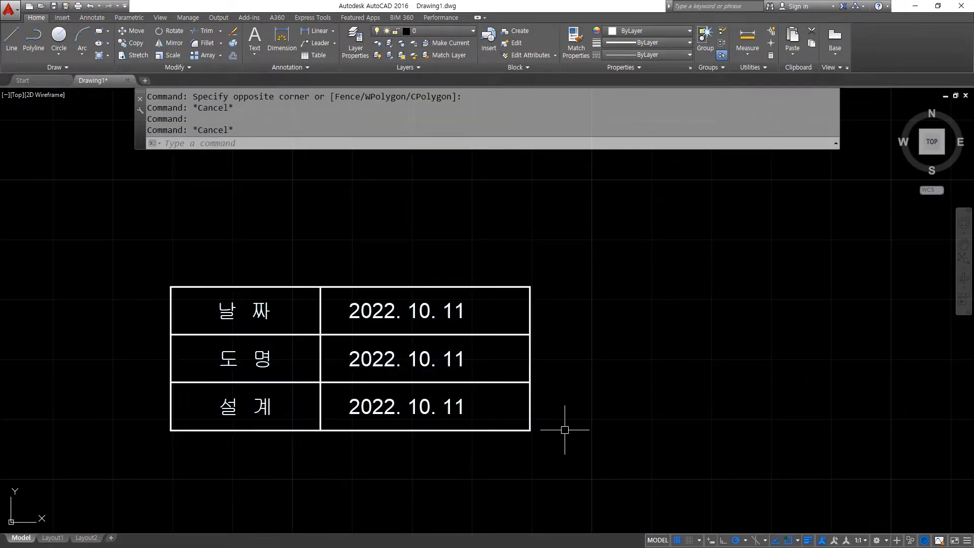
# Step: Add the three date texts to the table group using GROUPEDIT with the Add objects option, and check the group by selecting it
pyautogui.write('GR')
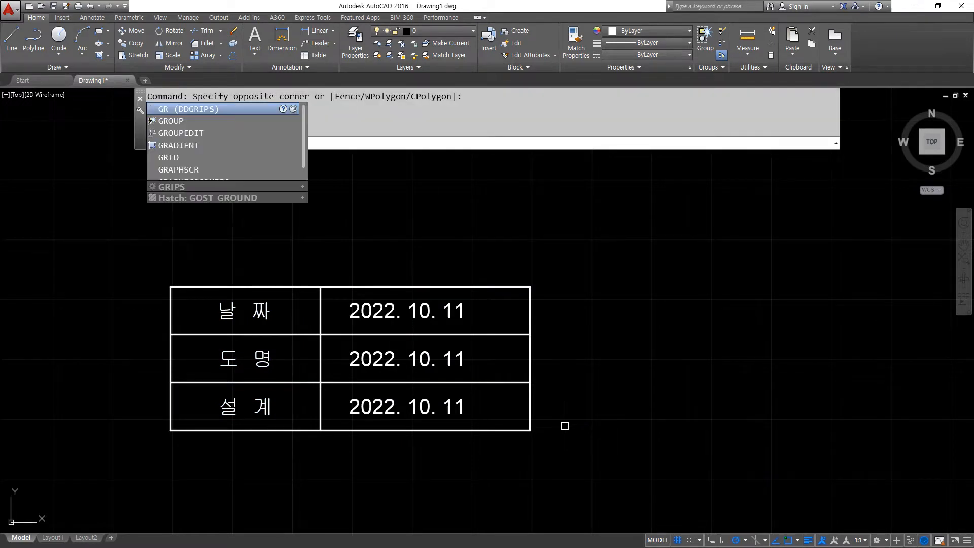
pyautogui.write('ouptedit')
pyautogui.press('Return')
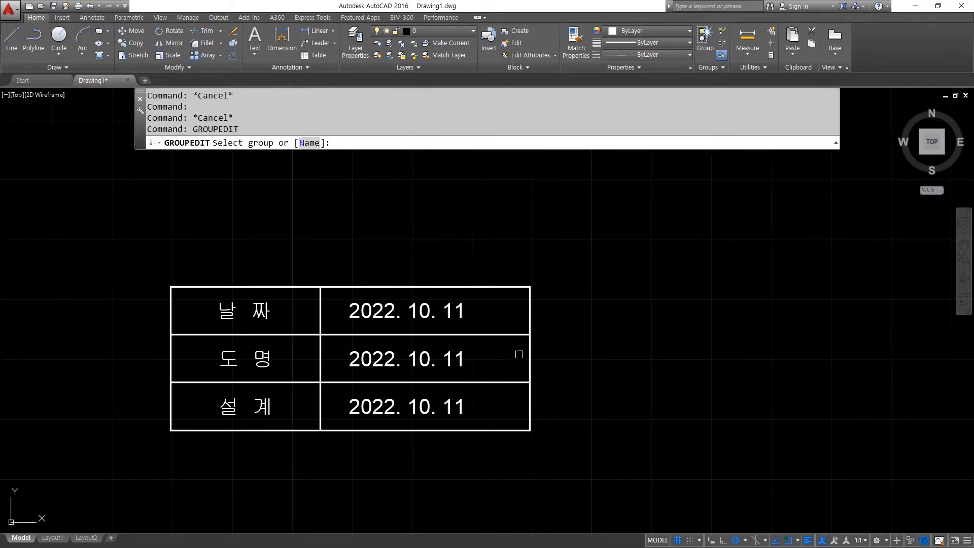
pyautogui.click(516, 336)
pyautogui.click(340, 143)
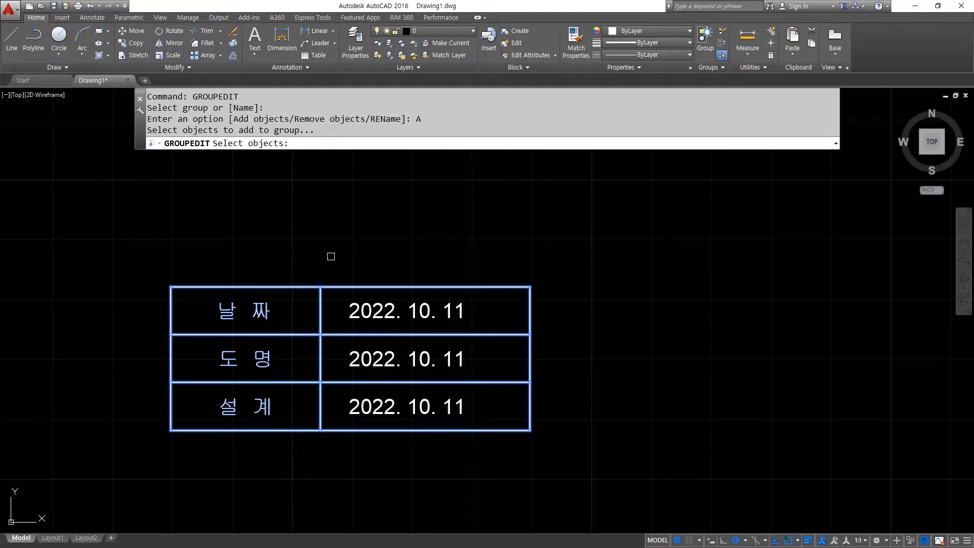
pyautogui.click(333, 257)
pyautogui.click(484, 447)
pyautogui.press('Return')
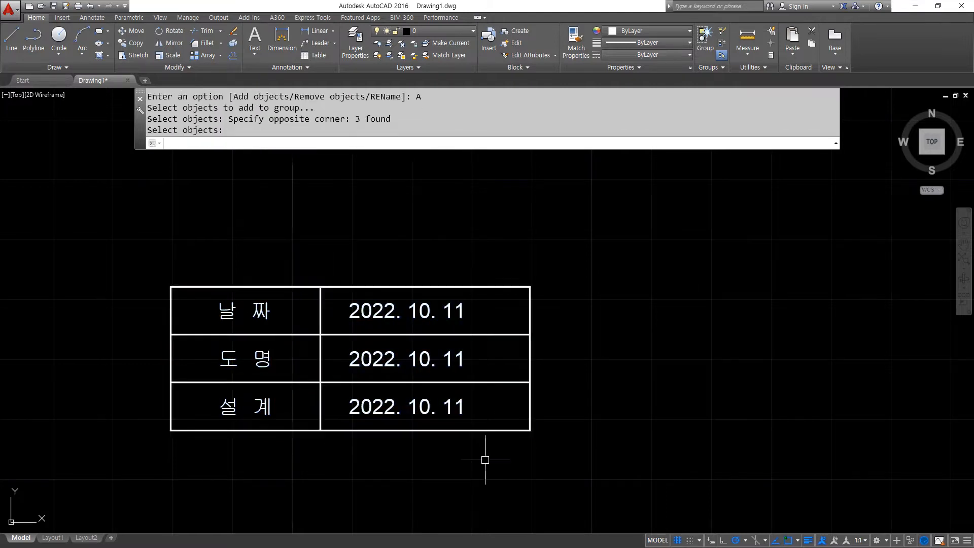
pyautogui.click(443, 425)
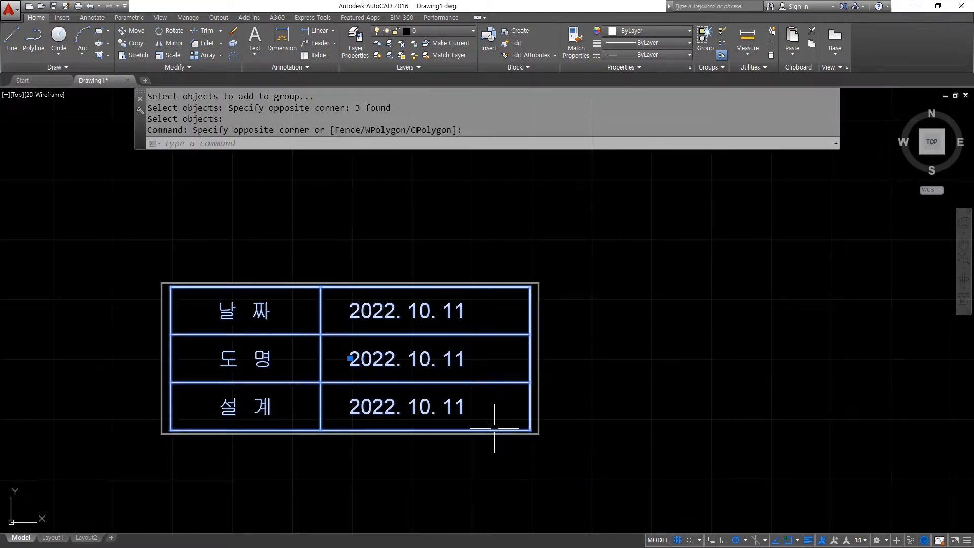
pyautogui.press('Escape')
# Step: Replace the date in the 도명 row with 우리집 using text editing
pyautogui.write('ed')
pyautogui.press('Return')
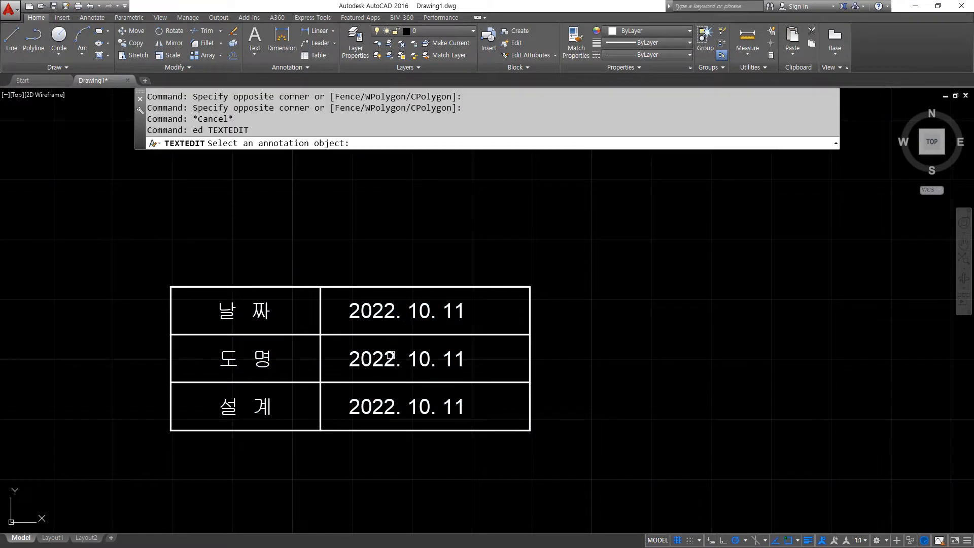
pyautogui.click(456, 385)
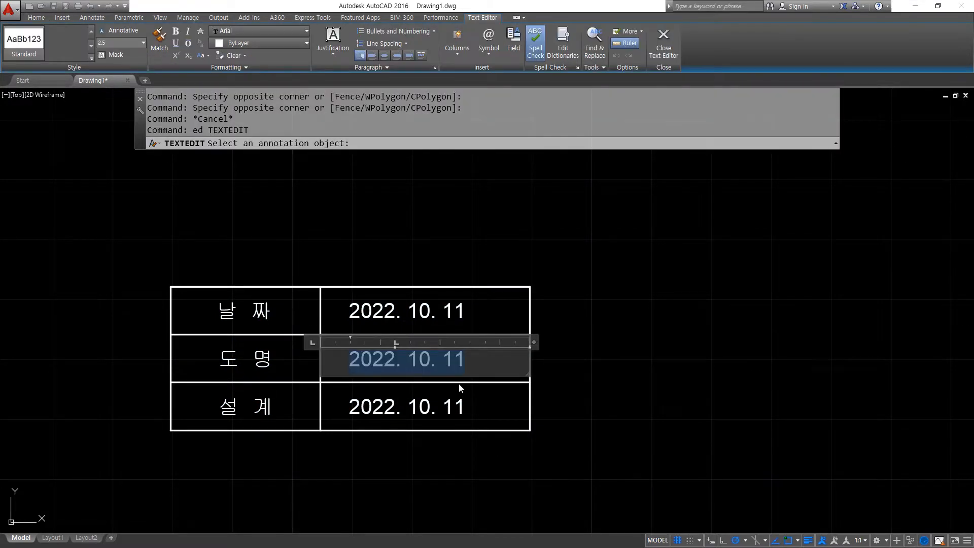
pyautogui.write('울리집')
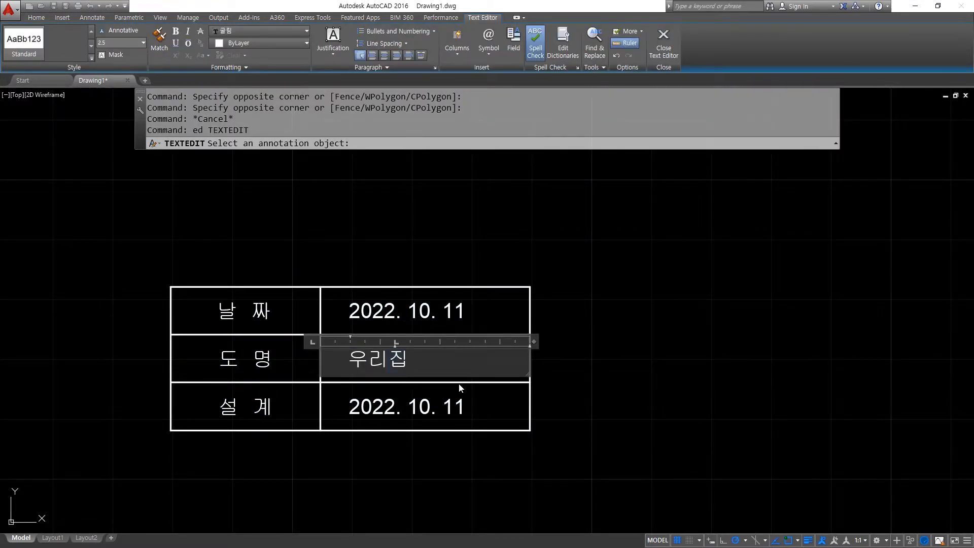
pyautogui.click(459, 383)
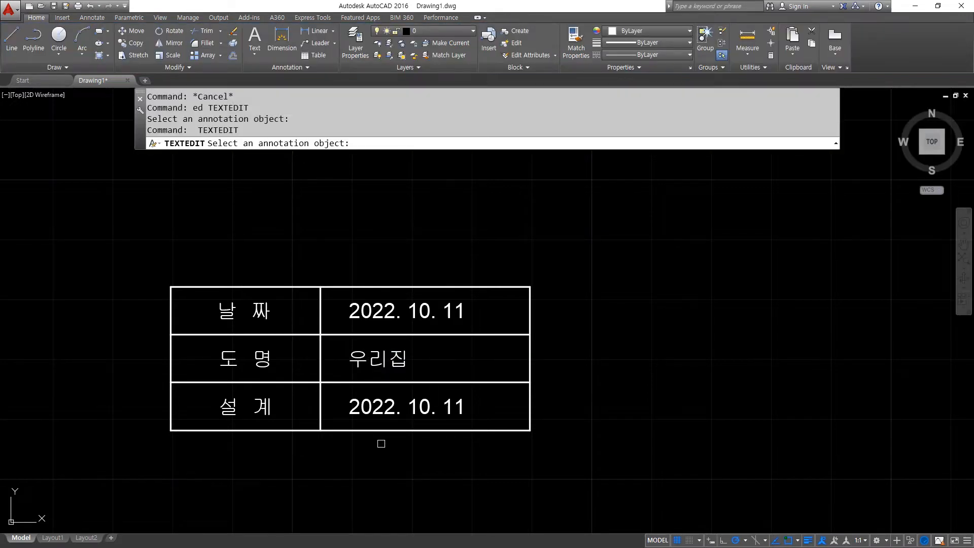
# Step: Replace the date in the 설계 row with the designer's full name
pyautogui.click(473, 419)
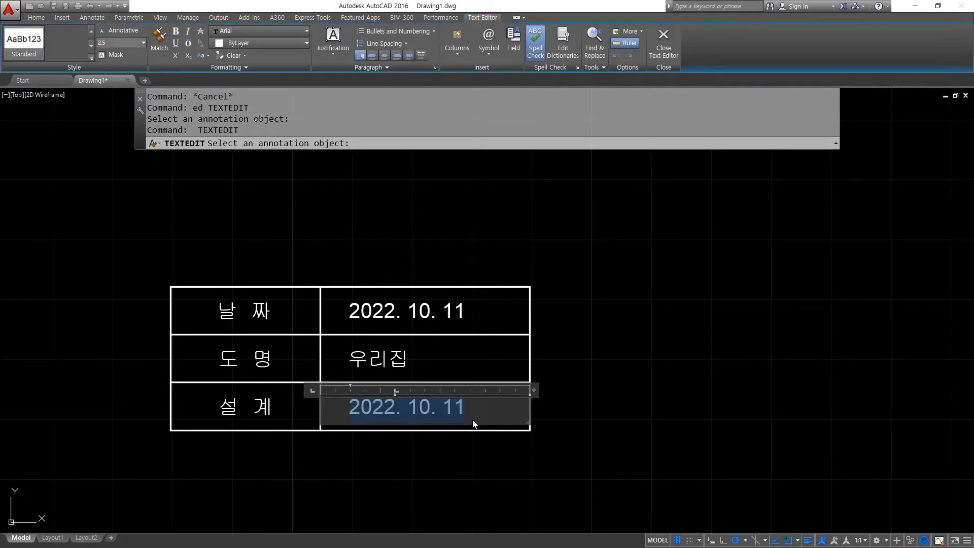
pyautogui.write('ghd')
pyautogui.press('BackSpace')
pyautogui.press('BackSpace')
pyautogui.press('BackSpace')
pyautogui.write('호')
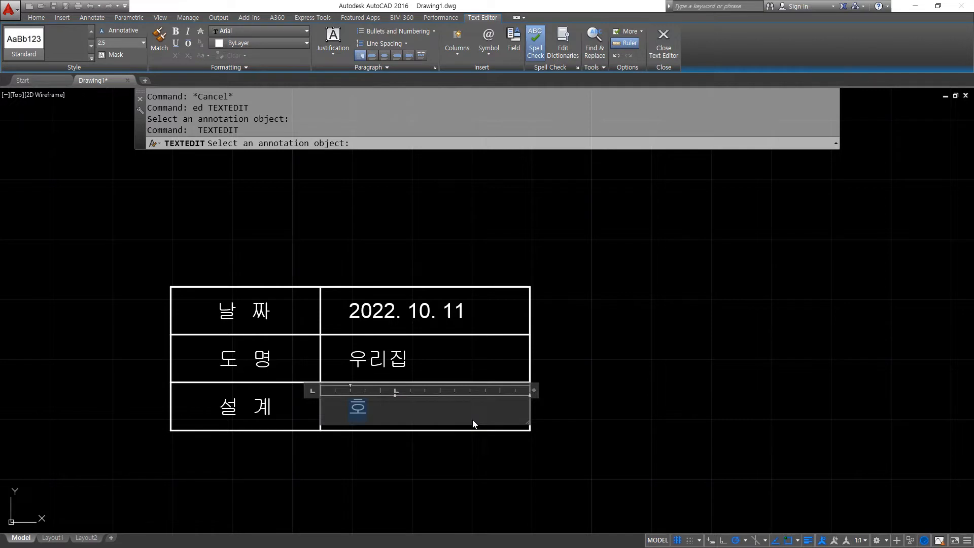
pyautogui.write('ㅇ길동')
pyautogui.press('Escape')
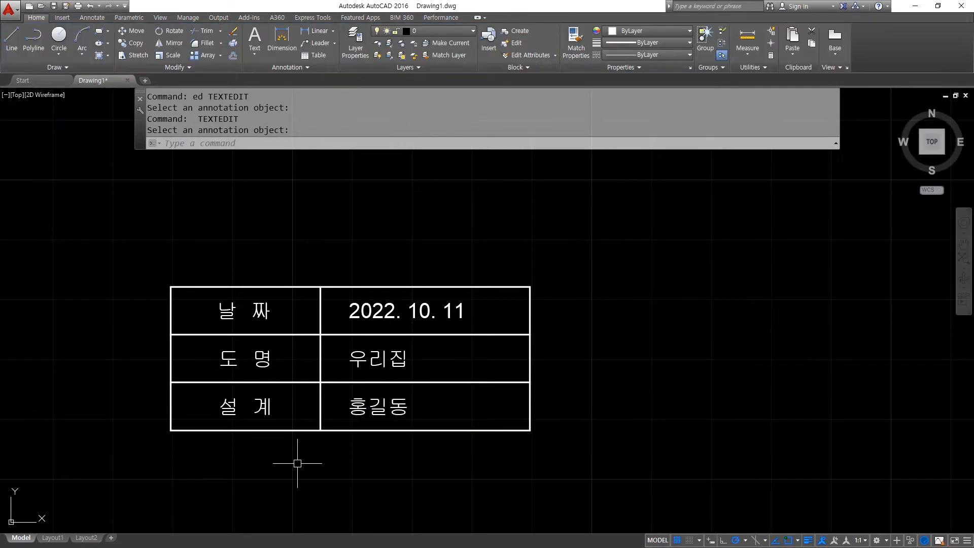
pyautogui.write('m')
pyautogui.press('space')
pyautogui.press('Escape')
pyautogui.press('Escape')
# Step: Copy the grouped table from its lower-left corner to a spot just right of the original
pyautogui.write('c')
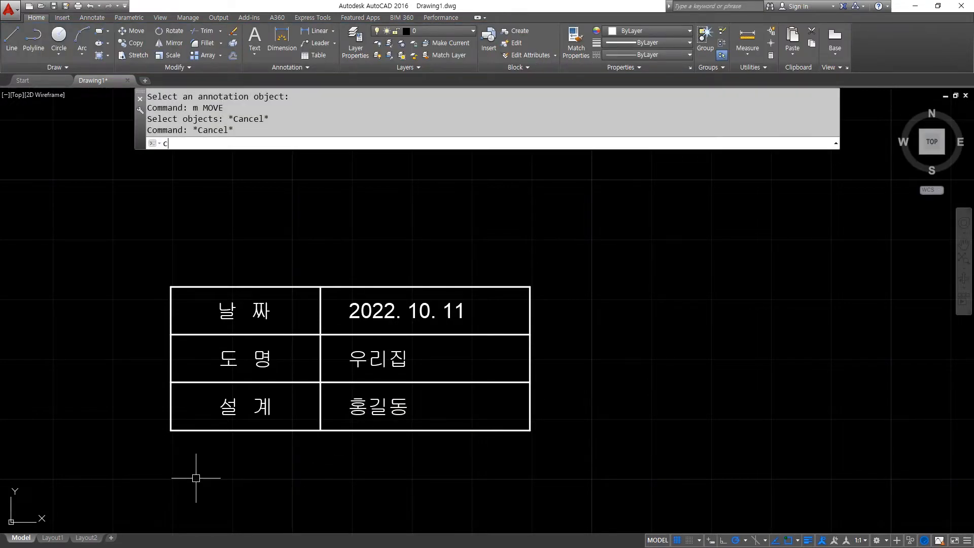
pyautogui.write('p')
pyautogui.press('space')
pyautogui.click(198, 430)
pyautogui.press('space')
pyautogui.click(171, 430)
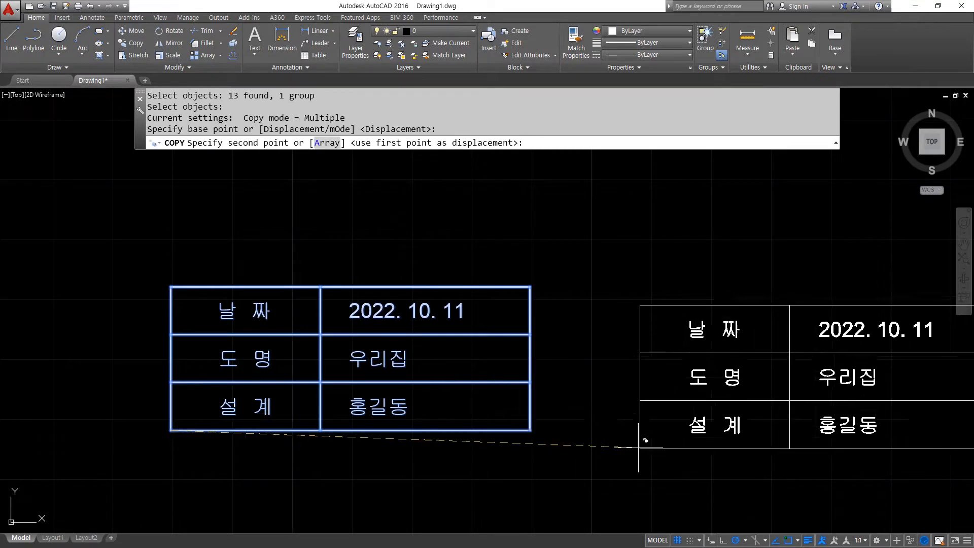
pyautogui.click(573, 430)
pyautogui.moveTo(724, 462); pyautogui.dragTo(587, 467, button='middle')
pyautogui.press('space')
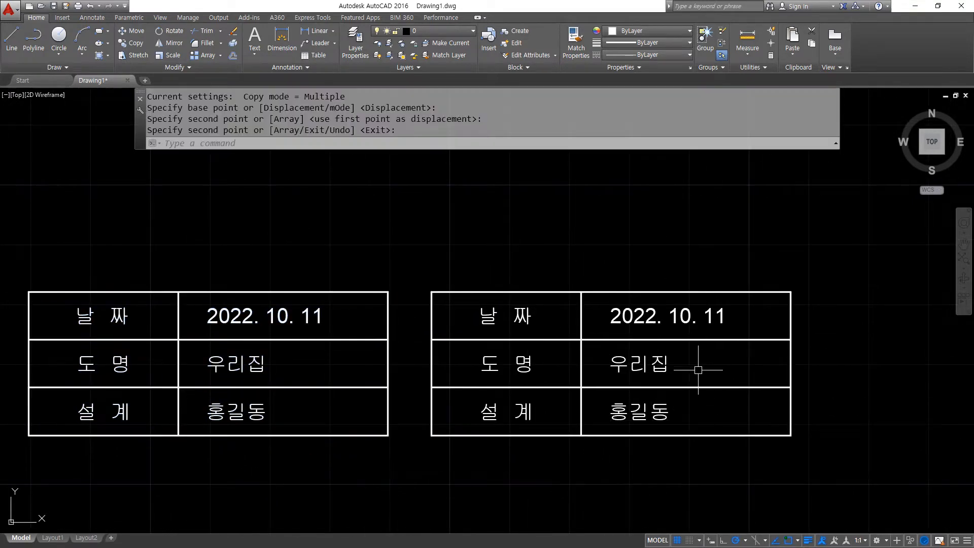
# Step: Replace 우리집 in the copied table's 도명 row with 학원 using text editing
pyautogui.write('ed')
pyautogui.press('space')
pyautogui.click(659, 375)
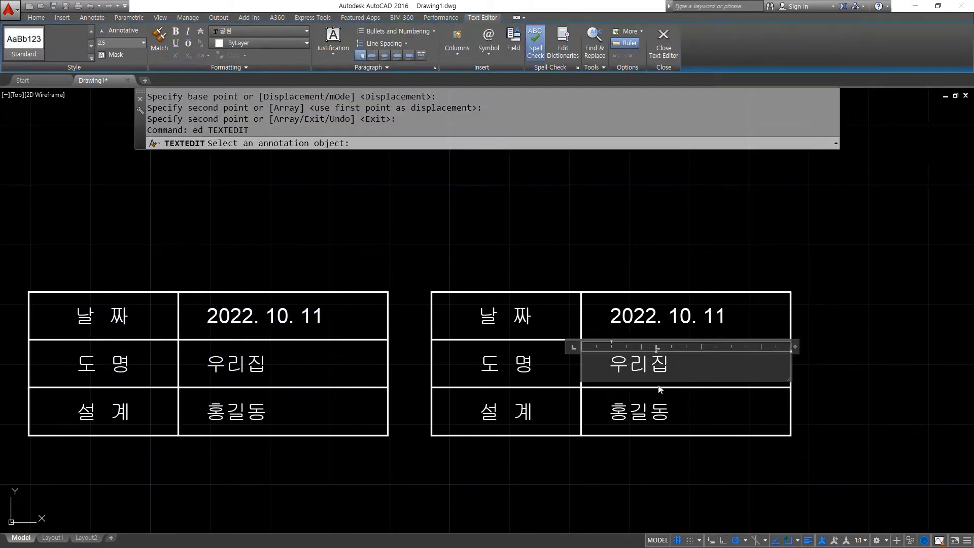
pyautogui.hotkey('ctrl', 'a')
pyautogui.write('ㅎ학위')
pyautogui.click(660, 402)
# Step: Change the last syllable of the designer's name in the copied table's 설계 row
pyautogui.press('space')
pyautogui.click(655, 405)
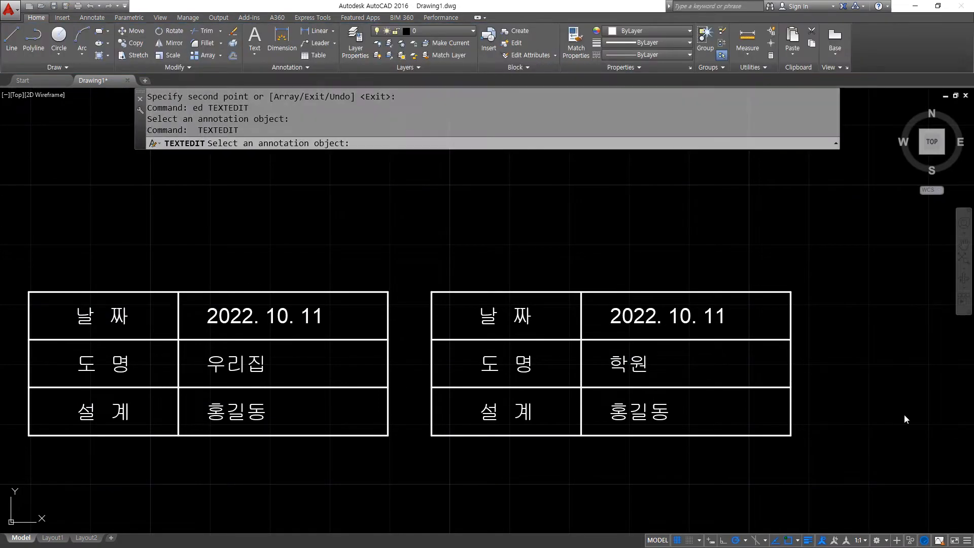
pyautogui.press('BackSpace')
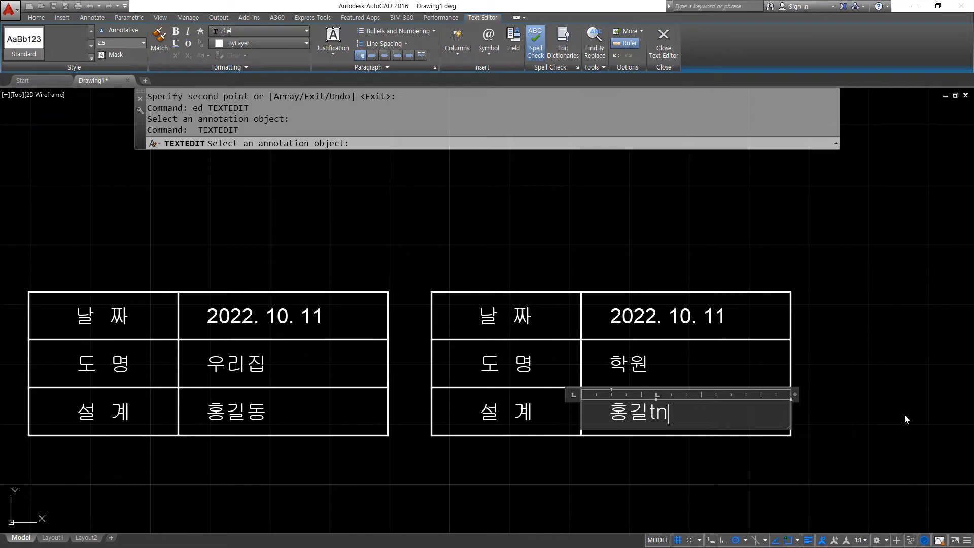
pyautogui.write('순')
pyautogui.click(904, 414)
pyautogui.press('Escape')
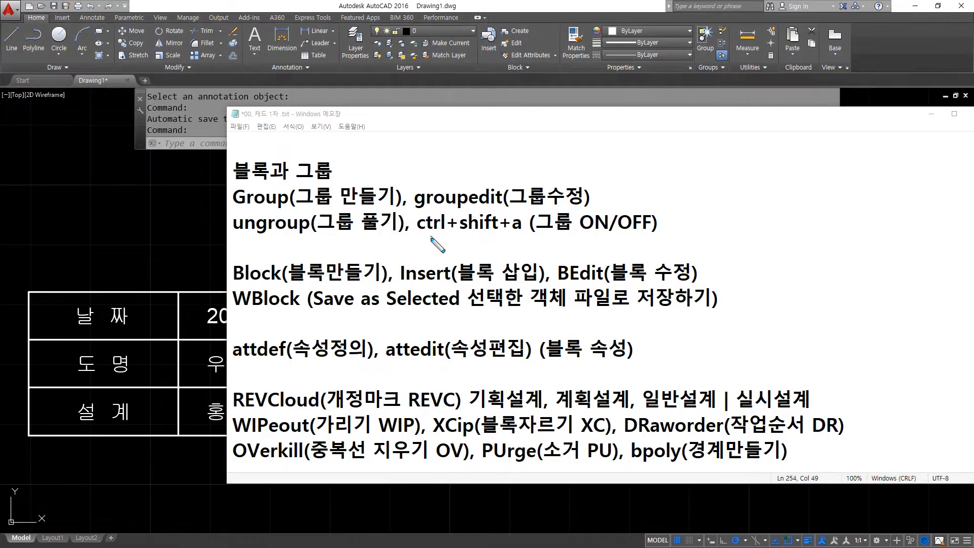
pyautogui.moveTo(417, 232); pyautogui.dragTo(532, 233)
pyautogui.moveTo(550, 237); pyautogui.dragTo(640, 238)
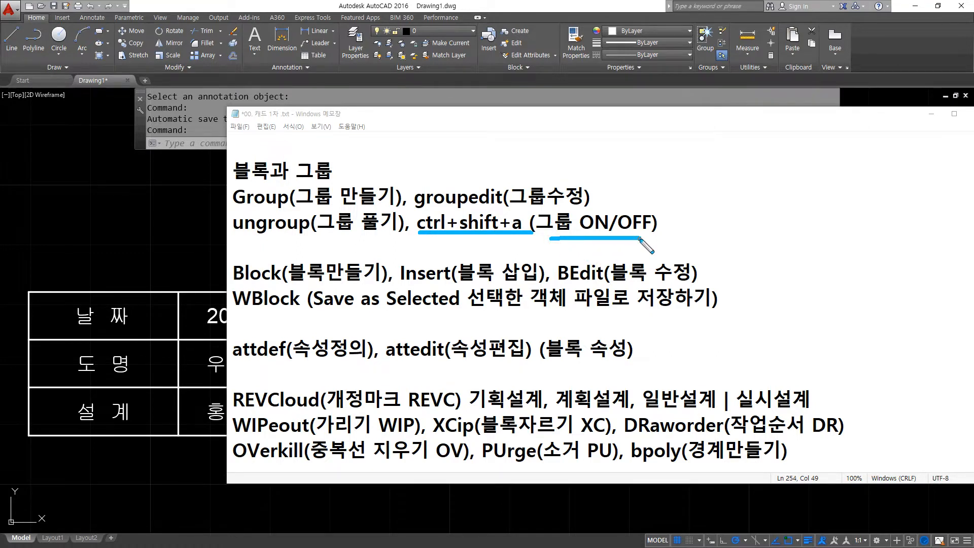
pyautogui.press('Escape')
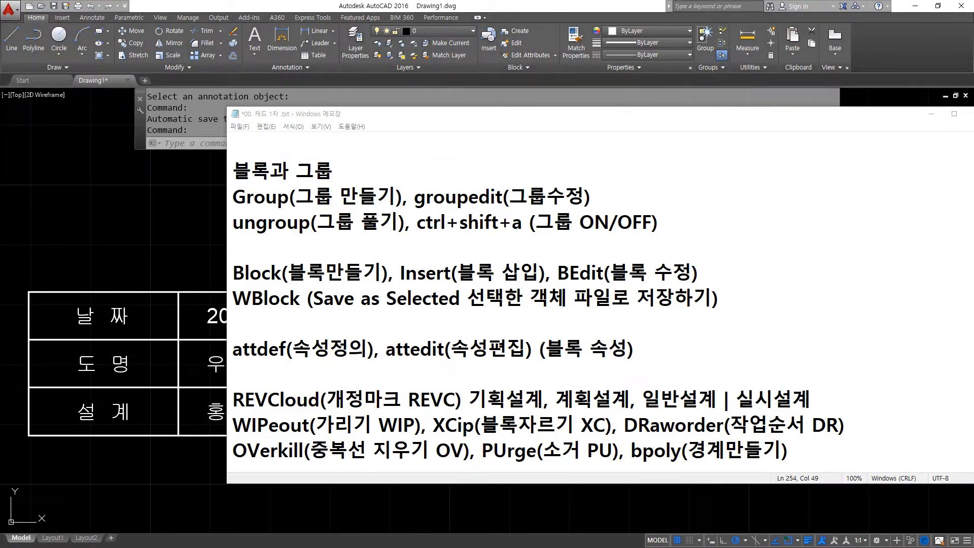
pyautogui.click(514, 5)
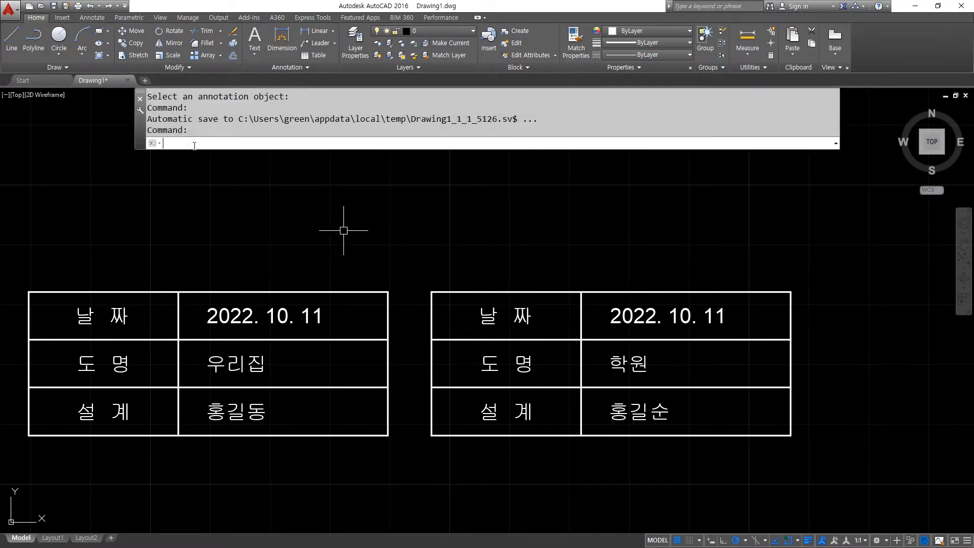
# Step: Toggle group selection off and on once, and leave it switched off
pyautogui.hotkey('ctrl', 'shift', 'a')
pyautogui.hotkey('ctrl', 'shift', 'a')
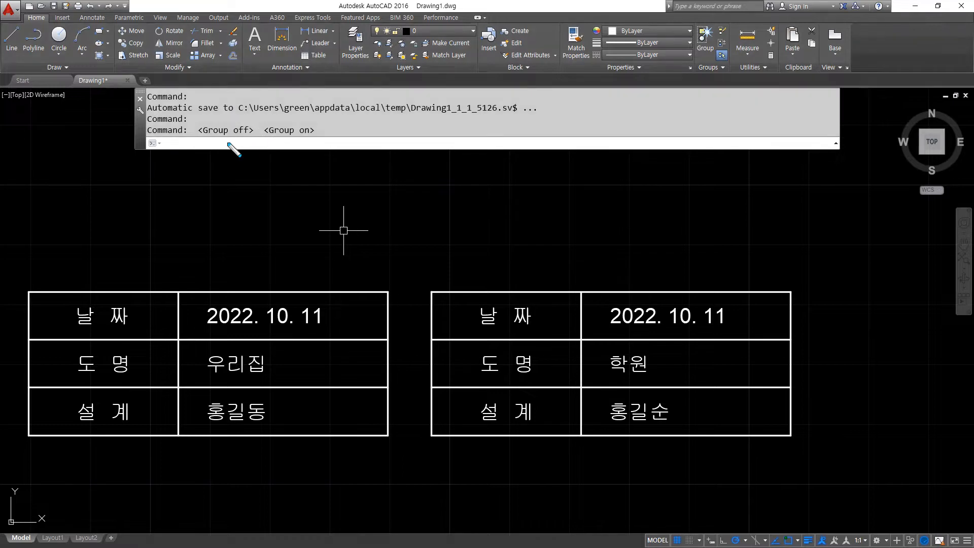
pyautogui.moveTo(207, 139); pyautogui.dragTo(326, 138)
pyautogui.press('Escape')
pyautogui.hotkey('ctrl', 'shift', 'a')
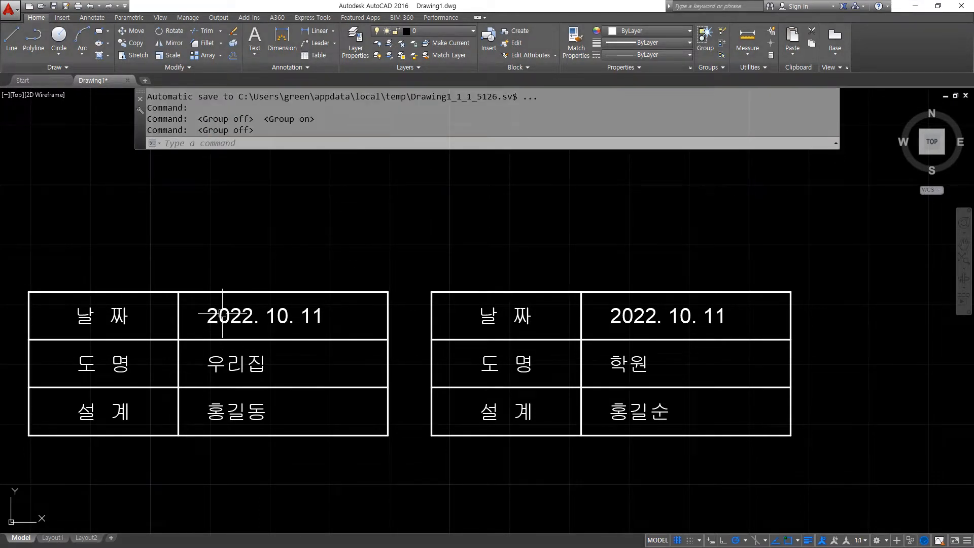
pyautogui.write('ㅡ')
pyautogui.press('space')
pyautogui.press('Escape')
pyautogui.press('Escape')
pyautogui.press('Escape')
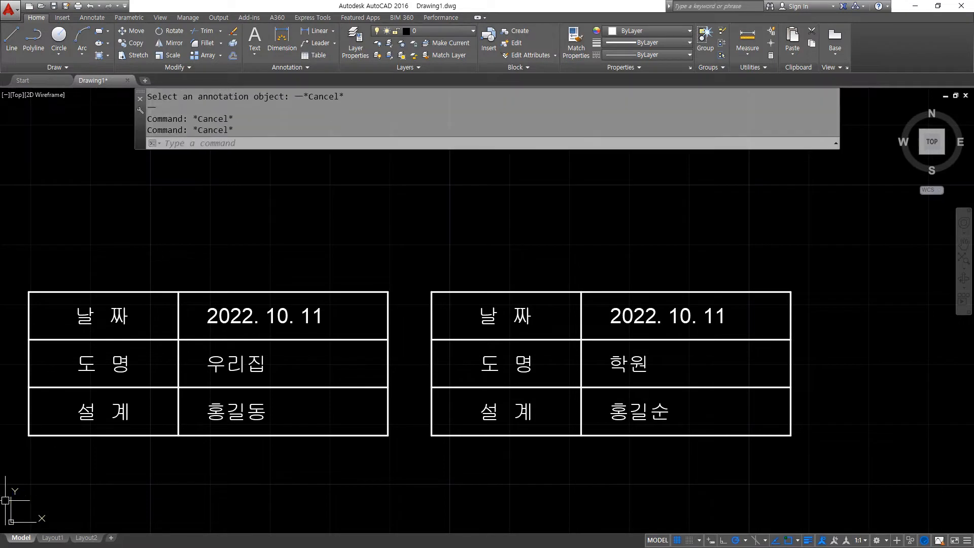
# Step: Move the original table's vertical divider 5 units to the left
pyautogui.write('m')
pyautogui.press('space')
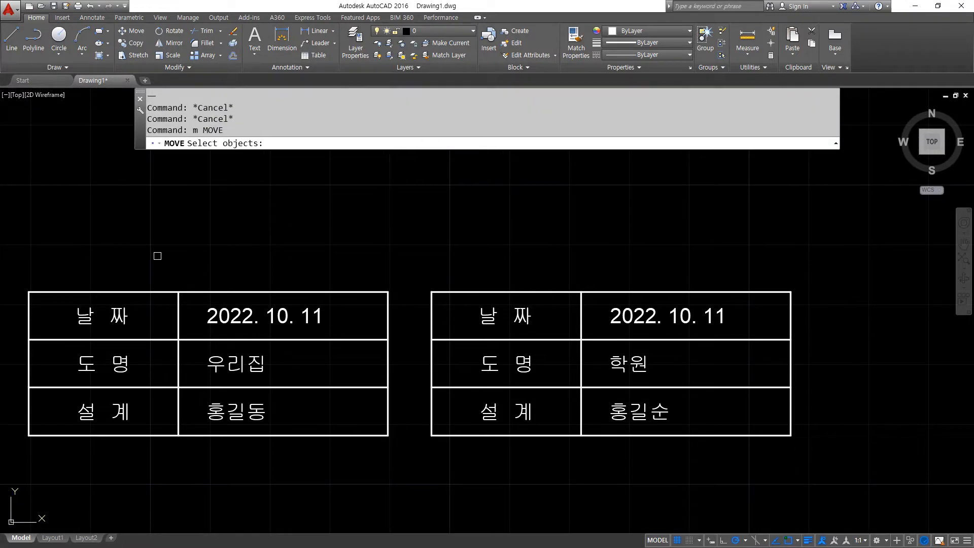
pyautogui.click(158, 256)
pyautogui.click(187, 466)
pyautogui.press('space')
pyautogui.click(192, 463)
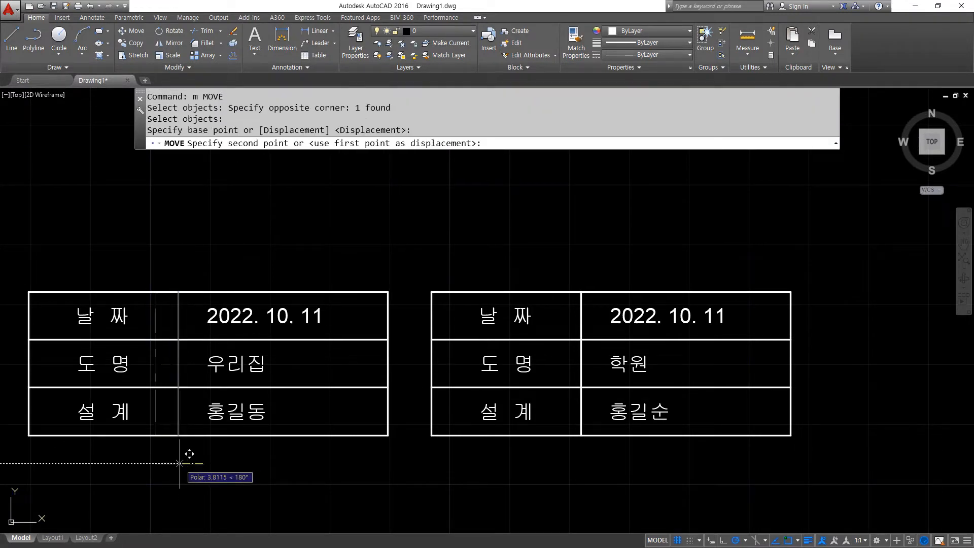
pyautogui.write('5')
pyautogui.press('space')
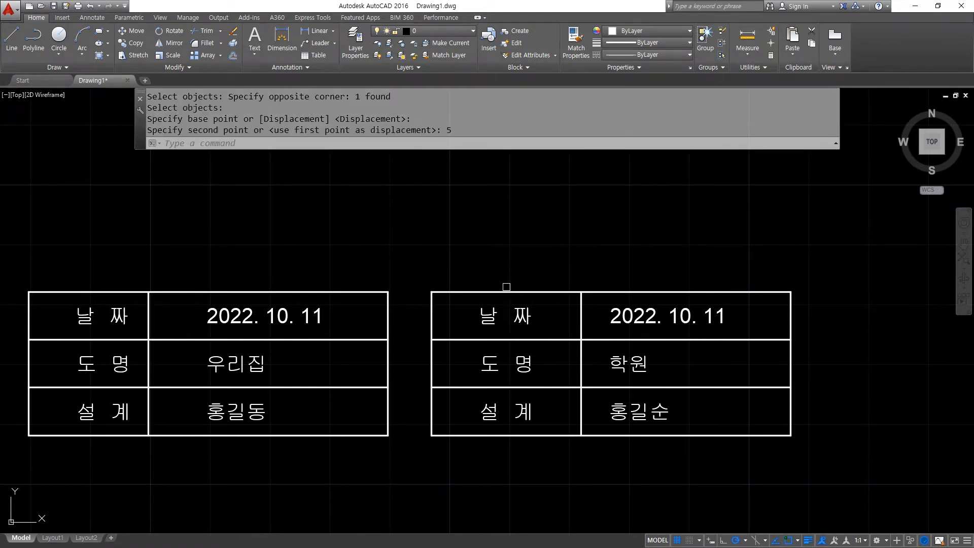
# Step: Move the copied table's vertical divider 5 units to the left
pyautogui.press('space')
pyautogui.click(539, 259)
pyautogui.click(606, 463)
pyautogui.press('space')
pyautogui.click(620, 456)
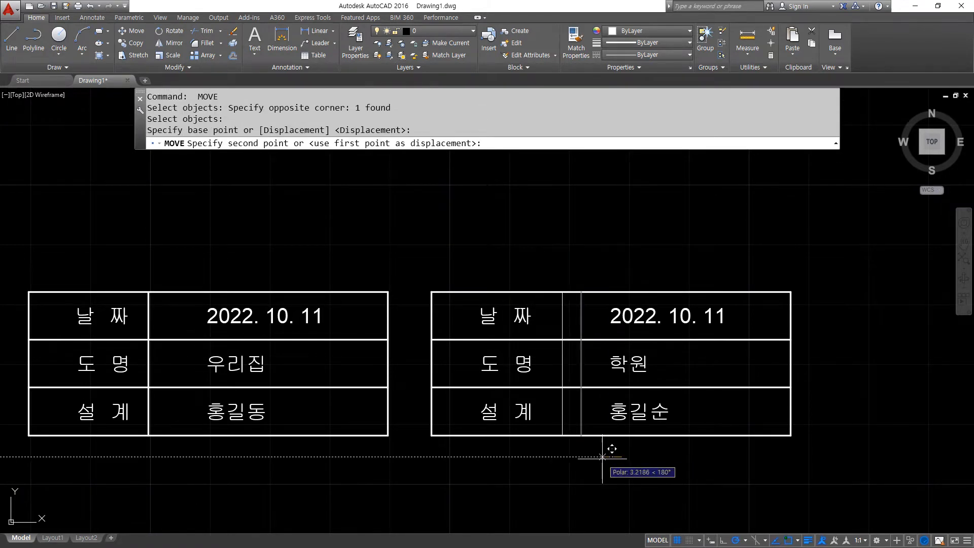
pyautogui.write('5')
pyautogui.press('space')
# Step: Move the vertical dividers of both tables together 5 units to the right
pyautogui.press('space')
pyautogui.click(532, 252)
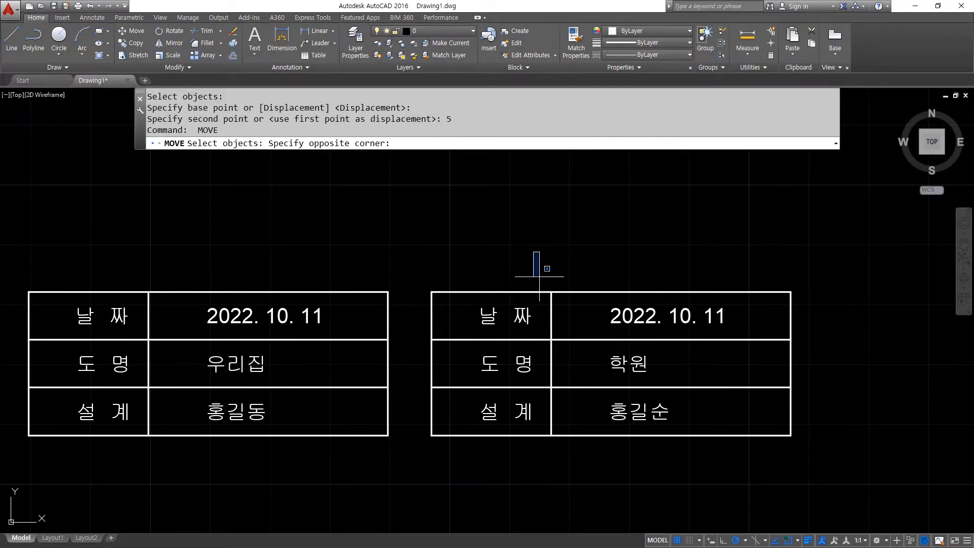
pyautogui.click(589, 462)
pyautogui.click(120, 259)
pyautogui.click(216, 515)
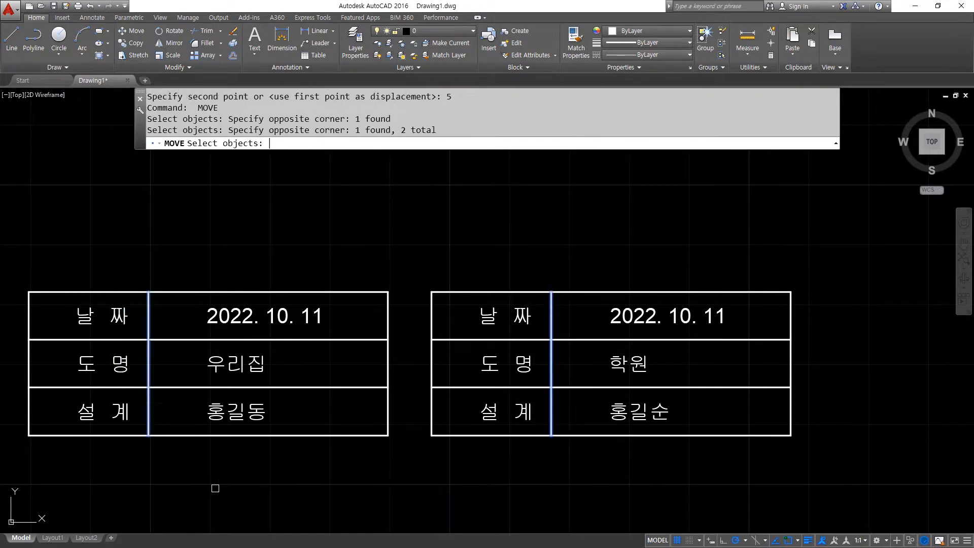
pyautogui.press('space')
pyautogui.click(268, 470)
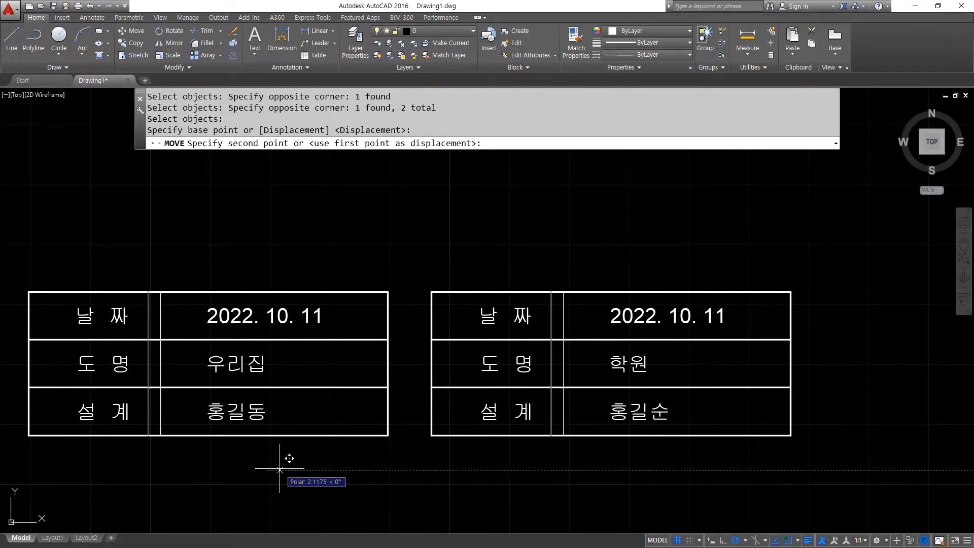
pyautogui.write('5')
pyautogui.press('Return')
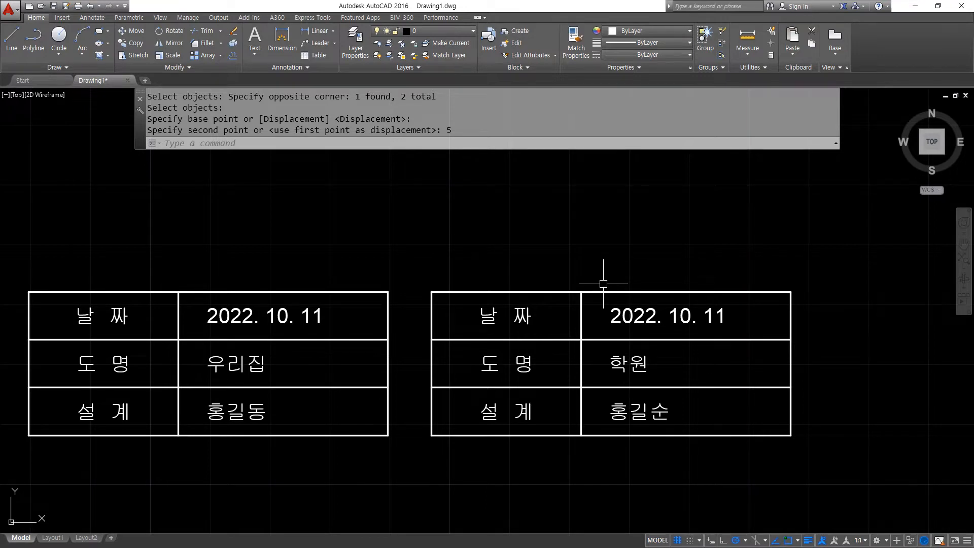
# Step: Switch group selection on and select both tables to check their grouping, clearing the selection at the end
pyautogui.hotkey('ctrl', 'shift', 'a')
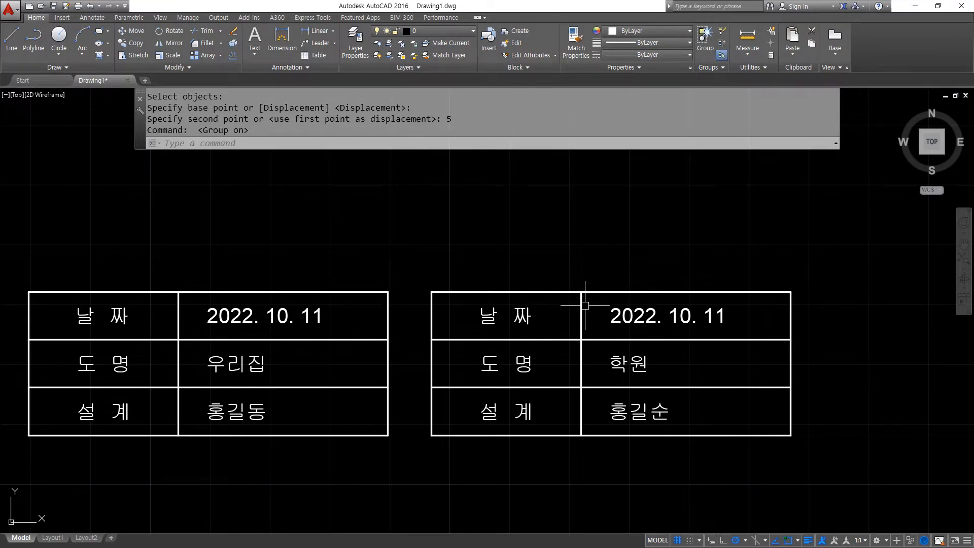
pyautogui.click(585, 305)
pyautogui.click(570, 394)
pyautogui.click(179, 338)
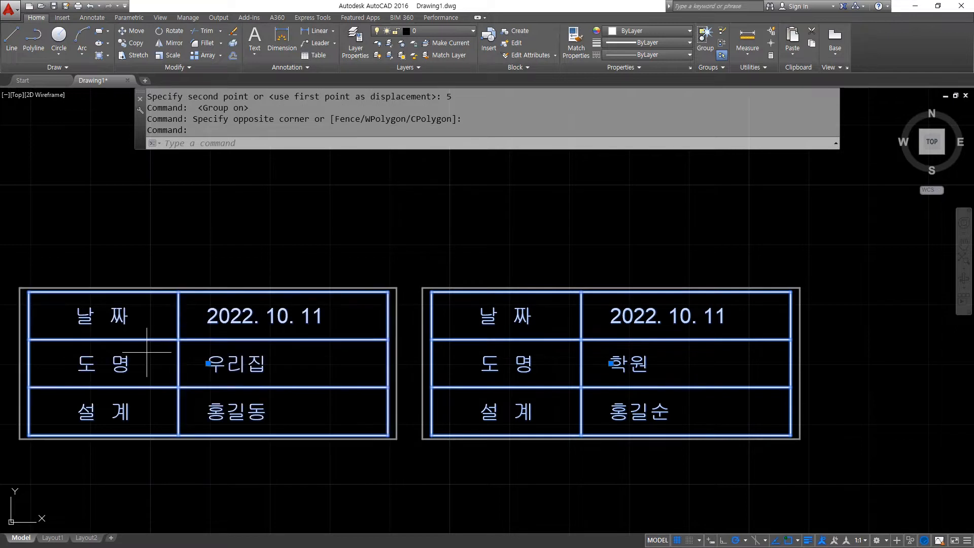
pyautogui.click(148, 352)
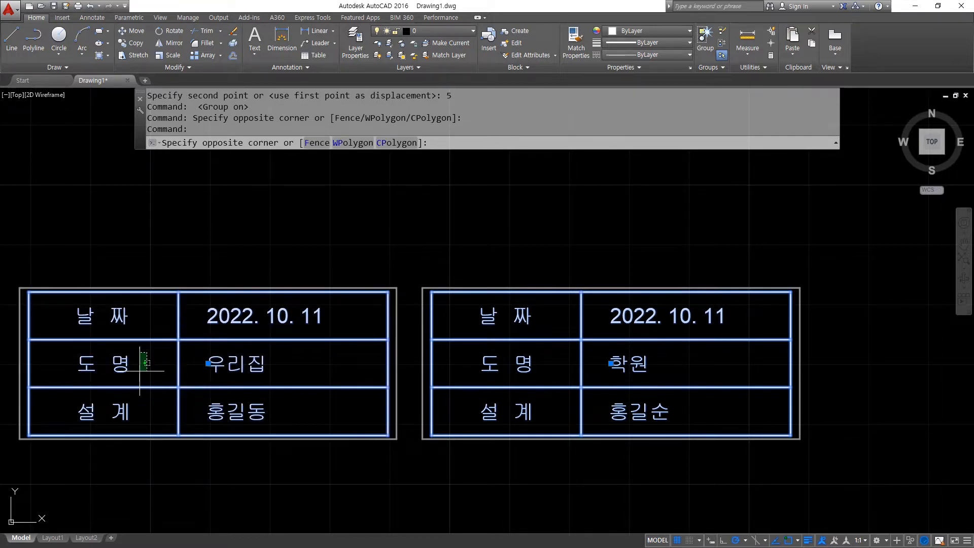
pyautogui.press('Escape')
pyautogui.press('Escape')
pyautogui.press('Escape')
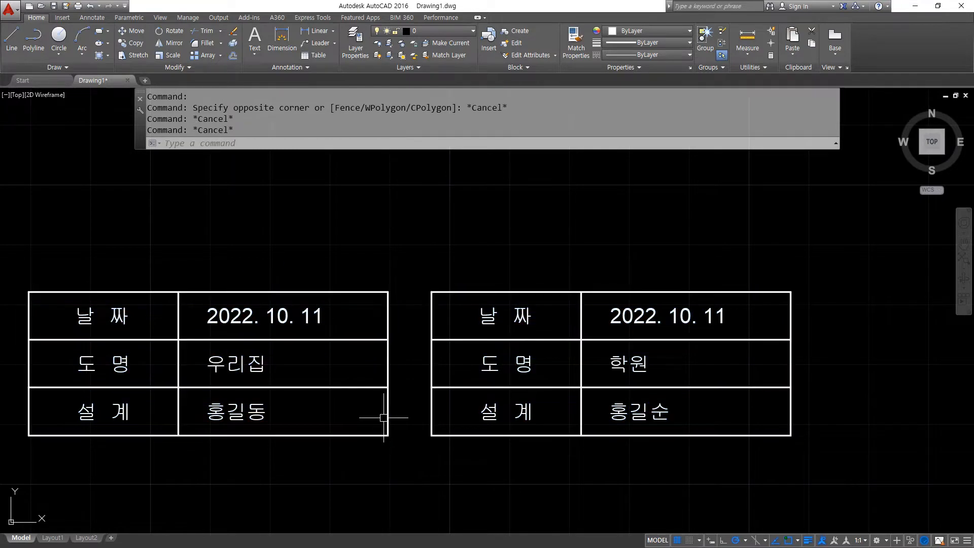
# Step: Draw a vertical line across the full height of the original table, between the date text and the right border
pyautogui.write('l')
pyautogui.press('Return')
pyautogui.click(348, 256)
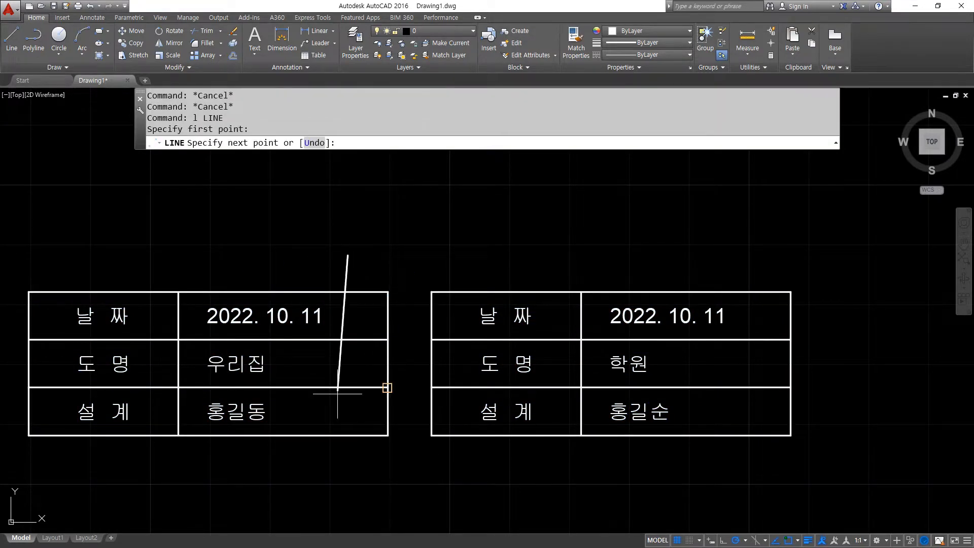
pyautogui.click(347, 486)
pyautogui.press('Return')
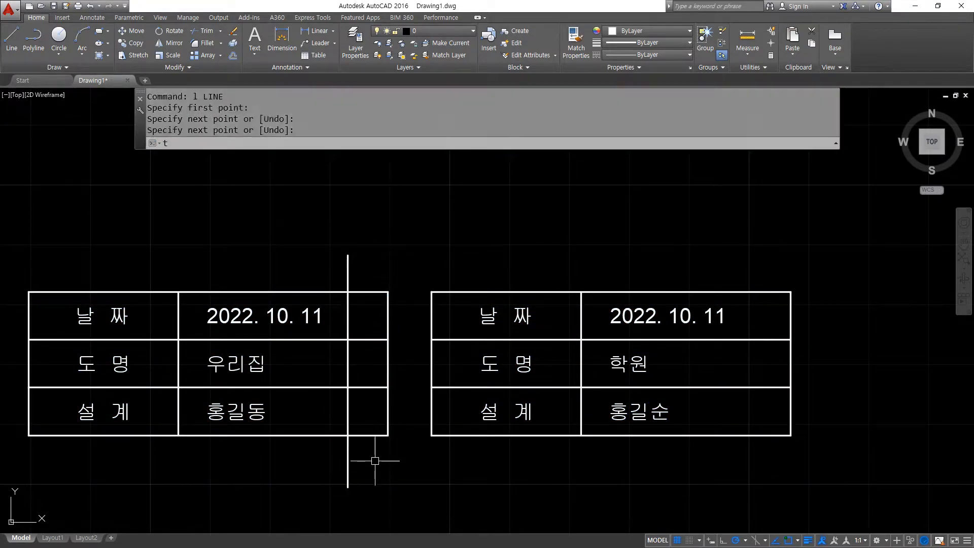
# Step: Trim the original table's four horizontal lines on the right side of the vertical cutting line using a fence
pyautogui.write('tr')
pyautogui.press('Return')
pyautogui.press('Return')
pyautogui.write('f')
pyautogui.press('Return')
pyautogui.click(375, 463)
pyautogui.click(350, 252)
pyautogui.press('Return')
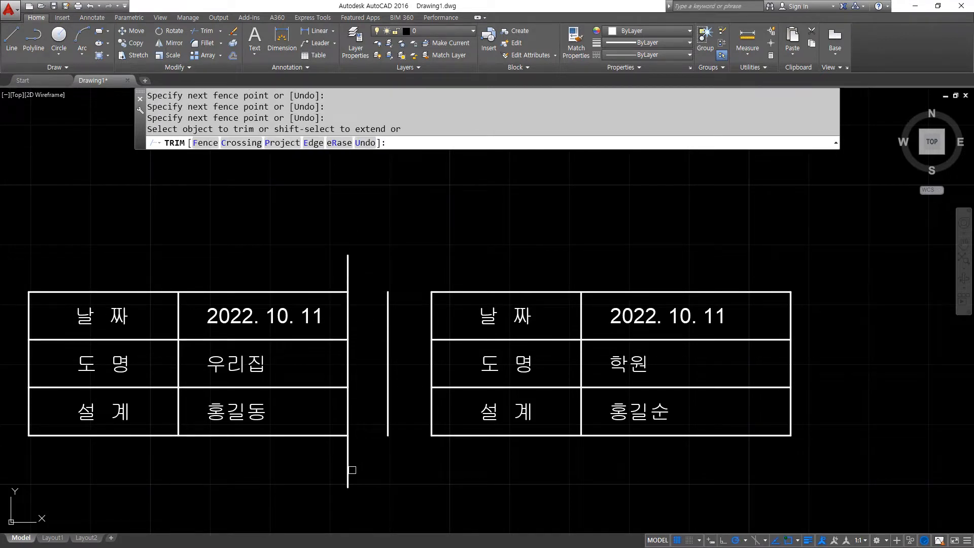
pyautogui.press('Escape')
# Step: Erase the vertical cutting line and select the detached right border to check its grouping, clearing the selection
pyautogui.click(383, 470)
pyautogui.click(333, 469)
pyautogui.write('e')
pyautogui.press('Return')
pyautogui.moveTo(387, 452)
pyautogui.mouseDown()
pyautogui.moveTo(383, 279)
pyautogui.moveTo(394, 395)
pyautogui.mouseUp()
pyautogui.moveTo(372, 274)
pyautogui.mouseDown()
pyautogui.moveTo(341, 276)
pyautogui.moveTo(353, 281)
pyautogui.mouseUp()
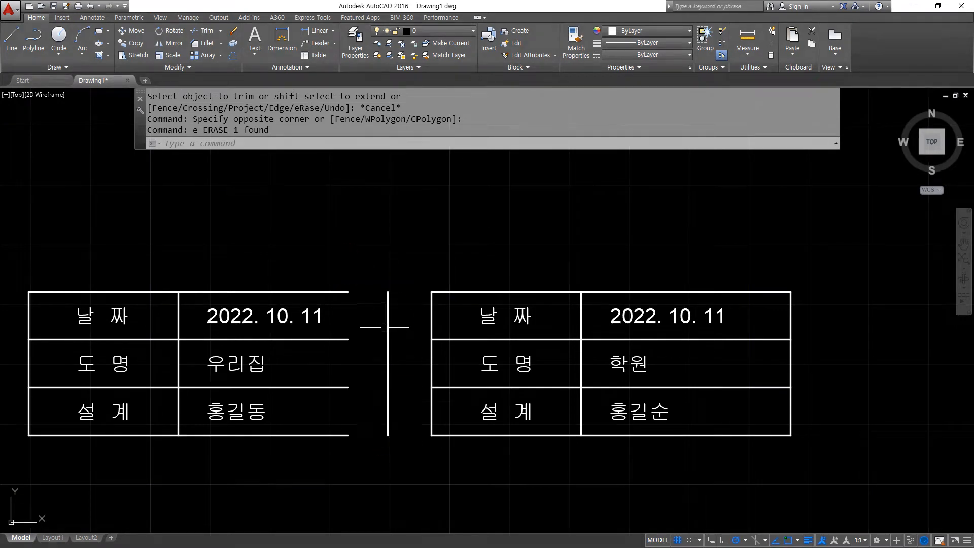
pyautogui.click(387, 366)
pyautogui.press('Escape')
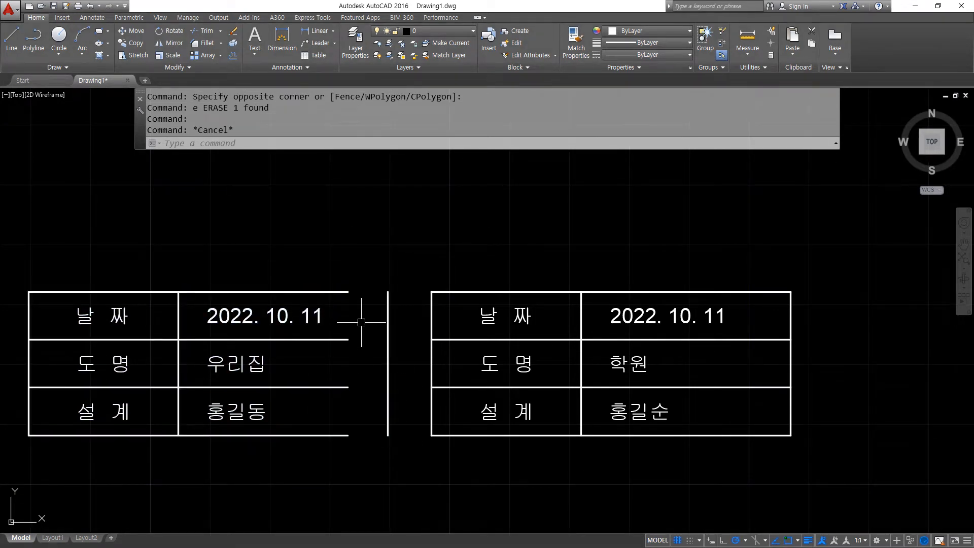
# Step: Switch group selection off and move the detached right border onto the trimmed ends of the original table's horizontal lines
pyautogui.hotkey('ctrl', 'shift', 'a')
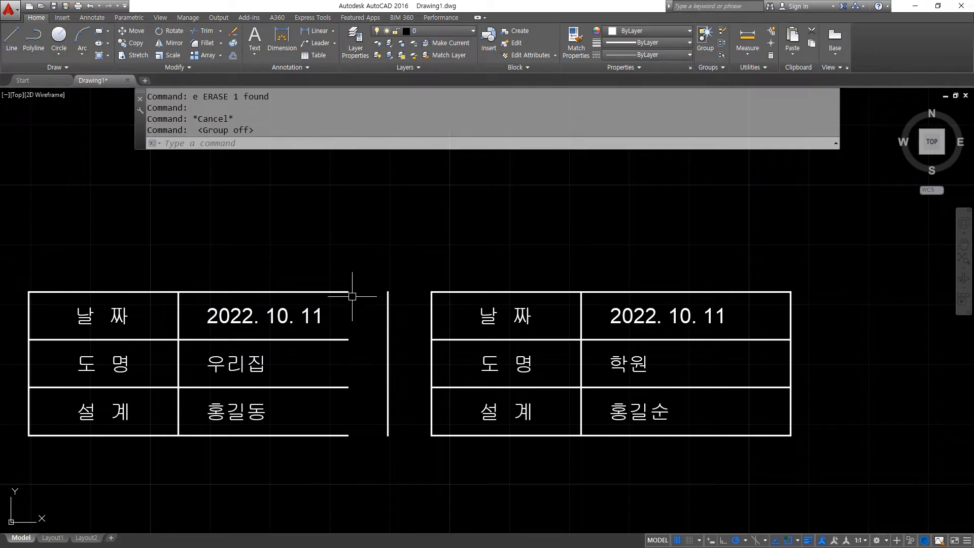
pyautogui.write('m')
pyautogui.press('Return')
pyautogui.click(384, 308)
pyautogui.press('space')
pyautogui.click(385, 306)
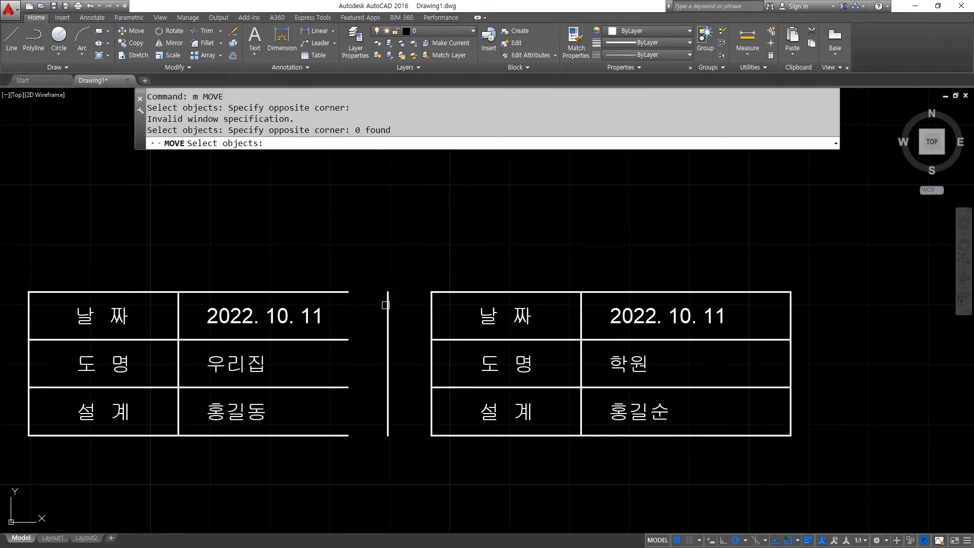
pyautogui.click(385, 306)
pyautogui.press('space')
pyautogui.click(388, 291)
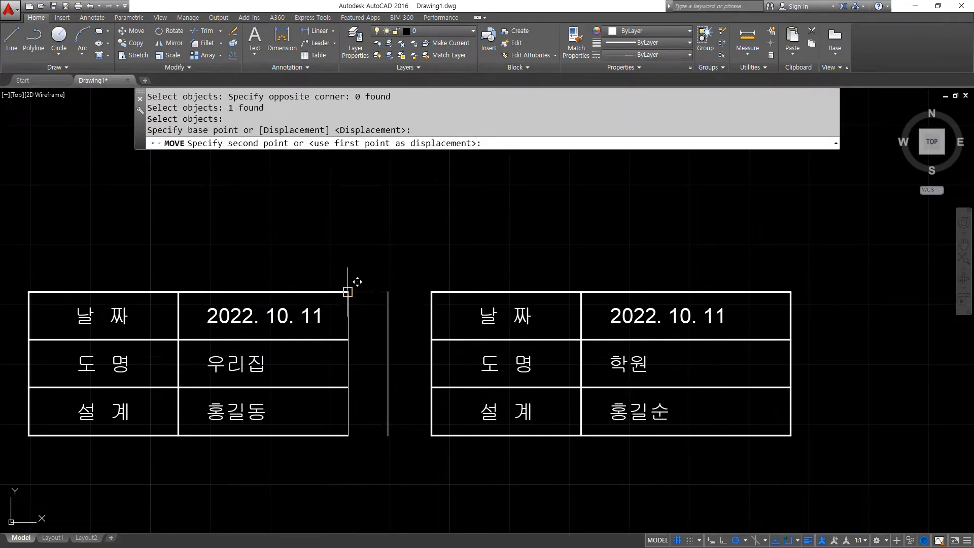
pyautogui.click(348, 292)
# Step: Switch group selection on and select the narrowed original table to check its grouping, clearing the selection
pyautogui.hotkey('ctrl', 'shift', 'a')
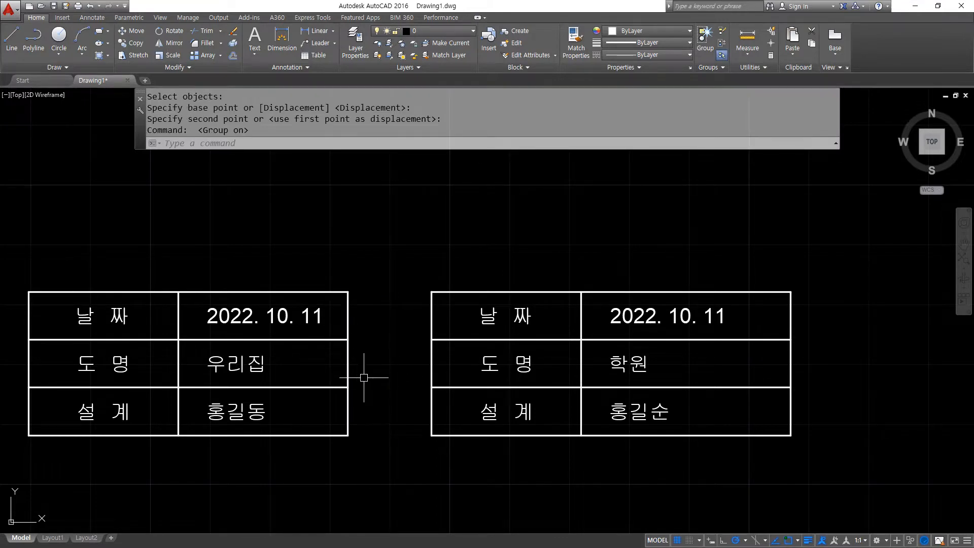
pyautogui.click(348, 365)
pyautogui.press('Escape')
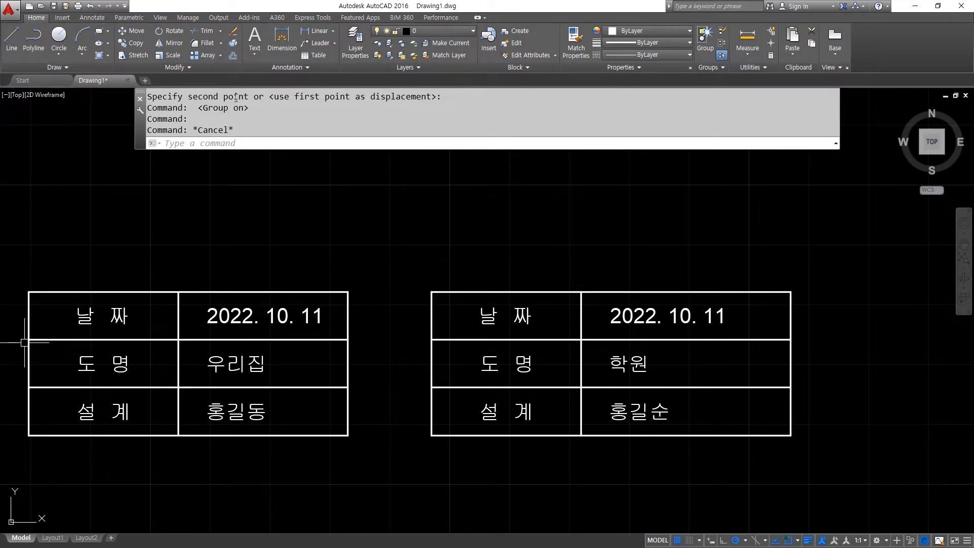
# Step: Undo the last four operations on the original table: the border move, the erase, the trim and the cutting line
pyautogui.hotkey('ctrl', 'z')
pyautogui.hotkey('ctrl', 'z')
pyautogui.hotkey('ctrl', 'z')
pyautogui.hotkey('ctrl', 'z')
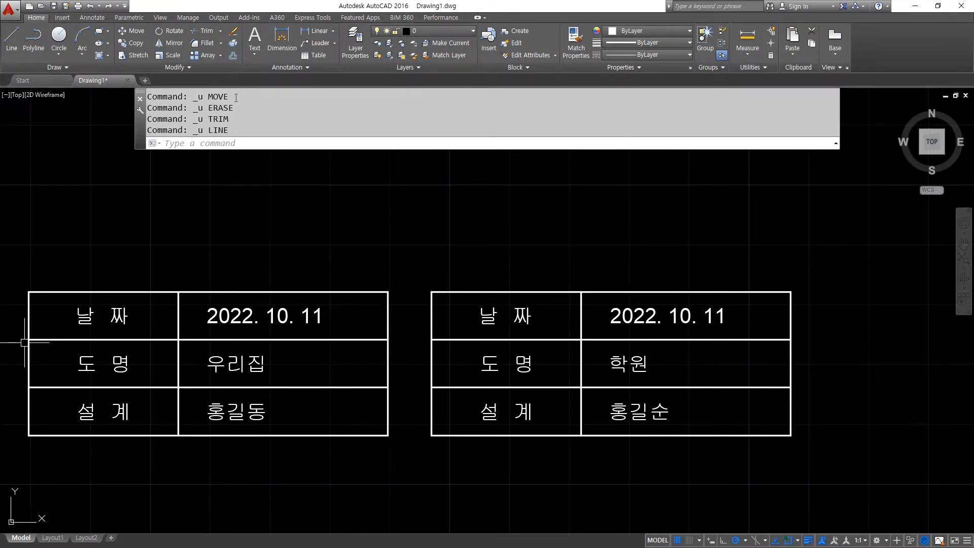
# Step: Consult the command notes in Notepad, return to AutoCAD and ungroup the original table
pyautogui.hotkey('alt', 'Tab')
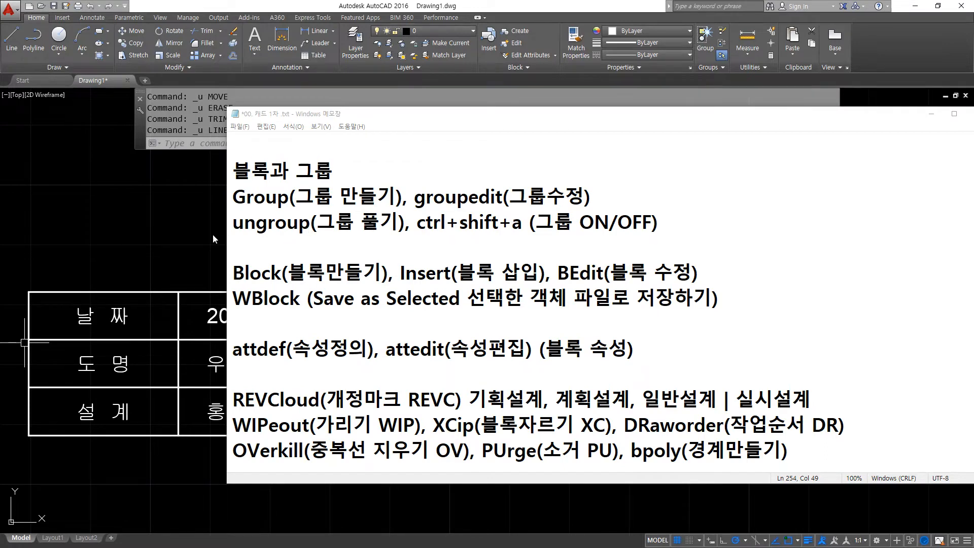
pyautogui.hotkey('alt', 'Tab')
pyautogui.write('u')
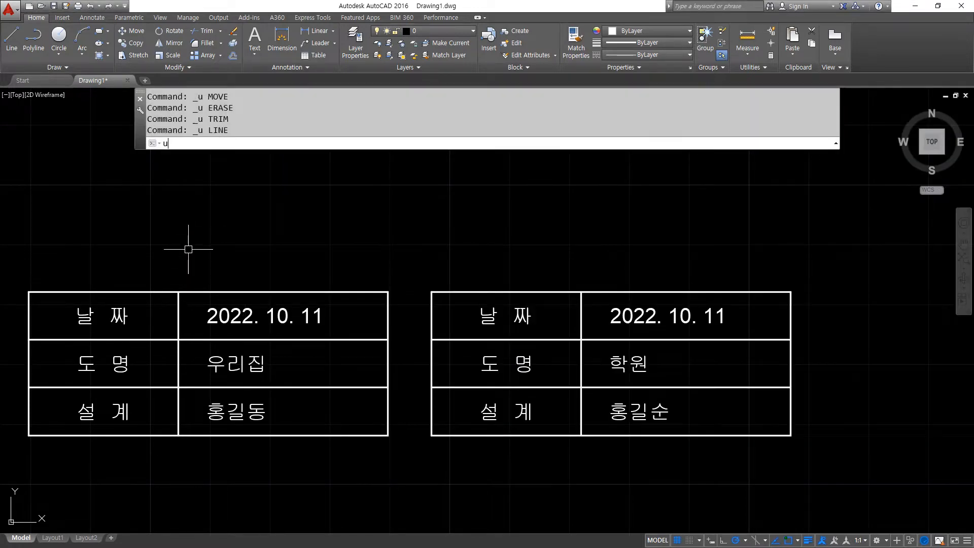
pyautogui.write('ng')
pyautogui.press('Return')
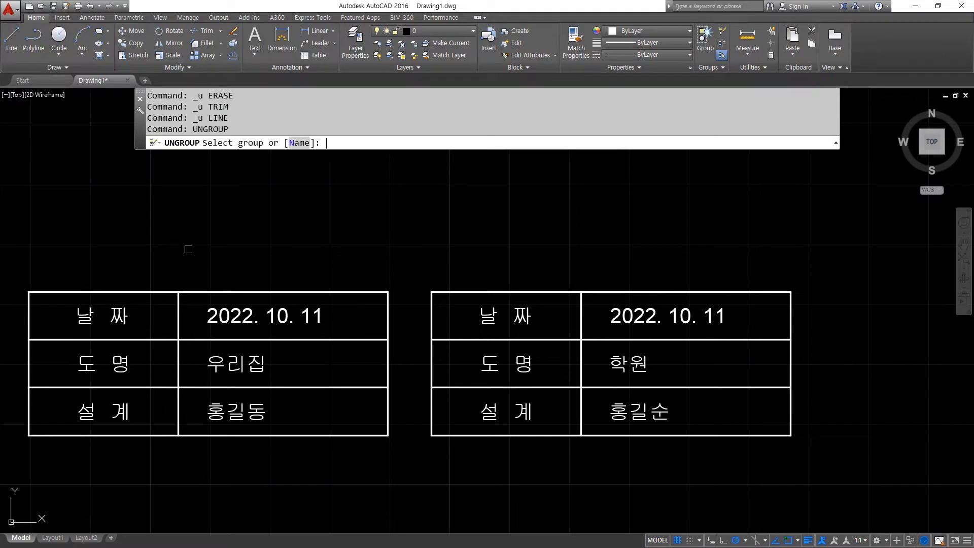
pyautogui.click(221, 292)
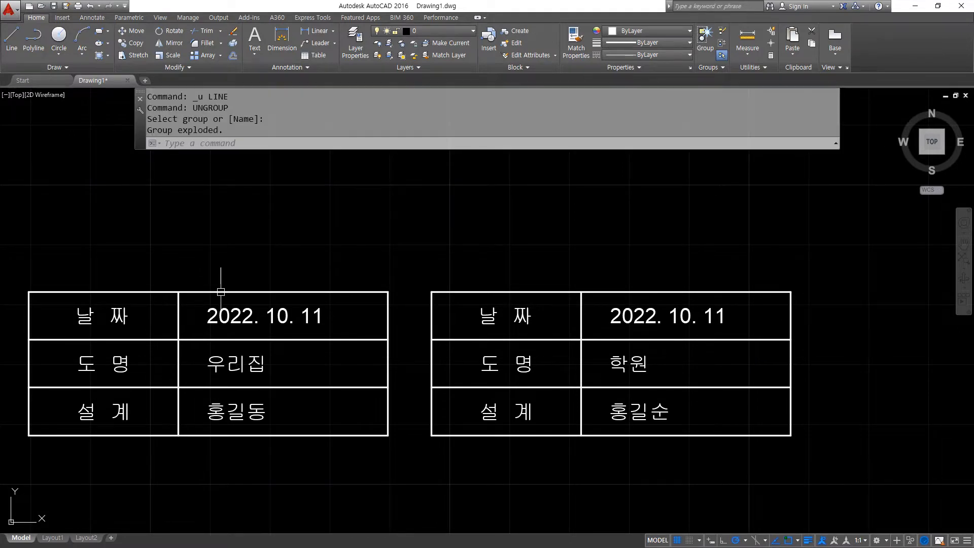
# Step: Select individual lines and texts of the original table to check its ungrouping, clearing the selection
pyautogui.click(312, 293)
pyautogui.click(294, 315)
pyautogui.click(222, 371)
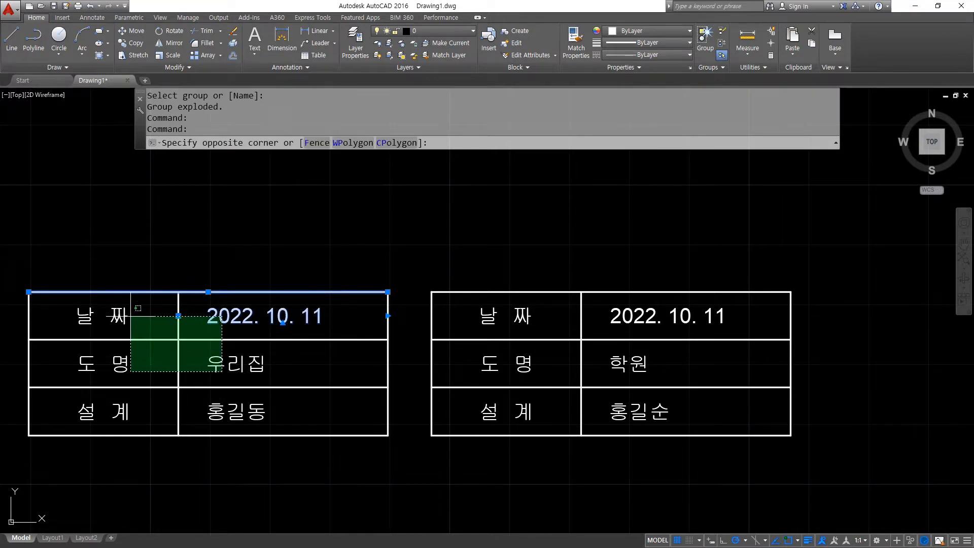
pyautogui.click(133, 317)
pyautogui.click(332, 352)
pyautogui.press('Escape')
pyautogui.press('Escape')
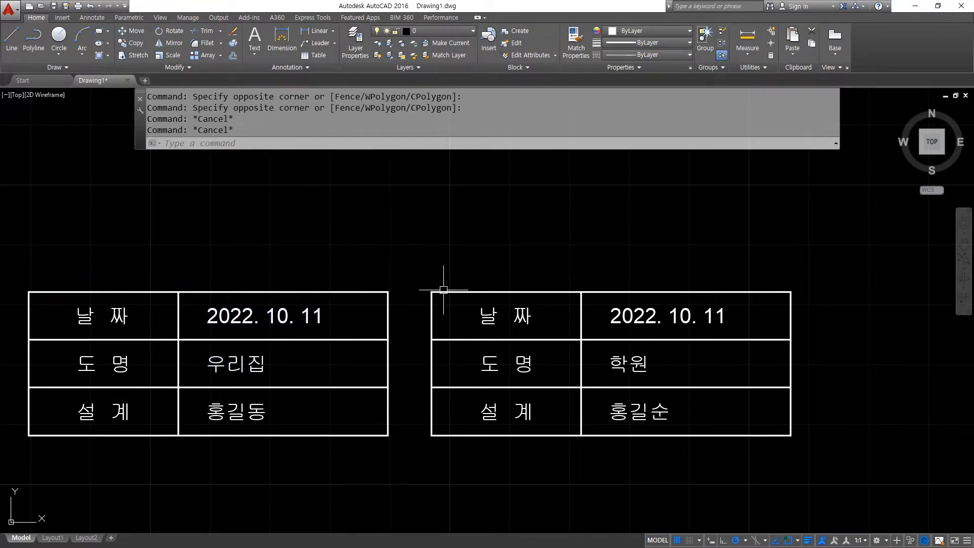
# Step: Ungroup the copied table
pyautogui.write('ungroup')
pyautogui.press('Return')
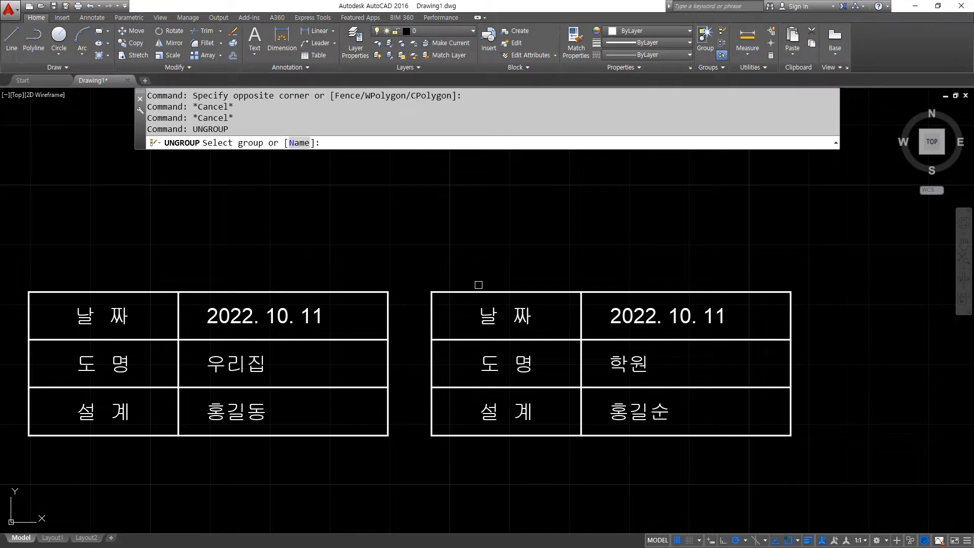
pyautogui.click(479, 290)
# Step: Select single texts of the copied table to check its ungrouping, clearing the selection
pyautogui.click(507, 315)
pyautogui.click(630, 315)
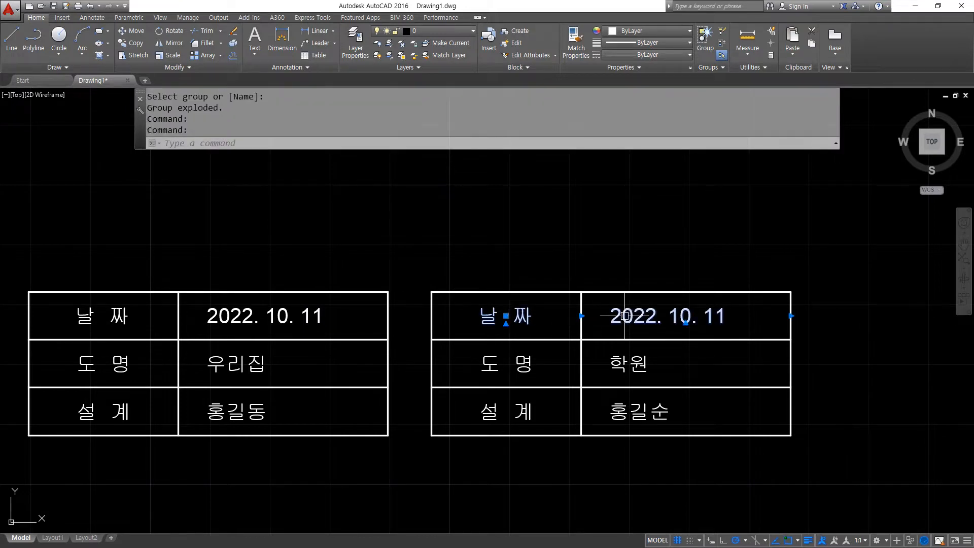
pyautogui.click(639, 411)
pyautogui.click(513, 412)
pyautogui.click(528, 337)
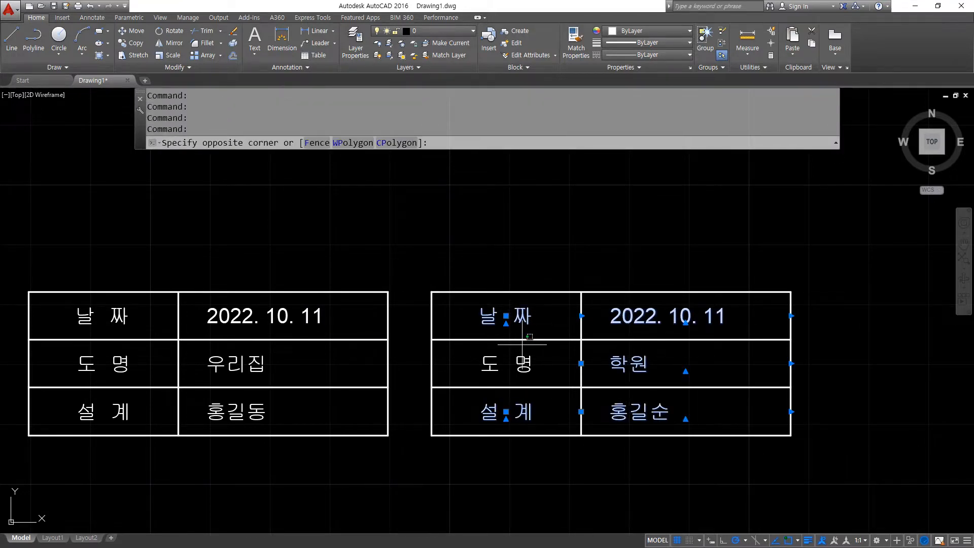
pyautogui.click(518, 397)
pyautogui.press('Escape')
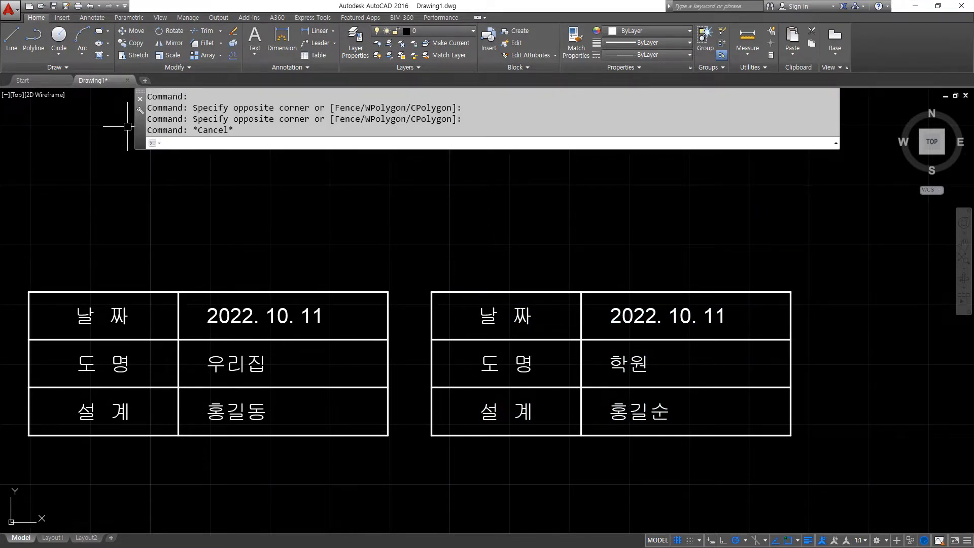
# Step: Switch to the Notepad notes, highlight the Block command entry and return to AutoCAD
pyautogui.hotkey('alt', 'Tab')
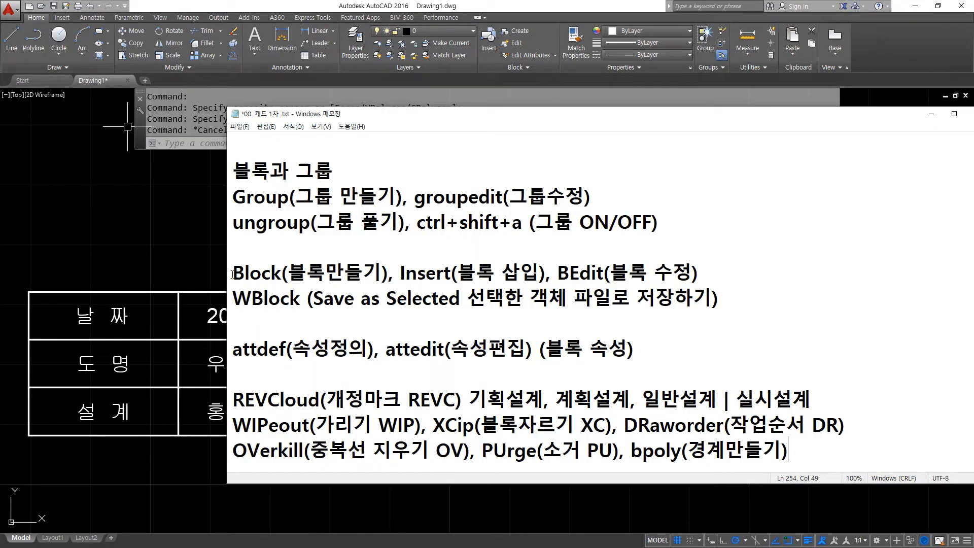
pyautogui.moveTo(232, 274); pyautogui.dragTo(382, 274)
pyautogui.hotkey('alt', 'Tab')
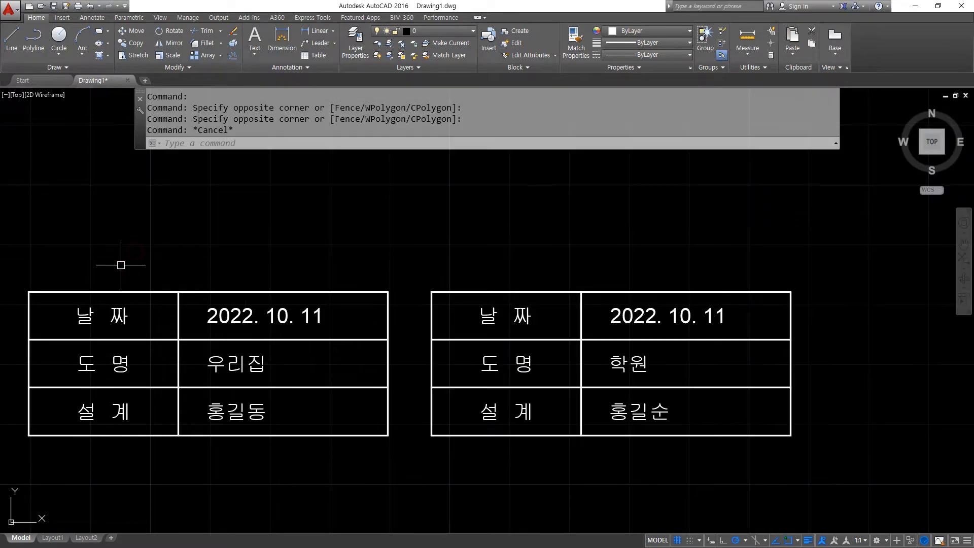
# Step: Start a new block definition and name it 표제란
pyautogui.click(60, 18)
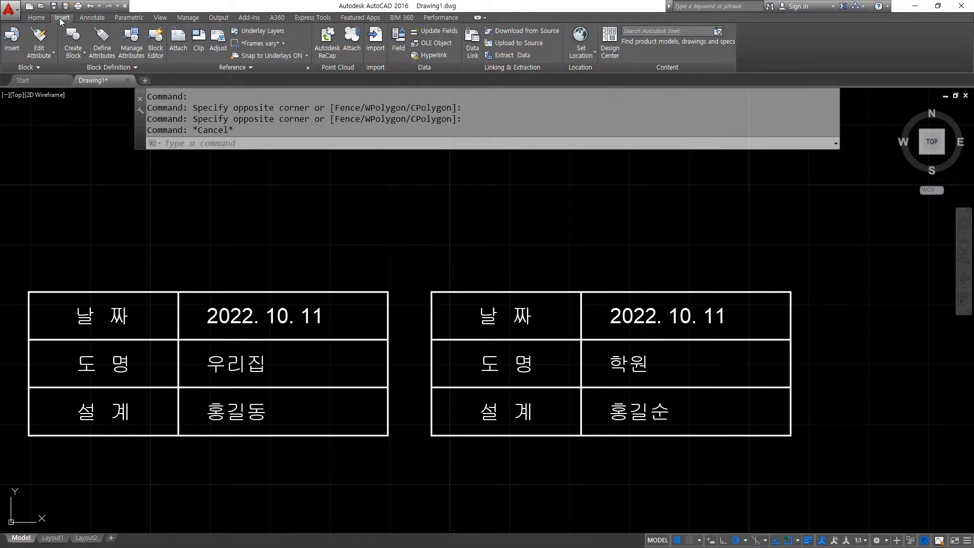
pyautogui.press('super+plus')
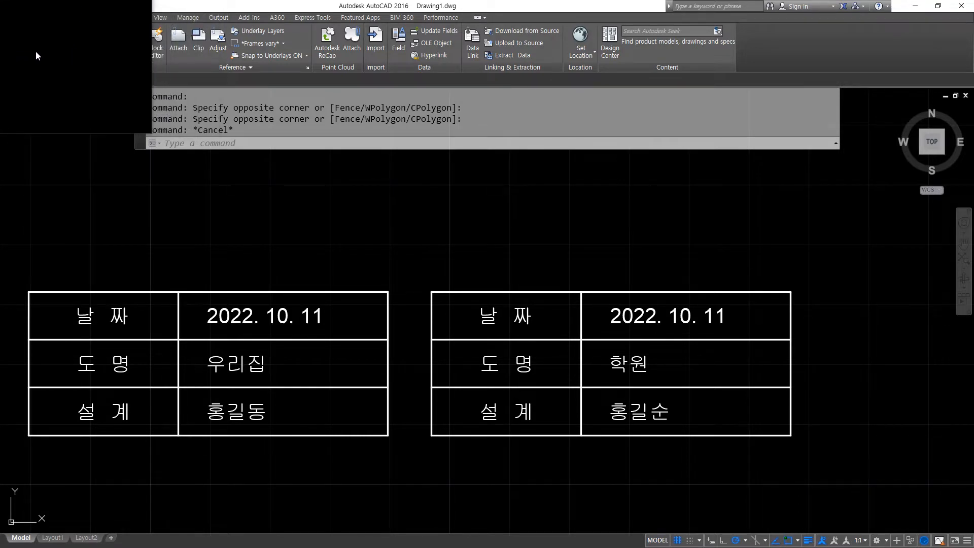
pyautogui.press('super+Escape')
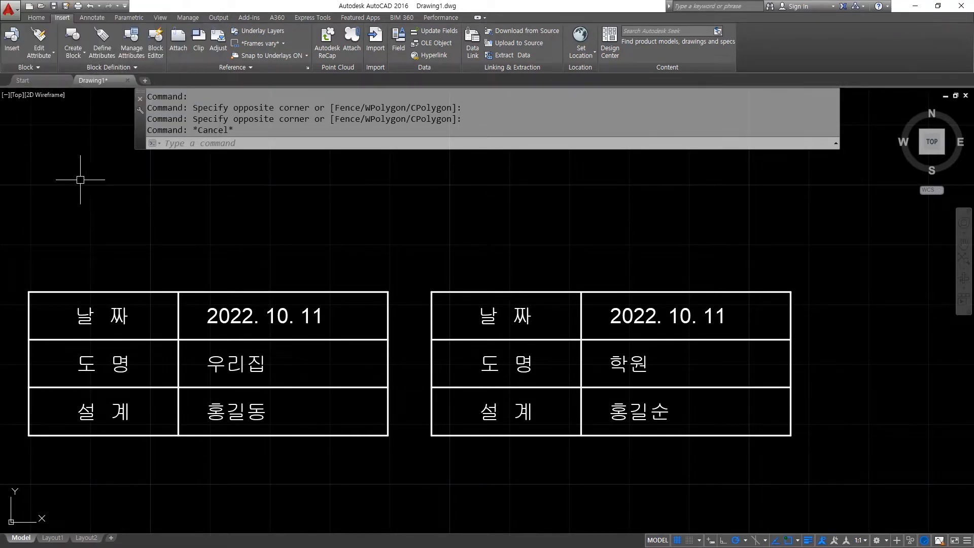
pyautogui.click(78, 39)
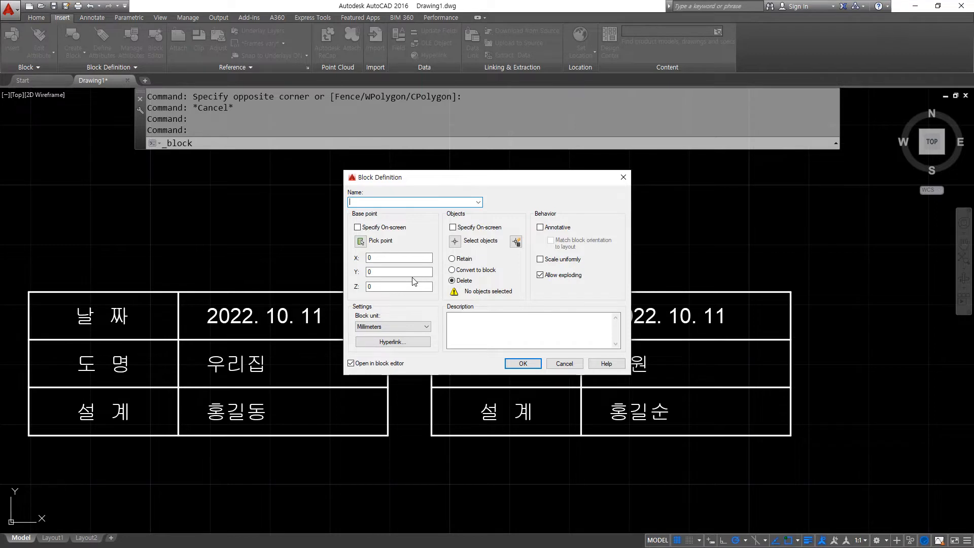
pyautogui.write('란')
pyautogui.press('super+plus')
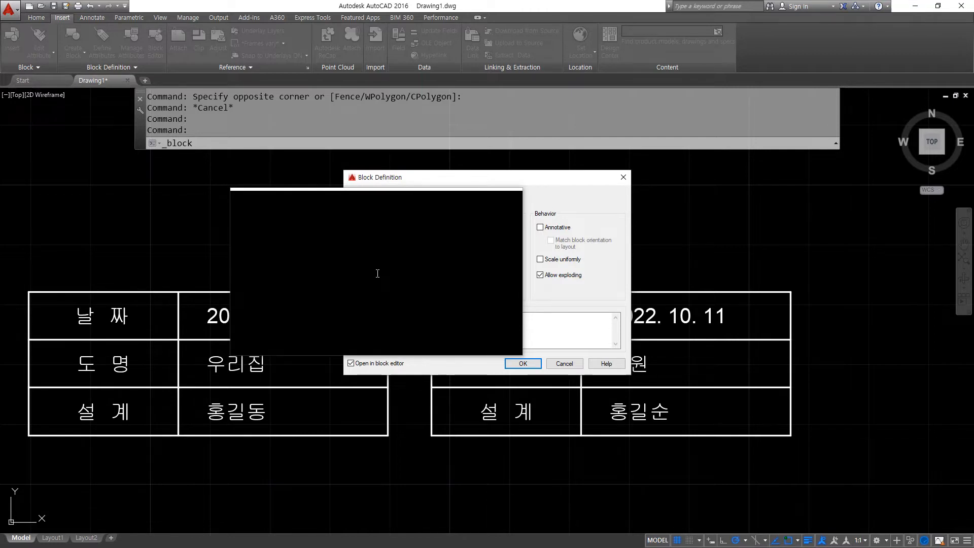
# Step: Set the block's base point at the original table's lower-left corner and select the whole table as its objects
pyautogui.click(361, 239)
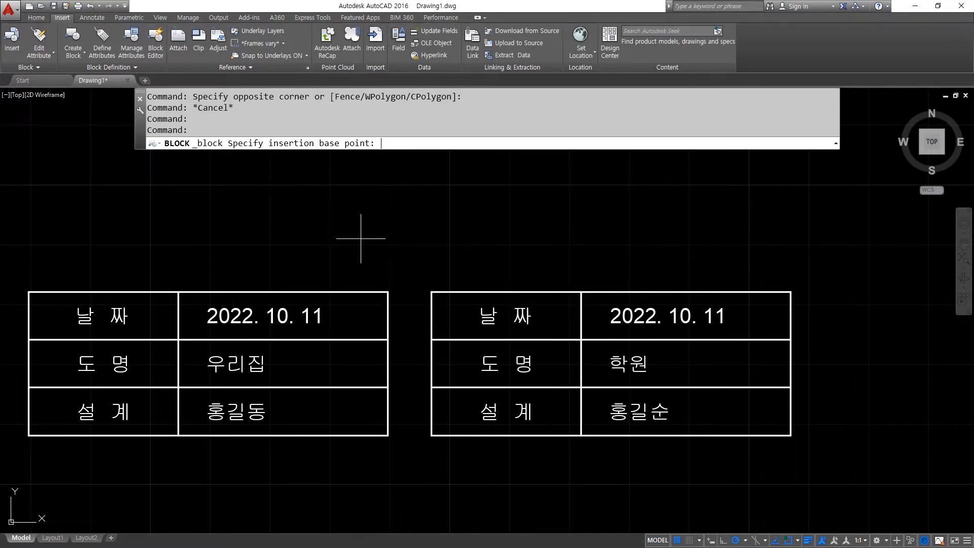
pyautogui.click(28, 435)
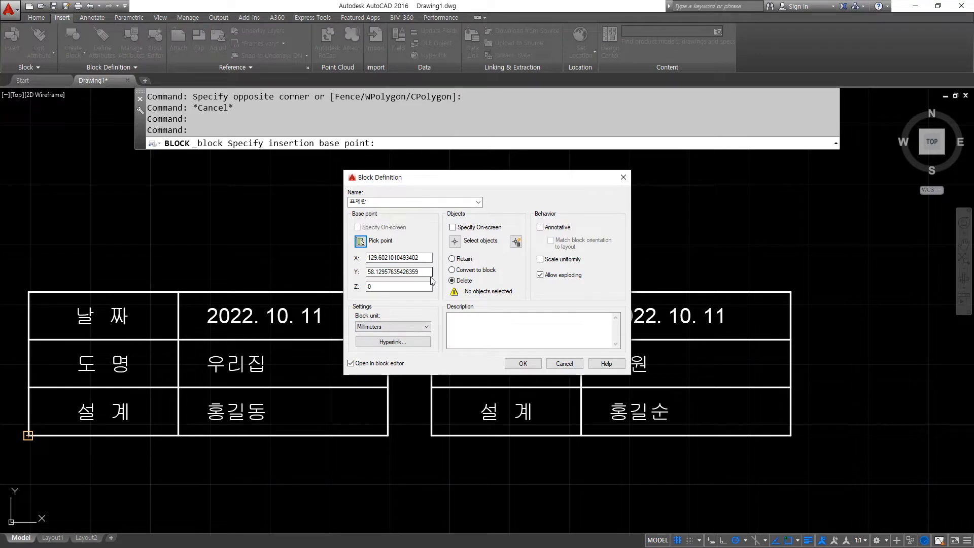
pyautogui.click(459, 241)
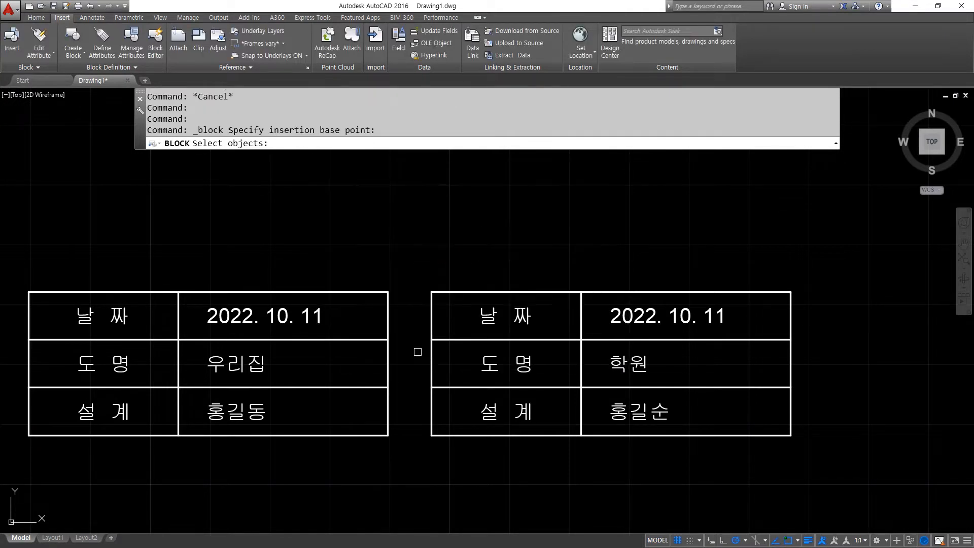
pyautogui.moveTo(399, 439); pyautogui.dragTo(23, 256)
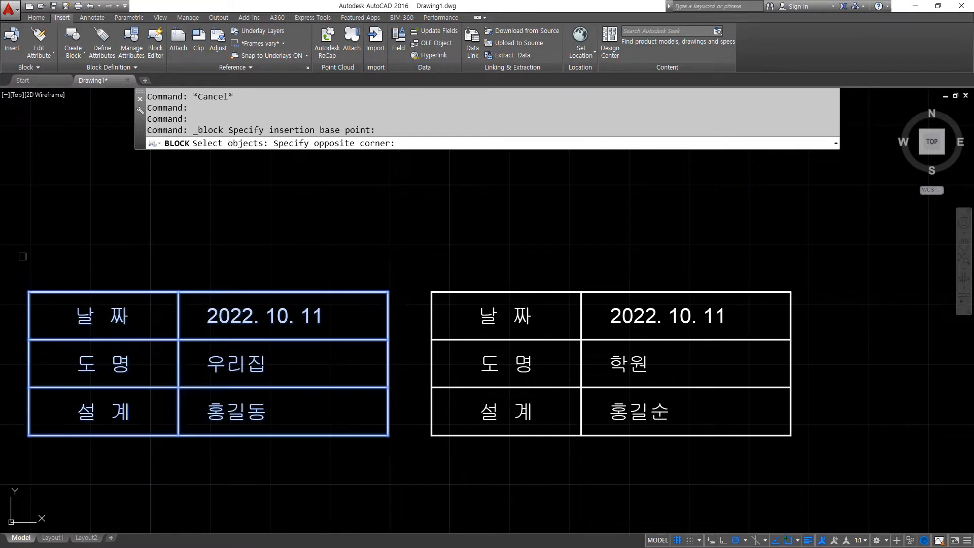
pyautogui.press('Return')
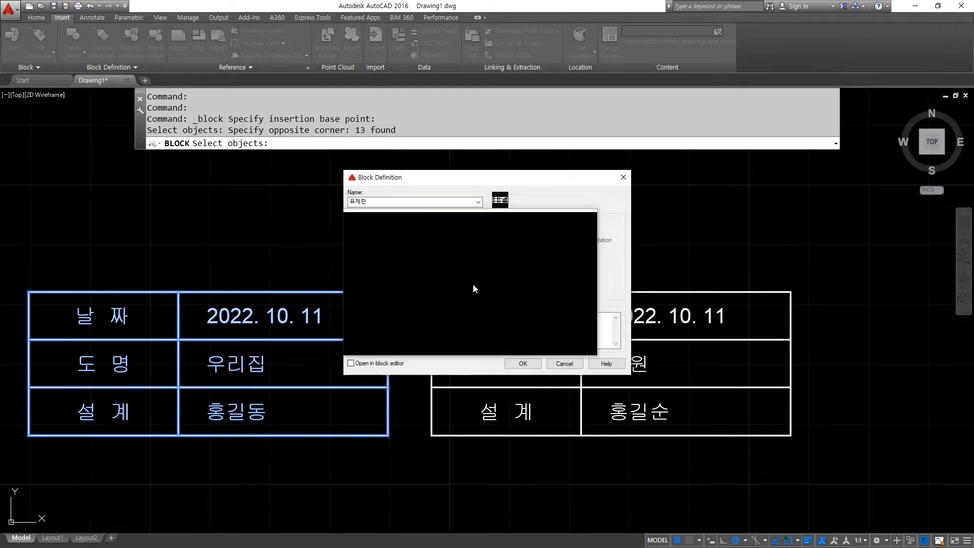
# Step: Create the 표제란 block with its source objects deleted and opening in the block editor switched off
pyautogui.moveTo(517, 378); pyautogui.dragTo(546, 370)
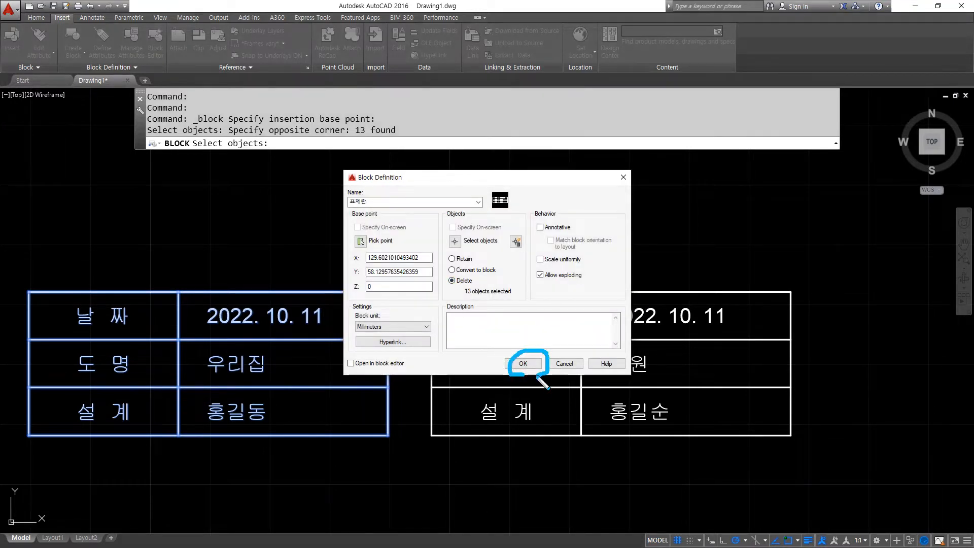
pyautogui.moveTo(229, 468)
pyautogui.mouseDown()
pyautogui.moveTo(147, 297)
pyautogui.moveTo(233, 431)
pyautogui.mouseUp()
pyautogui.moveTo(202, 273)
pyautogui.mouseDown()
pyautogui.moveTo(254, 268)
pyautogui.moveTo(268, 185)
pyautogui.mouseUp()
pyautogui.press('Escape')
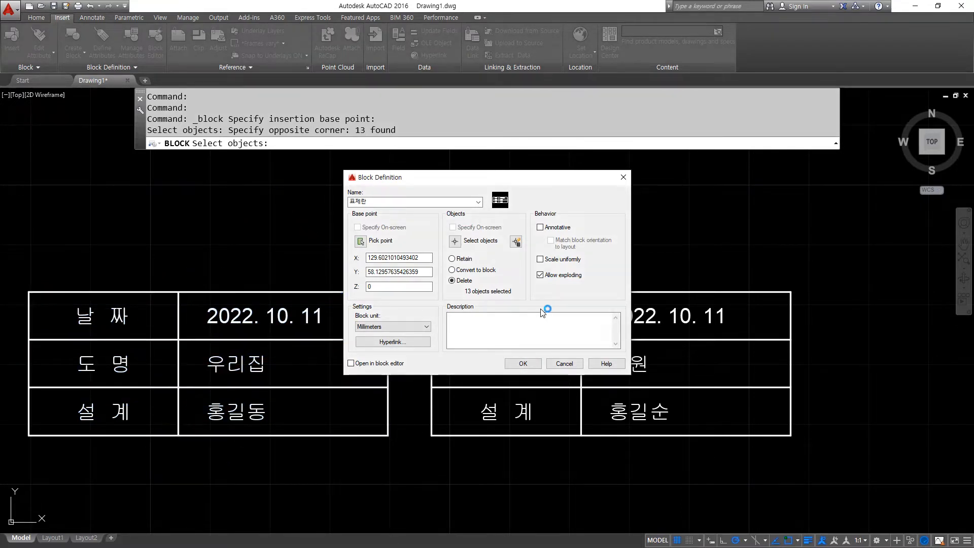
pyautogui.press('super+plus')
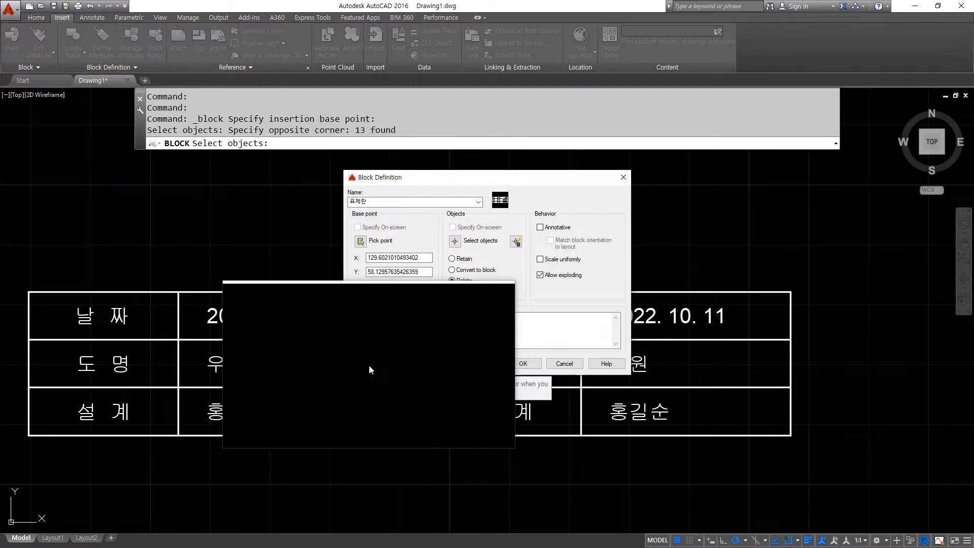
pyautogui.click(522, 364)
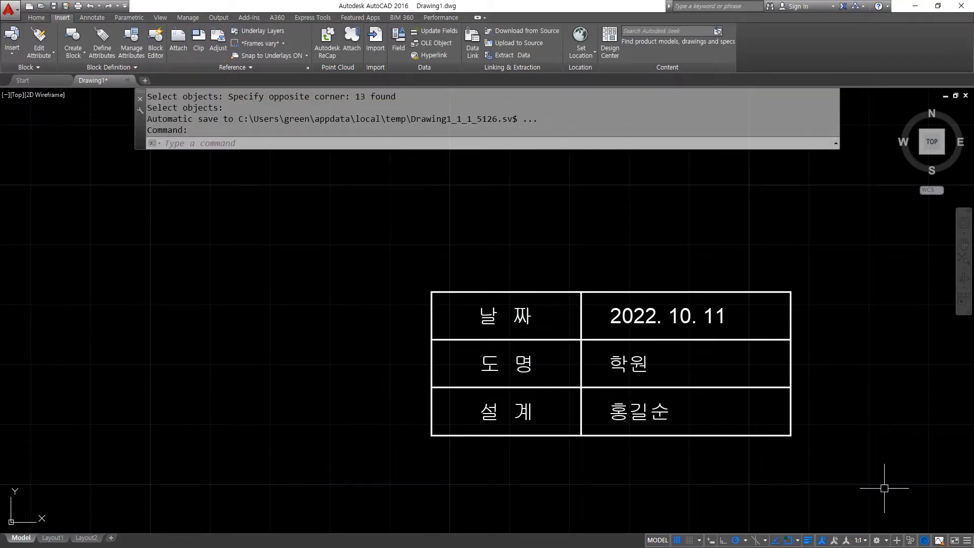
# Step: Erase the entire copied table from the drawing
pyautogui.click(885, 482)
pyautogui.click(368, 230)
pyautogui.press('Delete')
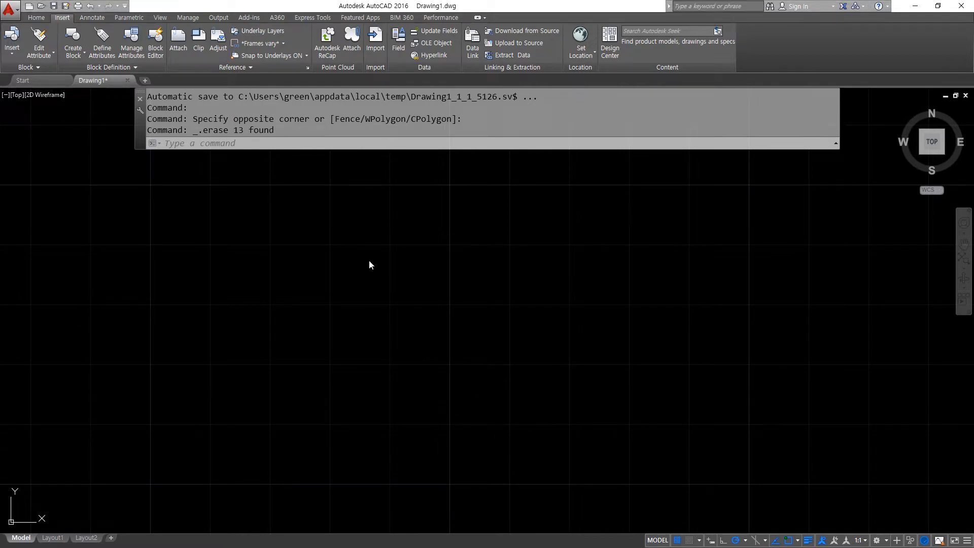
# Step: Examine the gallery of insertable blocks in an enlarged view and close it without inserting anything
pyautogui.click(11, 56)
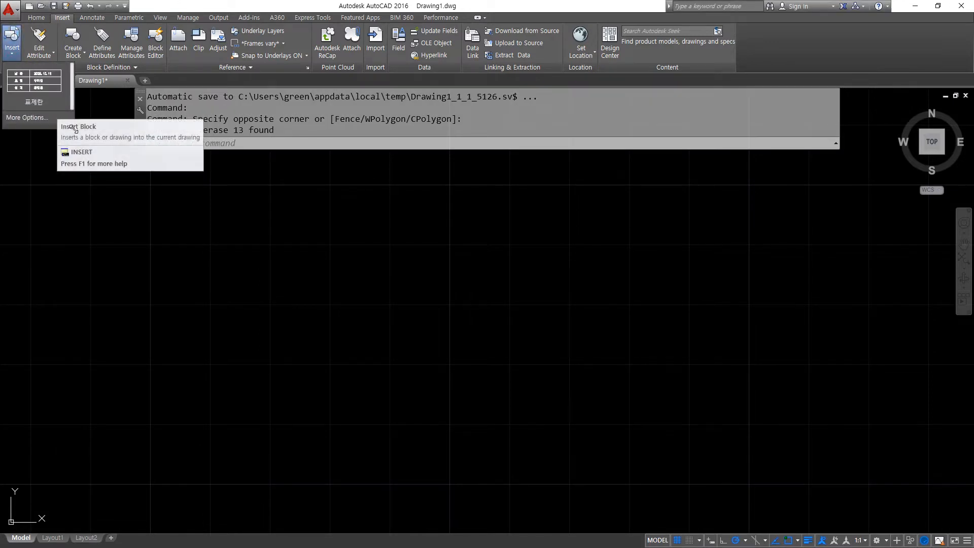
pyautogui.moveTo(72, 127); pyautogui.dragTo(333, 301)
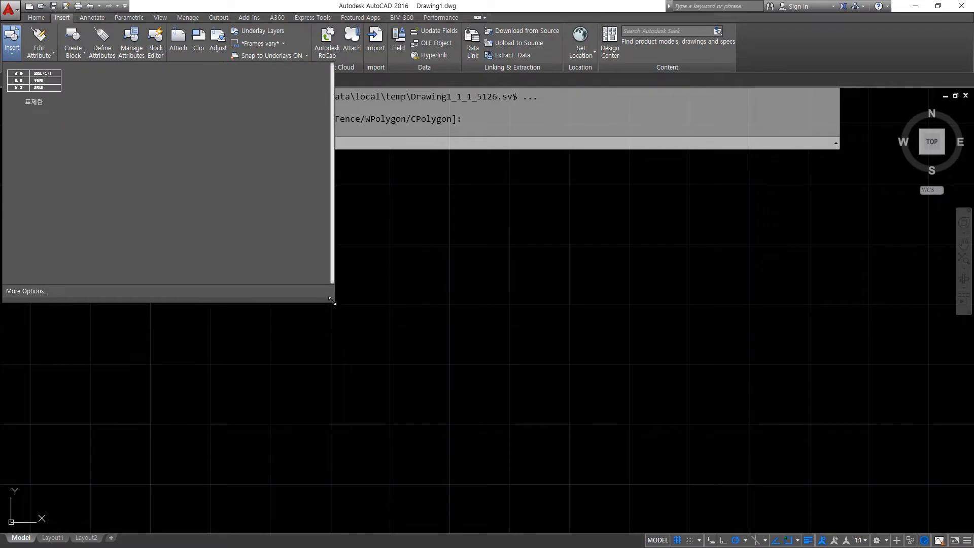
pyautogui.press('Escape')
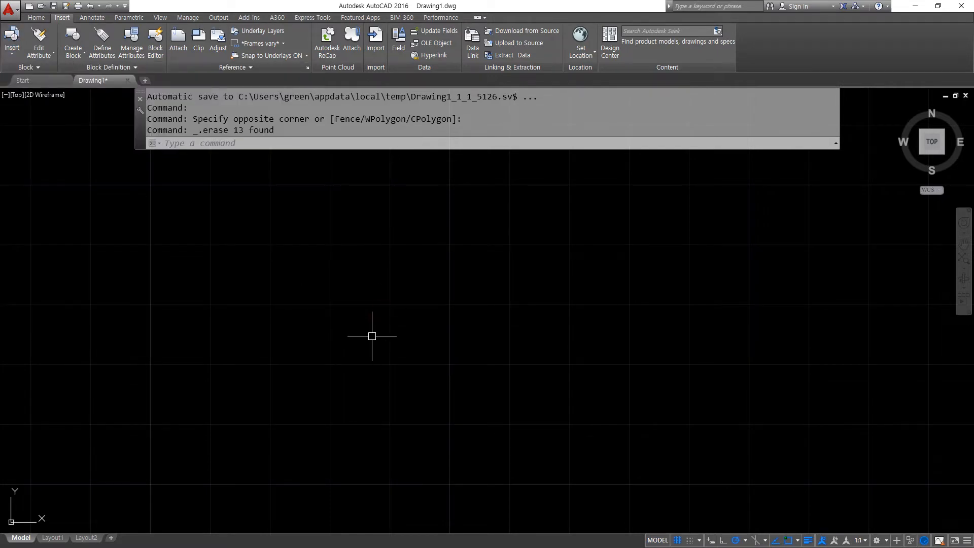
pyautogui.press('Escape')
pyautogui.press('Escape')
# Step: Insert the 표제란 block at scale 1, specifying its insertion point and a horizontal rotation on screen
pyautogui.write('i')
pyautogui.press('Return')
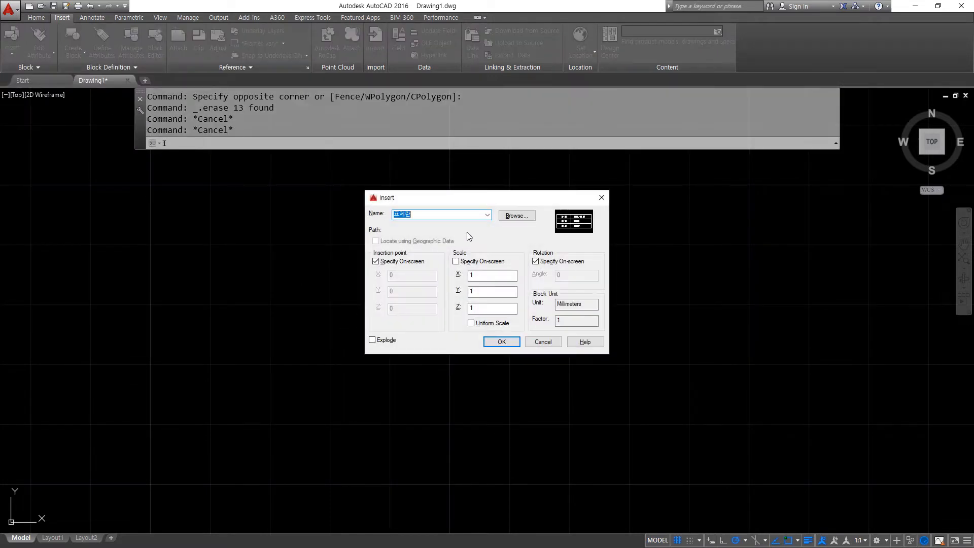
pyautogui.click(487, 215)
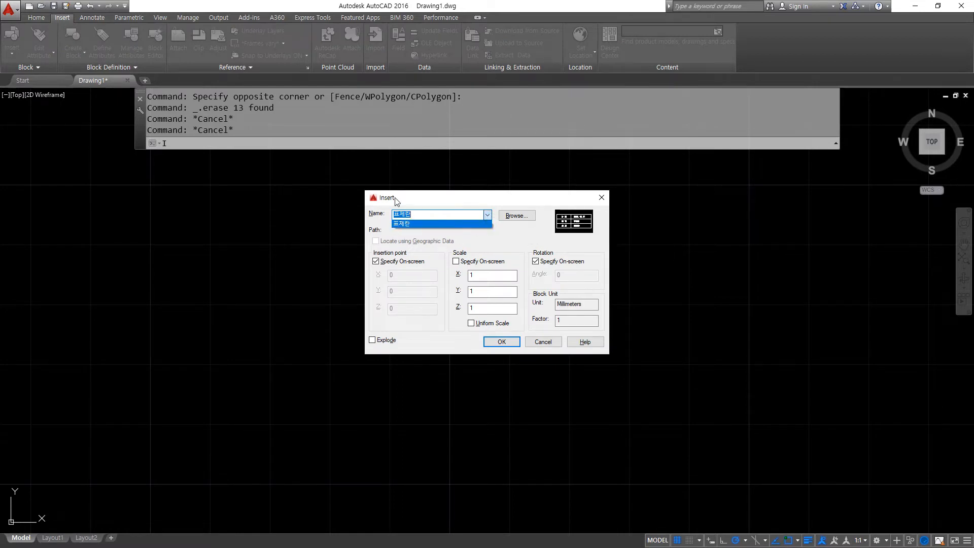
pyautogui.click(417, 204)
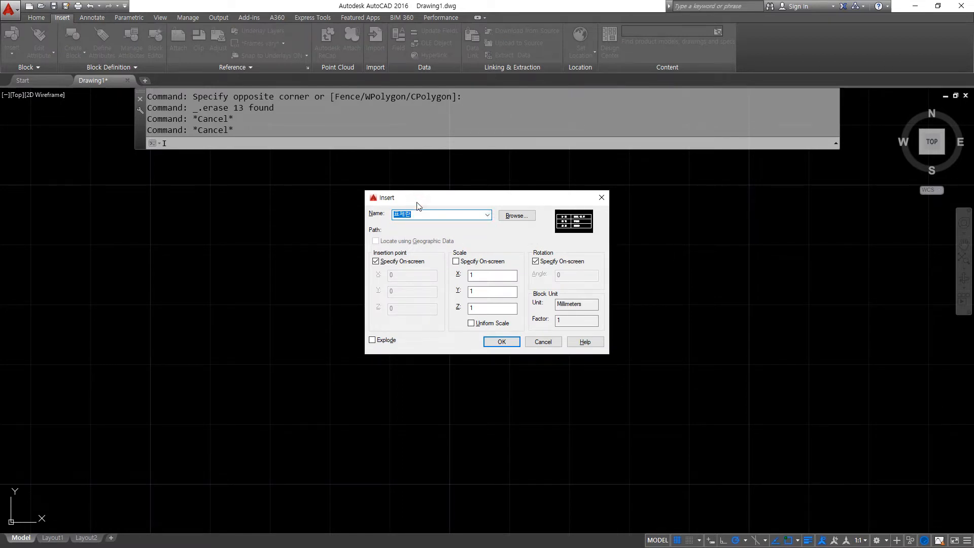
pyautogui.press('super+plus')
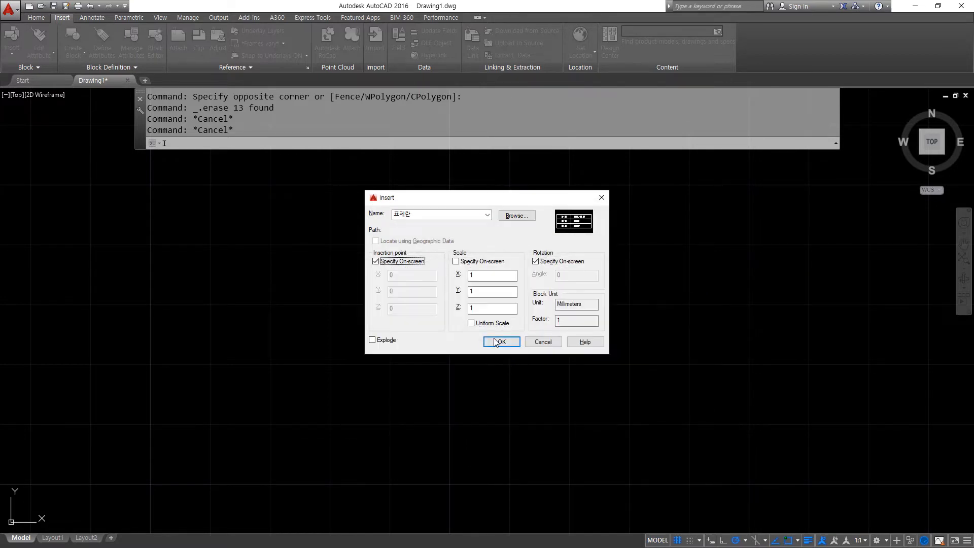
pyautogui.click(500, 342)
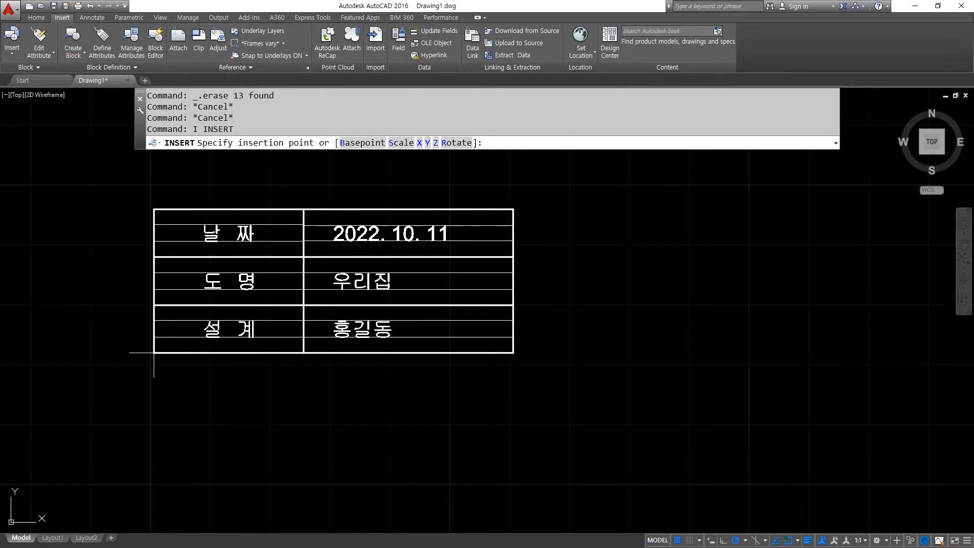
pyautogui.click(153, 353)
pyautogui.click(304, 353)
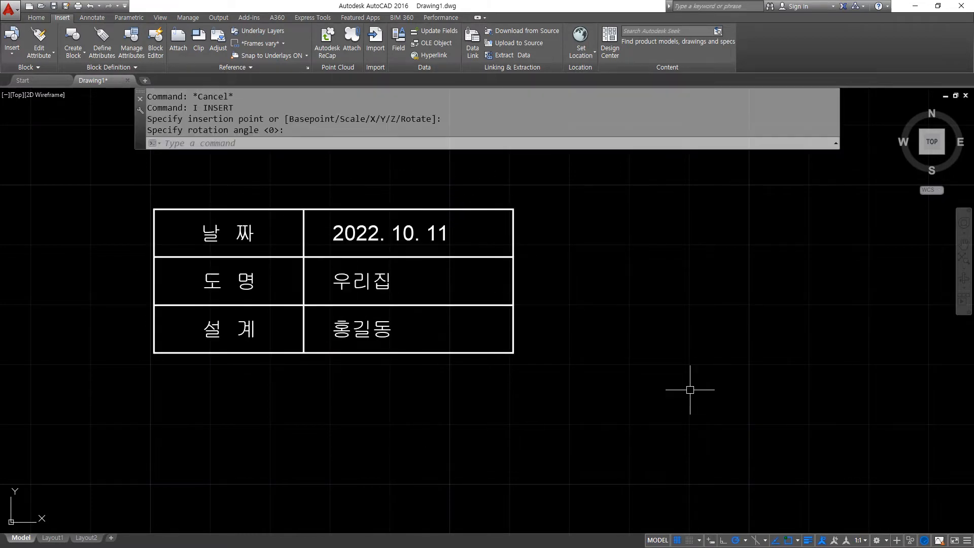
# Step: Insert a second, unrotated instance of the 표제란 block to the right of the first one, with a gap between them
pyautogui.press('Return')
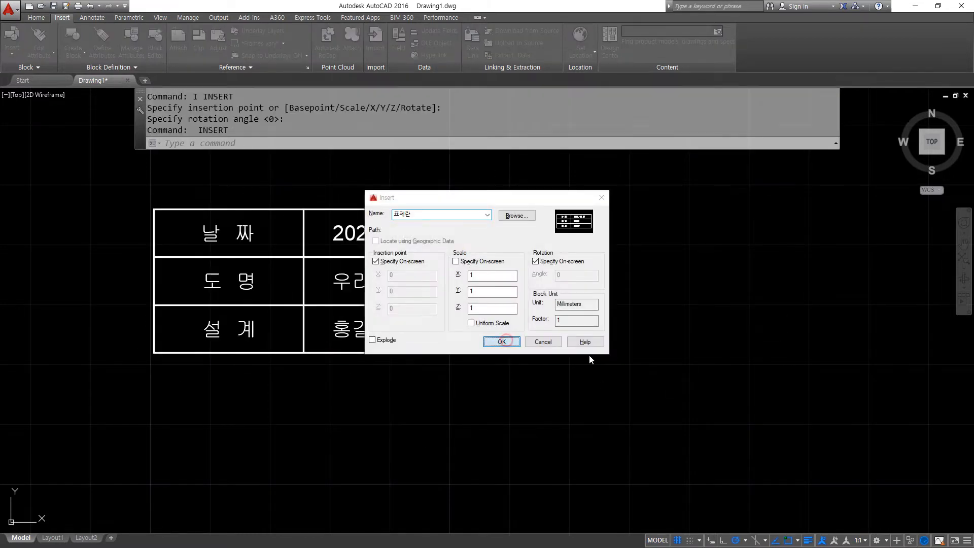
pyautogui.click(501, 342)
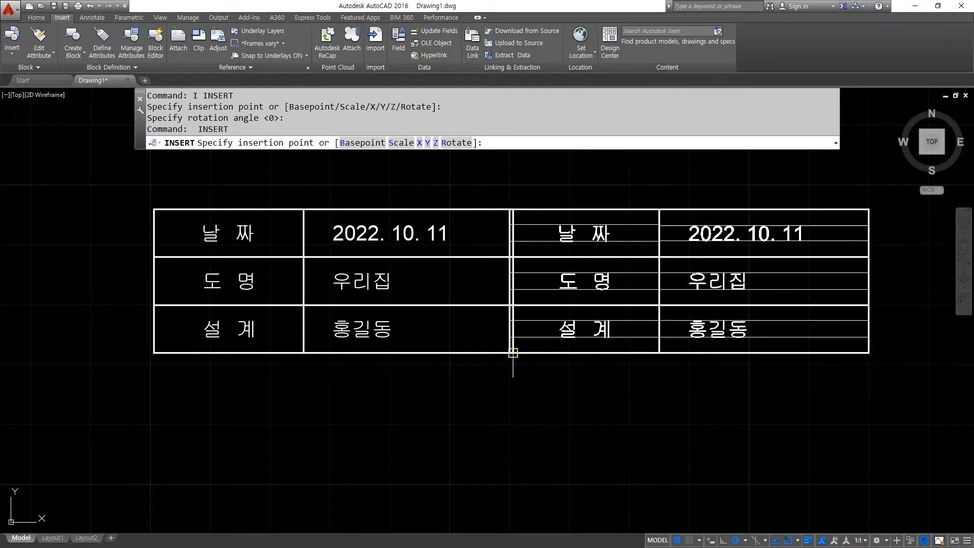
pyautogui.click(636, 353)
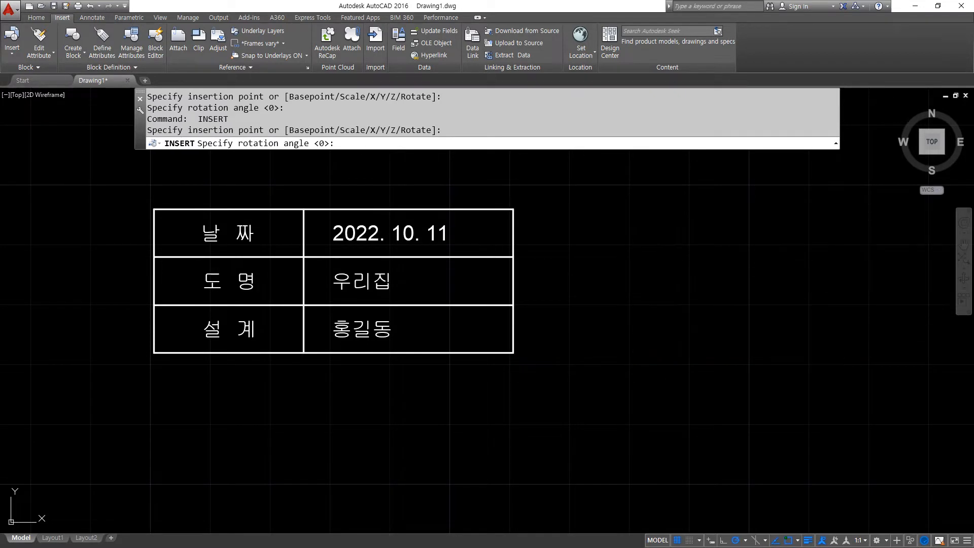
pyautogui.click(769, 352)
pyautogui.moveTo(601, 428); pyautogui.dragTo(483, 446, button='middle')
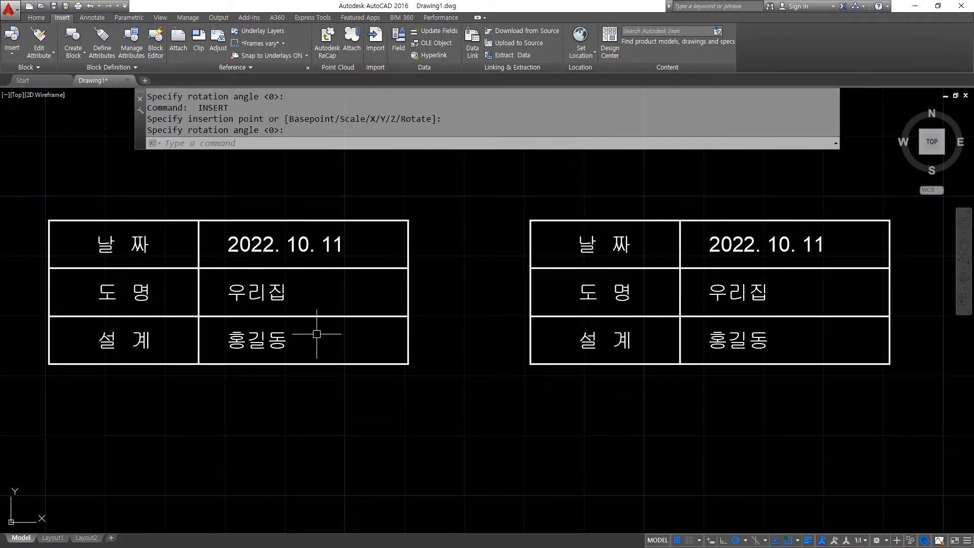
pyautogui.doubleClick(241, 306)
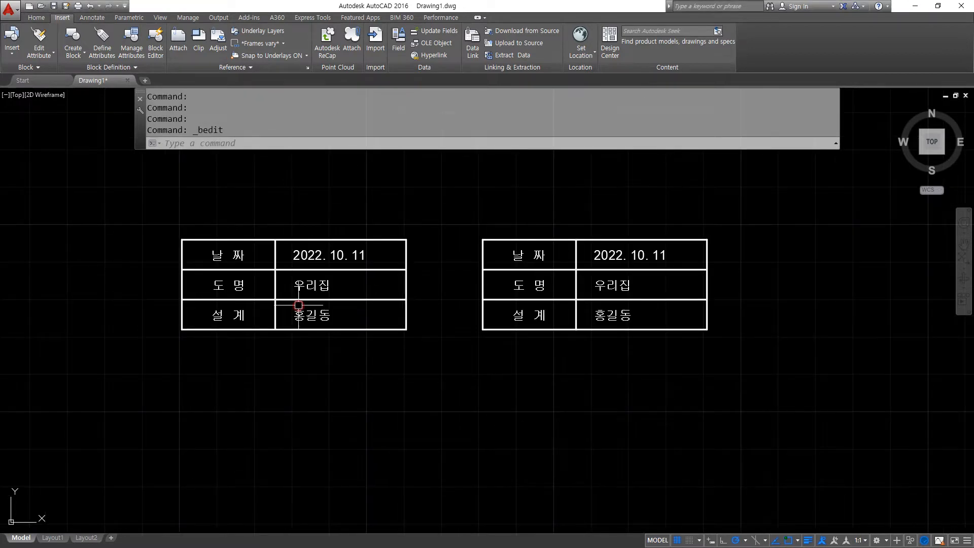
pyautogui.moveTo(323, 361)
pyautogui.mouseDown()
pyautogui.moveTo(199, 262)
pyautogui.moveTo(385, 244)
pyautogui.mouseUp()
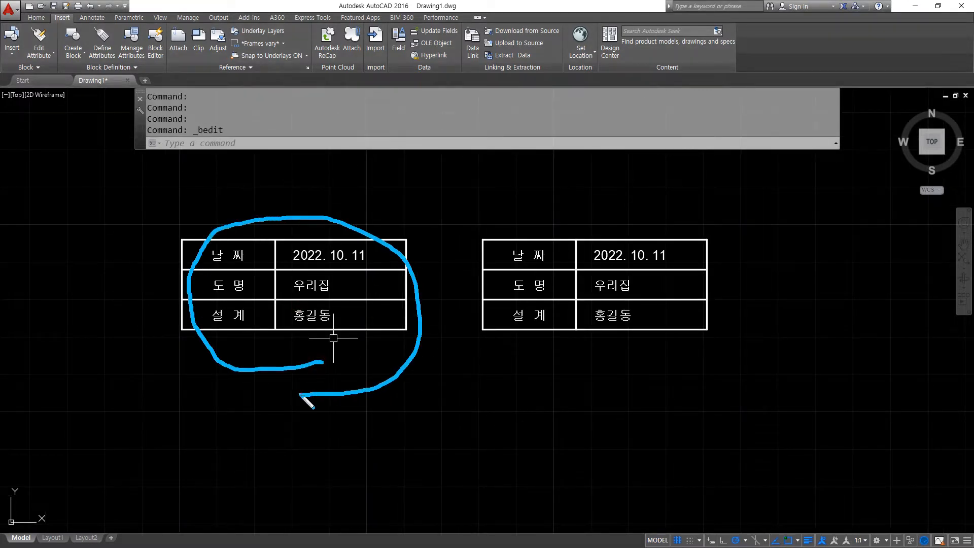
pyautogui.press('e')
pyautogui.moveTo(299, 335)
pyautogui.mouseDown()
pyautogui.moveTo(274, 248)
pyautogui.moveTo(390, 294)
pyautogui.moveTo(307, 339)
pyautogui.mouseUp()
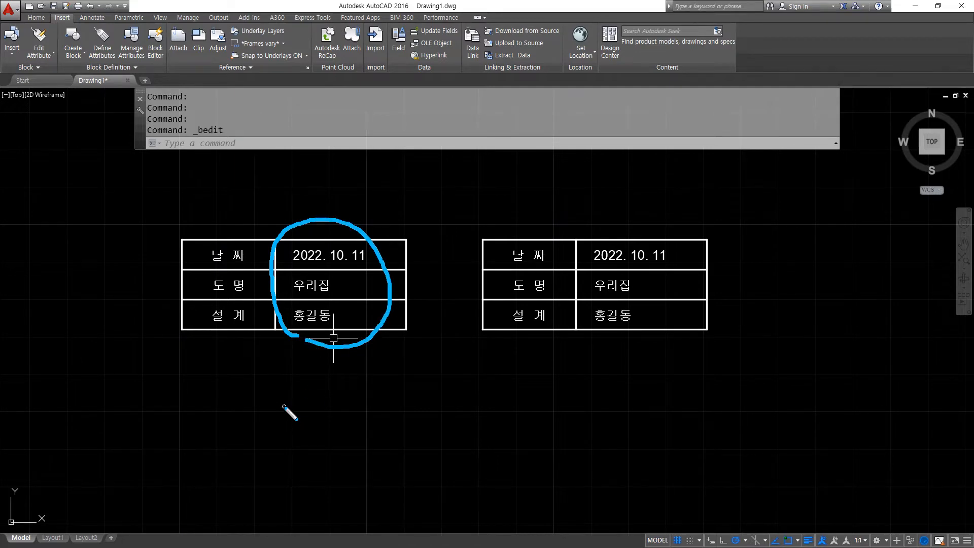
pyautogui.press('Escape')
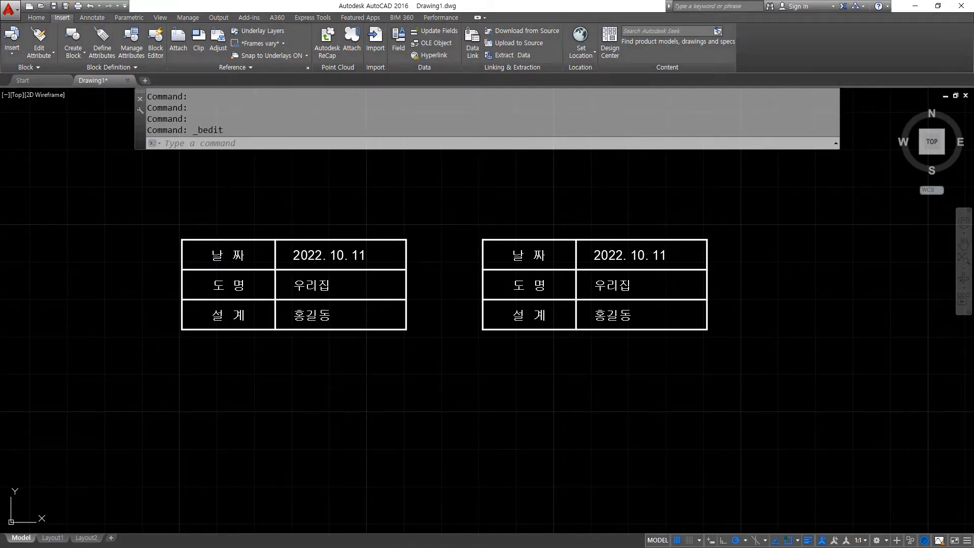
# Step: Check the block command notes and open the 표제란 block definition in the block editor
pyautogui.hotkey('alt', 'Tab')
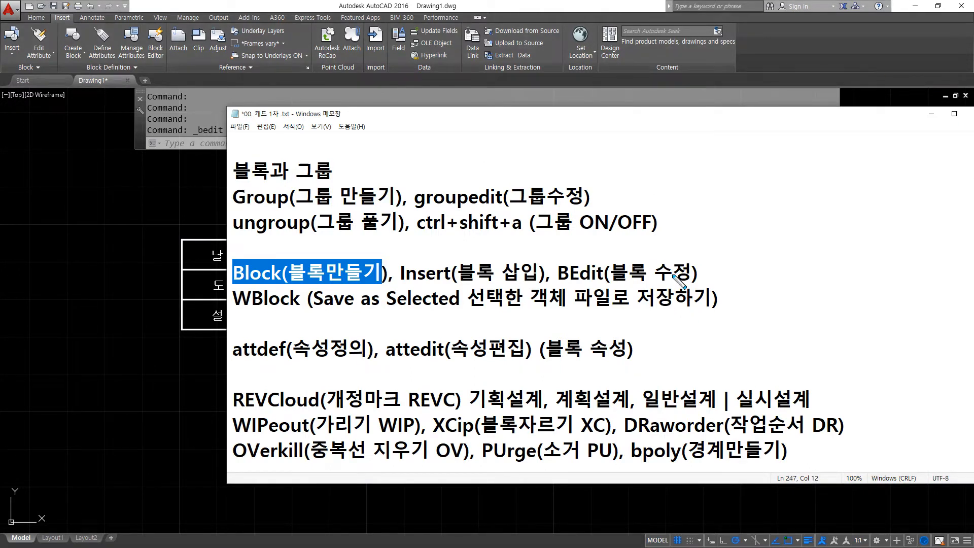
pyautogui.click(217, 325)
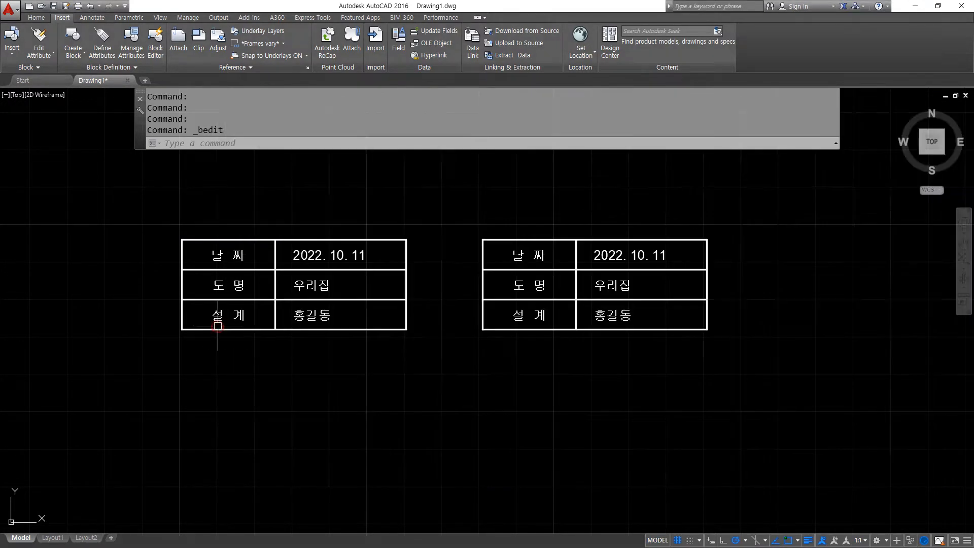
pyautogui.write('BE')
pyautogui.press('Return')
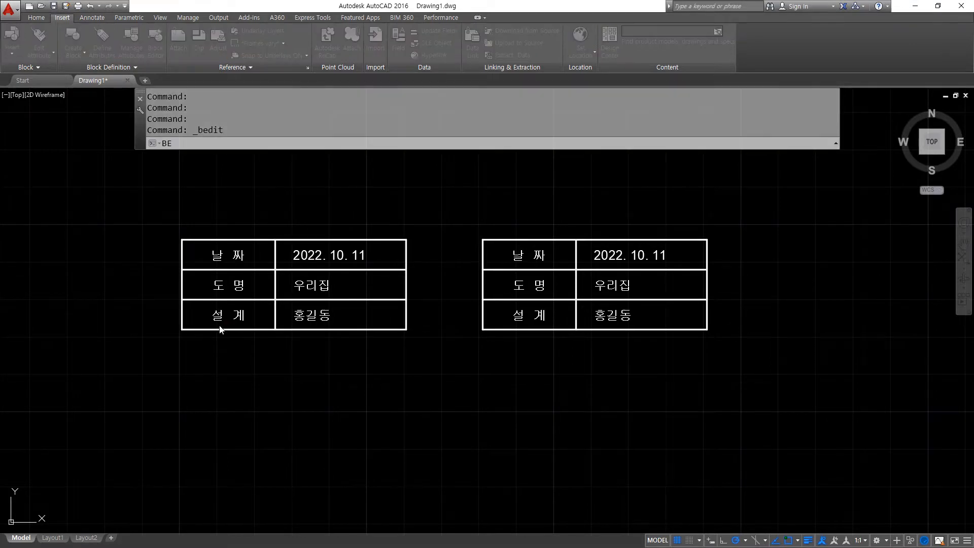
pyautogui.click(410, 241)
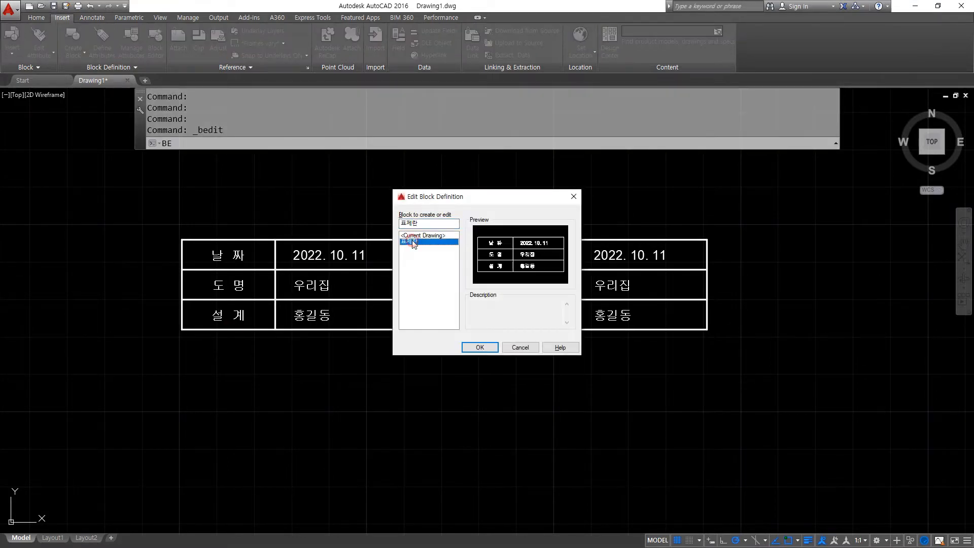
pyautogui.click(480, 347)
# Step: Change the last syllable of the designer's name in the block's 설계 row and save the changes to 표제란
pyautogui.write('ed')
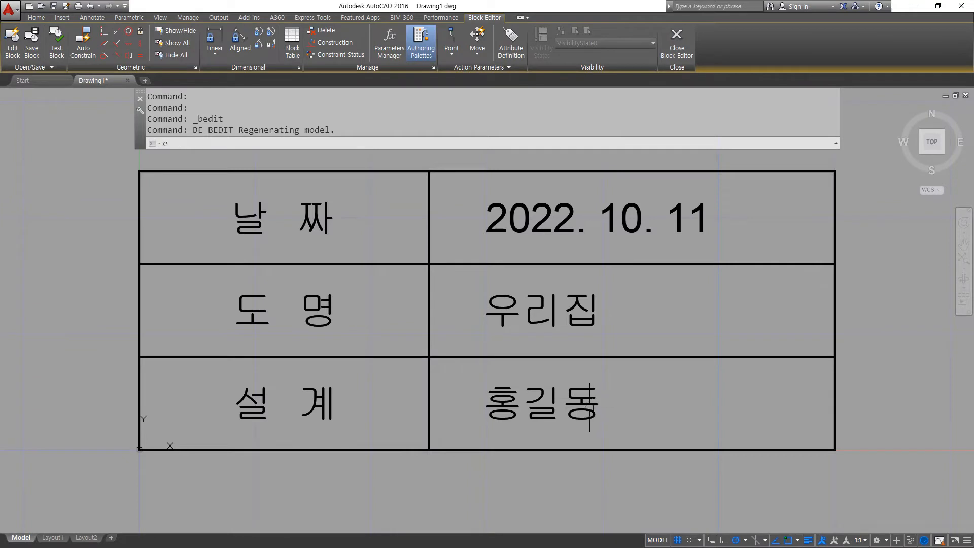
pyautogui.press('Return')
pyautogui.click(580, 406)
pyautogui.moveTo(580, 406); pyautogui.dragTo(613, 402)
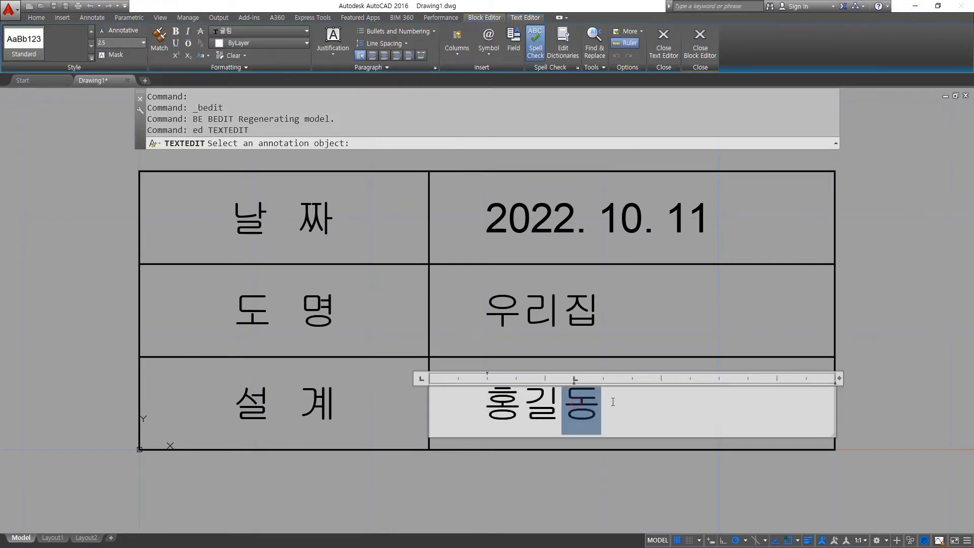
pyautogui.write('순')
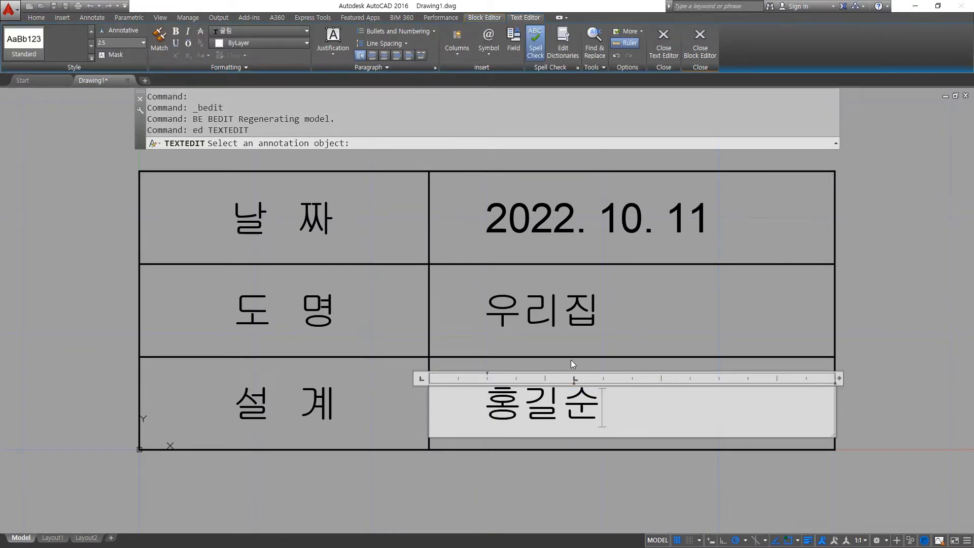
pyautogui.click(699, 41)
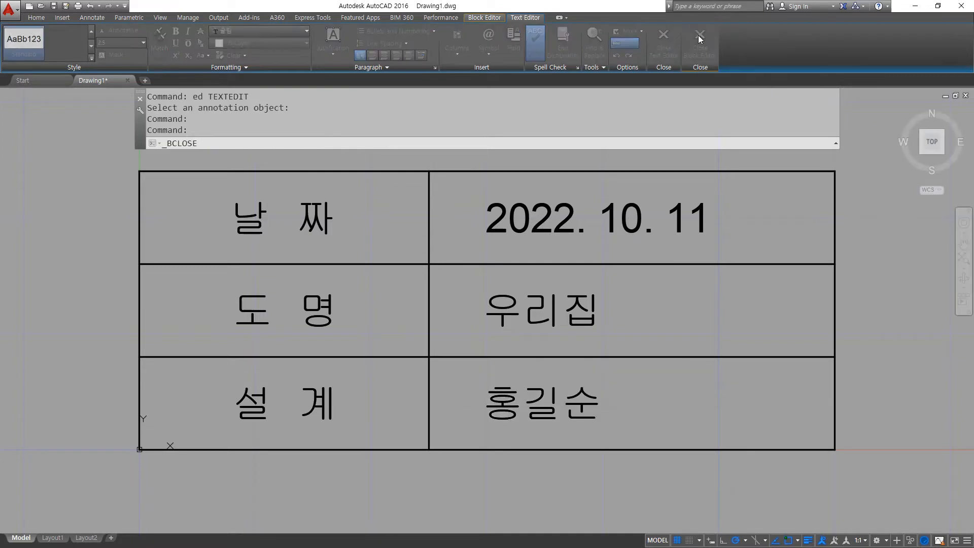
pyautogui.click(463, 255)
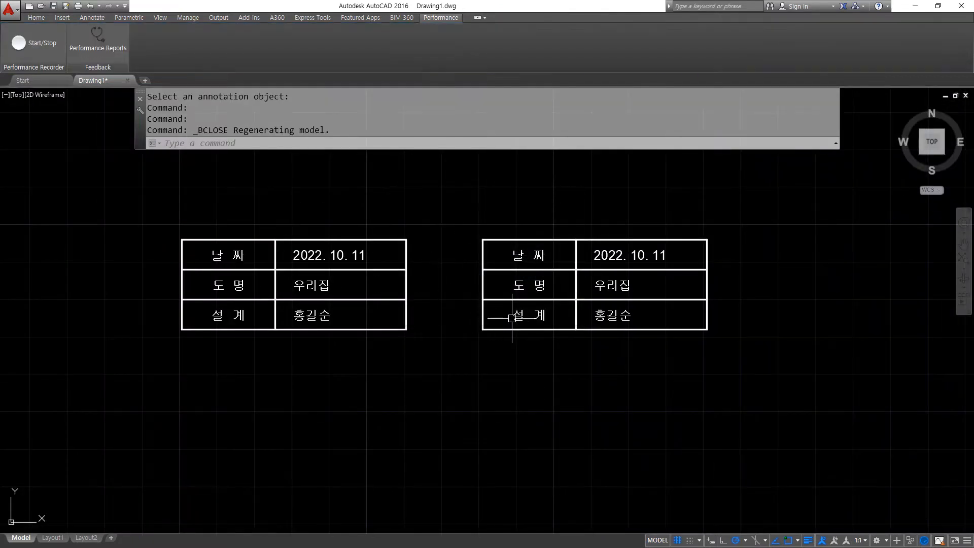
pyautogui.moveTo(329, 339)
pyautogui.mouseDown()
pyautogui.moveTo(442, 418)
pyautogui.moveTo(578, 342)
pyautogui.moveTo(589, 355)
pyautogui.moveTo(322, 358)
pyautogui.moveTo(369, 360)
pyautogui.mouseUp()
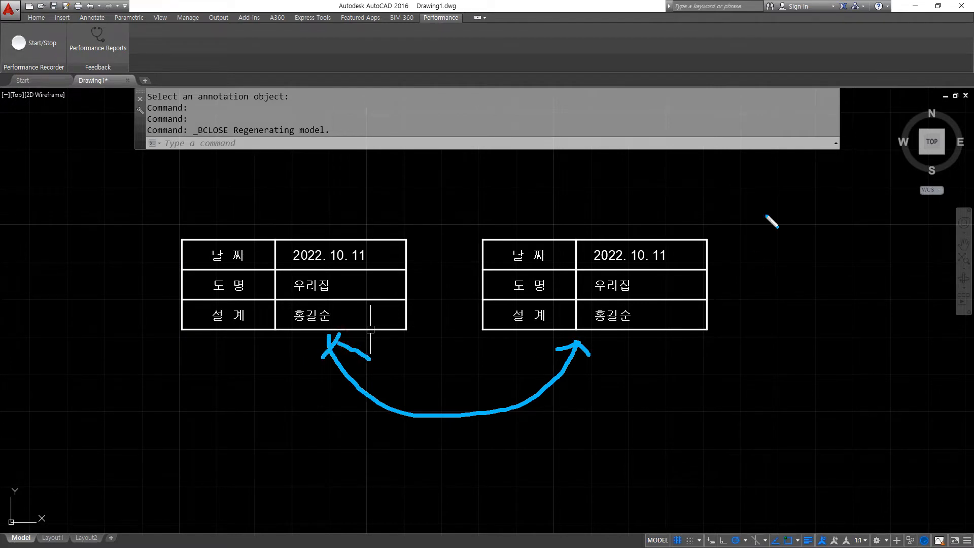
pyautogui.moveTo(639, 333); pyautogui.dragTo(626, 335)
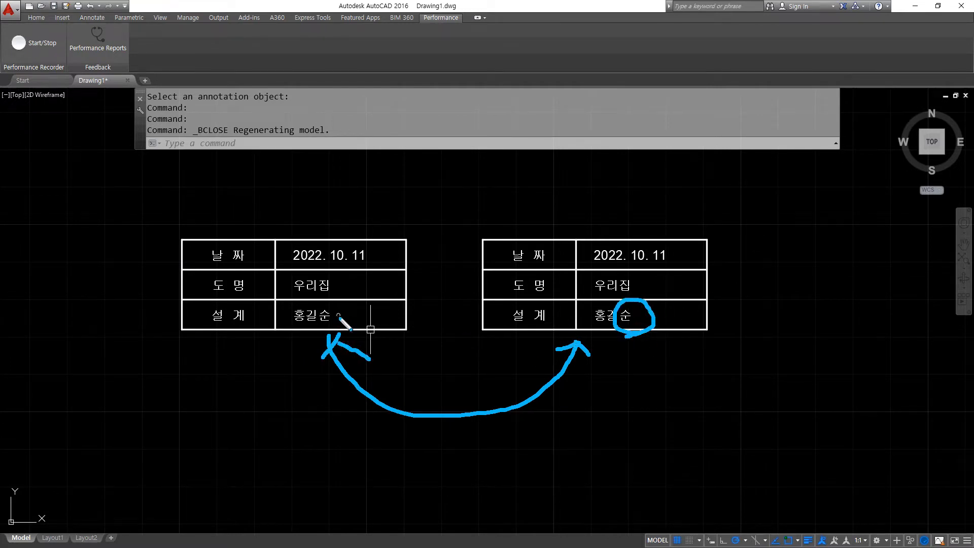
pyautogui.moveTo(338, 315); pyautogui.dragTo(343, 330)
pyautogui.moveTo(357, 265)
pyautogui.mouseDown()
pyautogui.moveTo(370, 244)
pyautogui.moveTo(363, 264)
pyautogui.mouseUp()
pyautogui.press('Escape')
# Step: Change the date in the 표제란 block definition to 2022. 10. 10 and save the changes to the block
pyautogui.click(361, 253)
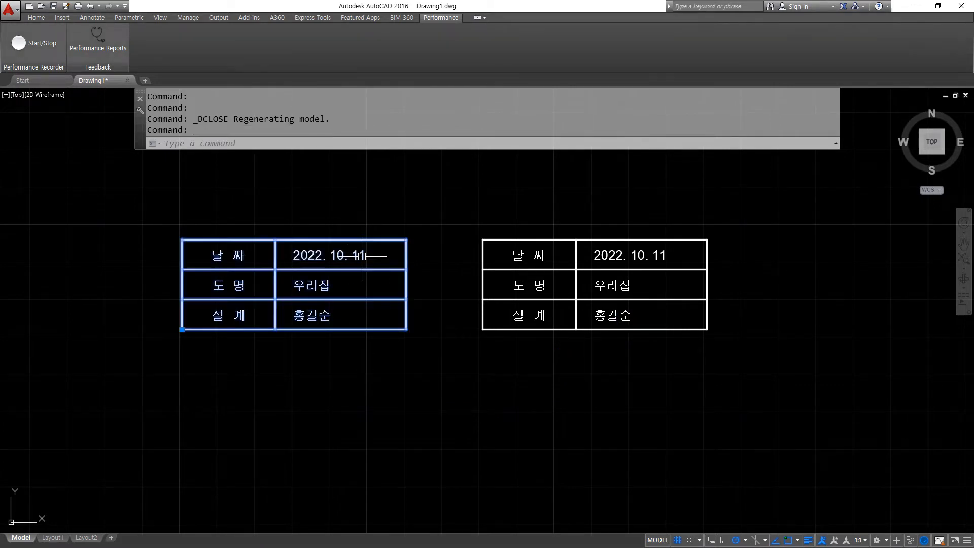
pyautogui.doubleClick(362, 256)
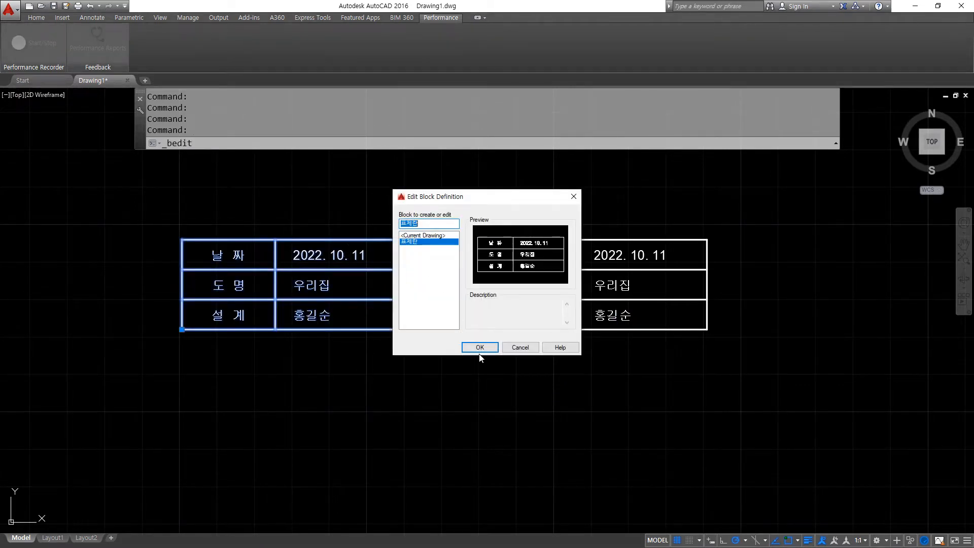
pyautogui.click(480, 350)
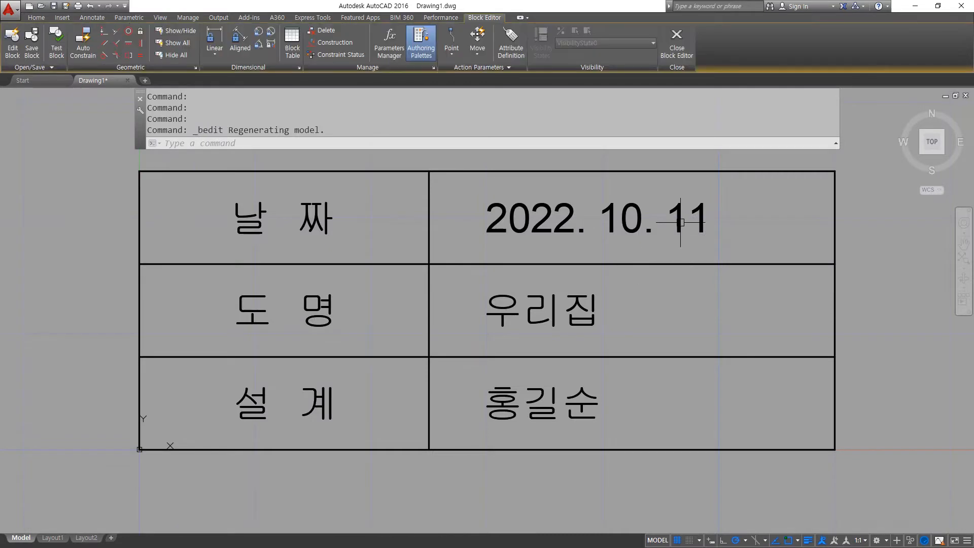
pyautogui.write('ED')
pyautogui.press('Return')
pyautogui.click(660, 219)
pyautogui.moveTo(667, 219); pyautogui.dragTo(715, 219)
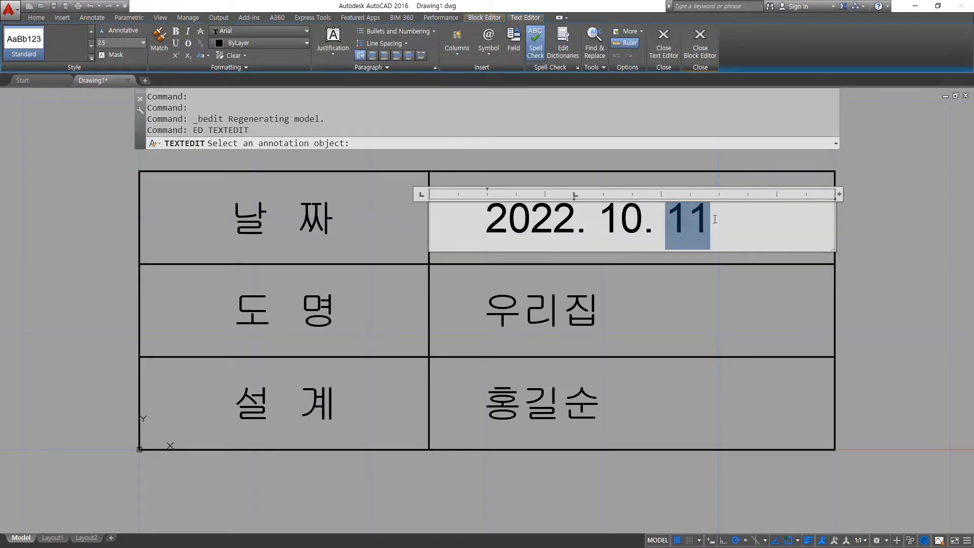
pyautogui.write('10')
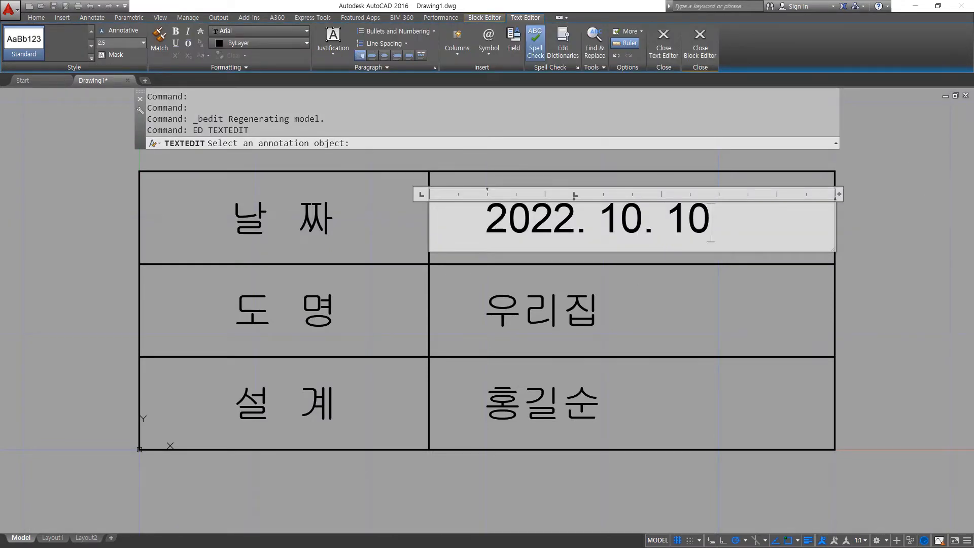
pyautogui.click(750, 257)
pyautogui.click(677, 45)
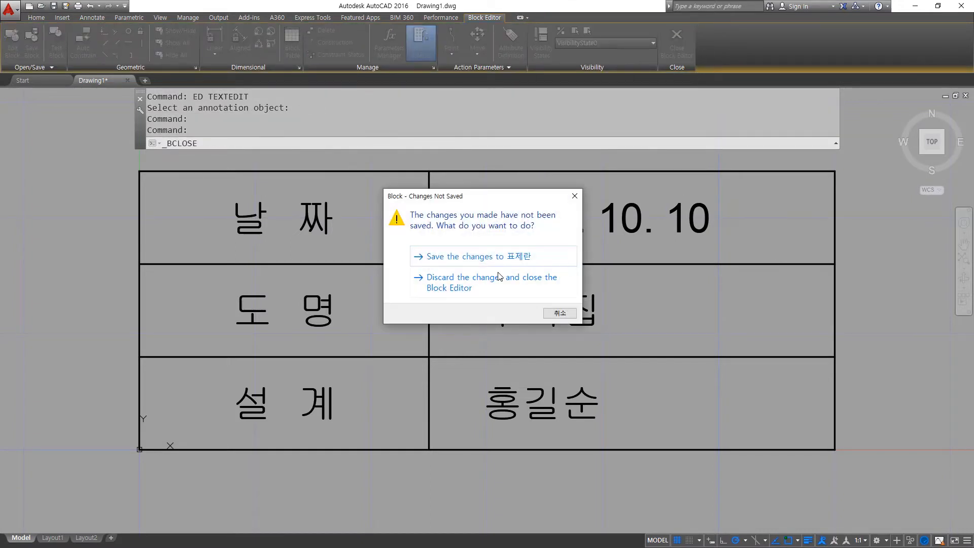
pyautogui.click(490, 259)
pyautogui.moveTo(388, 195)
pyautogui.mouseDown()
pyautogui.moveTo(365, 224)
pyautogui.moveTo(401, 227)
pyautogui.mouseUp()
pyautogui.moveTo(629, 202)
pyautogui.mouseDown()
pyautogui.moveTo(649, 223)
pyautogui.moveTo(637, 237)
pyautogui.mouseUp()
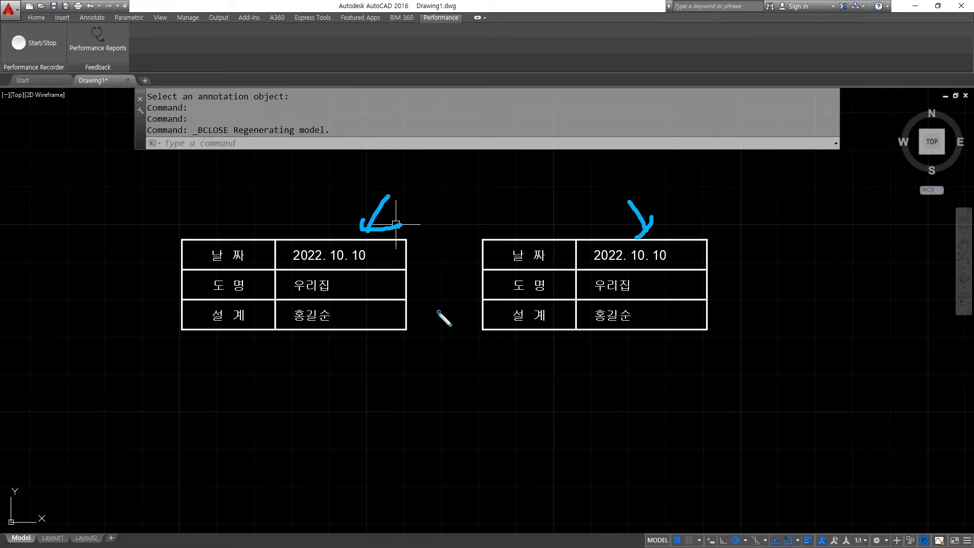
pyautogui.moveTo(360, 350)
pyautogui.mouseDown()
pyautogui.moveTo(276, 372)
pyautogui.moveTo(325, 339)
pyautogui.moveTo(410, 405)
pyautogui.moveTo(382, 412)
pyautogui.mouseUp()
pyautogui.press('Escape')
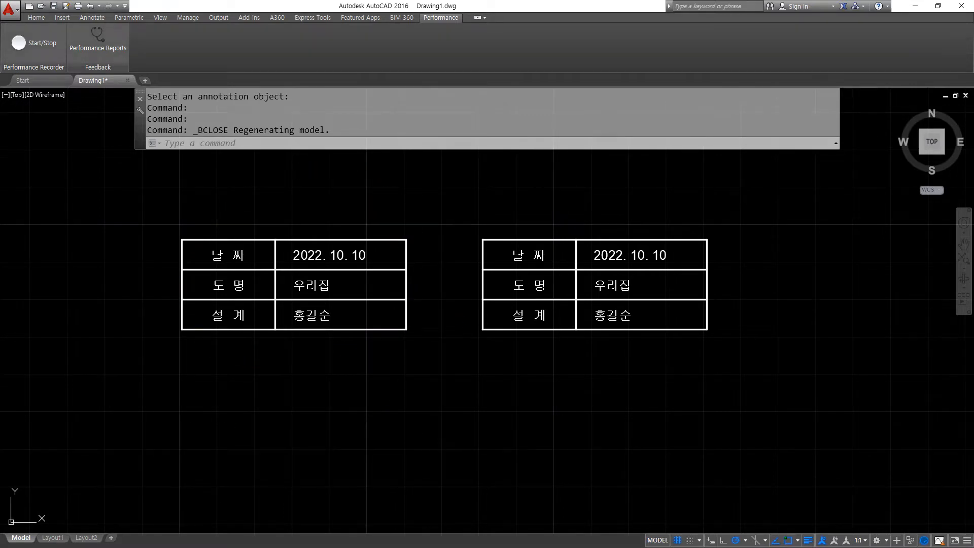
pyautogui.hotkey('alt', 'Tab')
pyautogui.moveTo(239, 362)
pyautogui.mouseDown()
pyautogui.moveTo(629, 361)
pyautogui.moveTo(240, 365)
pyautogui.mouseUp()
pyautogui.moveTo(663, 350); pyautogui.dragTo(663, 354)
pyautogui.moveTo(651, 359)
pyautogui.mouseDown()
pyautogui.moveTo(681, 357)
pyautogui.moveTo(670, 360)
pyautogui.mouseUp()
pyautogui.press('Escape')
# Step: Explode the right-hand 표제란 block instance into separate objects
pyautogui.click(118, 264)
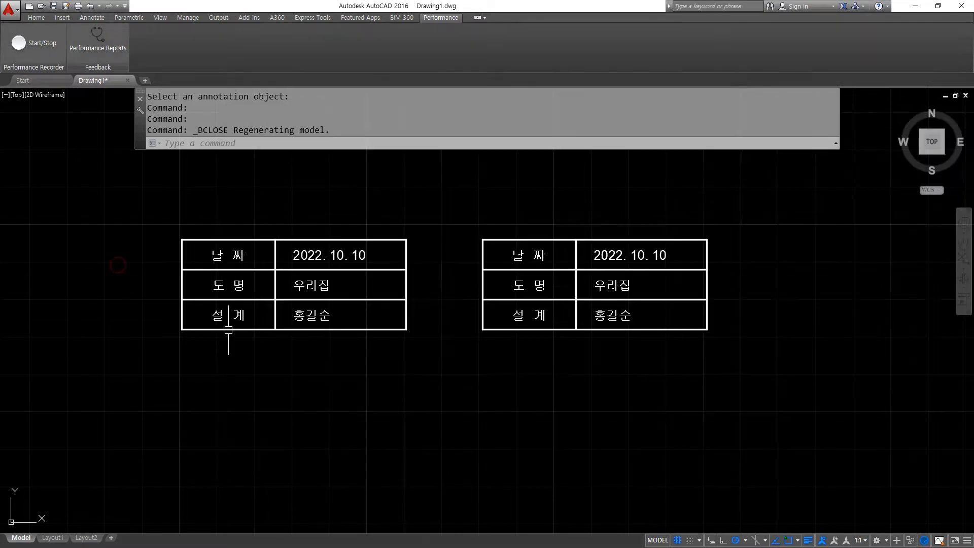
pyautogui.write('x')
pyautogui.press('Return')
pyautogui.click(644, 266)
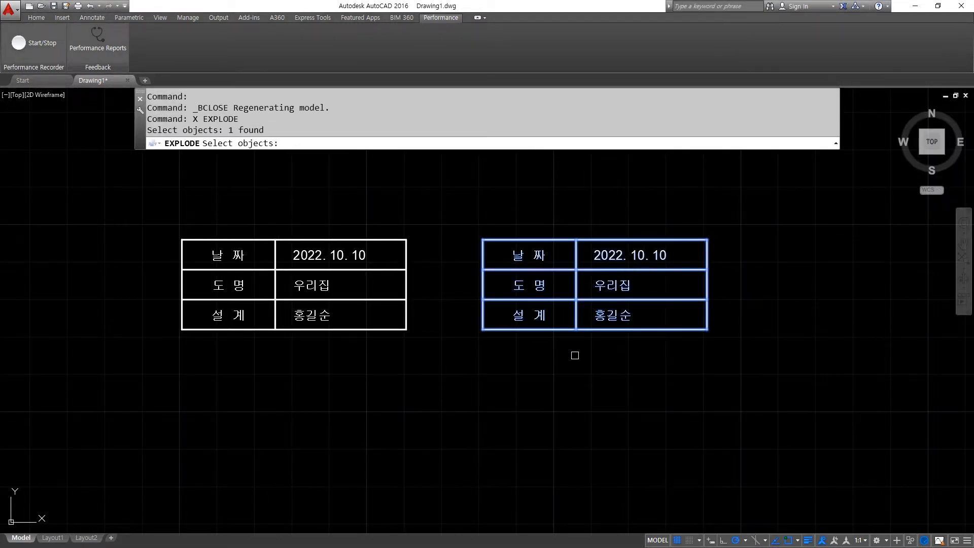
pyautogui.press('Return')
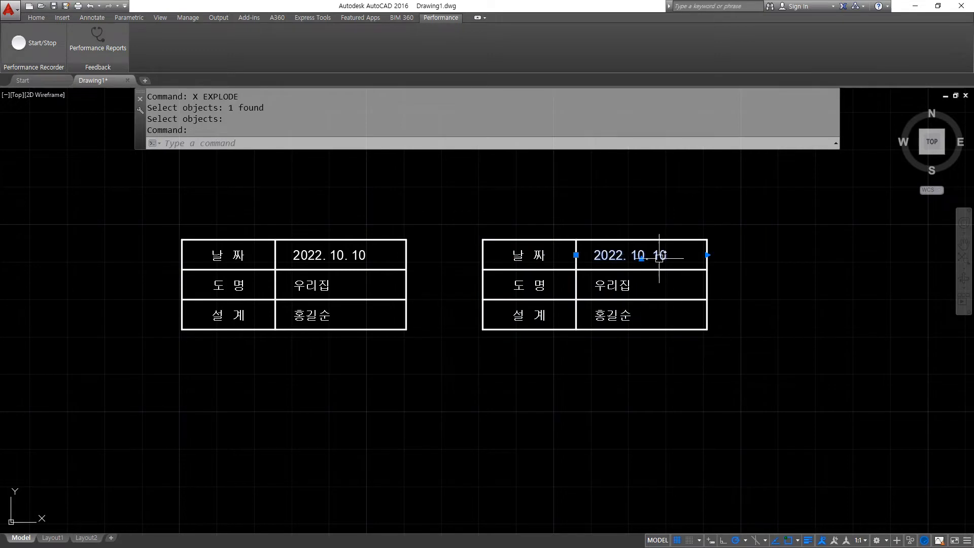
# Step: In the exploded table, change the date to 2022. 10. 11 and replace the last syllable of the designer's name in the 설계 row
pyautogui.press('Escape')
pyautogui.doubleClick(660, 256)
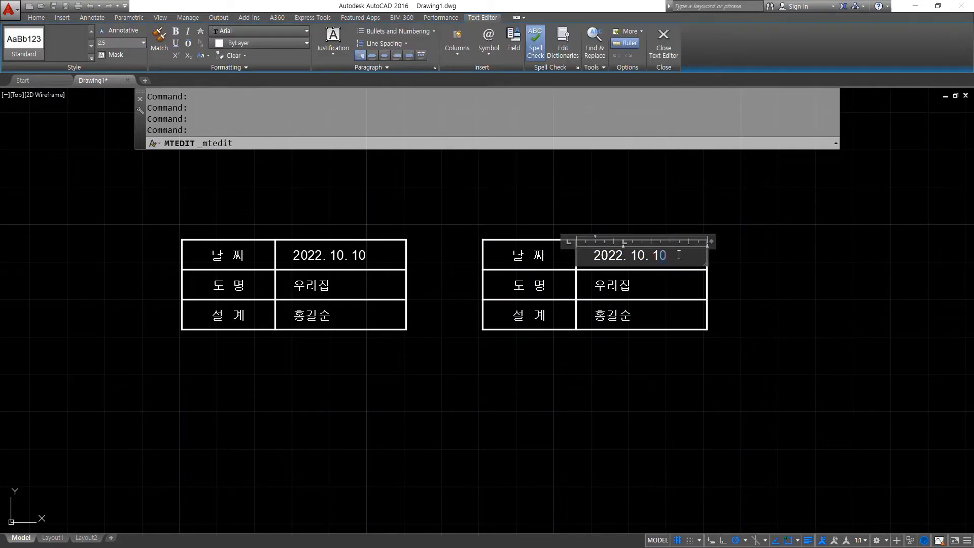
pyautogui.click(752, 349)
pyautogui.click(628, 315)
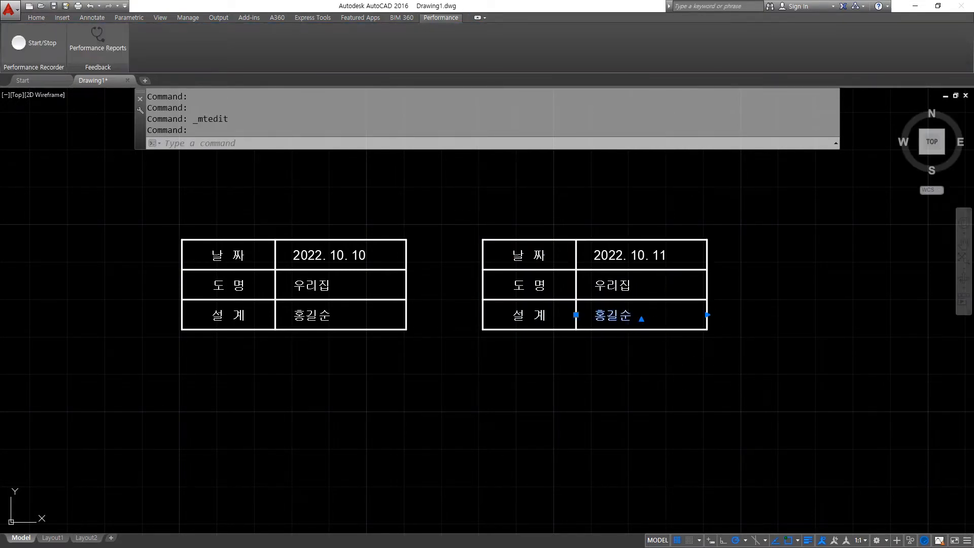
pyautogui.doubleClick(628, 316)
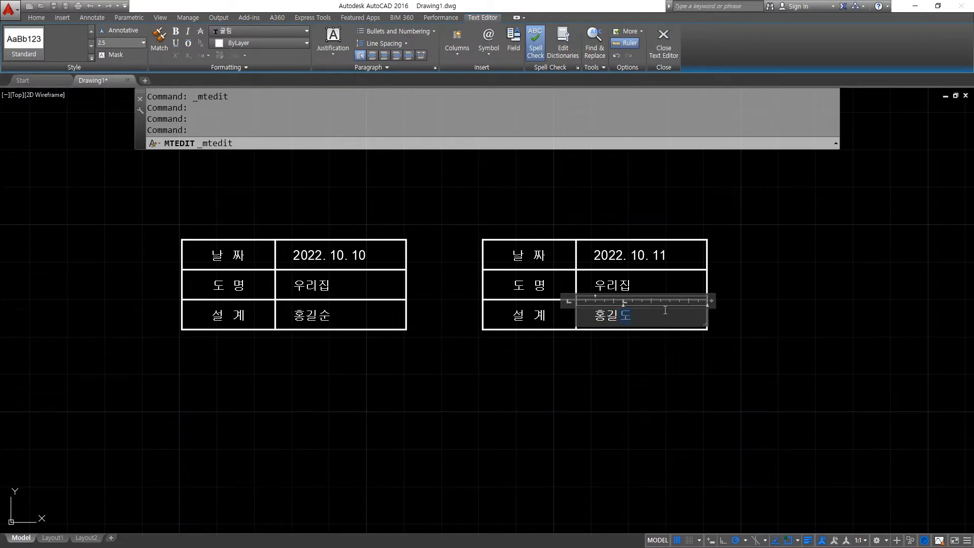
pyautogui.press('Escape')
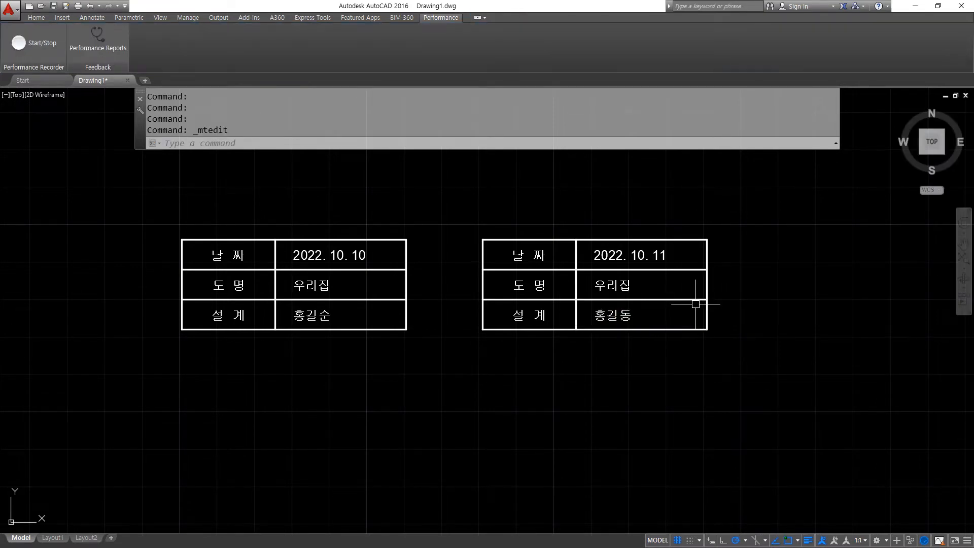
# Step: Erase all three title tables from the drawing
pyautogui.moveTo(577, 387); pyautogui.dragTo(710, 283)
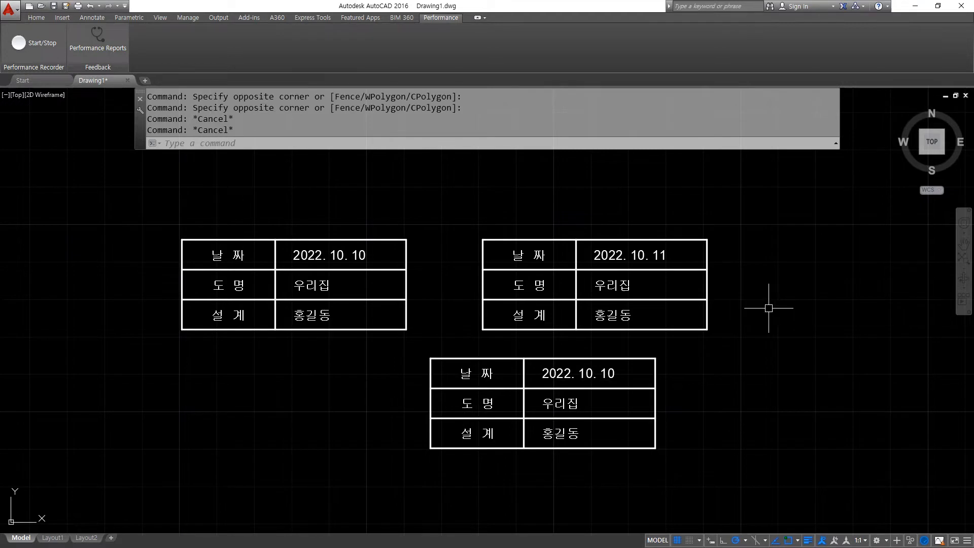
pyautogui.click(772, 349)
pyautogui.click(96, 191)
pyautogui.press('Delete')
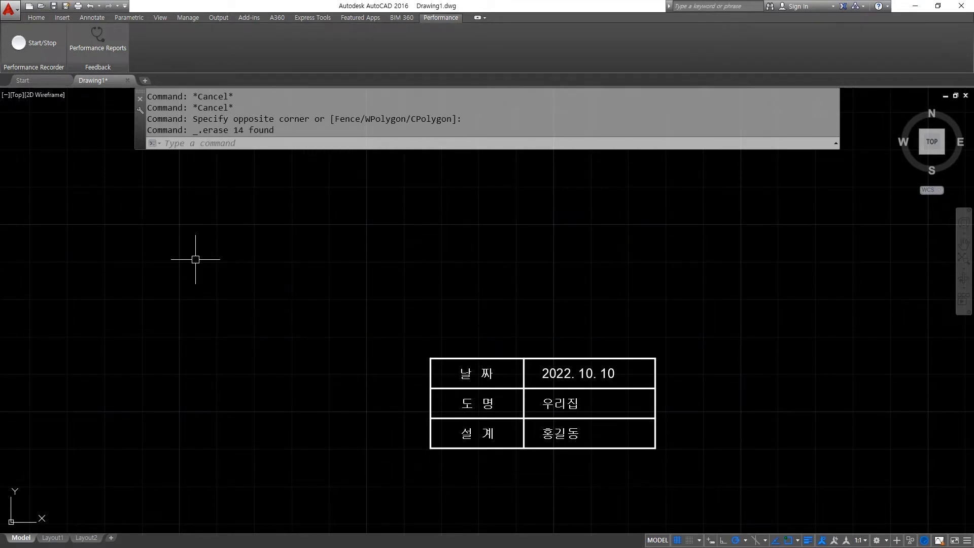
pyautogui.click(700, 415)
pyautogui.click(290, 346)
pyautogui.press('Delete')
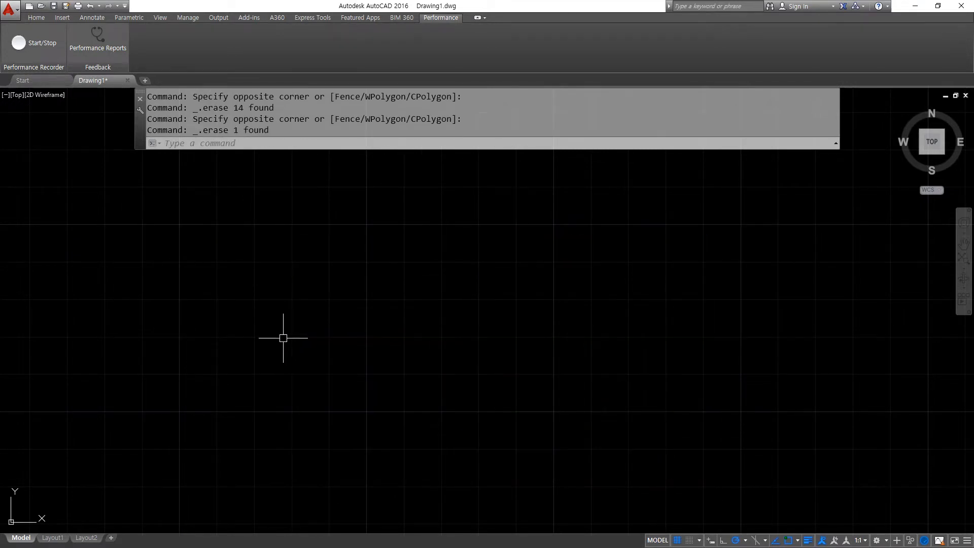
# Step: Start inserting a block and choose the drawing file 002 종횡단면도.dwg from the D: drive as its source
pyautogui.write('i')
pyautogui.press('Return')
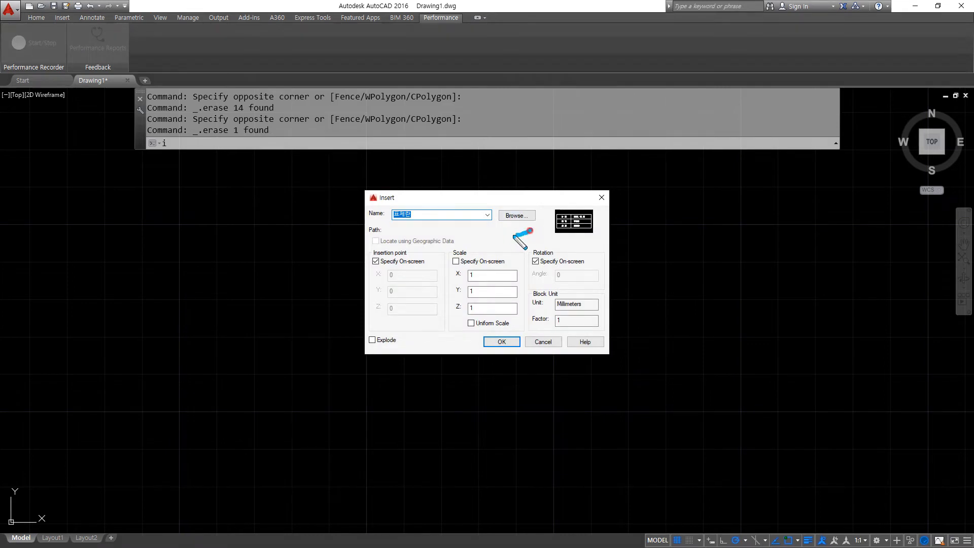
pyautogui.moveTo(527, 233)
pyautogui.mouseDown()
pyautogui.moveTo(500, 199)
pyautogui.moveTo(520, 233)
pyautogui.mouseUp()
pyautogui.click(518, 218)
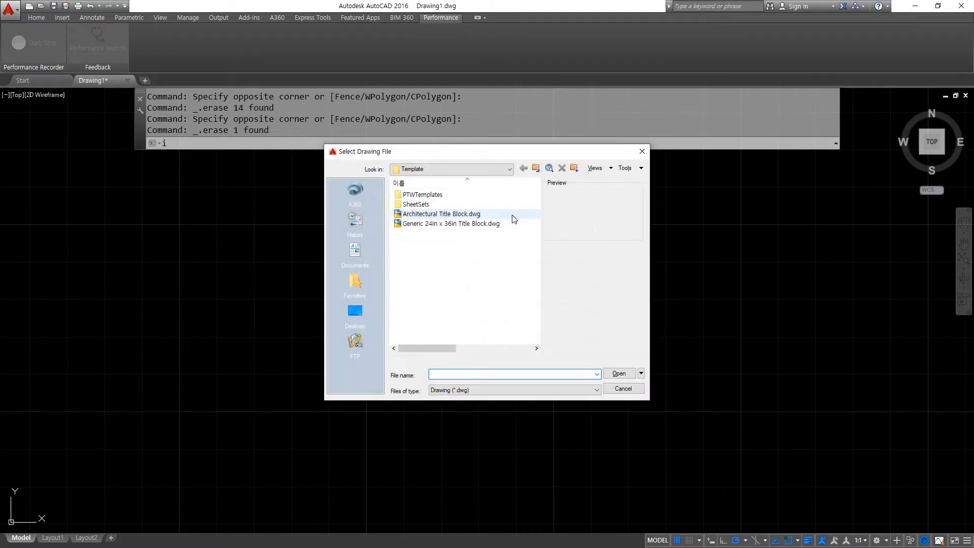
pyautogui.click(449, 169)
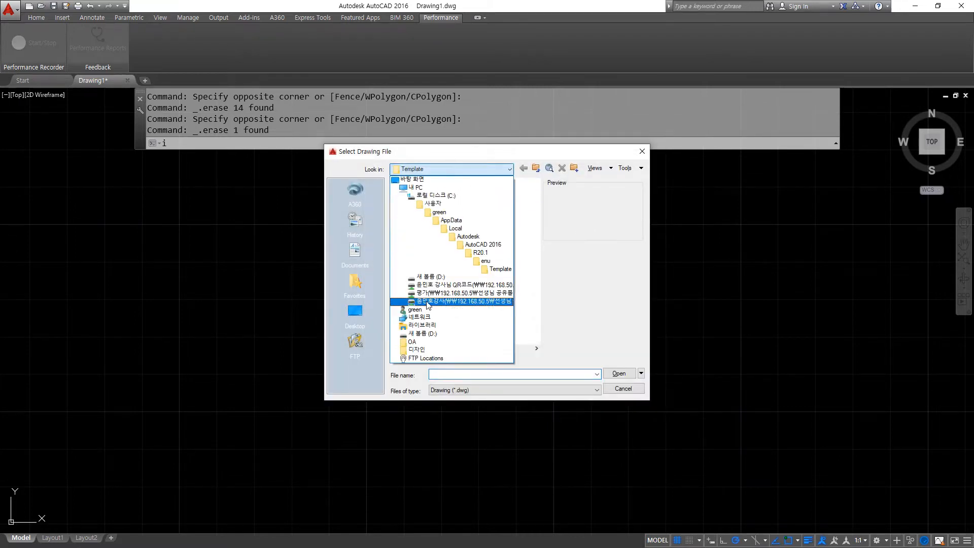
pyautogui.click(460, 278)
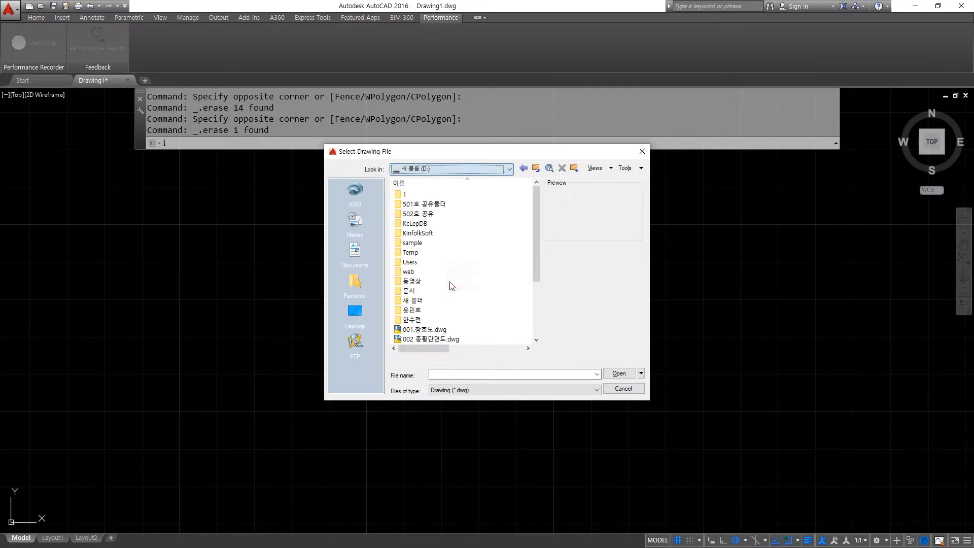
pyautogui.click(435, 331)
pyautogui.click(434, 338)
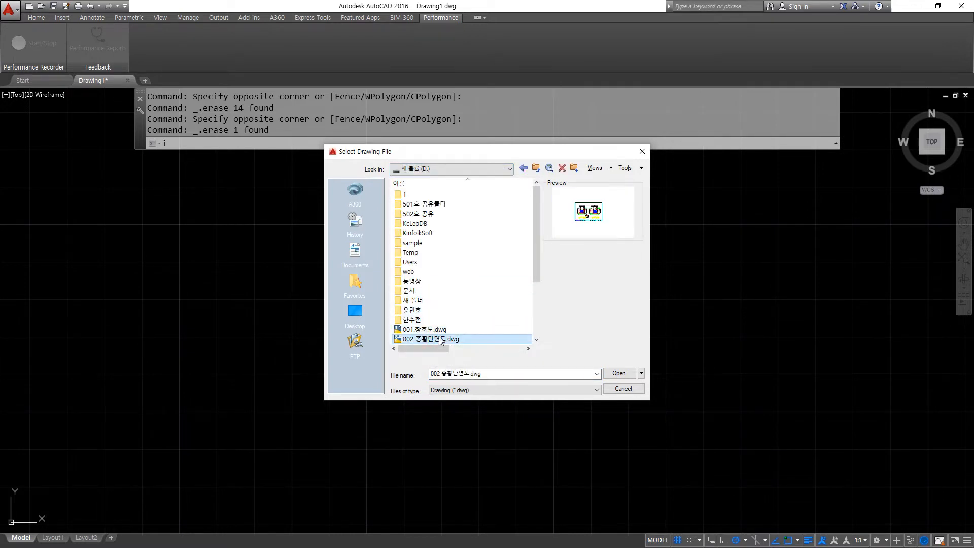
pyautogui.click(619, 374)
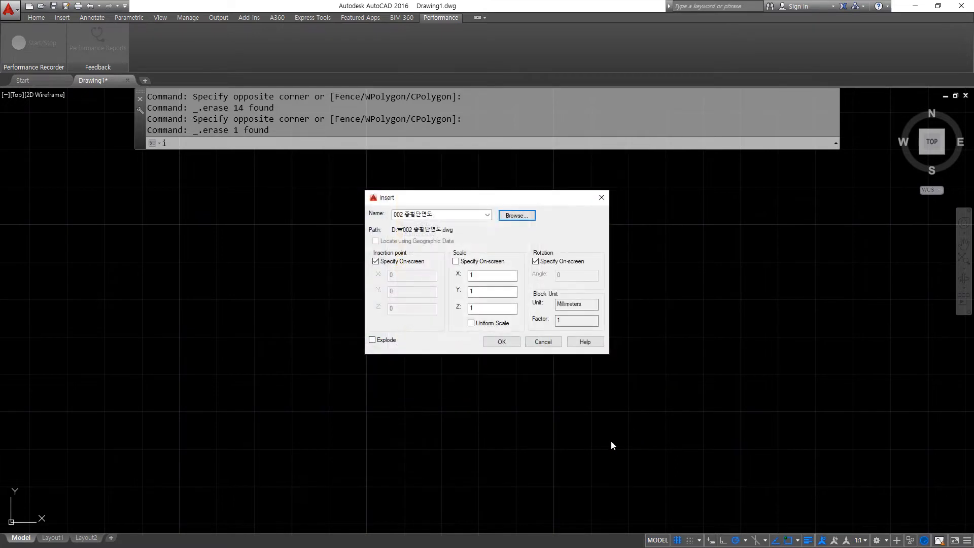
# Step: Place the 002 종횡단면도 drawing close to the origin at scale 1, without rotation, and bring its section drawings into view
pyautogui.click(500, 342)
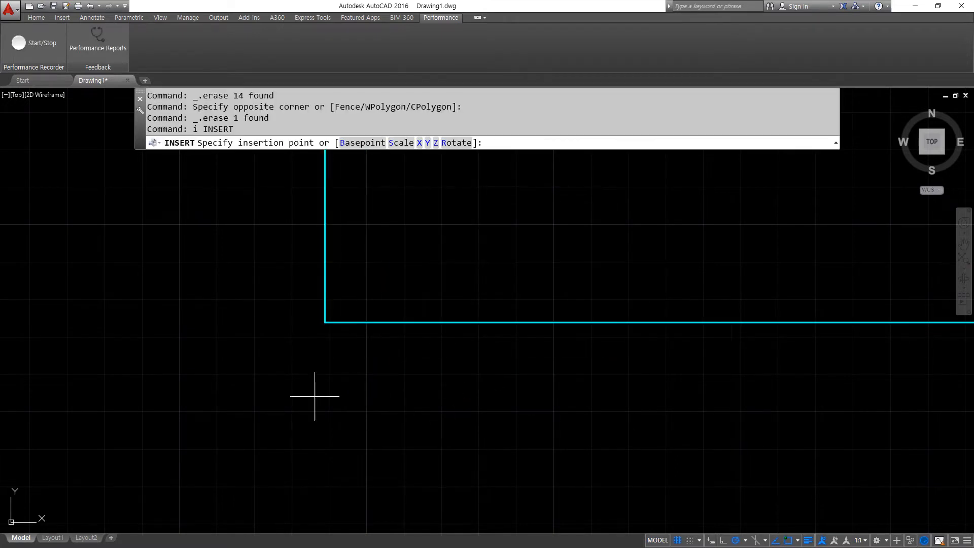
pyautogui.scroll(-2, 316, 394)
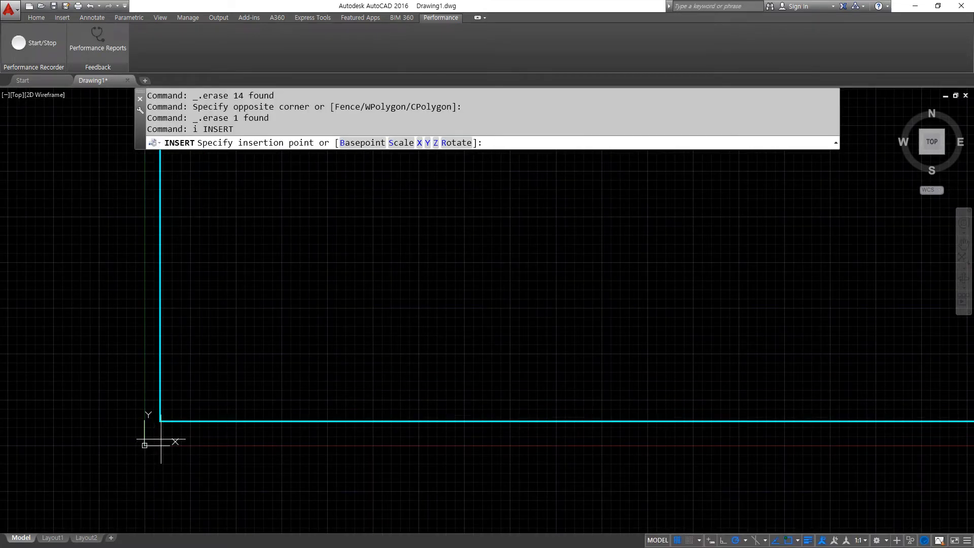
pyautogui.click(177, 444)
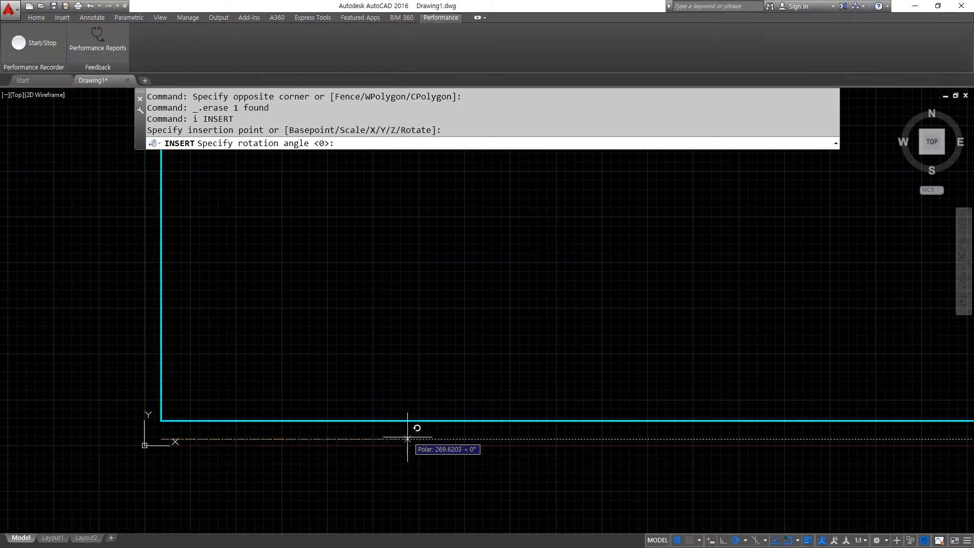
pyautogui.click(401, 440)
pyautogui.scroll(-5, 495, 376)
pyautogui.moveTo(798, 231); pyautogui.dragTo(300, 426, button='middle')
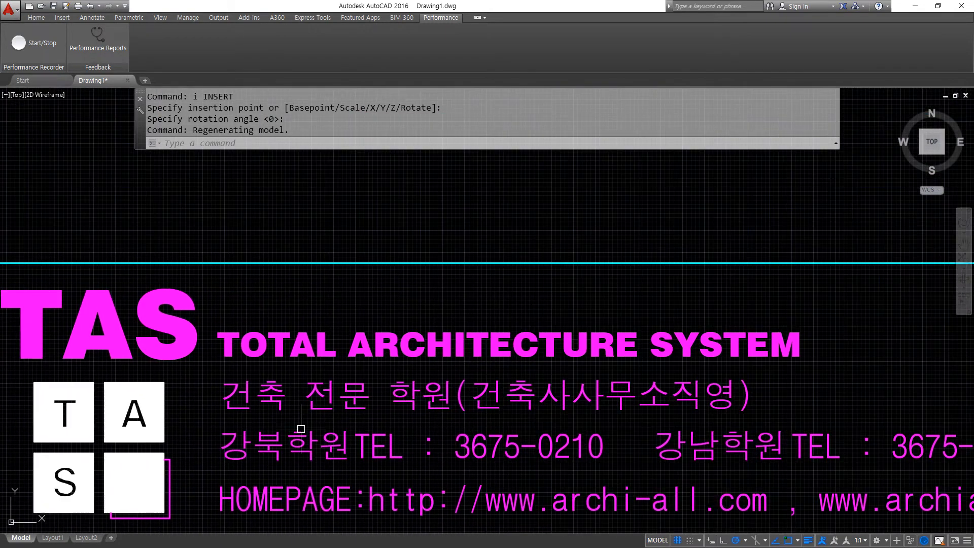
pyautogui.scroll(-3, 301, 426)
pyautogui.moveTo(441, 287); pyautogui.dragTo(272, 485, button='middle')
pyautogui.scroll(-5, 489, 318)
pyautogui.moveTo(489, 317); pyautogui.dragTo(352, 429, button='middle')
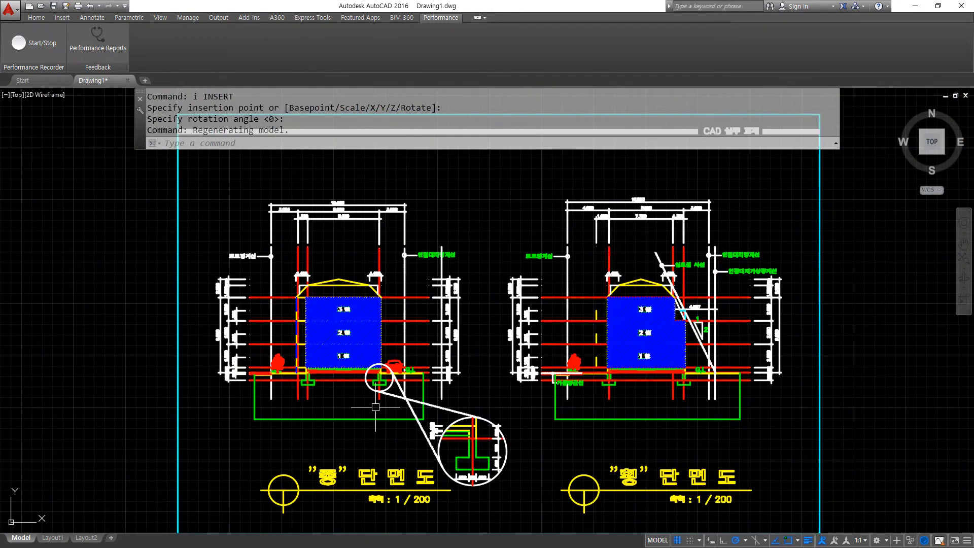
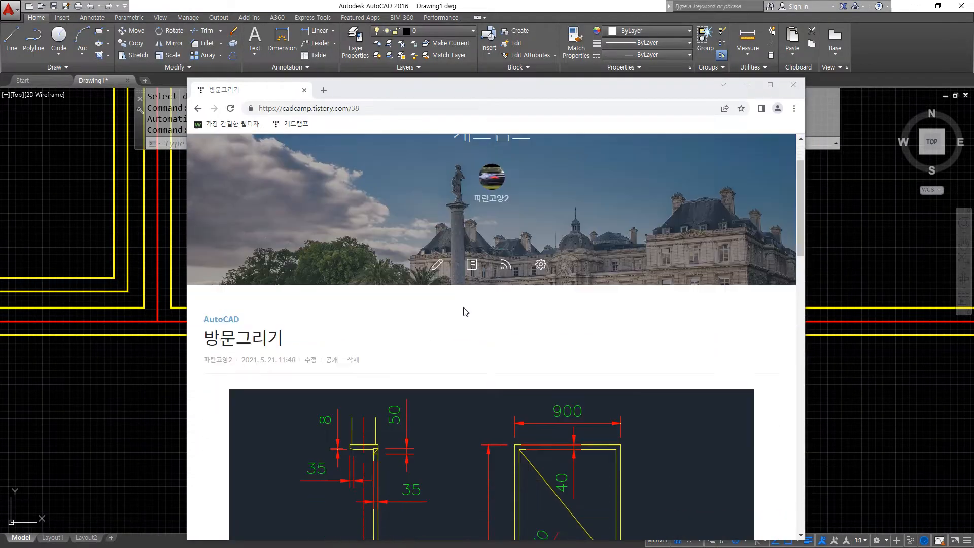
# Step: Examine the door elevation and its dimensions in the 방문그리기 reference drawing
pyautogui.scroll(-3, 463, 309)
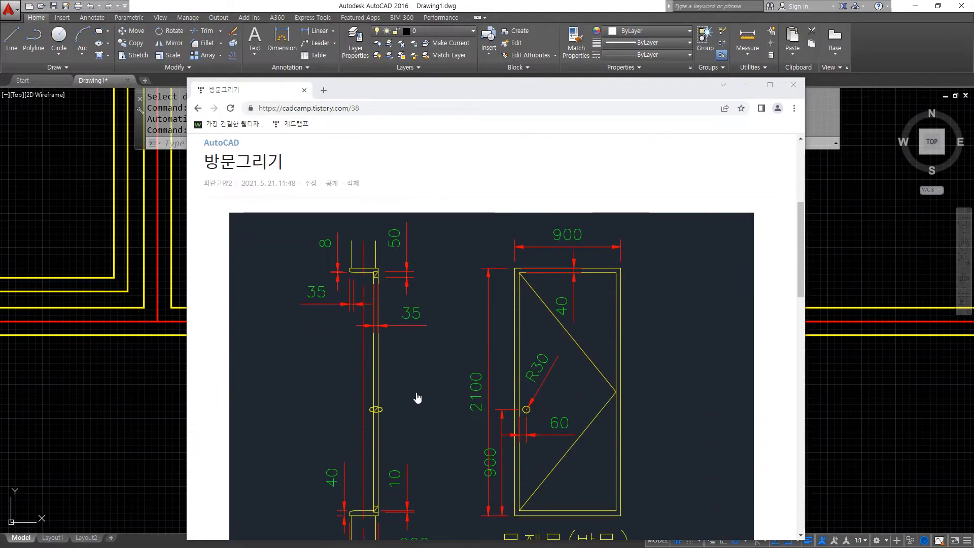
pyautogui.moveTo(573, 242)
pyautogui.mouseDown()
pyautogui.moveTo(541, 236)
pyautogui.moveTo(505, 501)
pyautogui.moveTo(709, 409)
pyautogui.moveTo(593, 246)
pyautogui.mouseUp()
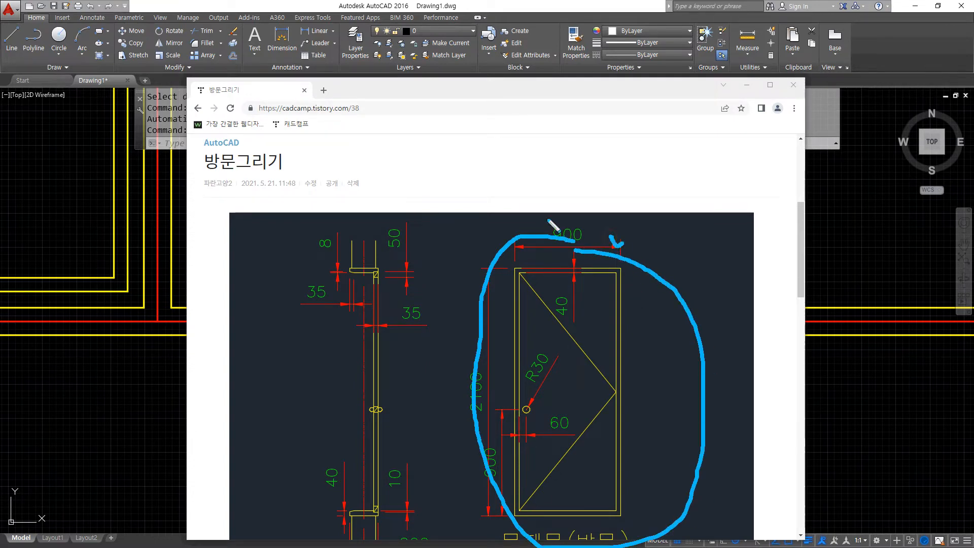
pyautogui.press('e')
pyautogui.moveTo(506, 188)
pyautogui.mouseDown()
pyautogui.moveTo(506, 205)
pyautogui.moveTo(602, 189)
pyautogui.moveTo(624, 210)
pyautogui.mouseUp()
pyautogui.moveTo(618, 132)
pyautogui.mouseDown()
pyautogui.moveTo(570, 137)
pyautogui.moveTo(531, 178)
pyautogui.mouseUp()
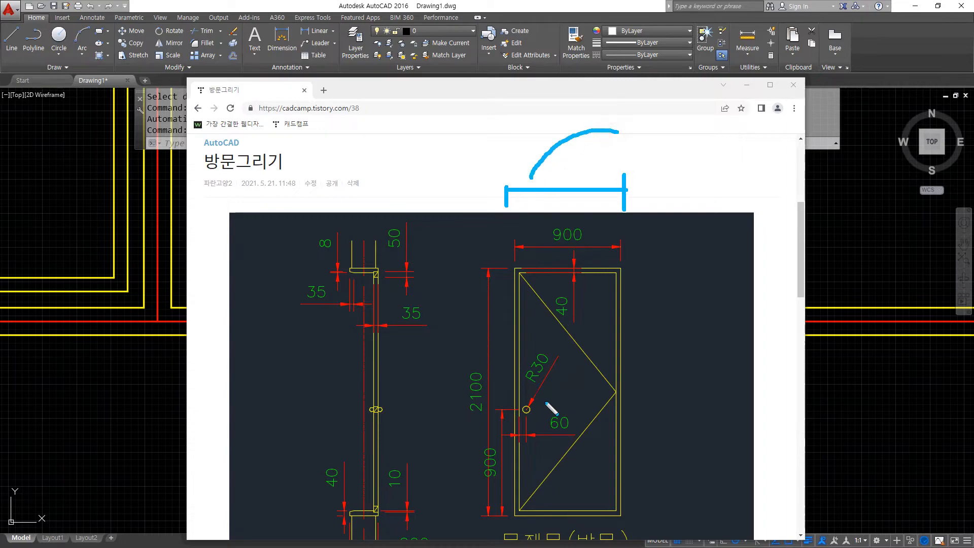
pyautogui.moveTo(463, 322)
pyautogui.mouseDown()
pyautogui.moveTo(667, 245)
pyautogui.moveTo(528, 402)
pyautogui.mouseUp()
pyautogui.press('e')
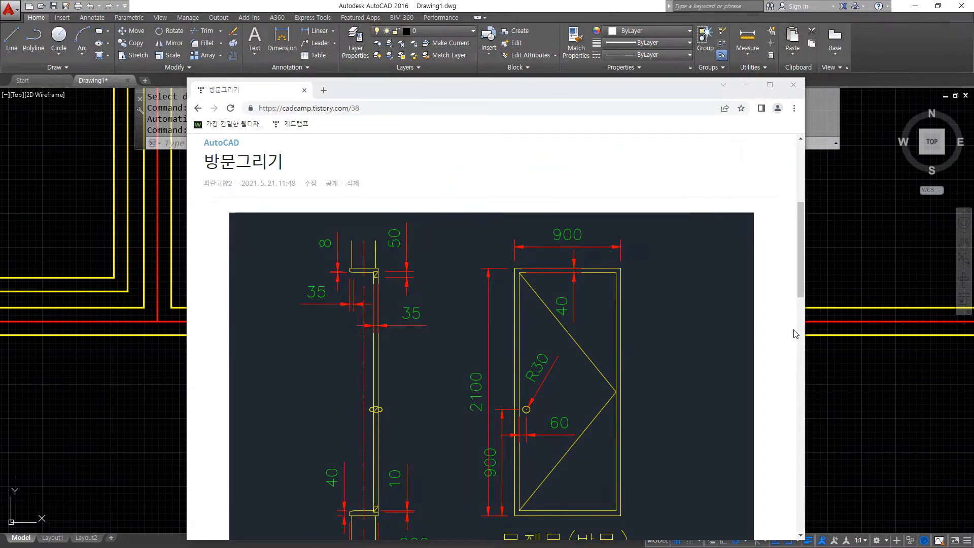
# Step: Switch to AutoCAD and draw a 900 by 2100 rectangle in the empty area beside the floor plan as the door's outer frame
pyautogui.click(838, 381)
pyautogui.scroll(-3, 523, 336)
pyautogui.scroll(5, 483, 315)
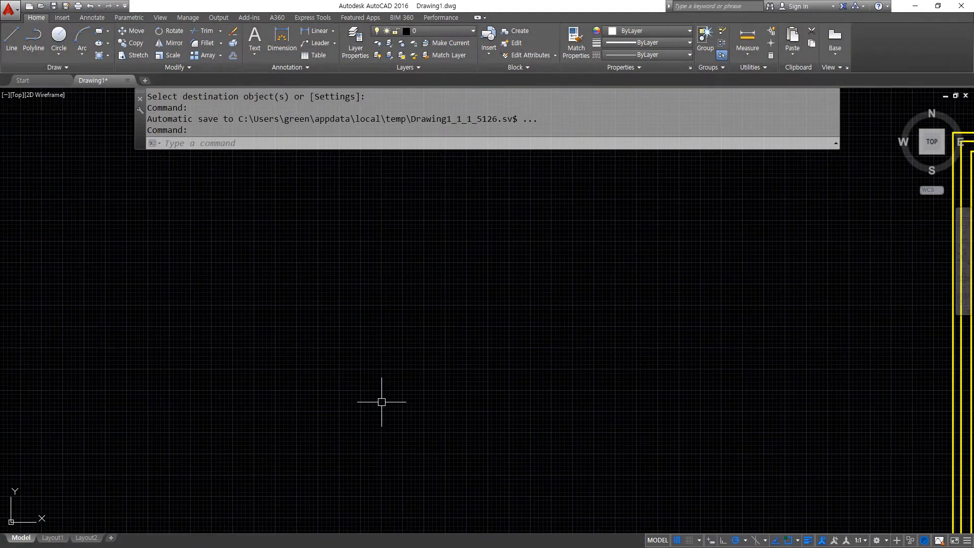
pyautogui.write('rec')
pyautogui.press('Return')
pyautogui.click(342, 442)
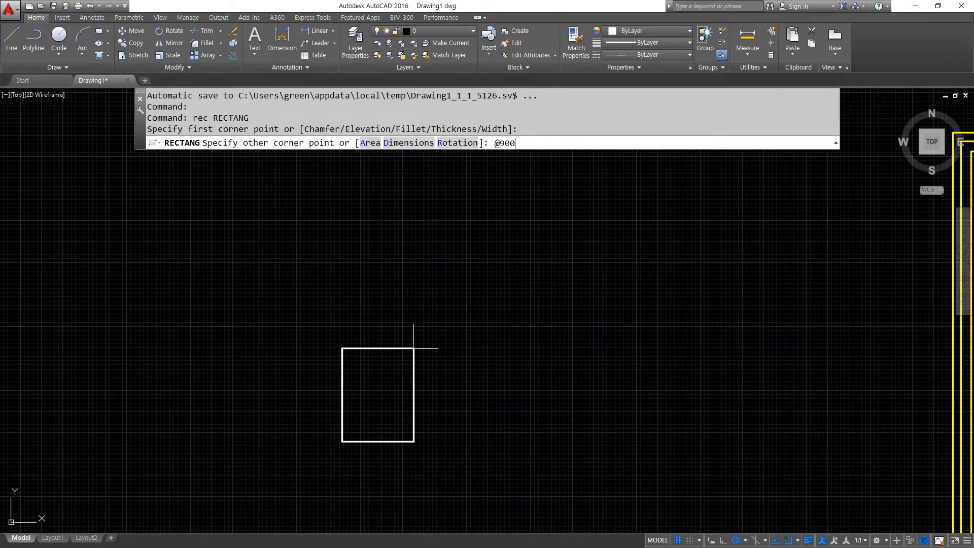
pyautogui.write('@900,2100')
pyautogui.press('Return')
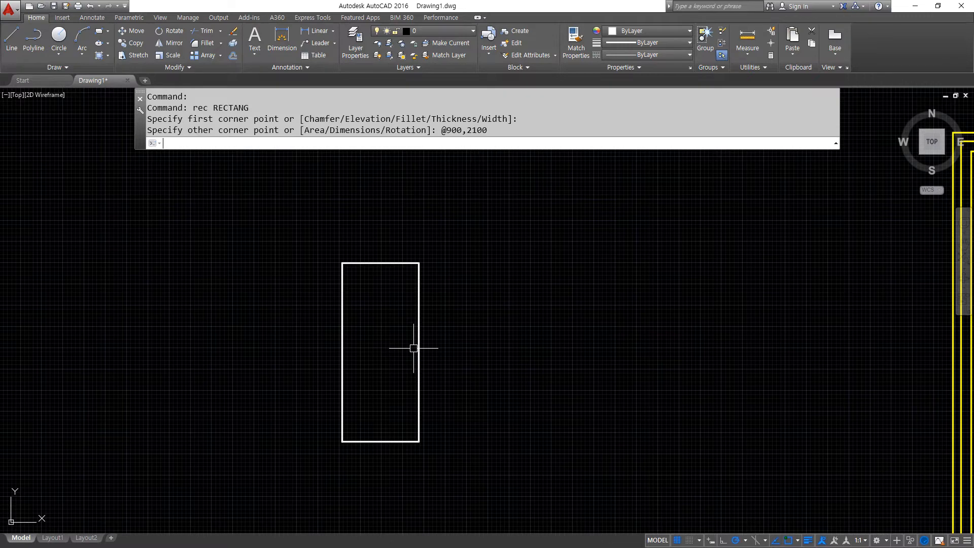
# Step: Offset the door rectangle 40 inward to form the inner frame
pyautogui.scroll(2, 392, 356)
pyautogui.write('o')
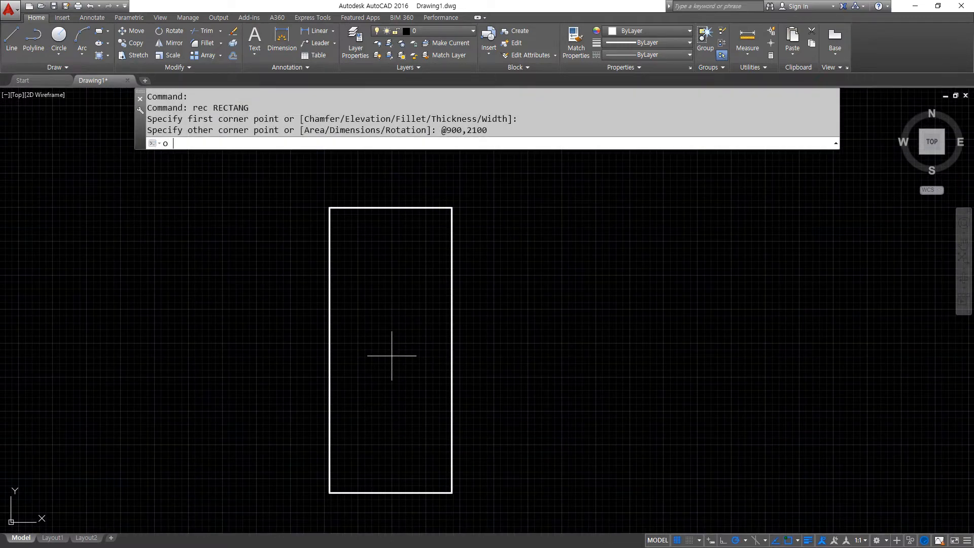
pyautogui.press('Return')
pyautogui.press('Return')
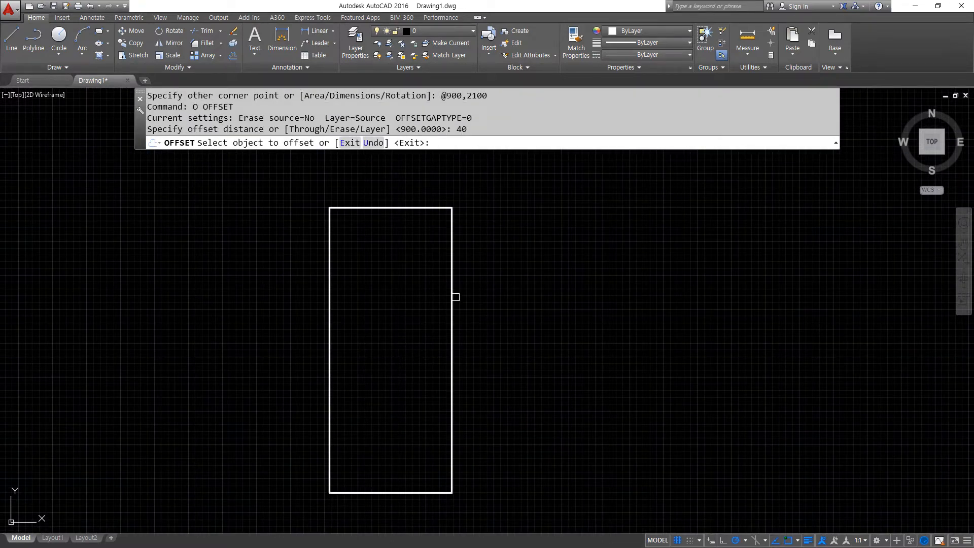
pyautogui.click(455, 297)
pyautogui.click(391, 337)
pyautogui.press('Return')
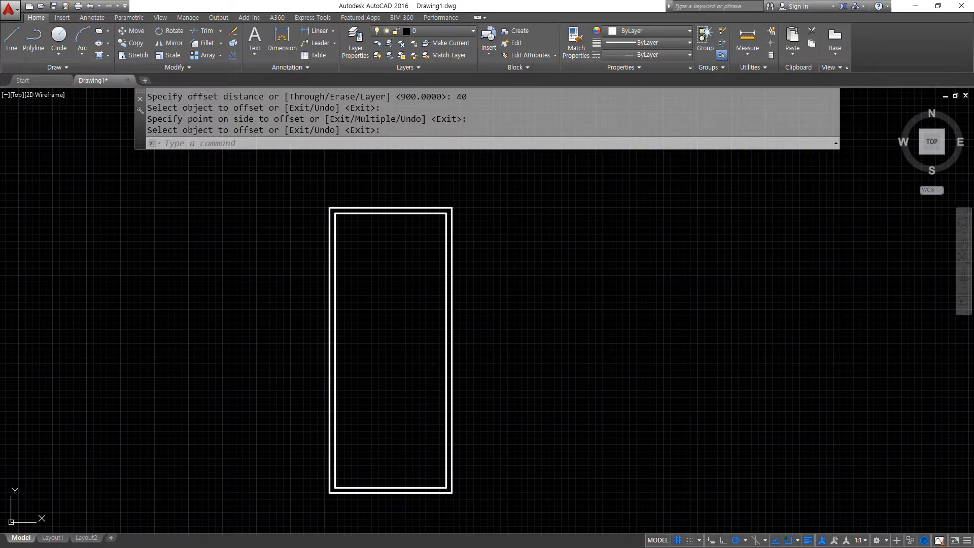
pyautogui.moveTo(464, 345)
pyautogui.mouseDown()
pyautogui.moveTo(457, 327)
pyautogui.moveTo(460, 349)
pyautogui.mouseUp()
pyautogui.moveTo(357, 358); pyautogui.dragTo(341, 343)
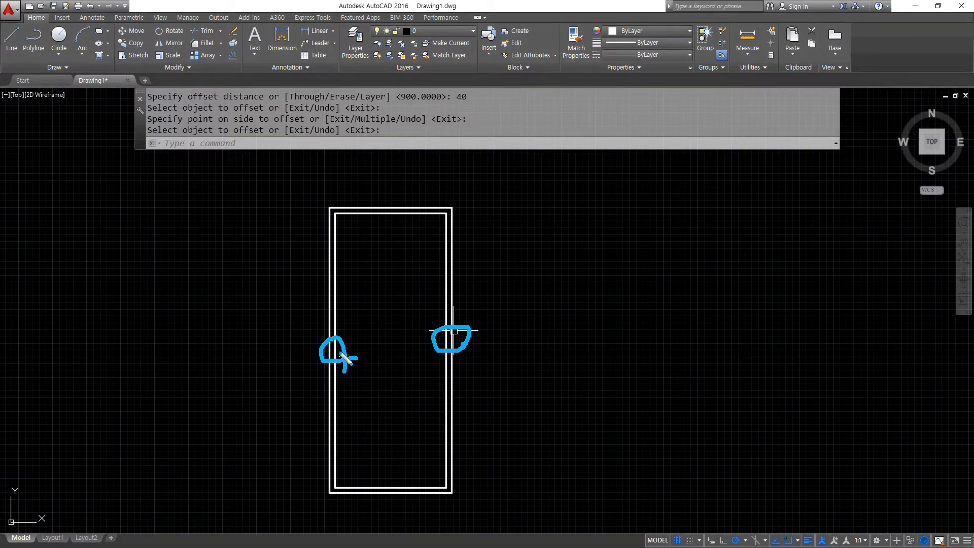
pyautogui.press('Escape')
# Step: Draw the door-swing lines from the inner frame's upper-left corner to its right side's midpoint and back to its lower-left corner
pyautogui.write('l')
pyautogui.press('Return')
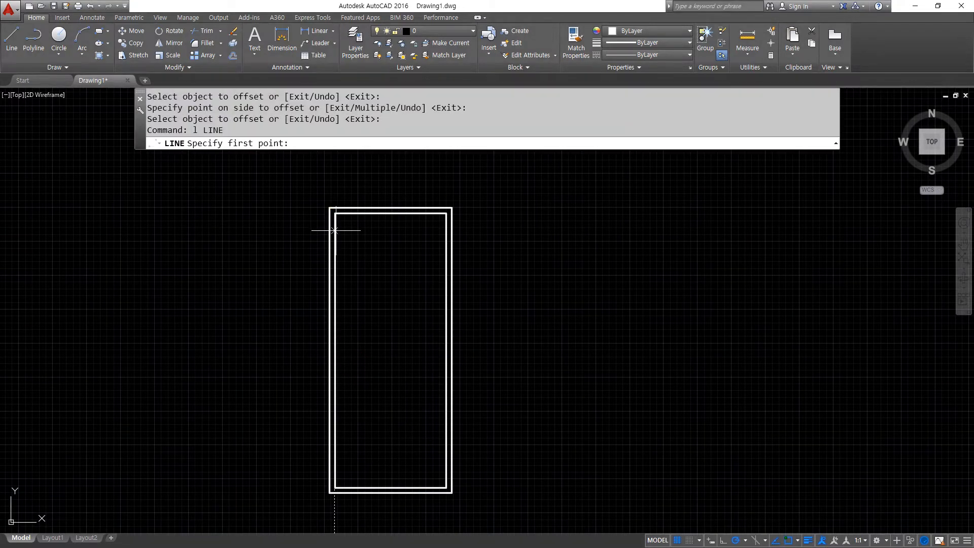
pyautogui.click(334, 228)
pyautogui.click(446, 350)
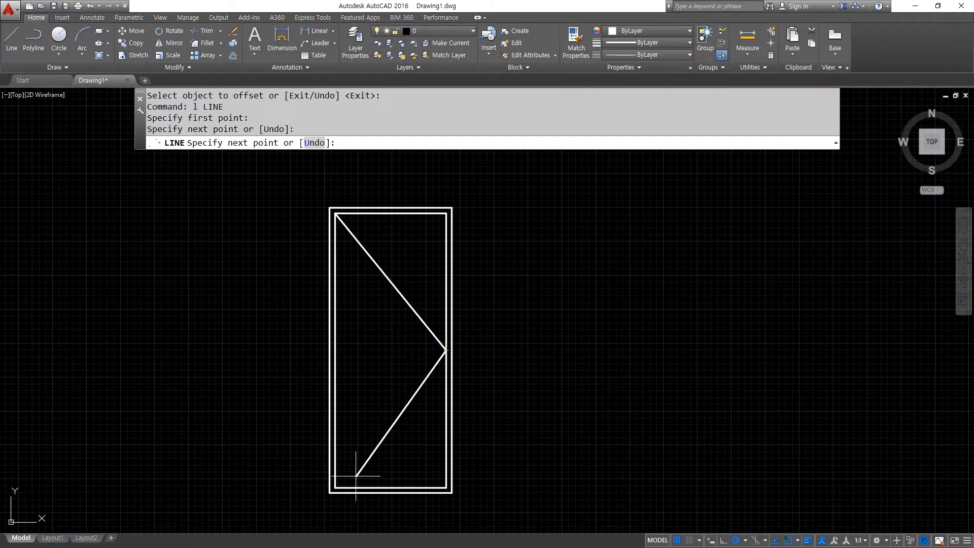
pyautogui.click(335, 487)
pyautogui.press('Return')
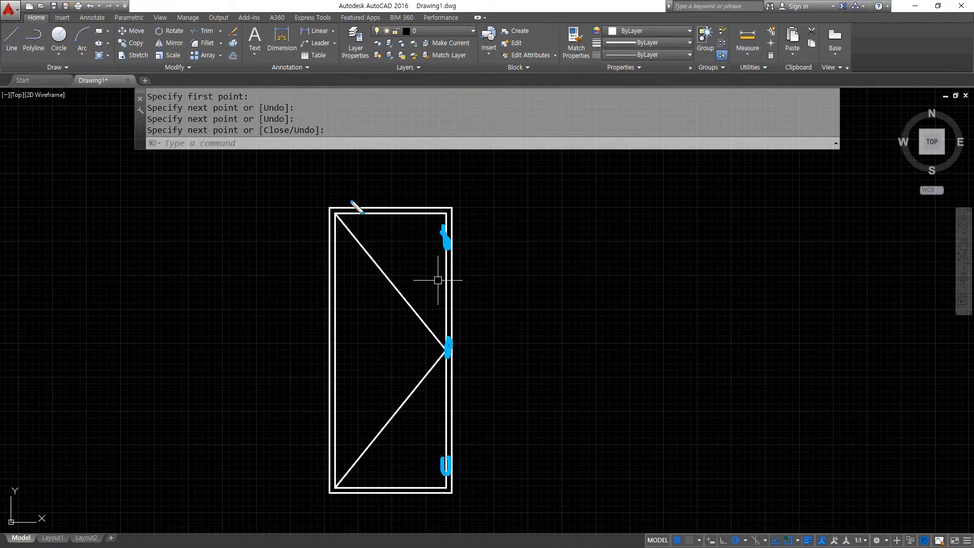
pyautogui.moveTo(341, 231)
pyautogui.mouseDown()
pyautogui.moveTo(374, 180)
pyautogui.moveTo(352, 203)
pyautogui.moveTo(389, 325)
pyautogui.moveTo(377, 327)
pyautogui.mouseUp()
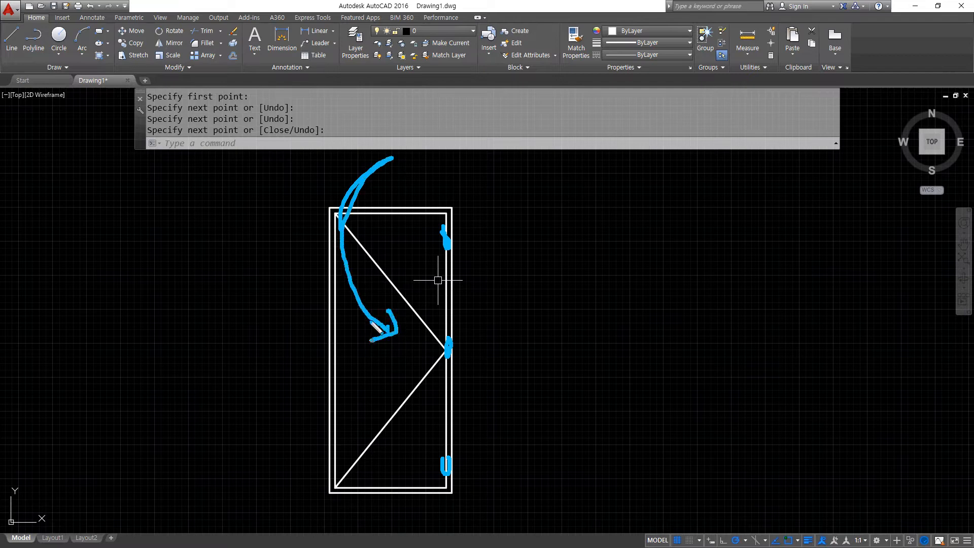
pyautogui.moveTo(379, 163); pyautogui.dragTo(375, 207)
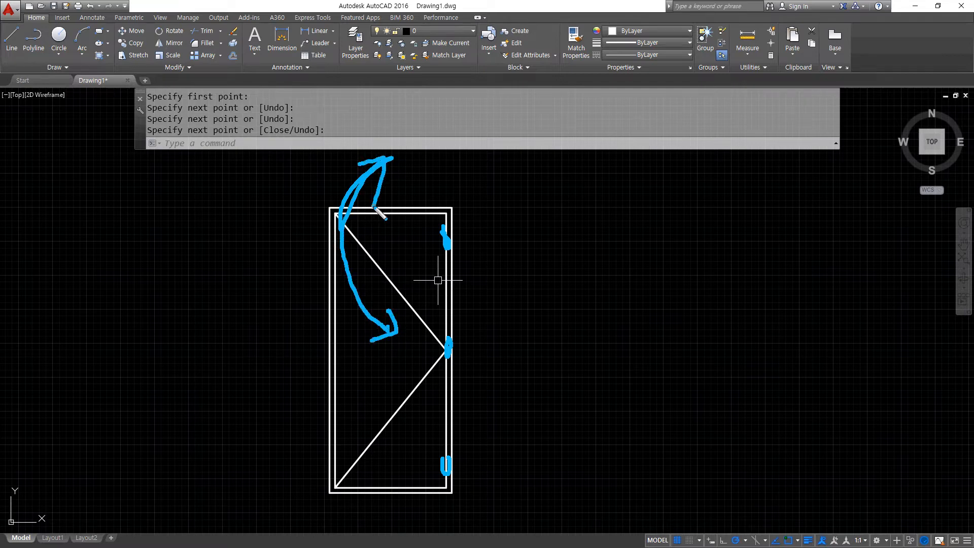
pyautogui.moveTo(386, 313); pyautogui.dragTo(404, 321)
pyautogui.press('e')
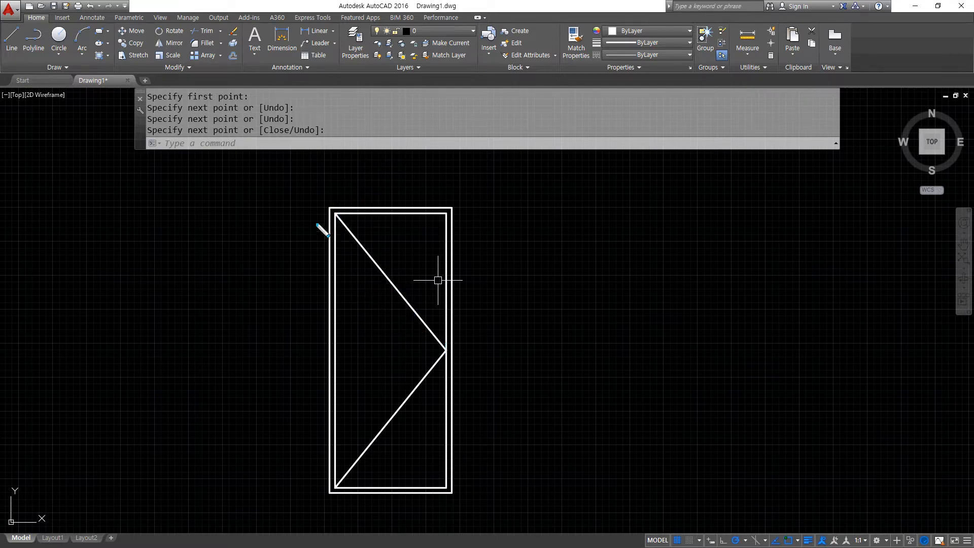
pyautogui.moveTo(336, 227)
pyautogui.mouseDown()
pyautogui.moveTo(328, 206)
pyautogui.moveTo(331, 230)
pyautogui.mouseUp()
pyautogui.moveTo(341, 472); pyautogui.dragTo(345, 487)
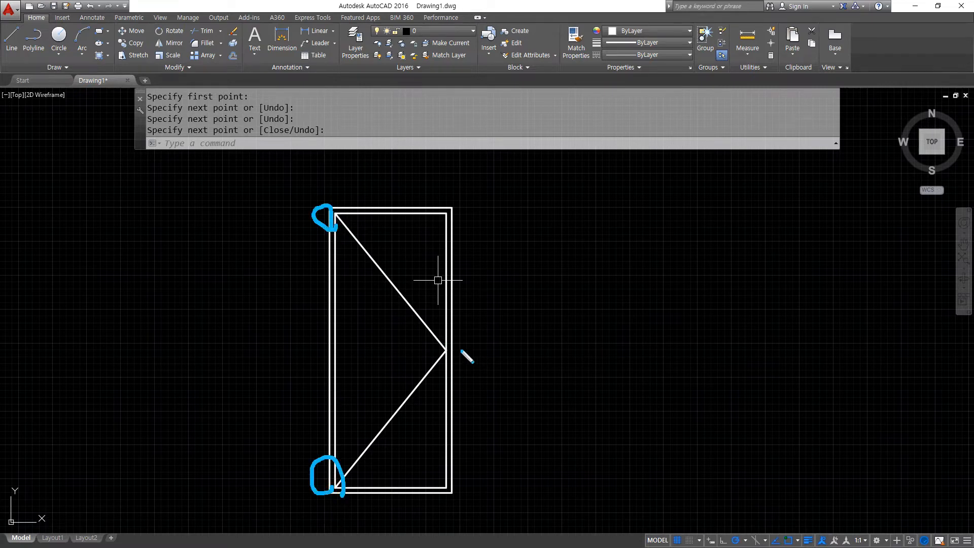
pyautogui.moveTo(462, 351); pyautogui.dragTo(455, 355)
pyautogui.press('Escape')
# Step: Move the two diagonal door-swing lines to the CEN layer
pyautogui.click(421, 262)
pyautogui.click(389, 404)
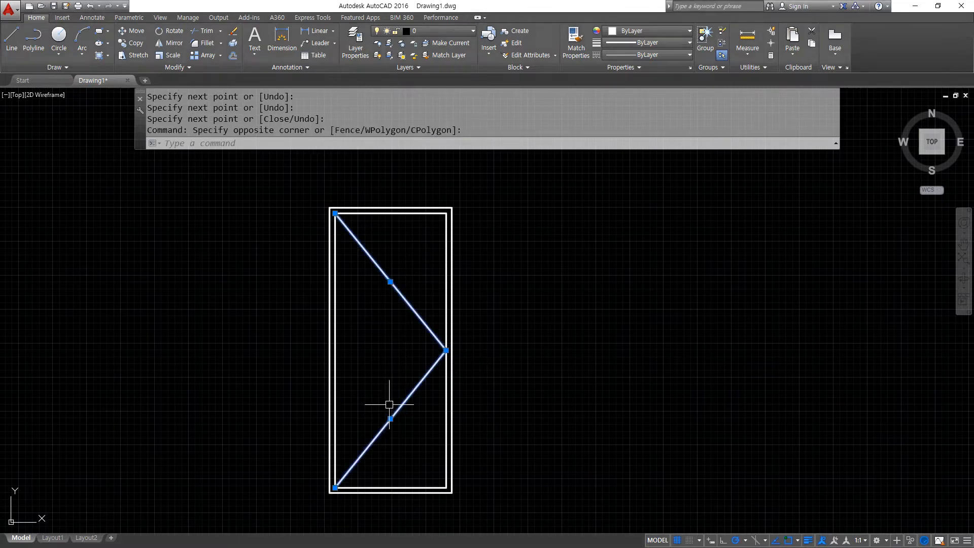
pyautogui.click(451, 35)
pyautogui.click(447, 54)
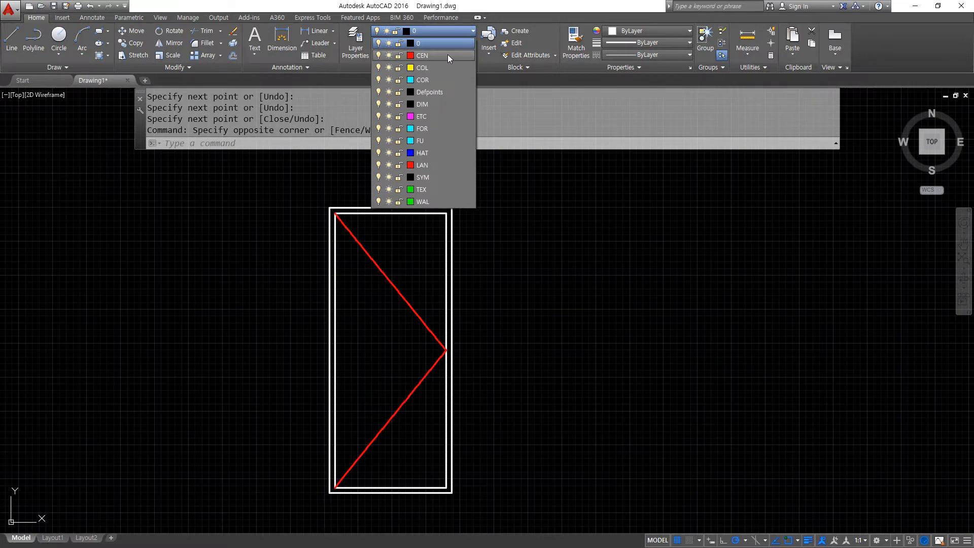
pyautogui.press('Escape')
pyautogui.press('Escape')
# Step: Try global linetype scale factors of 20 and 30 for the door-swing lines
pyautogui.write('lts')
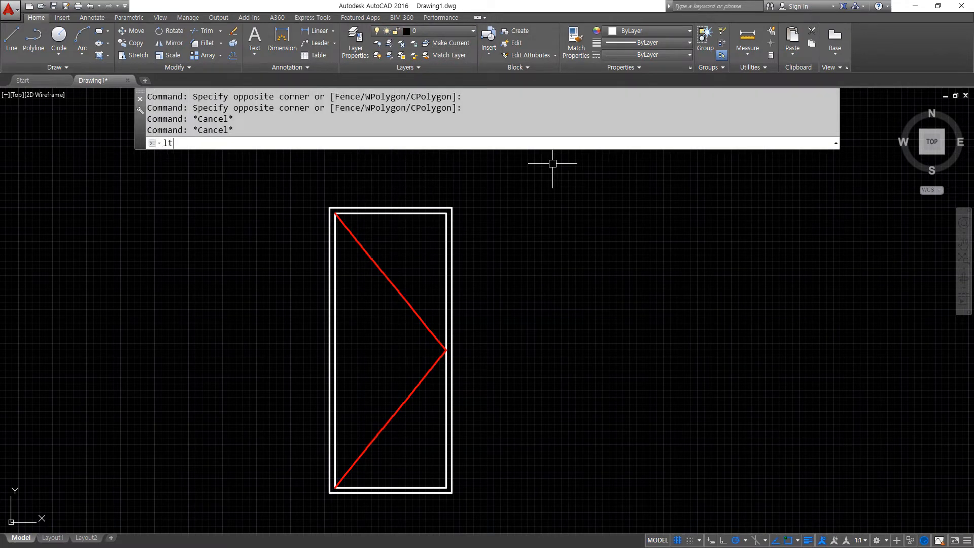
pyautogui.press('Return')
pyautogui.write('20')
pyautogui.press('Return')
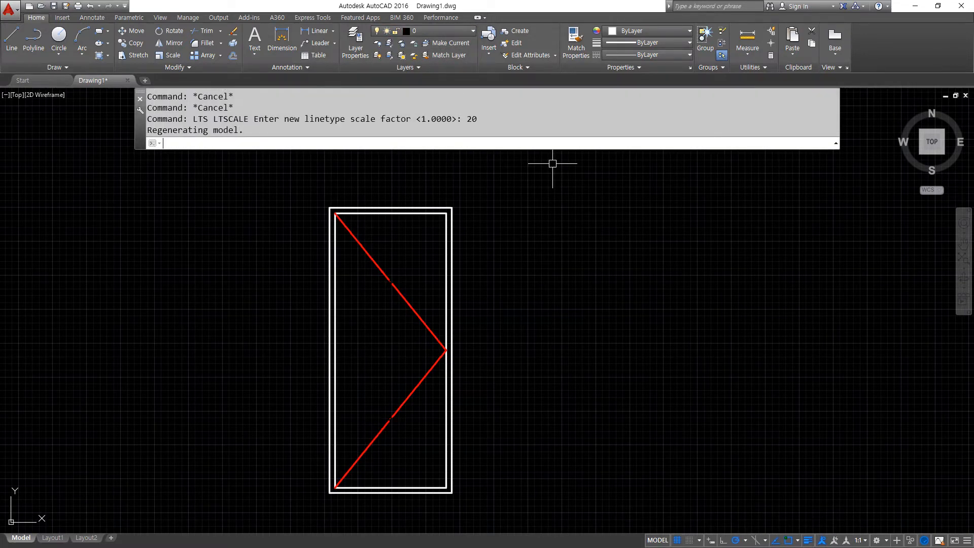
pyautogui.press('Return')
pyautogui.press('Return')
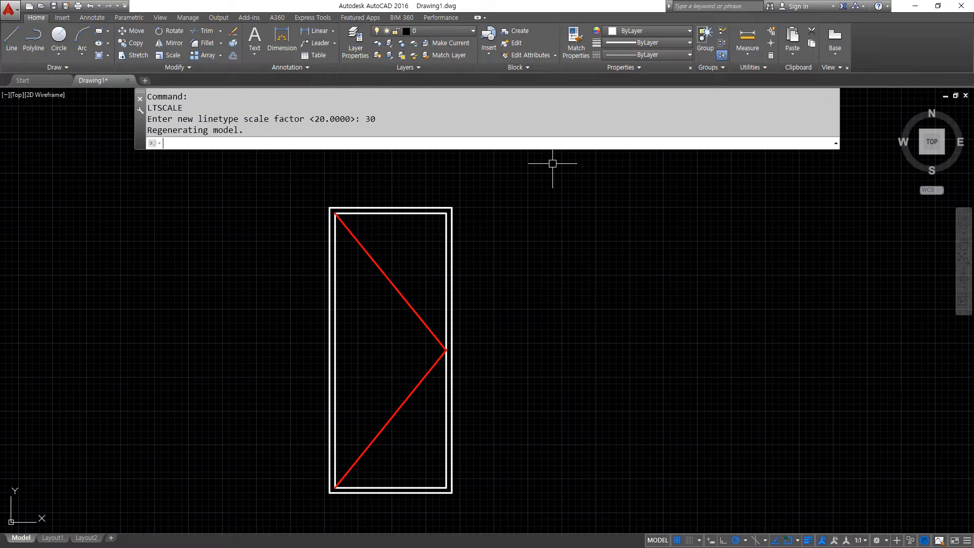
# Step: Reassign both diagonal door-swing lines to the CEN layer
pyautogui.click(411, 252)
pyautogui.click(366, 417)
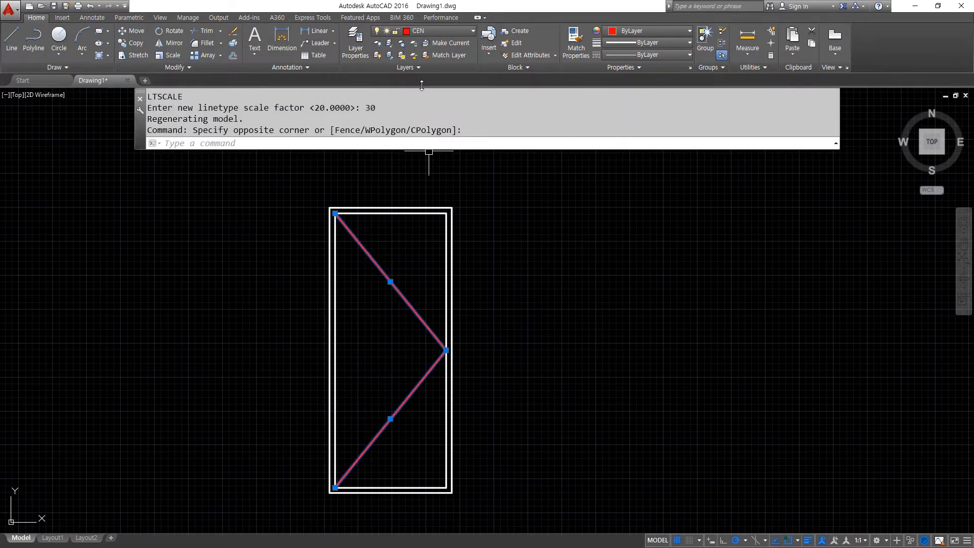
pyautogui.click(428, 31)
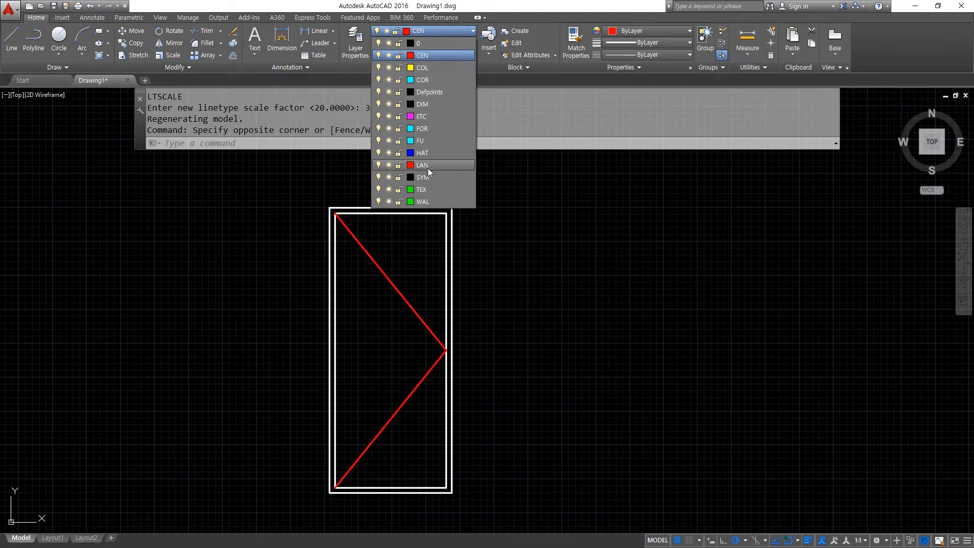
pyautogui.click(426, 55)
pyautogui.press('Escape')
pyautogui.press('Escape')
# Step: Try a global linetype scale factor of 5, and set it to 10
pyautogui.write('lts')
pyautogui.press('Return')
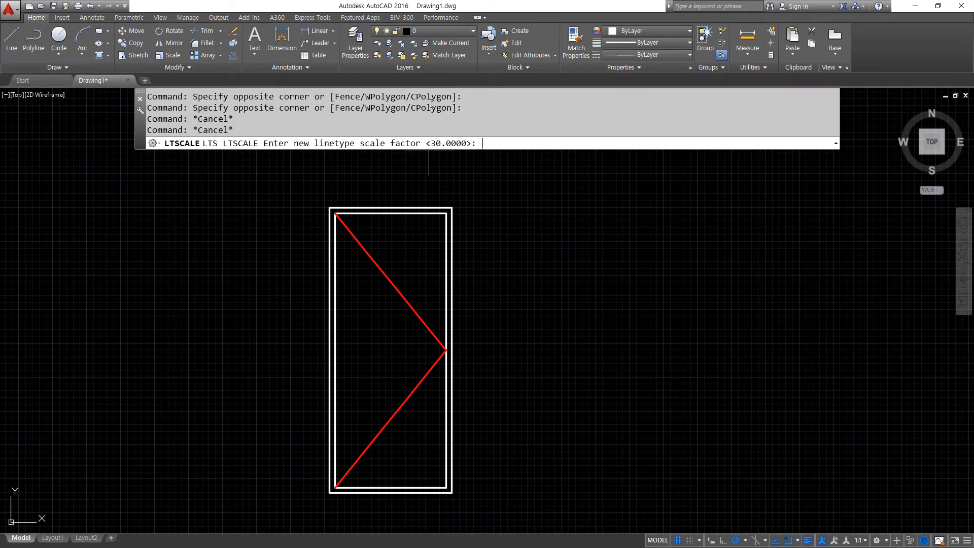
pyautogui.press('Return')
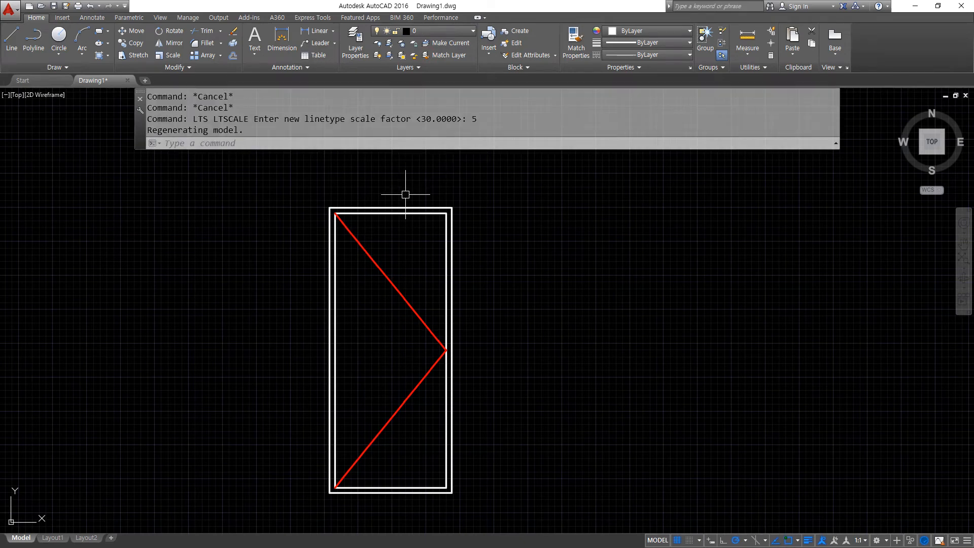
pyautogui.press('Return')
pyautogui.write('10')
pyautogui.press('Return')
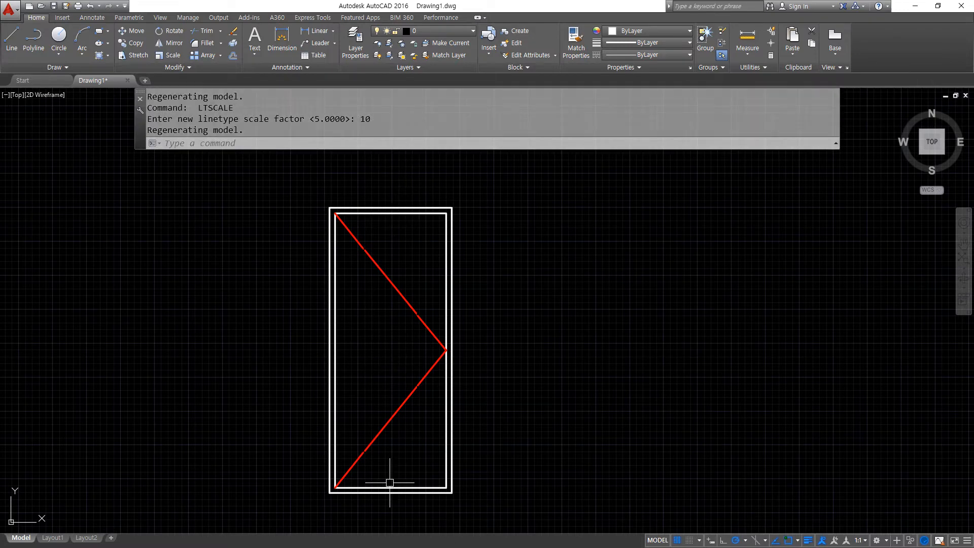
# Step: Explode the outer and inner door frame rectangles into separate lines
pyautogui.scroll(4, 386, 492)
pyautogui.write('x')
pyautogui.press('Return')
pyautogui.click(413, 504)
pyautogui.click(409, 441)
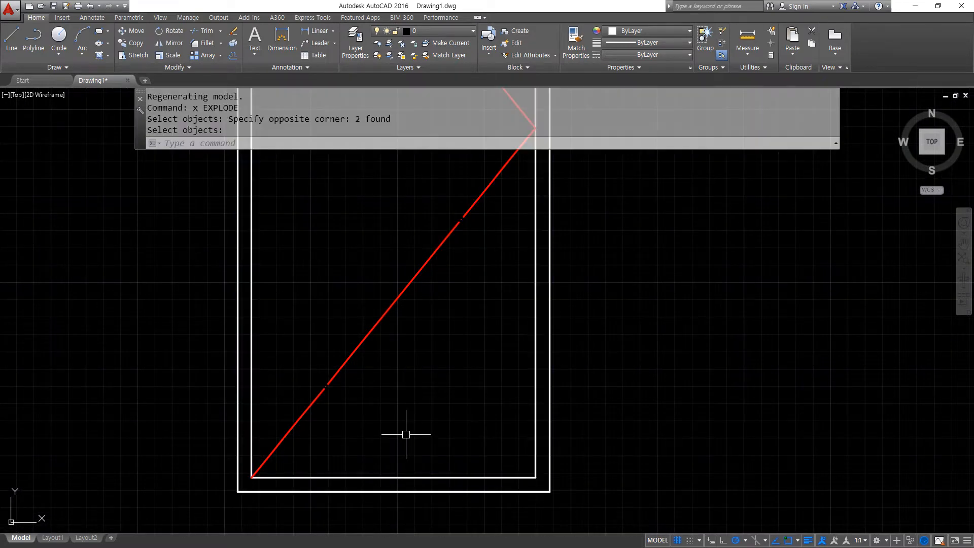
# Step: Offset the outer frame's bottom edge 900 upward to mark the door handle height
pyautogui.write('o')
pyautogui.press('Return')
pyautogui.write('900')
pyautogui.press('Return')
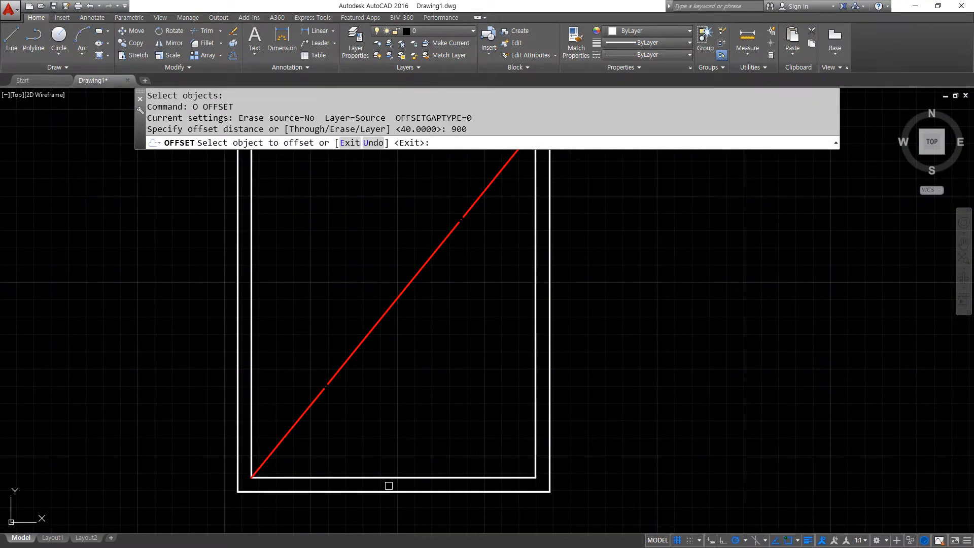
pyautogui.click(389, 492)
pyautogui.click(357, 282)
pyautogui.press('Return')
# Step: Start an offset of 50 near where the 900-high line crosses the inner frame's left edge
pyautogui.moveTo(259, 212); pyautogui.dragTo(258, 214, button='middle')
pyautogui.scroll(2, 255, 261)
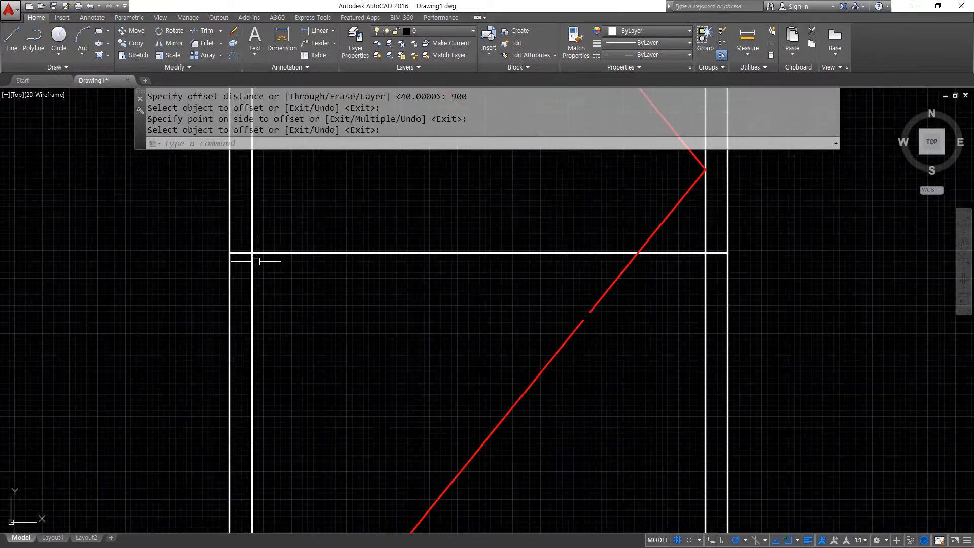
pyautogui.write('o')
pyautogui.press('Return')
pyautogui.write('50')
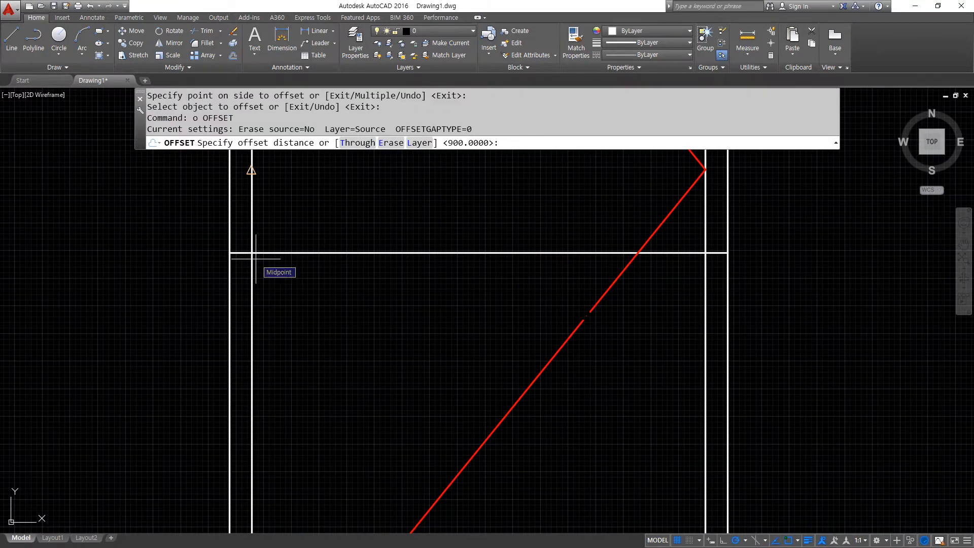
# Step: Offset the door's inner left frame line 50 units to the right
pyautogui.press('Return')
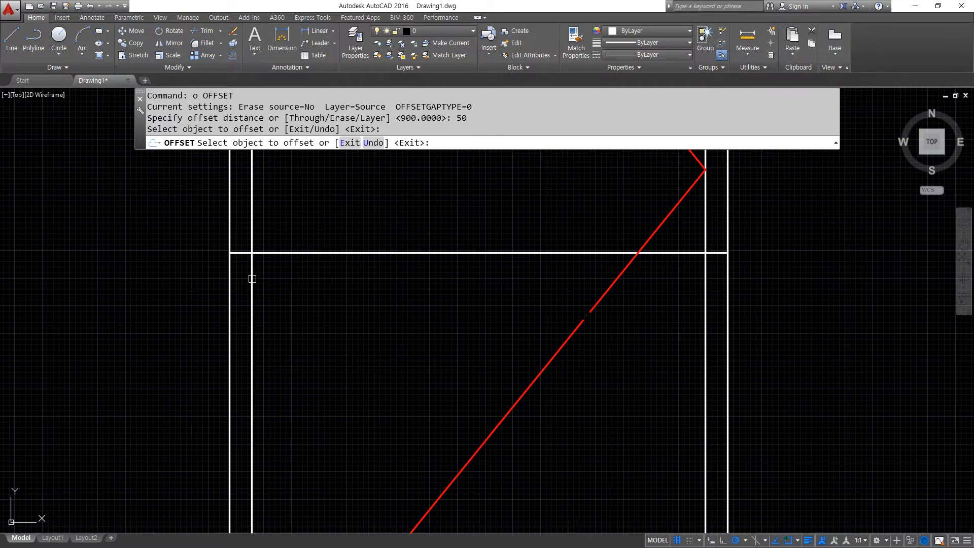
pyautogui.click(252, 278)
pyautogui.click(291, 269)
pyautogui.press('Return')
# Step: Draw a circle of radius 30 centred where the offset line crosses the horizontal line
pyautogui.write('c')
pyautogui.press('Return')
pyautogui.click(279, 252)
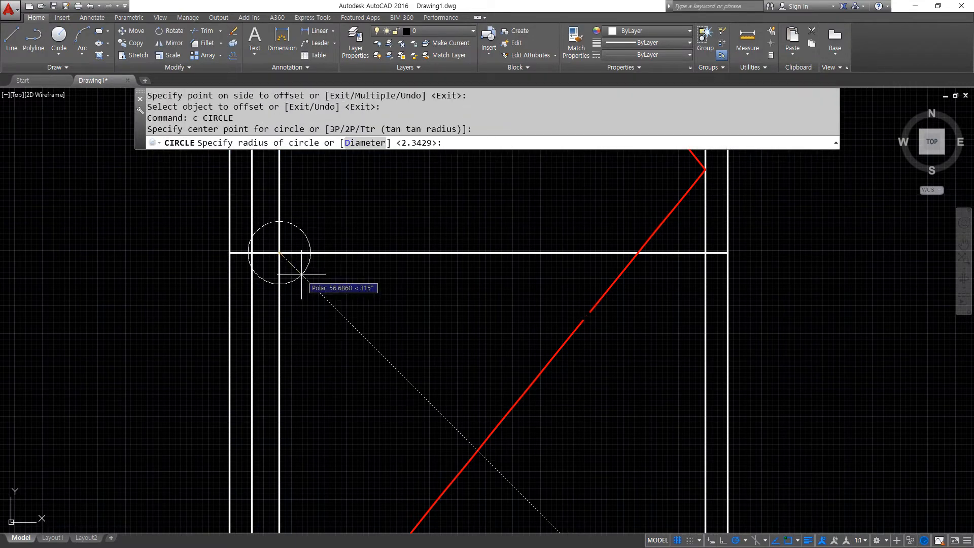
pyautogui.write('30')
pyautogui.press('Return')
# Step: Match the properties of the red diagonal line onto the two lines crossing inside the circle
pyautogui.scroll(2, 299, 270)
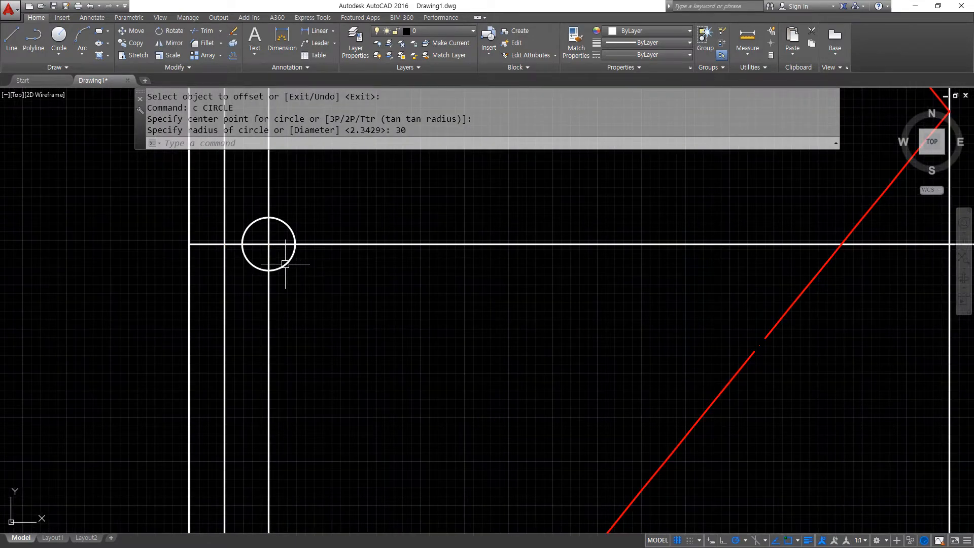
pyautogui.write('ma')
pyautogui.press('Return')
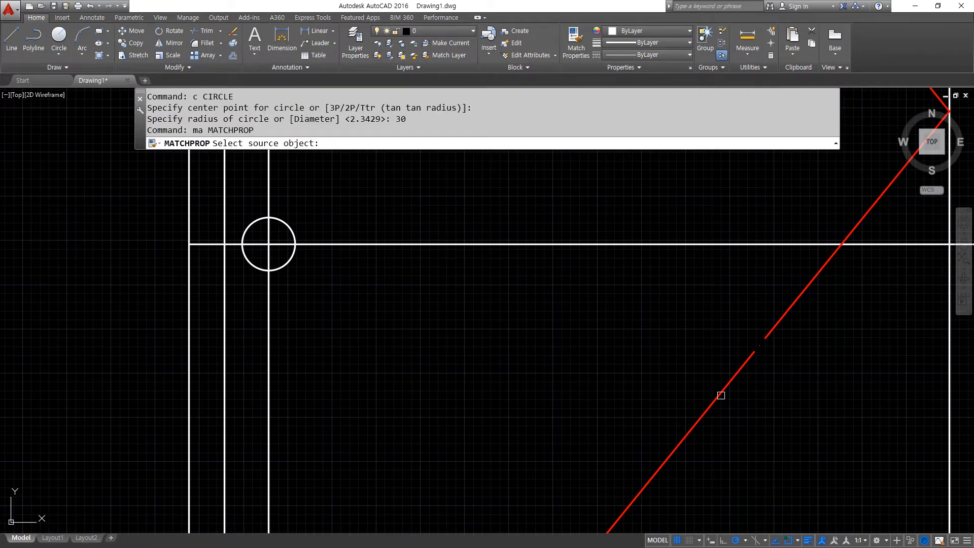
pyautogui.click(721, 395)
pyautogui.click(282, 250)
pyautogui.click(263, 235)
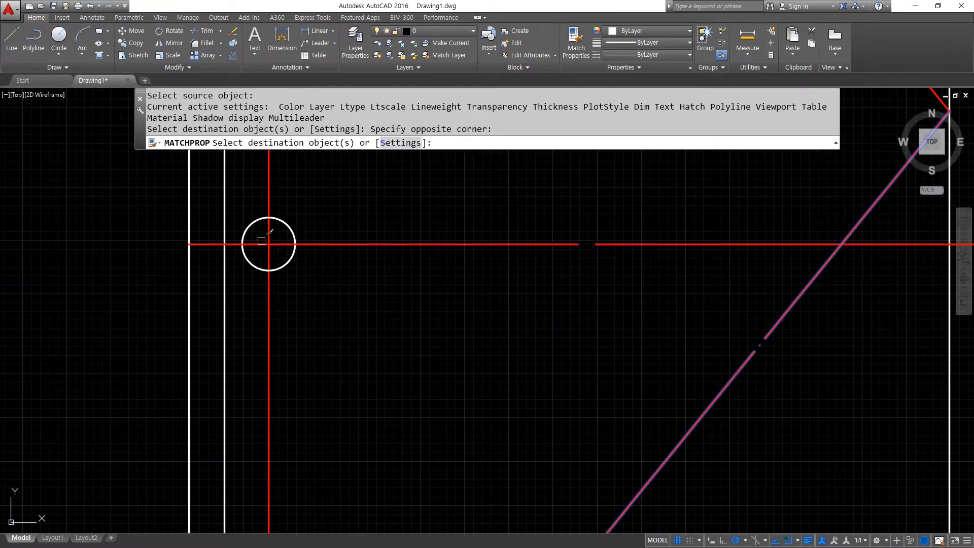
pyautogui.press('Return')
# Step: Trim both crossing lines back to the circle so only the parts inside it remain
pyautogui.write('tr')
pyautogui.press('Return')
pyautogui.click(284, 268)
pyautogui.press('Return')
pyautogui.click(407, 268)
pyautogui.click(376, 218)
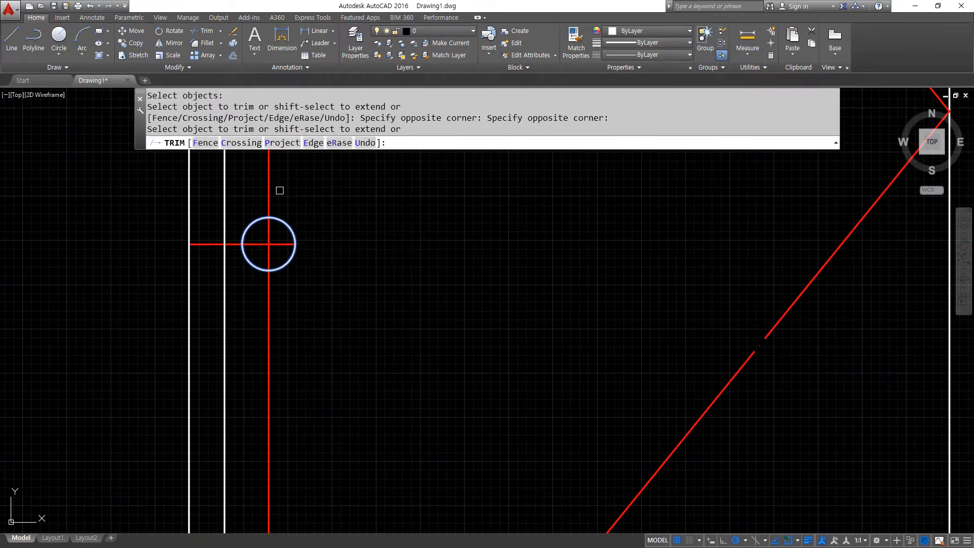
pyautogui.click(271, 189)
pyautogui.click(225, 234)
pyautogui.click(213, 244)
pyautogui.click(270, 302)
pyautogui.press('Return')
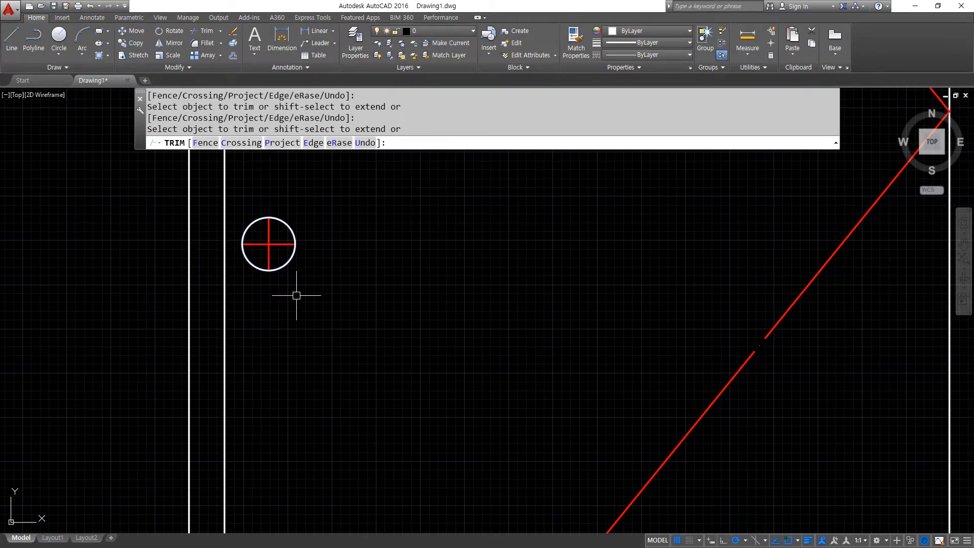
pyautogui.press('Return')
# Step: Lengthen both red centre lines of the circle by a delta of 100 at each end
pyautogui.write('len')
pyautogui.press('Return')
pyautogui.write('de')
pyautogui.press('Return')
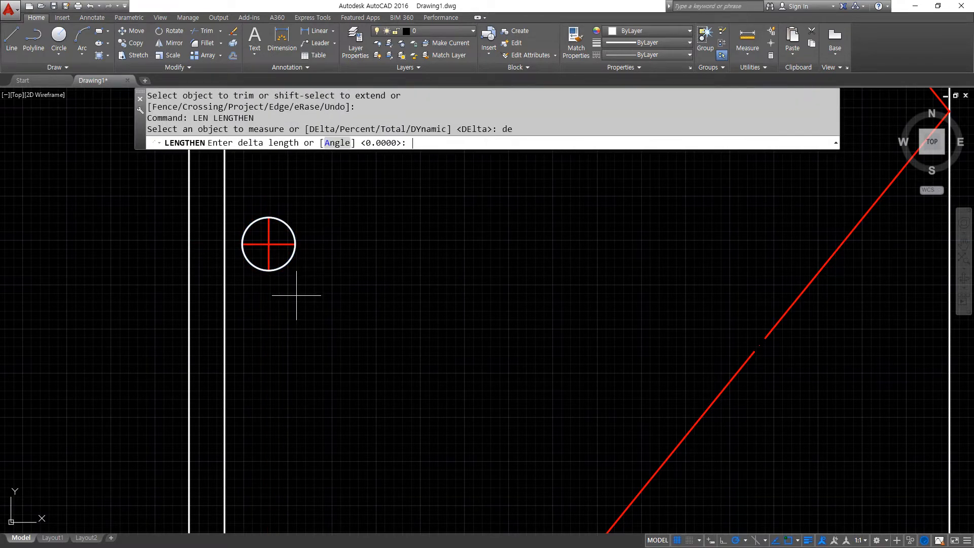
pyautogui.write('100')
pyautogui.press('Return')
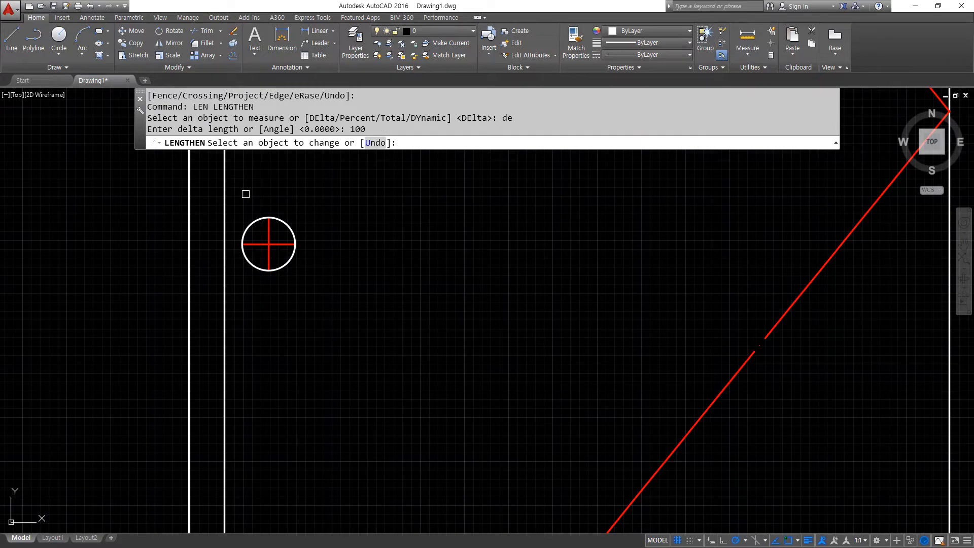
pyautogui.click(248, 227)
pyautogui.click(268, 231)
pyautogui.click(269, 258)
pyautogui.click(256, 244)
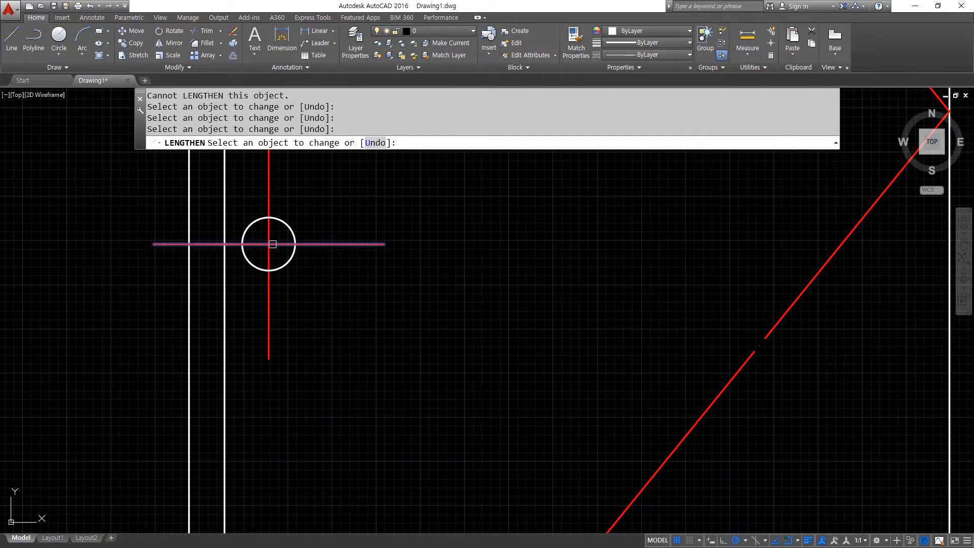
pyautogui.click(262, 244)
pyautogui.click(248, 258)
pyautogui.press('Return')
# Step: Draw a vertical line above the door elevation, aligned with the frame's outer left edge
pyautogui.scroll(-3, 268, 347)
pyautogui.scroll(-1, 377, 362)
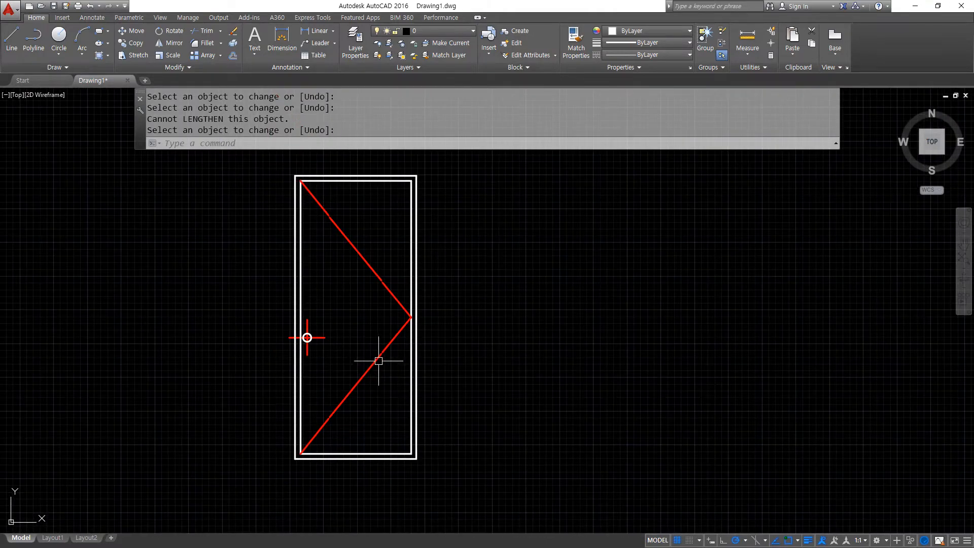
pyautogui.moveTo(372, 235); pyautogui.dragTo(355, 374, button='middle')
pyautogui.scroll(4, 309, 274)
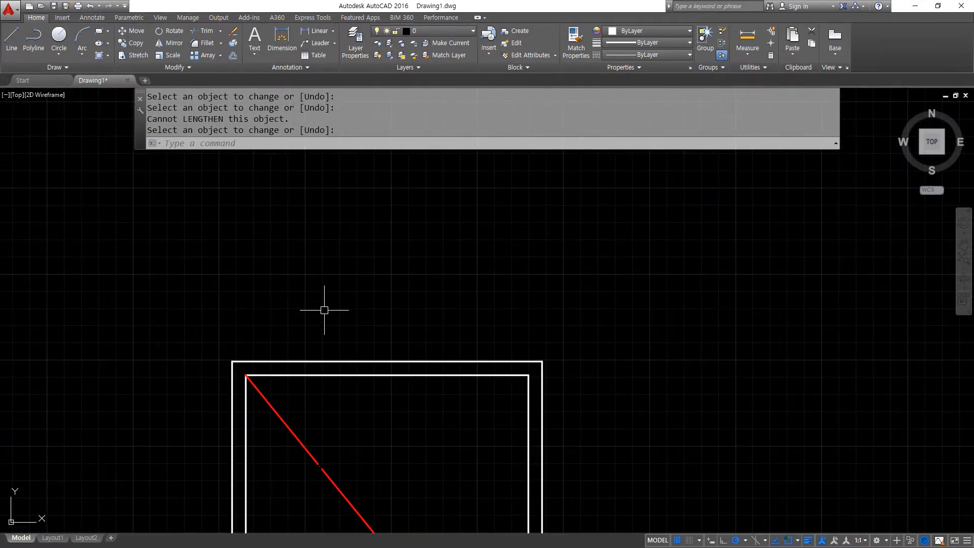
pyautogui.write('l')
pyautogui.press('Return')
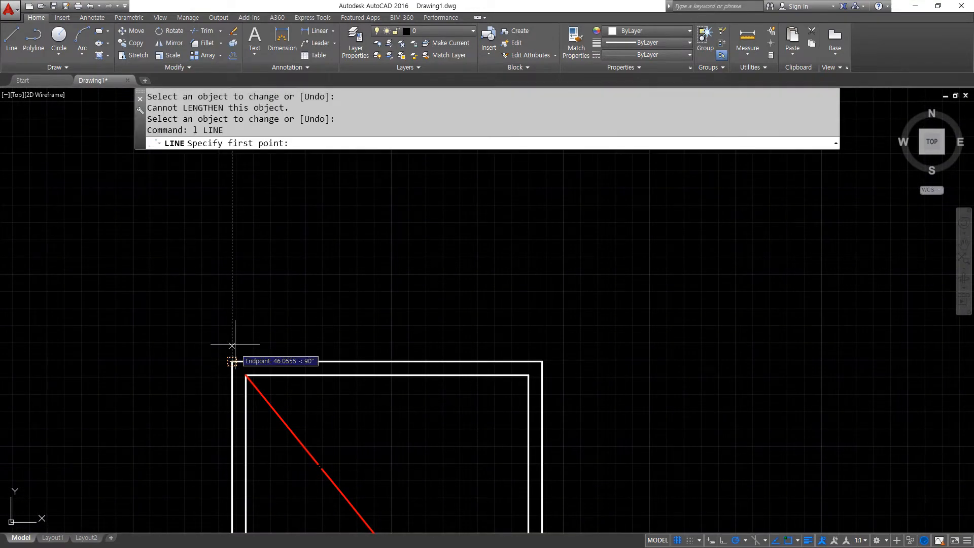
pyautogui.click(232, 321)
pyautogui.click(232, 167)
pyautogui.press('Return')
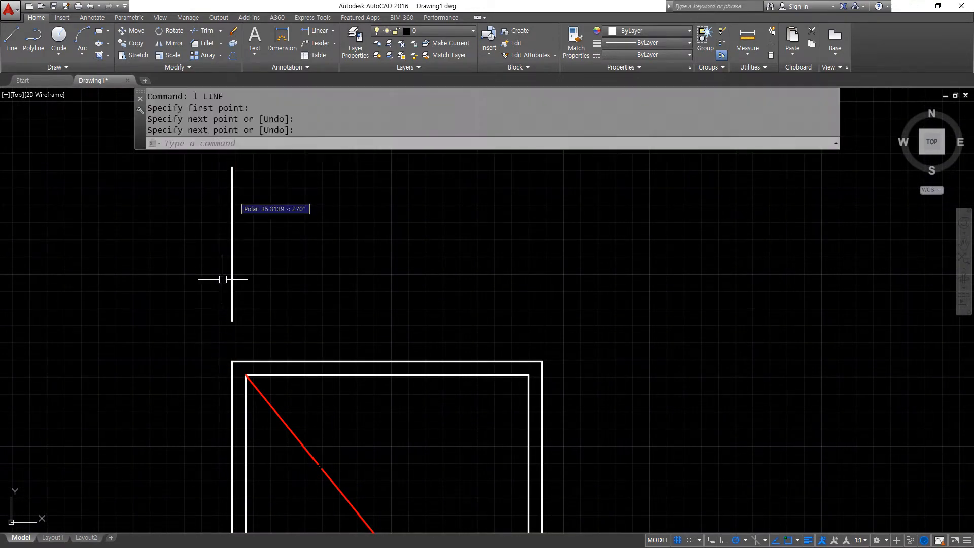
# Step: Draw a horizontal line across the vertical line, extending past both sides of the door's width
pyautogui.press('Return')
pyautogui.click(129, 276)
pyautogui.click(662, 276)
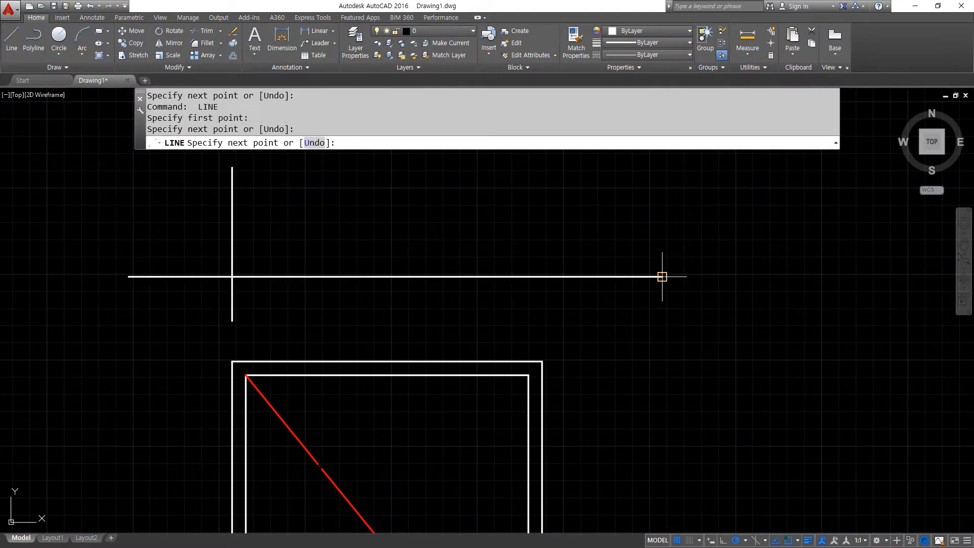
pyautogui.press('Return')
# Step: Offset the vertical line 900 units to the right to mark the door's overall width
pyautogui.write('o')
pyautogui.press('Return')
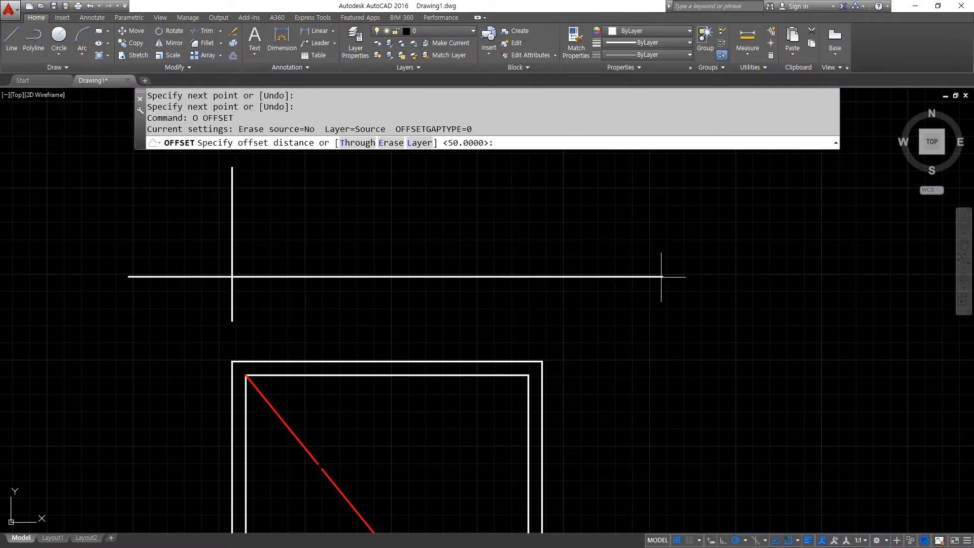
pyautogui.write('900')
pyautogui.press('Return')
pyautogui.click(233, 239)
pyautogui.click(372, 227)
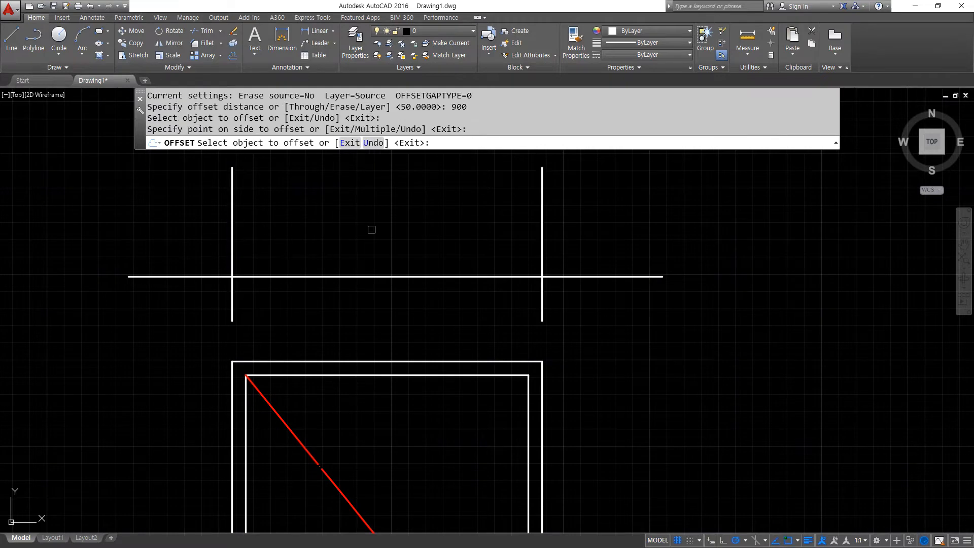
# Step: Offset the horizontal line 200 units upward to mark the wall thickness in plan
pyautogui.press('Return')
pyautogui.write('200')
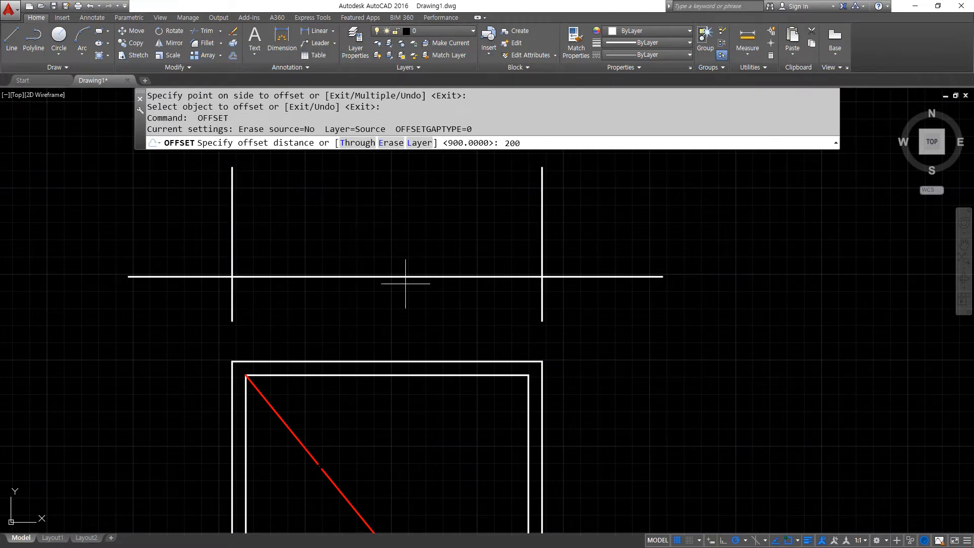
pyautogui.press('Return')
pyautogui.click(393, 277)
pyautogui.click(387, 244)
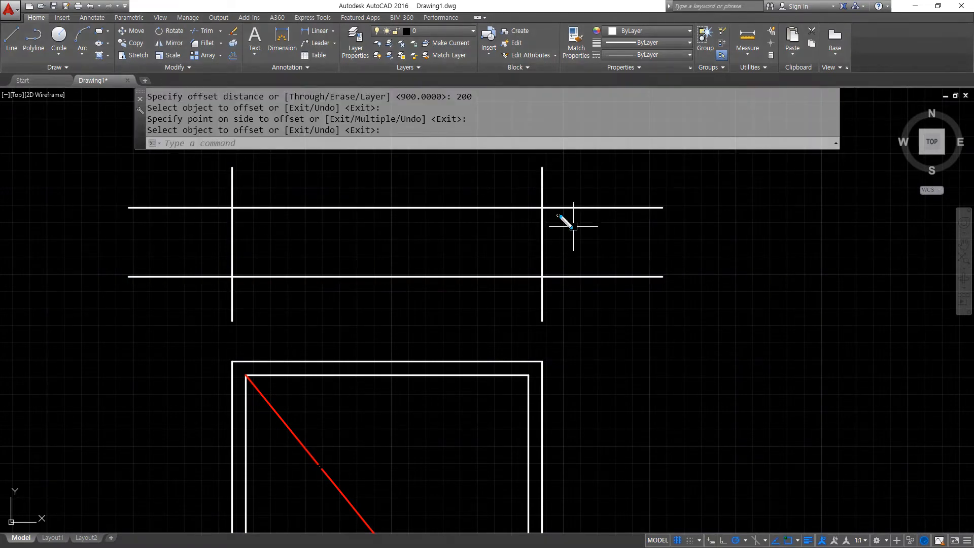
pyautogui.moveTo(579, 210); pyautogui.dragTo(607, 266)
pyautogui.moveTo(579, 229)
pyautogui.mouseDown()
pyautogui.moveTo(606, 215)
pyautogui.moveTo(666, 258)
pyautogui.mouseUp()
pyautogui.moveTo(679, 238)
pyautogui.mouseDown()
pyautogui.moveTo(675, 249)
pyautogui.moveTo(679, 237)
pyautogui.mouseUp()
pyautogui.moveTo(694, 235)
pyautogui.mouseDown()
pyautogui.moveTo(703, 237)
pyautogui.moveTo(697, 233)
pyautogui.mouseUp()
pyautogui.press('Escape')
# Step: Trim the overhanging ends of the horizontal and vertical lines to leave a closed rectangle above the door elevation
pyautogui.write('tr')
pyautogui.press('Return')
pyautogui.press('Return')
pyautogui.click(680, 300)
pyautogui.click(622, 188)
pyautogui.click(588, 324)
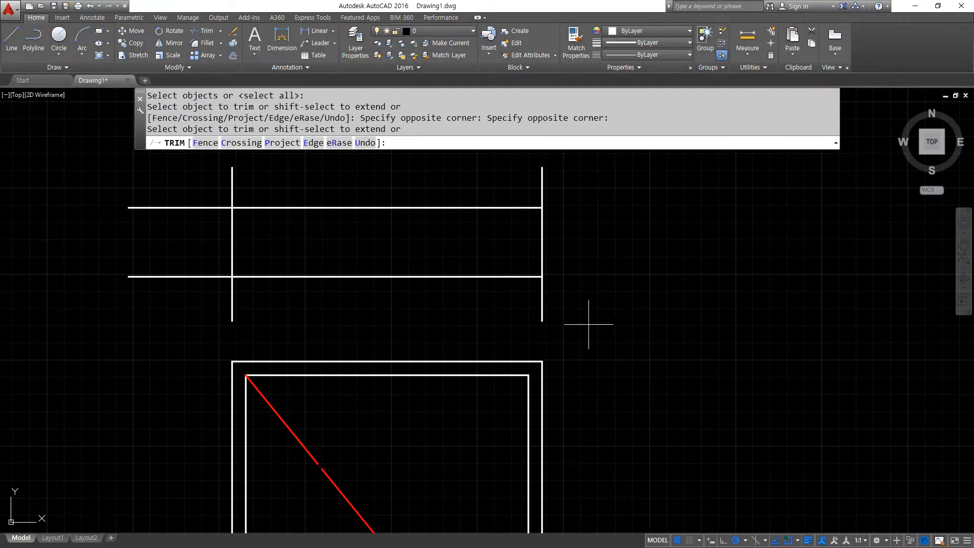
pyautogui.click(213, 322)
pyautogui.click(202, 316)
pyautogui.click(150, 192)
pyautogui.click(176, 178)
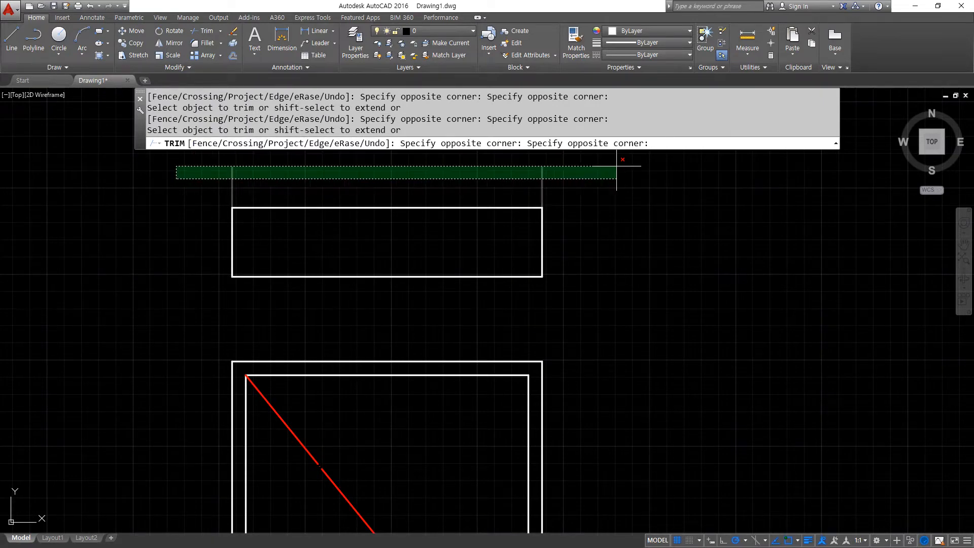
pyautogui.click(620, 152)
pyautogui.press('Return')
# Step: Offset the rectangle's left and right sides 40 units inward to form the frame jambs
pyautogui.write('o')
pyautogui.press('Return')
pyautogui.write('4')
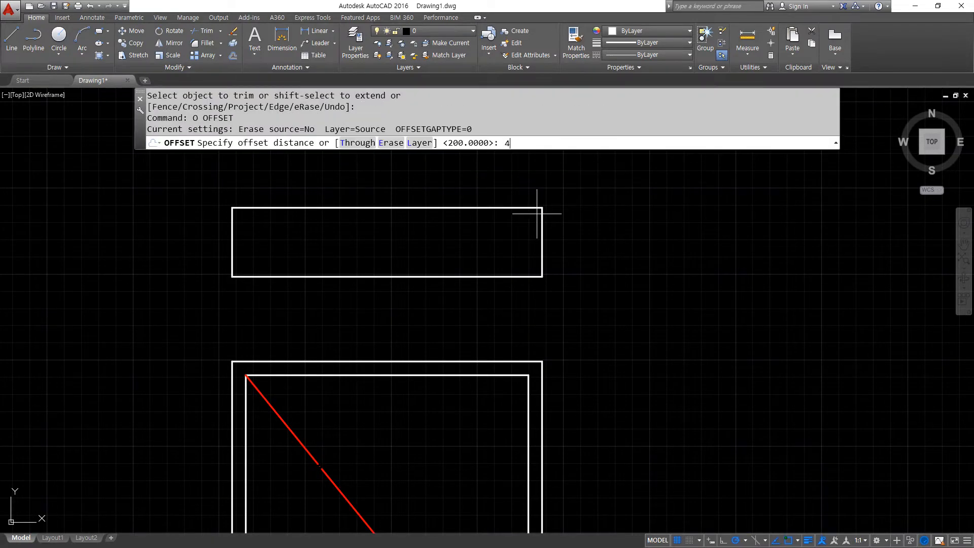
pyautogui.write('0')
pyautogui.press('Return')
pyautogui.click(540, 239)
pyautogui.click(507, 243)
pyautogui.click(232, 249)
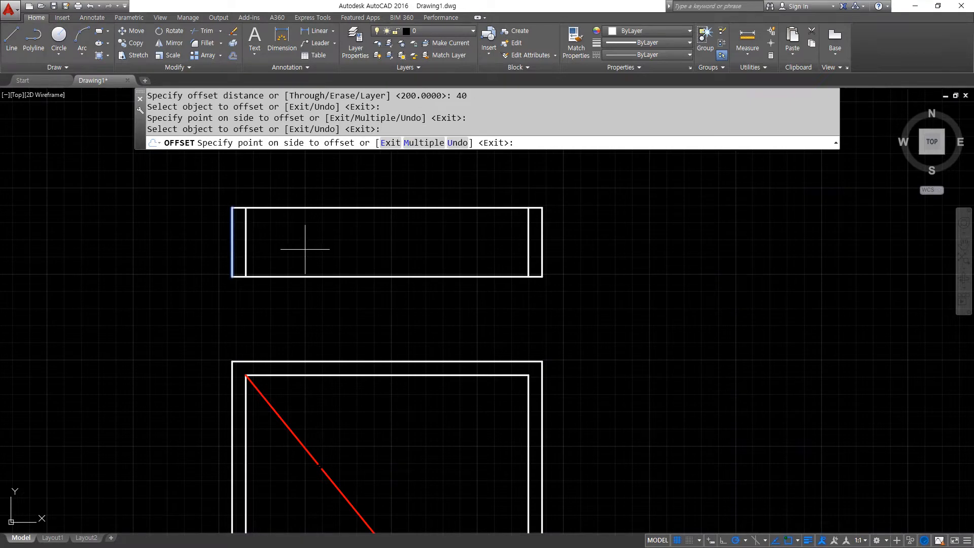
pyautogui.click(315, 245)
pyautogui.press('Return')
pyautogui.moveTo(533, 395); pyautogui.dragTo(537, 295)
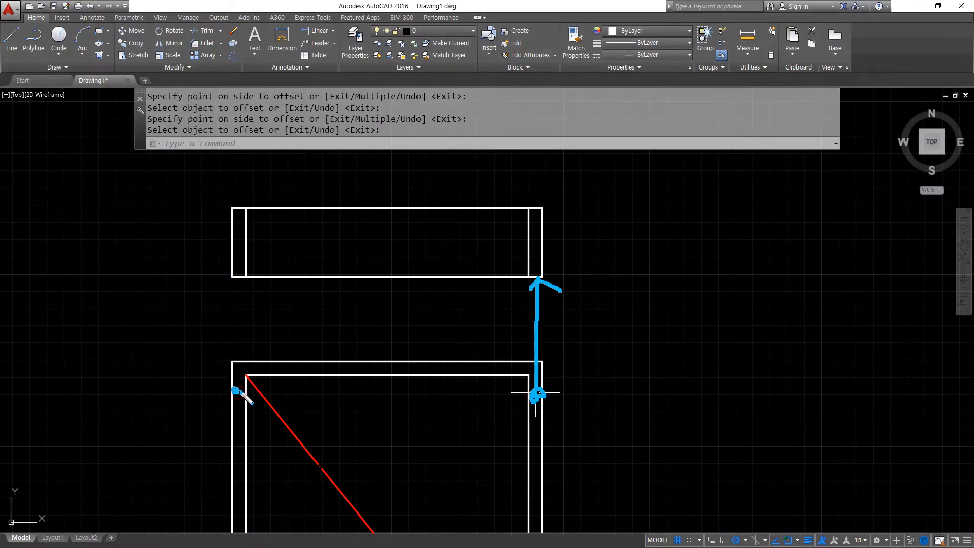
pyautogui.moveTo(236, 390)
pyautogui.mouseDown()
pyautogui.moveTo(239, 279)
pyautogui.moveTo(329, 336)
pyautogui.mouseUp()
pyautogui.press('Escape')
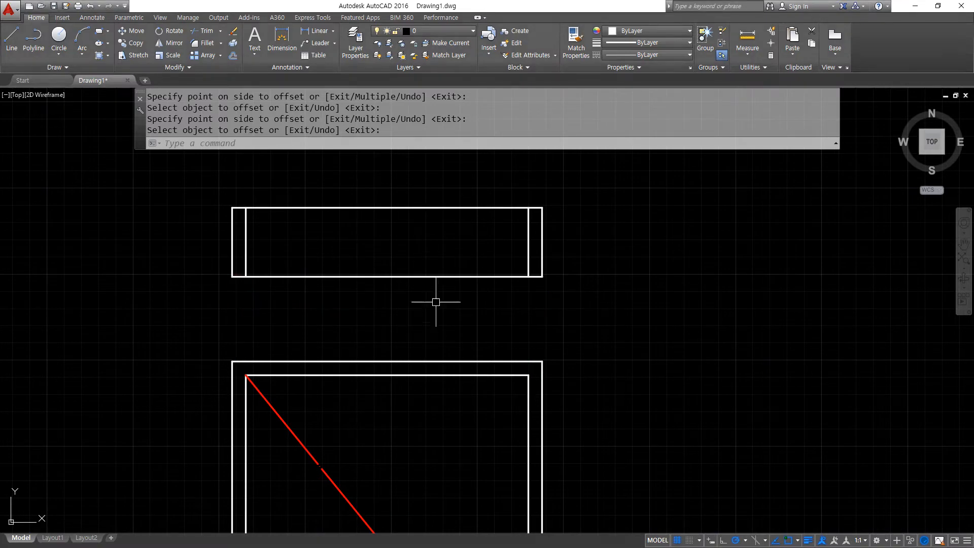
pyautogui.moveTo(421, 300); pyautogui.dragTo(343, 229)
pyautogui.press('Escape')
# Step: Try trimming away the top and bottom lines between the two jambs, and undo that trim
pyautogui.press('Return')
pyautogui.write('tr')
pyautogui.press('Return')
pyautogui.press('Return')
pyautogui.click(427, 326)
pyautogui.click(388, 200)
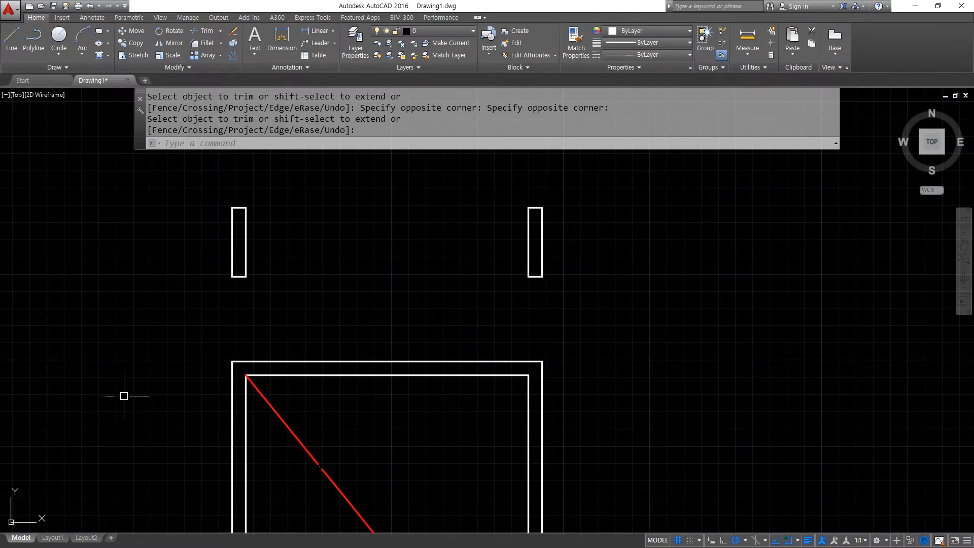
pyautogui.hotkey('ctrl', 'z')
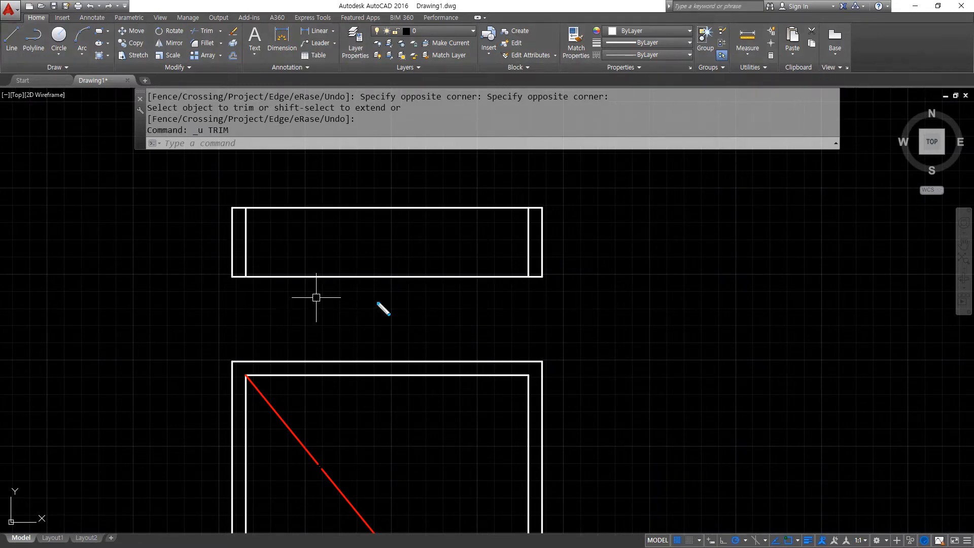
pyautogui.moveTo(446, 300)
pyautogui.mouseDown()
pyautogui.moveTo(337, 199)
pyautogui.moveTo(395, 342)
pyautogui.mouseUp()
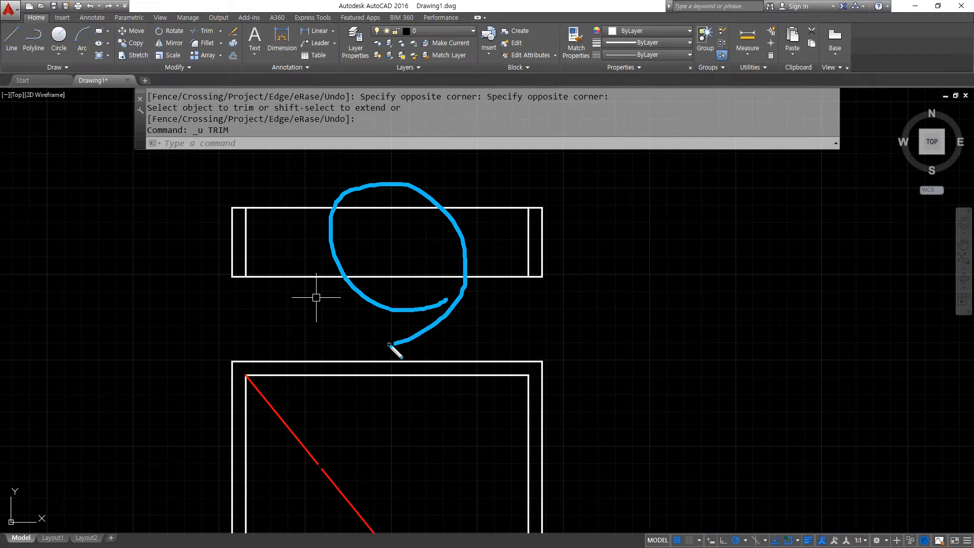
pyautogui.press('Escape')
# Step: Offset the top line of the plan rectangle 40 units downward for the door leaf thickness
pyautogui.moveTo(308, 258); pyautogui.dragTo(296, 309, button='middle')
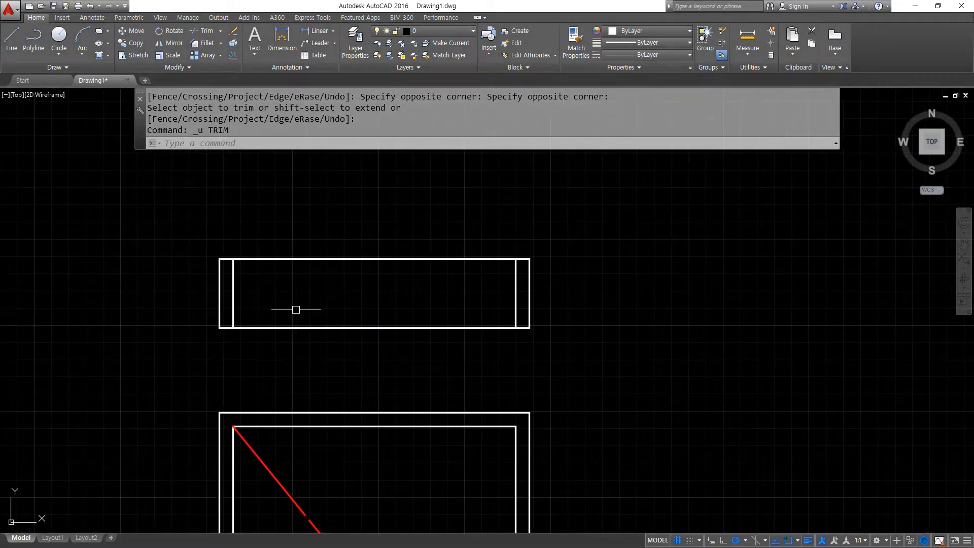
pyautogui.write('o')
pyautogui.press('Return')
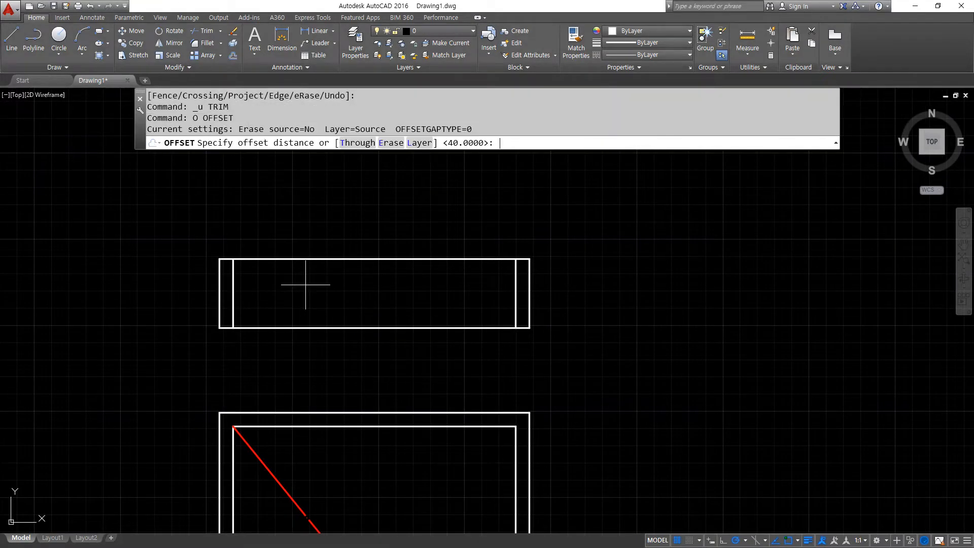
pyautogui.write('40')
pyautogui.press('Return')
pyautogui.click(309, 259)
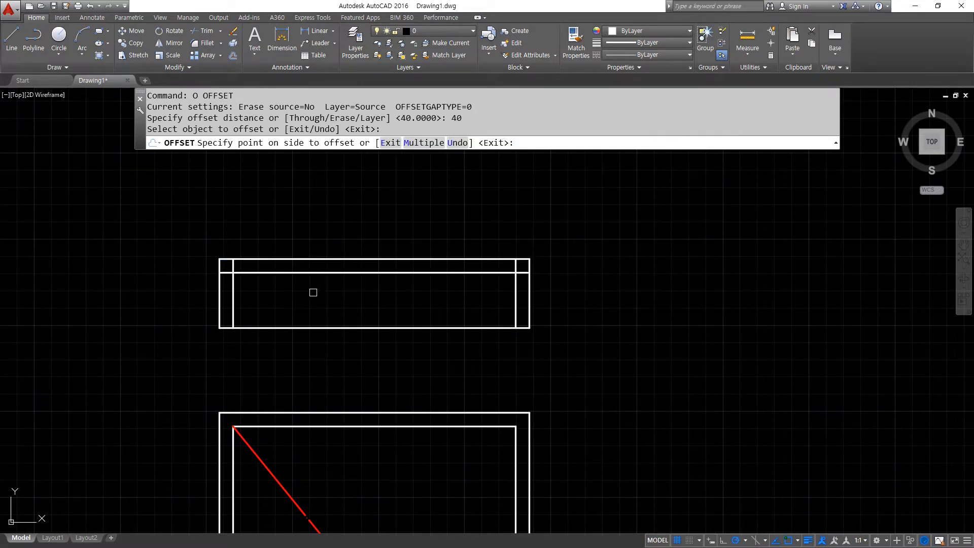
pyautogui.click(311, 289)
# Step: Draw a rectangle for the door leaf between the jambs, from the top line to the 40-unit offset line
pyautogui.scroll(2, 270, 250)
pyautogui.write('rec')
pyautogui.press('Return')
pyautogui.click(210, 264)
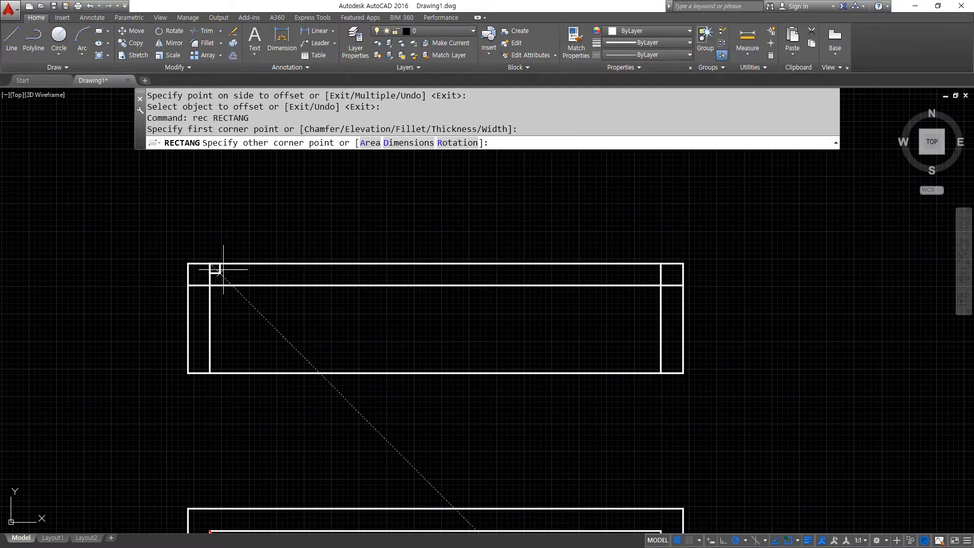
pyautogui.click(660, 285)
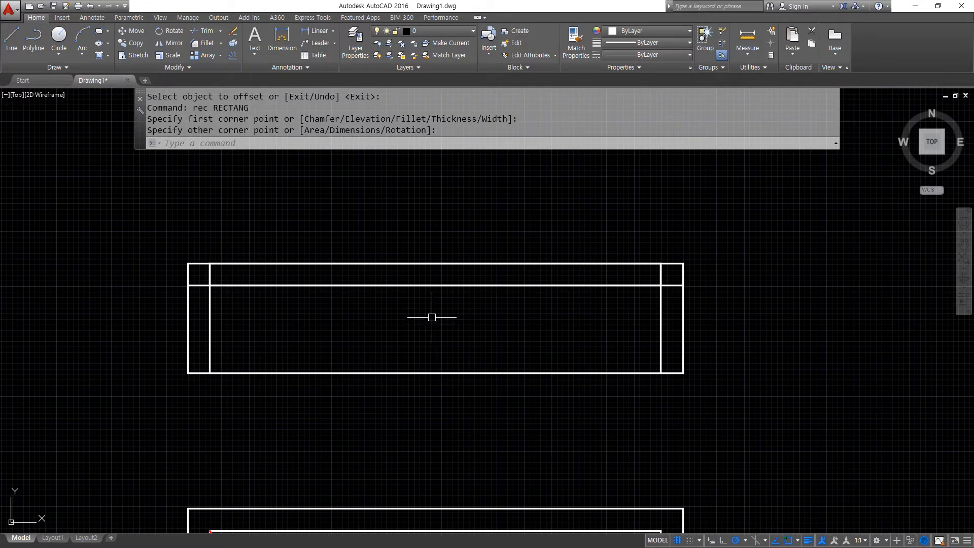
# Step: Rotate the door leaf about the right jamb's upper inner corner so it stands vertically open above the frame
pyautogui.write('ro')
pyautogui.press('Return')
pyautogui.click(430, 264)
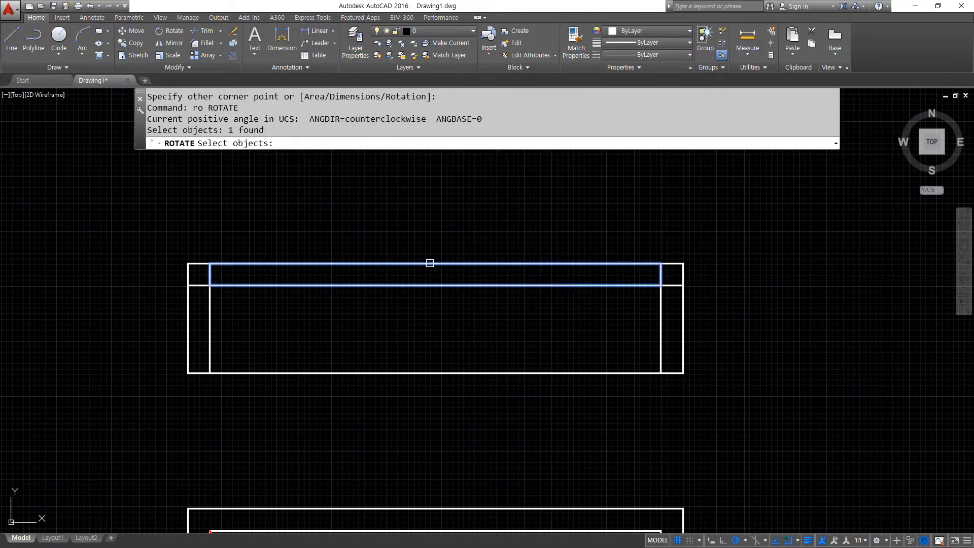
pyautogui.press('Return')
pyautogui.click(661, 263)
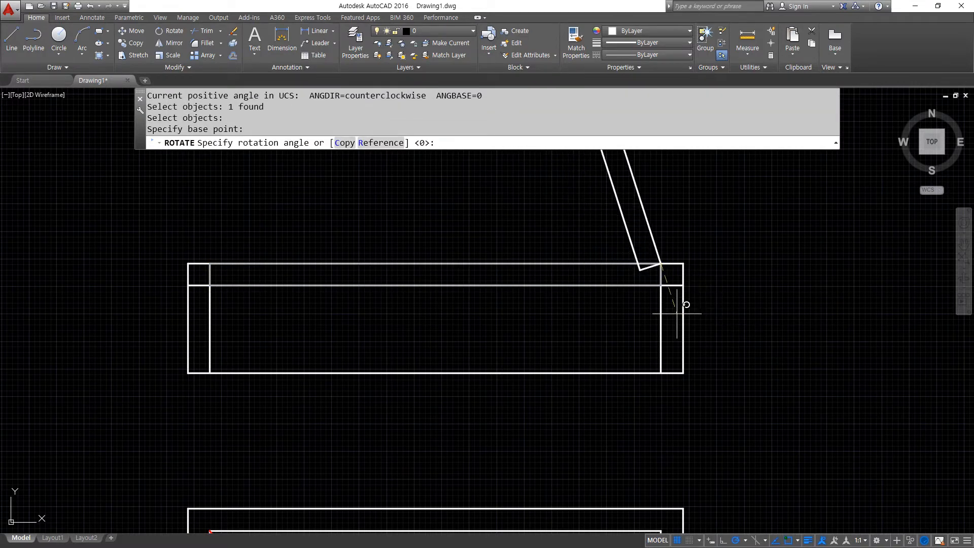
pyautogui.click(652, 320)
# Step: Erase the 40-unit offset line running across the plan rectangle
pyautogui.click(558, 285)
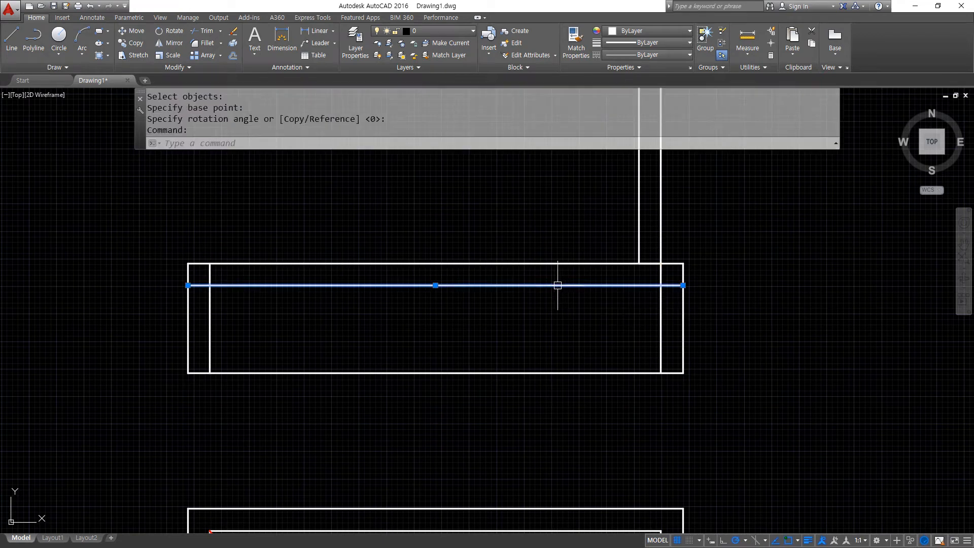
pyautogui.write('e')
pyautogui.press('Return')
# Step: Trim away the plan rectangle's top and bottom lines between the two jambs, using the inner jamb lines as cutting edges
pyautogui.write('tr')
pyautogui.press('Return')
pyautogui.click(661, 308)
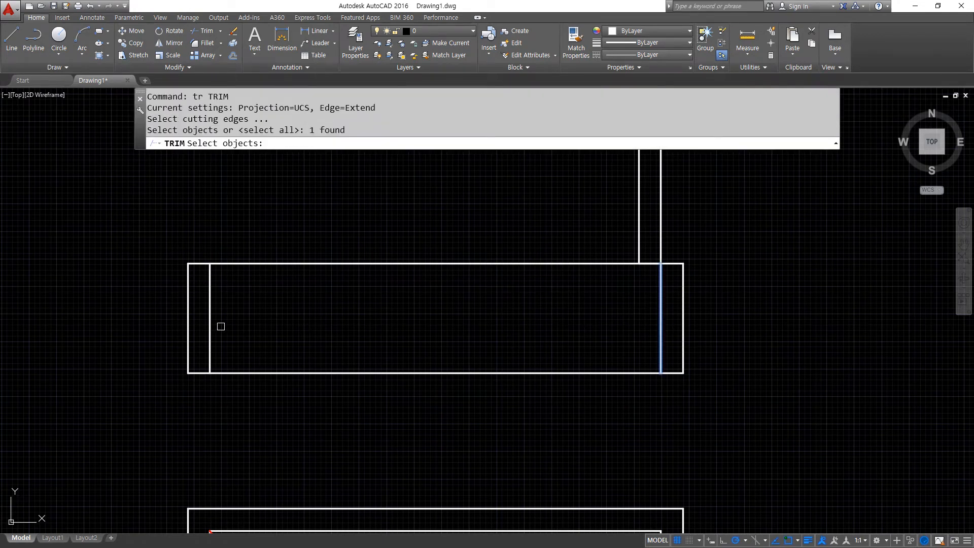
pyautogui.click(210, 326)
pyautogui.press('Return')
pyautogui.moveTo(522, 207); pyautogui.dragTo(435, 435)
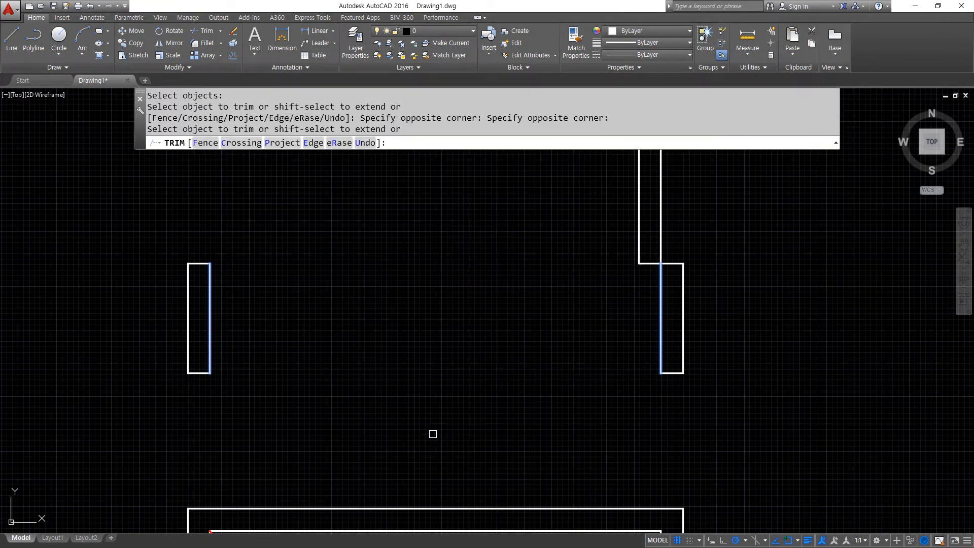
pyautogui.press('Return')
# Step: Draw a start-center-end swing arc from the leaf's upper right corner, centred on the hinge corner, to the left jamb's upper inner corner
pyautogui.scroll(-3, 398, 391)
pyautogui.scroll(-2, 337, 435)
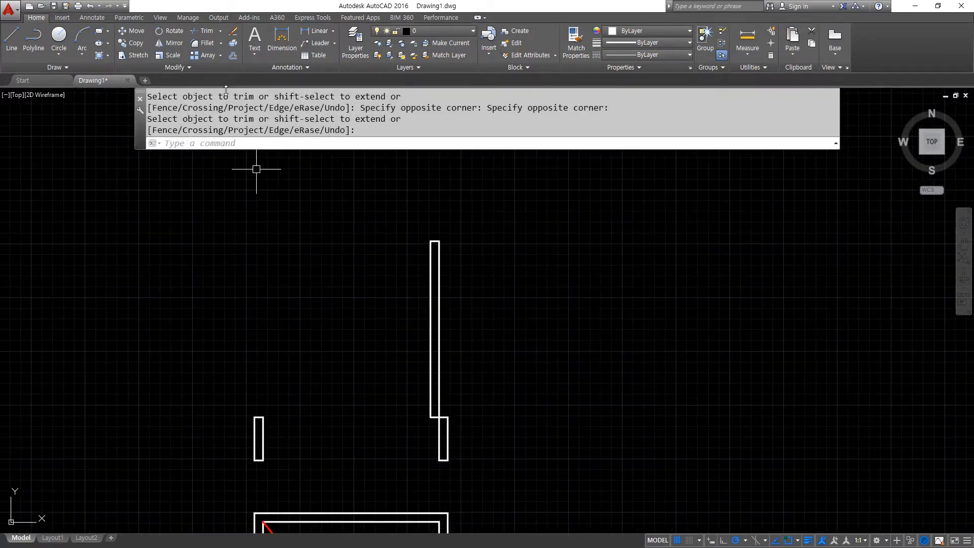
pyautogui.click(82, 53)
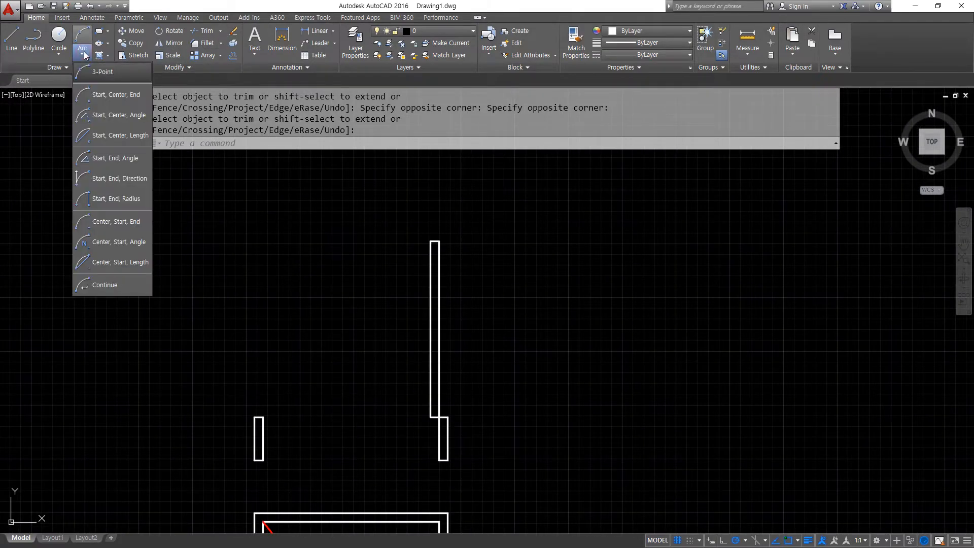
pyautogui.click(90, 96)
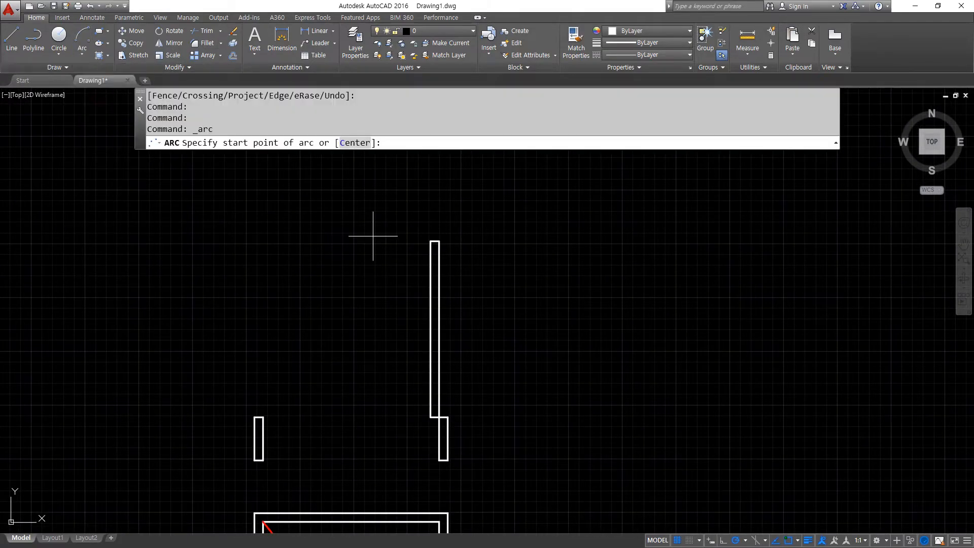
pyautogui.click(441, 237)
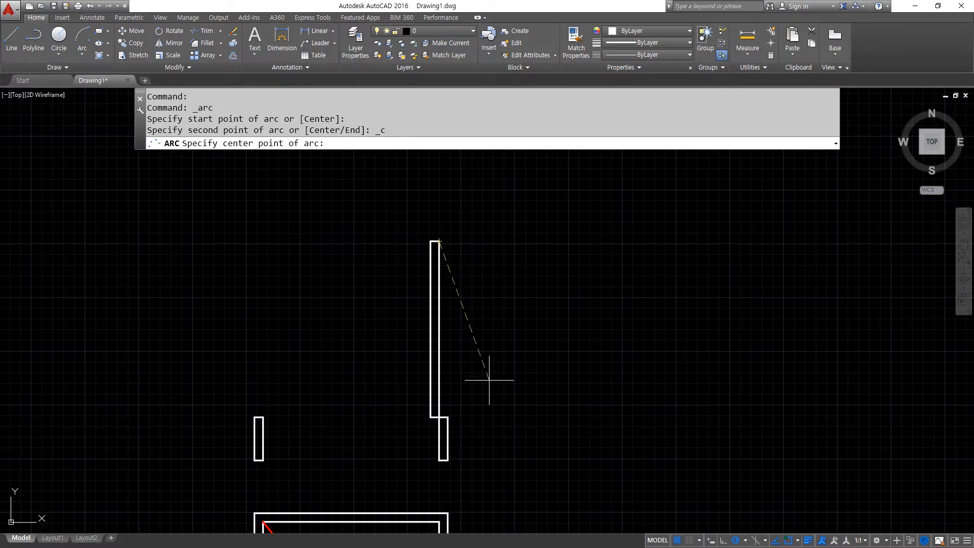
pyautogui.click(439, 417)
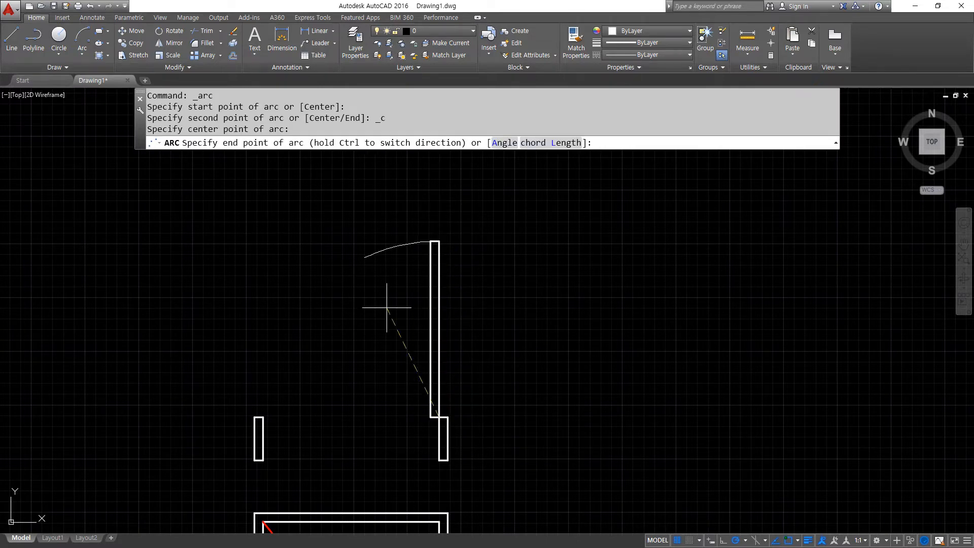
pyautogui.click(262, 414)
# Step: Match the swing arc's properties to the red diagonal line in the door elevation
pyautogui.moveTo(304, 429); pyautogui.dragTo(308, 387, button='middle')
pyautogui.write('ma')
pyautogui.press('Return')
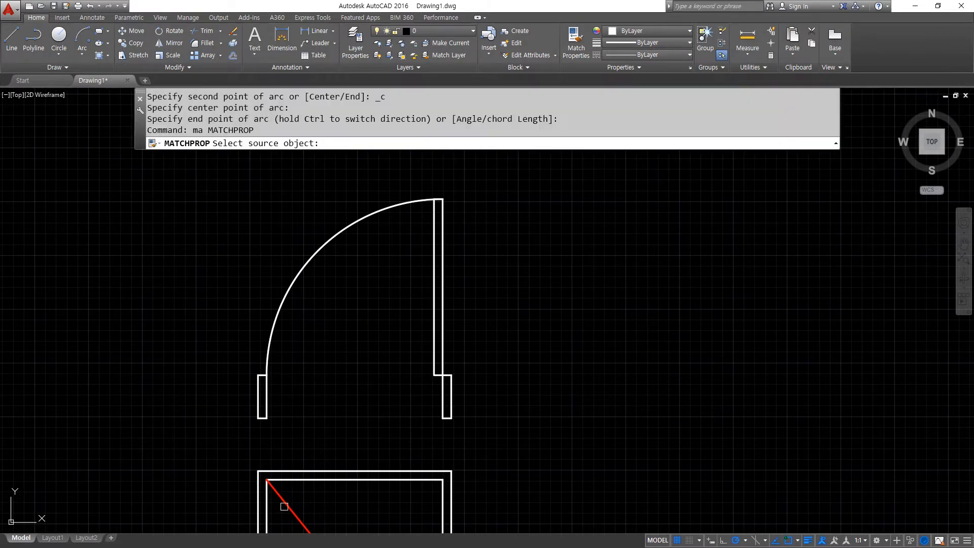
pyautogui.click(287, 505)
pyautogui.click(330, 304)
pyautogui.click(294, 217)
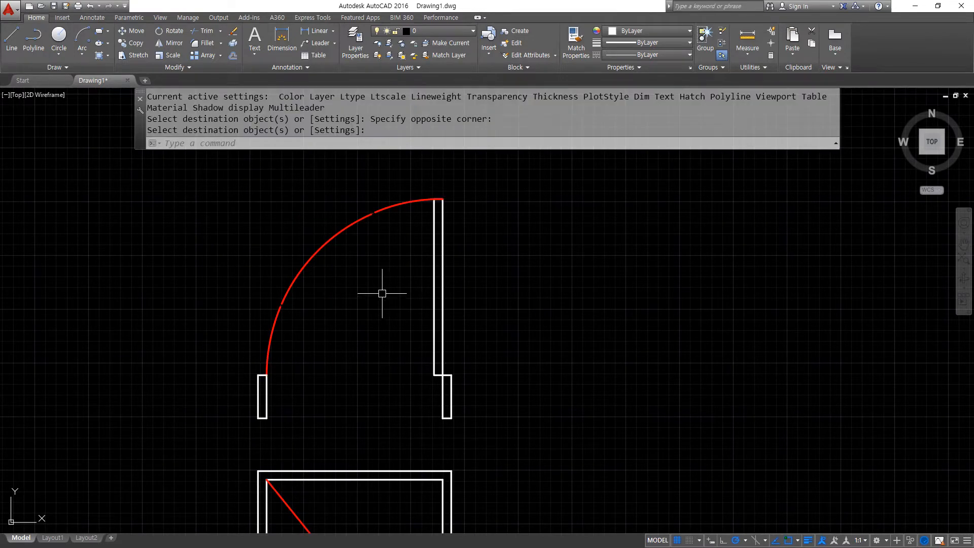
# Step: Copy the complete door plan to the right of the original, using the right jamb's lower outer corner as base point
pyautogui.scroll(2, 378, 304)
pyautogui.moveTo(377, 308); pyautogui.dragTo(425, 368, button='middle')
pyautogui.scroll(-2, 413, 347)
pyautogui.moveTo(404, 300); pyautogui.dragTo(393, 247, button='middle')
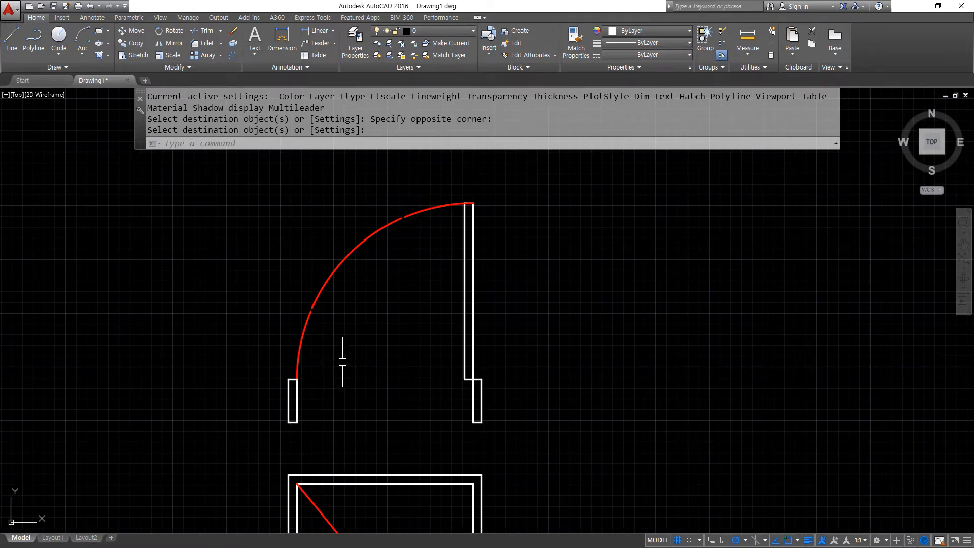
pyautogui.press('Return')
pyautogui.write('cp')
pyautogui.press('Return')
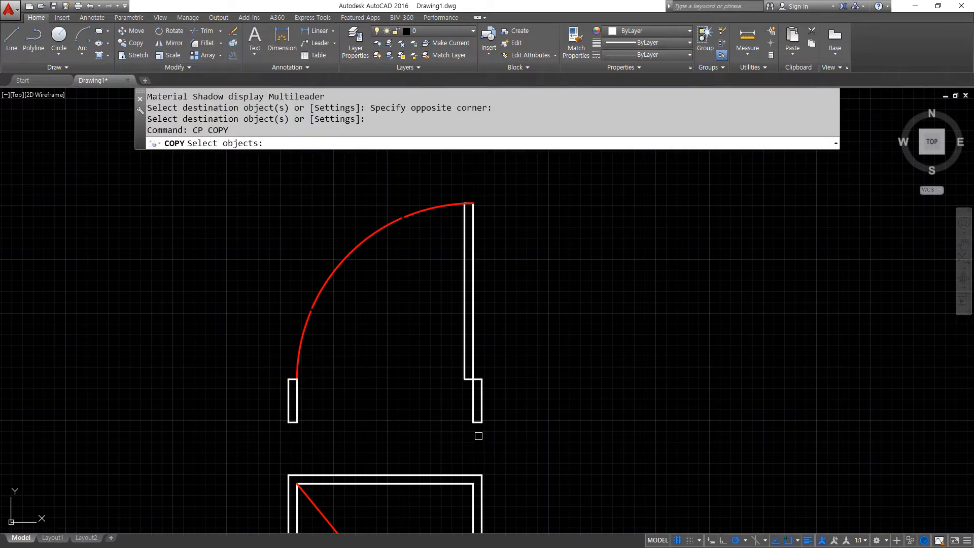
pyautogui.click(548, 442)
pyautogui.click(226, 215)
pyautogui.press('Return')
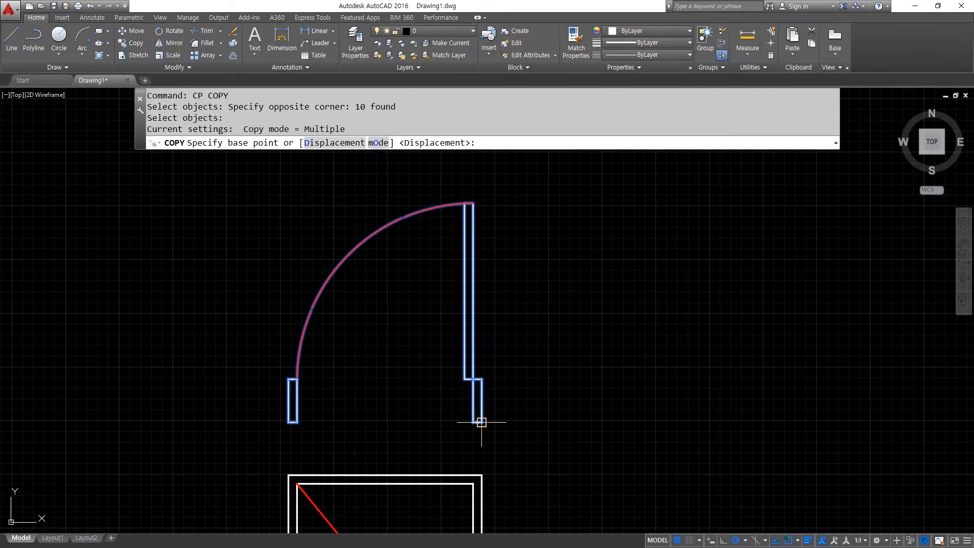
pyautogui.click(482, 422)
pyautogui.scroll(-2, 908, 406)
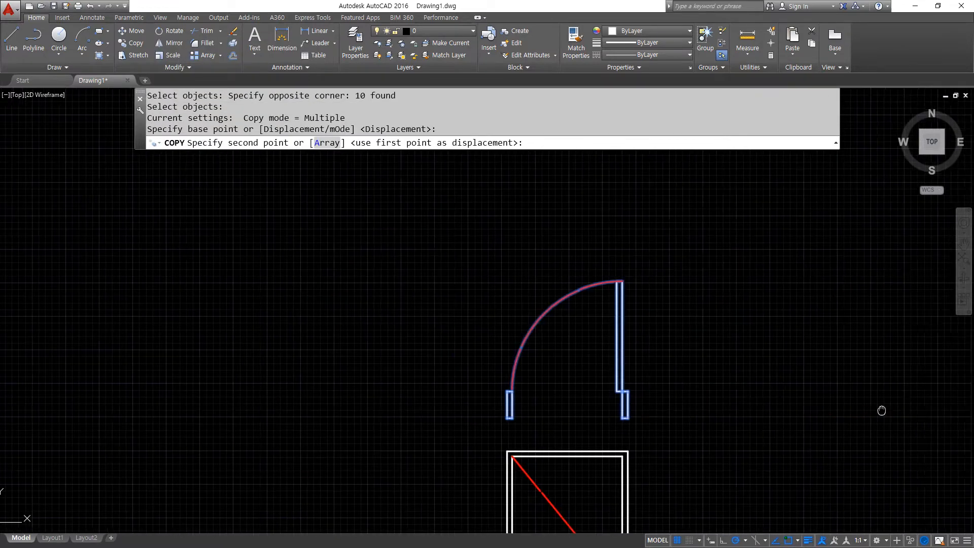
pyautogui.click(644, 422)
pyautogui.press('Return')
# Step: Mirror the copied door plan about a vertical line through its left jamb's outer edge, keeping the source objects
pyautogui.write('m')
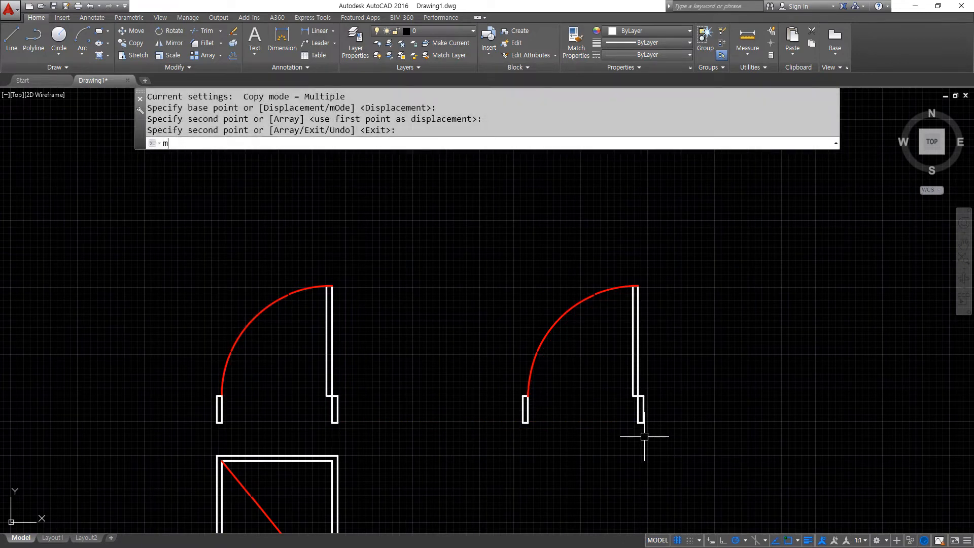
pyautogui.write('i')
pyautogui.press('Return')
pyautogui.click(717, 442)
pyautogui.click(583, 304)
pyautogui.press('Return')
pyautogui.click(523, 422)
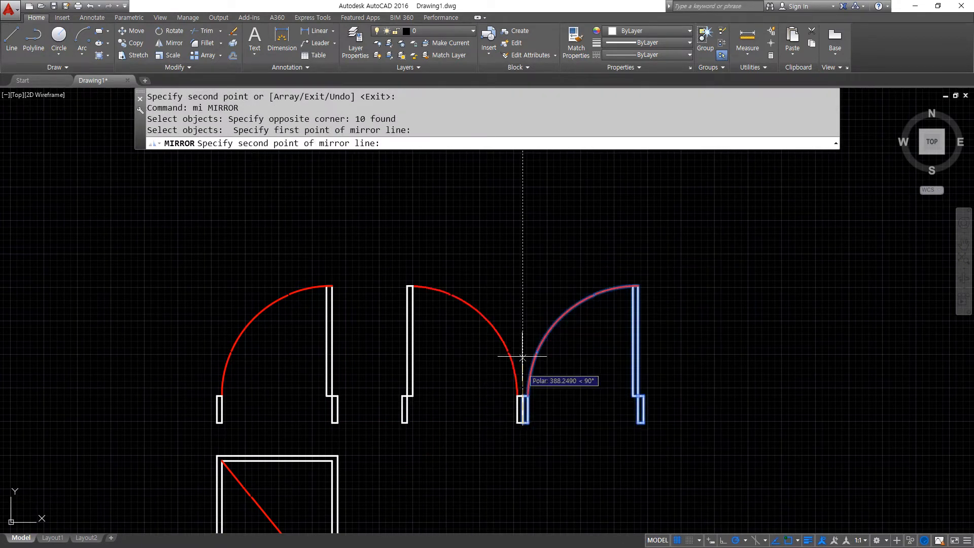
pyautogui.click(523, 355)
pyautogui.press('Return')
# Step: Erase the right edge and the right half's bottom line of the two adjoining middle jambs
pyautogui.scroll(2, 510, 324)
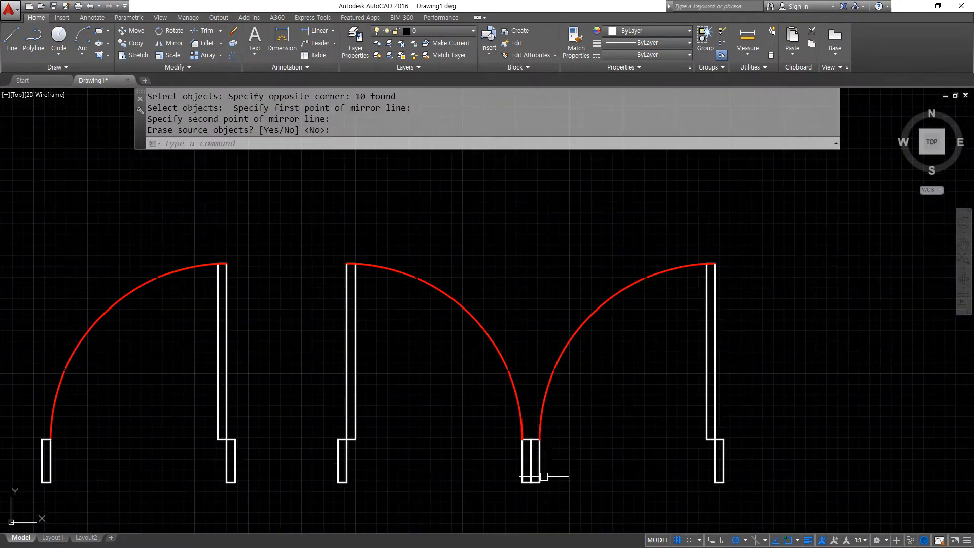
pyautogui.scroll(2, 547, 477)
pyautogui.click(548, 493)
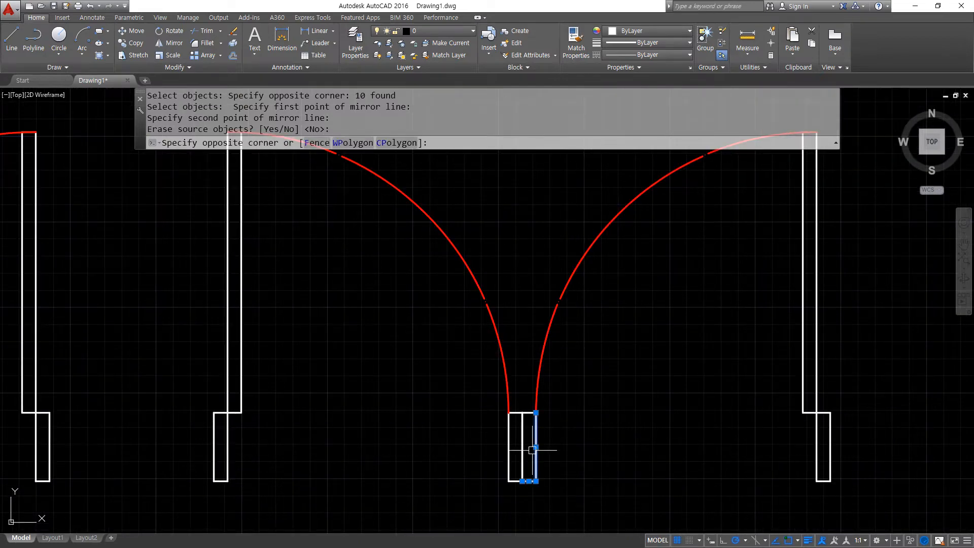
pyautogui.click(533, 450)
pyautogui.write('e')
pyautogui.press('Return')
# Step: Erase both swing arcs together with the top lines and left edge of the adjoining middle jambs
pyautogui.scroll(4, 519, 416)
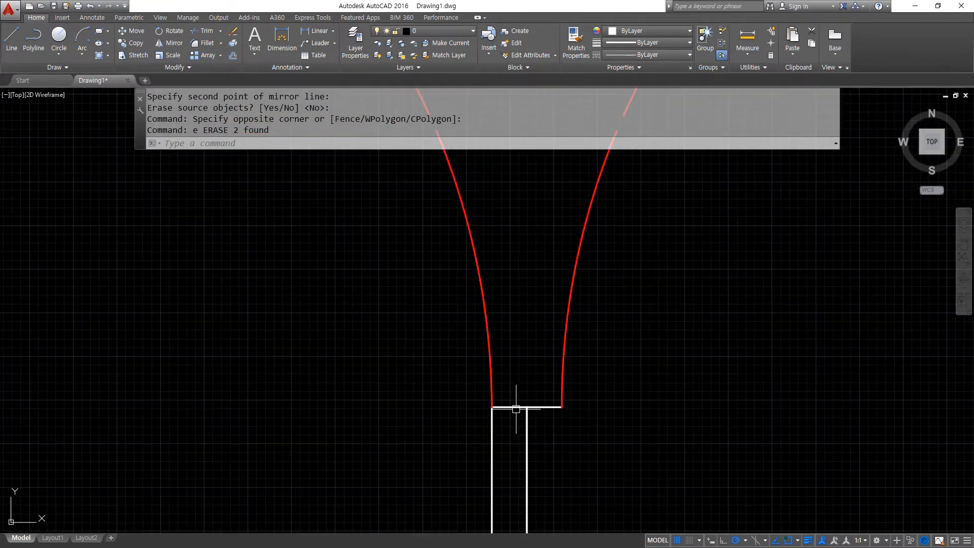
pyautogui.click(512, 421)
pyautogui.click(474, 392)
pyautogui.click(572, 419)
pyautogui.click(543, 366)
pyautogui.write('e')
pyautogui.press('Return')
# Step: Erase the remaining bottom line of the middle jambs, keeping only the vertical centre line
pyautogui.scroll(-4, 550, 462)
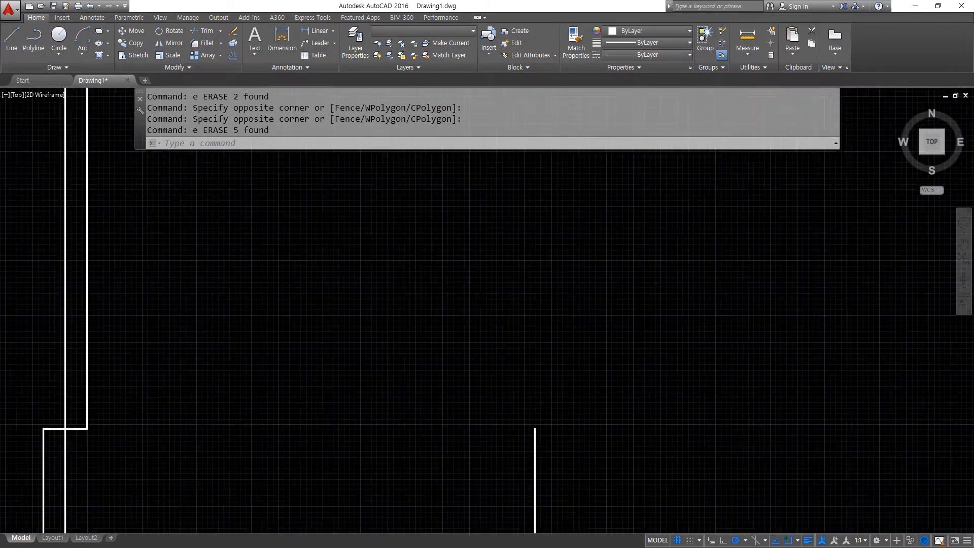
pyautogui.moveTo(562, 466); pyautogui.dragTo(509, 444, button='middle')
pyautogui.scroll(4, 510, 443)
pyautogui.click(518, 498)
pyautogui.click(589, 517)
pyautogui.write('e')
pyautogui.press('Return')
pyautogui.scroll(-4, 555, 452)
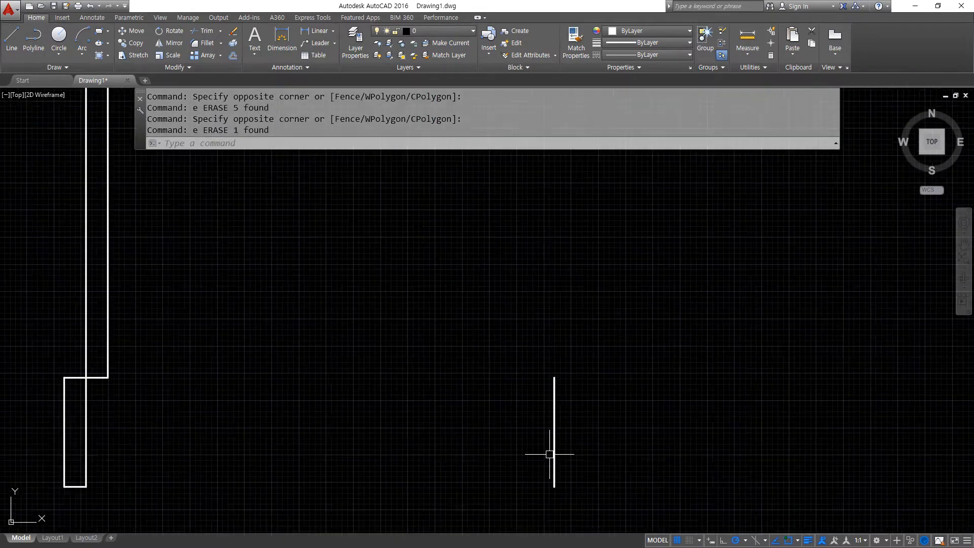
pyautogui.scroll(-2, 463, 385)
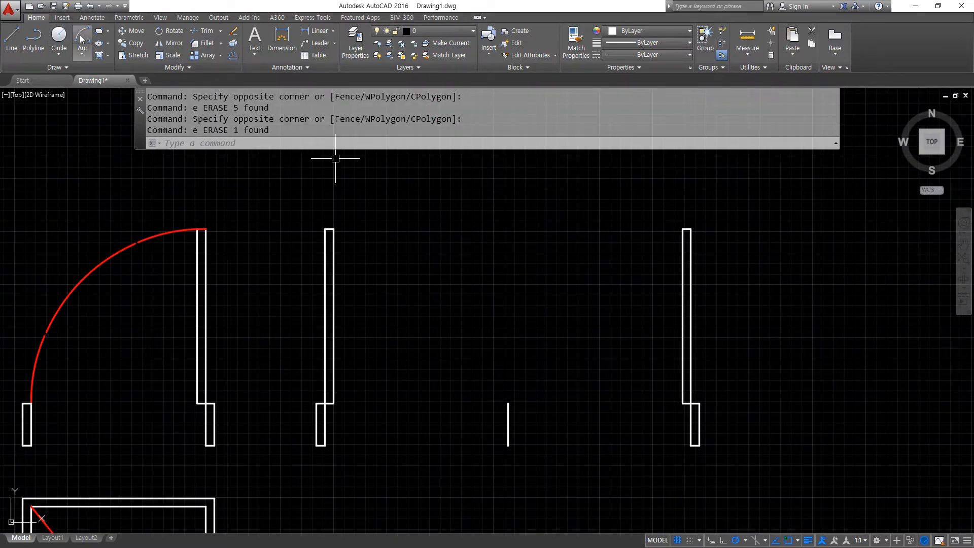
pyautogui.click(82, 38)
pyautogui.click(691, 228)
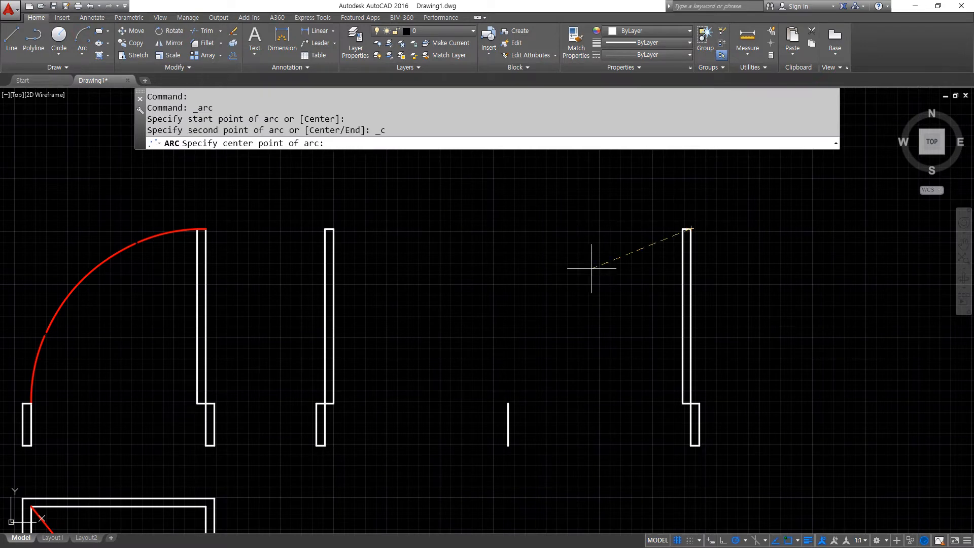
pyautogui.click(691, 404)
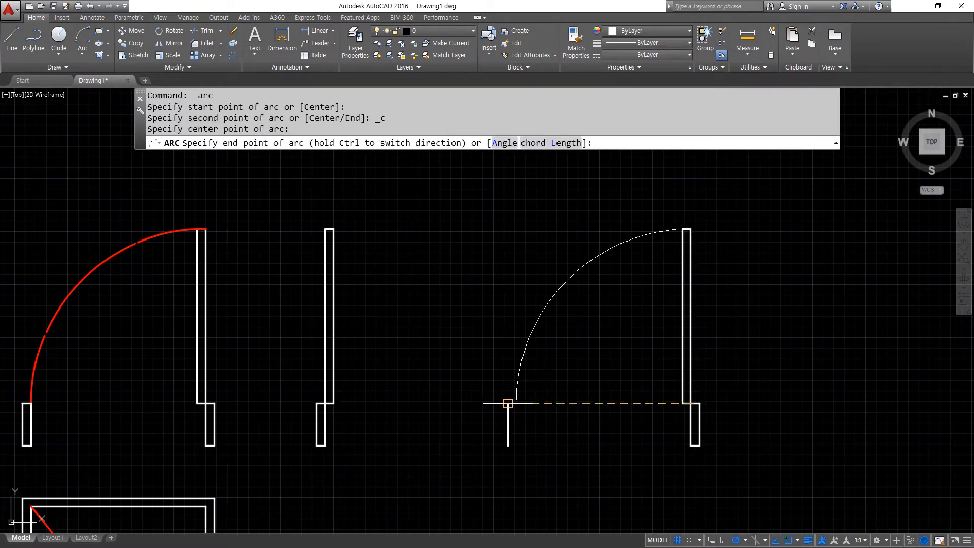
pyautogui.press('Escape')
# Step: Stretch the upper ends of both double-door leaves upward by 40 units
pyautogui.write('s')
pyautogui.press('Return')
pyautogui.click(746, 189)
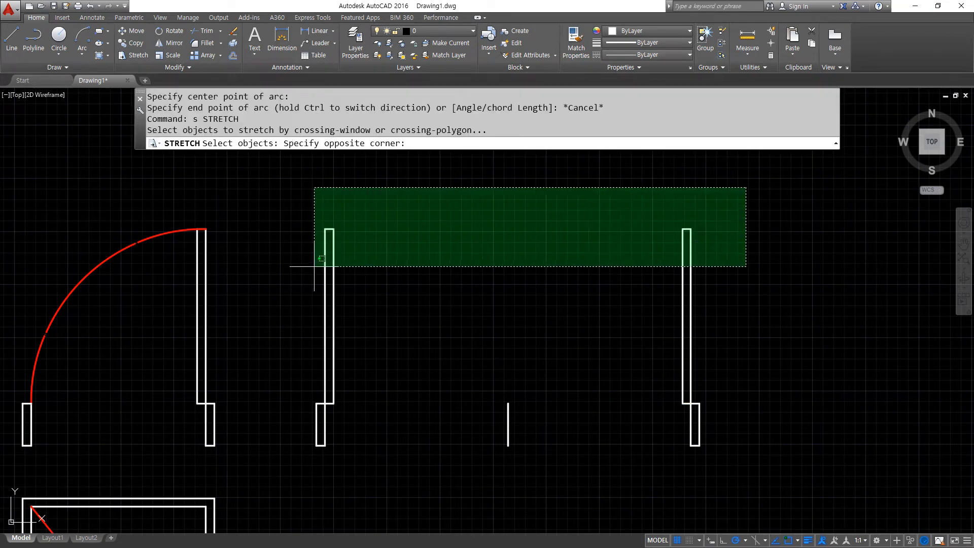
pyautogui.click(315, 262)
pyautogui.press('Return')
pyautogui.click(451, 291)
pyautogui.write('40')
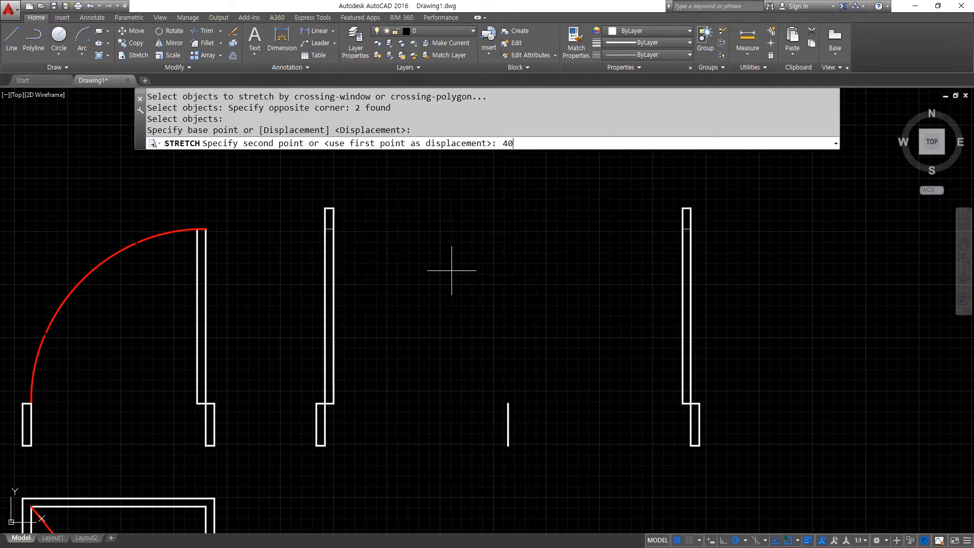
pyautogui.press('Return')
# Step: Draw a start-center-end swing arc from the right leaf's upper right corner, centred on its hinge corner, to the centre line's upper end
pyautogui.click(82, 38)
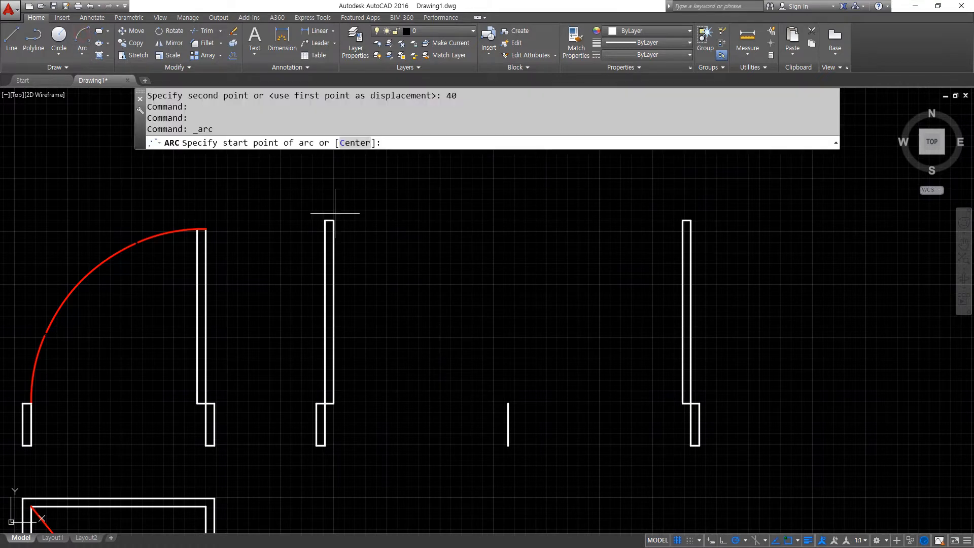
pyautogui.click(691, 221)
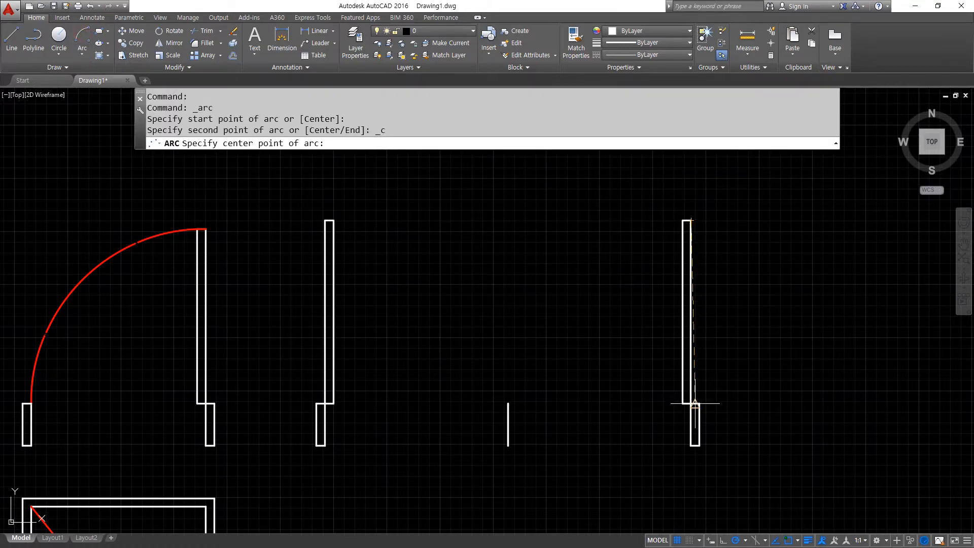
pyautogui.click(686, 404)
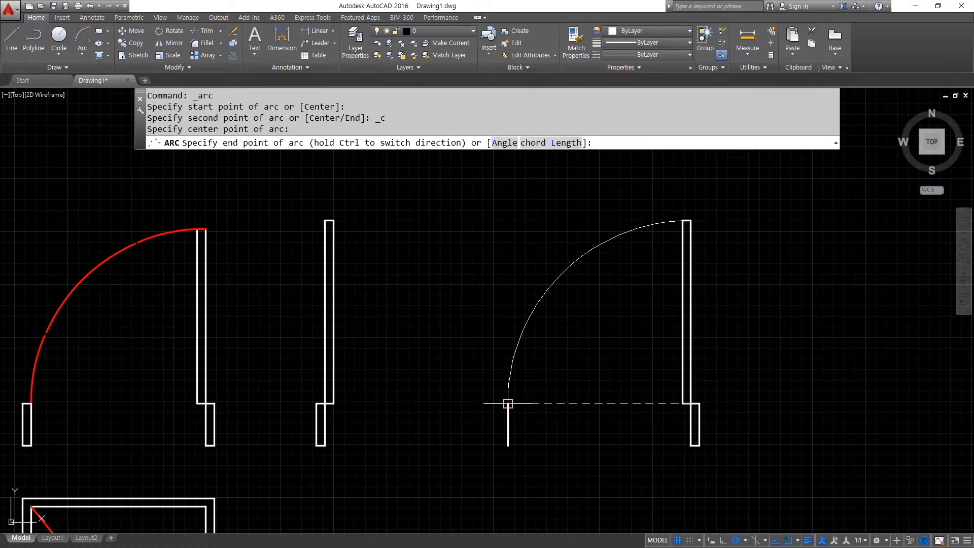
pyautogui.click(508, 403)
# Step: Mirror the right leaf's swing arc about the vertical centre line, keeping the original
pyautogui.write('mi')
pyautogui.press('Return')
pyautogui.click(520, 339)
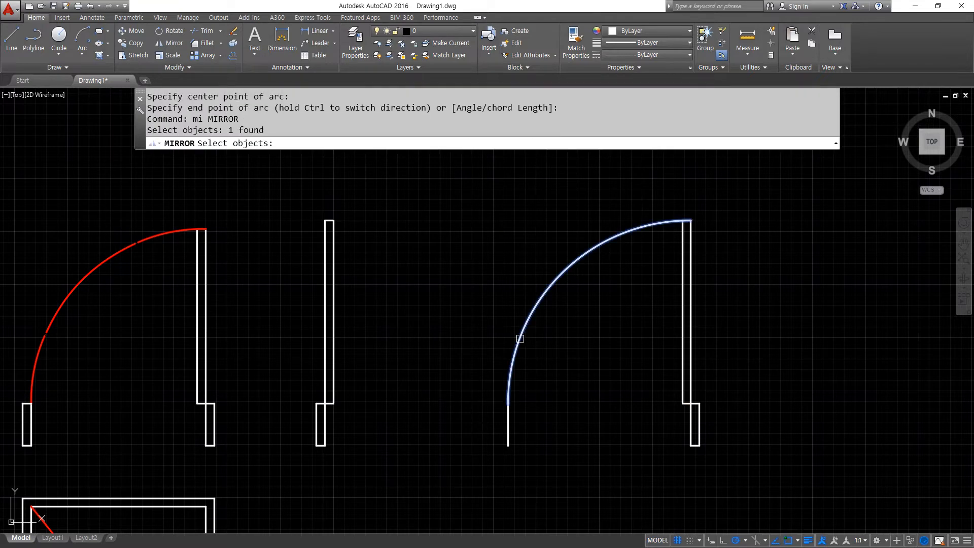
pyautogui.press('Return')
pyautogui.click(508, 404)
pyautogui.click(508, 318)
pyautogui.press('Return')
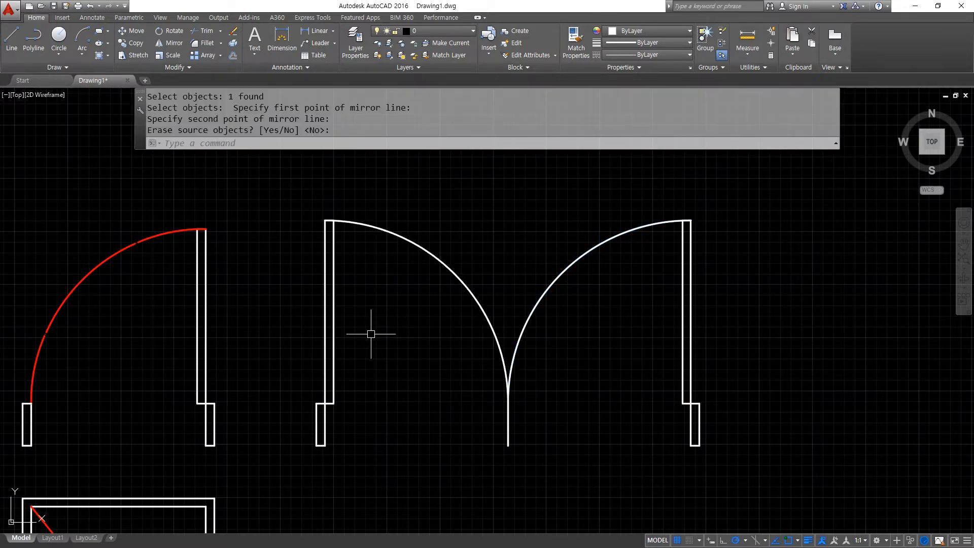
# Step: Match both double-door swing arcs to the properties of the single door's red arc
pyautogui.write('ma')
pyautogui.press('Return')
pyautogui.click(146, 248)
pyautogui.click(581, 303)
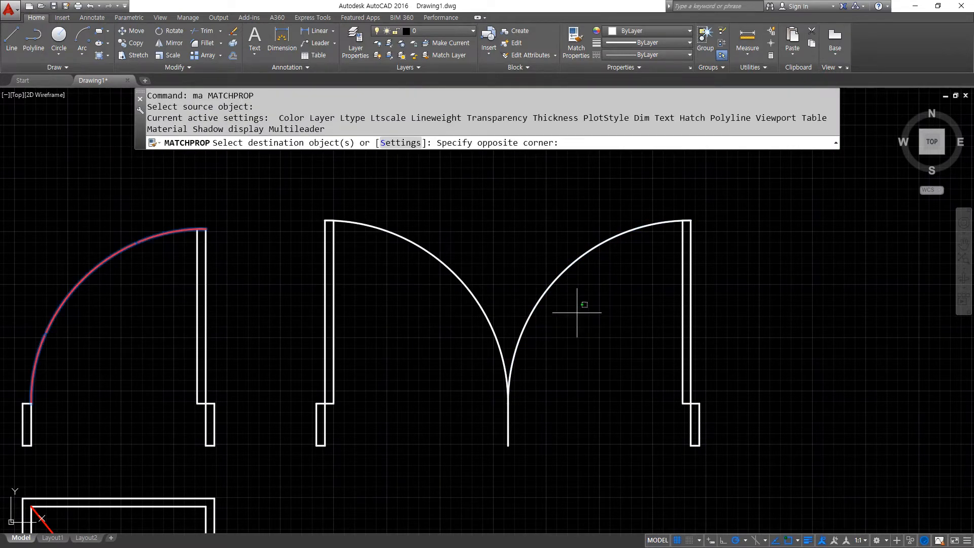
pyautogui.click(482, 358)
pyautogui.press('Return')
# Step: Erase the vertical centre line segments below the point where the two swing arcs meet
pyautogui.click(531, 452)
pyautogui.click(474, 437)
pyautogui.write('e')
pyautogui.press('Return')
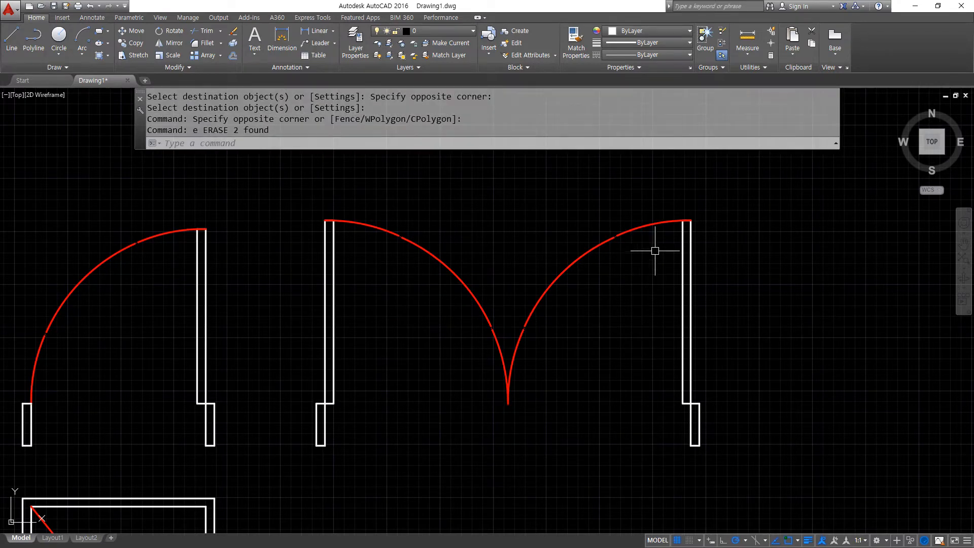
# Step: Copy the whole double-door plan horizontally to the empty space between it and the floor plan
pyautogui.scroll(-2, 635, 325)
pyautogui.moveTo(572, 318); pyautogui.dragTo(427, 312, button='middle')
pyautogui.write('cp')
pyautogui.press('Return')
pyautogui.click(598, 458)
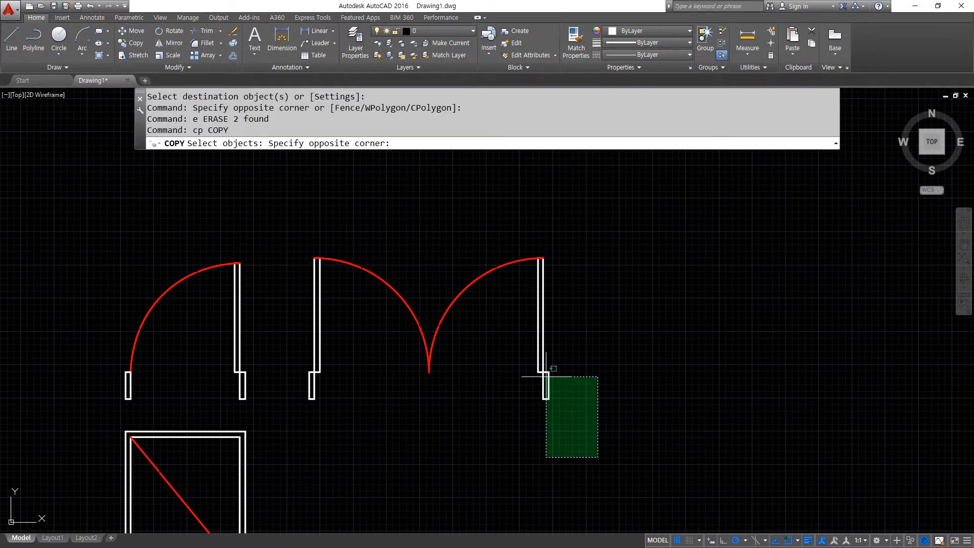
pyautogui.click(279, 194)
pyautogui.press('Return')
pyautogui.click(376, 334)
pyautogui.moveTo(737, 335)
pyautogui.mouseDown(button='middle')
pyautogui.moveTo(603, 337)
pyautogui.moveTo(566, 353)
pyautogui.mouseUp(button='middle')
pyautogui.click(557, 354)
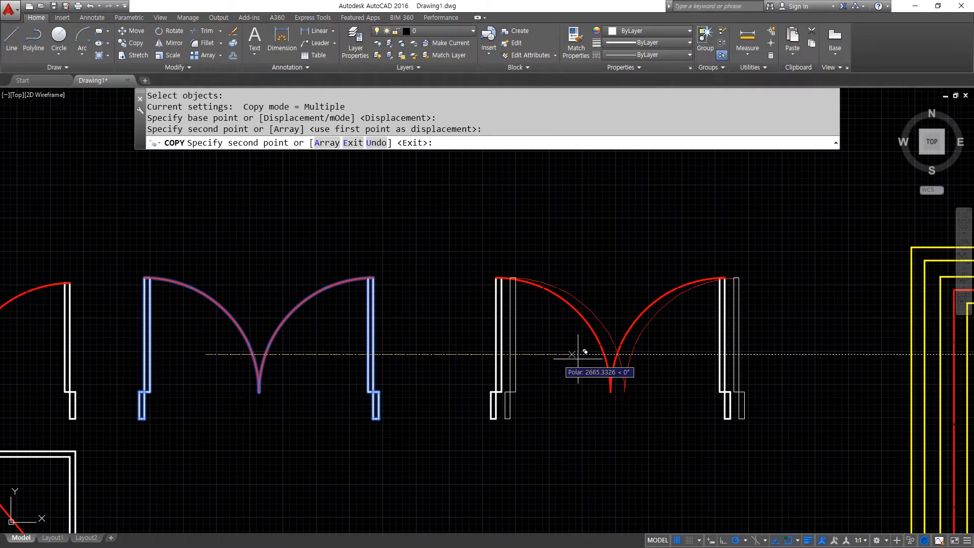
pyautogui.press('Return')
# Step: Move the copied double door's leaves and swing arcs straight down to the midpoint of the frame's inner side
pyautogui.scroll(2, 707, 338)
pyautogui.write('m')
pyautogui.press('Return')
pyautogui.click(801, 325)
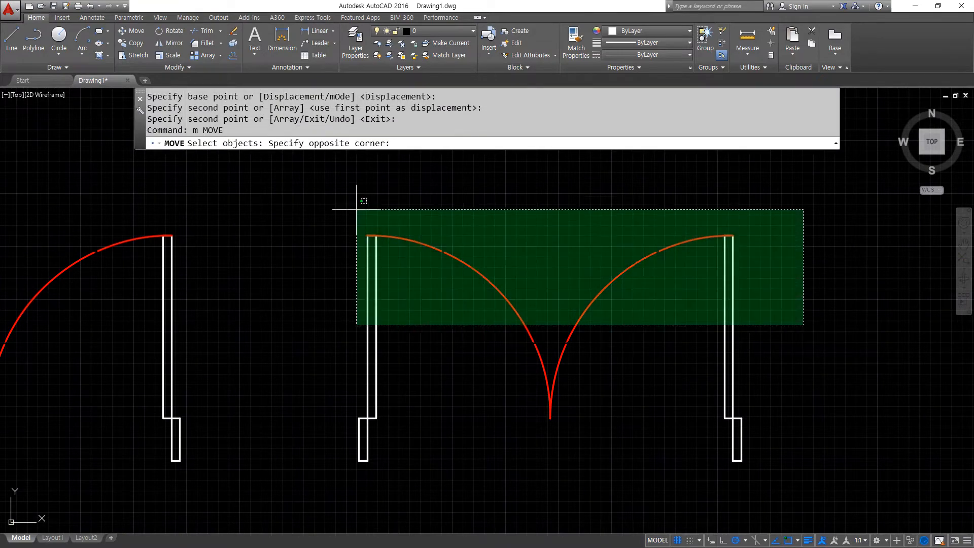
pyautogui.click(357, 209)
pyautogui.press('Return')
pyautogui.scroll(4, 435, 470)
pyautogui.click(261, 331)
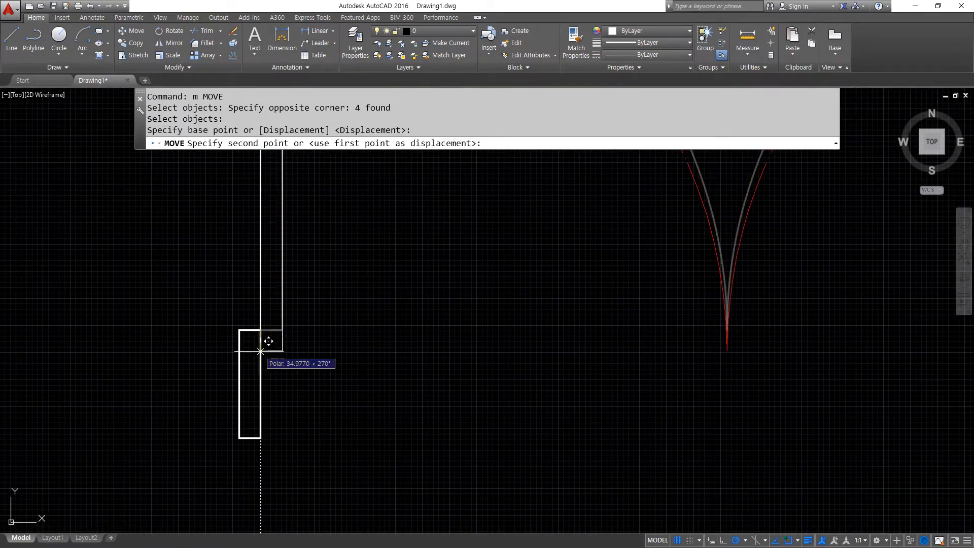
pyautogui.click(269, 375)
pyautogui.scroll(-2, 319, 382)
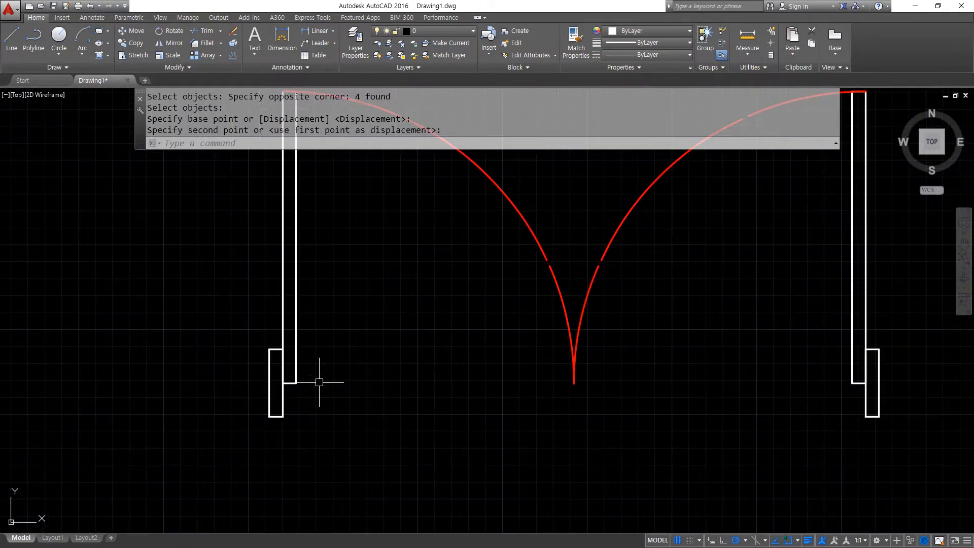
pyautogui.write('m')
pyautogui.press('Return')
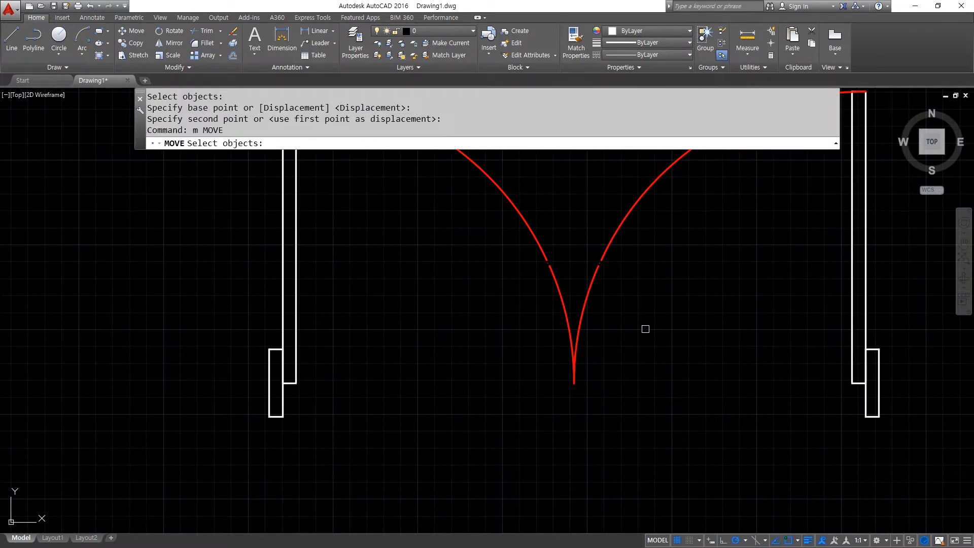
pyautogui.click(908, 223)
pyautogui.click(274, 241)
pyautogui.press('Return')
pyautogui.click(292, 388)
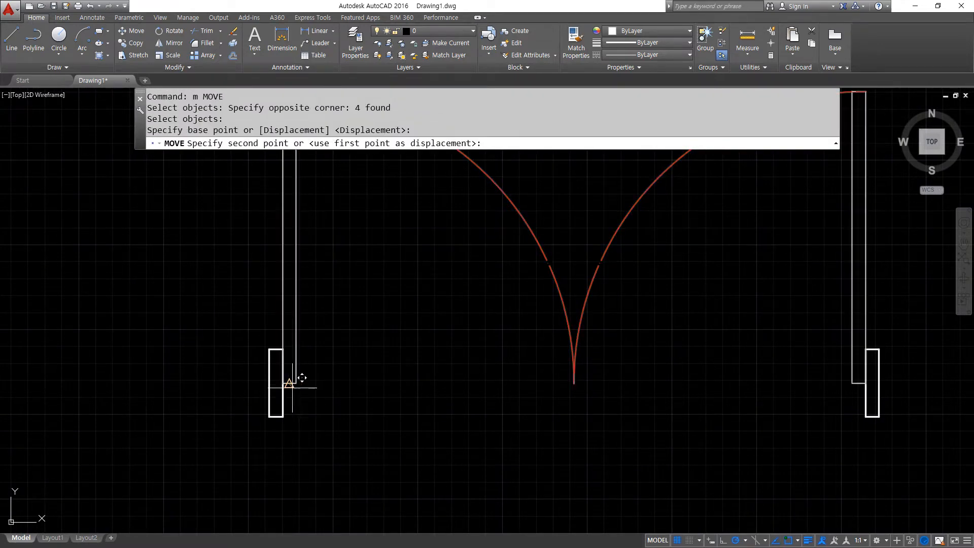
pyautogui.press('Escape')
pyautogui.press('Escape')
# Step: Mirror the copied double door's leaves and swing arcs about a horizontal line through the leaf's lower edge, keeping the originals
pyautogui.write('mi')
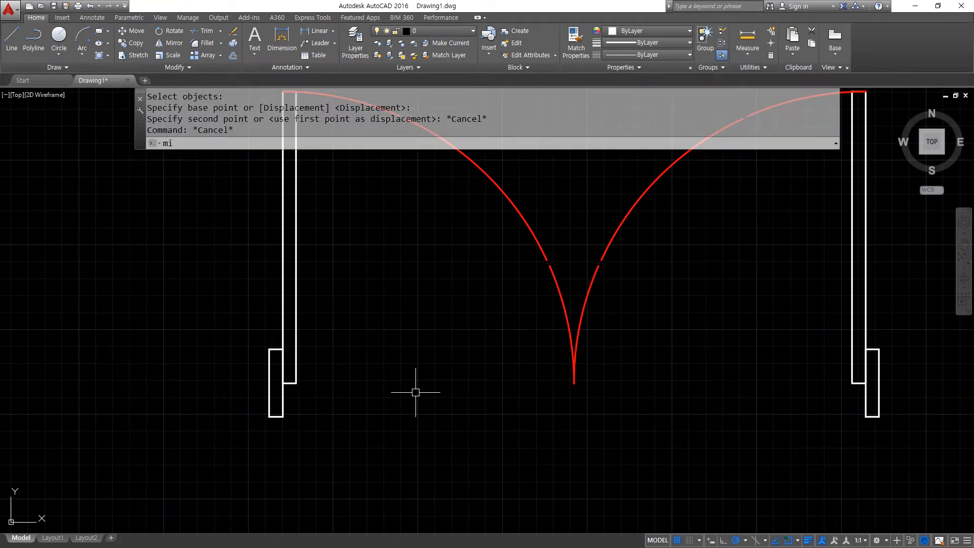
pyautogui.press('Return')
pyautogui.click(908, 279)
pyautogui.click(277, 238)
pyautogui.press('Return')
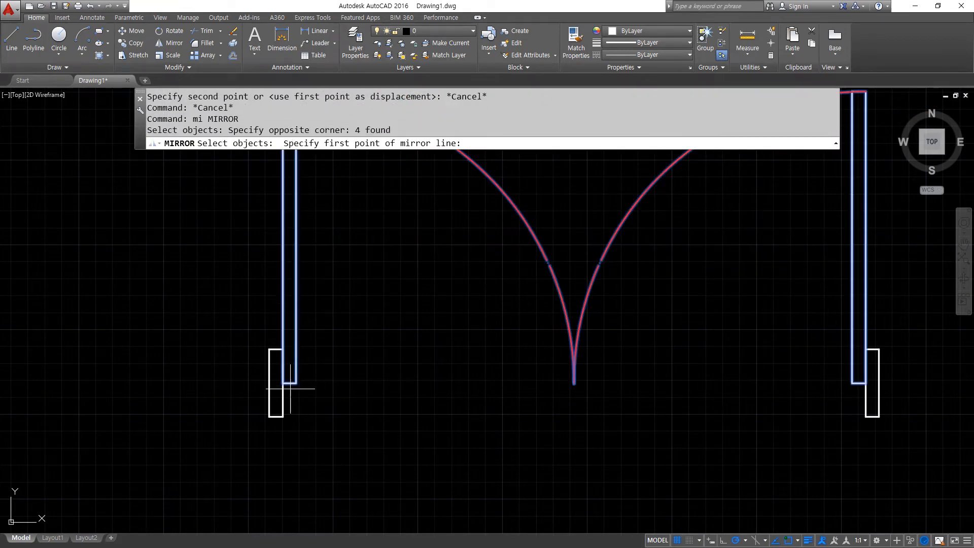
pyautogui.click(289, 384)
pyautogui.click(386, 383)
pyautogui.press('Return')
pyautogui.scroll(-4, 349, 354)
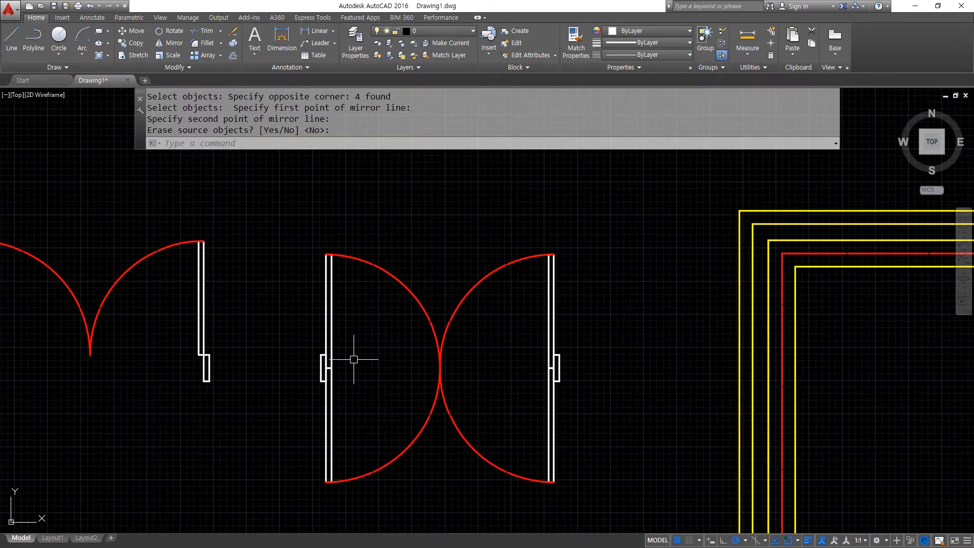
# Step: Compare the single, double and two-way swing door plans beside the floor plan
pyautogui.moveTo(348, 355); pyautogui.dragTo(441, 357, button='middle')
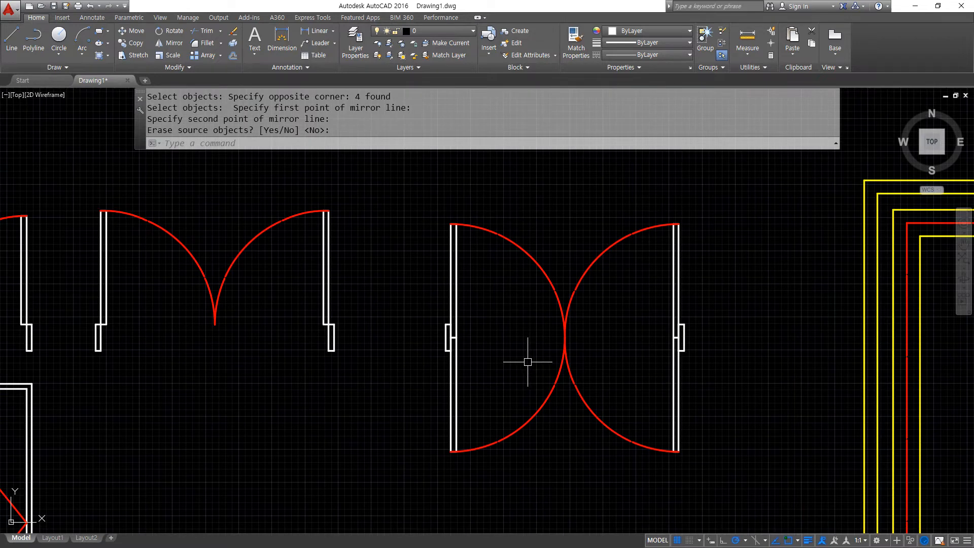
pyautogui.moveTo(275, 275); pyautogui.dragTo(413, 283, button='middle')
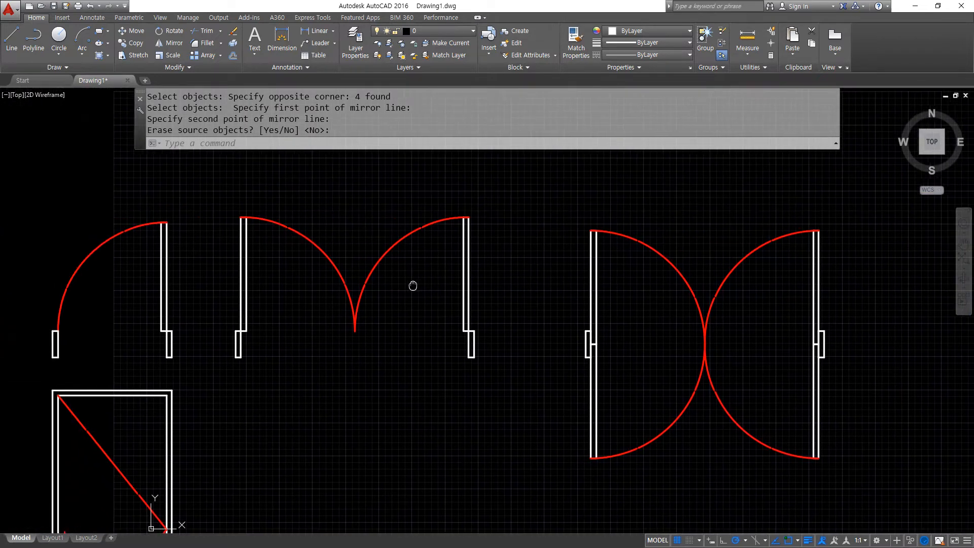
pyautogui.moveTo(151, 360)
pyautogui.mouseDown()
pyautogui.moveTo(77, 349)
pyautogui.moveTo(540, 341)
pyautogui.mouseUp()
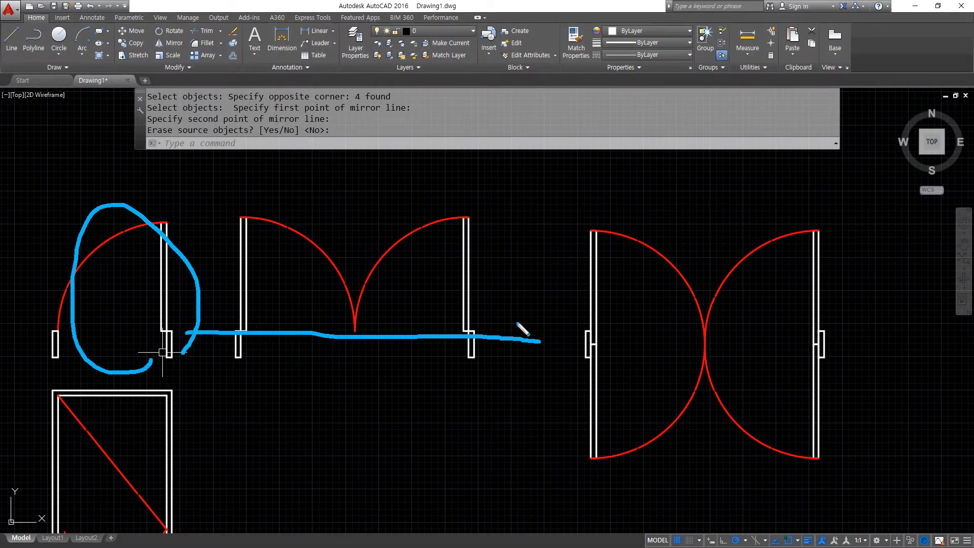
pyautogui.press('Escape')
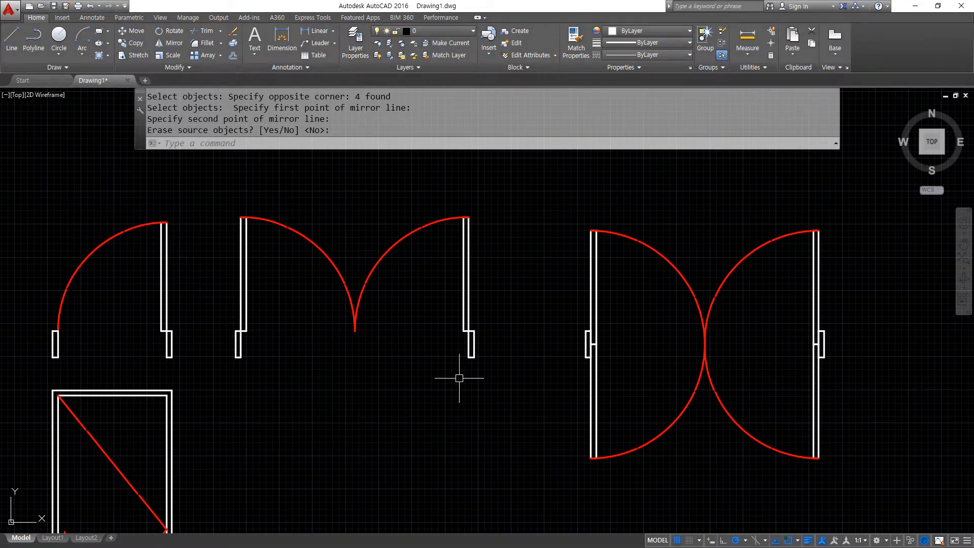
pyautogui.scroll(-2, 459, 378)
pyautogui.moveTo(402, 374); pyautogui.dragTo(349, 298, button='middle')
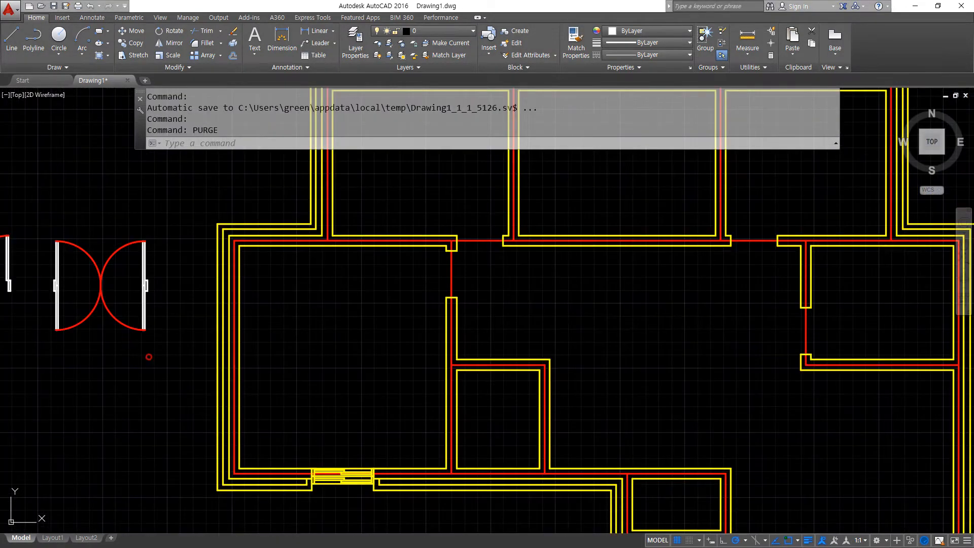
pyautogui.press('Escape')
pyautogui.moveTo(112, 352); pyautogui.dragTo(537, 351, button='middle')
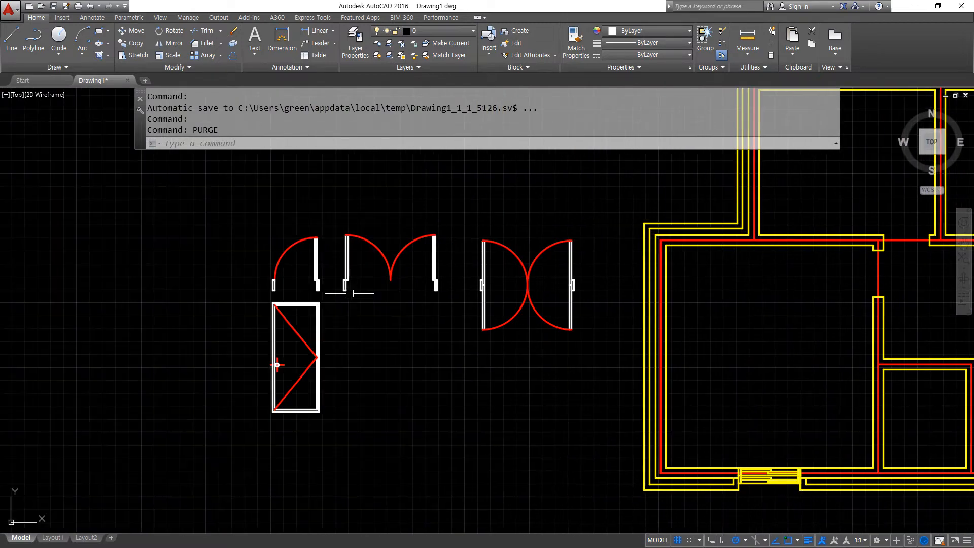
pyautogui.scroll(8, 338, 287)
pyautogui.scroll(-2, 213, 292)
pyautogui.moveTo(177, 290); pyautogui.dragTo(295, 386, button='middle')
pyautogui.moveTo(254, 437)
pyautogui.mouseDown()
pyautogui.moveTo(91, 299)
pyautogui.moveTo(437, 325)
pyautogui.moveTo(122, 499)
pyautogui.mouseUp()
pyautogui.press('Escape')
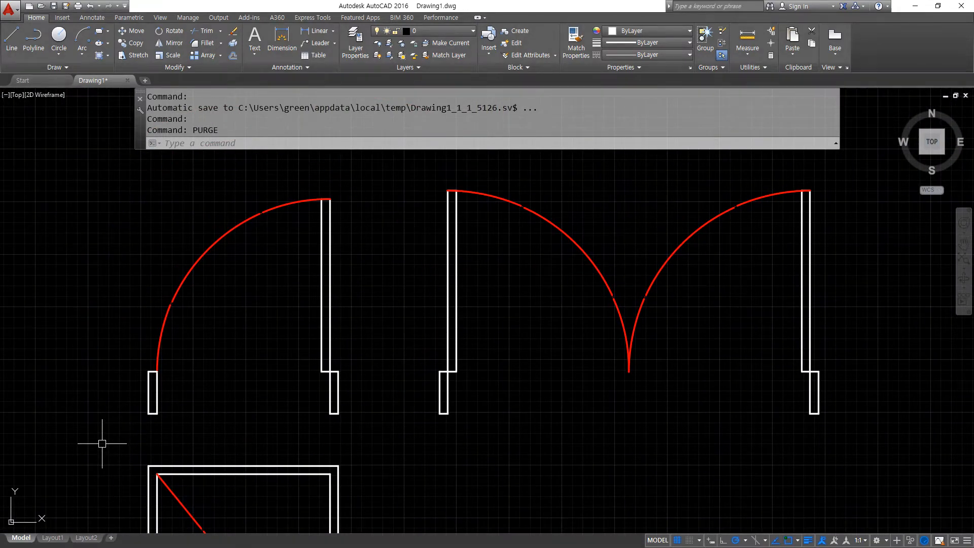
# Step: Define block W900 from the single-door plan, with its base point at the right frame's lower right corner and the Delete option
pyautogui.write('b')
pyautogui.press('Return')
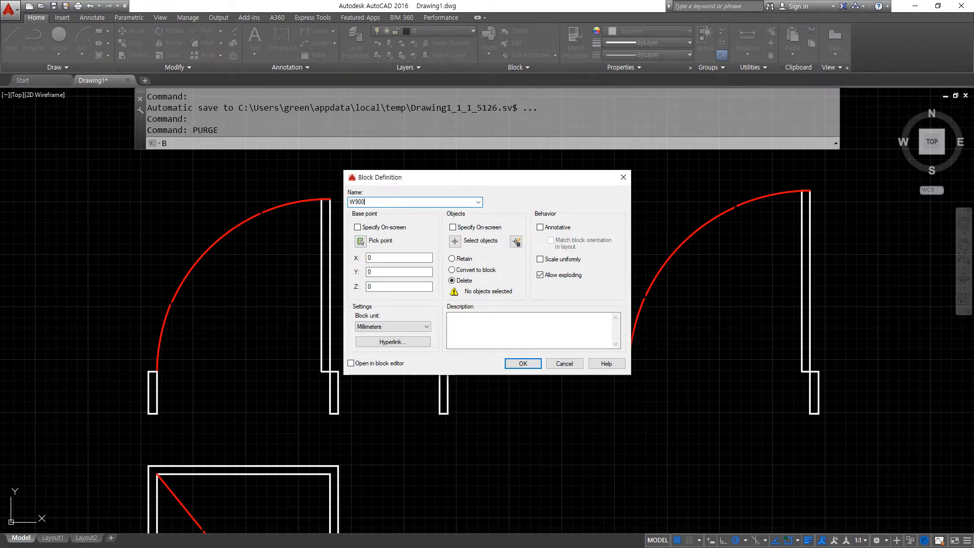
pyautogui.click(361, 241)
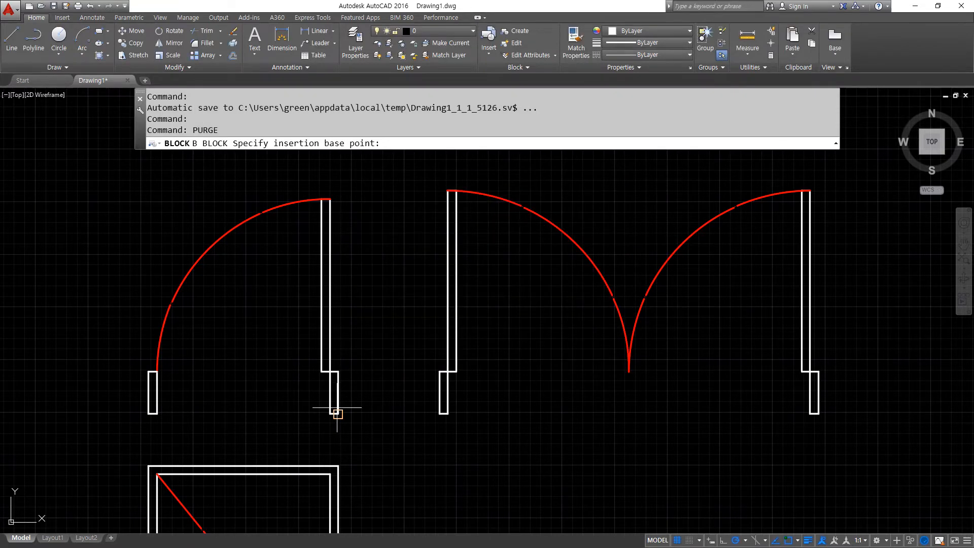
pyautogui.click(337, 413)
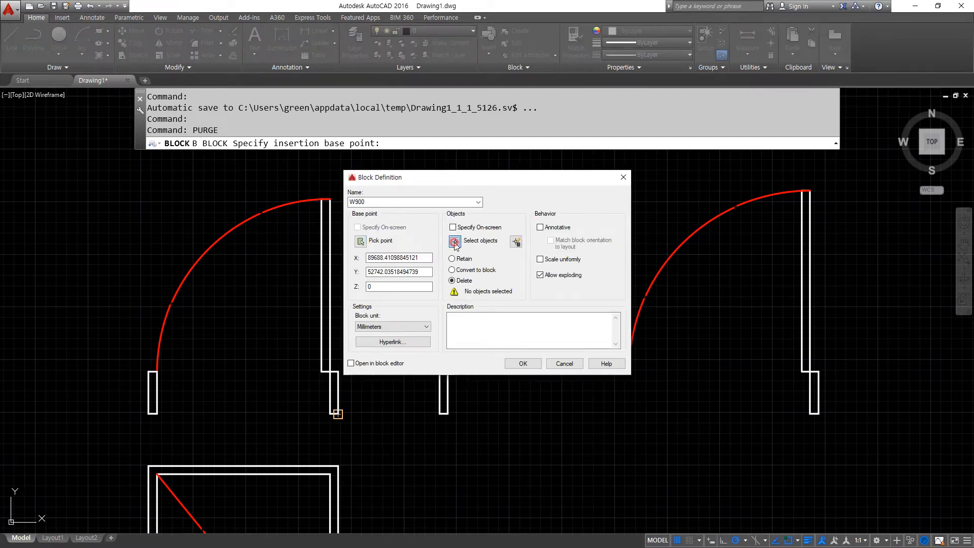
pyautogui.click(455, 242)
pyautogui.click(361, 428)
pyautogui.click(121, 224)
pyautogui.press('Return')
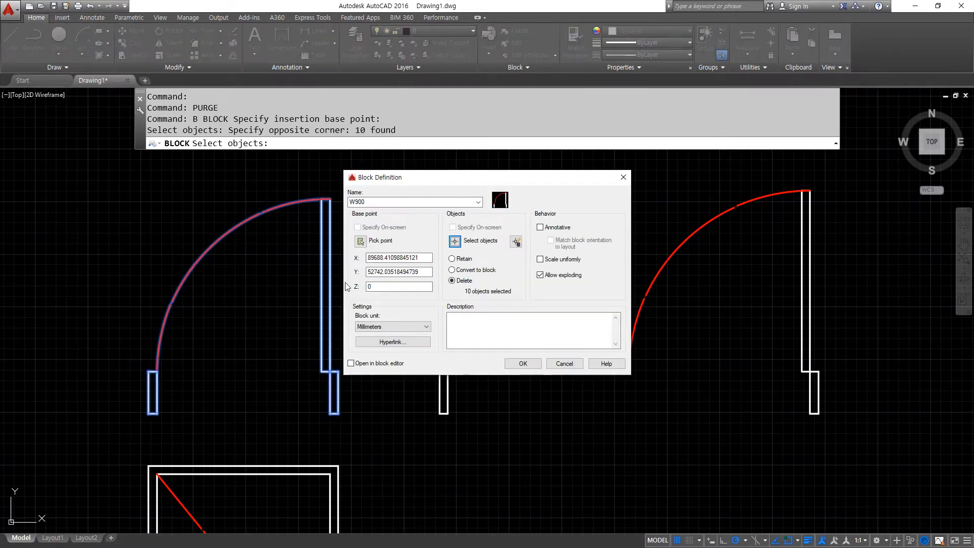
pyautogui.click(522, 364)
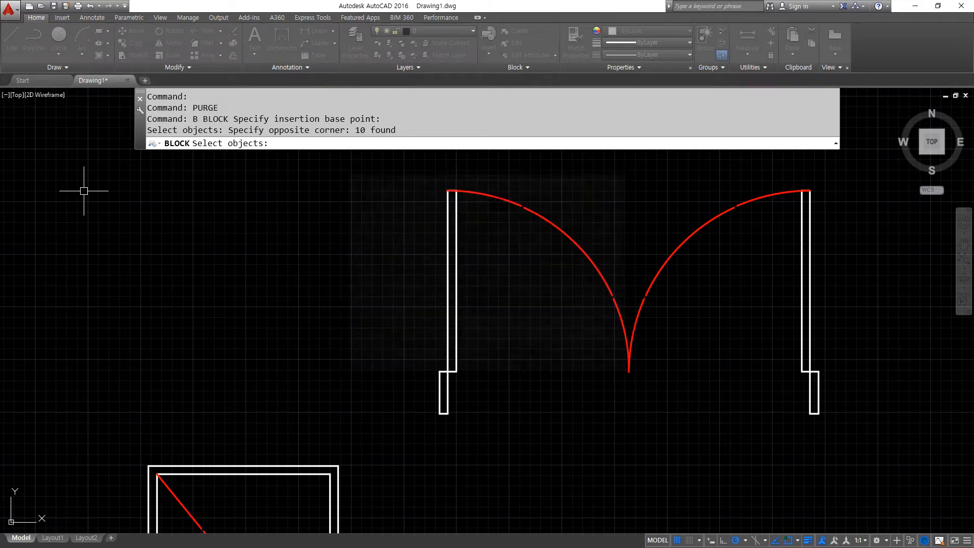
# Step: Insert the W900 block at the upper corner of the opening in the vertical wall, rotated a quarter turn counterclockwise
pyautogui.scroll(-6, 513, 409)
pyautogui.moveTo(638, 413); pyautogui.dragTo(184, 325, button='middle')
pyautogui.scroll(4, 577, 327)
pyautogui.moveTo(577, 328); pyautogui.dragTo(550, 402, button='middle')
pyautogui.write('i')
pyautogui.press('Return')
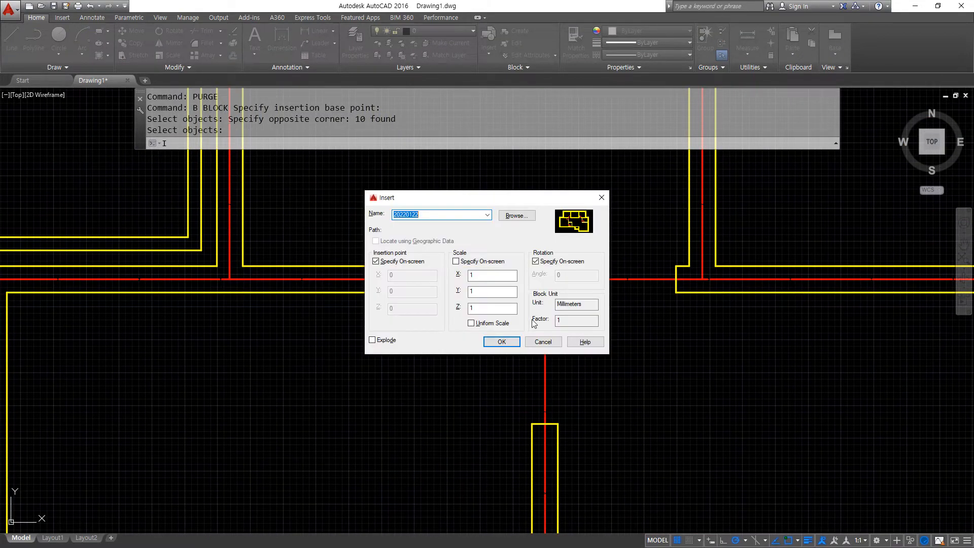
pyautogui.click(487, 214)
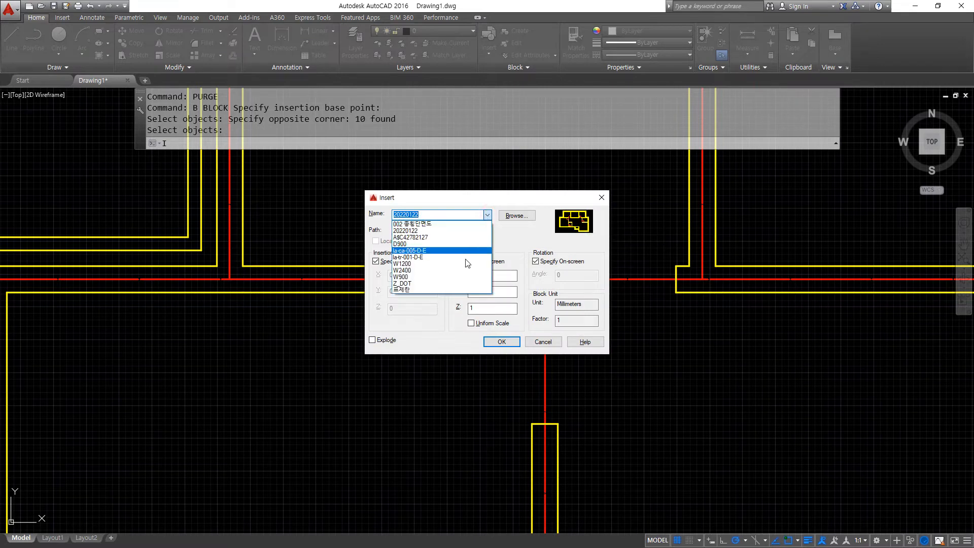
pyautogui.click(451, 277)
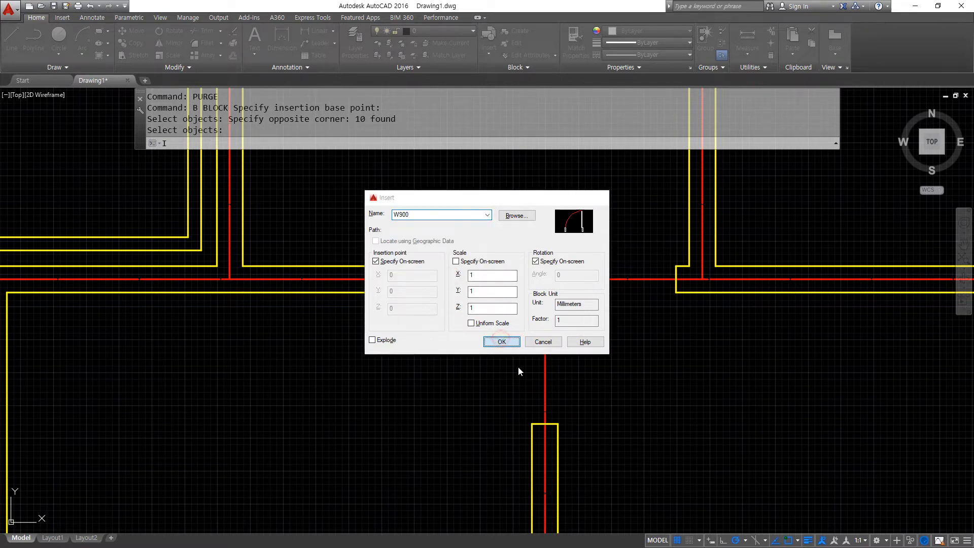
pyautogui.click(558, 307)
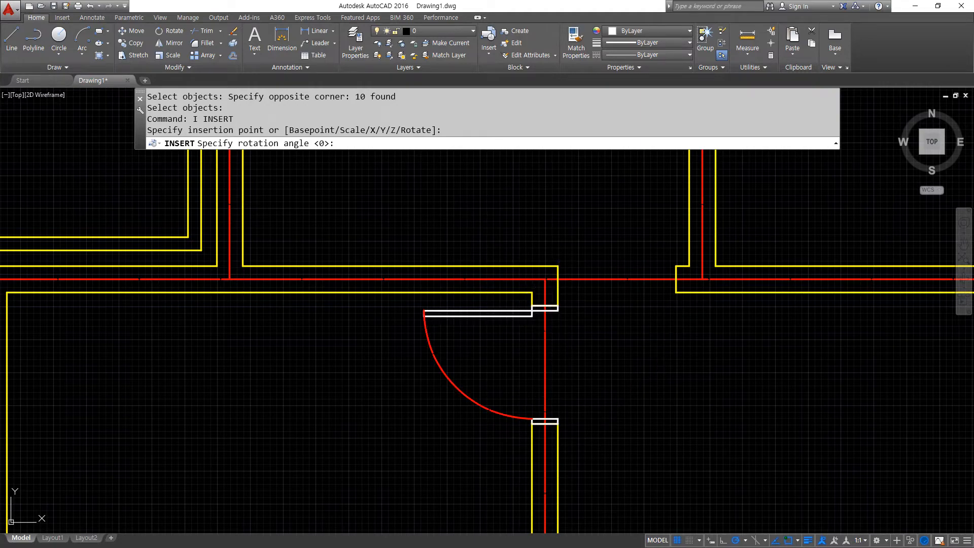
pyautogui.click(558, 267)
# Step: Insert another W900 block unrotated at the lower right corner of the adjacent opening in the horizontal wall
pyautogui.moveTo(651, 325); pyautogui.dragTo(536, 377, button='middle')
pyautogui.press('space')
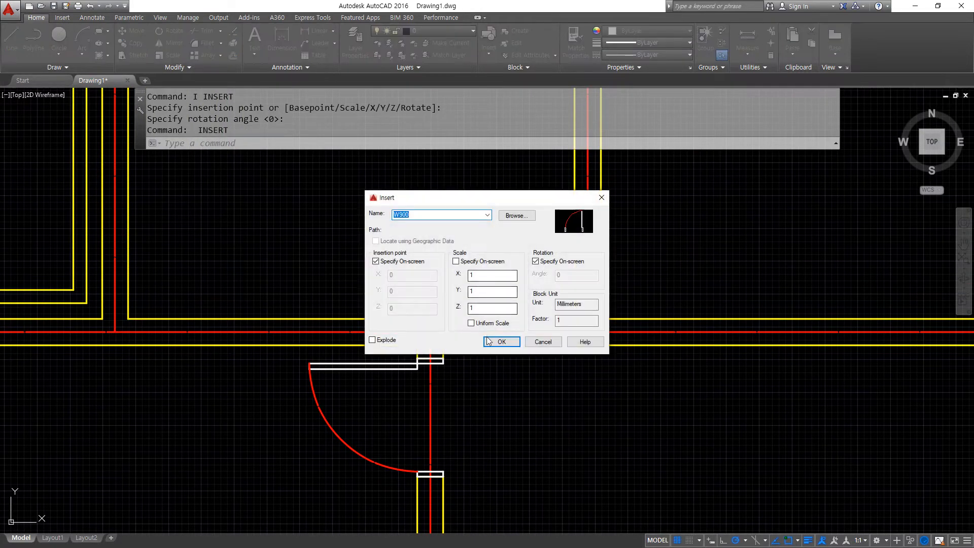
pyautogui.click(488, 341)
pyautogui.click(559, 344)
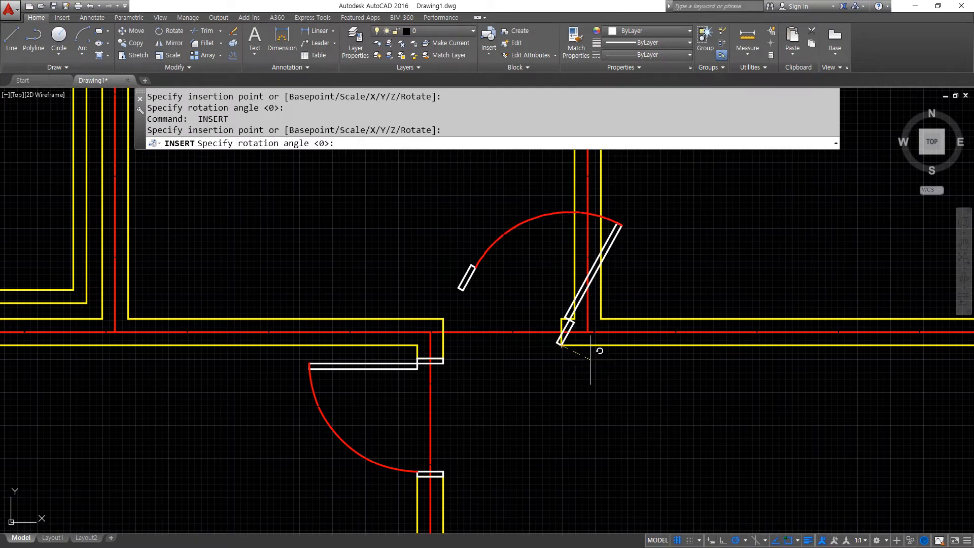
pyautogui.click(642, 346)
# Step: Draw a line across the vertical wall's lower end, joining its two inner corners
pyautogui.moveTo(480, 446); pyautogui.dragTo(464, 256, button='middle')
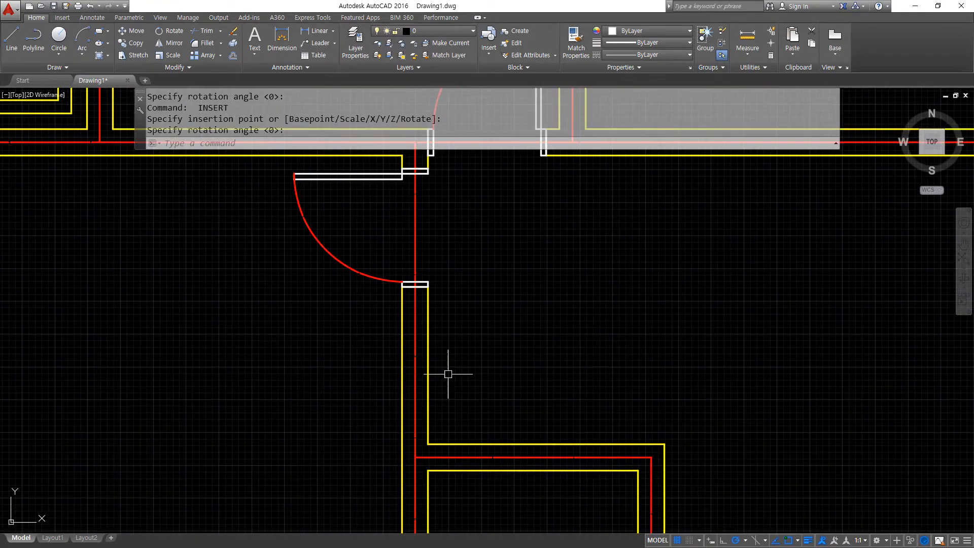
pyautogui.moveTo(443, 477); pyautogui.dragTo(474, 287, button='middle')
pyautogui.moveTo(459, 495); pyautogui.dragTo(467, 419, button='middle')
pyautogui.scroll(4, 435, 440)
pyautogui.write('l')
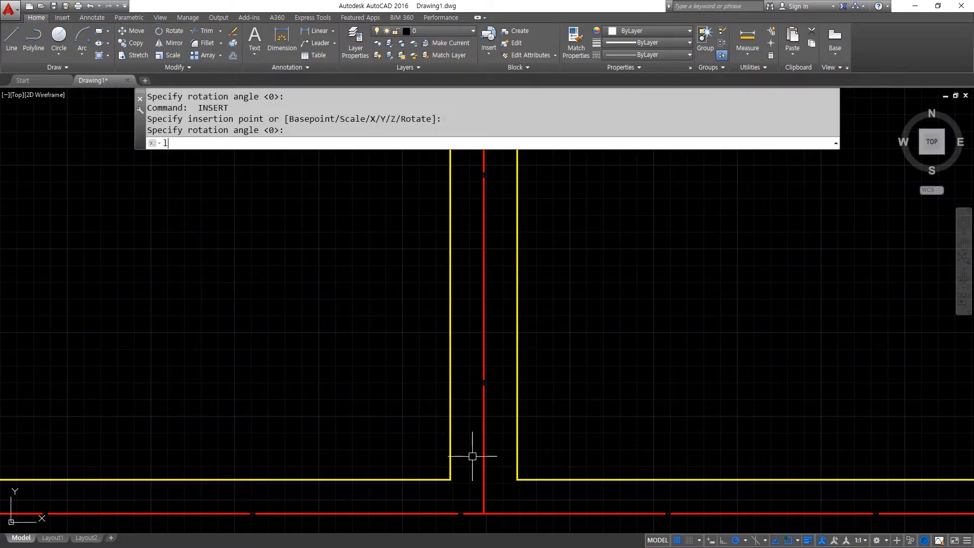
pyautogui.press('Return')
pyautogui.click(517, 479)
pyautogui.click(450, 480)
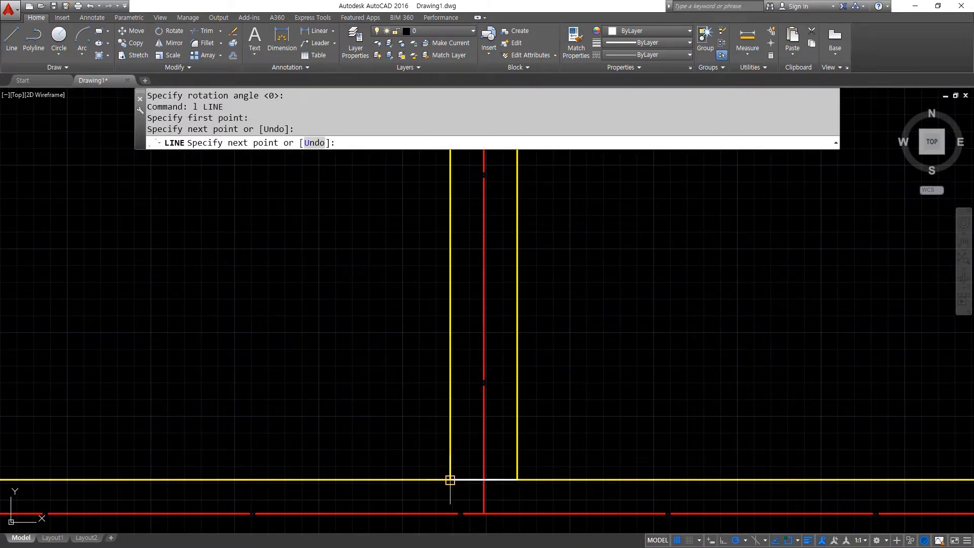
pyautogui.press('Return')
# Step: Offset the new line across the vertical wall upward by 100
pyautogui.write('o')
pyautogui.press('Return')
pyautogui.write('10')
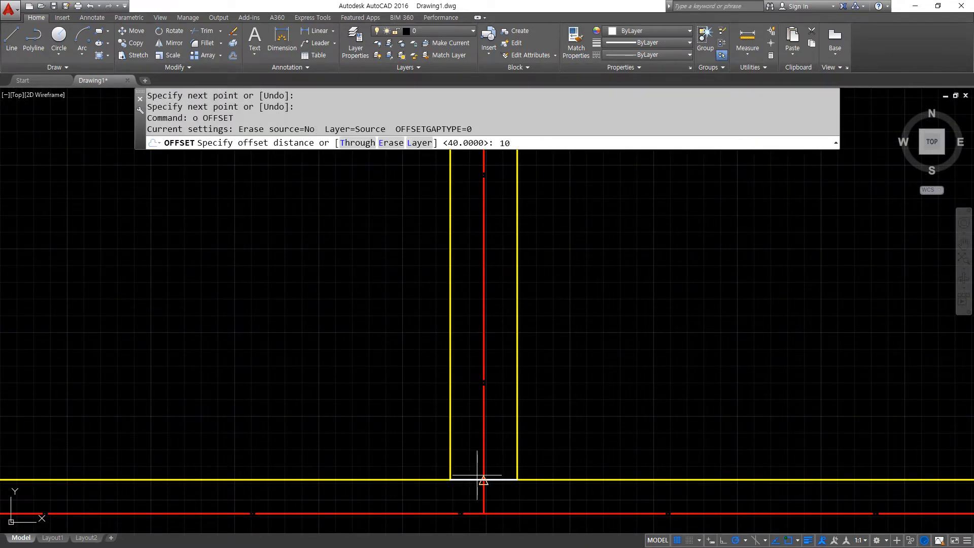
pyautogui.write('0')
pyautogui.press('Return')
pyautogui.click(504, 474)
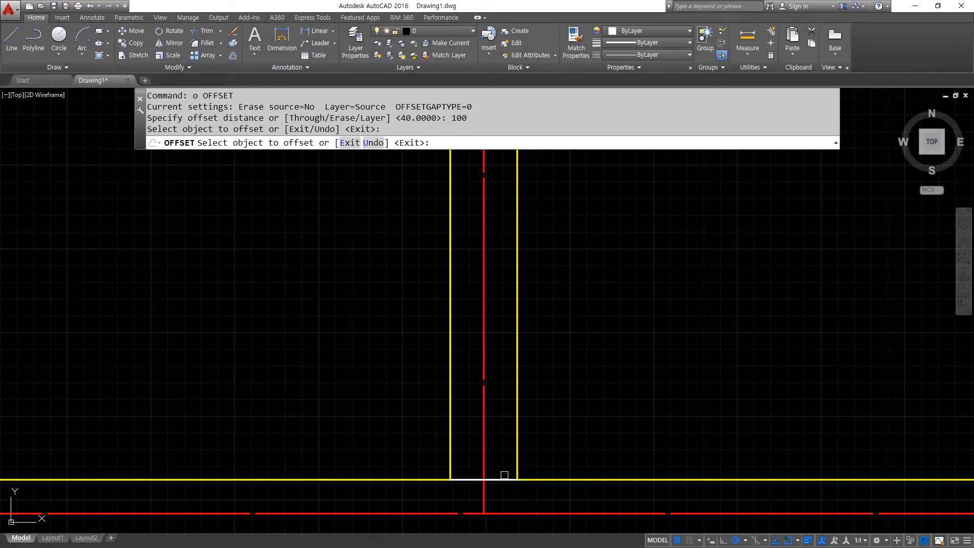
pyautogui.click(504, 477)
pyautogui.click(613, 385)
pyautogui.press('Return')
# Step: Offset the upper of the two cross lines upward by 900 to mark the door opening's width
pyautogui.press('Return')
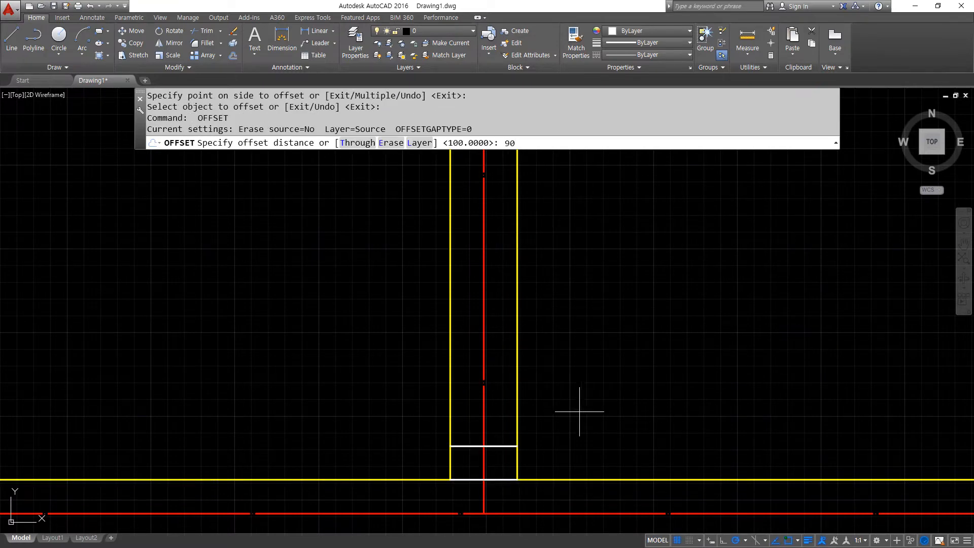
pyautogui.write('900')
pyautogui.press('Return')
pyautogui.click(516, 446)
pyautogui.click(585, 352)
pyautogui.scroll(-2, 577, 345)
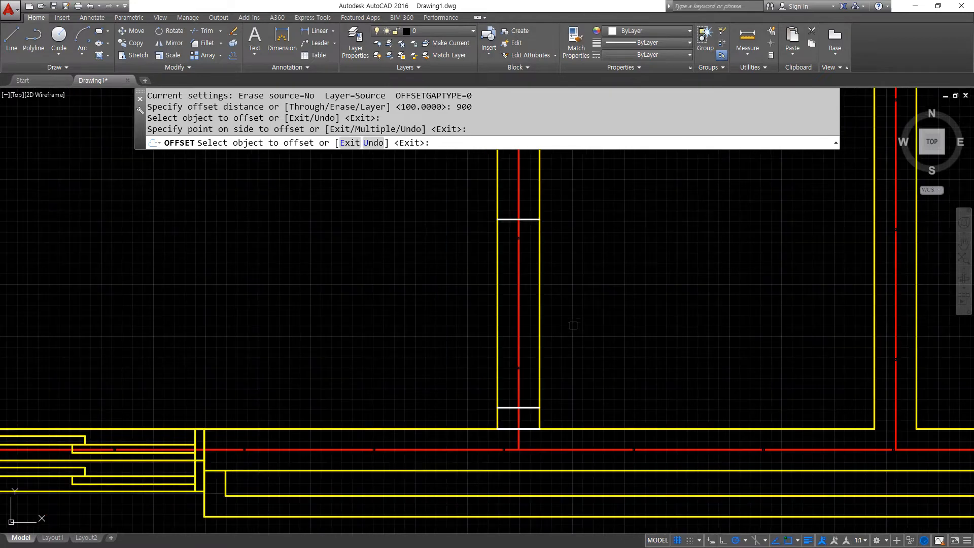
# Step: Erase the lowest cross line at the vertical wall's lower end, leaving the two lines that mark the door opening
pyautogui.press('Return')
pyautogui.click(528, 429)
pyautogui.write('e')
pyautogui.press('Return')
# Step: Trim both vertical wall lines between the two cross lines to open the doorway
pyautogui.write('tr')
pyautogui.press('Return')
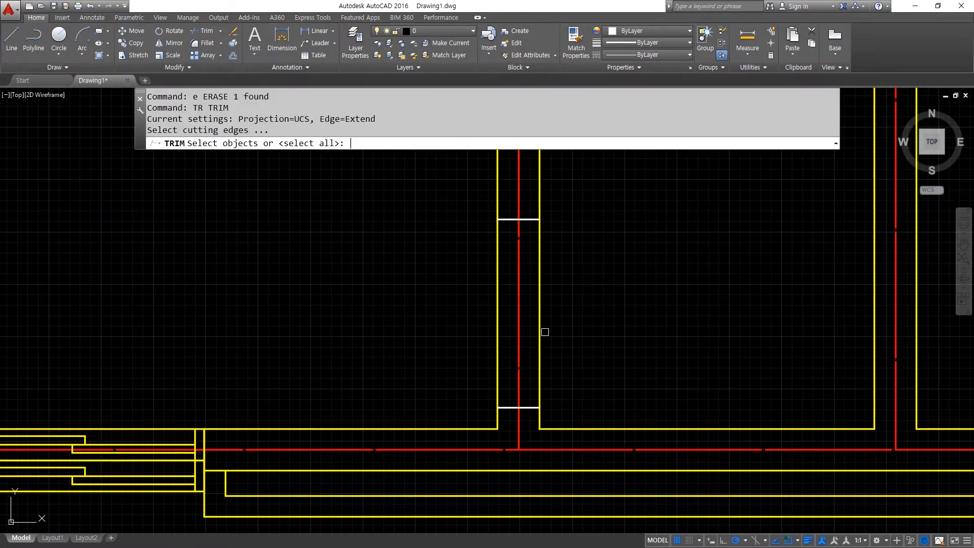
pyautogui.press('Return')
pyautogui.click(540, 330)
pyautogui.click(497, 330)
pyautogui.press('Return')
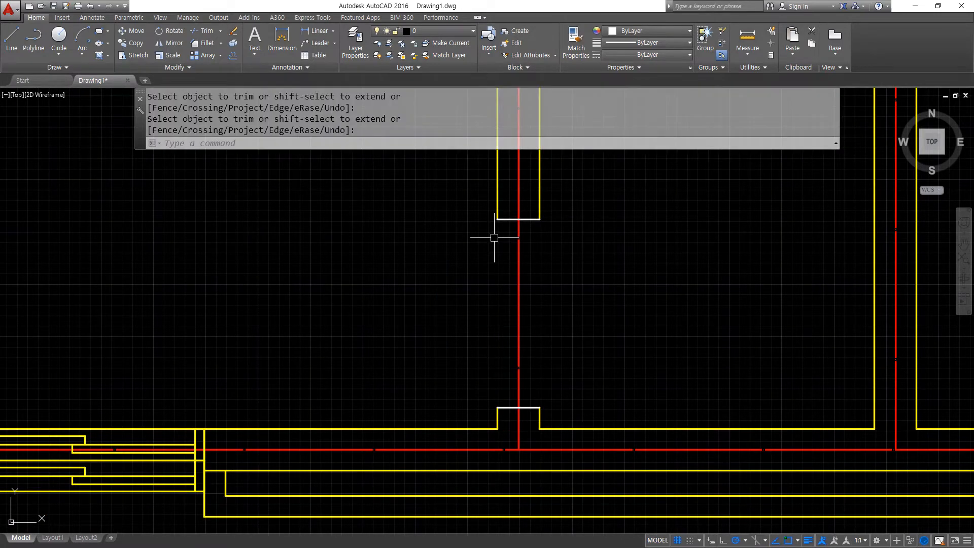
# Step: Match the properties of the two white lines closing the opening's ends to the yellow wall line
pyautogui.write('ma')
pyautogui.press('Return')
pyautogui.click(541, 190)
pyautogui.click(440, 204)
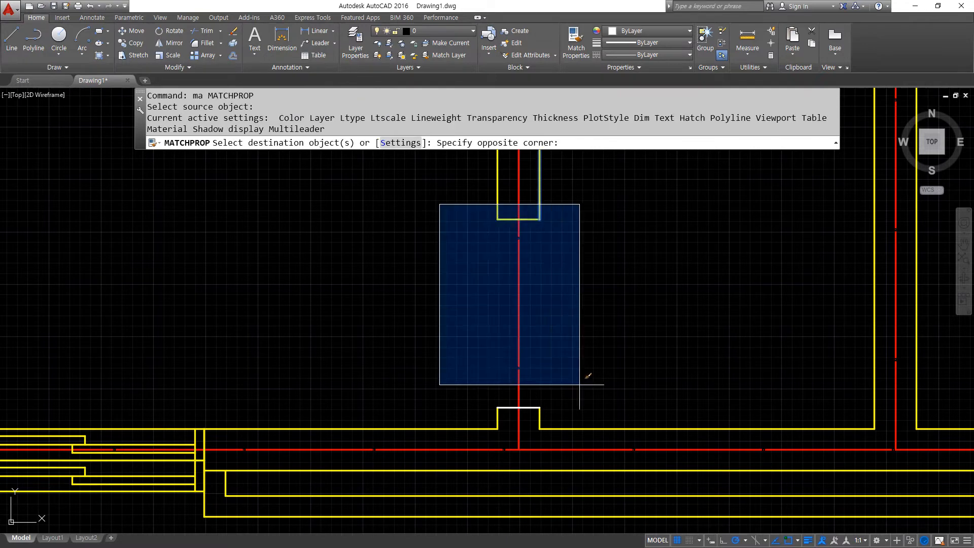
pyautogui.click(583, 423)
pyautogui.press('Return')
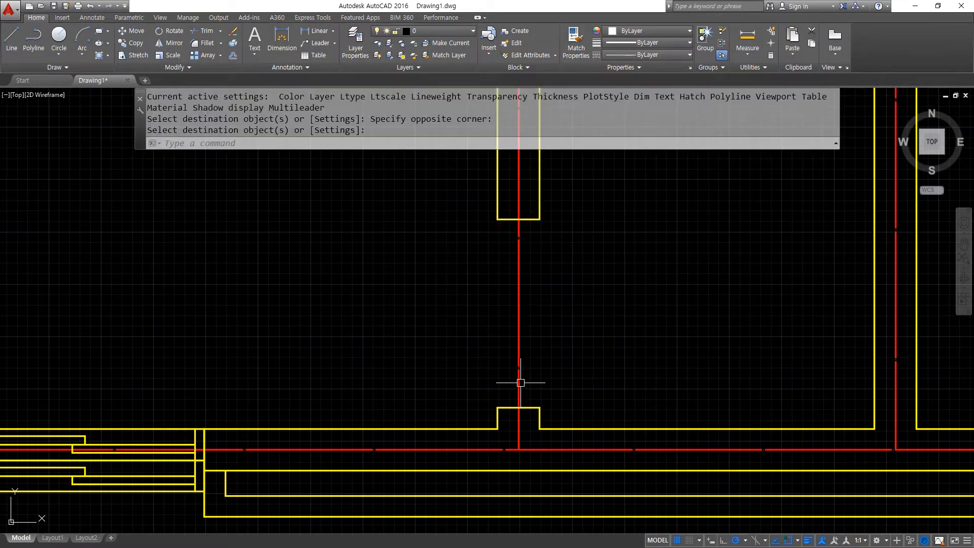
# Step: Try the W900 block at the opening's upper right corner with its leaf opening to the left, and erase it
pyautogui.write('i')
pyautogui.press('Return')
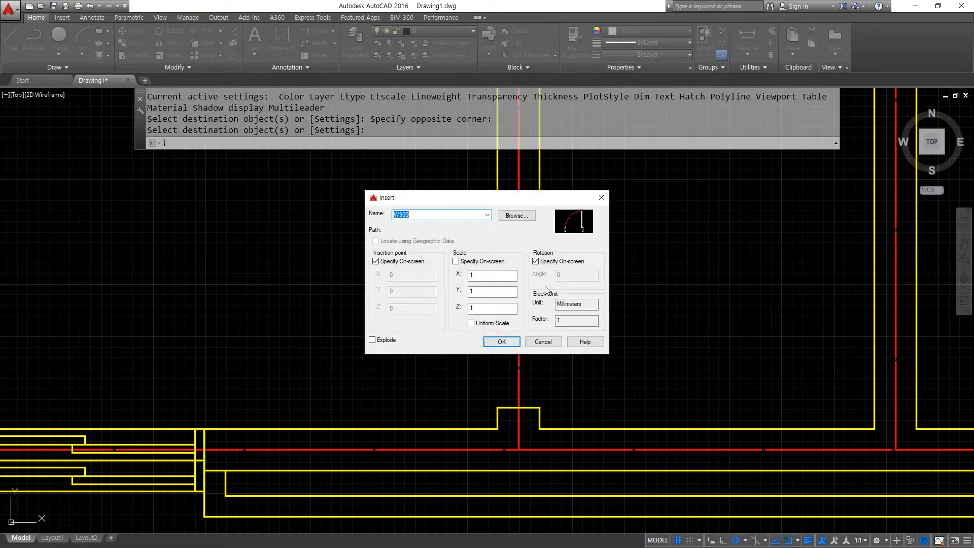
pyautogui.click(512, 342)
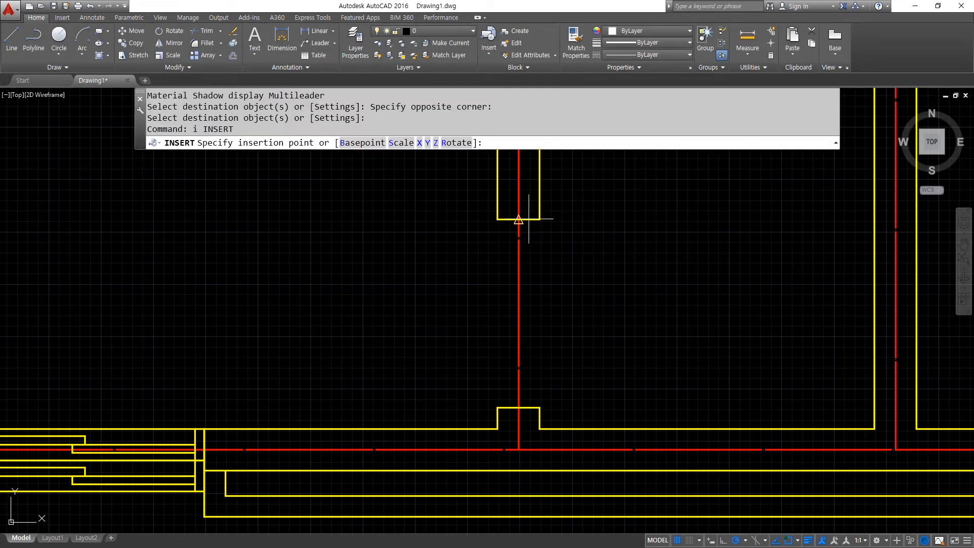
pyautogui.click(539, 219)
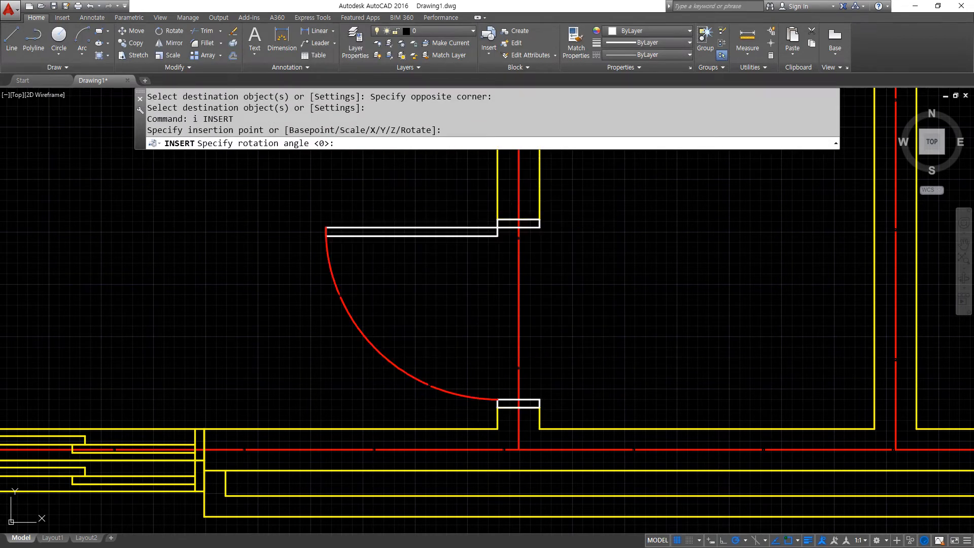
pyautogui.click(508, 218)
pyautogui.write('e')
pyautogui.press('Return')
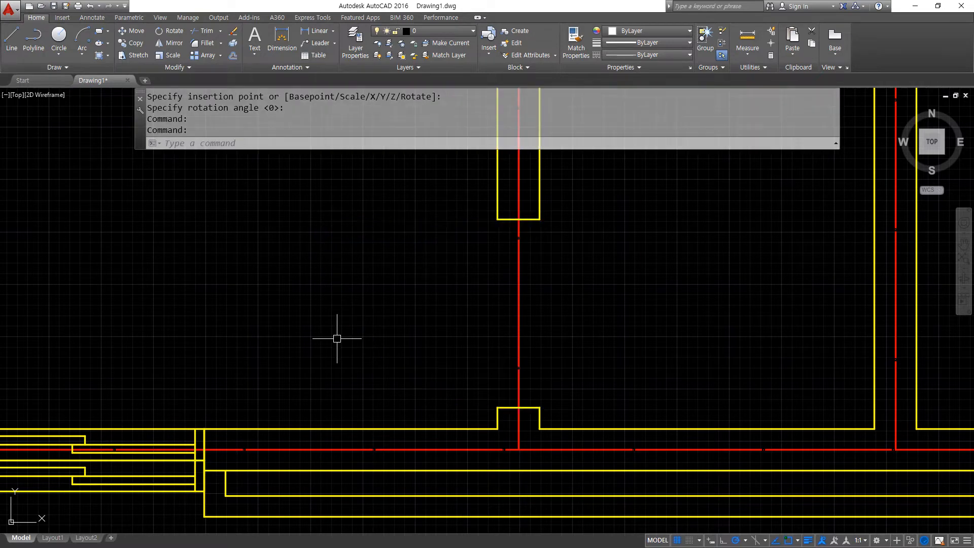
# Step: Insert the W900 block at the opening's lower left corner, rotated so the leaf opens to the right into the small room
pyautogui.write('i')
pyautogui.press('Return')
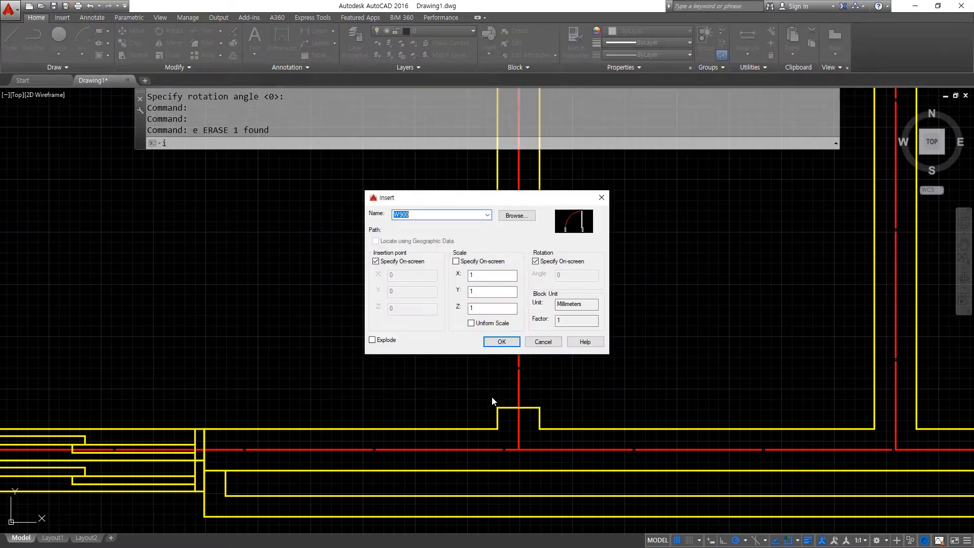
pyautogui.click(494, 342)
pyautogui.click(497, 407)
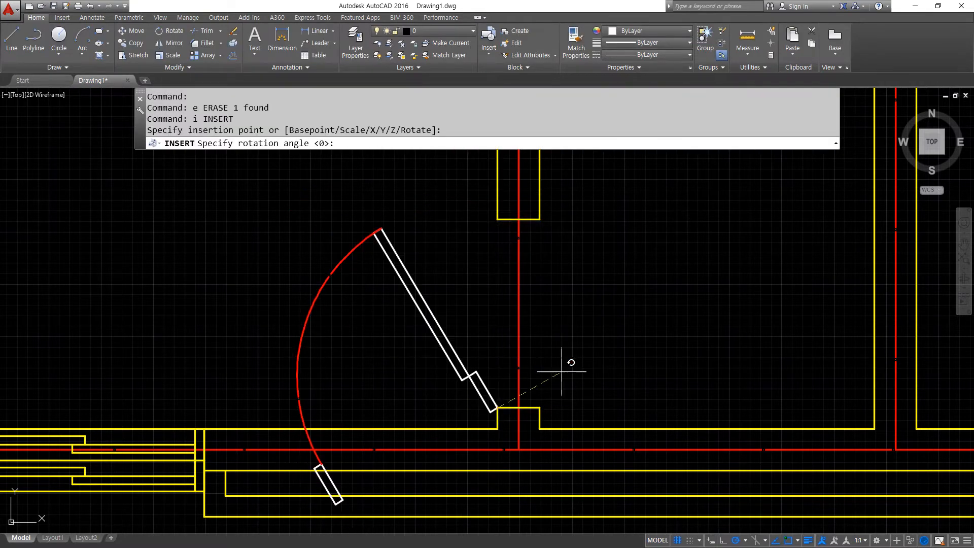
pyautogui.click(497, 442)
pyautogui.scroll(-3, 413, 359)
pyautogui.moveTo(413, 353); pyautogui.dragTo(423, 408, button='middle')
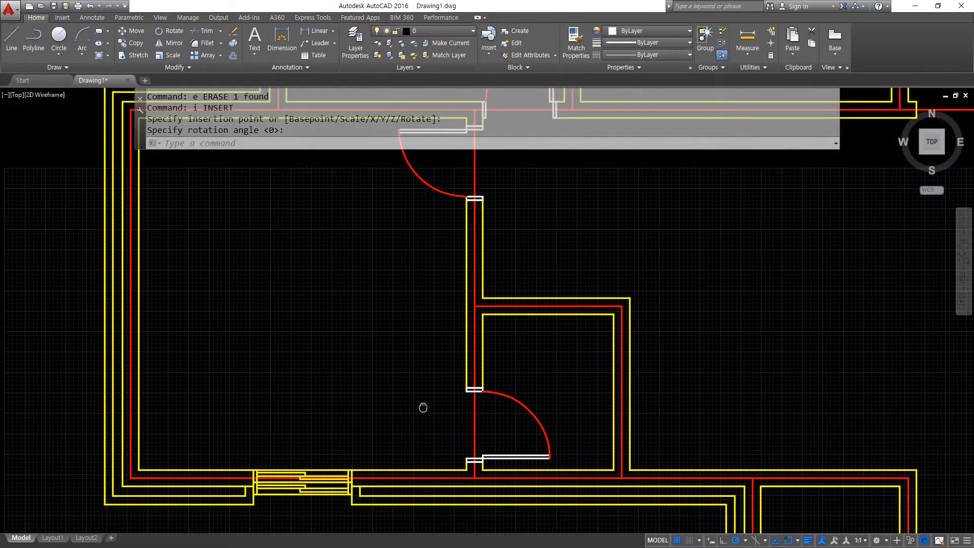
pyautogui.scroll(-2, 433, 372)
pyautogui.moveTo(444, 371); pyautogui.dragTo(416, 396, button='middle')
pyautogui.moveTo(462, 435)
pyautogui.mouseDown()
pyautogui.moveTo(300, 185)
pyautogui.moveTo(472, 449)
pyautogui.mouseUp()
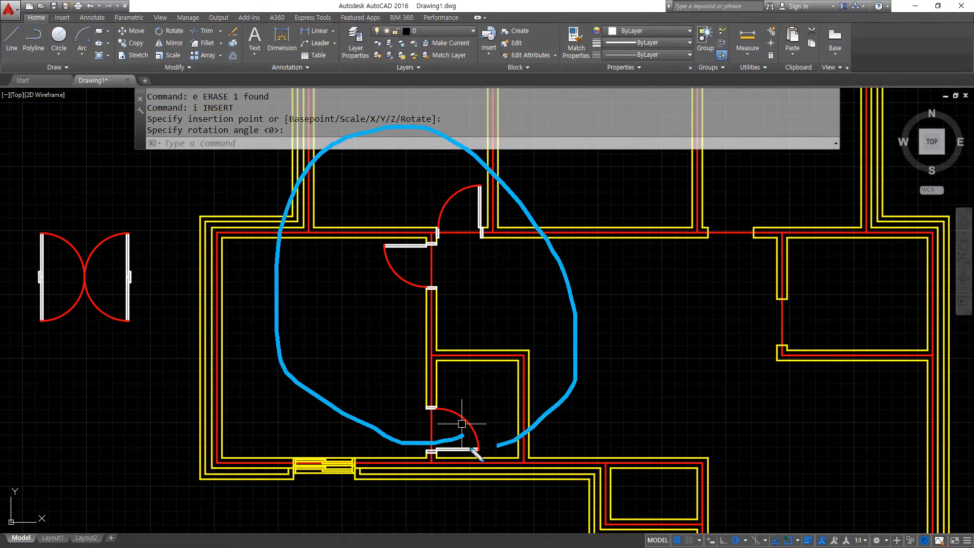
pyautogui.press('Escape')
# Step: Copy the small room's door to the vertical wall opening of the room on the plan's right side
pyautogui.scroll(5, 788, 350)
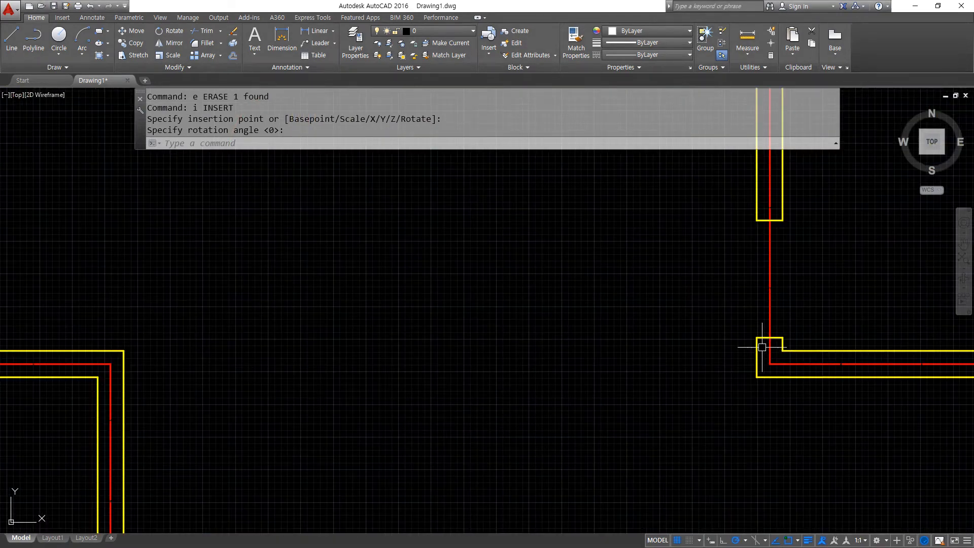
pyautogui.scroll(-2, 623, 348)
pyautogui.moveTo(456, 402); pyautogui.dragTo(480, 347, button='middle')
pyautogui.write('cp')
pyautogui.press('Return')
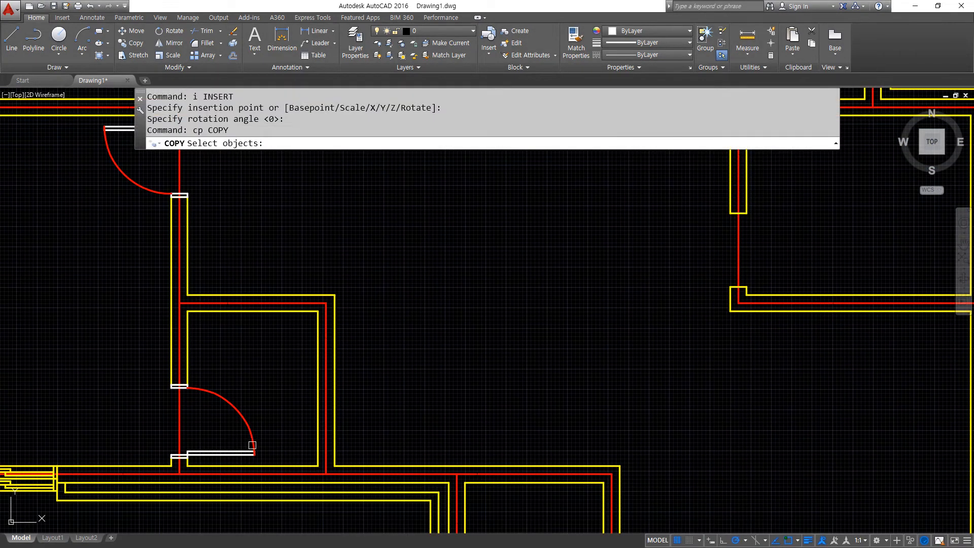
pyautogui.click(253, 447)
pyautogui.press('Return')
pyautogui.click(171, 461)
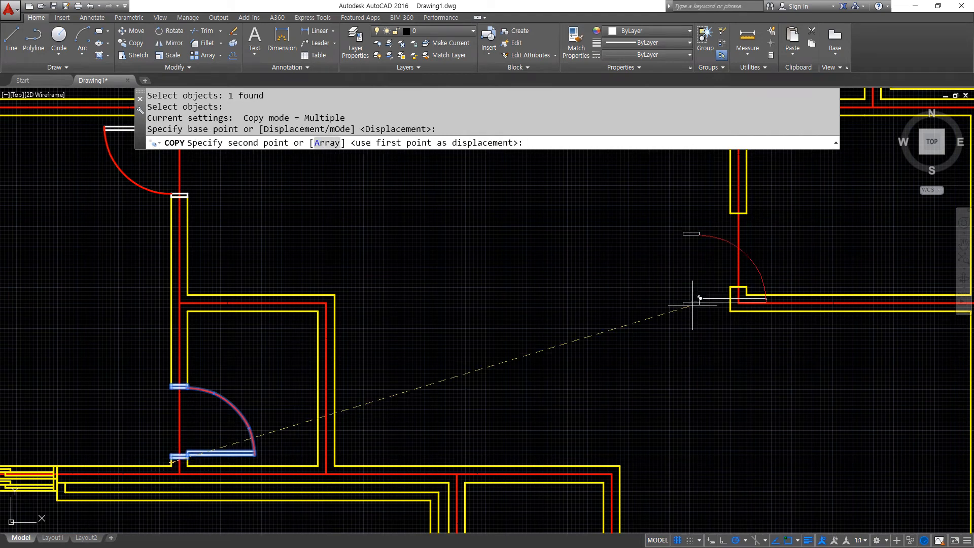
pyautogui.click(731, 300)
pyautogui.scroll(5, 733, 299)
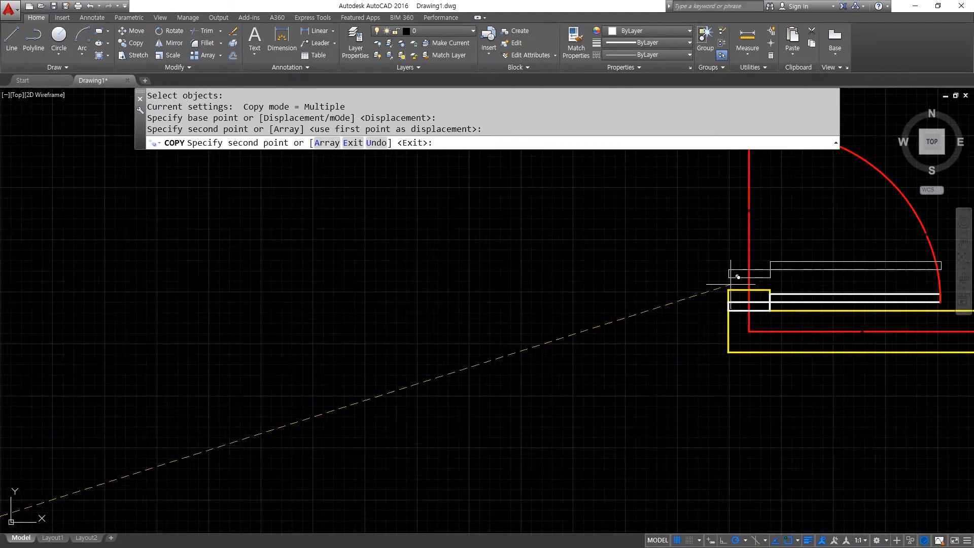
pyautogui.press('Return')
# Step: Move the copied door up so its frame's lower left corner meets the upper left corner of the wall stub
pyautogui.write('m')
pyautogui.press('Return')
pyautogui.click(837, 298)
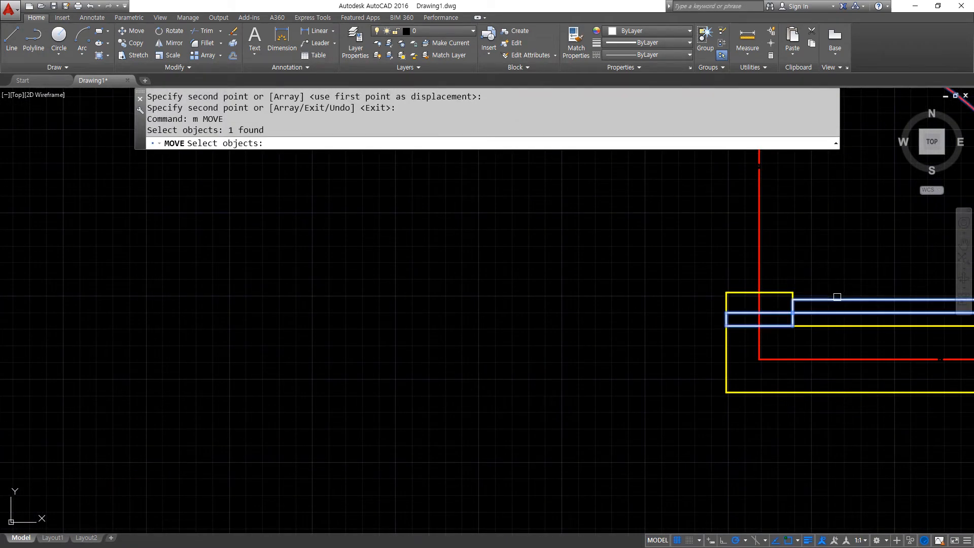
pyautogui.press('Return')
pyautogui.click(727, 312)
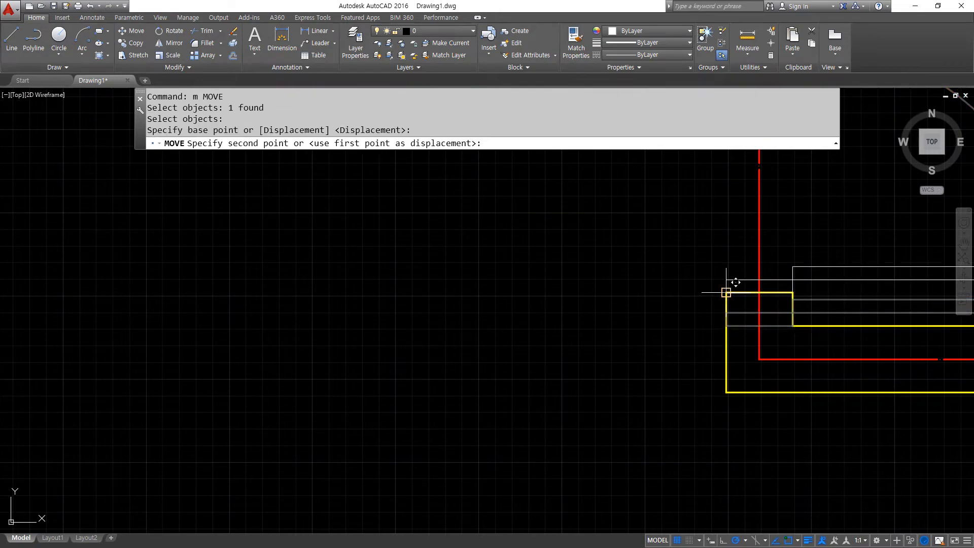
pyautogui.click(728, 286)
# Step: Mirror the upper left room's door about a vertical line through the middle room's lower wall midpoint, keeping the original
pyautogui.scroll(-3, 648, 304)
pyautogui.scroll(-3, 565, 365)
pyautogui.scroll(3, 602, 271)
pyautogui.scroll(-2, 370, 330)
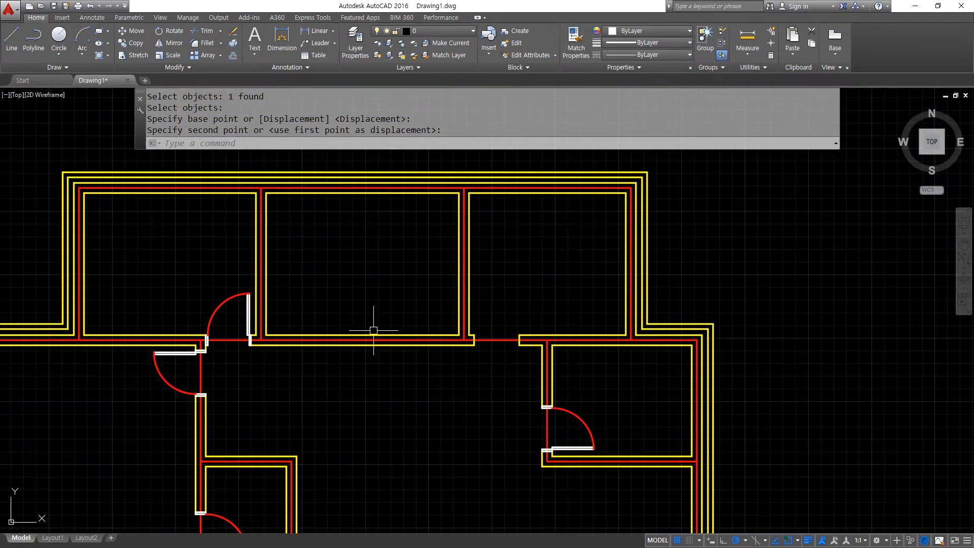
pyautogui.scroll(3, 293, 351)
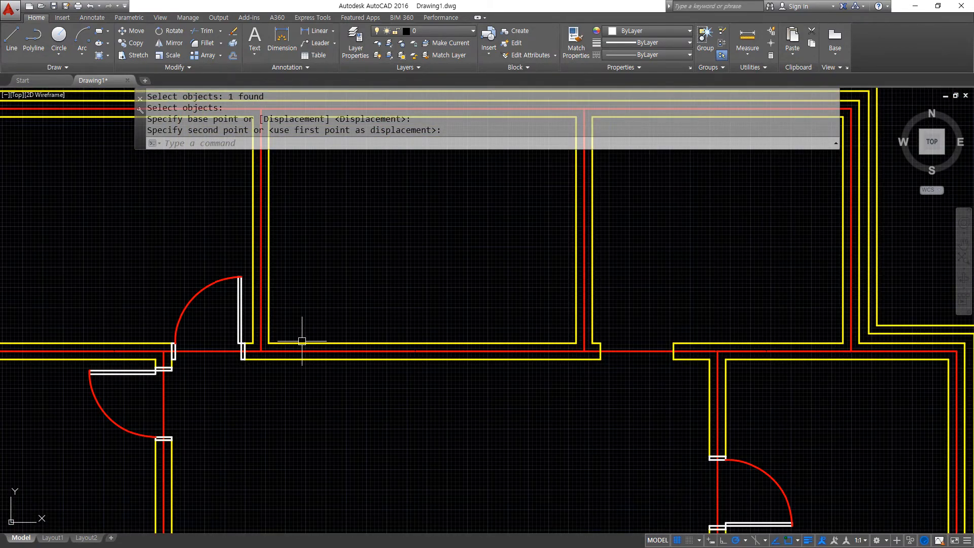
pyautogui.write('mi')
pyautogui.press('Return')
pyautogui.click(242, 314)
pyautogui.press('Return')
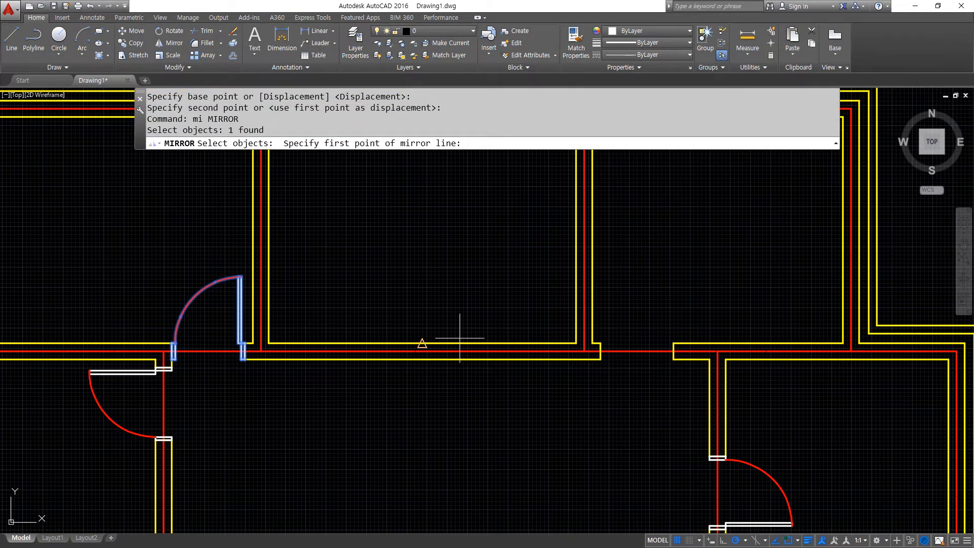
pyautogui.click(422, 343)
pyautogui.click(422, 406)
pyautogui.press('Return')
pyautogui.scroll(-4, 406, 441)
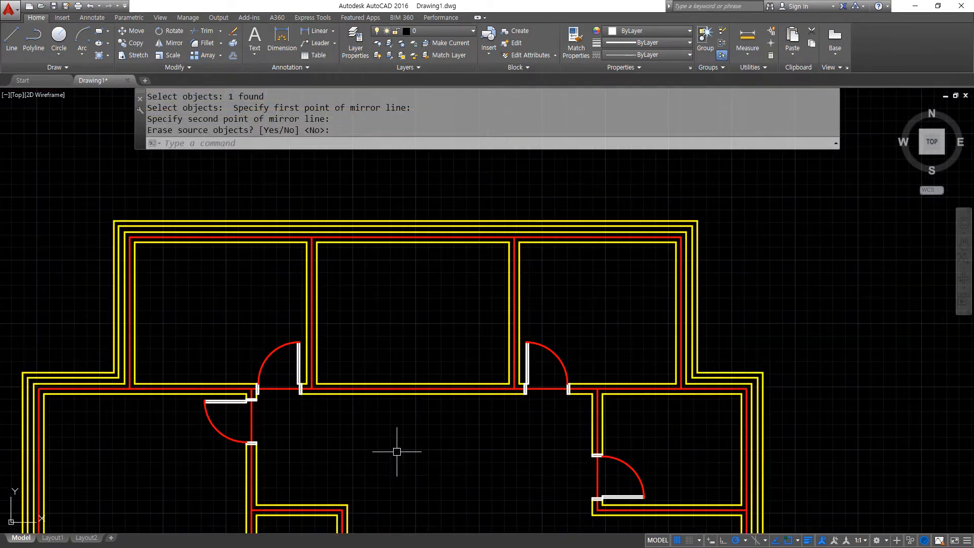
pyautogui.scroll(2, 423, 426)
pyautogui.moveTo(422, 426); pyautogui.dragTo(421, 362, button='middle')
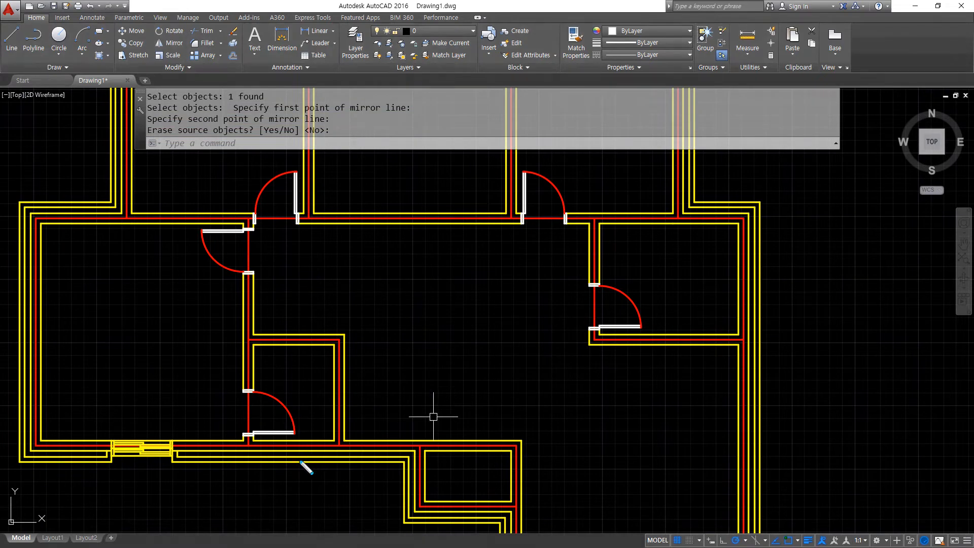
pyautogui.moveTo(288, 477)
pyautogui.mouseDown()
pyautogui.moveTo(235, 189)
pyautogui.moveTo(576, 185)
pyautogui.moveTo(554, 405)
pyautogui.moveTo(321, 483)
pyautogui.mouseUp()
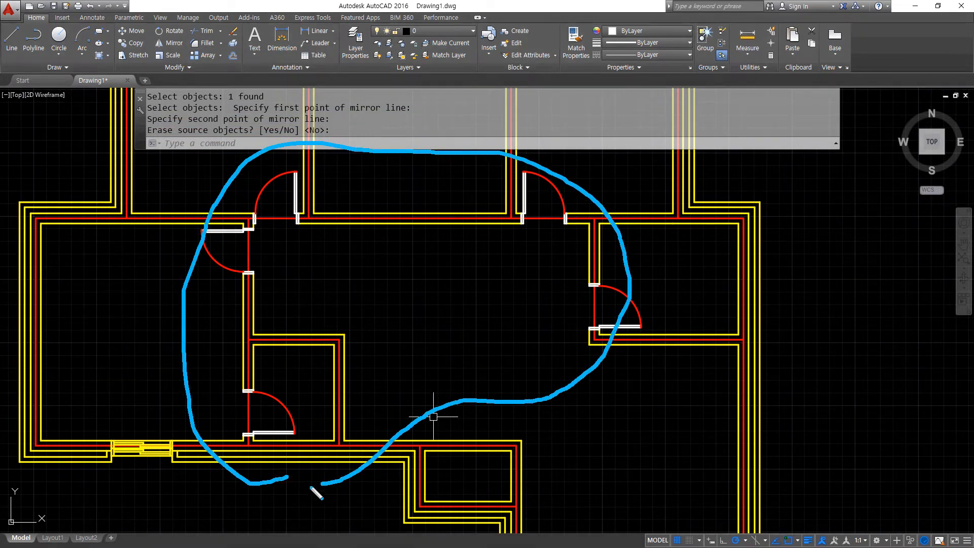
pyautogui.press('Escape')
pyautogui.moveTo(436, 281); pyautogui.dragTo(442, 302, button='middle')
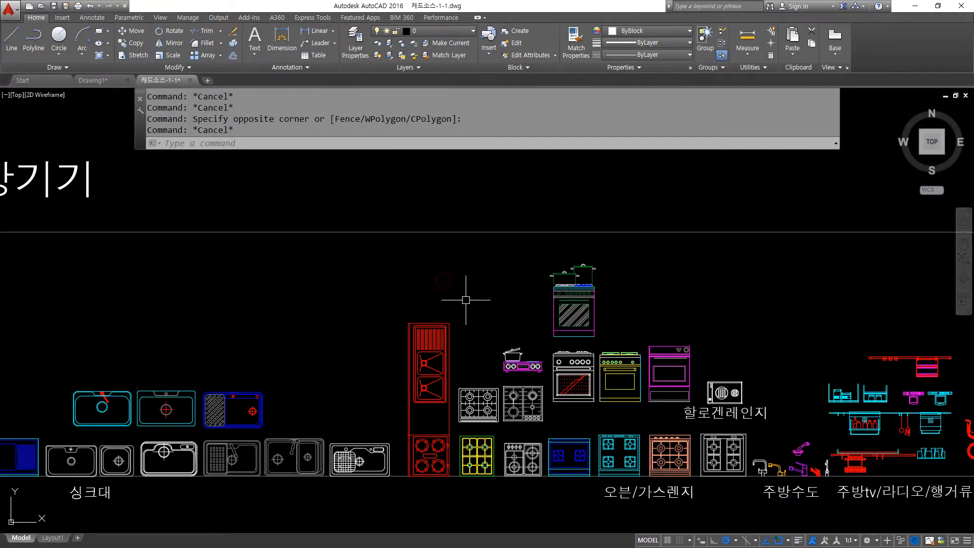
# Step: Copy the red sink-and-stove counter from the 캐드소스-1-1 drawing and paste it into the upper middle room of Drawing1
pyautogui.click(463, 299)
pyautogui.click(388, 349)
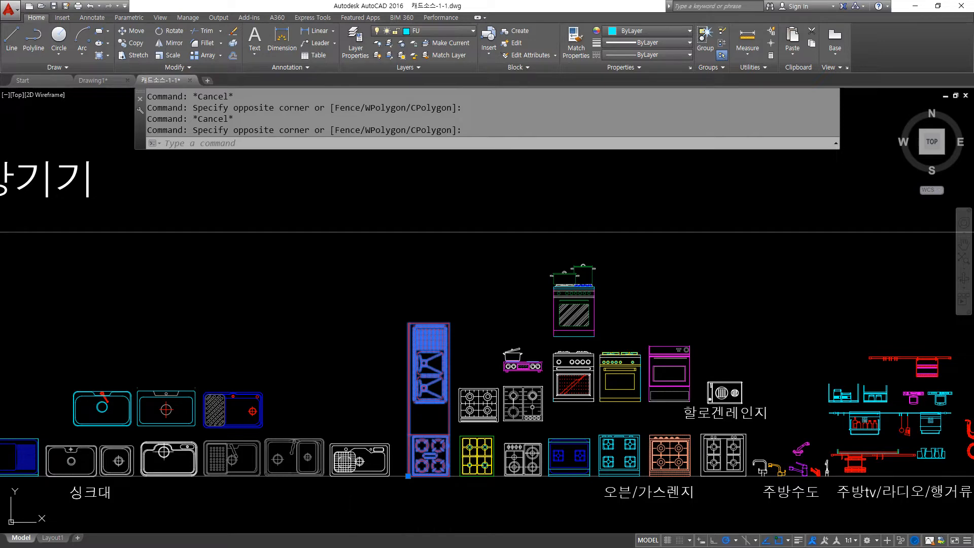
pyautogui.hotkey('ctrl', 'c')
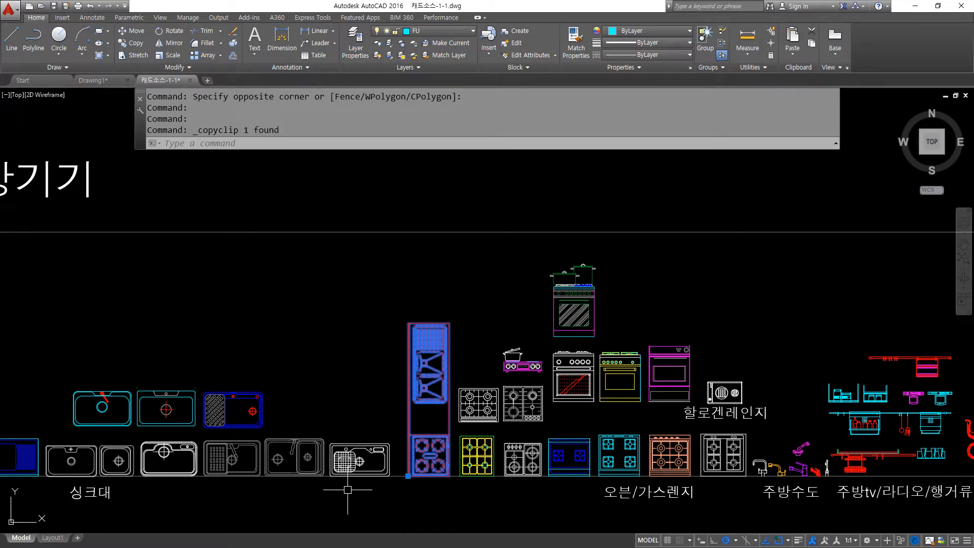
pyautogui.click(96, 81)
pyautogui.scroll(-2, 381, 269)
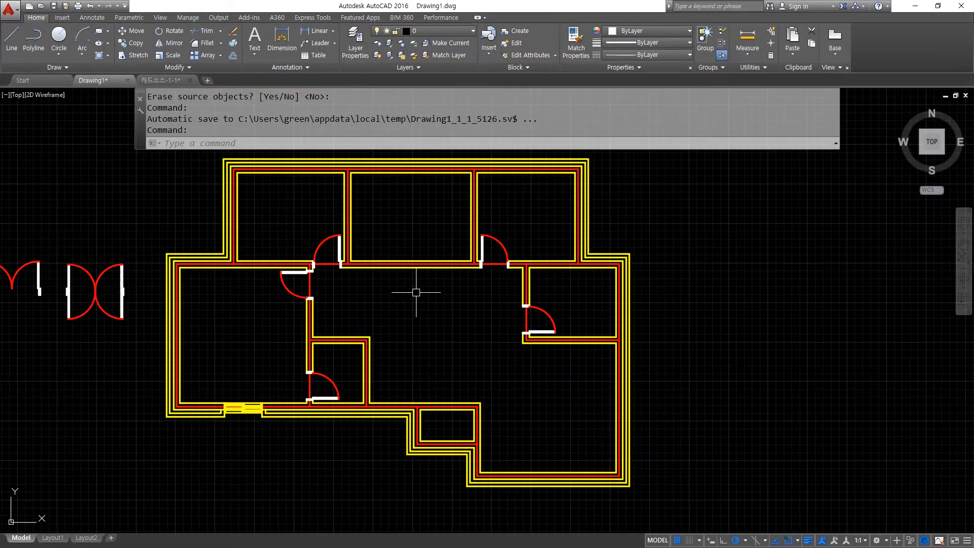
pyautogui.scroll(3, 422, 358)
pyautogui.hotkey('ctrl', 'v')
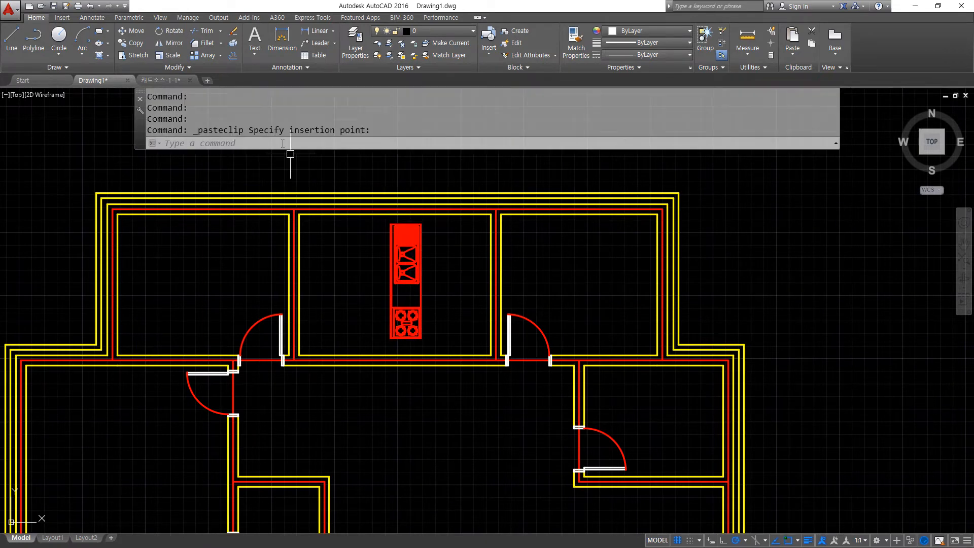
# Step: Switch to the 캐드소스-1-1 drawing and find the 싱크대 group of sink symbols
pyautogui.hotkey('ctrl', 'Tab')
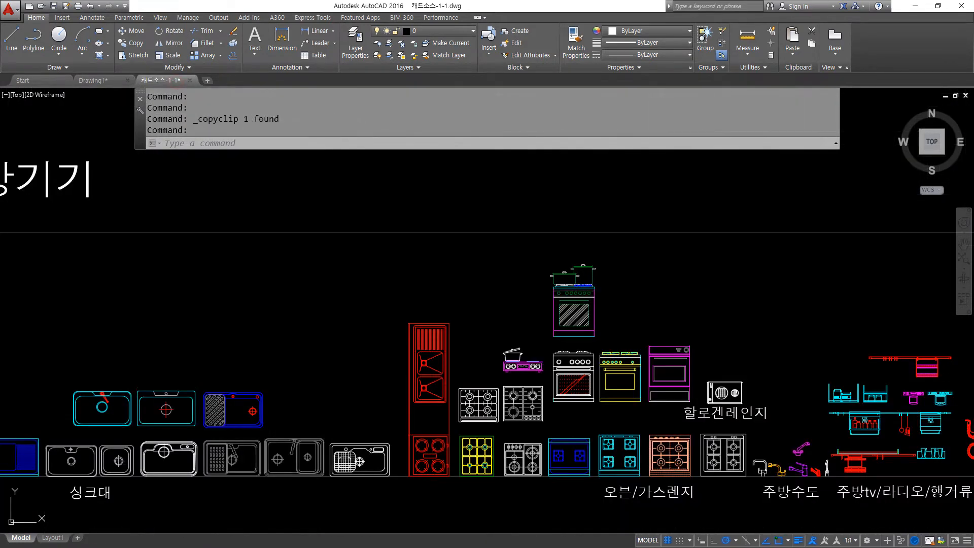
pyautogui.moveTo(412, 331); pyautogui.dragTo(711, 281, button='middle')
pyautogui.scroll(2, 396, 374)
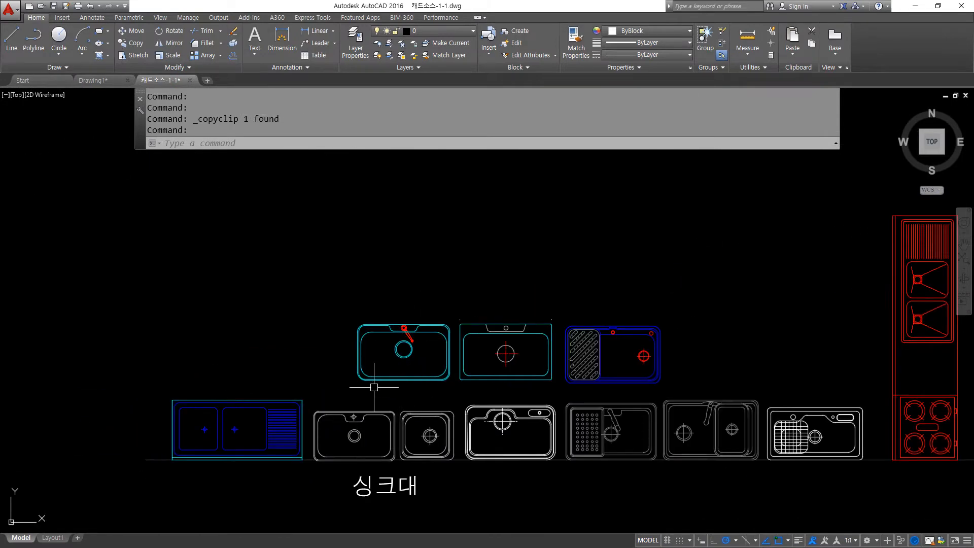
pyautogui.click(426, 374)
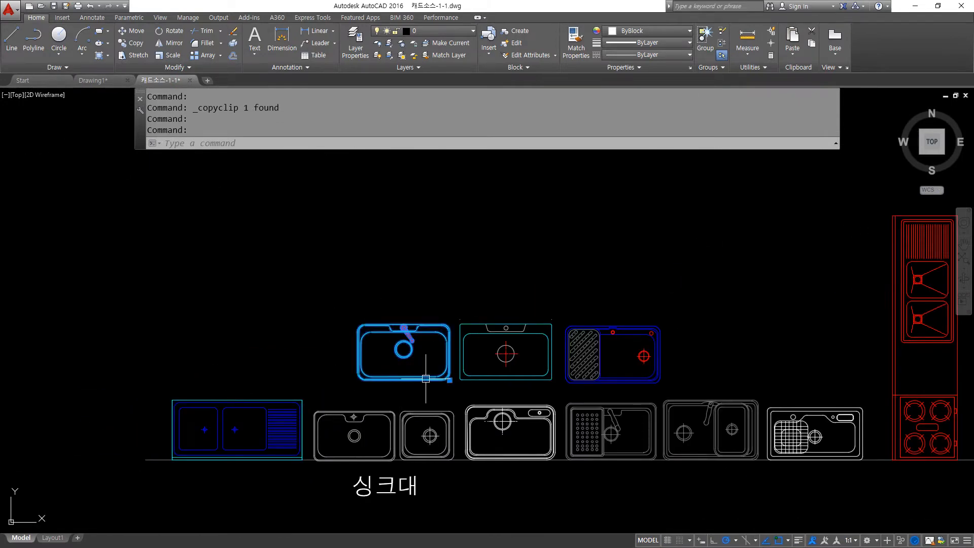
pyautogui.click(451, 393)
pyautogui.click(325, 295)
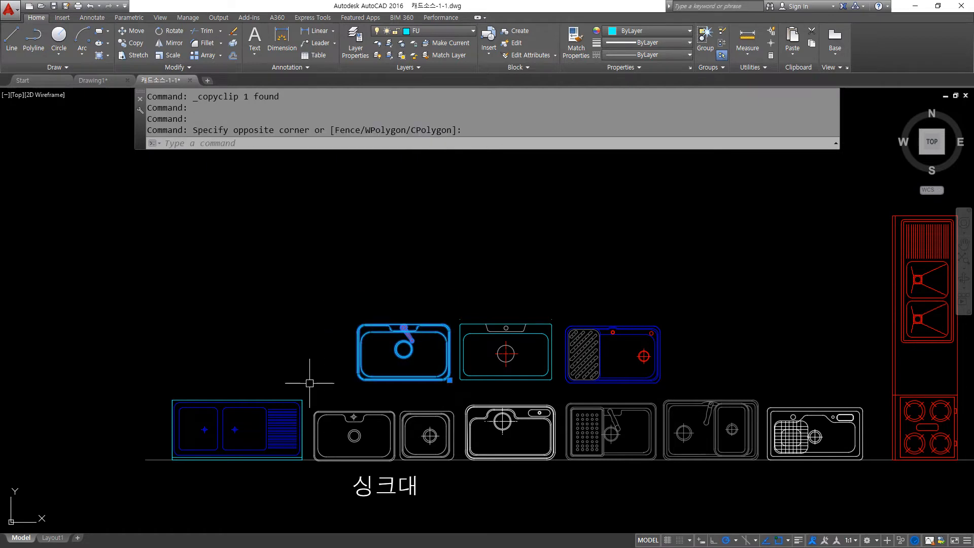
pyautogui.press('Escape')
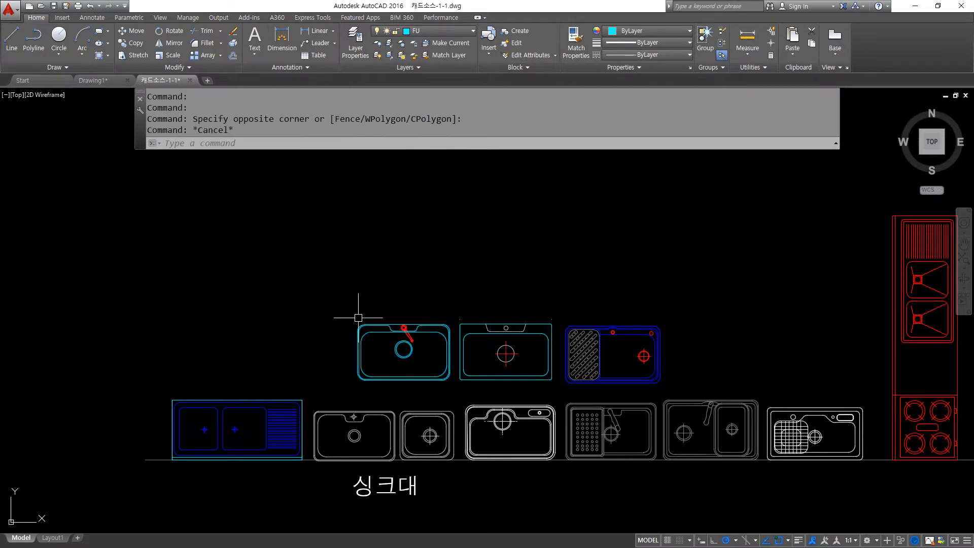
# Step: Copy the cyan sink with the red faucet and paste it in Drawing1's upper middle room, left of the red counter
pyautogui.click(347, 276)
pyautogui.click(453, 383)
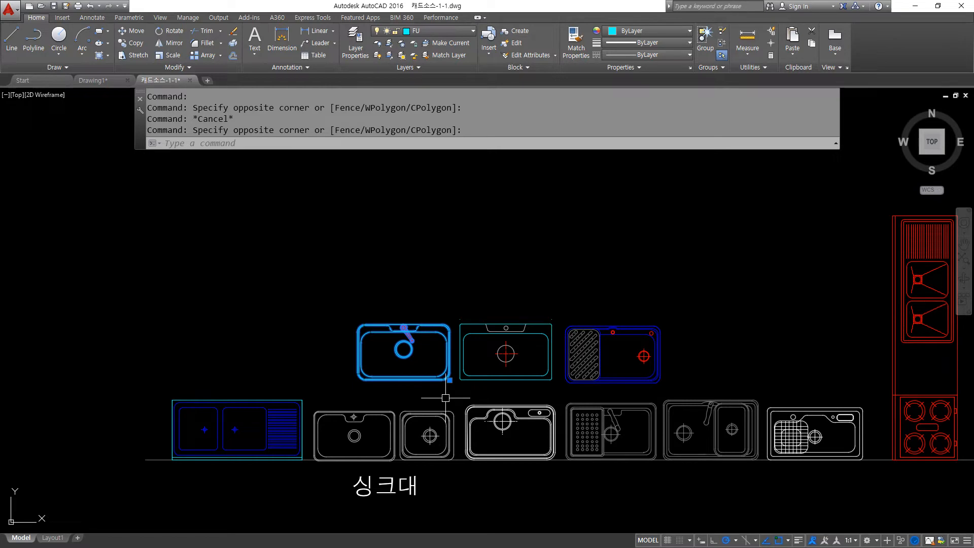
pyautogui.hotkey('ctrl', 'c')
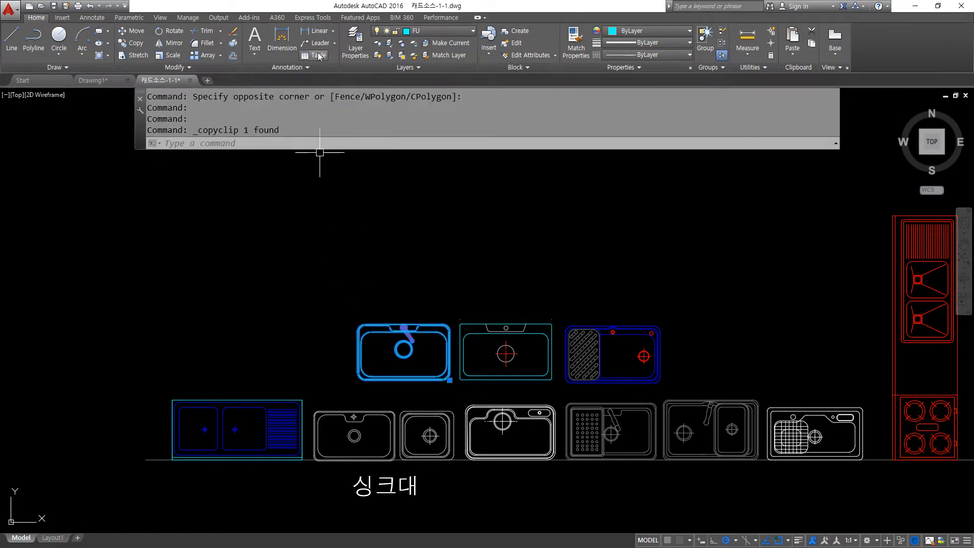
pyautogui.click(94, 80)
pyautogui.hotkey('ctrl', 'v')
pyautogui.click(390, 338)
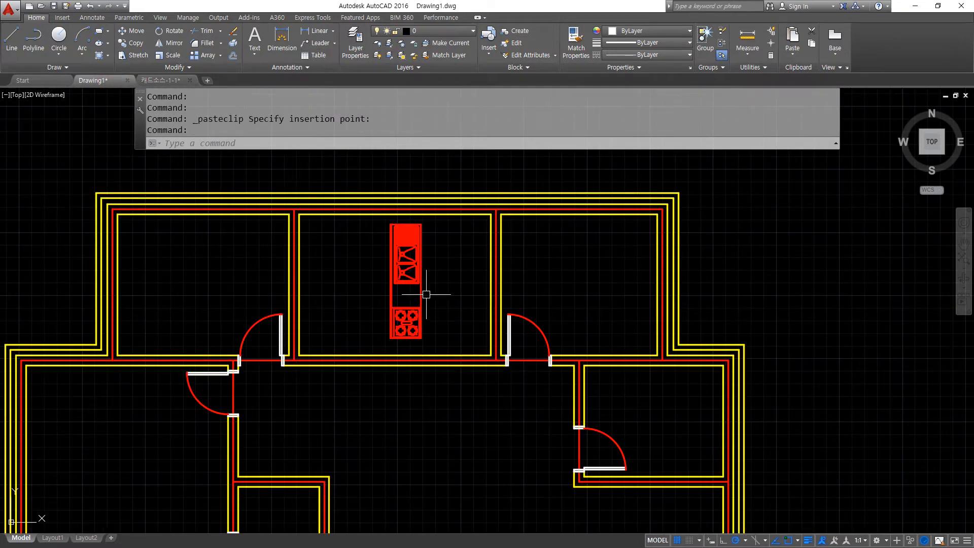
pyautogui.hotkey('ctrl', 'v')
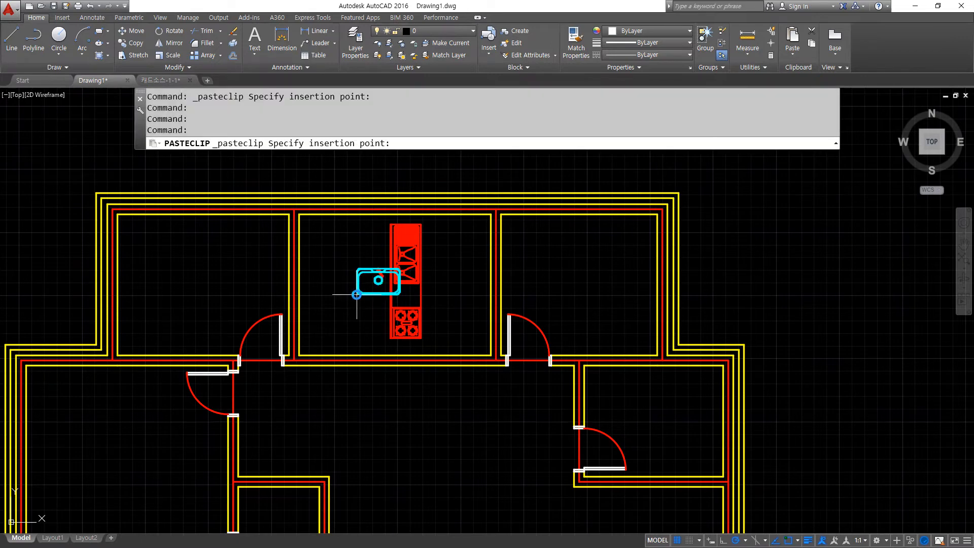
pyautogui.click(329, 283)
pyautogui.scroll(4, 341, 269)
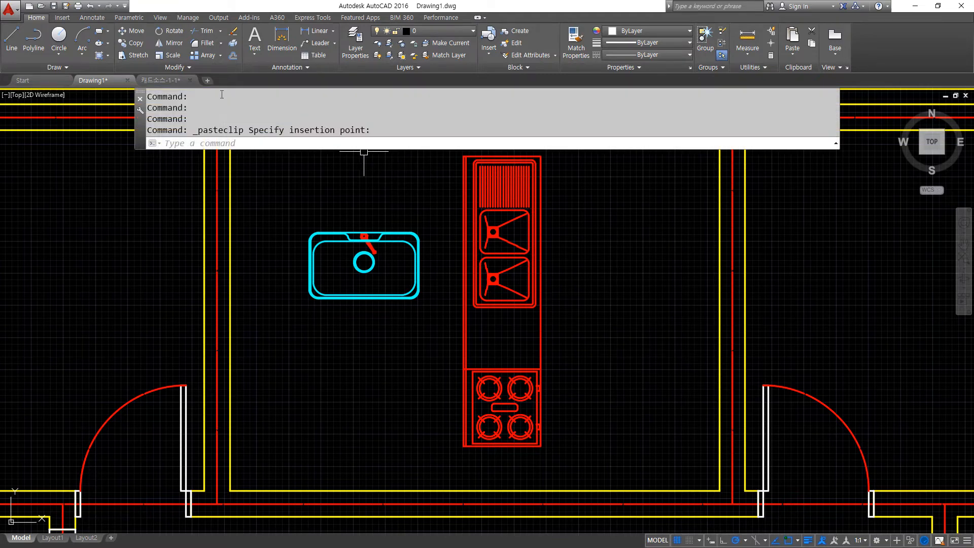
# Step: Copy the cyan oval-seat toilet with the rounded tank from the plan-view toilet row of the 캐드소스-1-1 drawing
pyautogui.click(172, 83)
pyautogui.scroll(-4, 442, 311)
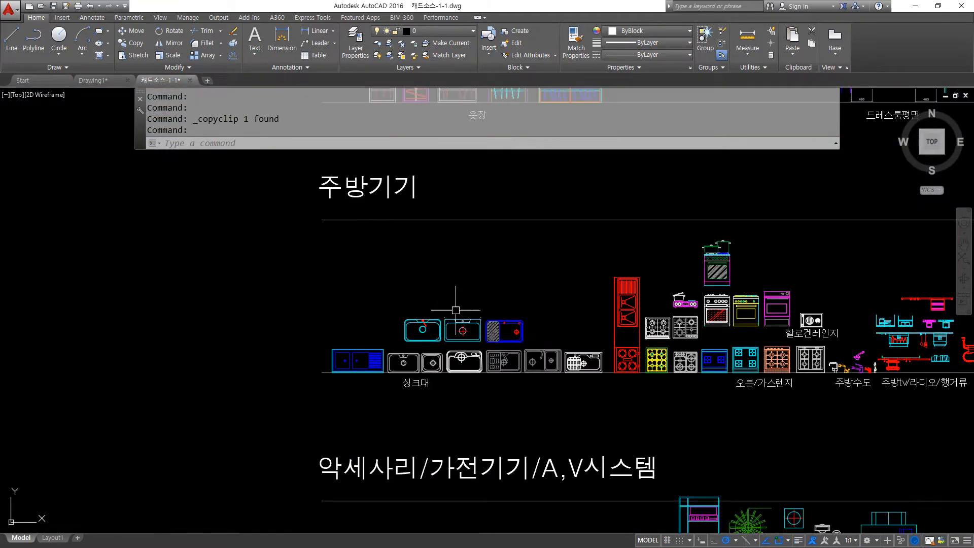
pyautogui.moveTo(622, 238); pyautogui.dragTo(454, 426, button='middle')
pyautogui.moveTo(492, 202); pyautogui.dragTo(477, 347, button='middle')
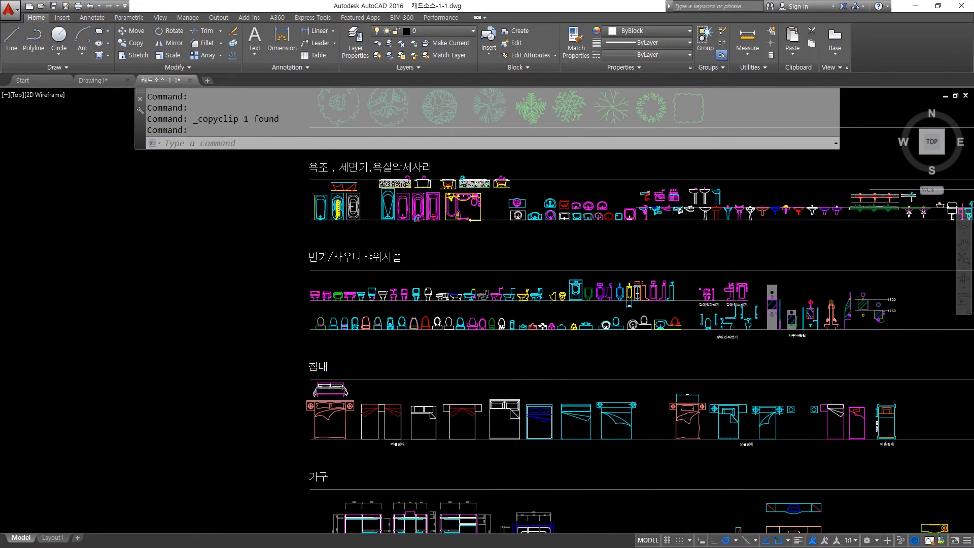
pyautogui.scroll(5, 422, 303)
pyautogui.moveTo(89, 368); pyautogui.dragTo(315, 313, button='middle')
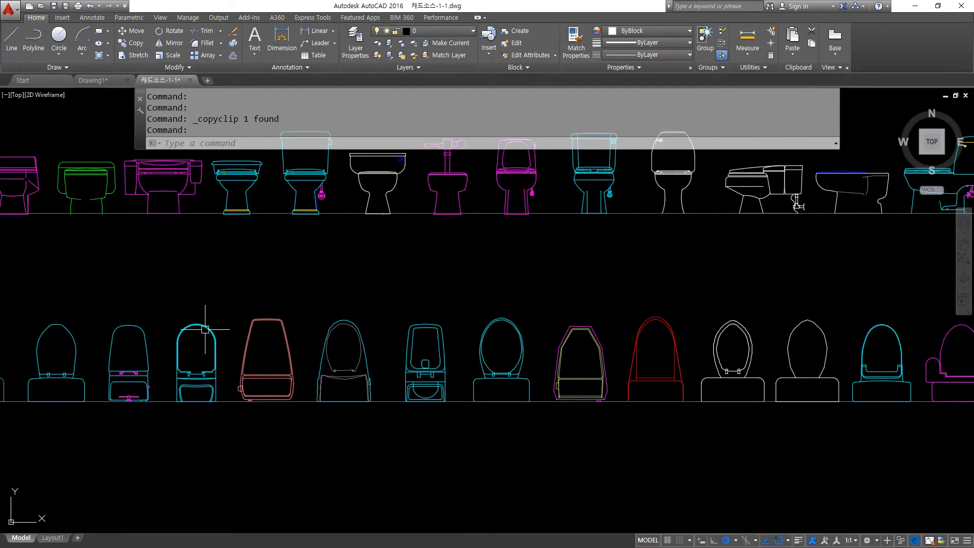
pyautogui.moveTo(205, 330); pyautogui.dragTo(443, 303, button='middle')
pyautogui.scroll(2, 333, 290)
pyautogui.moveTo(677, 296); pyautogui.dragTo(208, 257, button='middle')
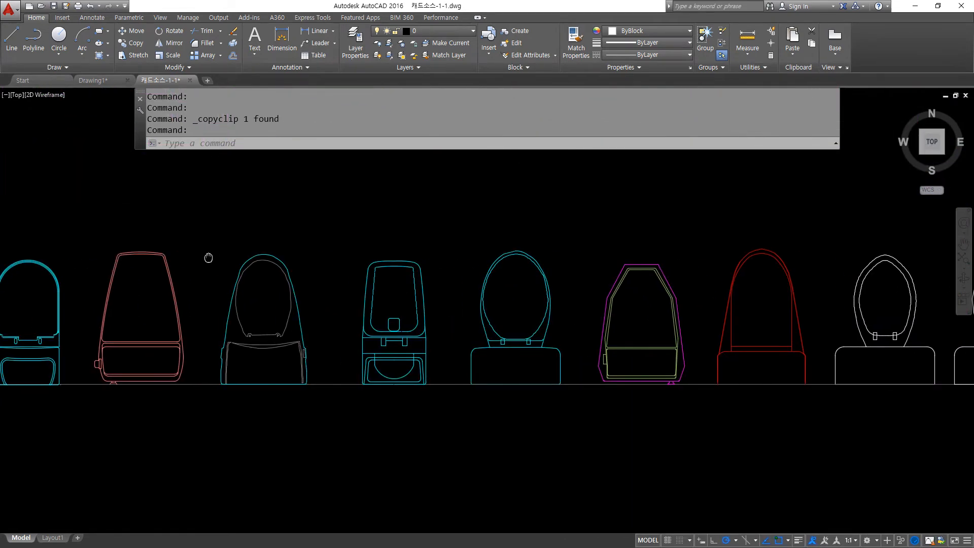
pyautogui.moveTo(531, 254); pyautogui.dragTo(441, 254, button='middle')
pyautogui.click(371, 230)
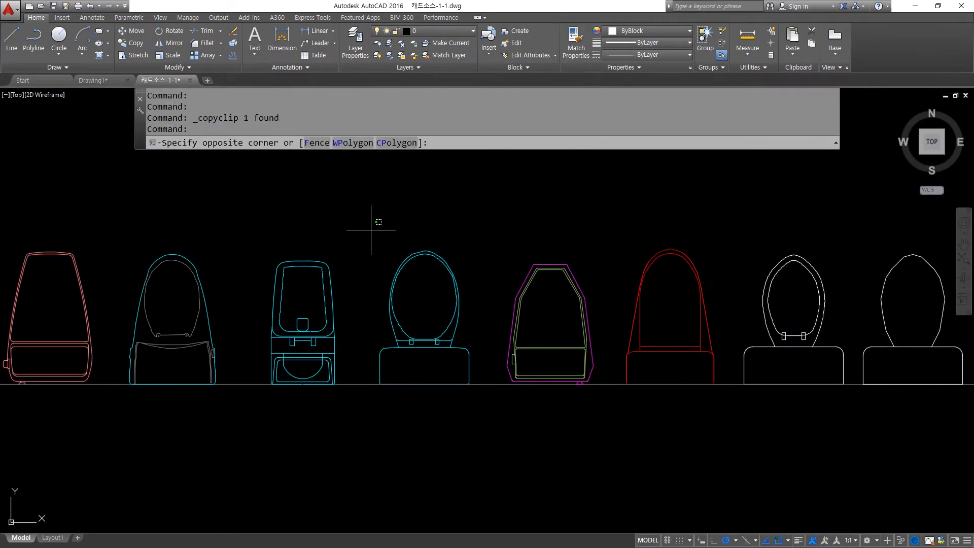
pyautogui.click(487, 457)
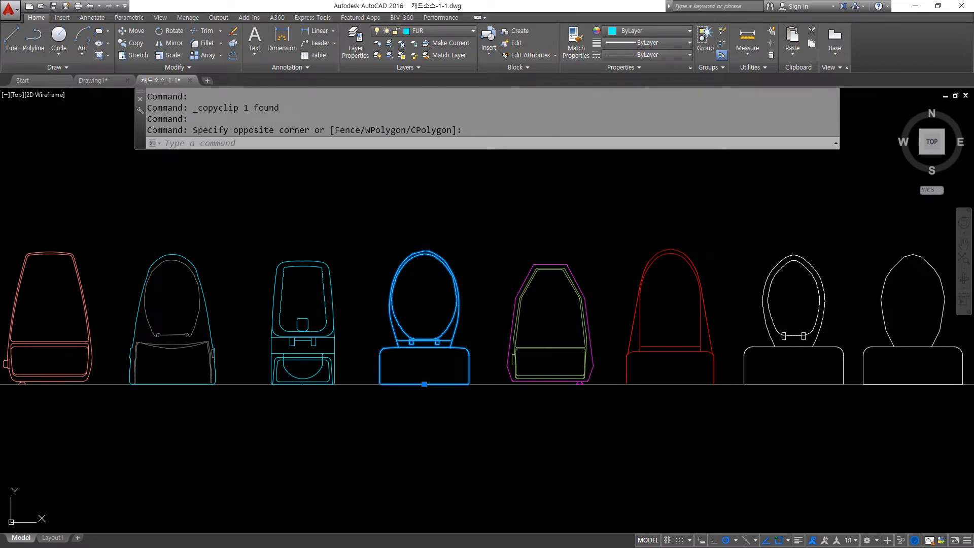
pyautogui.hotkey('ctrl', 'c')
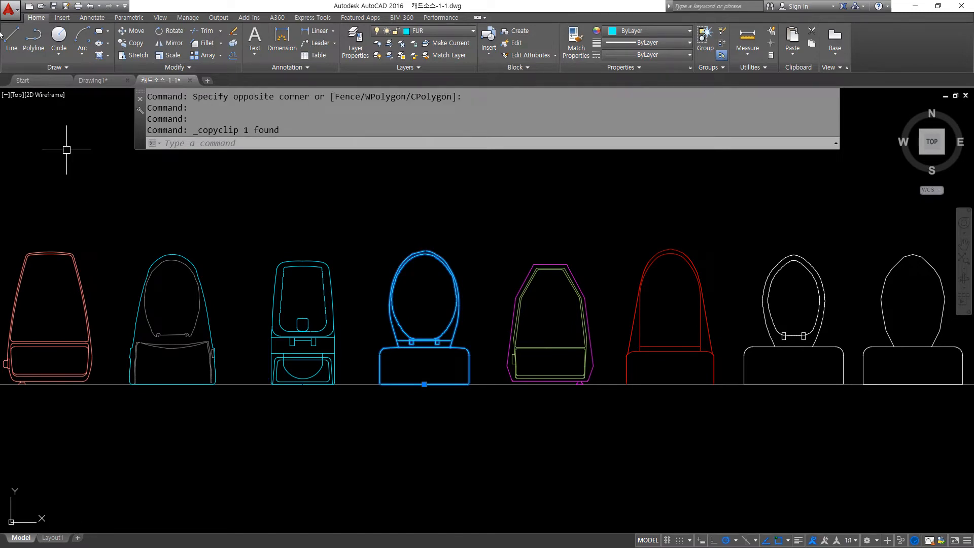
# Step: Paste the toilet into the small room of Drawing1, to the right of its door swing
pyautogui.click(93, 80)
pyautogui.hotkey('ctrl', 'v')
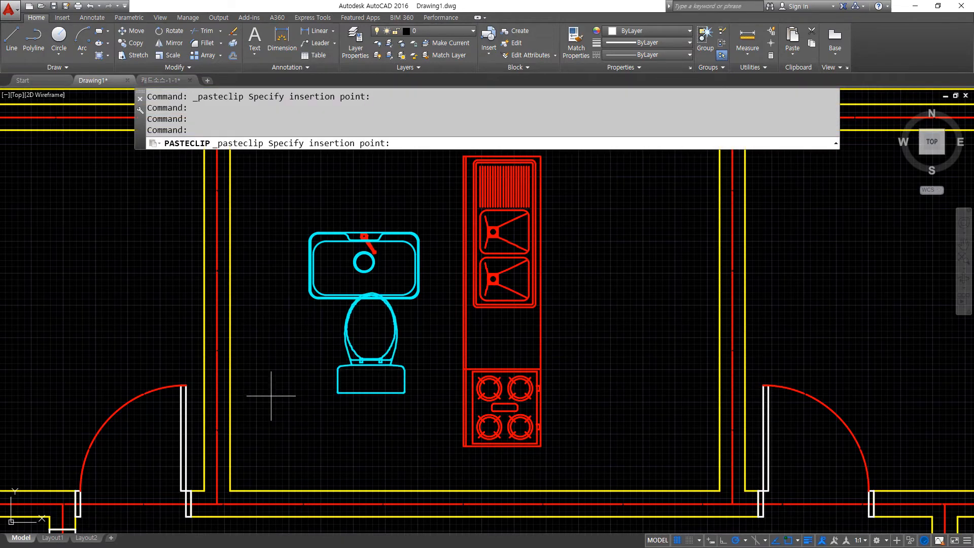
pyautogui.scroll(-6, 271, 396)
pyautogui.moveTo(302, 409); pyautogui.dragTo(461, 244, button='middle')
pyautogui.scroll(8, 396, 383)
pyautogui.click(381, 322)
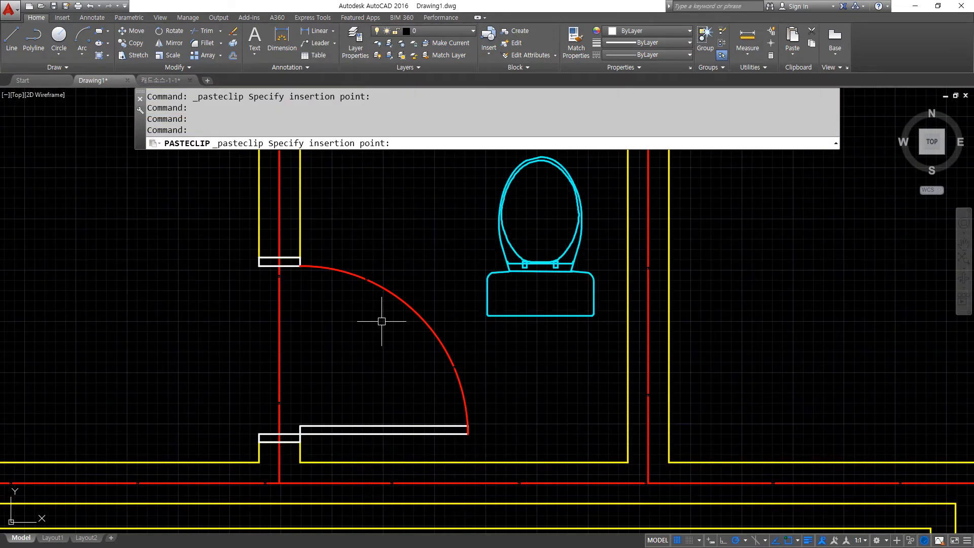
# Step: Rotate the toilet 90° counterclockwise about the tank's lower left corner so the bowl faces the door side
pyautogui.scroll(-2, 435, 327)
pyautogui.moveTo(435, 327); pyautogui.dragTo(406, 396, button='middle')
pyautogui.write('r')
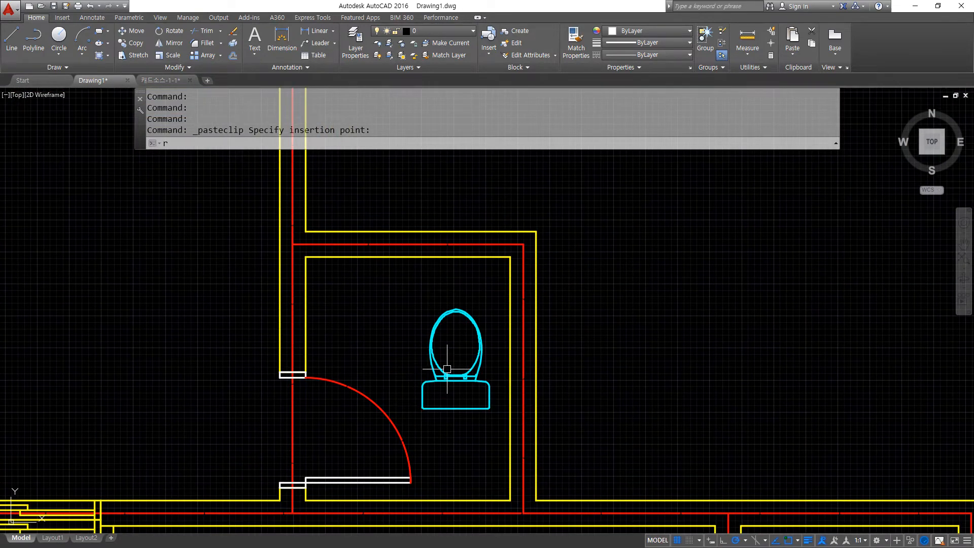
pyautogui.write('o')
pyautogui.press('space')
pyautogui.click(467, 405)
pyautogui.press('space')
pyautogui.click(424, 418)
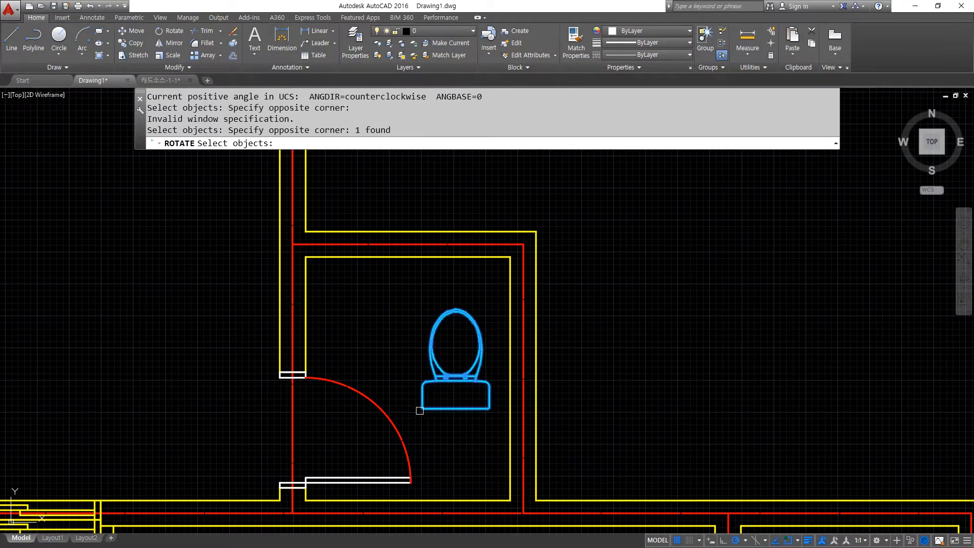
pyautogui.press('space')
pyautogui.click(424, 409)
pyautogui.click(431, 287)
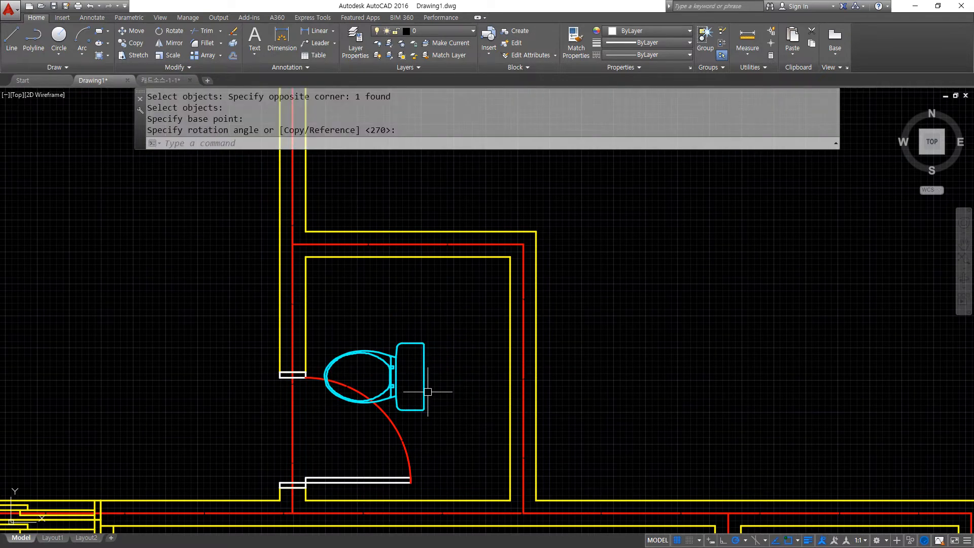
# Step: Move the toilet by the midpoint of its tank's back edge straight onto the small room's right inner wall
pyautogui.write('m')
pyautogui.press('space')
pyautogui.click(424, 401)
pyautogui.press('space')
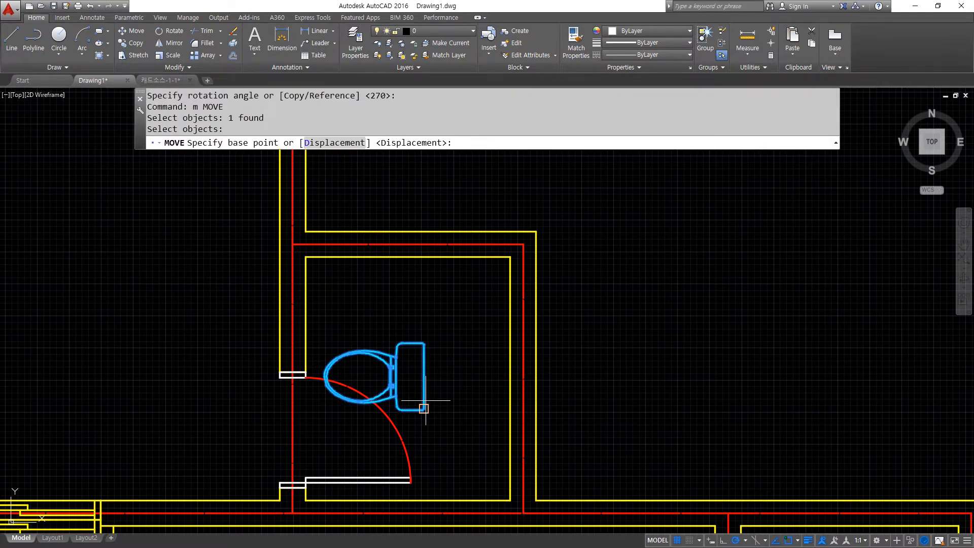
pyautogui.click(424, 377)
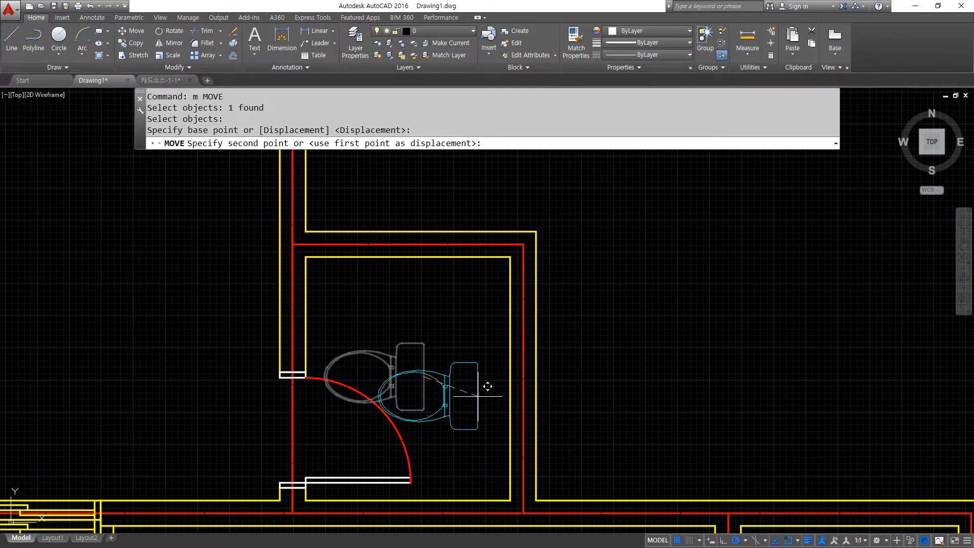
pyautogui.click(510, 376)
# Step: Move the toilet straight down along the right wall toward the small room's lower corner
pyautogui.press('space')
pyautogui.click(498, 408)
pyautogui.press('space')
pyautogui.click(617, 338)
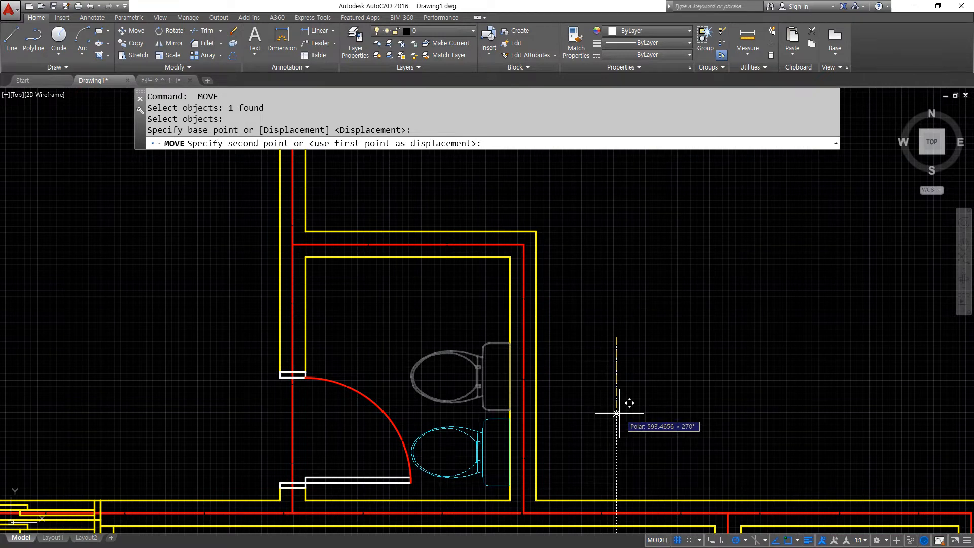
pyautogui.click(616, 410)
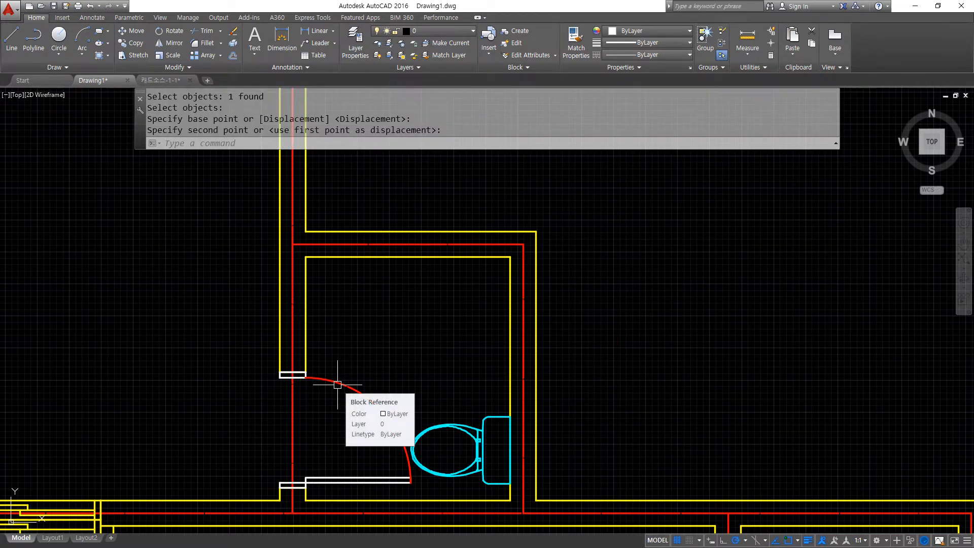
# Step: Look through the 변기/사우나샤워시설 section of the 캐드소스-1-1 drawing for a suitable washbasin
pyautogui.click(160, 80)
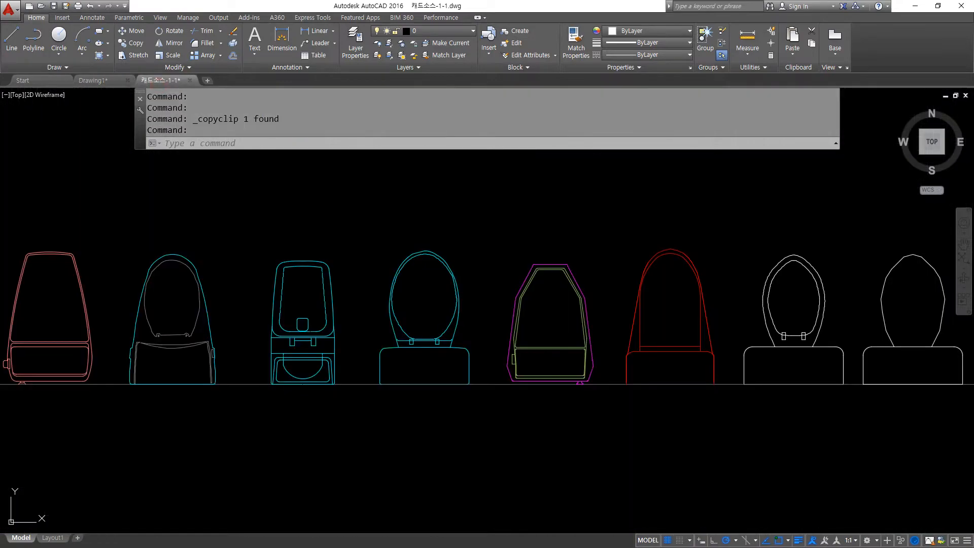
pyautogui.scroll(-3, 597, 301)
pyautogui.moveTo(458, 234); pyautogui.dragTo(450, 411, button='middle')
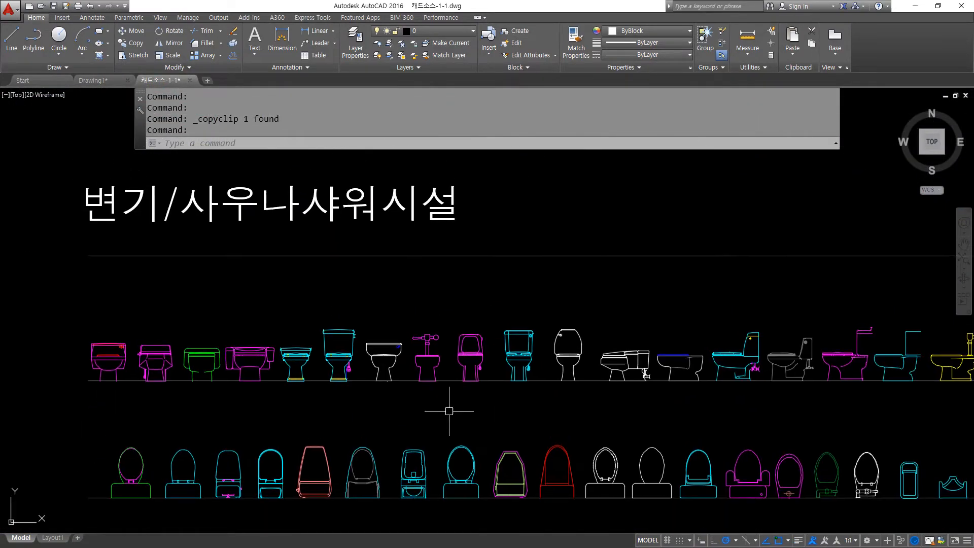
pyautogui.moveTo(499, 354); pyautogui.dragTo(124, 317, button='middle')
pyautogui.moveTo(535, 376); pyautogui.dragTo(164, 344, button='middle')
pyautogui.moveTo(681, 347); pyautogui.dragTo(294, 364, button='middle')
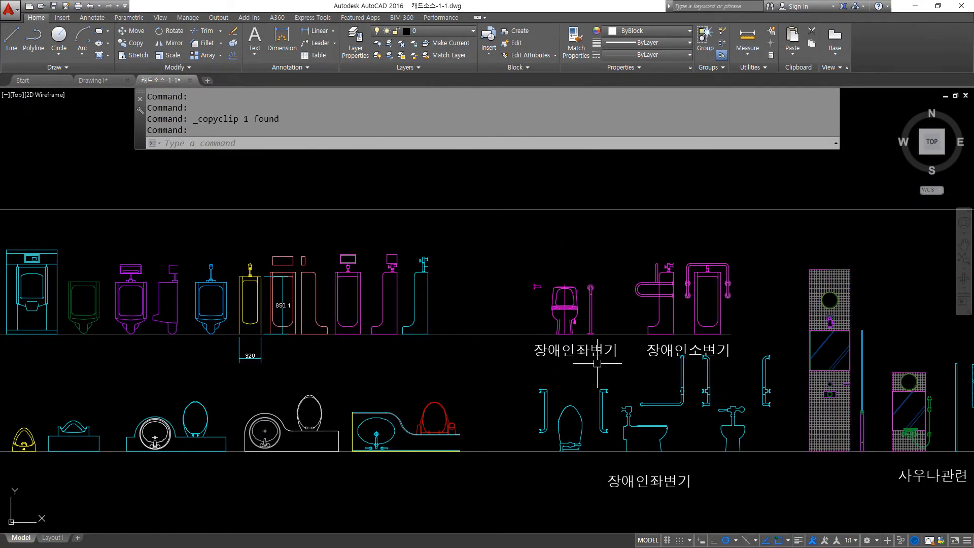
pyautogui.moveTo(680, 364); pyautogui.dragTo(255, 333, button='middle')
pyautogui.scroll(-2, 259, 332)
pyautogui.moveTo(168, 355); pyautogui.dragTo(681, 355, button='middle')
pyautogui.moveTo(234, 349); pyautogui.dragTo(279, 348, button='middle')
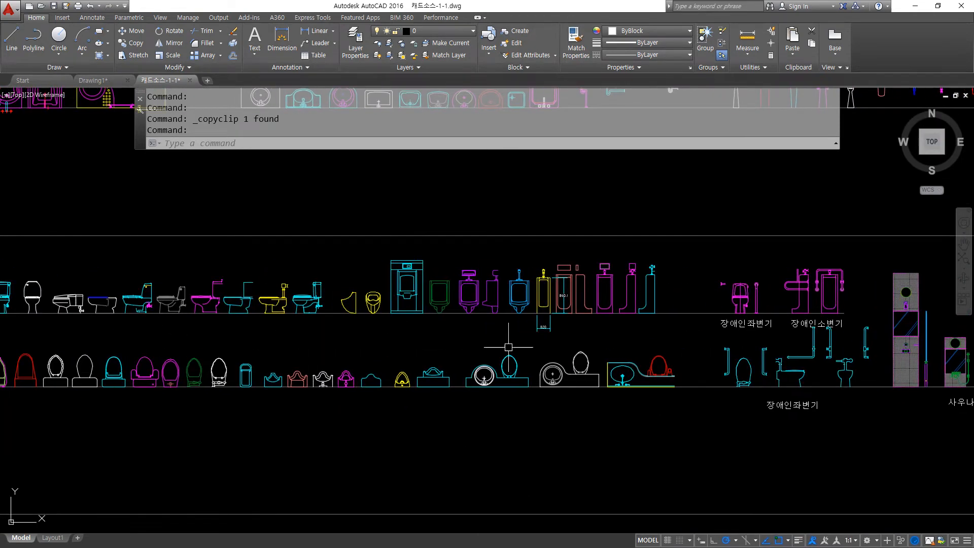
pyautogui.moveTo(396, 348)
pyautogui.mouseDown(button='middle')
pyautogui.moveTo(701, 351)
pyautogui.moveTo(337, 350)
pyautogui.mouseUp(button='middle')
pyautogui.scroll(2, 436, 394)
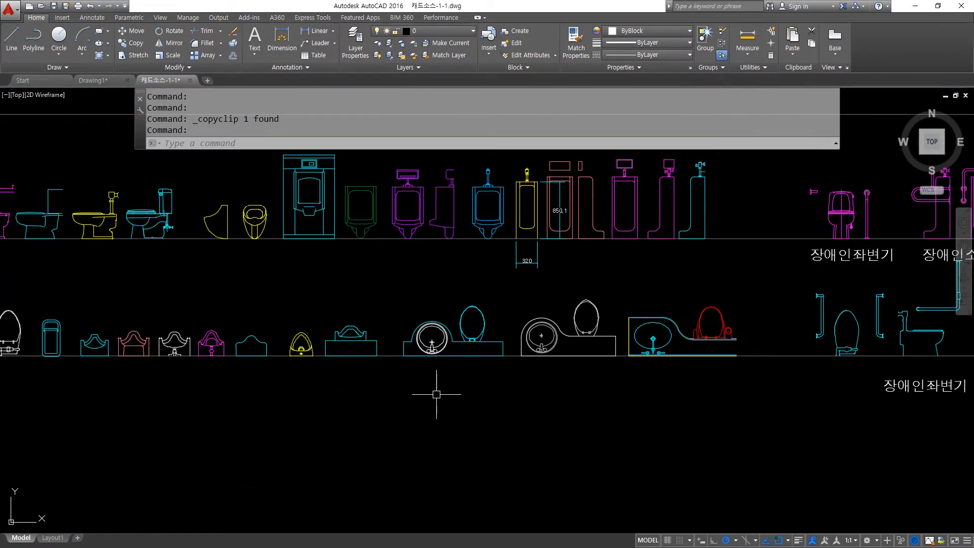
pyautogui.scroll(2, 436, 393)
pyautogui.scroll(-2, 479, 318)
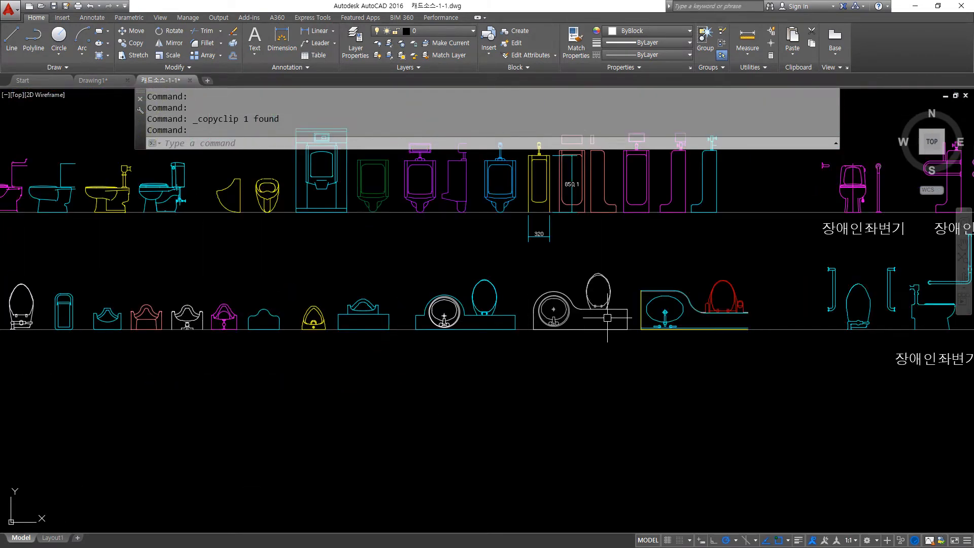
pyautogui.scroll(-3, 607, 318)
pyautogui.scroll(2, 394, 342)
# Step: Copy the round purple-and-cyan washbasin from the lower plan-view basin row in the bathroom fixtures section
pyautogui.moveTo(420, 322)
pyautogui.mouseDown(button='middle')
pyautogui.moveTo(421, 365)
pyautogui.moveTo(224, 424)
pyautogui.mouseUp(button='middle')
pyautogui.moveTo(539, 375)
pyautogui.mouseDown(button='middle')
pyautogui.moveTo(362, 369)
pyautogui.moveTo(287, 472)
pyautogui.mouseUp(button='middle')
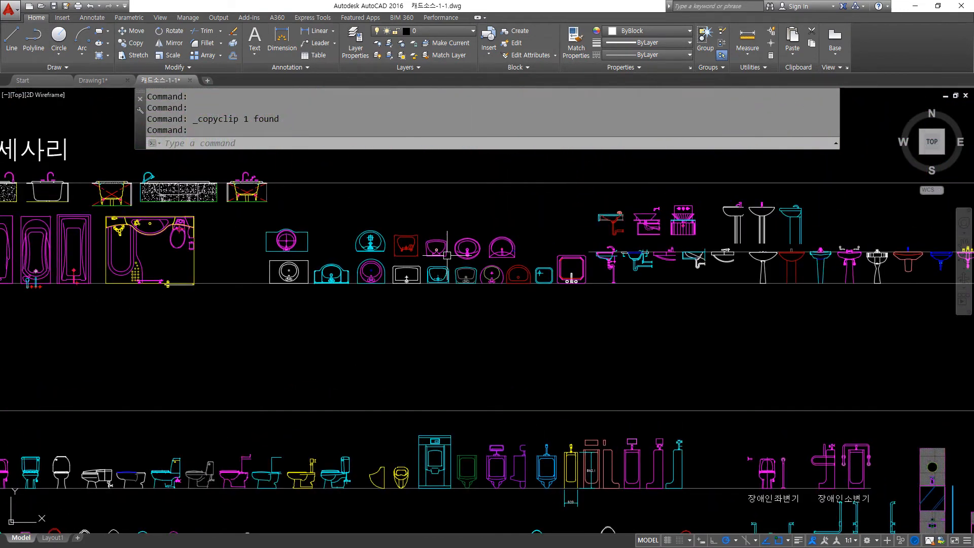
pyautogui.scroll(4, 447, 255)
pyautogui.click(562, 286)
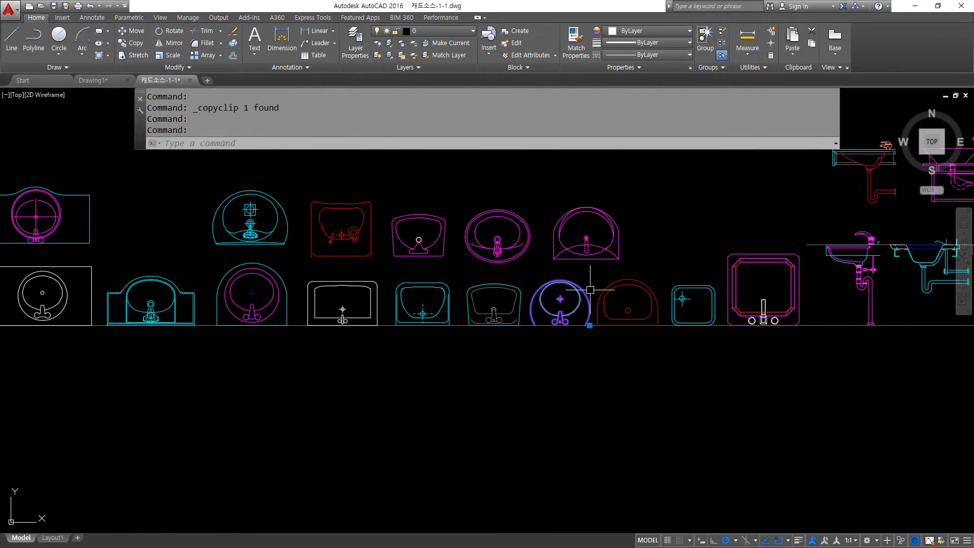
pyautogui.hotkey('ctrl', 'c')
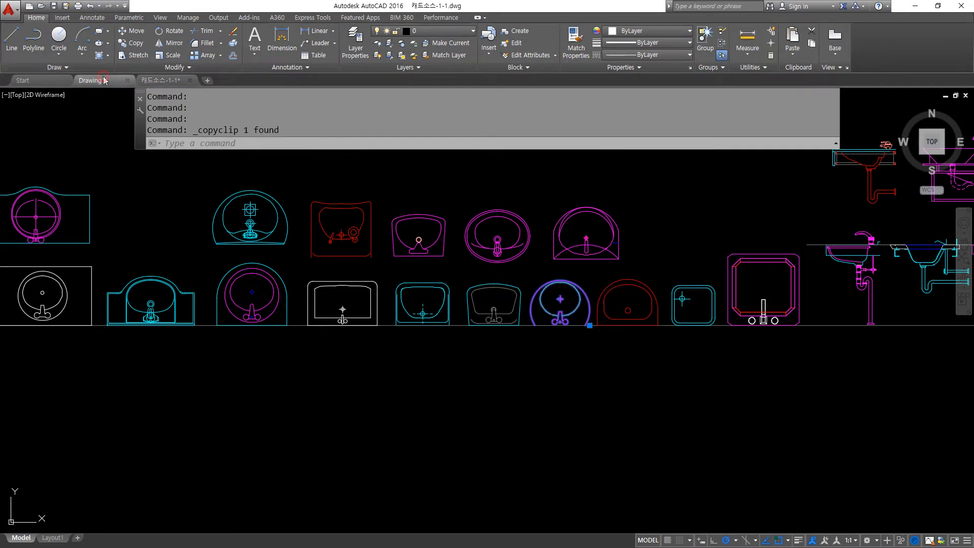
# Step: Paste the copied washbasin into Drawing1's small room, above the toilet
pyautogui.hotkey('ctrl', 'Tab')
pyautogui.hotkey('ctrl', 'v')
pyautogui.click(418, 367)
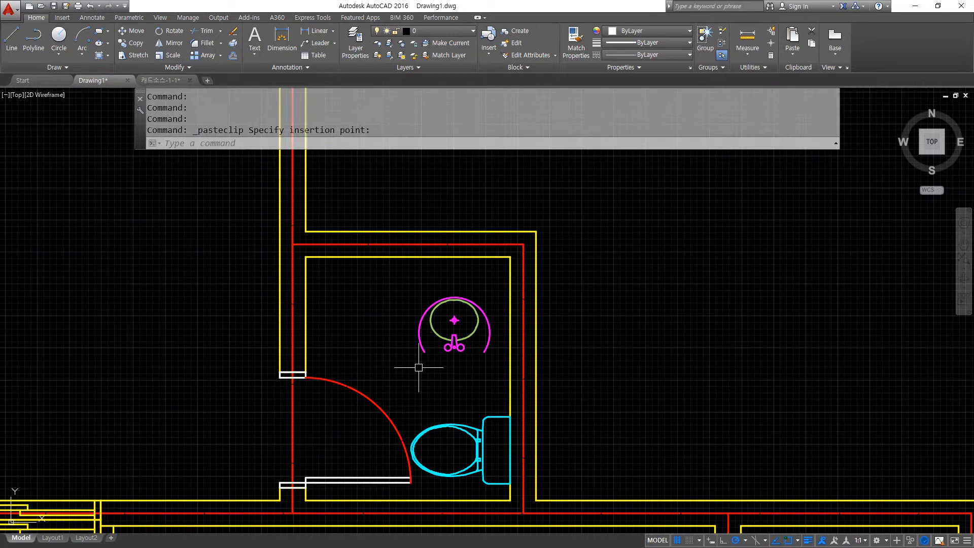
# Step: Rotate the washbasin 90° about the left end of its back edge so its taps face the right wall
pyautogui.write('ro')
pyautogui.press('Return')
pyautogui.click(419, 326)
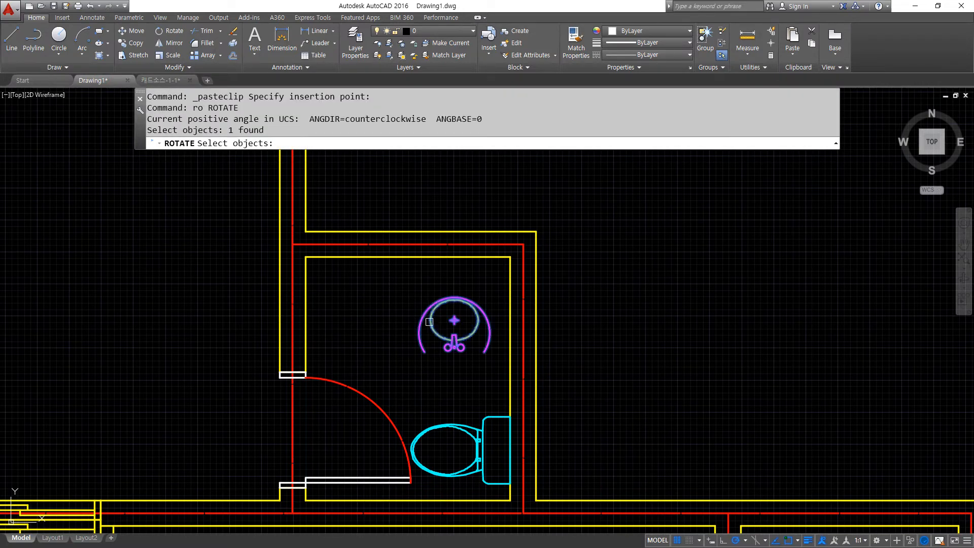
pyautogui.press('Return')
pyautogui.click(424, 351)
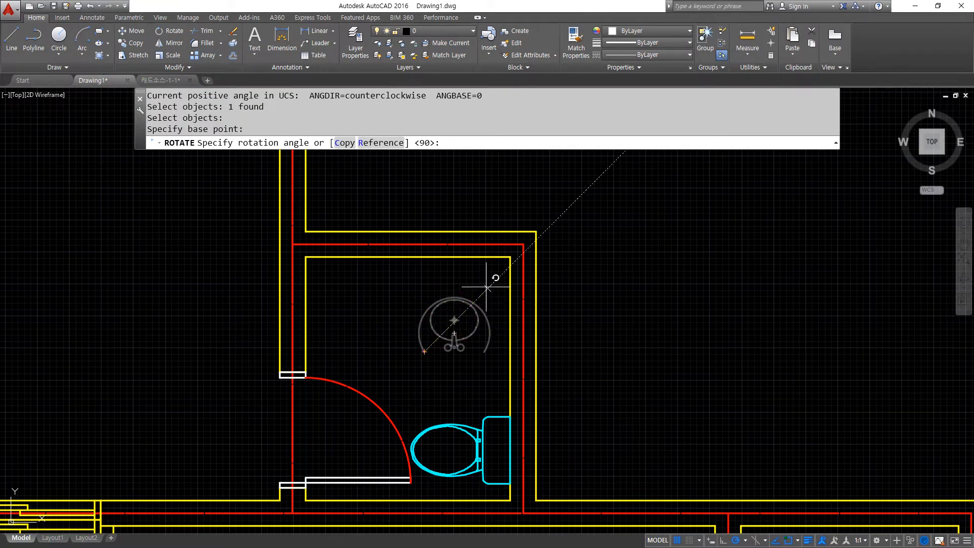
pyautogui.click(424, 274)
# Step: Move the washbasin by its back edge's lower end straight across onto the small room's right inner wall
pyautogui.write('m')
pyautogui.press('Return')
pyautogui.click(456, 373)
pyautogui.click(362, 257)
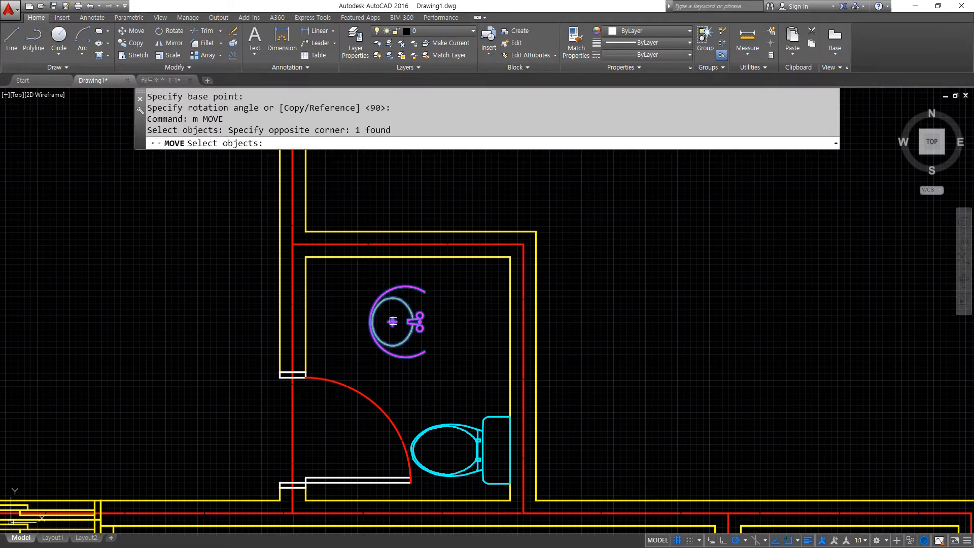
pyautogui.press('Return')
pyautogui.click(424, 351)
pyautogui.click(509, 351)
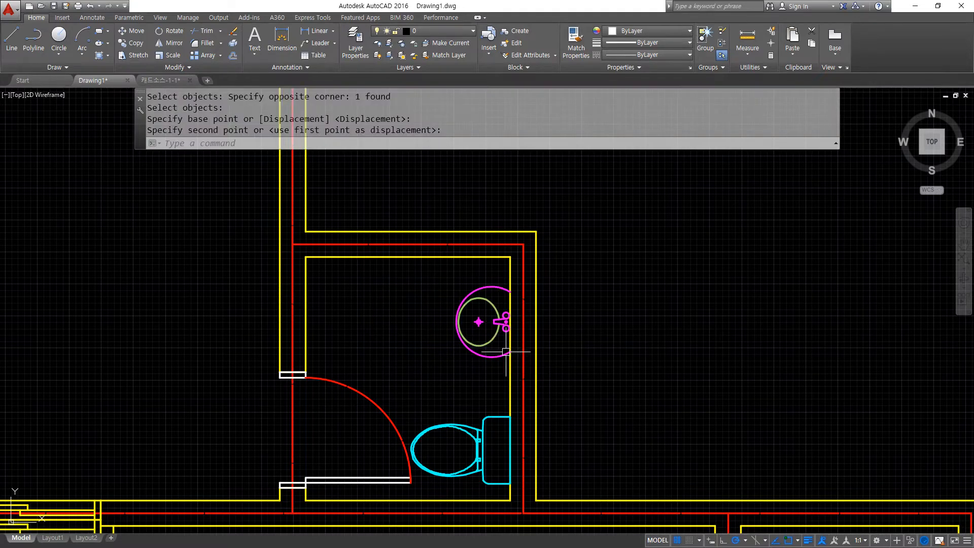
# Step: Move the washbasin straight down along the right wall to just above the toilet
pyautogui.press('Return')
pyautogui.click(506, 351)
pyautogui.press('Return')
pyautogui.click(583, 313)
pyautogui.click(590, 362)
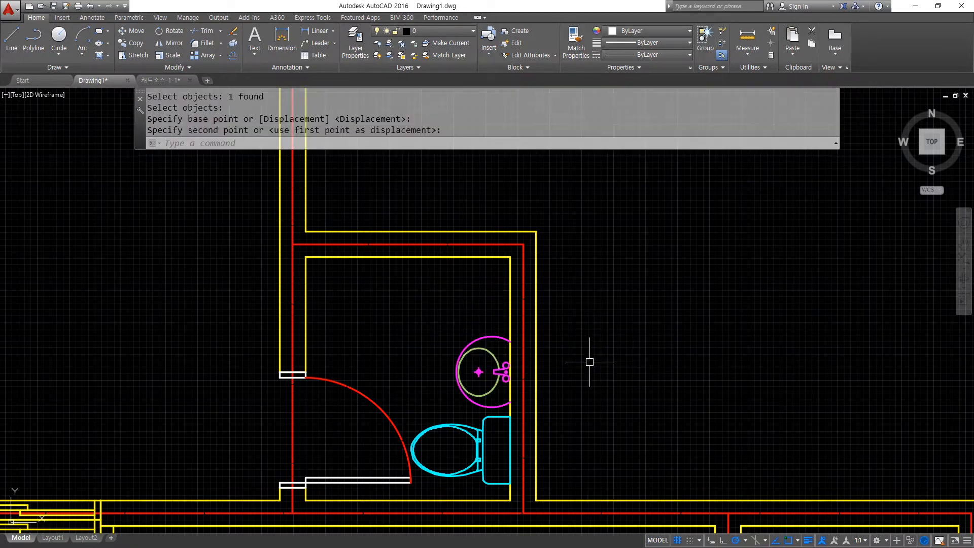
# Step: Look through the washbasin symbols in the 욕조, 세면기, 욕실악세사리 section of the 캐드소스-1-1 drawing
pyautogui.click(173, 83)
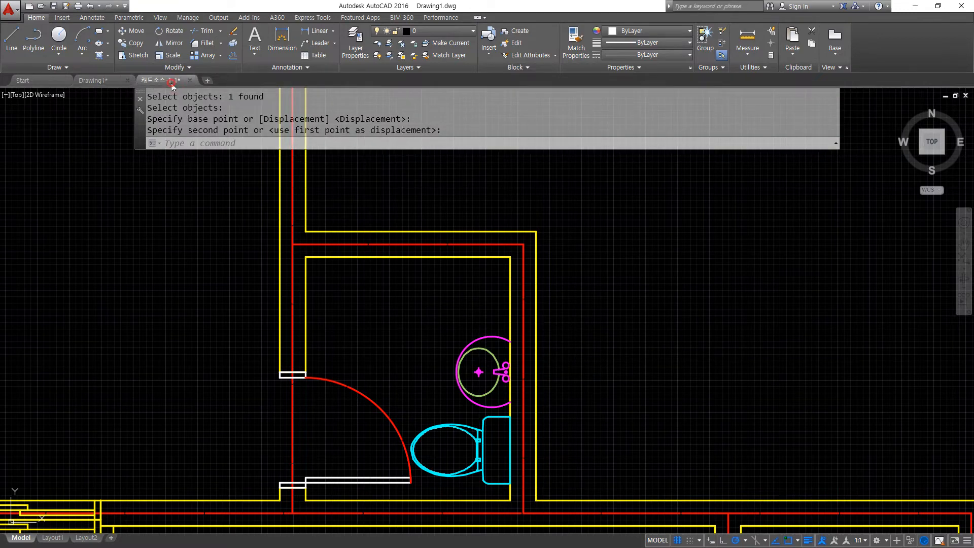
pyautogui.scroll(-4, 637, 424)
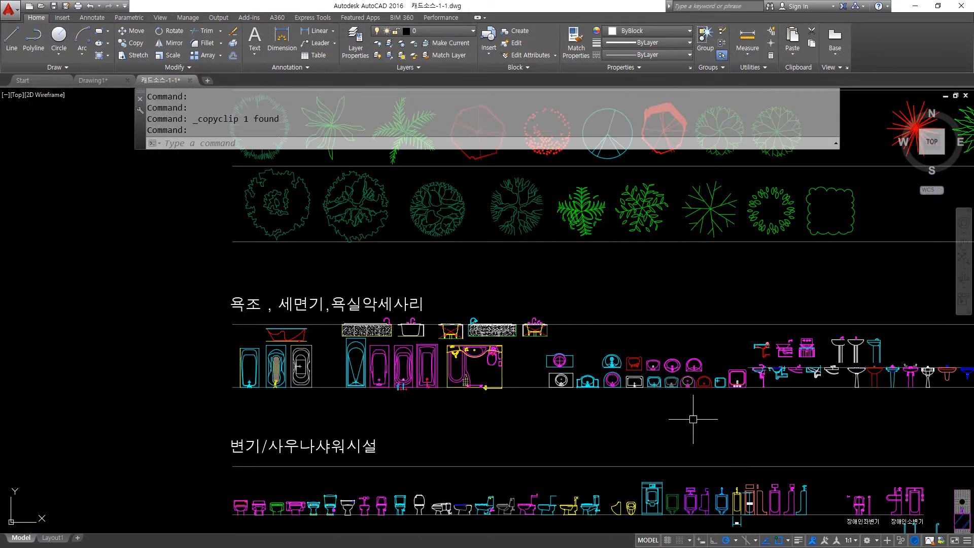
pyautogui.moveTo(692, 409); pyautogui.dragTo(221, 387, button='middle')
pyautogui.moveTo(572, 387)
pyautogui.mouseDown(button='middle')
pyautogui.moveTo(221, 384)
pyautogui.moveTo(547, 315)
pyautogui.moveTo(524, 392)
pyautogui.mouseUp(button='middle')
pyautogui.scroll(5, 626, 342)
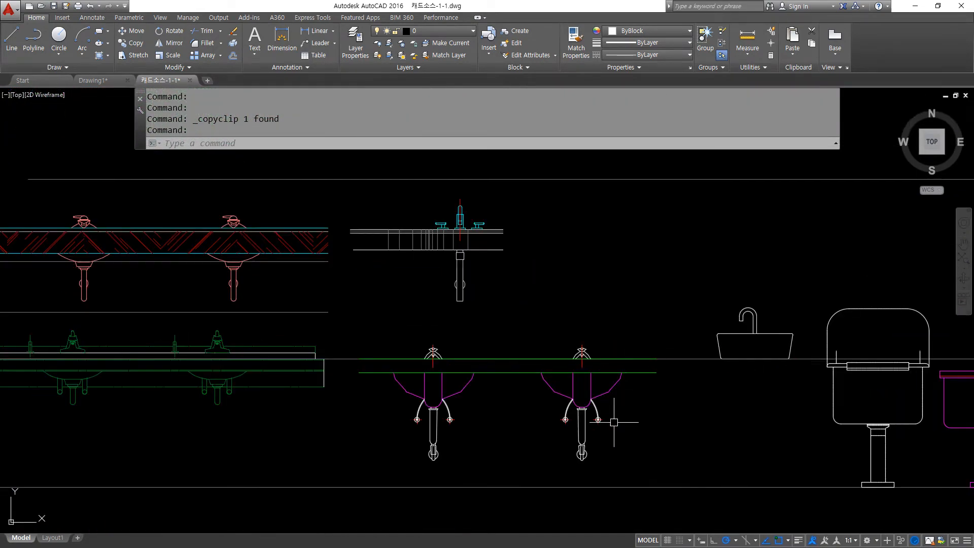
pyautogui.scroll(-4, 672, 461)
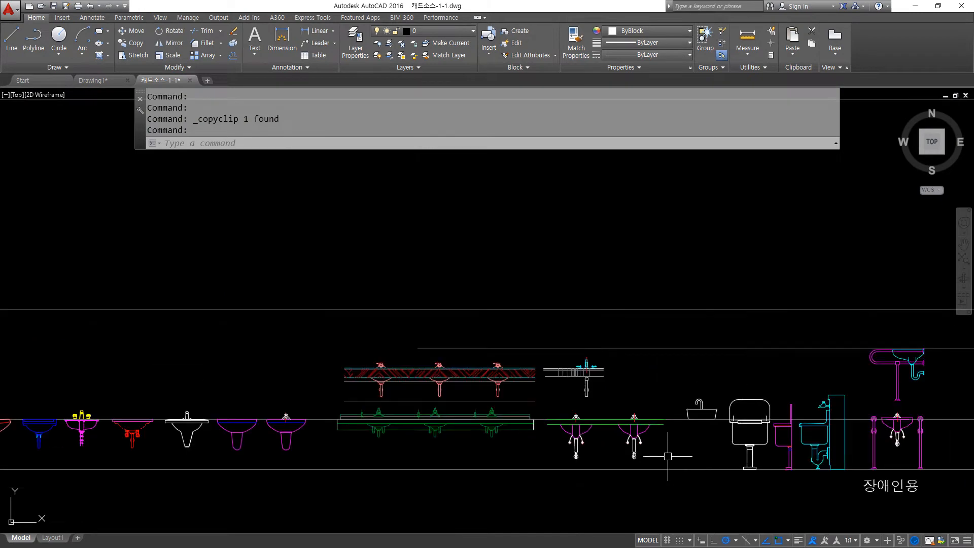
pyautogui.moveTo(674, 451)
pyautogui.mouseDown(button='middle')
pyautogui.moveTo(690, 421)
pyautogui.moveTo(964, 344)
pyautogui.mouseUp(button='middle')
pyautogui.moveTo(643, 339); pyautogui.dragTo(965, 364, button='middle')
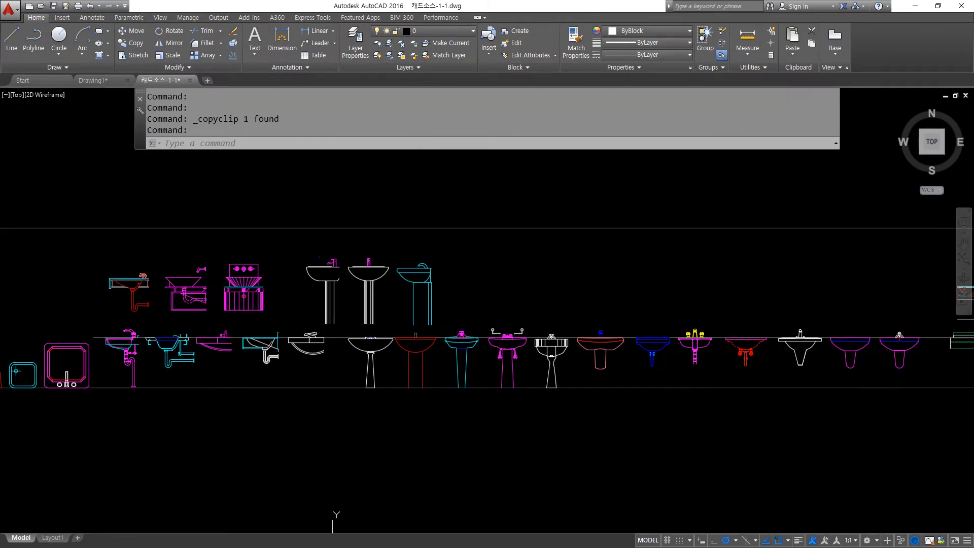
pyautogui.moveTo(467, 364)
pyautogui.mouseDown(button='middle')
pyautogui.moveTo(891, 371)
pyautogui.moveTo(285, 369)
pyautogui.mouseUp(button='middle')
pyautogui.moveTo(817, 367); pyautogui.dragTo(504, 362, button='middle')
pyautogui.scroll(4, 630, 310)
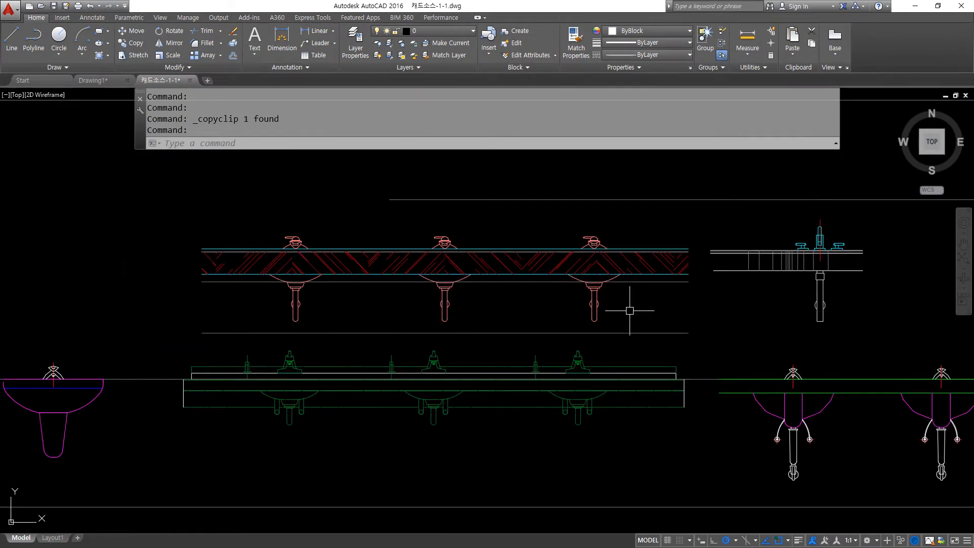
pyautogui.moveTo(663, 374); pyautogui.dragTo(246, 337, button='middle')
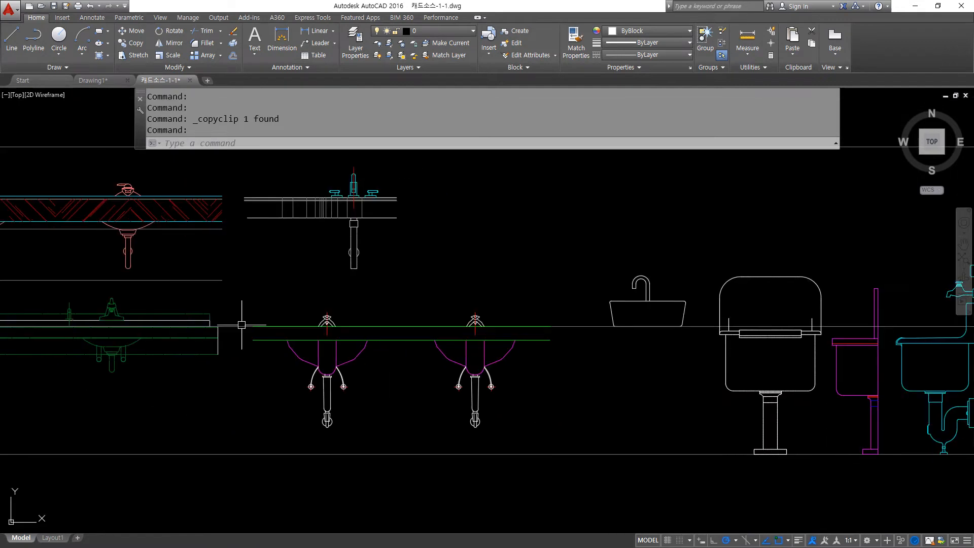
pyautogui.click(271, 334)
pyautogui.click(390, 425)
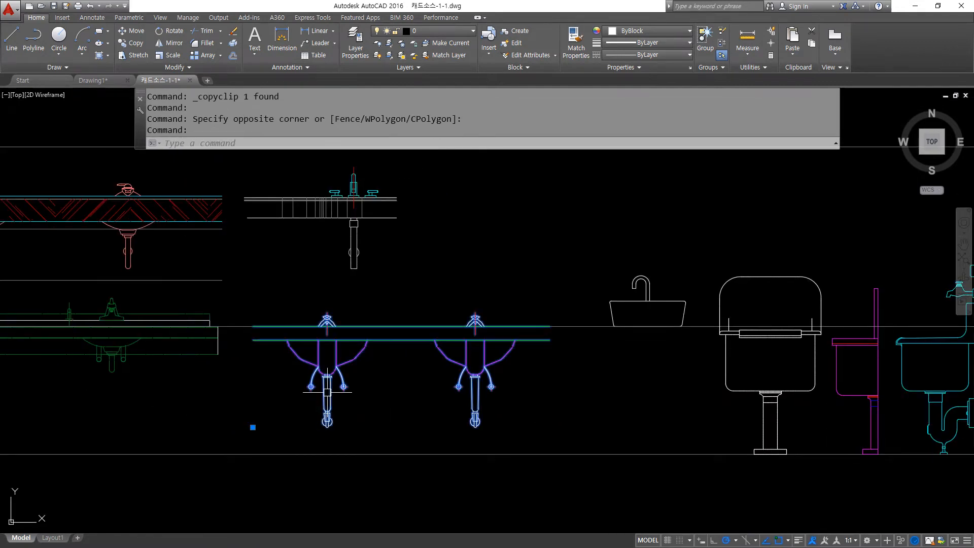
pyautogui.press('Escape')
# Step: Copy the cyan two-handle faucet at the end of the lower 수전 row in the bathroom accessories section
pyautogui.scroll(-5, 233, 305)
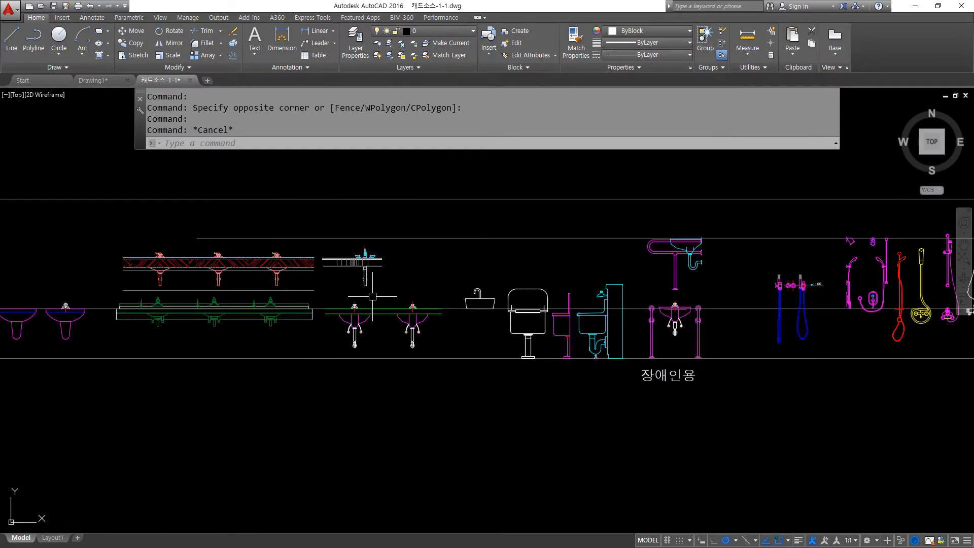
pyautogui.scroll(4, 454, 292)
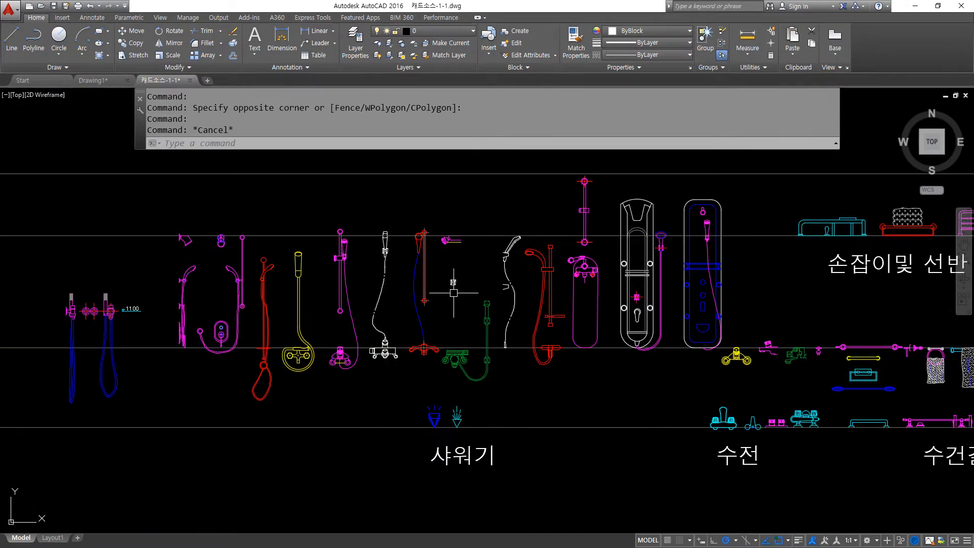
pyautogui.scroll(-1, 436, 330)
pyautogui.scroll(1, 414, 370)
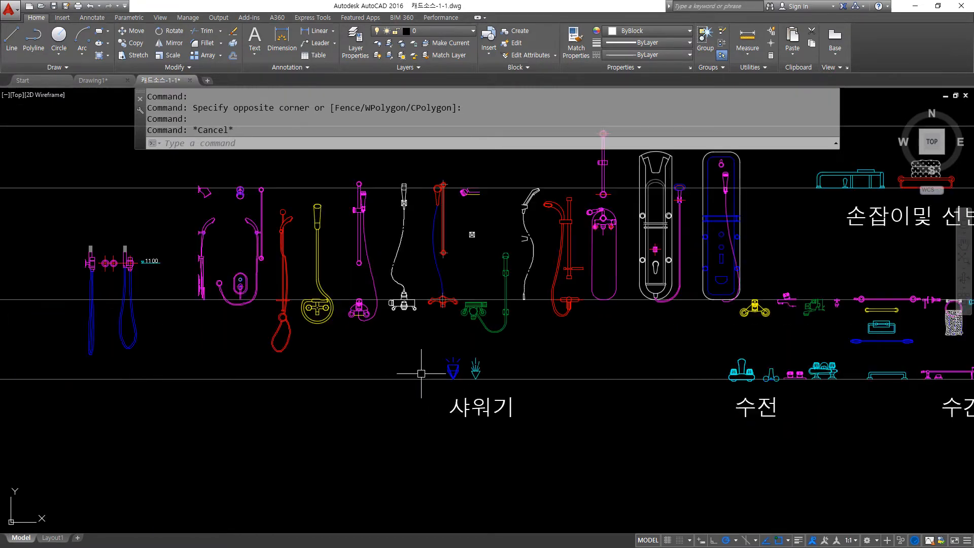
pyautogui.scroll(3, 421, 370)
pyautogui.scroll(-5, 427, 368)
pyautogui.moveTo(542, 351); pyautogui.dragTo(275, 351, button='middle')
pyautogui.scroll(6, 406, 371)
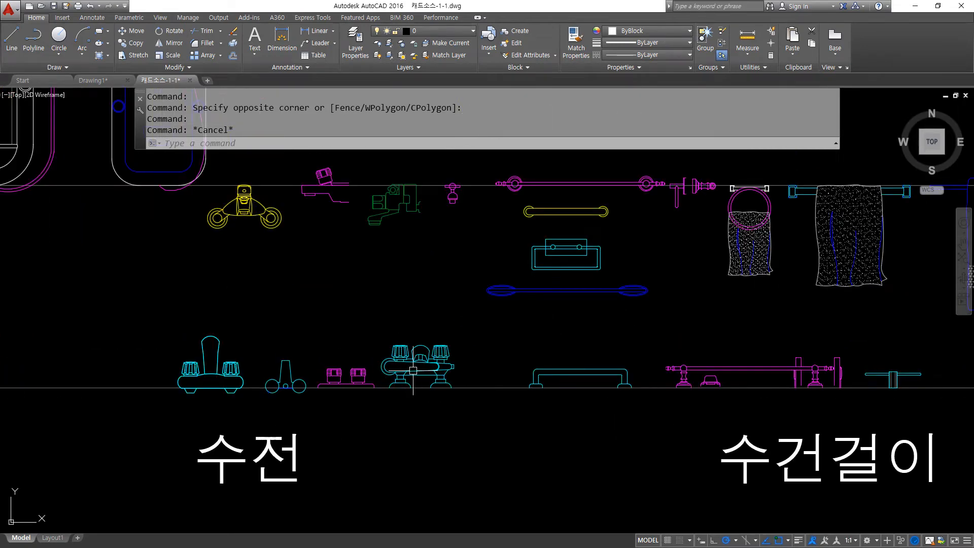
pyautogui.click(413, 370)
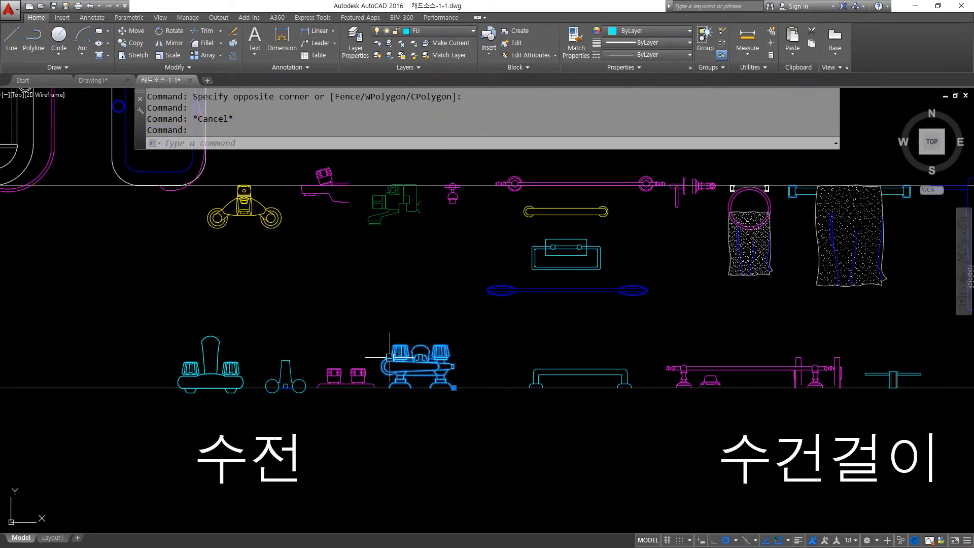
pyautogui.hotkey('ctrl', 'c')
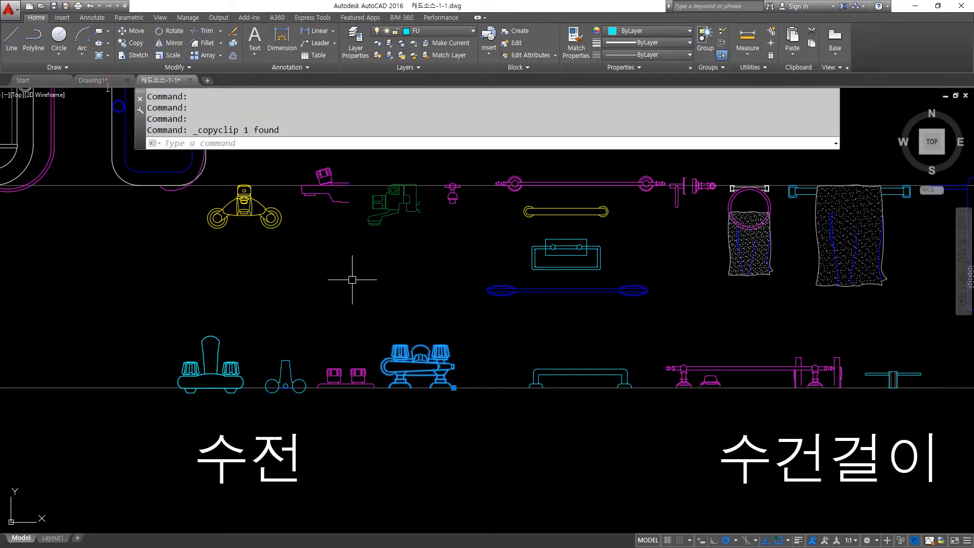
# Step: Paste the two-handle faucet into Drawing1's small room, in the open space beside the washbasin
pyautogui.click(87, 80)
pyautogui.hotkey('ctrl', 'v')
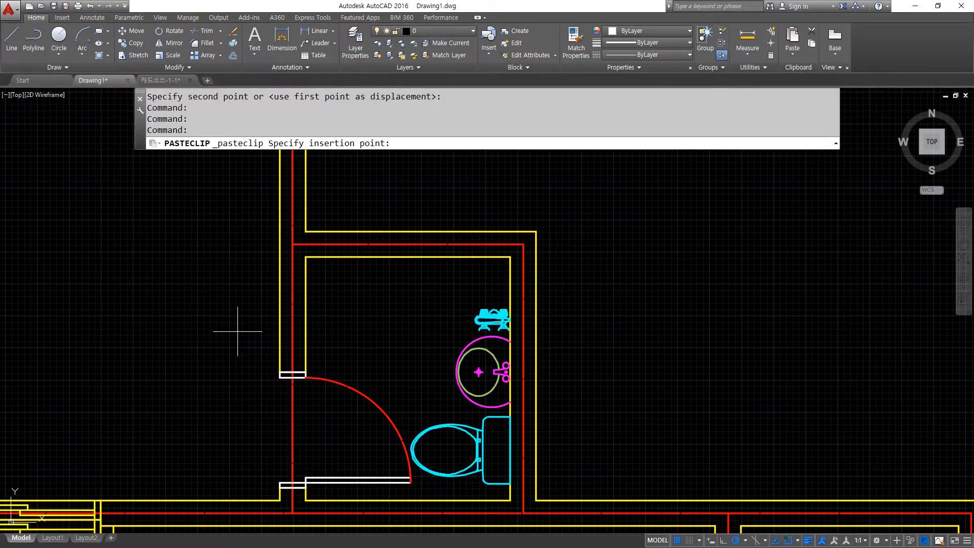
pyautogui.click(128, 314)
# Step: Rotate the faucet 90° about the outer end of its right foot so its feet face the right wall
pyautogui.scroll(6, 419, 314)
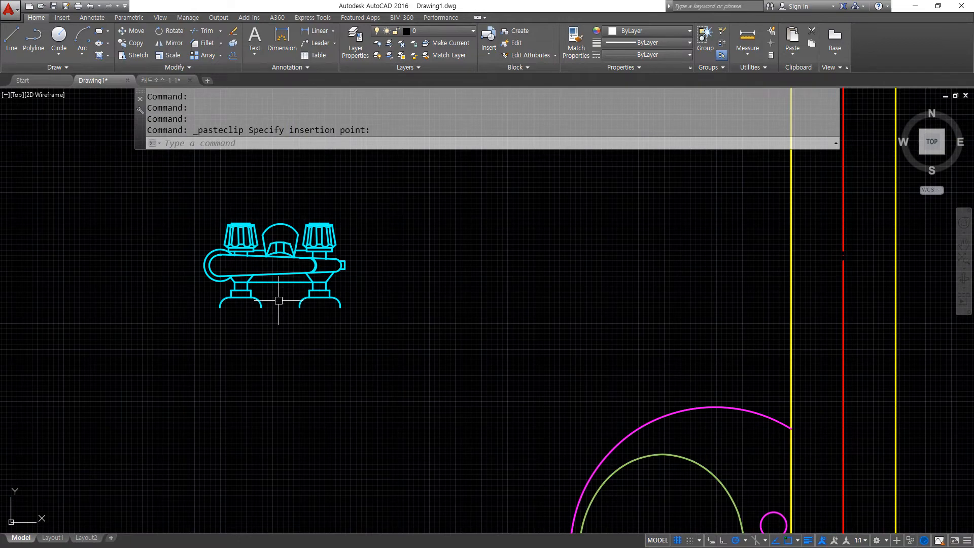
pyautogui.write('ro')
pyautogui.press('Return')
pyautogui.click(402, 354)
pyautogui.click(188, 198)
pyautogui.press('Return')
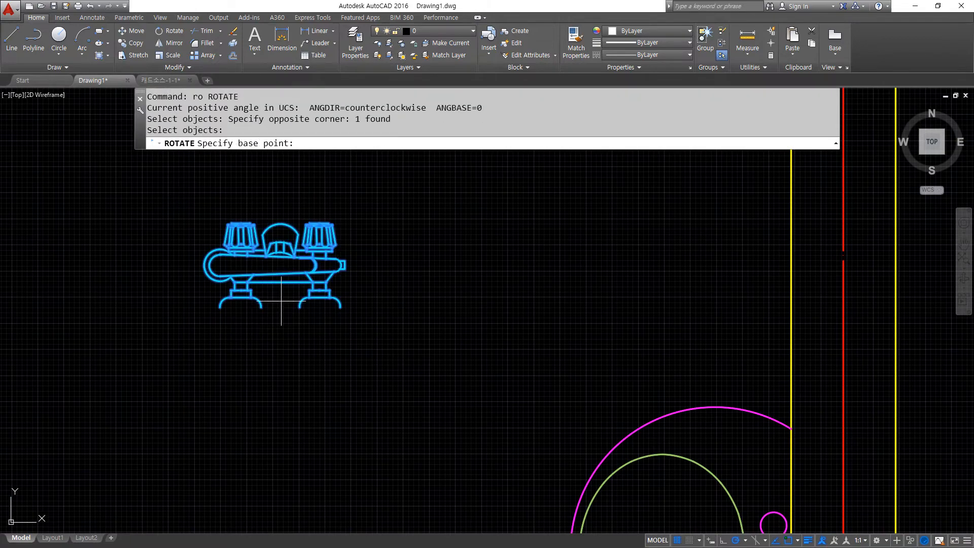
pyautogui.click(340, 307)
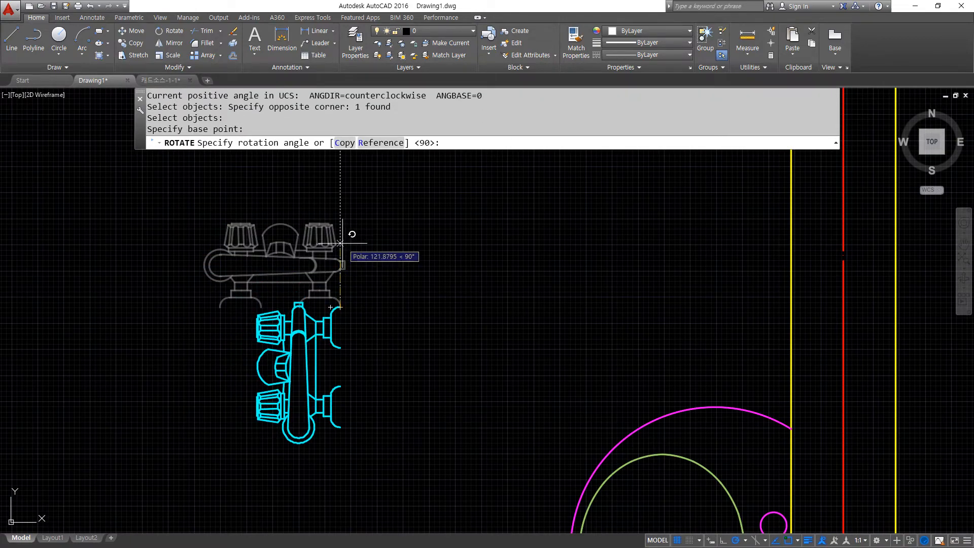
pyautogui.click(354, 235)
# Step: Move the faucet by its lower foot's end onto the right inner wall, using a perpendicular snap
pyautogui.write('m')
pyautogui.press('Return')
pyautogui.click(427, 469)
pyautogui.click(165, 241)
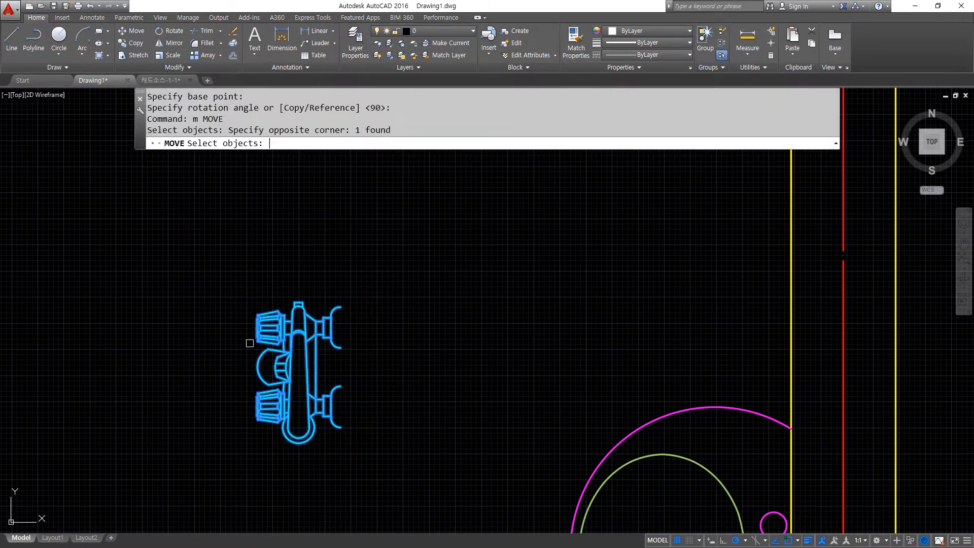
pyautogui.press('Return')
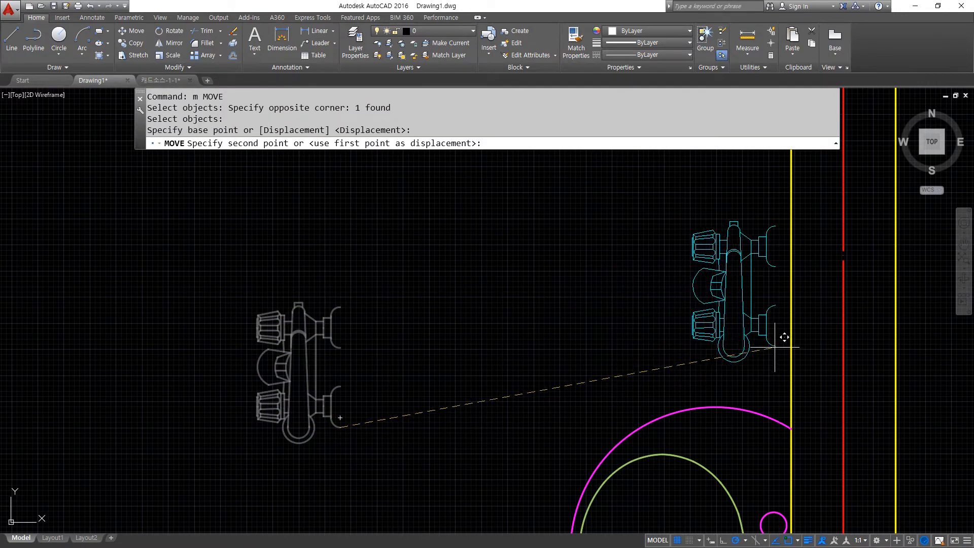
pyautogui.write('per')
pyautogui.press('space')
pyautogui.click(795, 450)
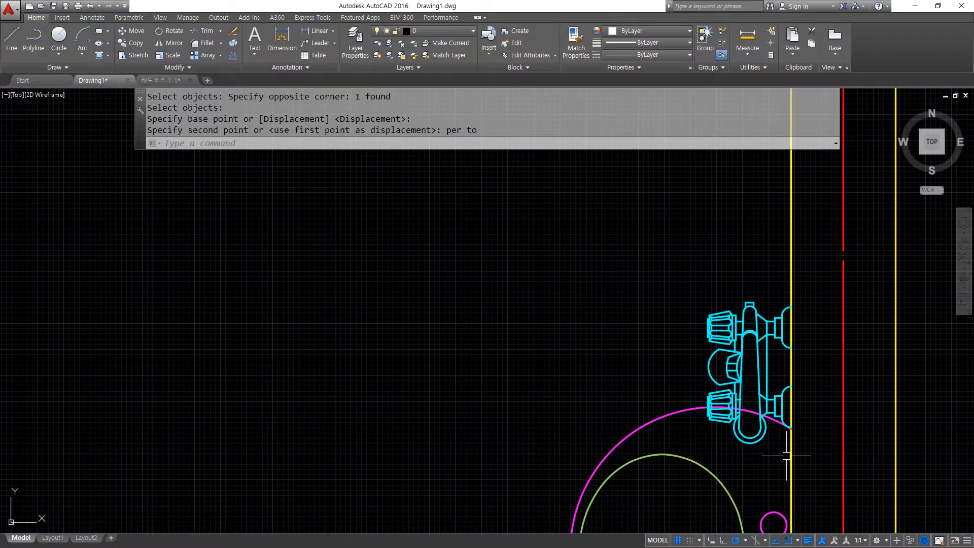
# Step: Move the faucet straight up along the right wall, between the washbasin and the small room's upper corner
pyautogui.write('m')
pyautogui.press('space')
pyautogui.click(748, 331)
pyautogui.press('space')
pyautogui.scroll(-2, 817, 352)
pyautogui.moveTo(812, 349); pyautogui.dragTo(604, 426, button='middle')
pyautogui.click(709, 435)
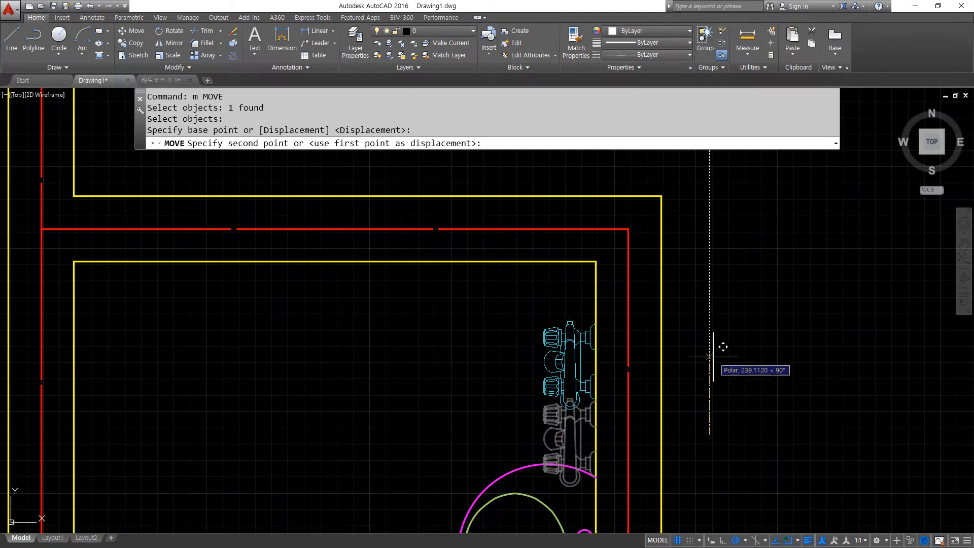
pyautogui.click(709, 350)
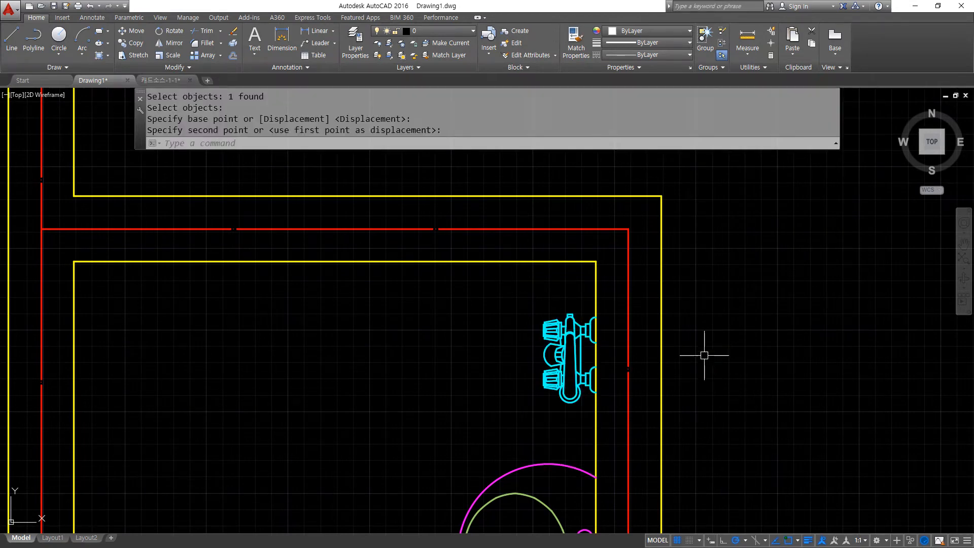
pyautogui.scroll(-2, 431, 355)
pyautogui.moveTo(425, 376); pyautogui.dragTo(442, 305, button='middle')
pyautogui.scroll(-2, 457, 325)
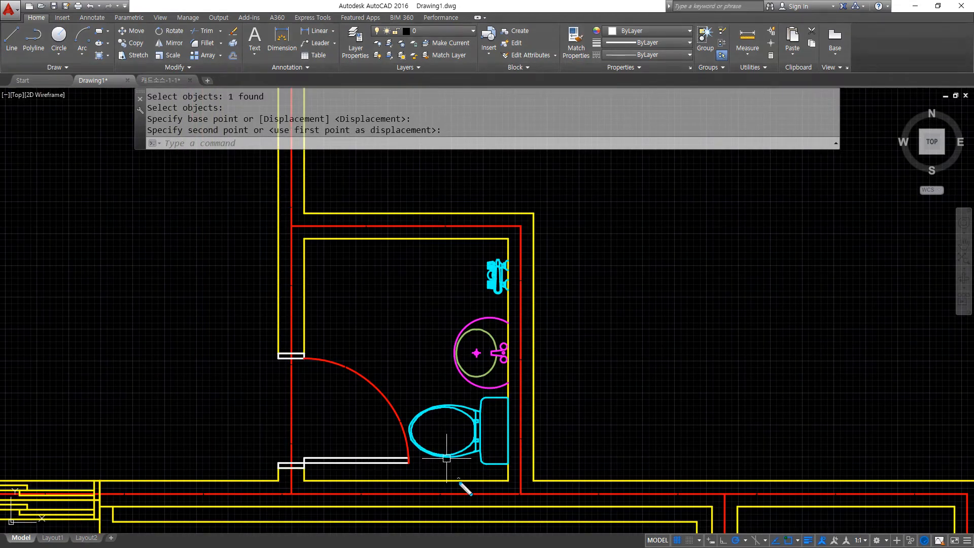
pyautogui.moveTo(459, 486)
pyautogui.mouseDown()
pyautogui.moveTo(335, 210)
pyautogui.moveTo(499, 524)
pyautogui.moveTo(406, 213)
pyautogui.moveTo(420, 501)
pyautogui.mouseUp()
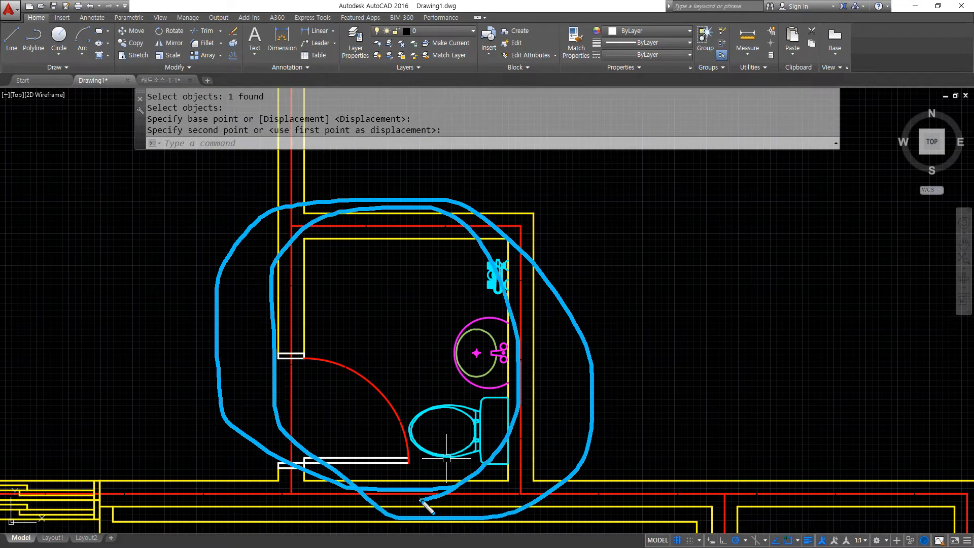
pyautogui.press('Escape')
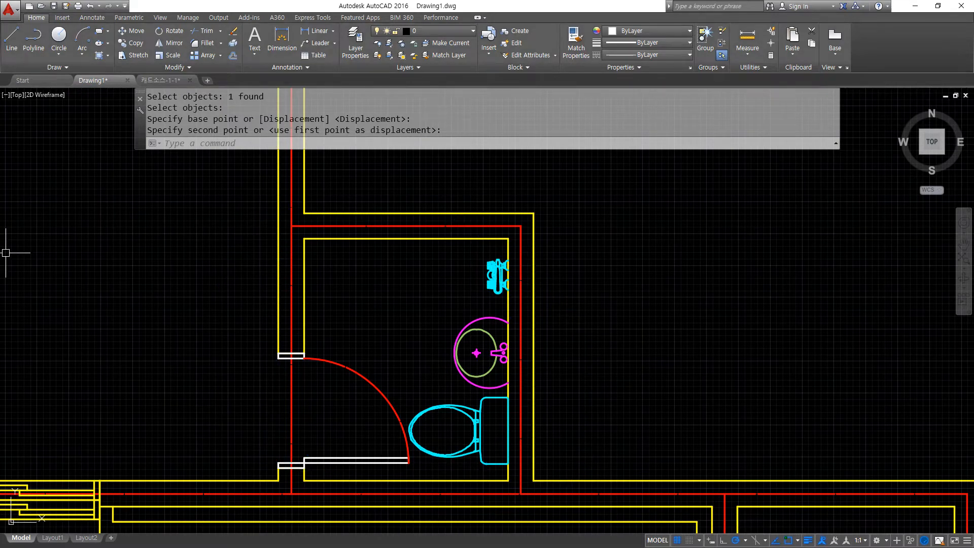
# Step: Switch to the course notes in Notepad and read the WBlock line about saving selected objects as a file
pyautogui.hotkey('ctrl', 'Tab')
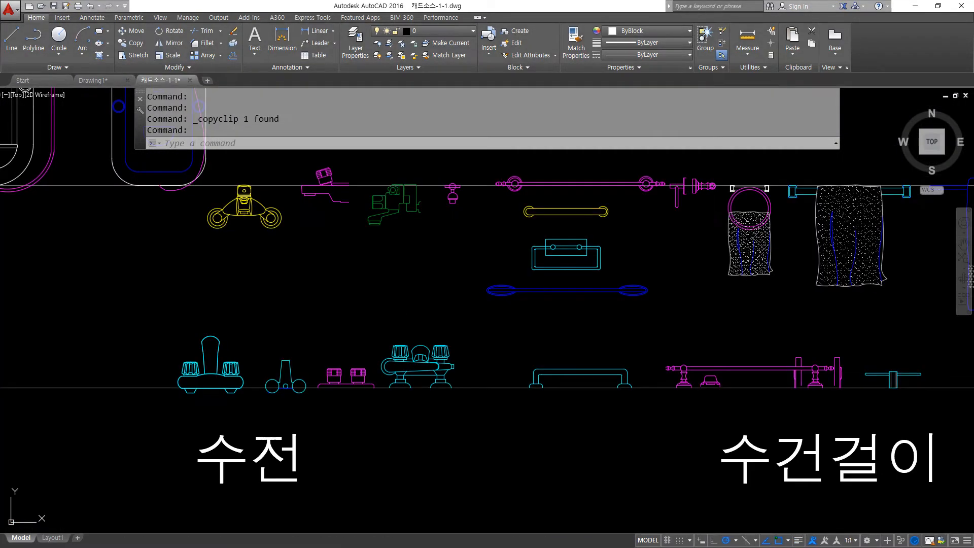
pyautogui.hotkey('alt', 'Tab')
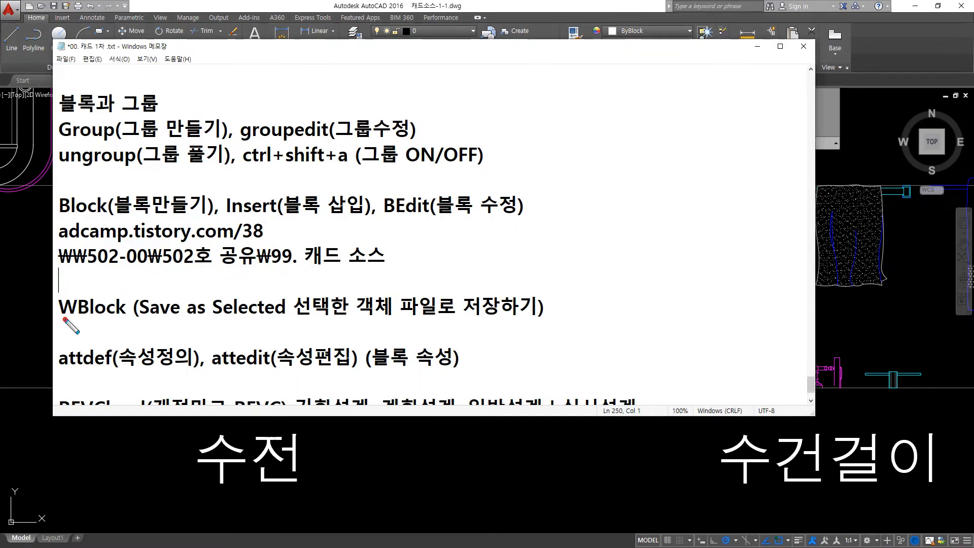
pyautogui.moveTo(63, 320); pyautogui.dragTo(533, 317)
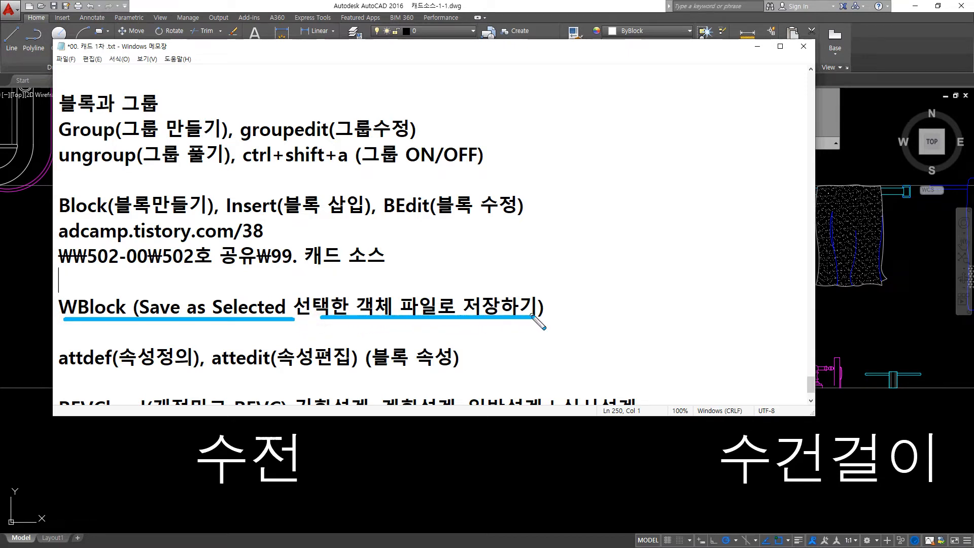
# Step: Switch back to the AutoCAD drawing 캐드소스-1-1, at the towel racks
pyautogui.press('Escape')
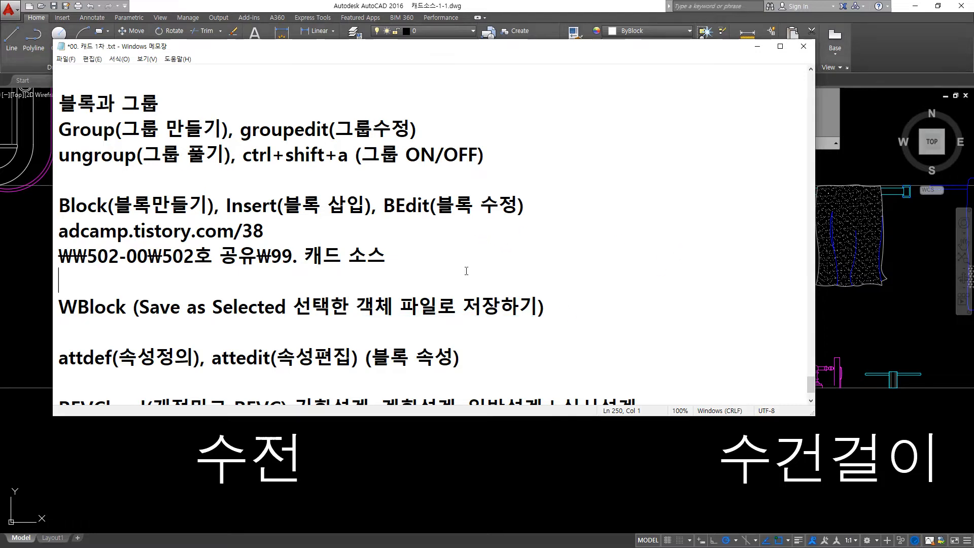
pyautogui.click(902, 274)
pyautogui.moveTo(796, 265); pyautogui.dragTo(611, 311, button='middle')
pyautogui.click(670, 259)
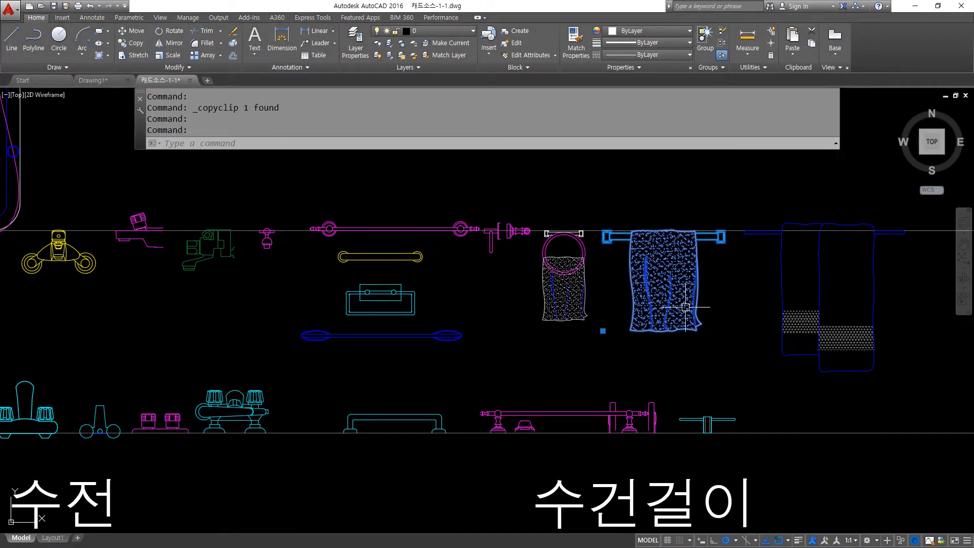
pyautogui.scroll(2, 654, 274)
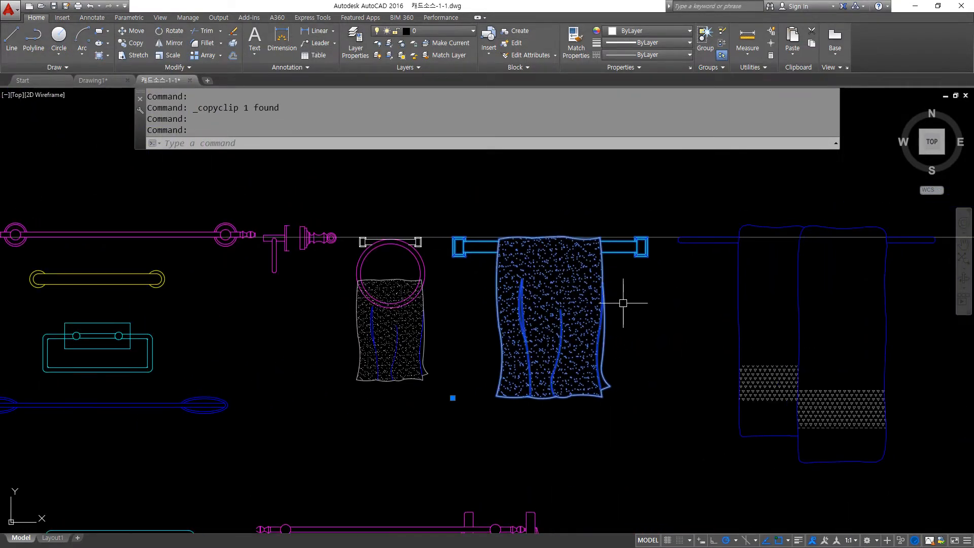
pyautogui.write('WBLock')
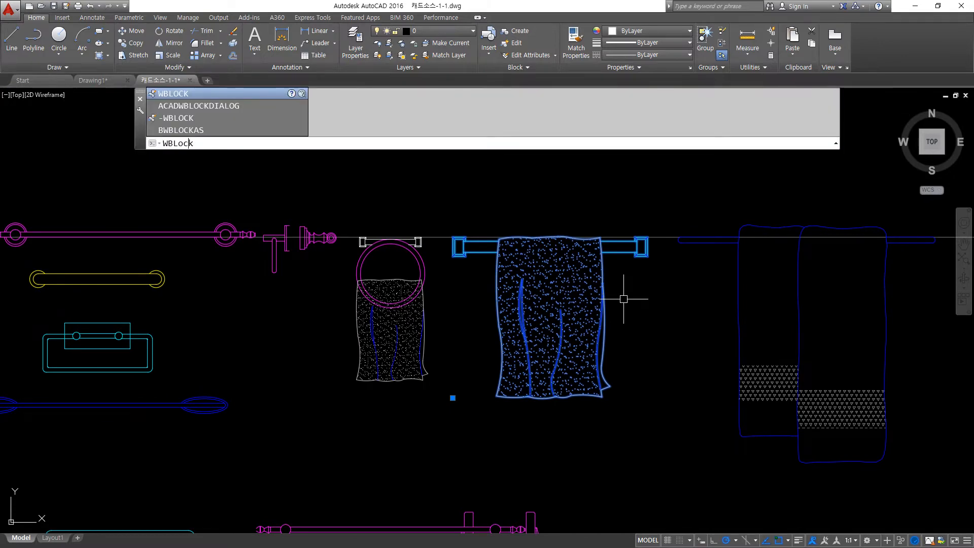
pyautogui.press('Return')
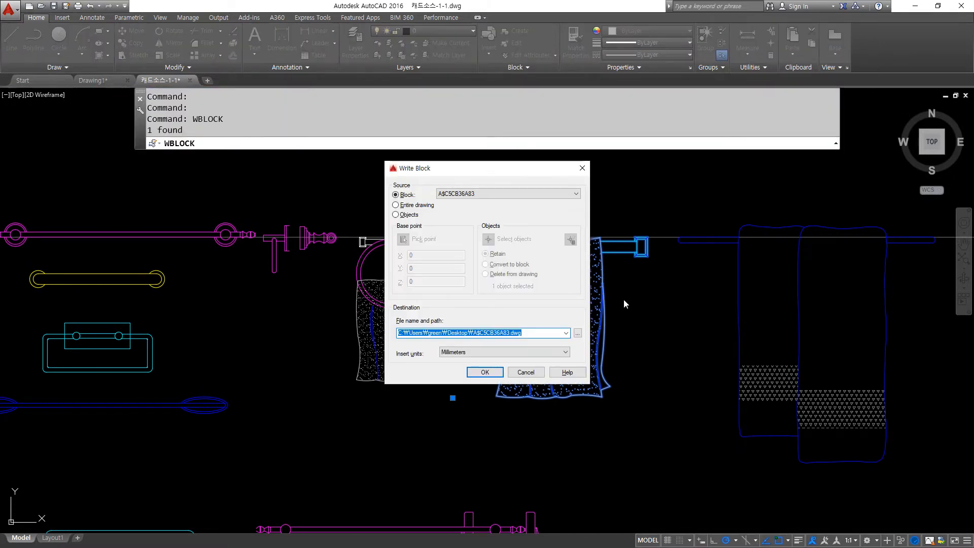
pyautogui.moveTo(447, 168); pyautogui.dragTo(252, 166)
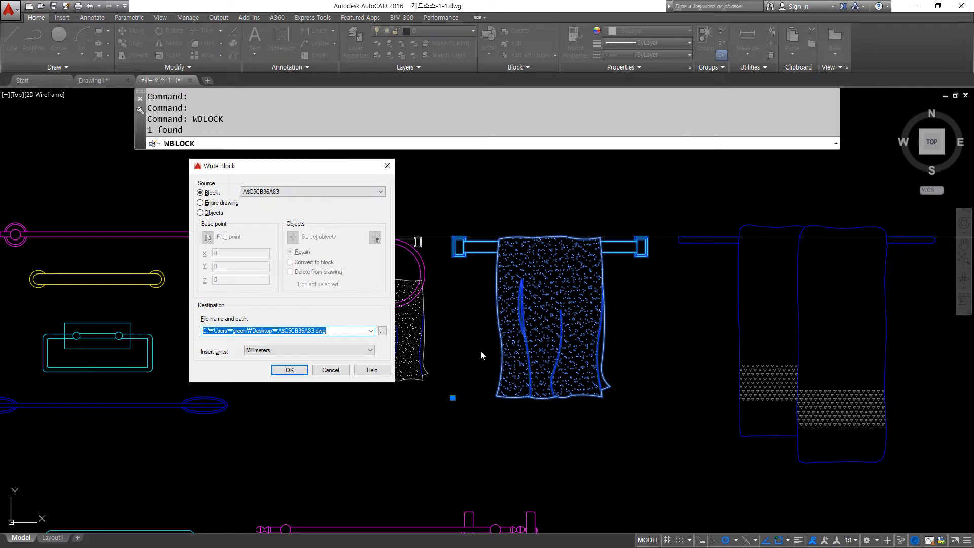
pyautogui.moveTo(534, 396)
pyautogui.mouseDown()
pyautogui.moveTo(495, 358)
pyautogui.moveTo(609, 292)
pyautogui.moveTo(530, 365)
pyautogui.moveTo(309, 200)
pyautogui.moveTo(293, 219)
pyautogui.mouseUp()
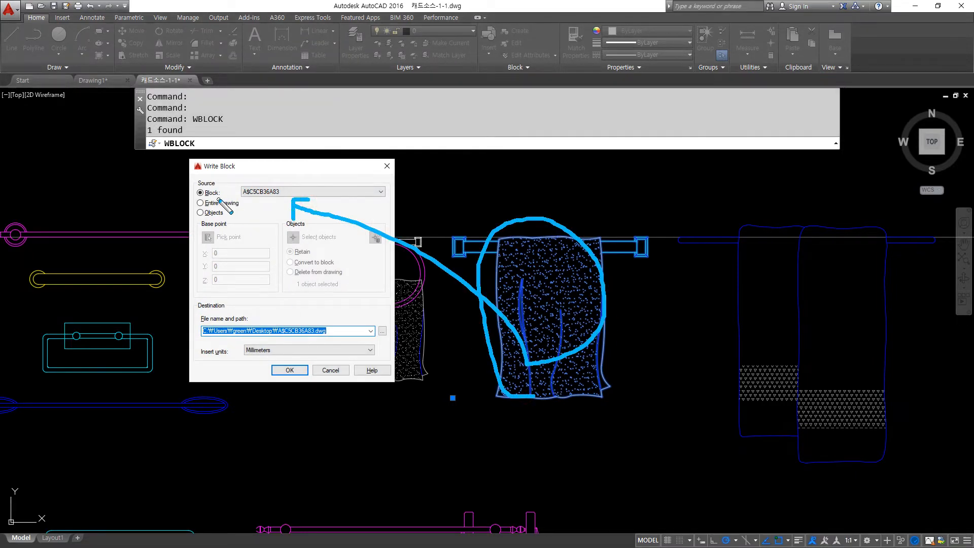
pyautogui.moveTo(219, 199); pyautogui.dragTo(182, 198)
pyautogui.press('Escape')
pyautogui.press('Escape')
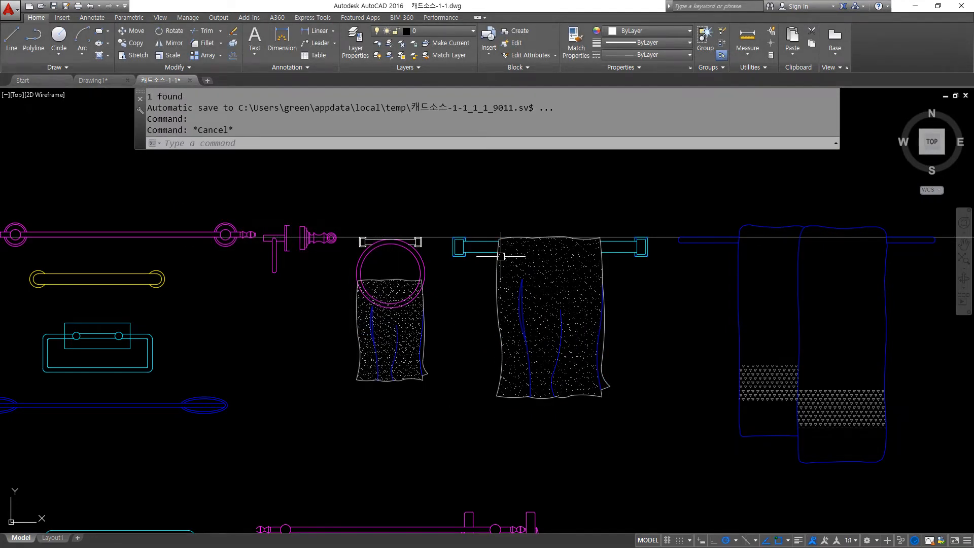
pyautogui.write('wblock')
pyautogui.press('Escape')
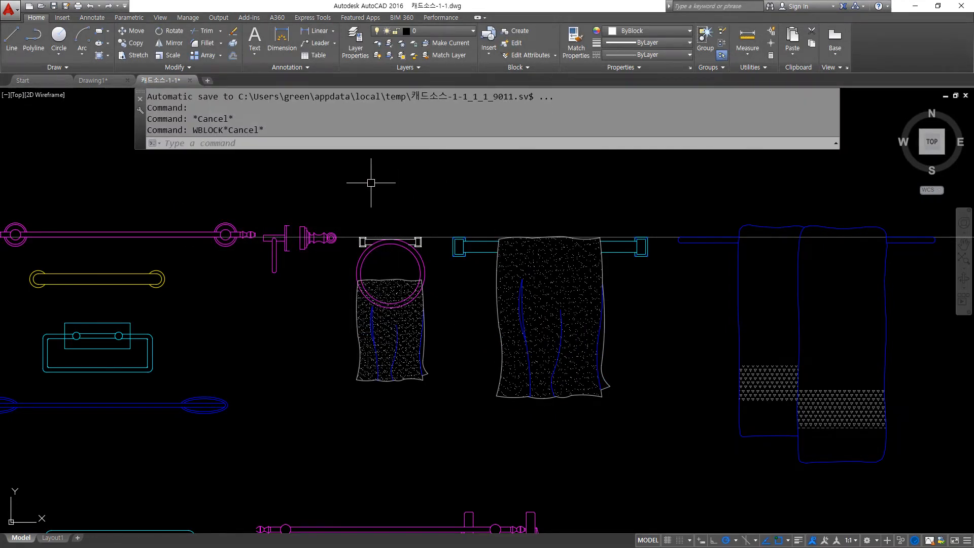
pyautogui.press('Escape')
# Step: Start WBlock with Objects as source, base point at the wide towel rack's upper-left bracket corner, and the rack with its speckled towel selected
pyautogui.write('wblock')
pyautogui.press('Return')
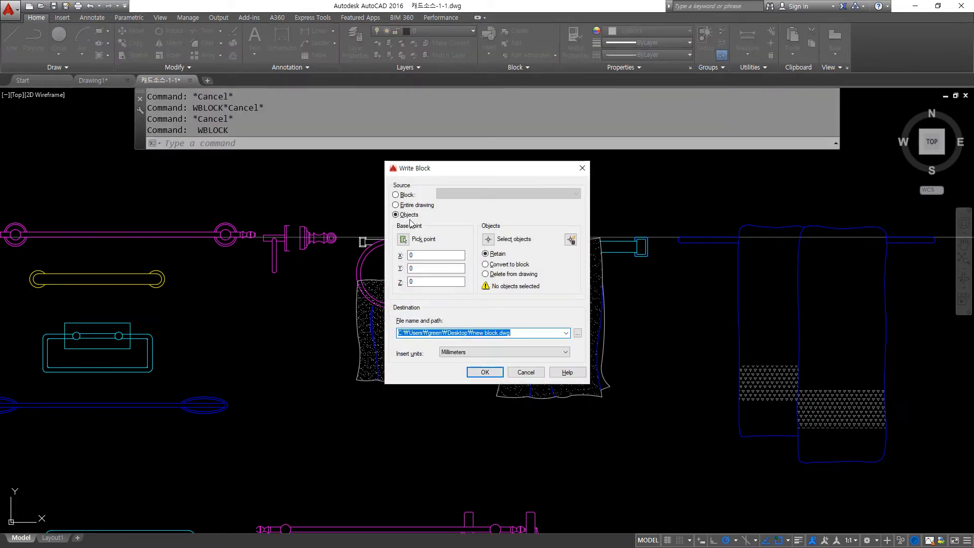
pyautogui.click(404, 239)
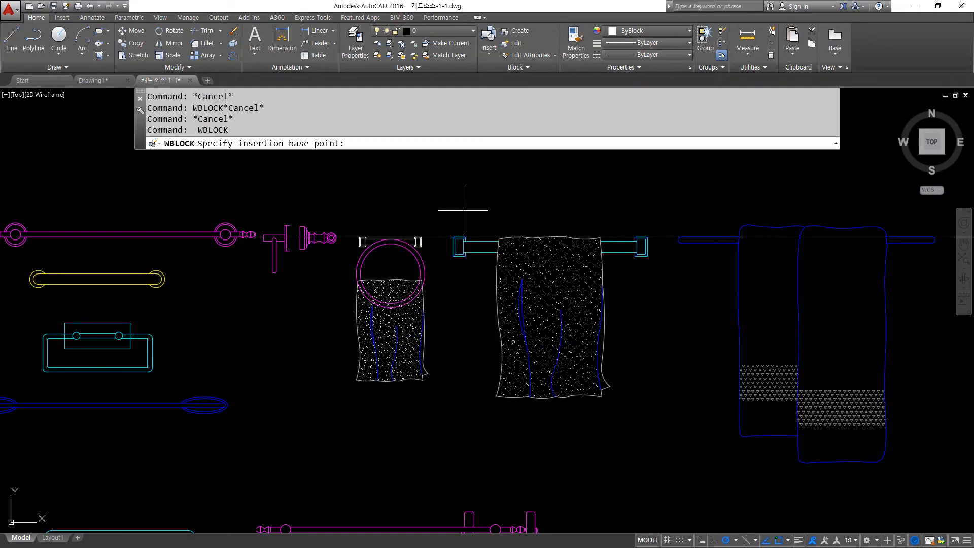
pyautogui.click(453, 236)
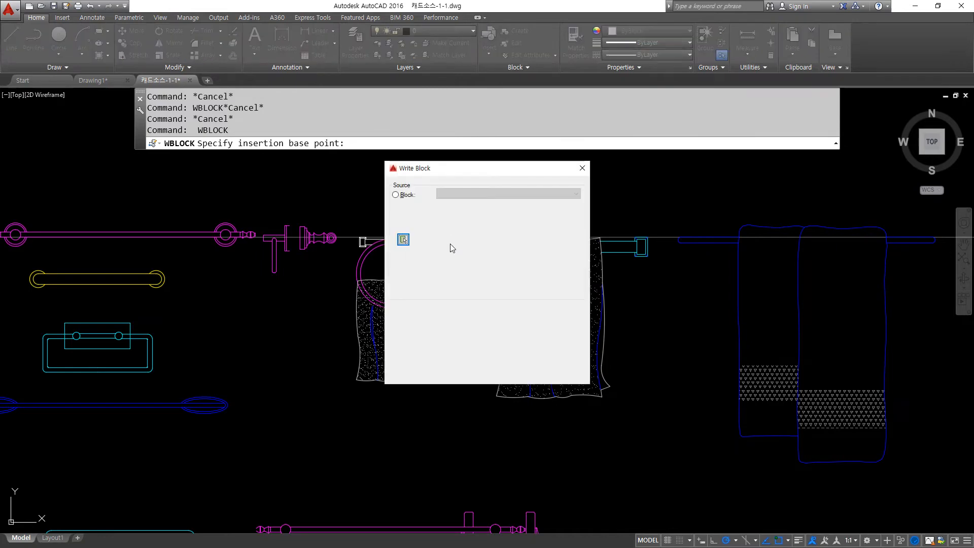
pyautogui.click(488, 239)
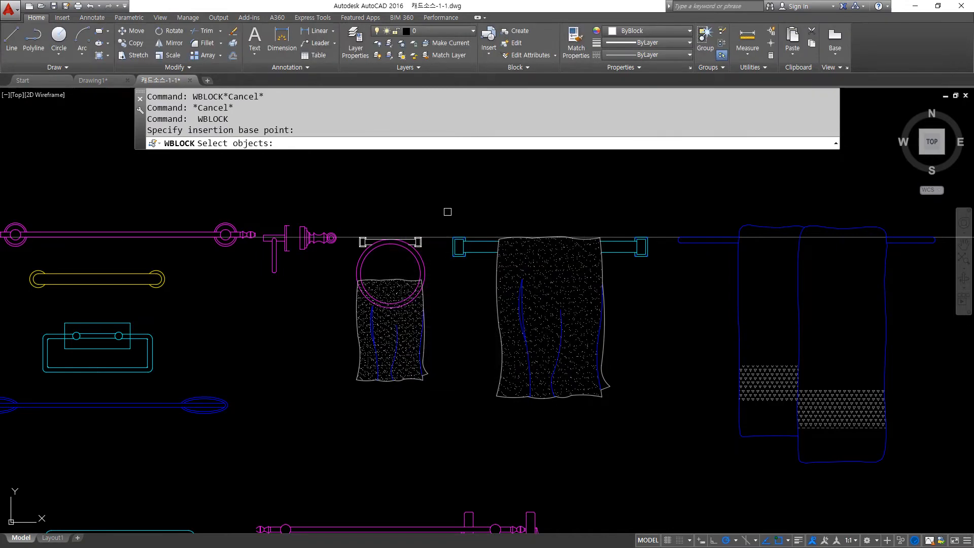
pyautogui.click(448, 207)
pyautogui.click(680, 421)
pyautogui.press('Return')
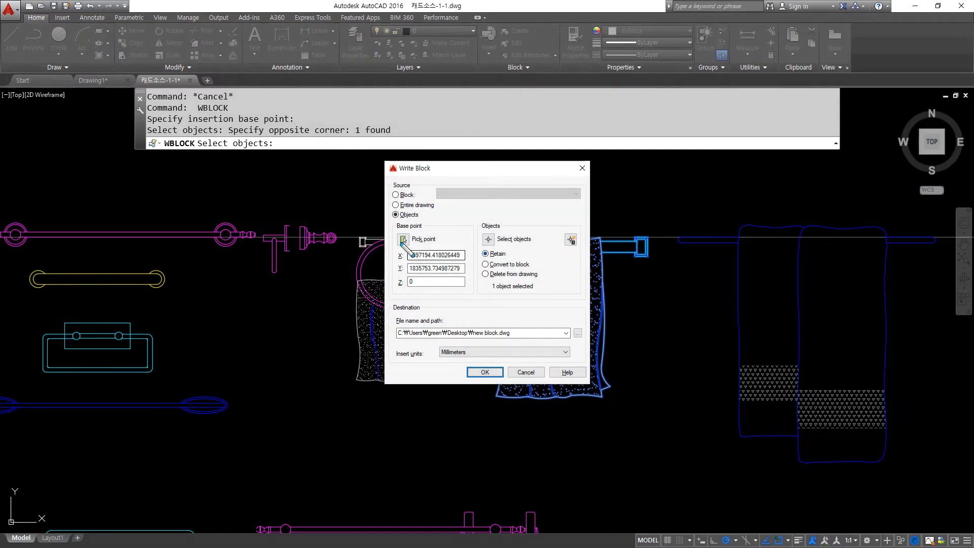
pyautogui.moveTo(437, 224); pyautogui.dragTo(373, 223)
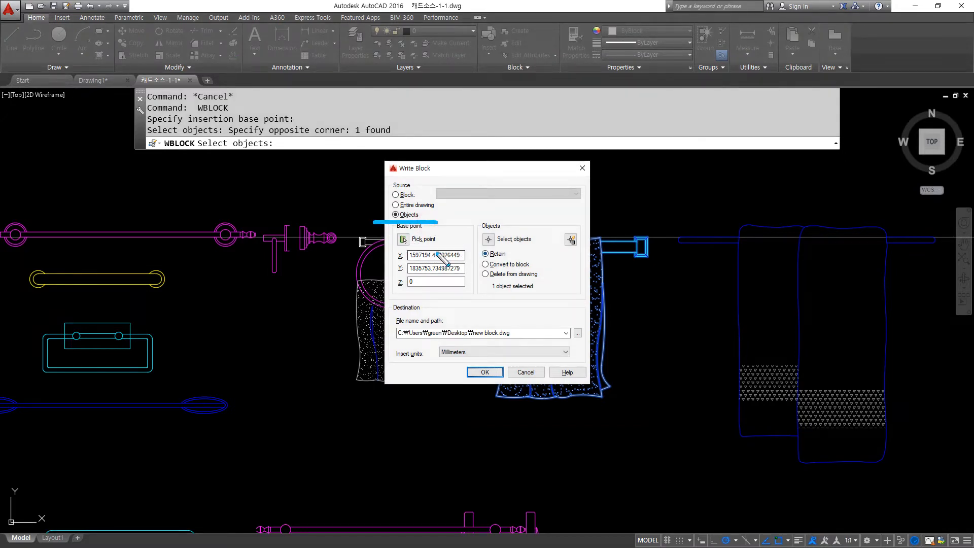
pyautogui.moveTo(392, 260); pyautogui.dragTo(391, 257)
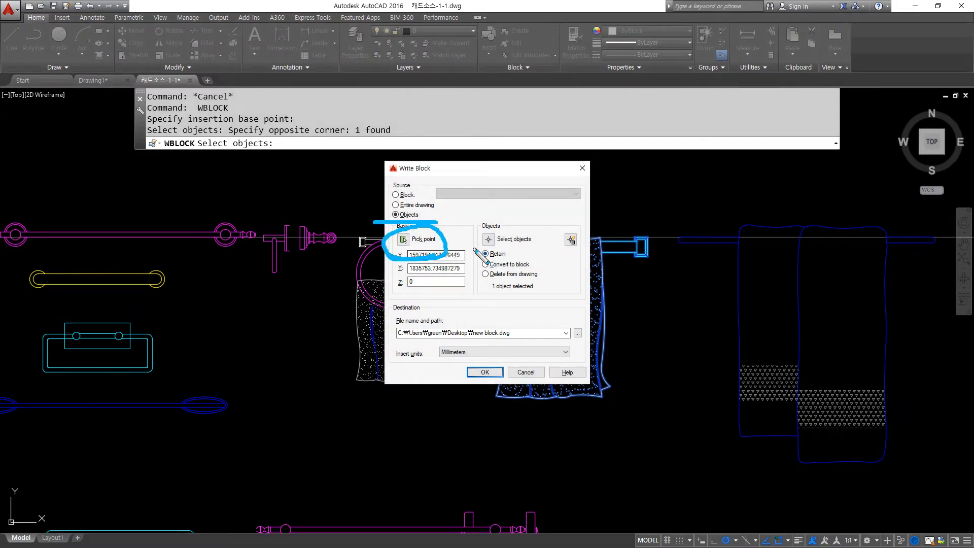
pyautogui.moveTo(475, 251)
pyautogui.mouseDown()
pyautogui.moveTo(480, 237)
pyautogui.moveTo(509, 253)
pyautogui.mouseUp()
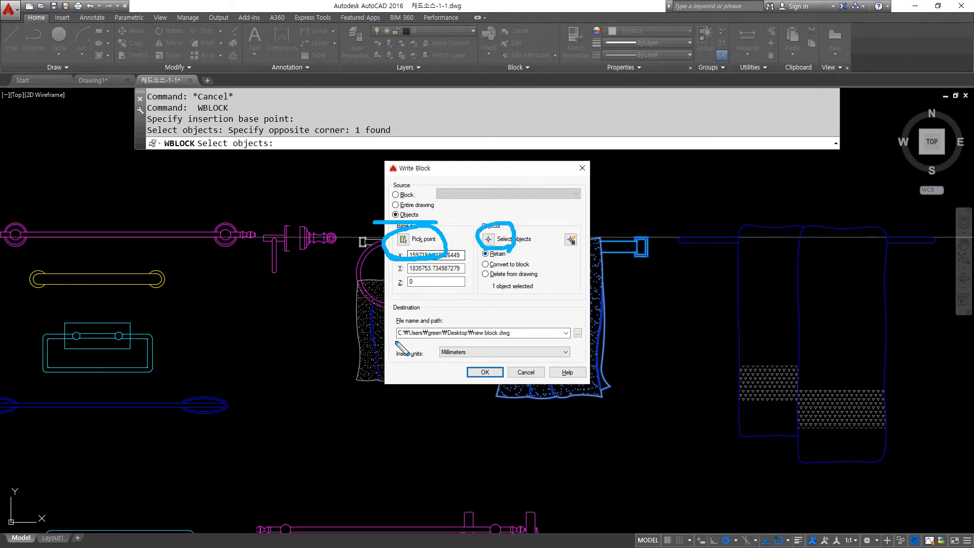
pyautogui.moveTo(396, 341); pyautogui.dragTo(522, 341)
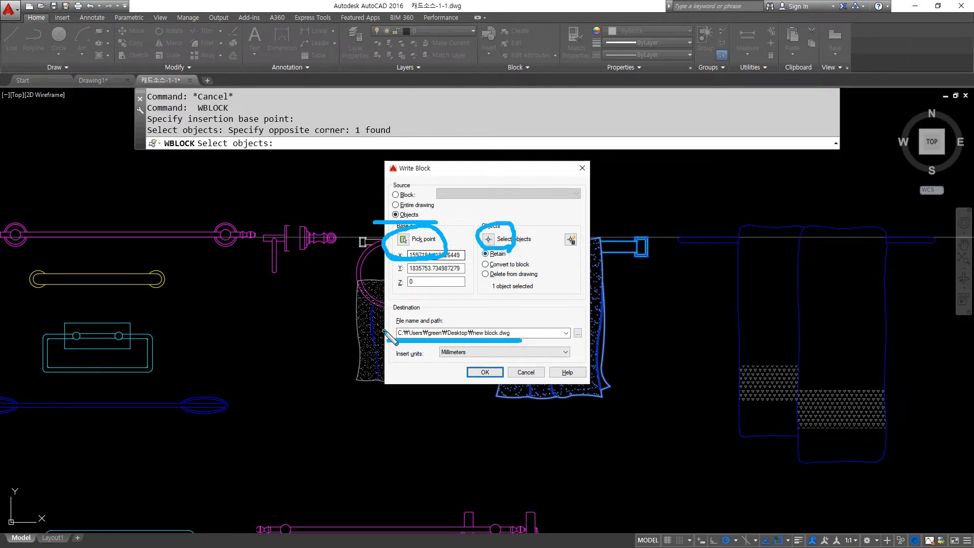
pyautogui.press('Escape')
pyautogui.press('super+plus')
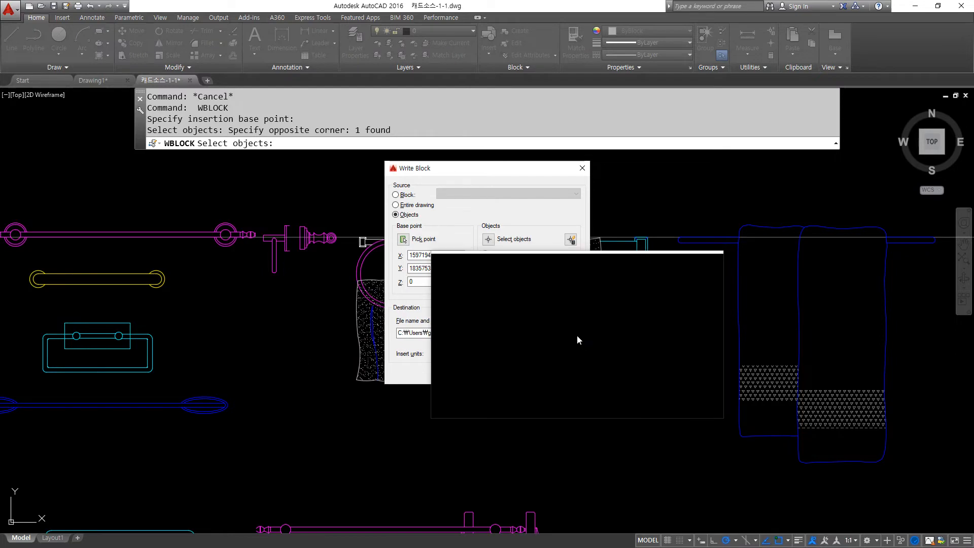
# Step: Set the block's destination to the 문서 folder on drive D with the file name 수건걸이.dwg
pyautogui.click(577, 333)
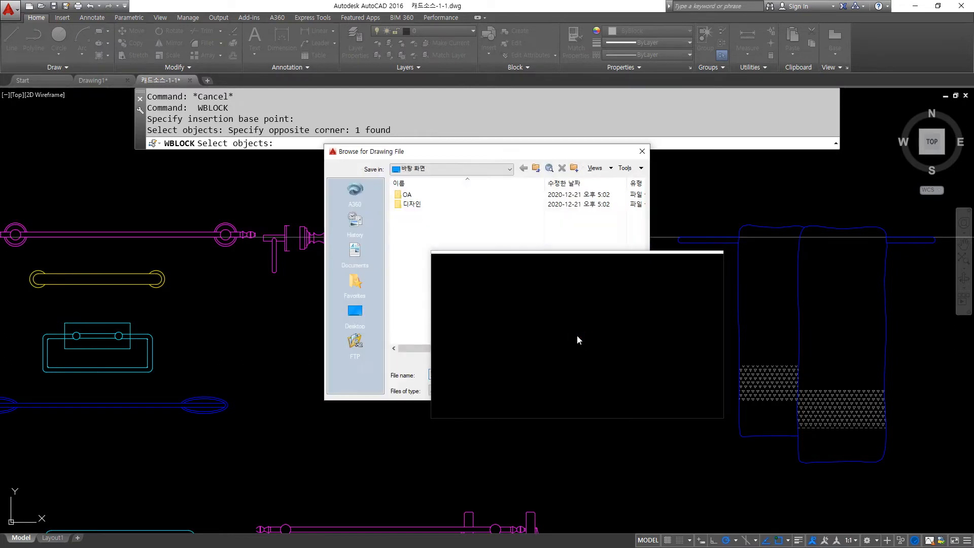
pyautogui.click(443, 169)
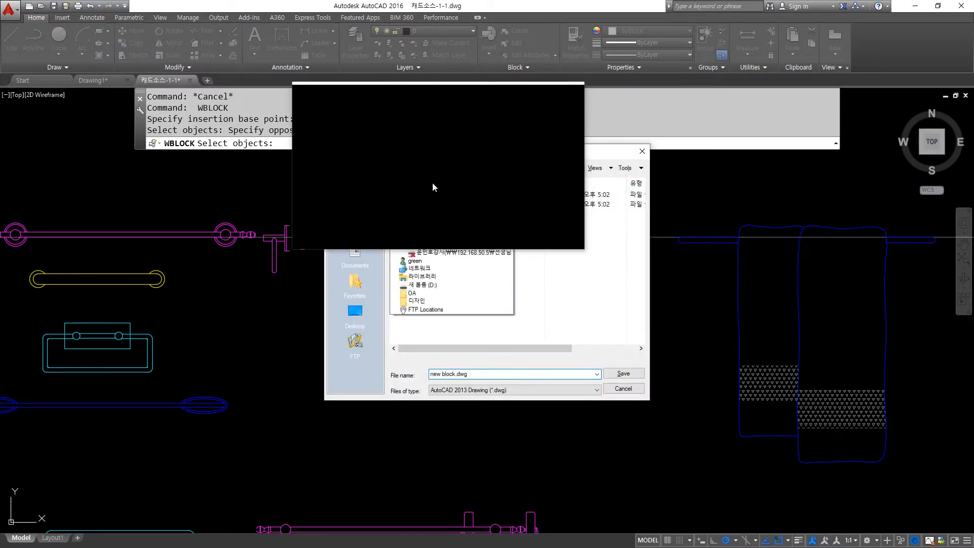
pyautogui.click(440, 225)
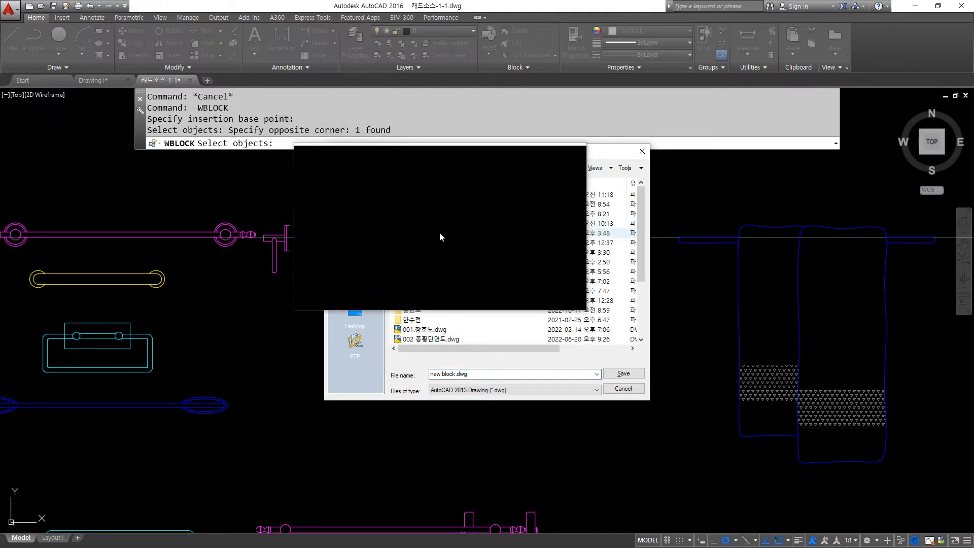
pyautogui.doubleClick(413, 290)
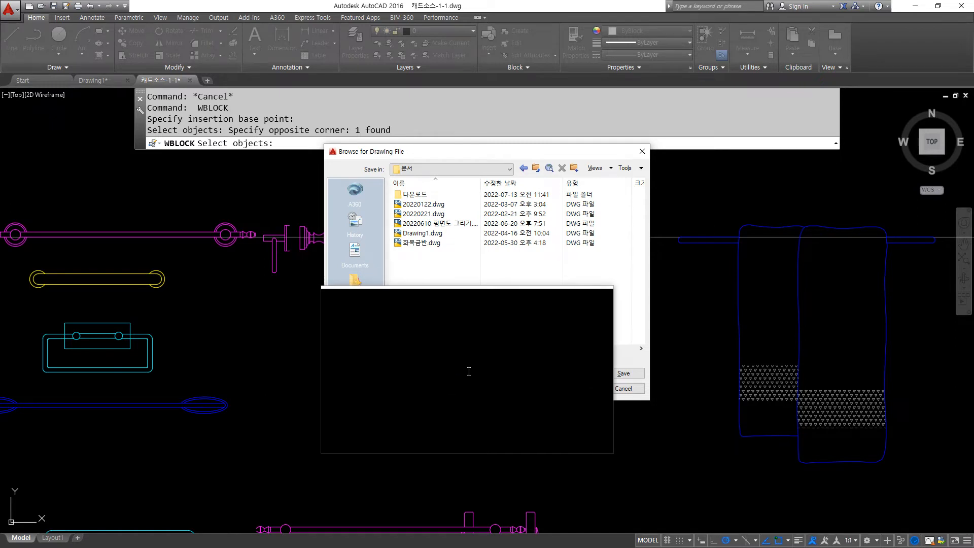
pyautogui.click(621, 374)
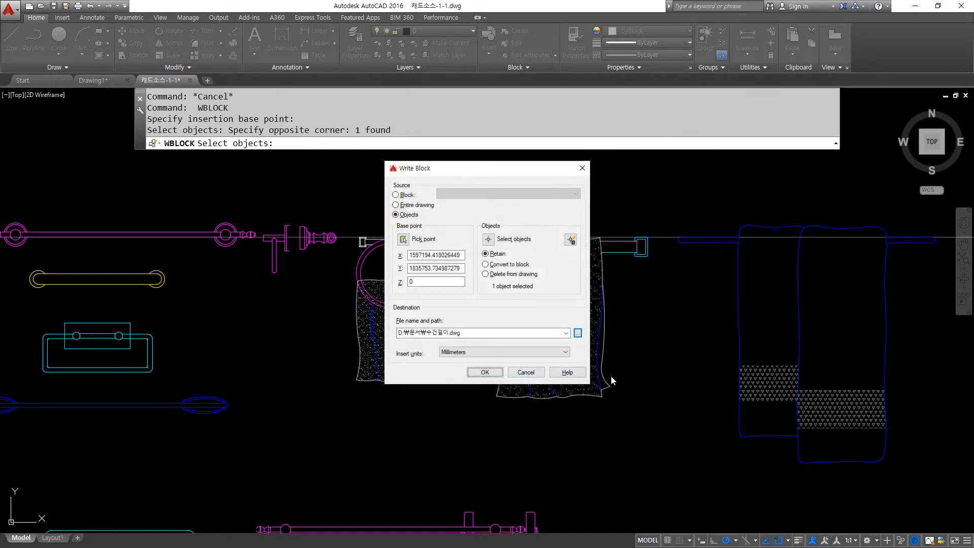
pyautogui.moveTo(485, 377); pyautogui.dragTo(509, 390)
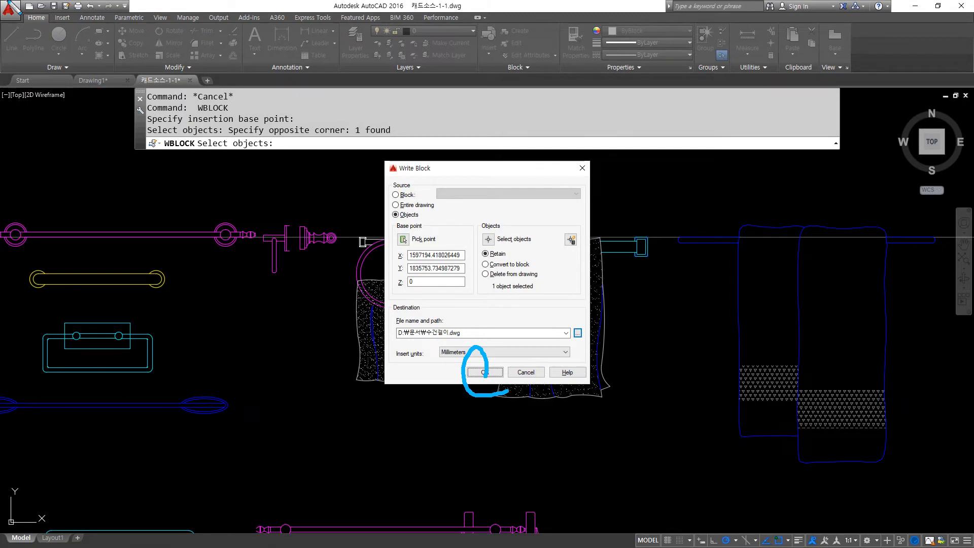
pyautogui.moveTo(34, 7); pyautogui.dragTo(0, 46)
pyautogui.moveTo(101, 3); pyautogui.dragTo(19, 84)
pyautogui.moveTo(163, 27); pyautogui.dragTo(28, 156)
pyautogui.moveTo(140, 17); pyautogui.dragTo(35, 113)
pyautogui.moveTo(98, 5)
pyautogui.mouseDown()
pyautogui.moveTo(11, 58)
pyautogui.moveTo(32, 67)
pyautogui.mouseUp()
pyautogui.moveTo(150, 27)
pyautogui.mouseDown()
pyautogui.moveTo(40, 111)
pyautogui.moveTo(68, 90)
pyautogui.mouseUp()
pyautogui.moveTo(105, 37); pyautogui.dragTo(60, 65)
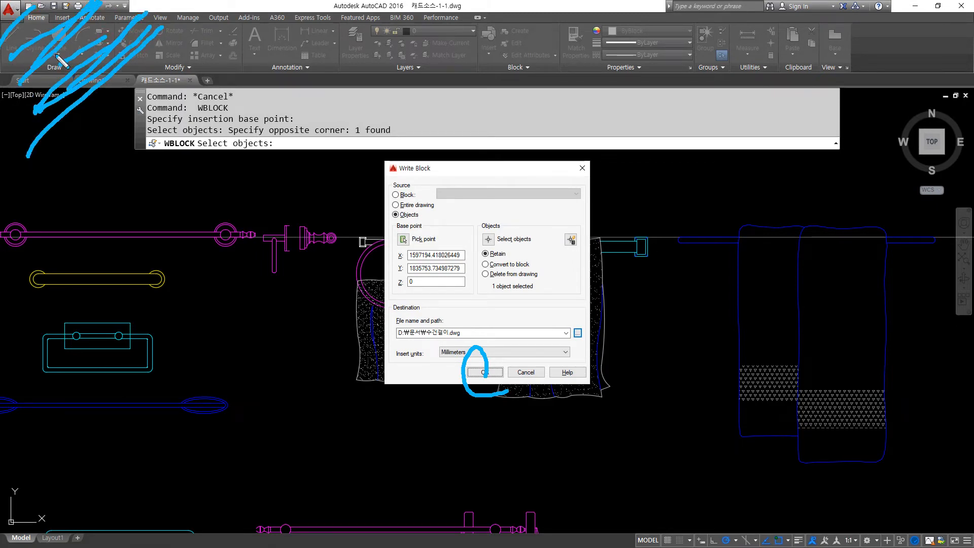
pyautogui.press('Escape')
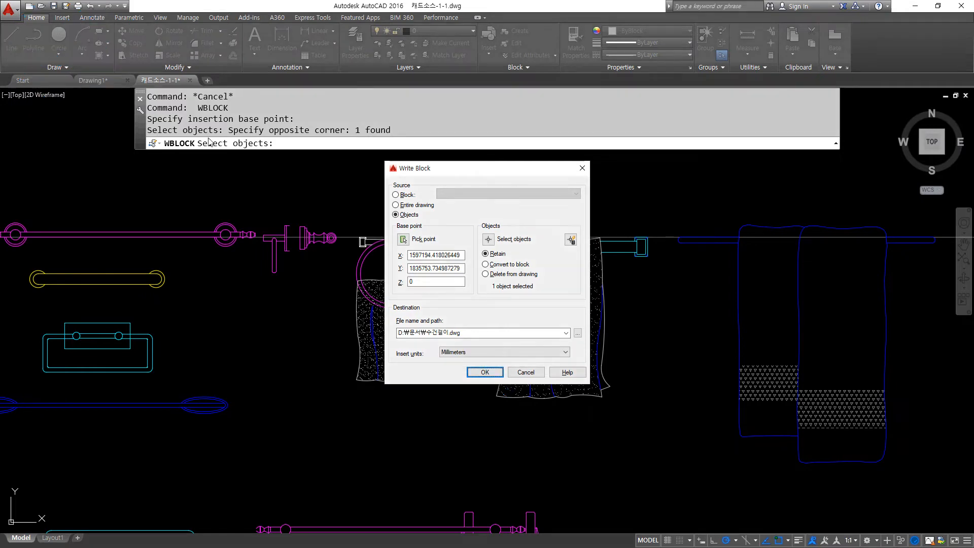
# Step: Write the selected towel rack to its new drawing file
pyautogui.click(484, 372)
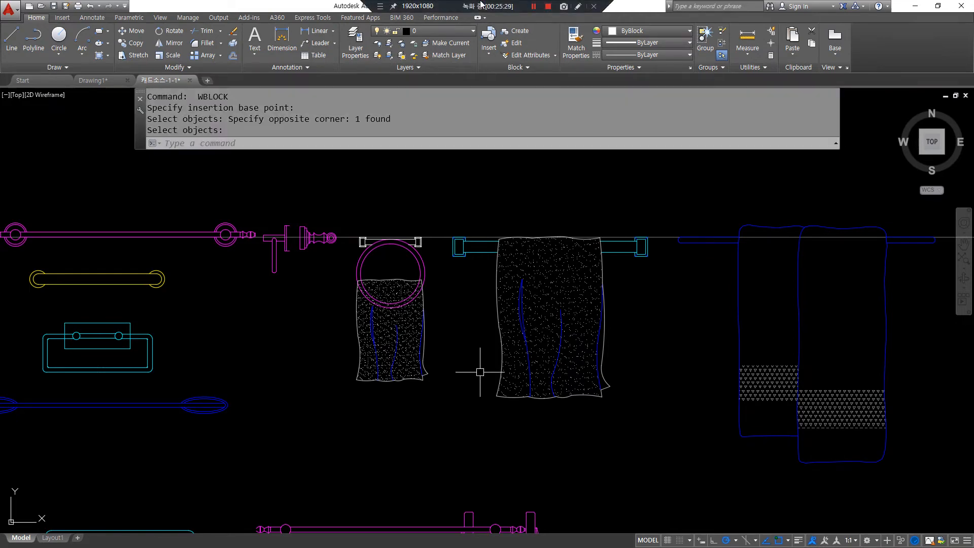
# Step: Open the drawing 수건걸이.dwg from the 문서 folder on drive D
pyautogui.hotkey('ctrl', 'o')
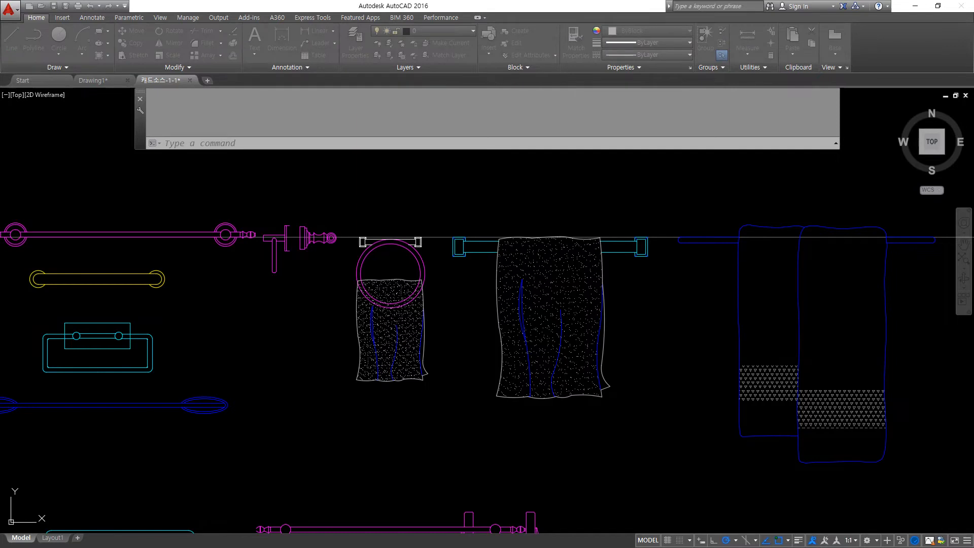
pyautogui.click(324, 142)
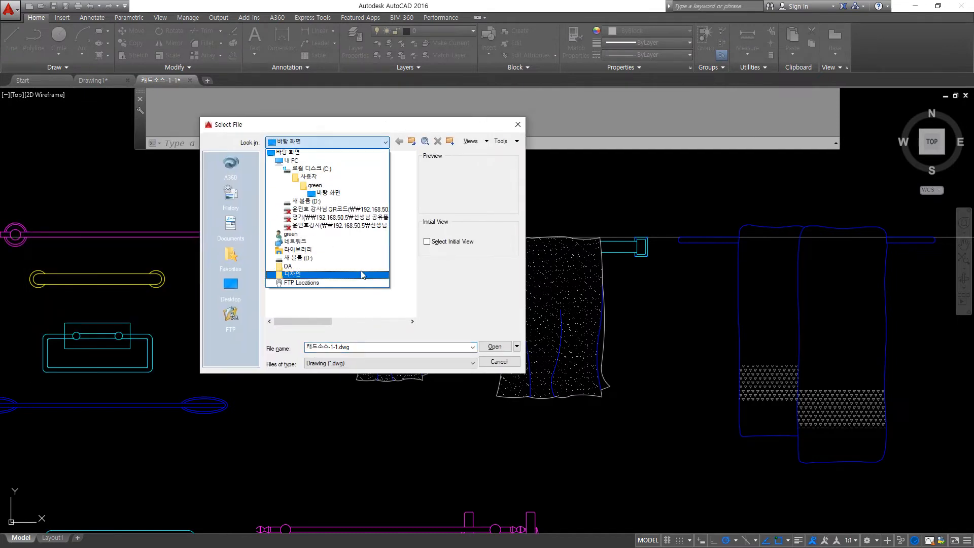
pyautogui.click(305, 202)
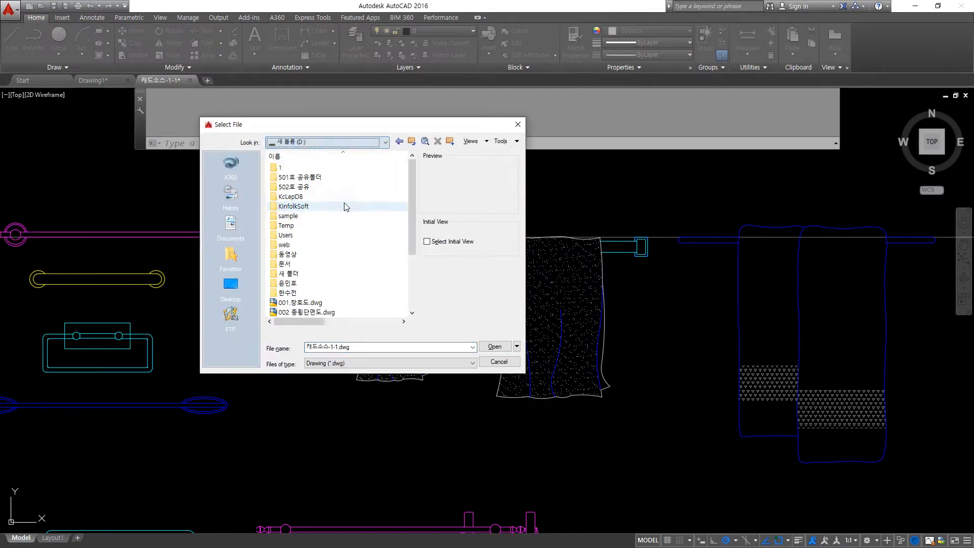
pyautogui.doubleClick(294, 264)
pyautogui.click(300, 217)
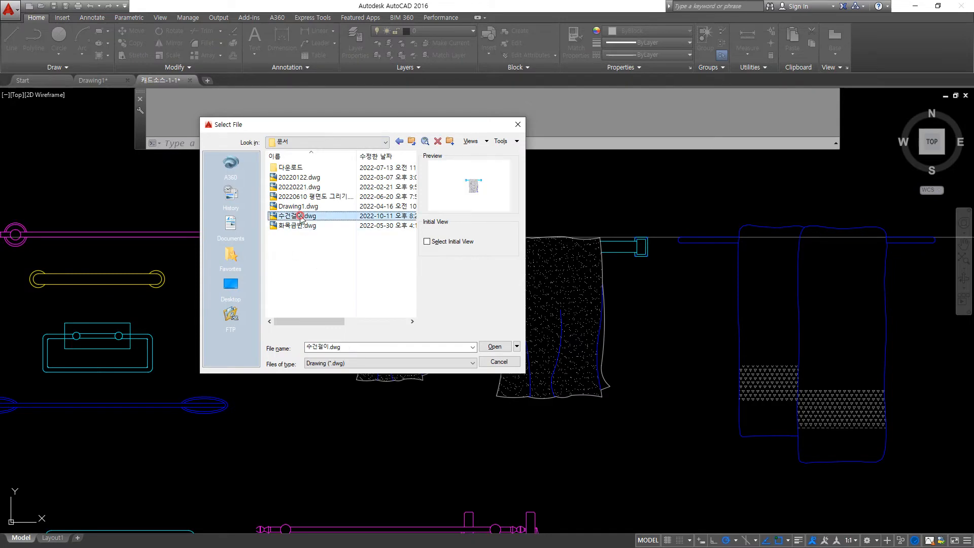
pyautogui.click(494, 347)
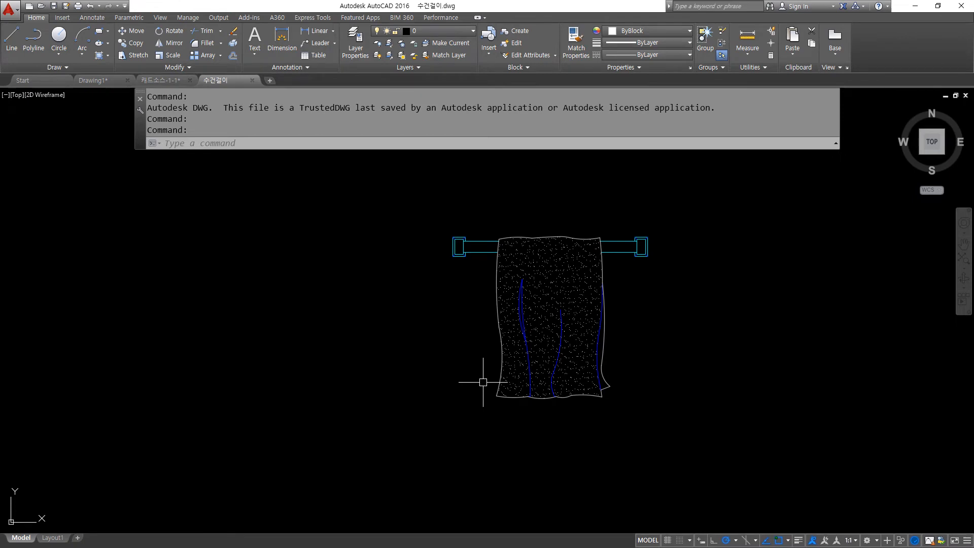
# Step: Read the attdef and attedit line on block attributes in the Notepad course notes, and return to the AutoCAD towel rack drawing
pyautogui.hotkey('alt', 'Tab')
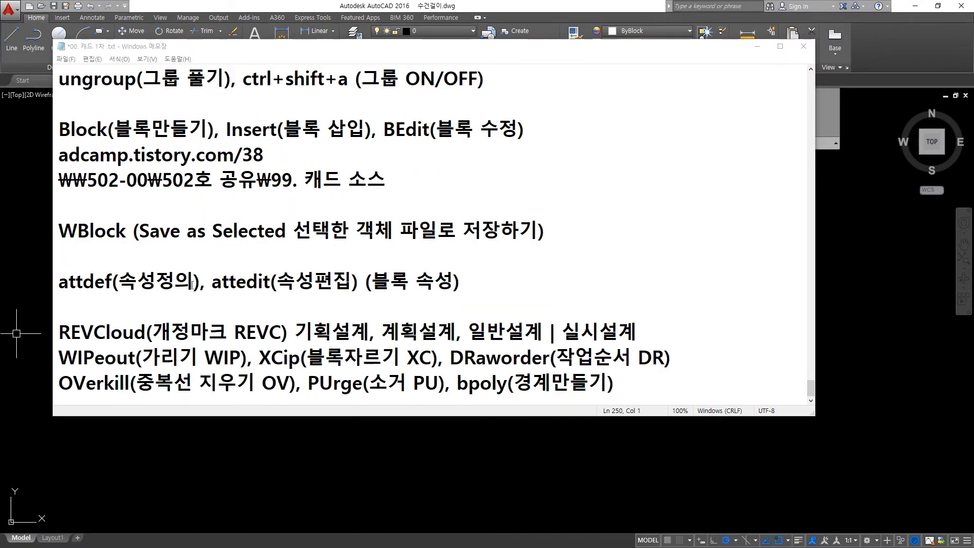
pyautogui.moveTo(56, 285); pyautogui.dragTo(462, 282)
pyautogui.click(475, 279)
pyautogui.click(442, 424)
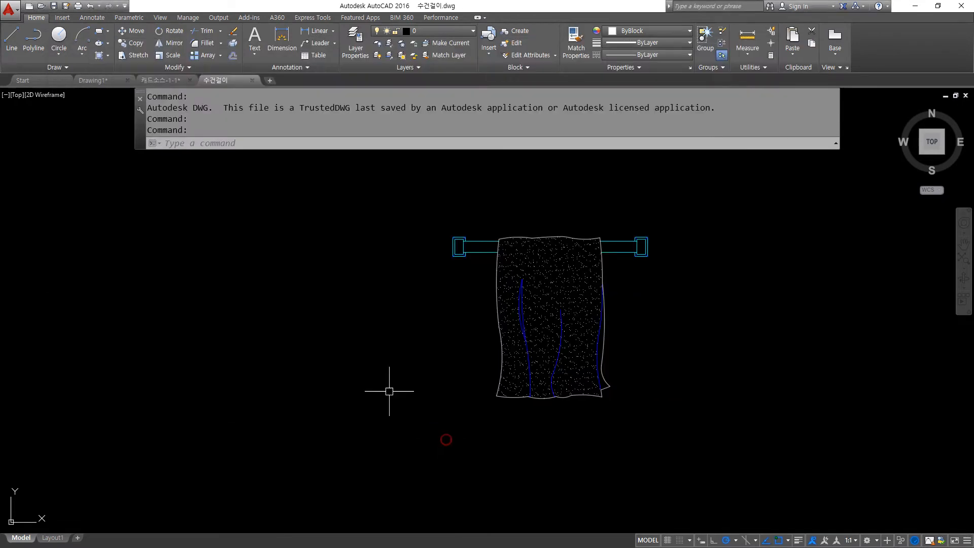
# Step: Switch to the Drawing1 floor plan drawing, with empty space beside the plan in view
pyautogui.click(162, 79)
pyautogui.click(121, 80)
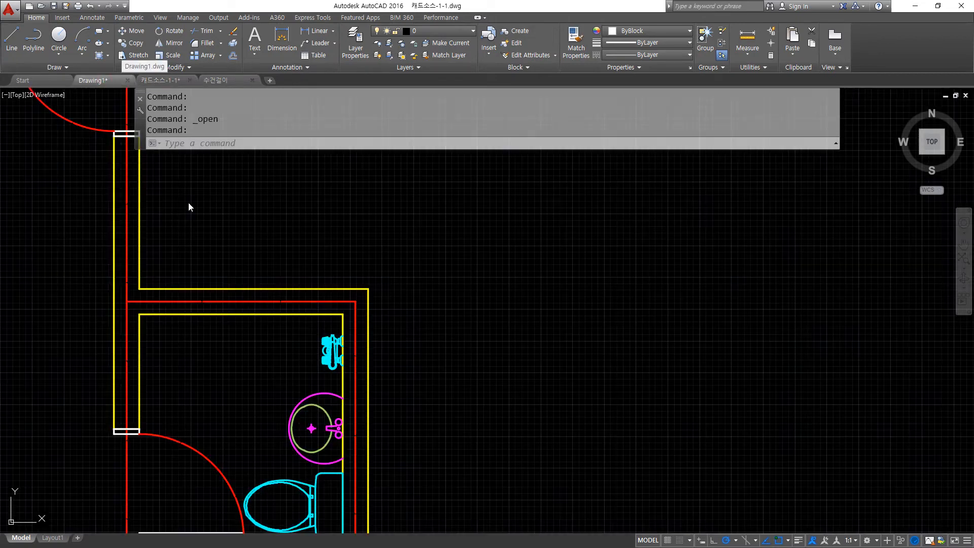
pyautogui.scroll(-8, 386, 298)
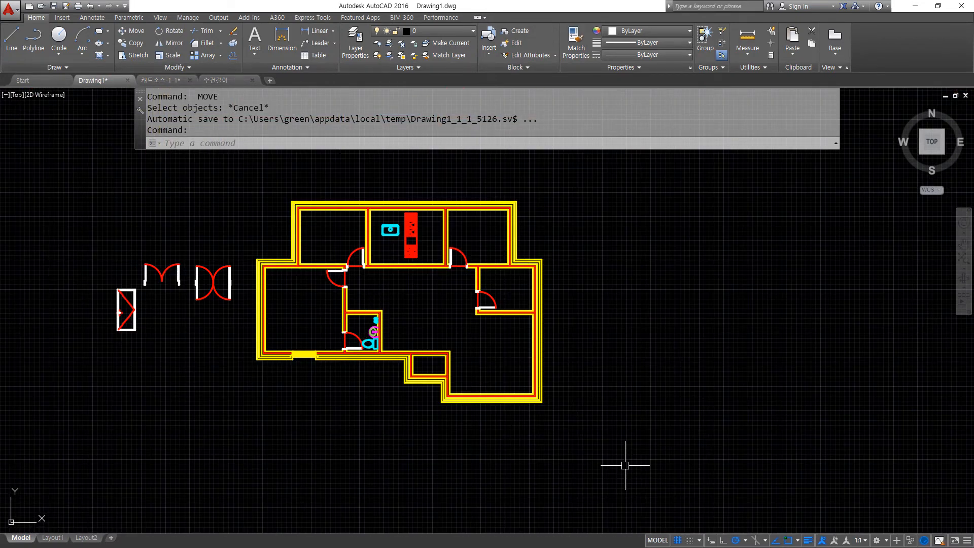
pyautogui.moveTo(616, 406); pyautogui.dragTo(522, 398, button='middle')
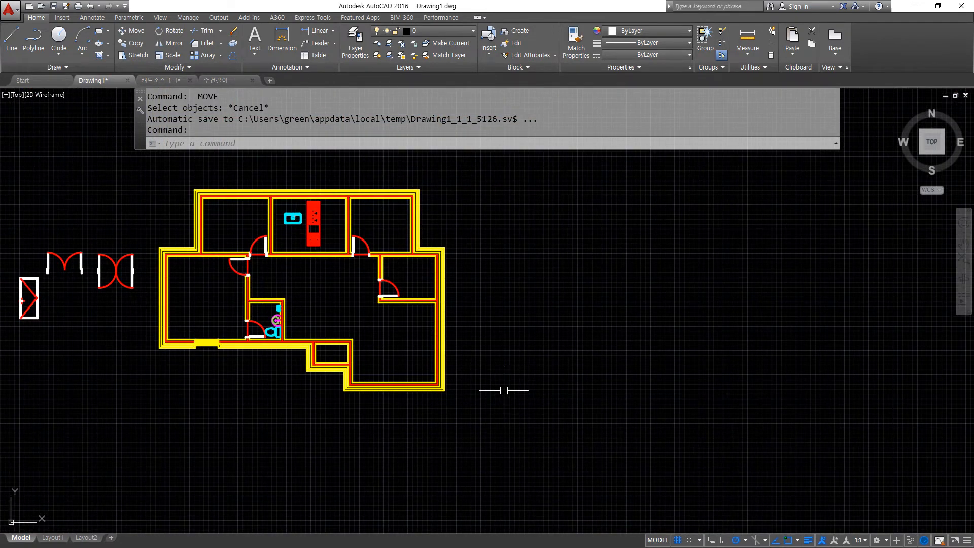
# Step: Insert the title block 표제란 in the empty area beside the floor plan at the default rotation of 0
pyautogui.write('i')
pyautogui.press('Return')
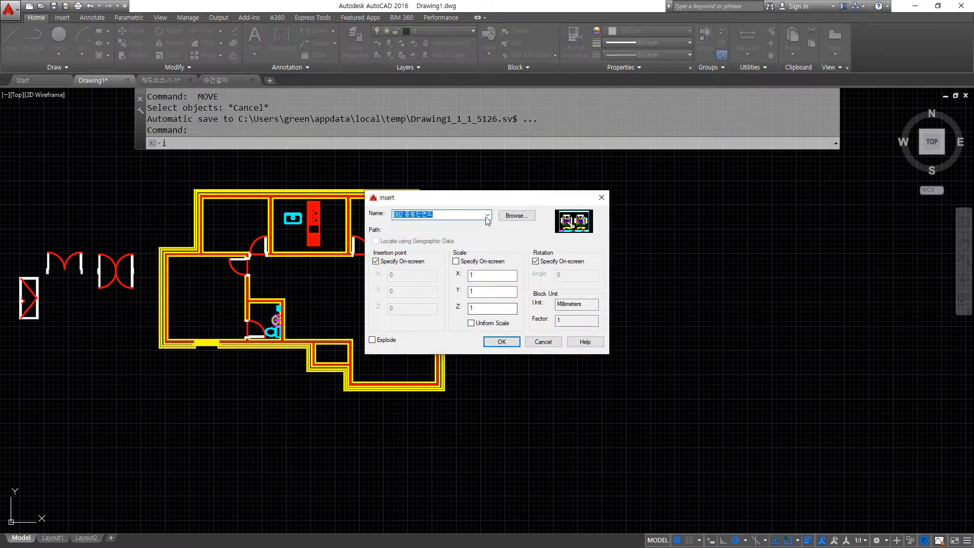
pyautogui.click(487, 216)
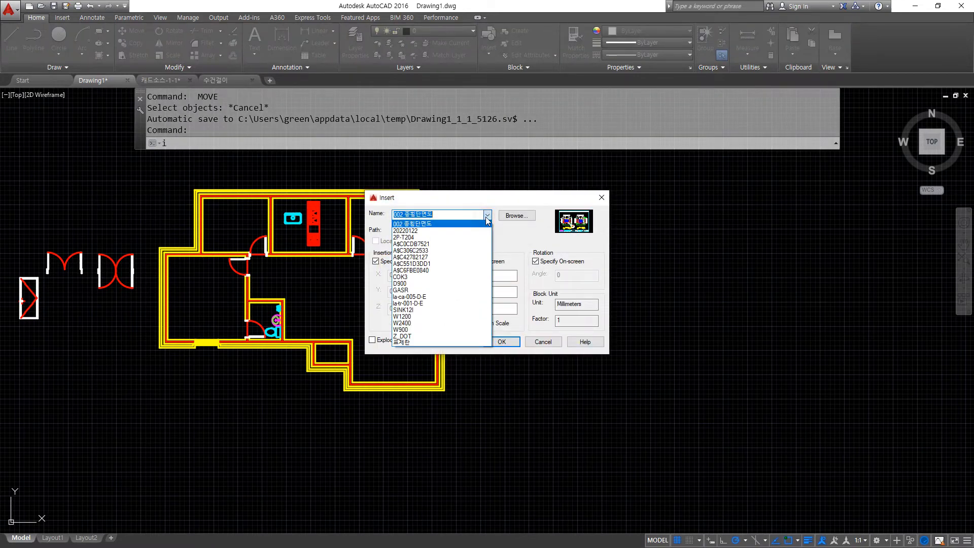
pyautogui.click(414, 342)
pyautogui.click(509, 345)
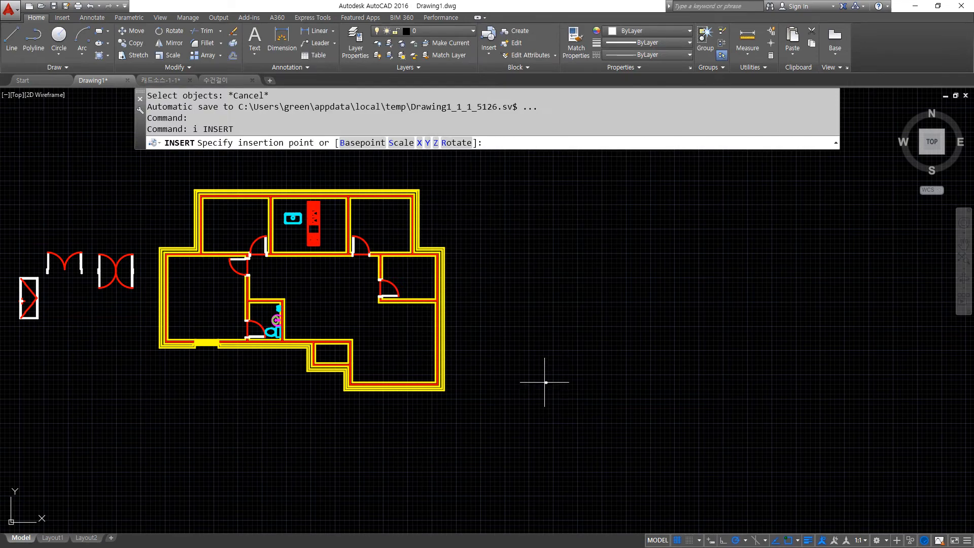
pyautogui.scroll(8, 546, 383)
pyautogui.scroll(8, 485, 374)
pyautogui.click(315, 388)
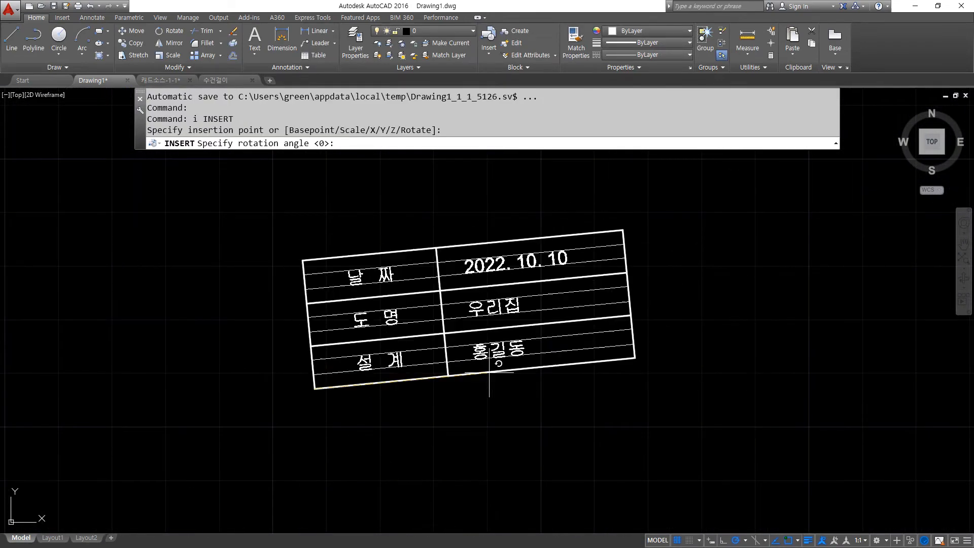
pyautogui.press('Return')
pyautogui.scroll(2, 516, 386)
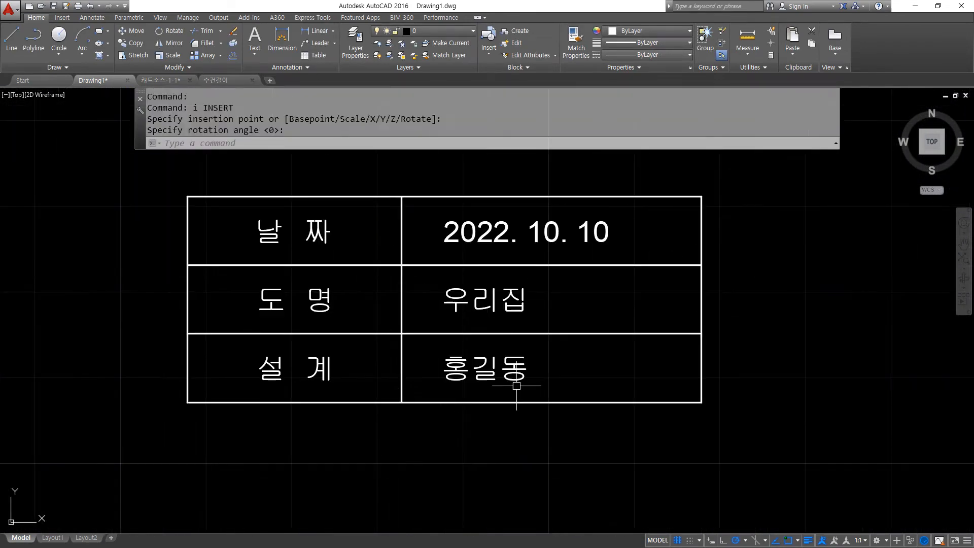
# Step: Explode the inserted title block into separate lines and texts
pyautogui.write('x')
pyautogui.press('Return')
pyautogui.click(505, 401)
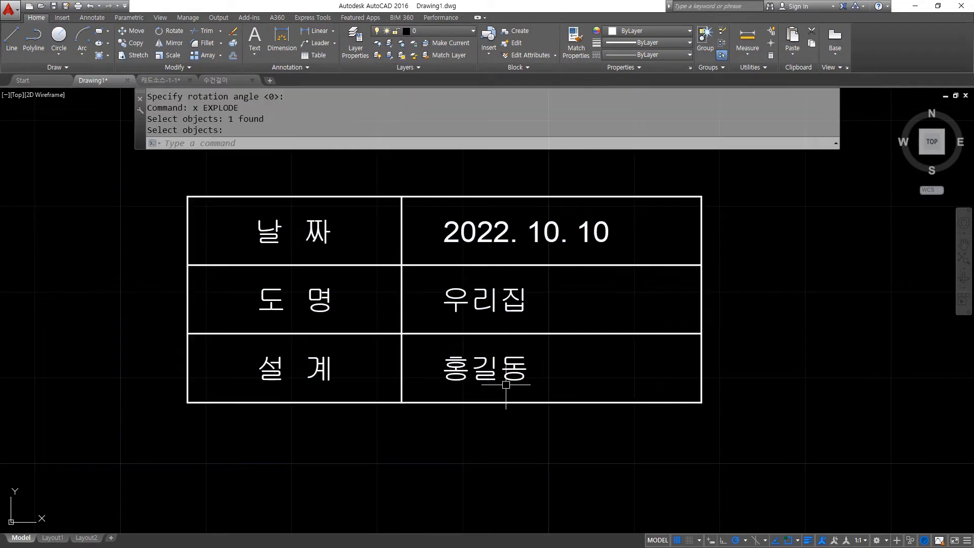
# Step: Erase the designer, drawing name and date value texts from the title block's second column
pyautogui.click(498, 366)
pyautogui.click(461, 386)
pyautogui.press('Delete')
pyautogui.click(472, 301)
pyautogui.press('Delete')
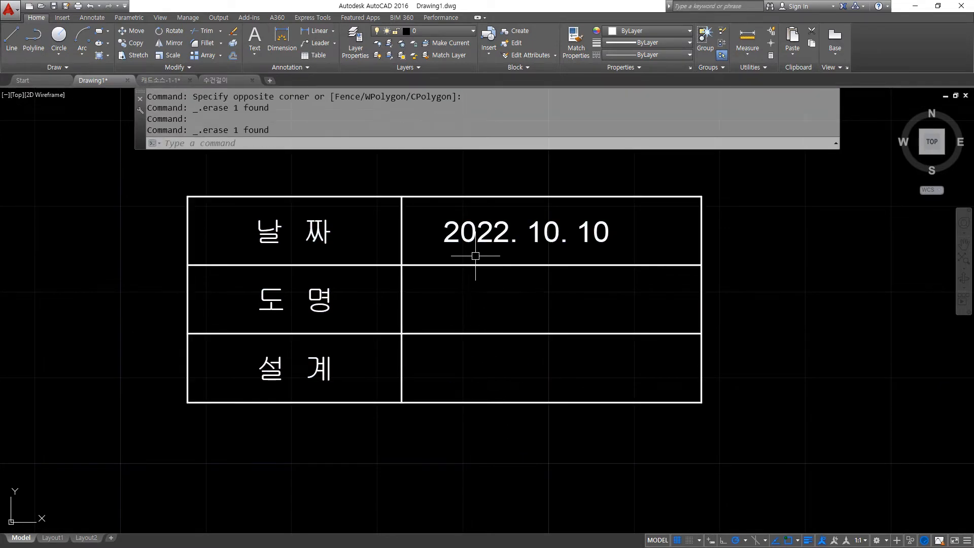
pyautogui.click(477, 239)
pyautogui.press('Delete')
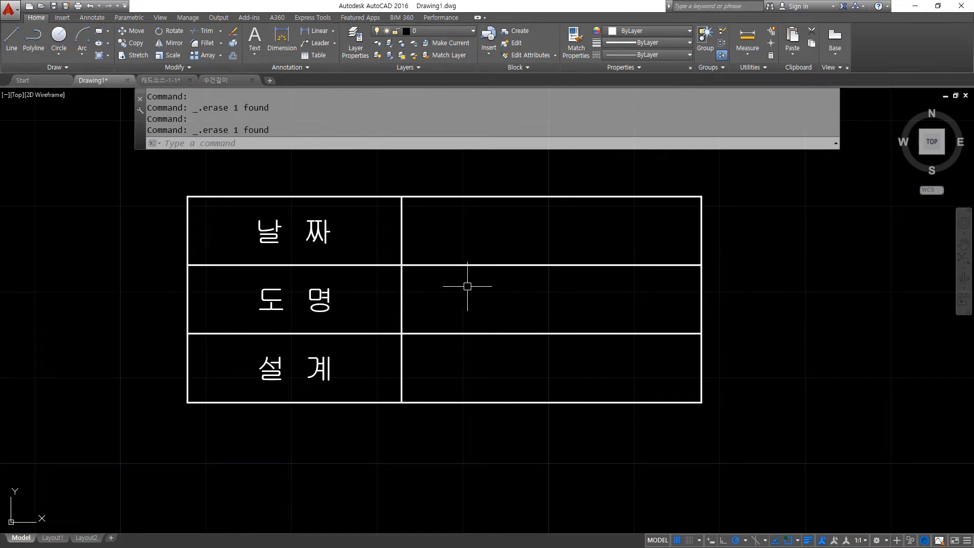
# Step: Offset the upper line of each of the three title block rows 4 downward to create mid-row guide lines
pyautogui.write('o')
pyautogui.press('Return')
pyautogui.write('4')
pyautogui.press('Return')
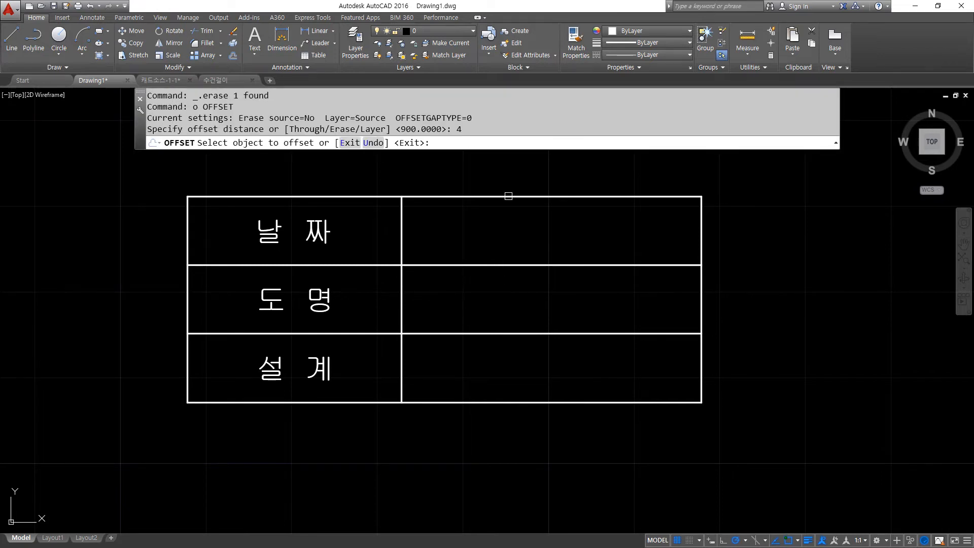
pyautogui.click(508, 201)
pyautogui.click(514, 224)
pyautogui.click(516, 265)
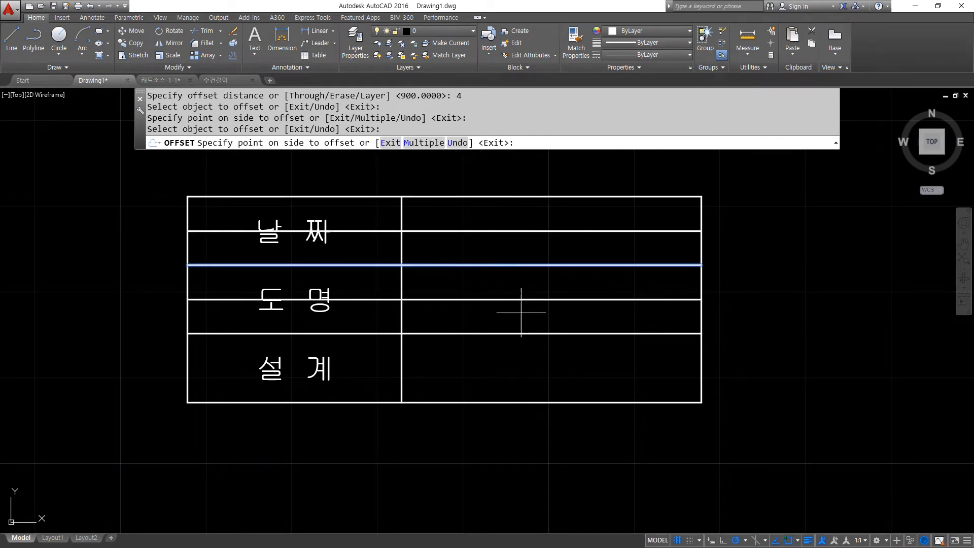
pyautogui.click(521, 309)
pyautogui.click(519, 333)
pyautogui.click(504, 367)
pyautogui.press('Return')
# Step: Offset the title block's vertical divider 2 into the value column
pyautogui.write('o')
pyautogui.press('Return')
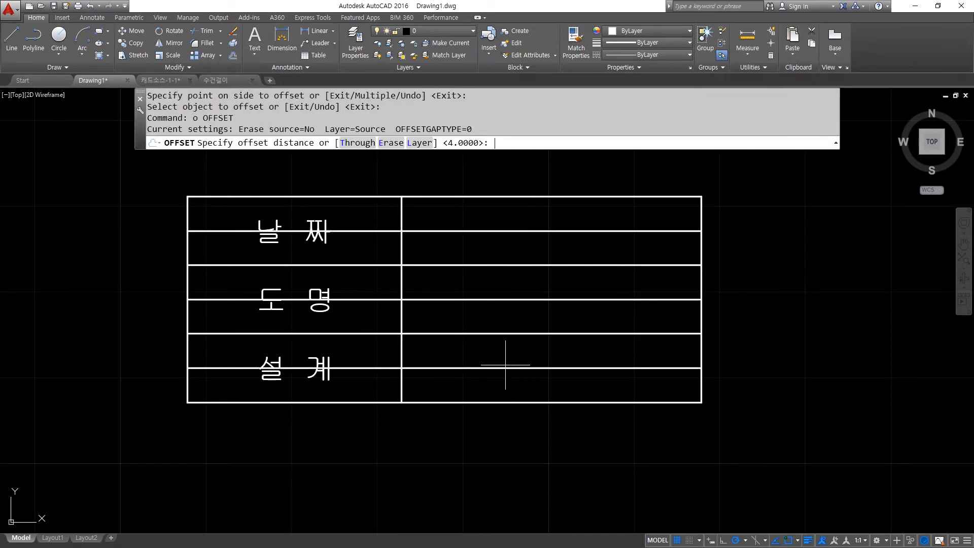
pyautogui.write('2')
pyautogui.press('Return')
pyautogui.click(401, 304)
pyautogui.click(436, 322)
pyautogui.press('Return')
# Step: Trim the three mid-row guide lines on the label side of the offset vertical line
pyautogui.write('tr')
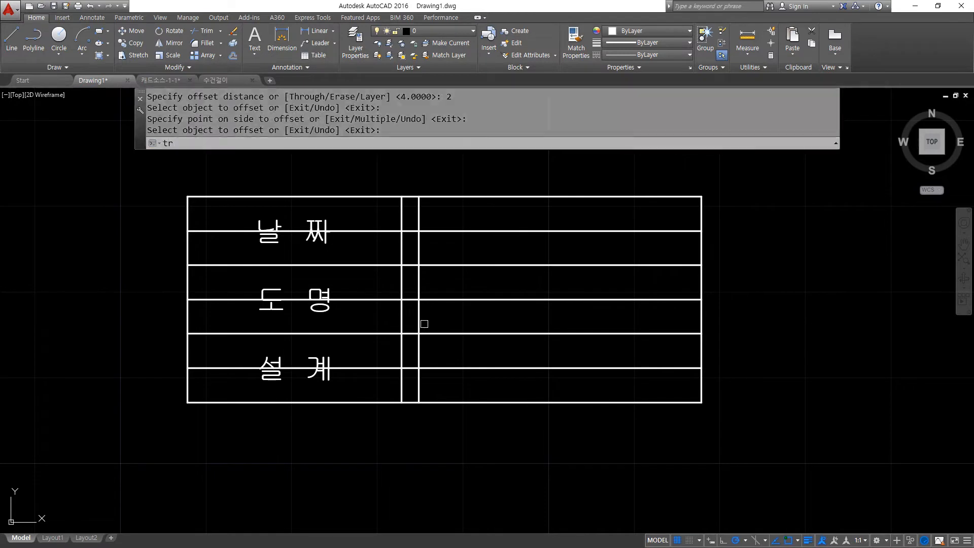
pyautogui.press('Return')
pyautogui.click(422, 323)
pyautogui.click(414, 323)
pyautogui.press('Return')
pyautogui.click(374, 368)
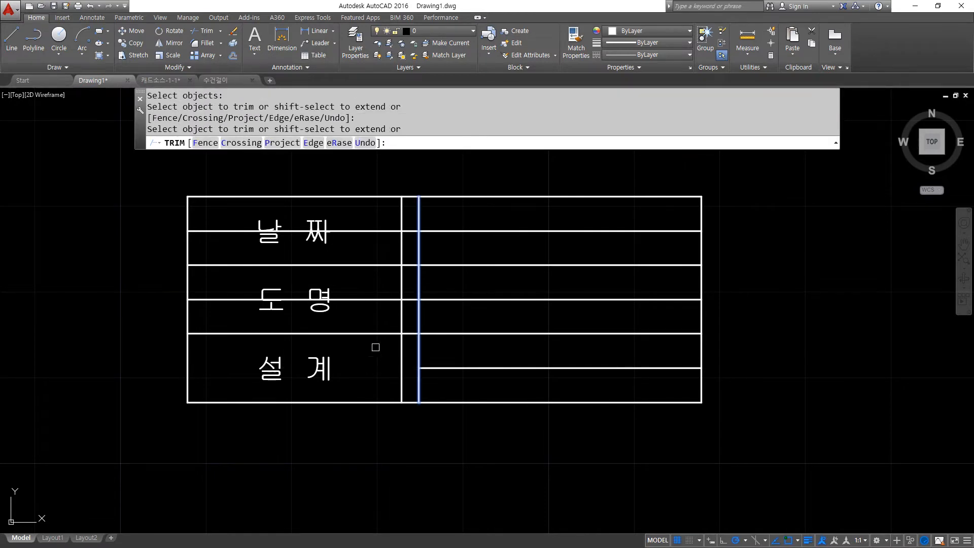
pyautogui.click(371, 300)
pyautogui.click(374, 231)
pyautogui.click(404, 246)
pyautogui.press('Return')
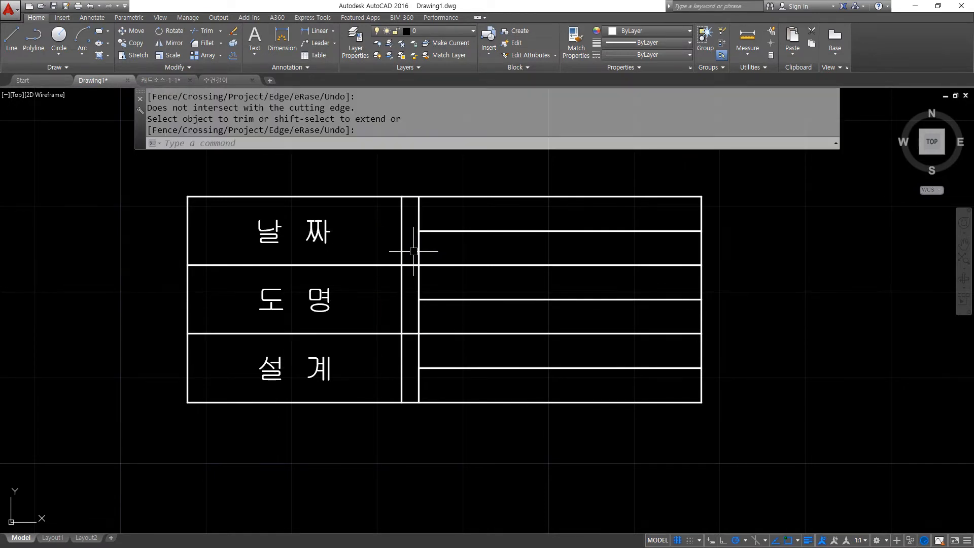
# Step: Erase the offset vertical line used as the trimming edge
pyautogui.click(418, 249)
pyautogui.write('e')
pyautogui.press('Return')
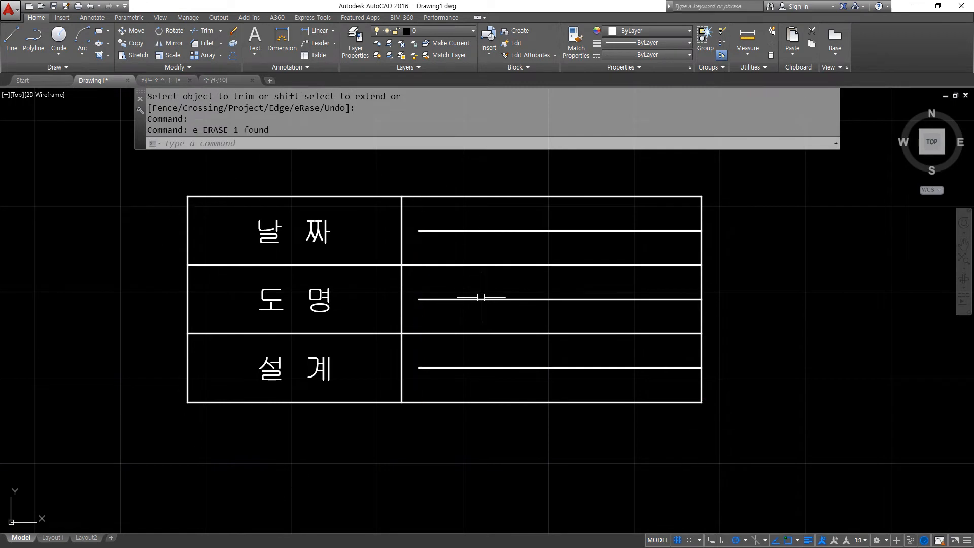
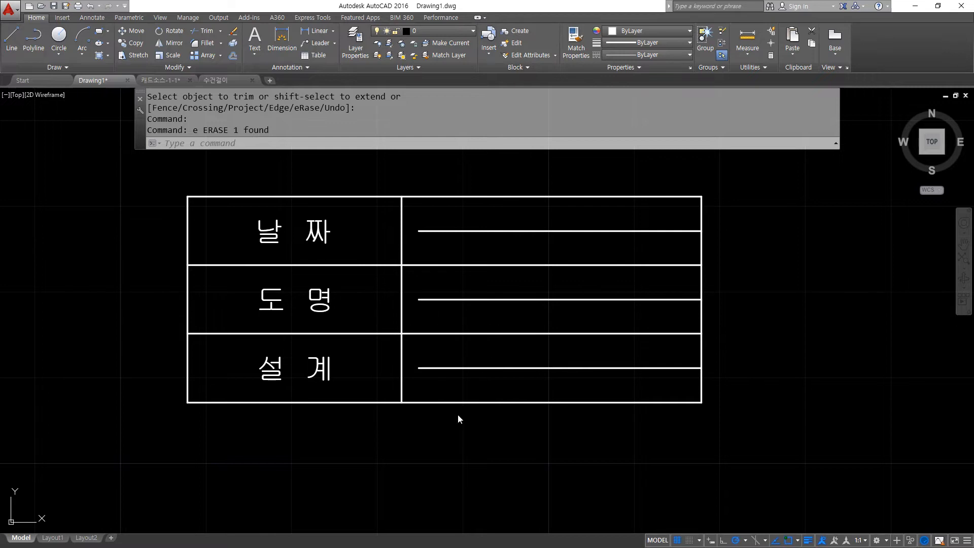
pyautogui.moveTo(328, 388)
pyautogui.mouseDown()
pyautogui.moveTo(337, 399)
pyautogui.moveTo(345, 332)
pyautogui.moveTo(336, 247)
pyautogui.moveTo(360, 264)
pyautogui.mouseUp()
pyautogui.press('Escape')
pyautogui.write('att')
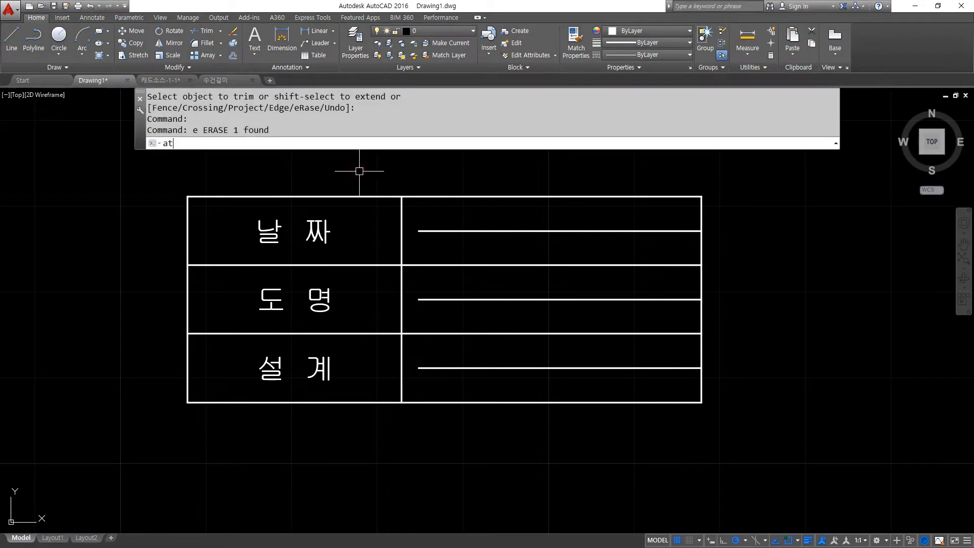
pyautogui.press('Return')
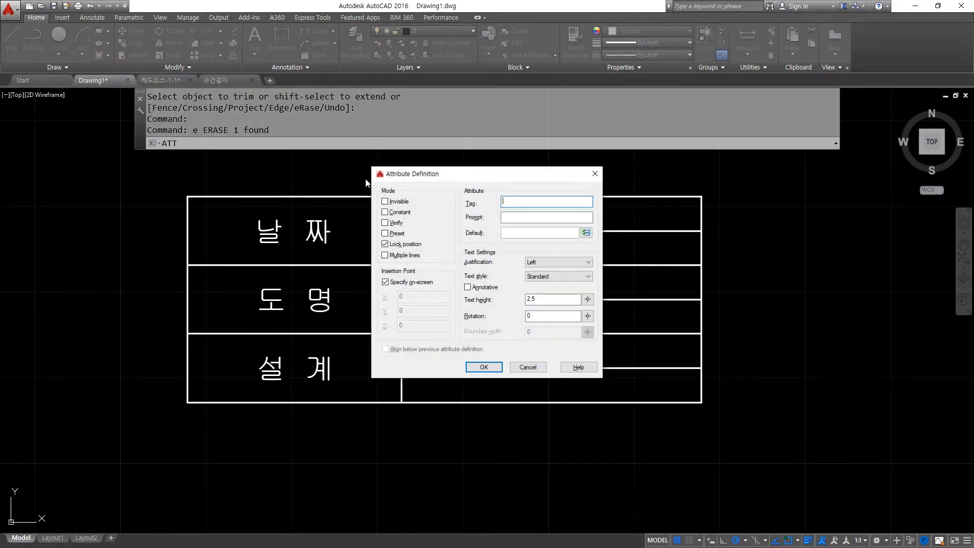
pyautogui.moveTo(451, 184); pyautogui.dragTo(451, 337)
pyautogui.moveTo(367, 212); pyautogui.dragTo(410, 192)
pyautogui.moveTo(372, 234); pyautogui.dragTo(427, 208)
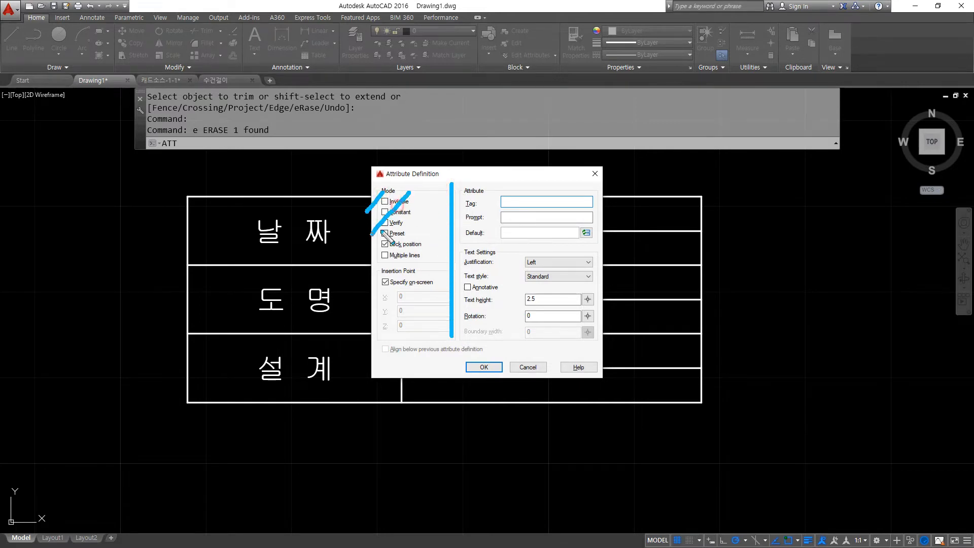
pyautogui.moveTo(378, 274); pyautogui.dragTo(429, 242)
pyautogui.moveTo(385, 298); pyautogui.dragTo(426, 259)
pyautogui.moveTo(400, 321)
pyautogui.mouseDown()
pyautogui.moveTo(435, 273)
pyautogui.moveTo(405, 350)
pyautogui.mouseUp()
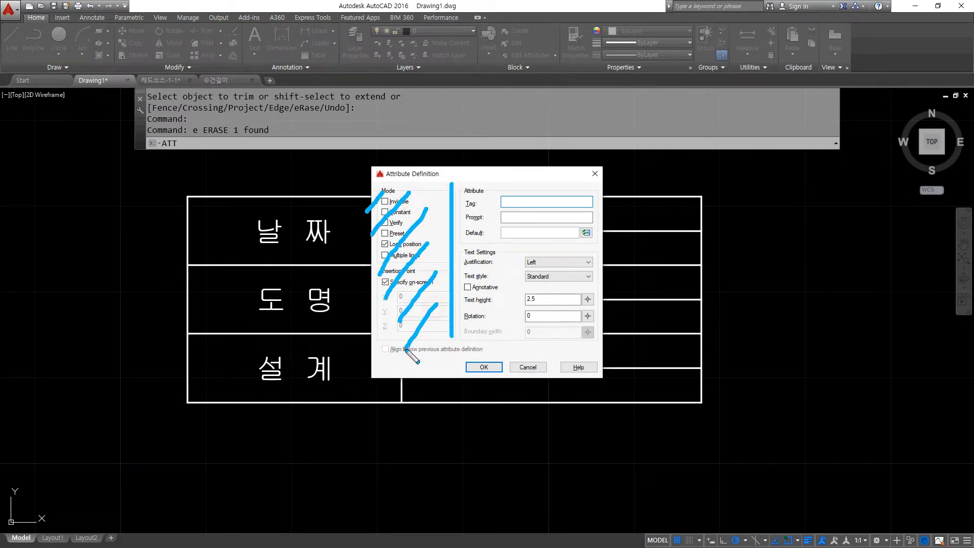
pyautogui.moveTo(530, 333)
pyautogui.mouseDown()
pyautogui.moveTo(459, 218)
pyautogui.moveTo(572, 299)
pyautogui.moveTo(509, 347)
pyautogui.mouseUp()
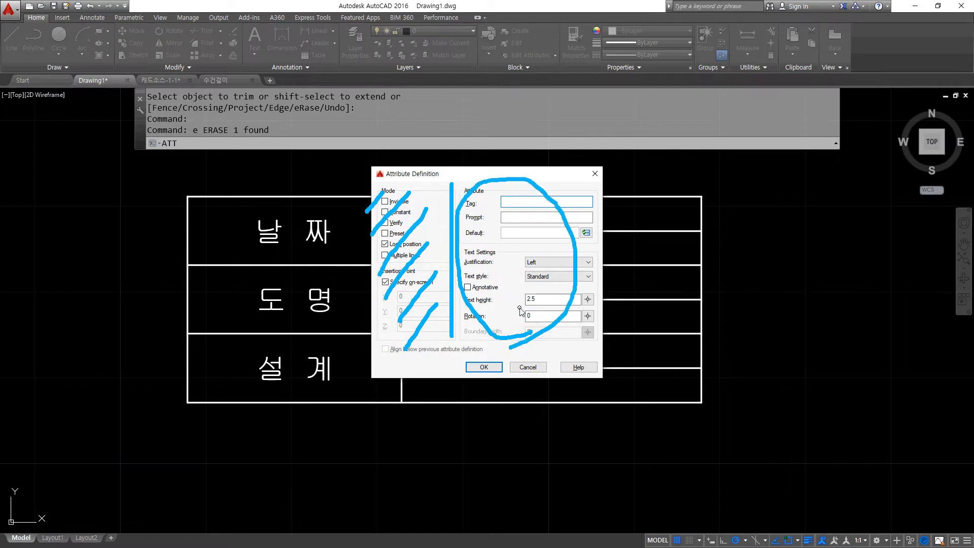
pyautogui.press('Escape')
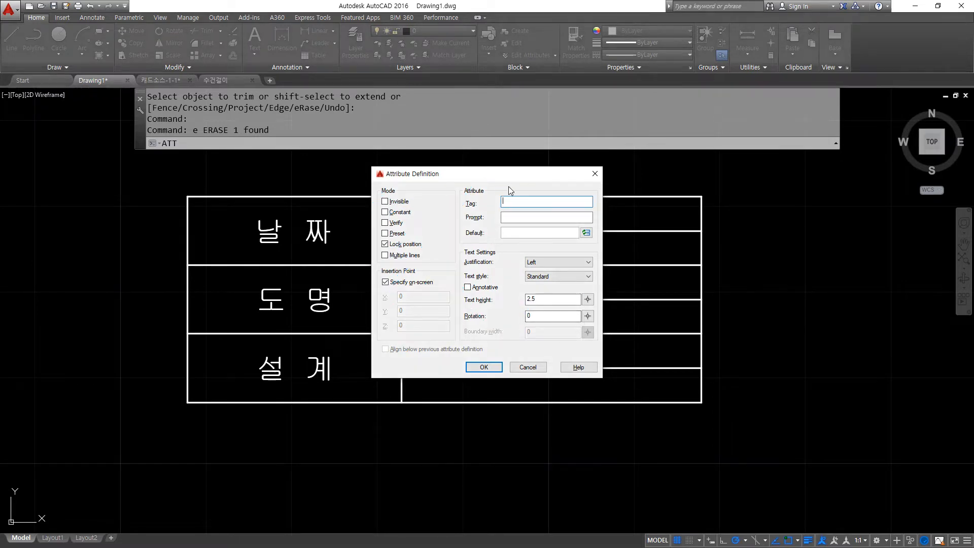
pyautogui.press('super+plus')
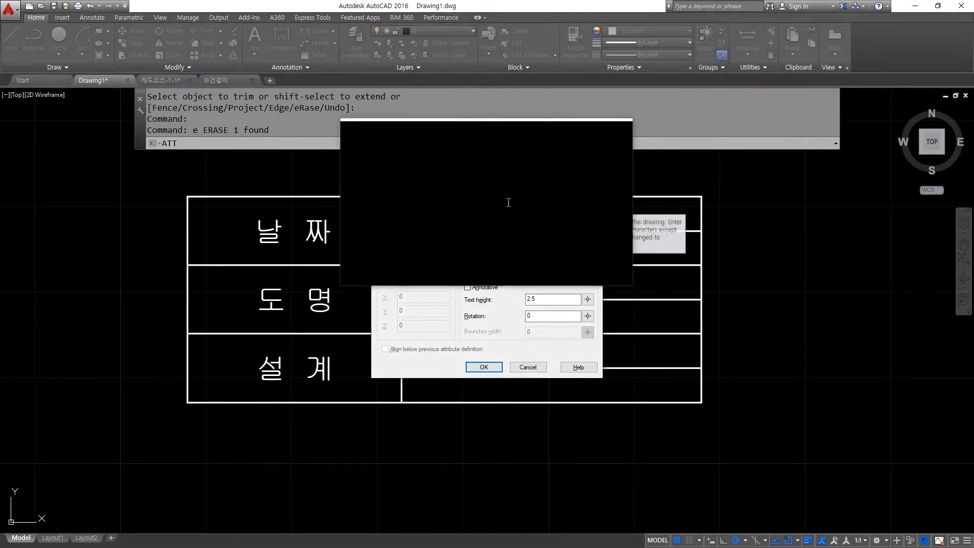
pyautogui.press('Escape')
pyautogui.press('super+Escape')
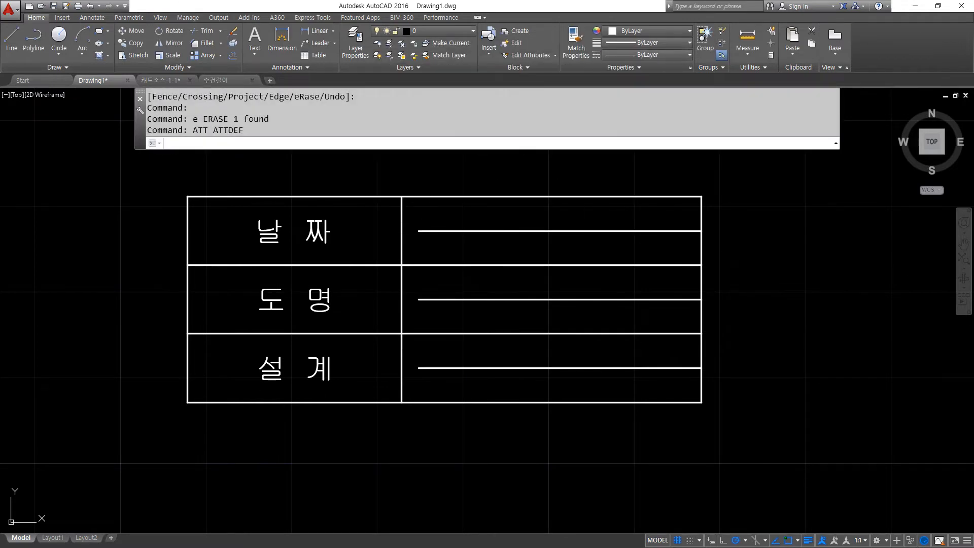
# Step: Start a new attribute definition and move its dialog aside so the title block's label column stays in view
pyautogui.press('Return')
pyautogui.moveTo(588, 190); pyautogui.dragTo(769, 222)
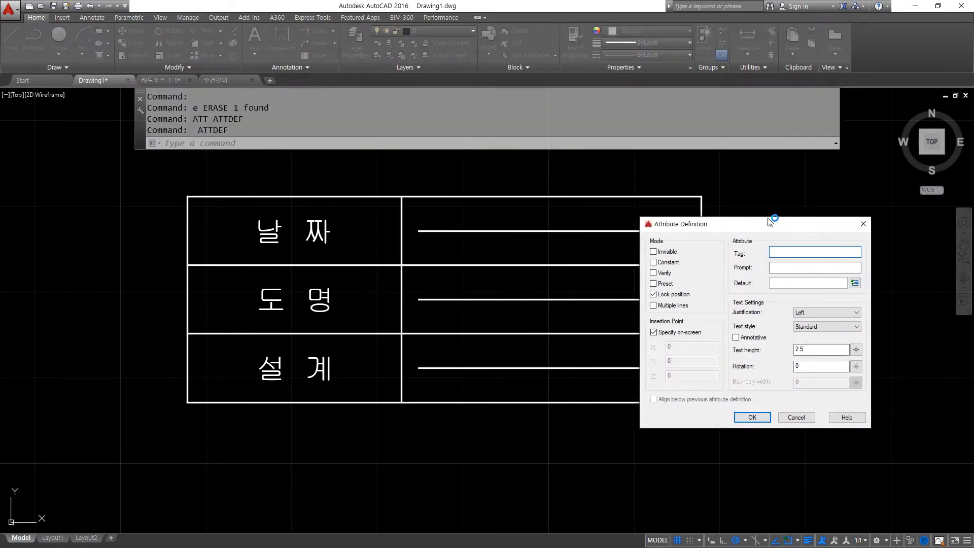
pyautogui.press('super+plus')
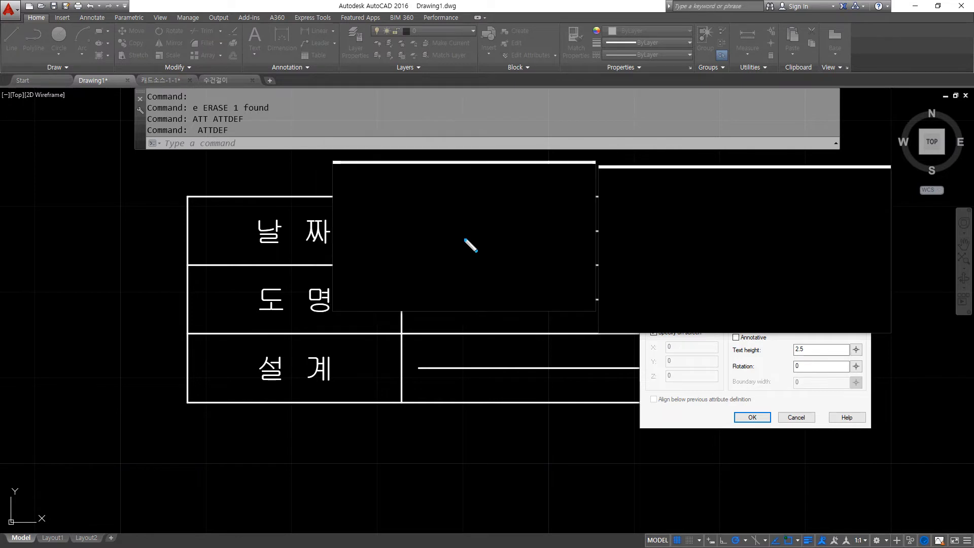
pyautogui.press('super+Escape')
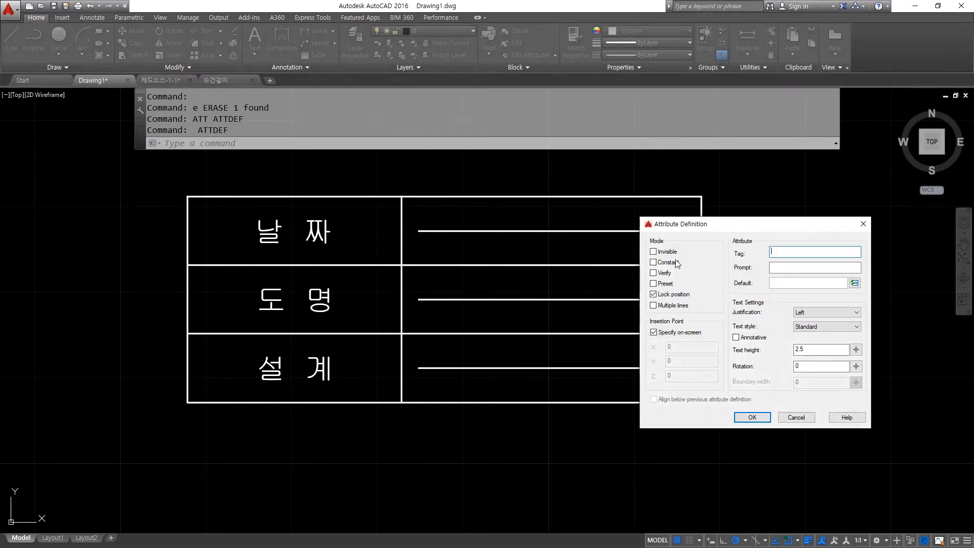
pyautogui.moveTo(751, 259)
pyautogui.mouseDown()
pyautogui.moveTo(665, 228)
pyautogui.moveTo(513, 231)
pyautogui.moveTo(532, 242)
pyautogui.mouseUp()
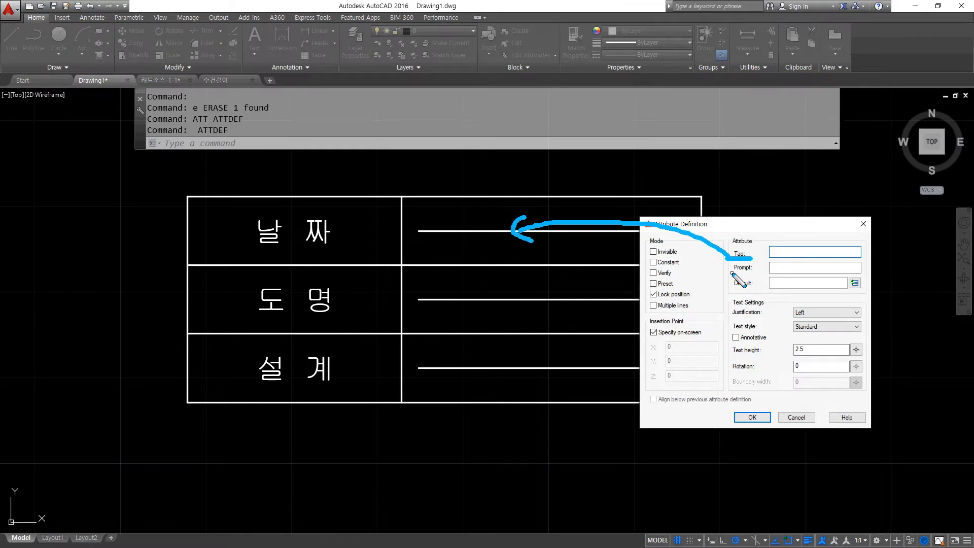
pyautogui.moveTo(758, 276); pyautogui.dragTo(733, 277)
pyautogui.moveTo(732, 322); pyautogui.dragTo(775, 321)
pyautogui.press('Escape')
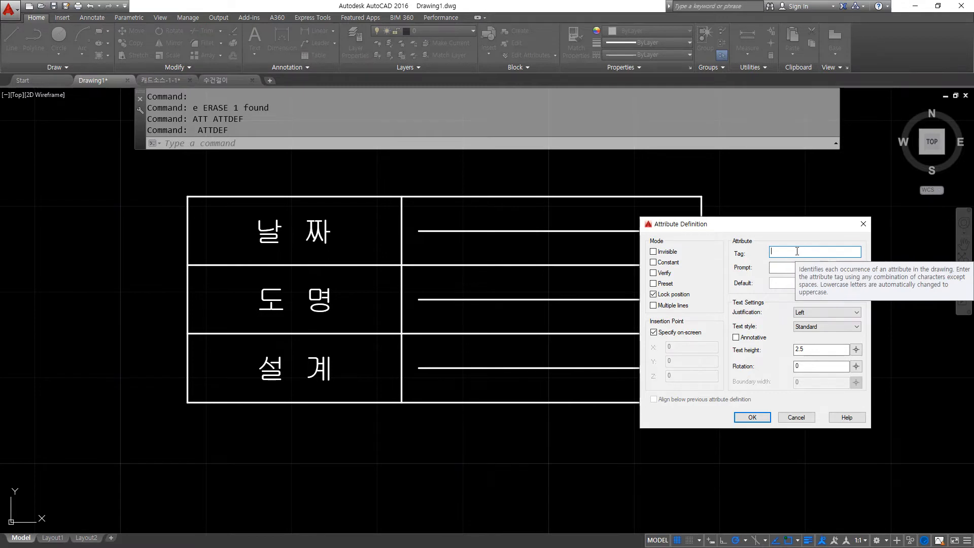
# Step: Define the attribute Name with prompt 설계 and Middle left justification, placed at the start of the 설계 row's guide line
pyautogui.write('Name')
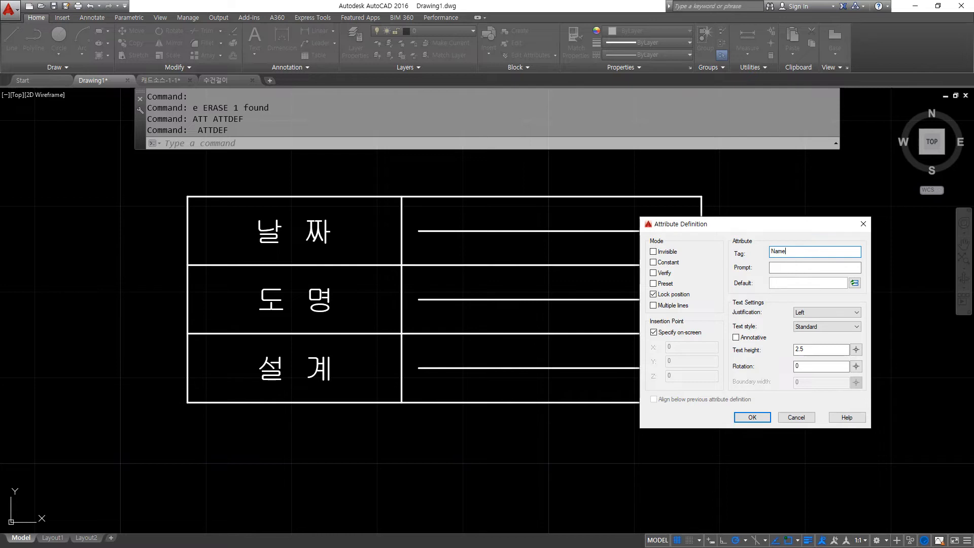
pyautogui.press('Tab')
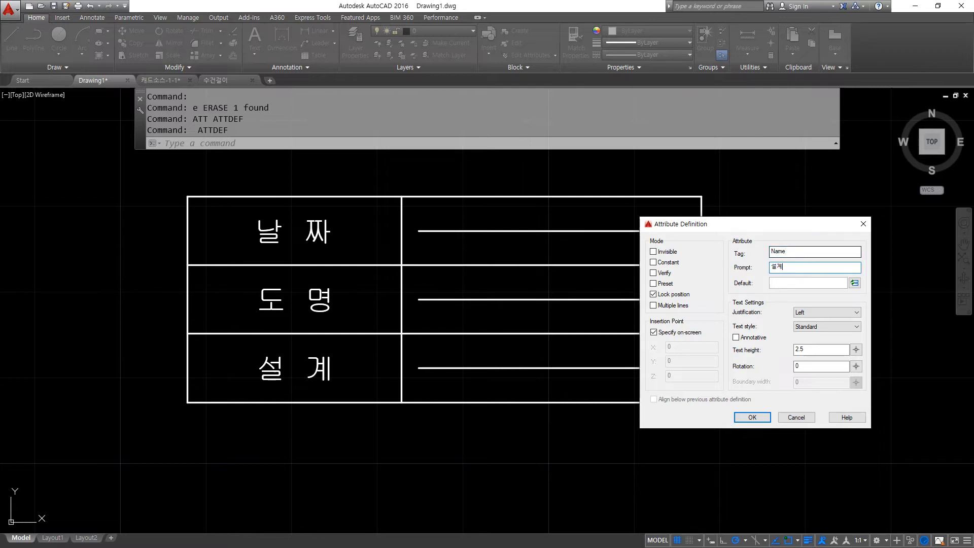
pyautogui.write('설계')
pyautogui.click(832, 312)
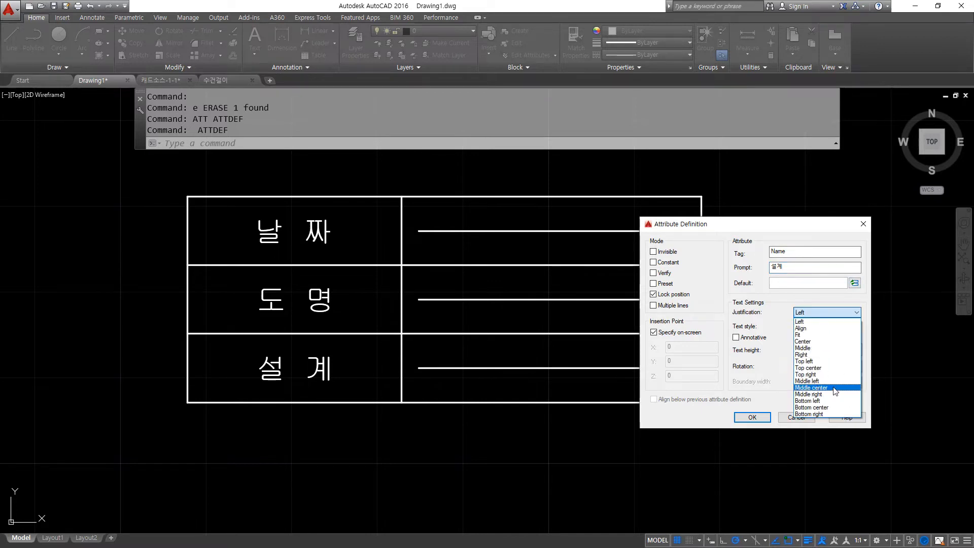
pyautogui.click(827, 381)
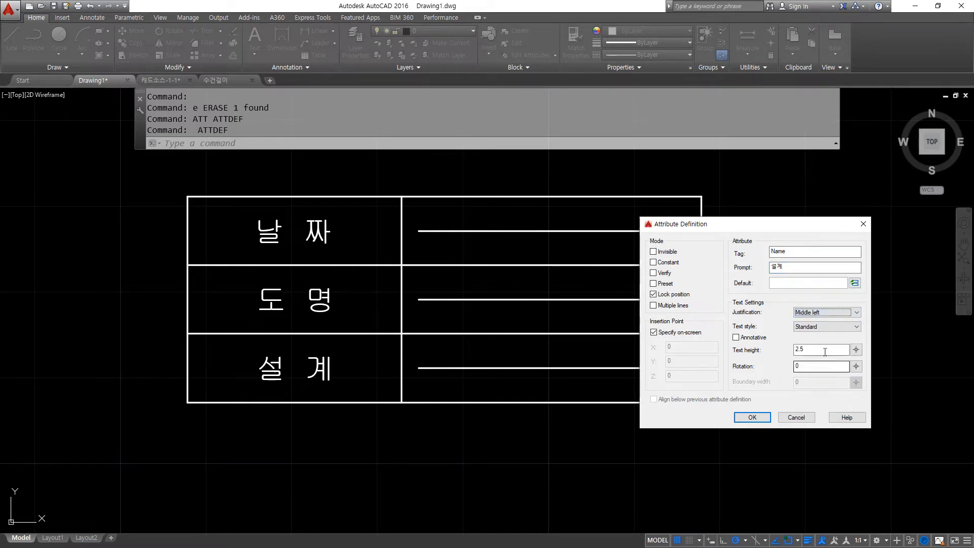
pyautogui.click(753, 417)
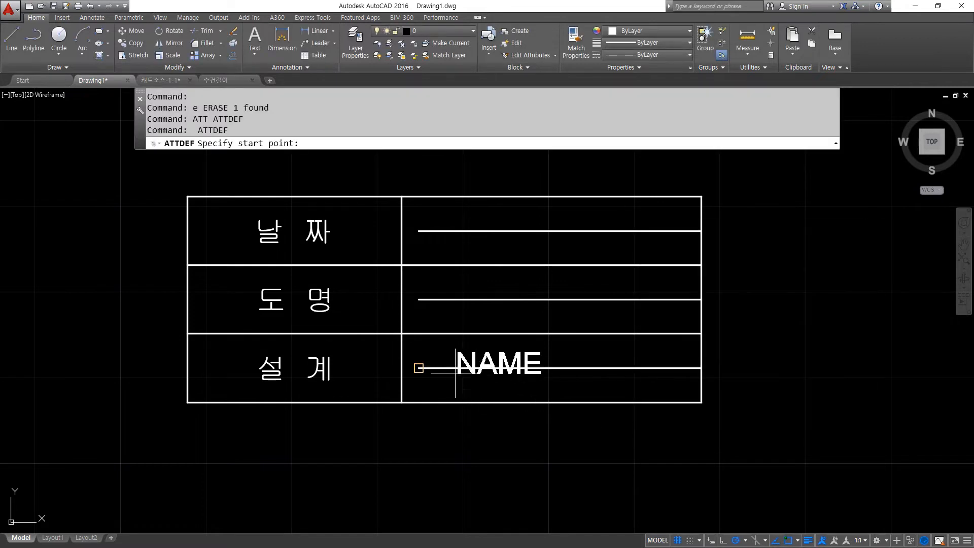
pyautogui.click(444, 366)
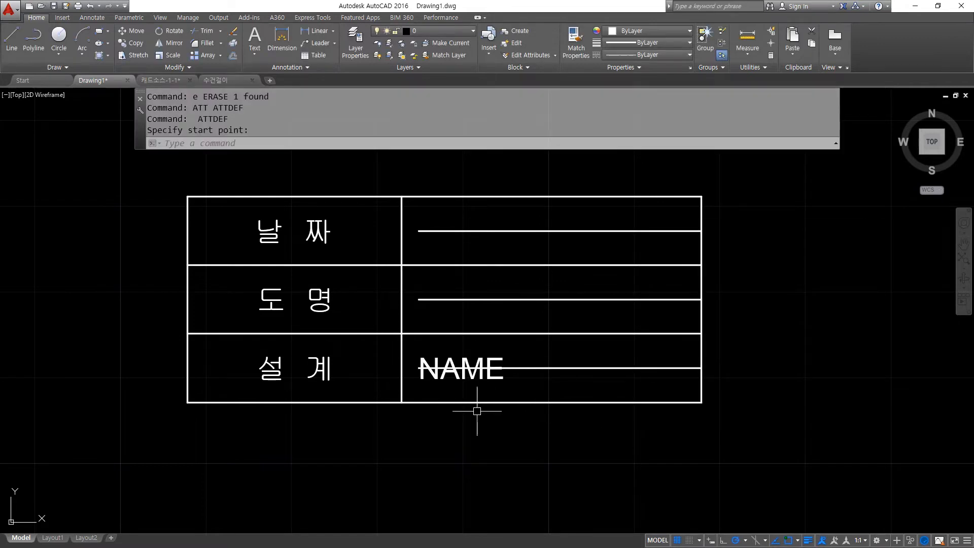
# Step: Erase the guide line running through the 설계 row's value cell
pyautogui.click(558, 360)
pyautogui.click(561, 371)
pyautogui.write('e')
pyautogui.press('Return')
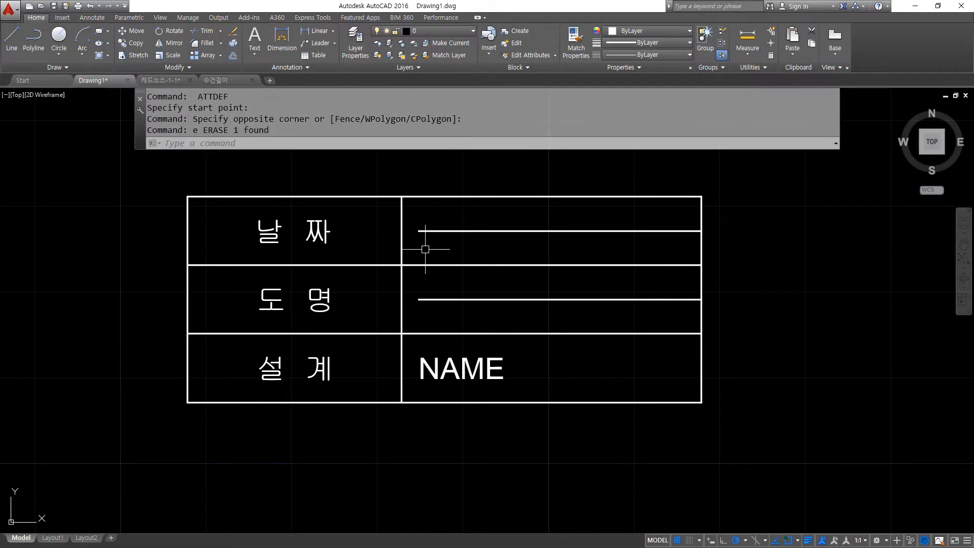
# Step: Define the attribute DWG_NAME with prompt 도명 and Middle left justification, placed at the start of the 도명 row's guide line
pyautogui.write('att')
pyautogui.press('Return')
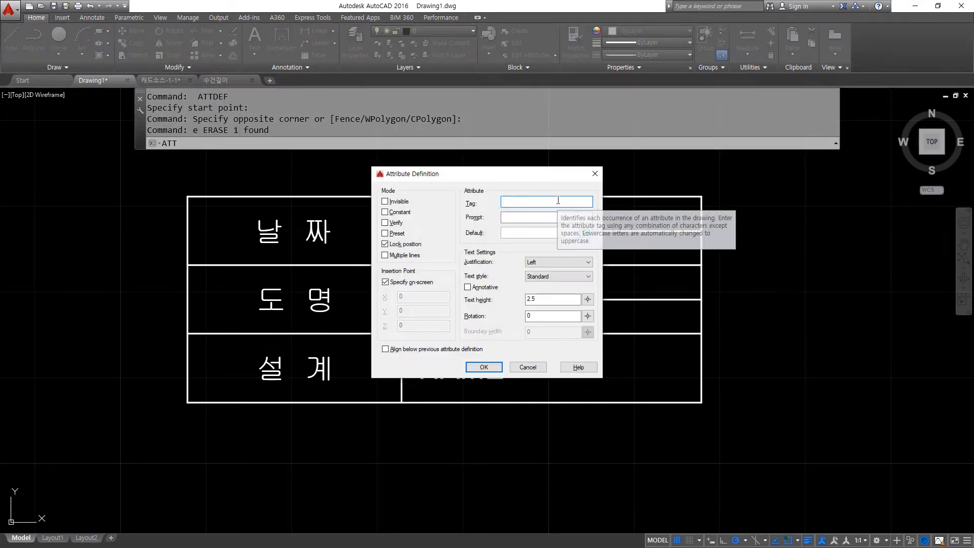
pyautogui.write('DWG_NAME')
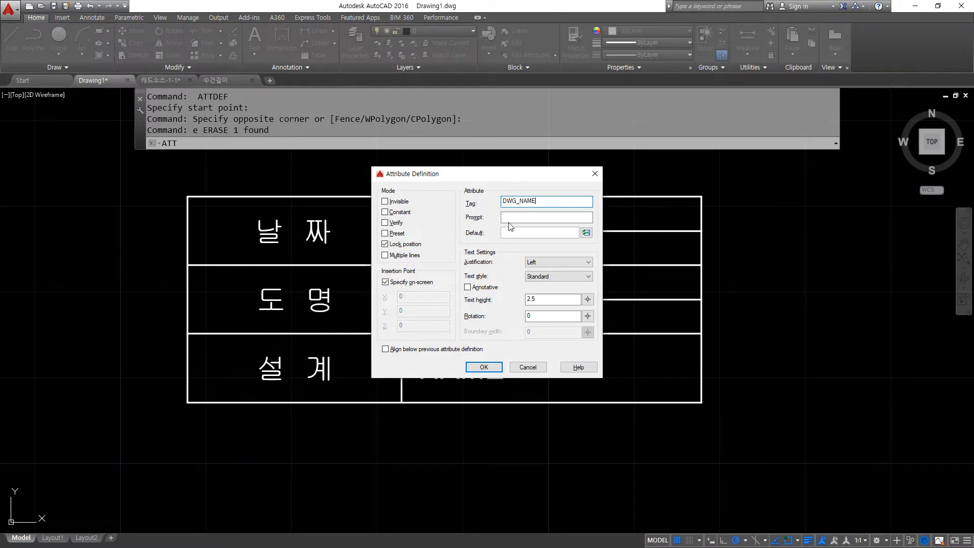
pyautogui.click(511, 218)
pyautogui.click(567, 261)
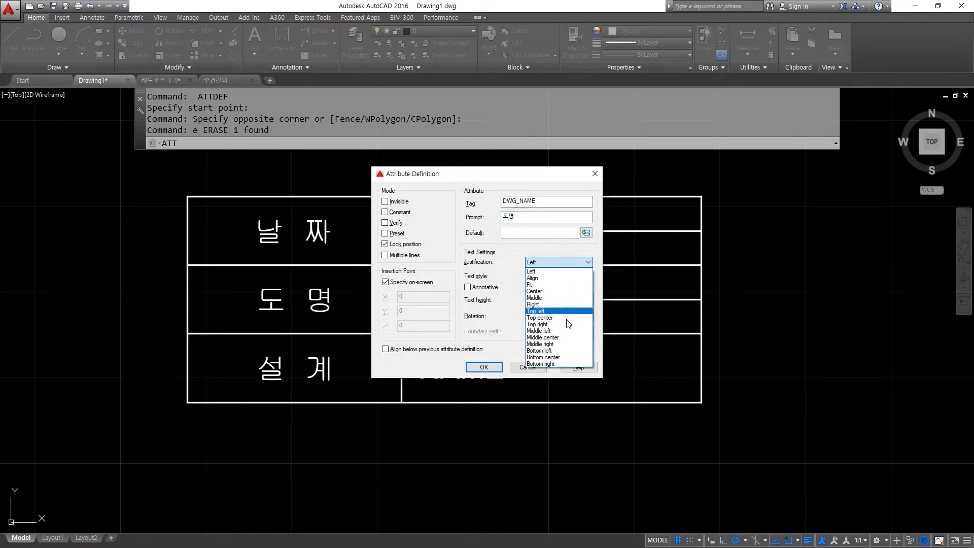
pyautogui.click(568, 338)
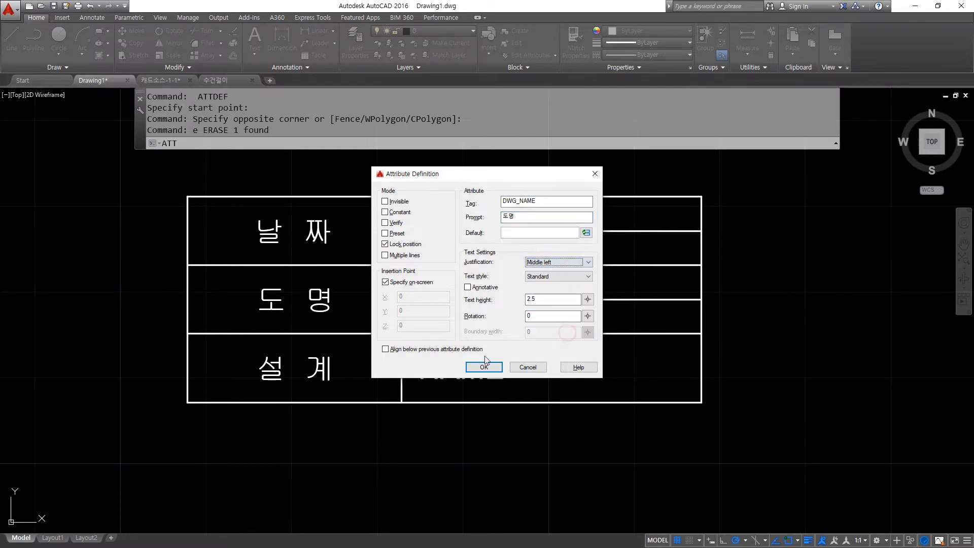
pyautogui.click(485, 367)
pyautogui.click(419, 299)
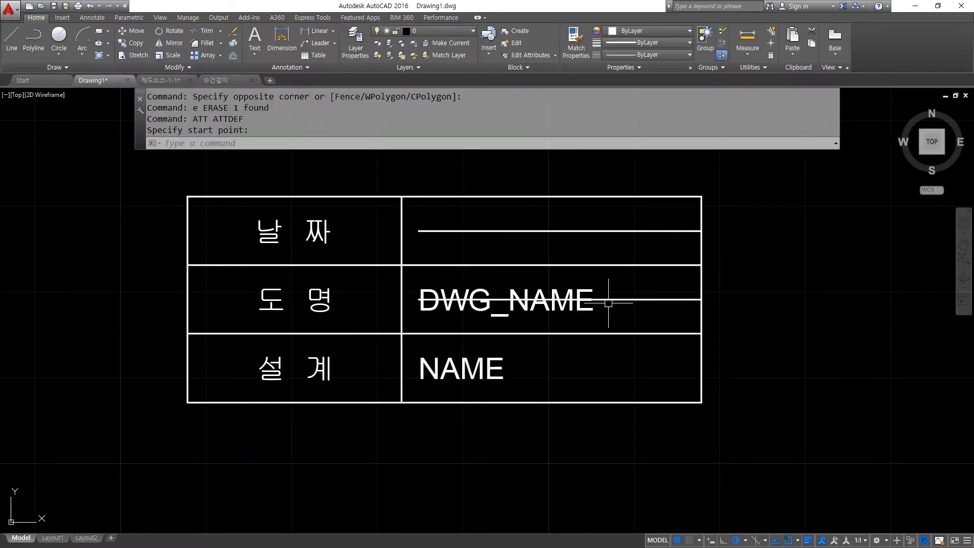
# Step: Define the attribute Date with prompt 날짜 and Middle left justification, placed at the start of the 날짜 row's guide line
pyautogui.press('space')
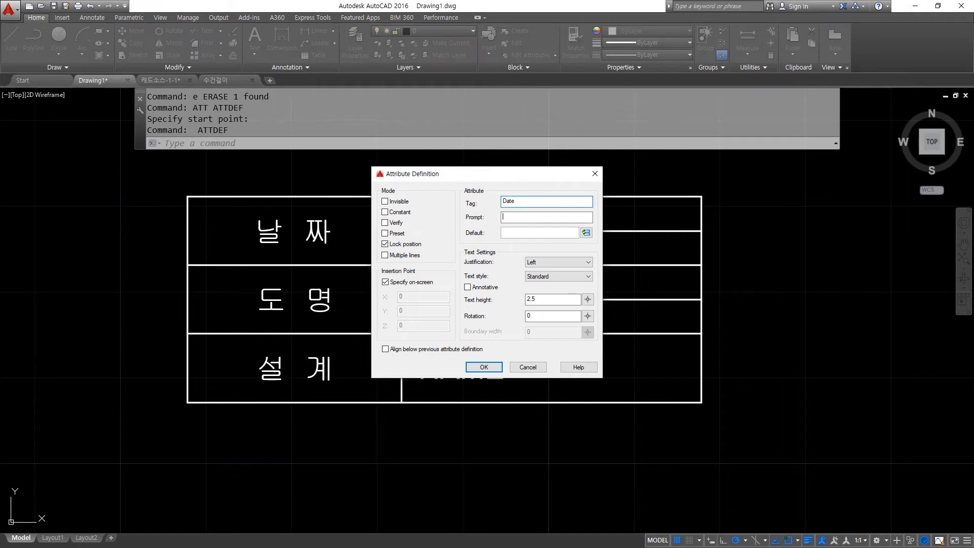
pyautogui.click(550, 263)
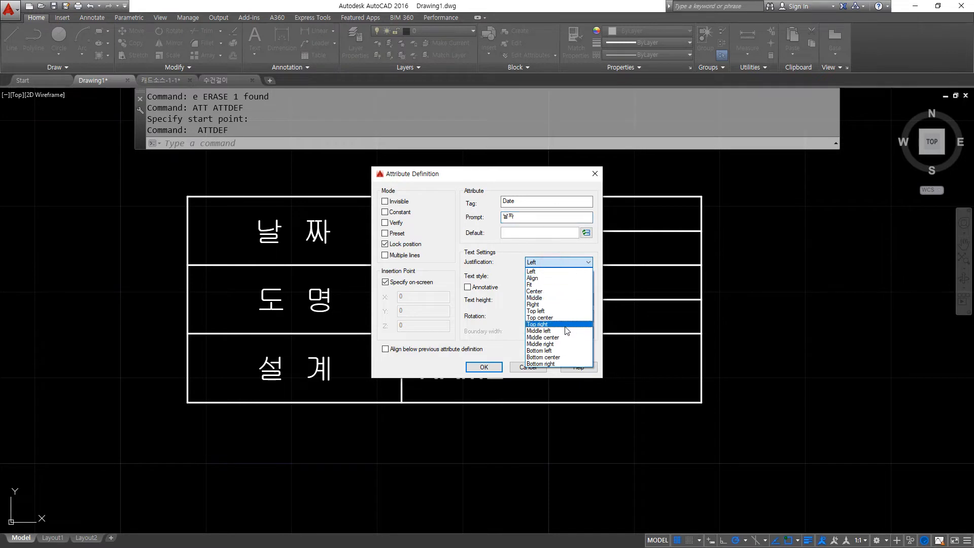
pyautogui.click(565, 331)
pyautogui.click(483, 366)
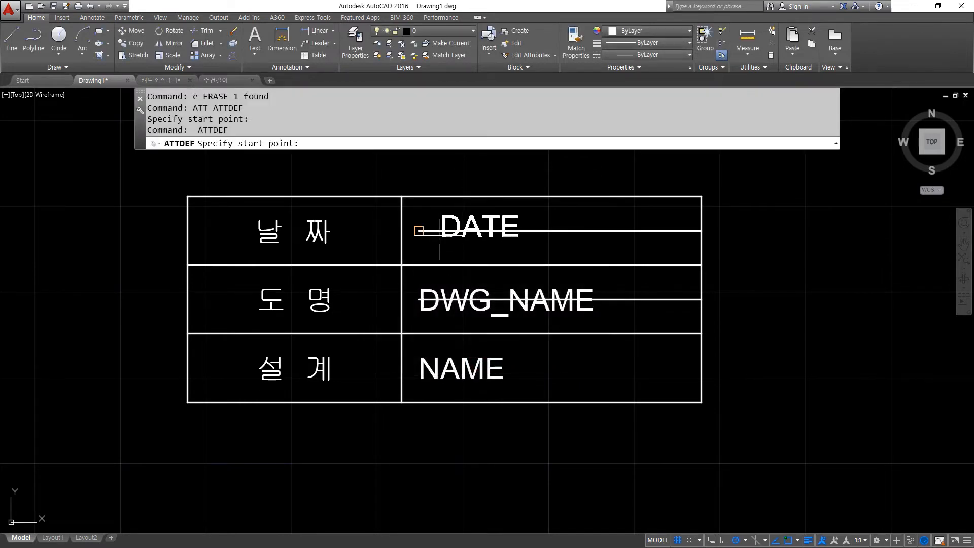
pyautogui.click(418, 232)
# Step: Erase the two remaining guide lines in the 날짜 and 도명 rows
pyautogui.click(577, 233)
pyautogui.click(566, 225)
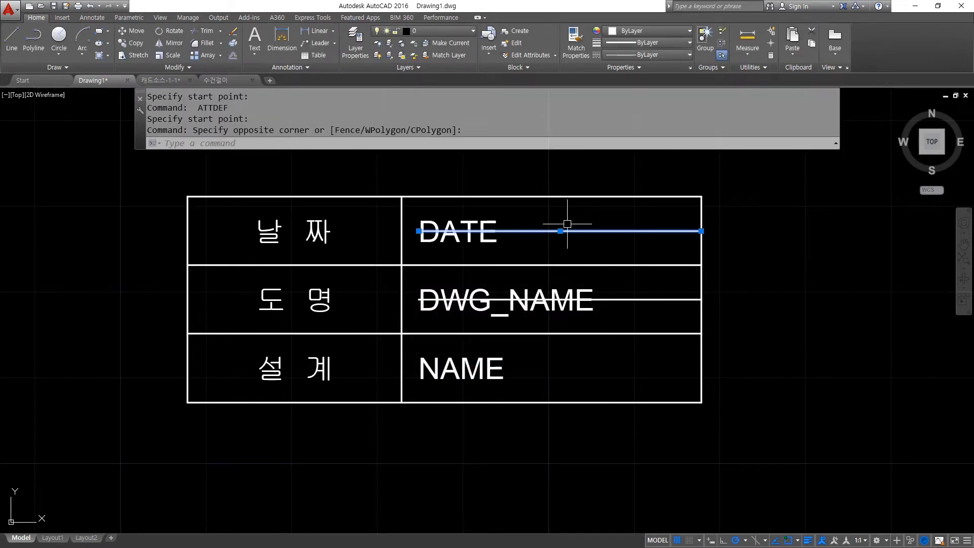
pyautogui.click(625, 299)
pyautogui.press('Delete')
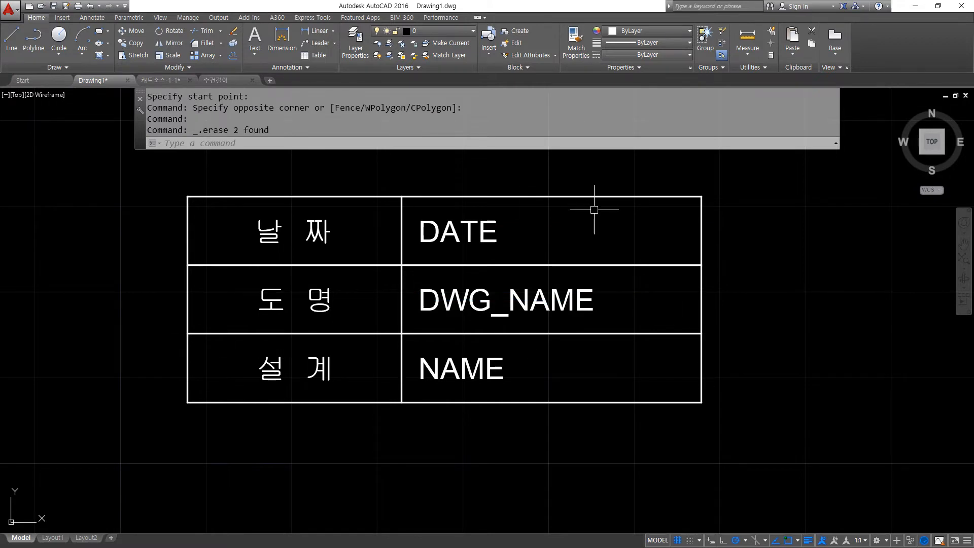
# Step: Start a block definition named 표제란2 with its base point at the title block's lower-left corner
pyautogui.write('B')
pyautogui.press('Return')
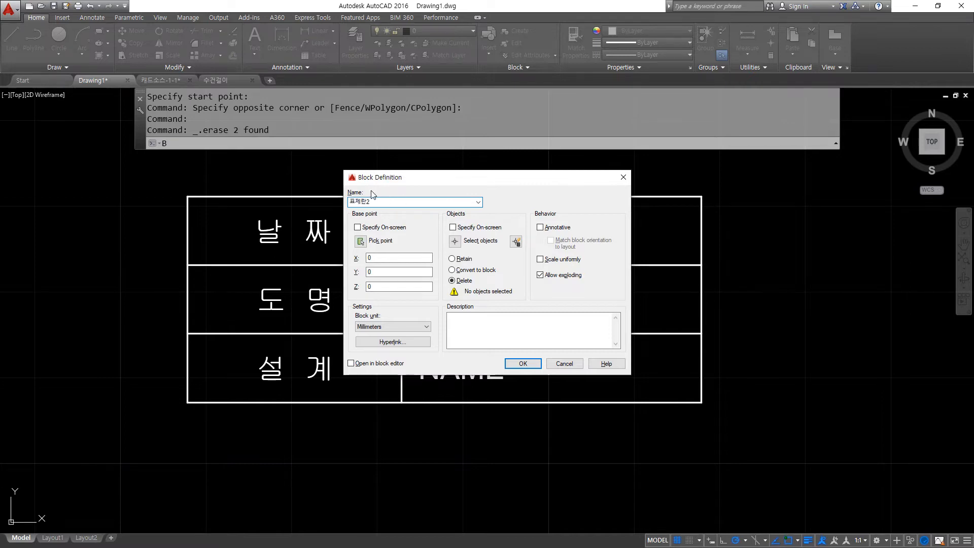
pyautogui.click(361, 241)
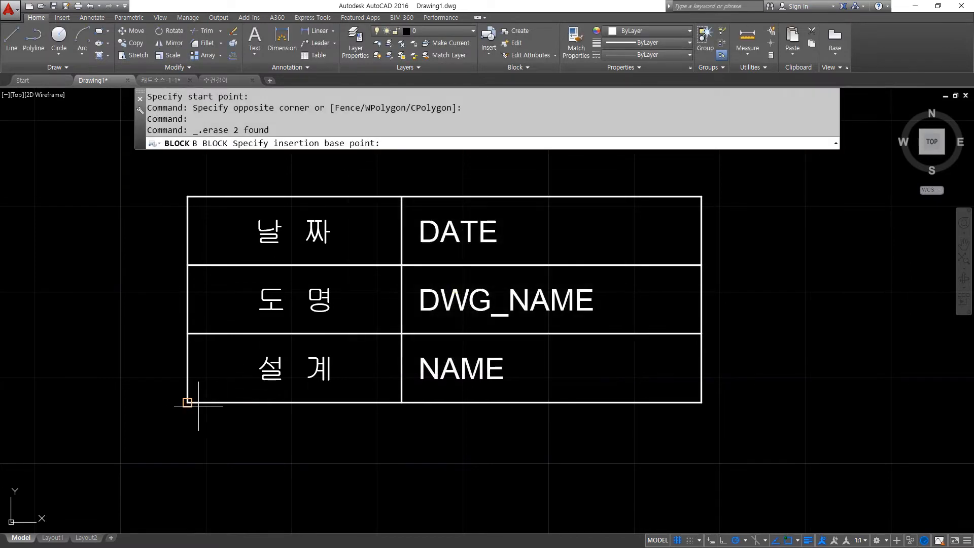
pyautogui.click(187, 402)
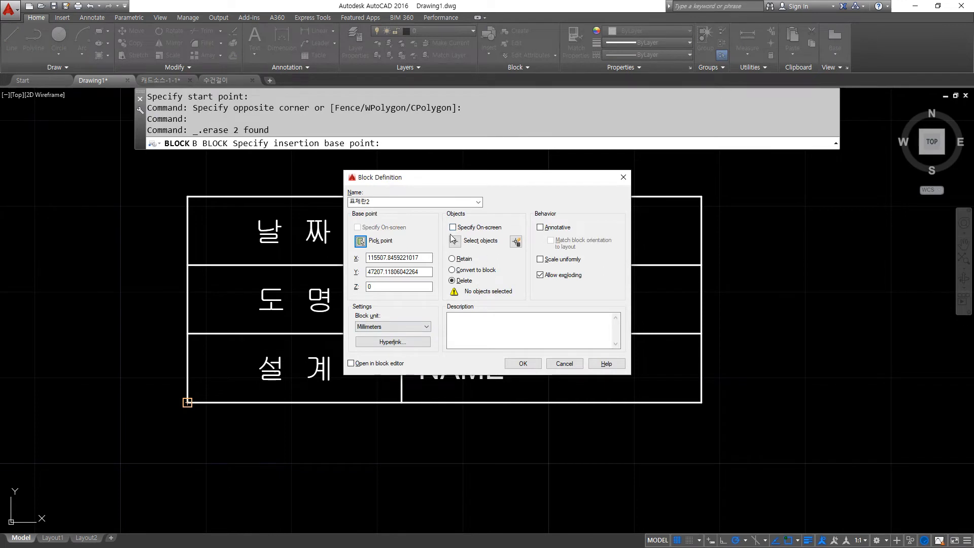
# Step: Define the block 표제란2 from the whole title table and its attributes, deleting the original objects
pyautogui.click(454, 240)
pyautogui.click(164, 180)
pyautogui.click(755, 452)
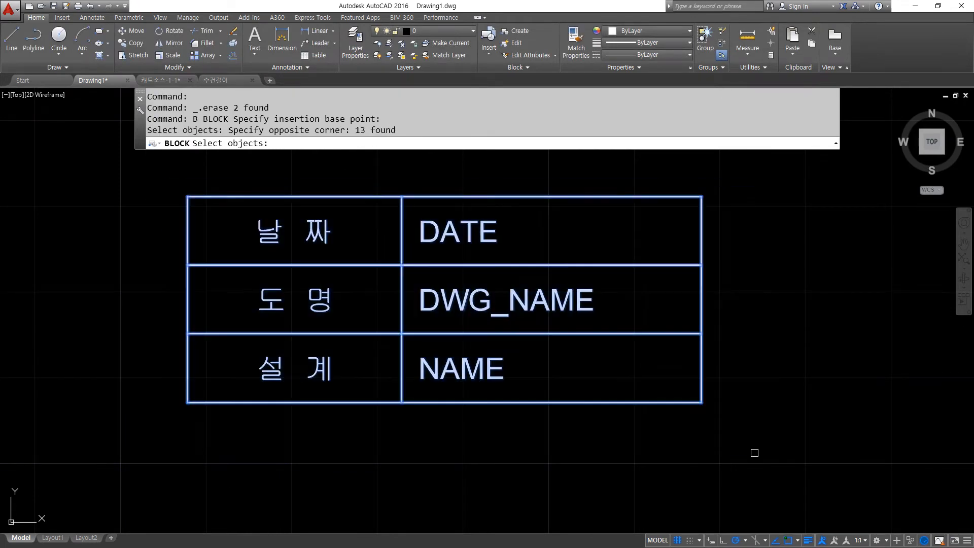
pyautogui.press('Return')
pyautogui.click(459, 280)
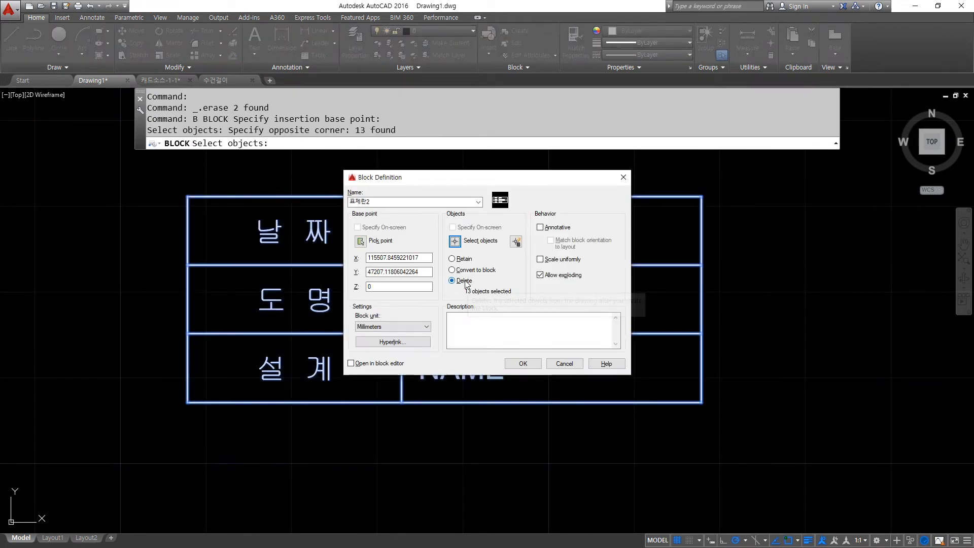
pyautogui.click(522, 363)
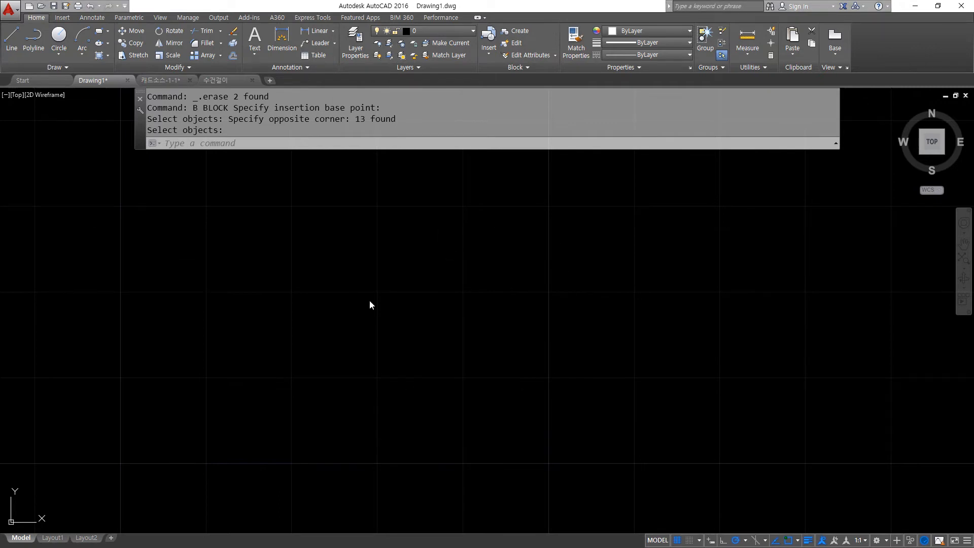
# Step: Choose the 표제란2 block for insertion into the drawing
pyautogui.write('i')
pyautogui.press('Return')
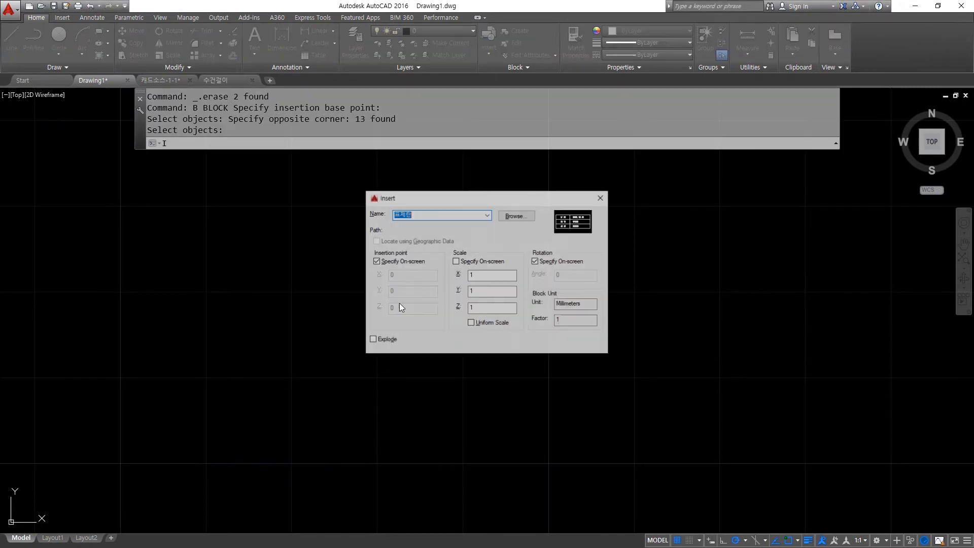
pyautogui.click(488, 215)
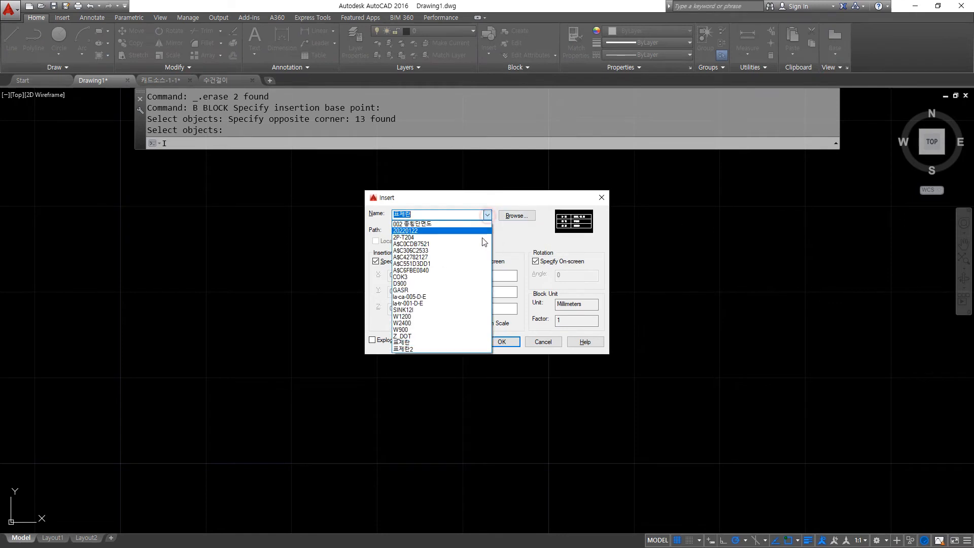
pyautogui.click(443, 349)
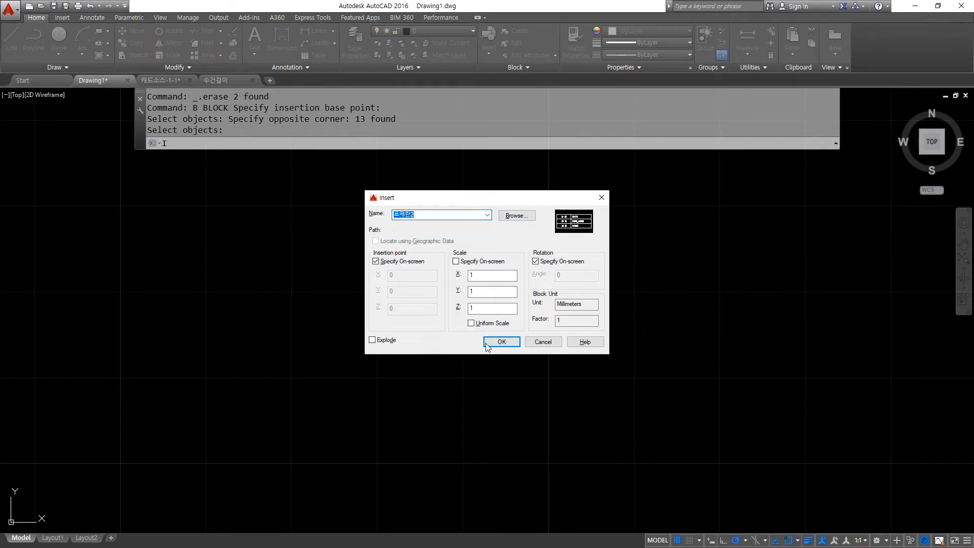
pyautogui.click(488, 342)
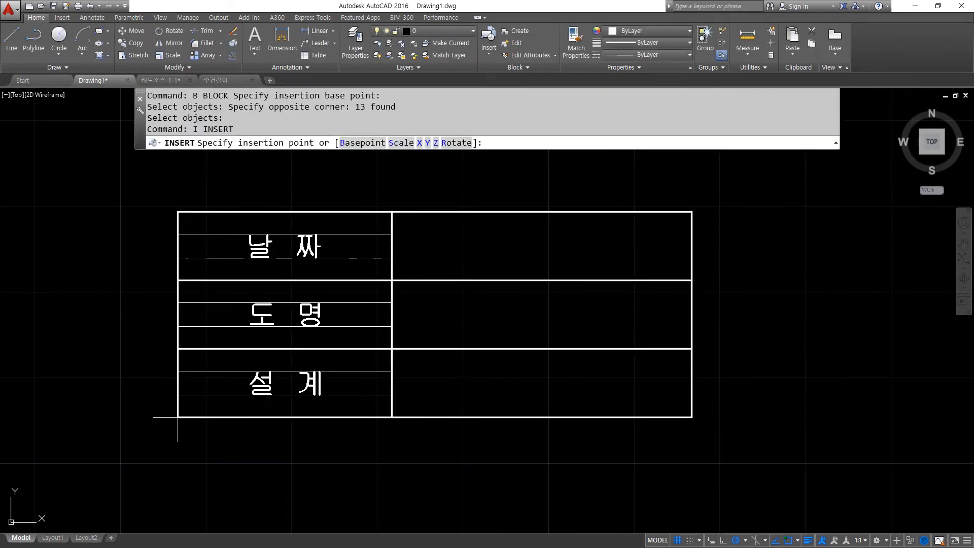
pyautogui.hotkey('ctrl', '2')
pyautogui.moveTo(495, 262)
pyautogui.mouseDown()
pyautogui.moveTo(478, 270)
pyautogui.moveTo(488, 258)
pyautogui.mouseUp()
pyautogui.moveTo(482, 316); pyautogui.dragTo(487, 315)
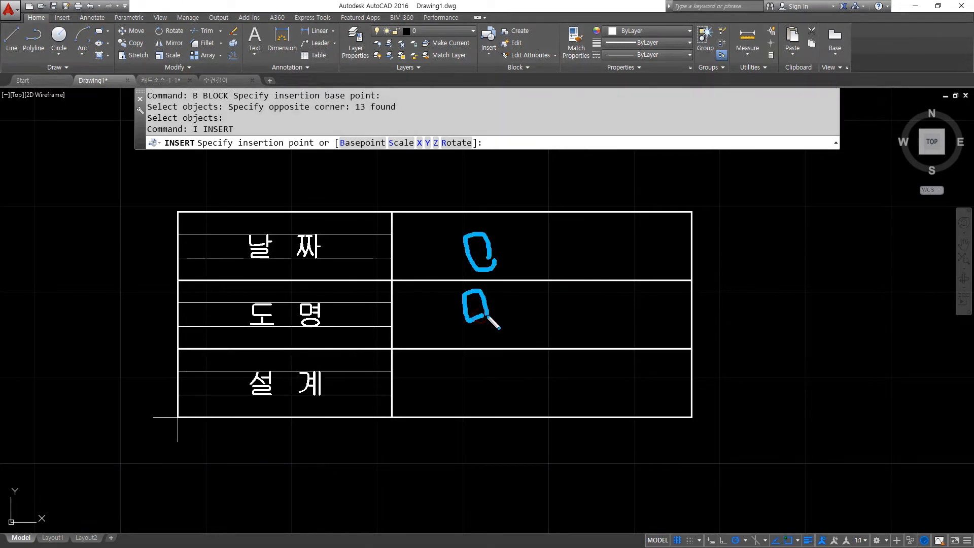
pyautogui.moveTo(479, 374)
pyautogui.mouseDown()
pyautogui.moveTo(457, 396)
pyautogui.moveTo(478, 390)
pyautogui.moveTo(459, 418)
pyautogui.moveTo(489, 217)
pyautogui.moveTo(500, 424)
pyautogui.moveTo(437, 232)
pyautogui.moveTo(524, 437)
pyautogui.moveTo(478, 232)
pyautogui.moveTo(494, 437)
pyautogui.moveTo(446, 231)
pyautogui.moveTo(522, 402)
pyautogui.moveTo(505, 406)
pyautogui.mouseUp()
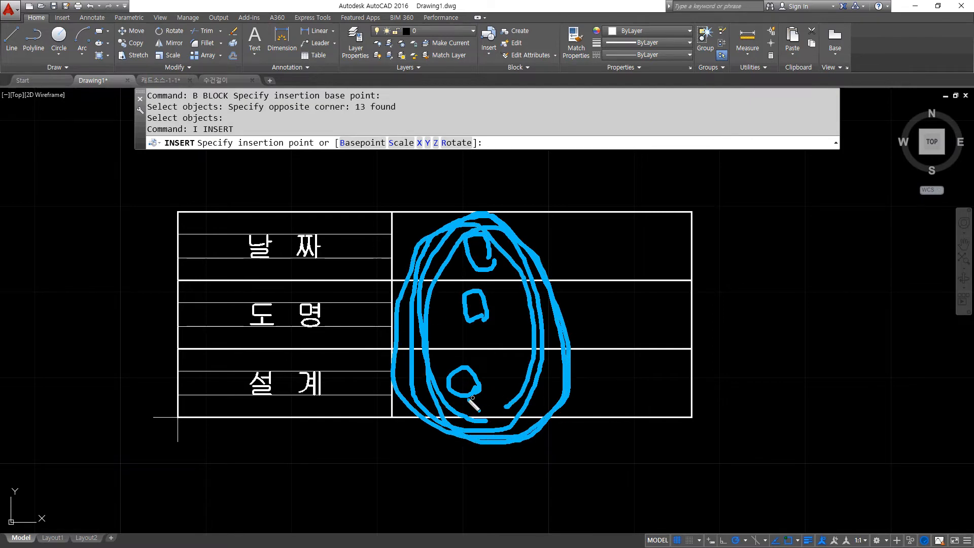
pyautogui.press('Escape')
# Step: Place the block unrotated in the empty drawing area with date 2022-10-11, drawing name 우리집 and the designer's name
pyautogui.click(235, 400)
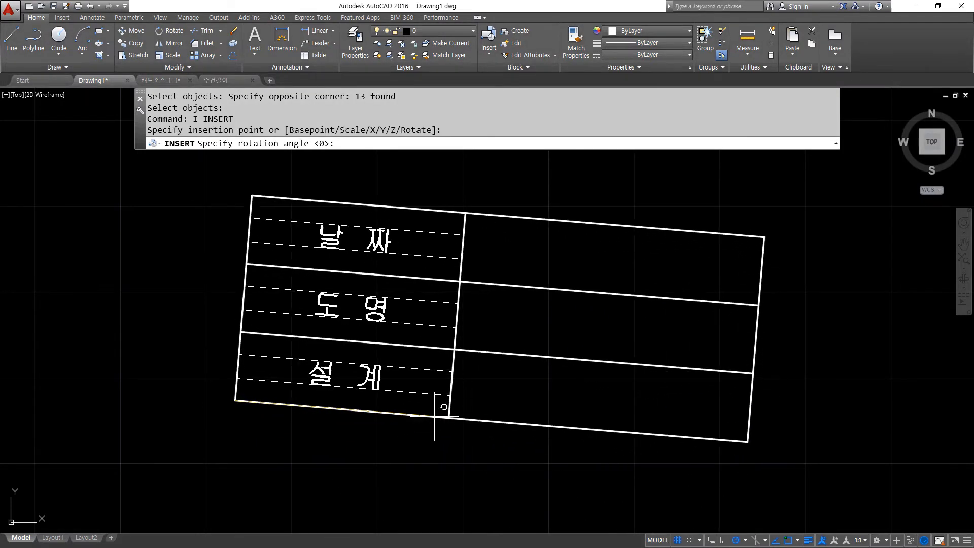
pyautogui.click(435, 417)
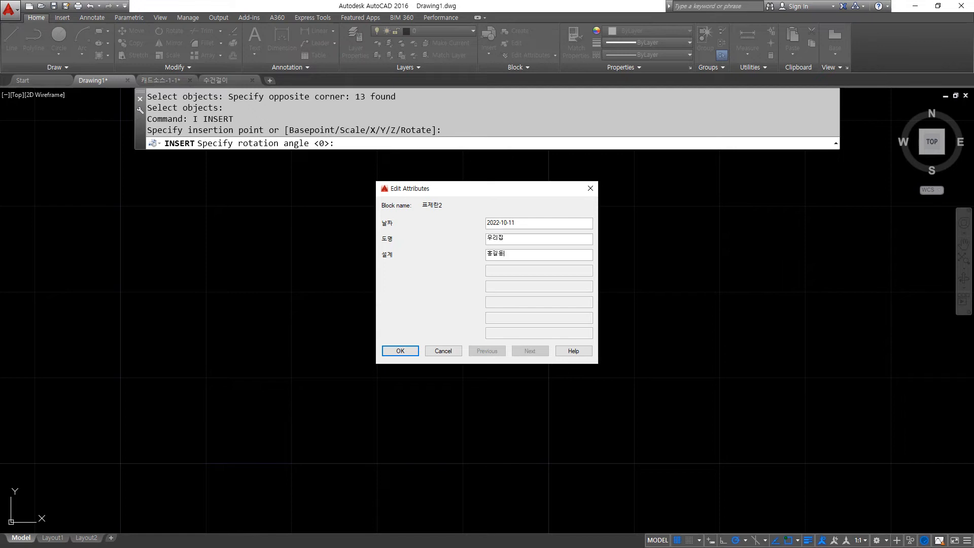
pyautogui.doubleClick(501, 224)
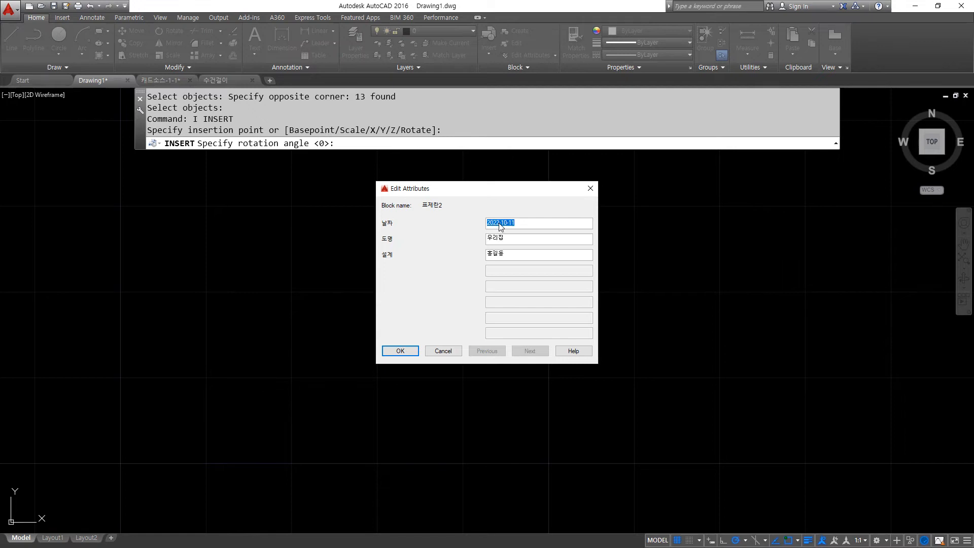
pyautogui.click(406, 353)
pyautogui.scroll(1, 514, 323)
pyautogui.moveTo(568, 335); pyautogui.dragTo(369, 365, button='middle')
pyautogui.scroll(-1, 361, 367)
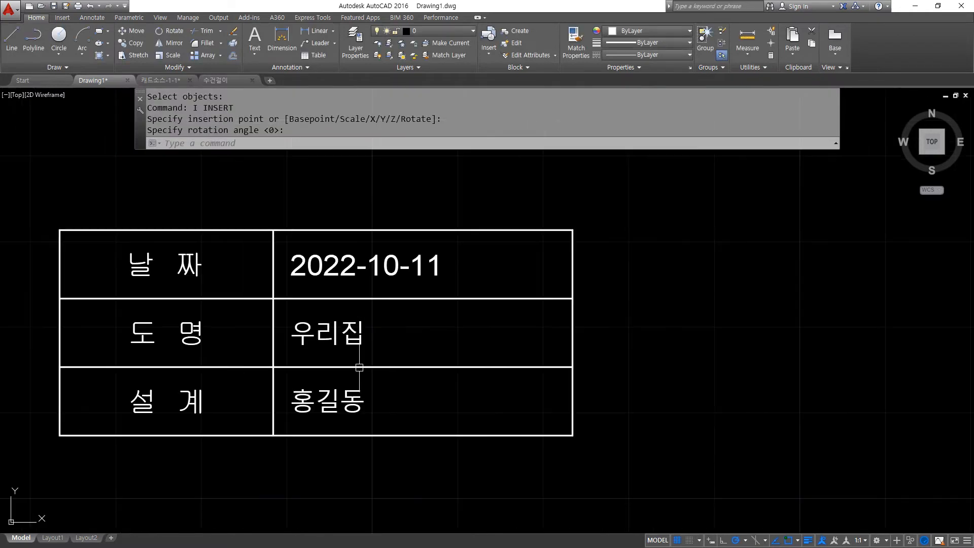
pyautogui.moveTo(354, 448)
pyautogui.mouseDown()
pyautogui.moveTo(335, 246)
pyautogui.moveTo(402, 421)
pyautogui.moveTo(355, 429)
pyautogui.mouseUp()
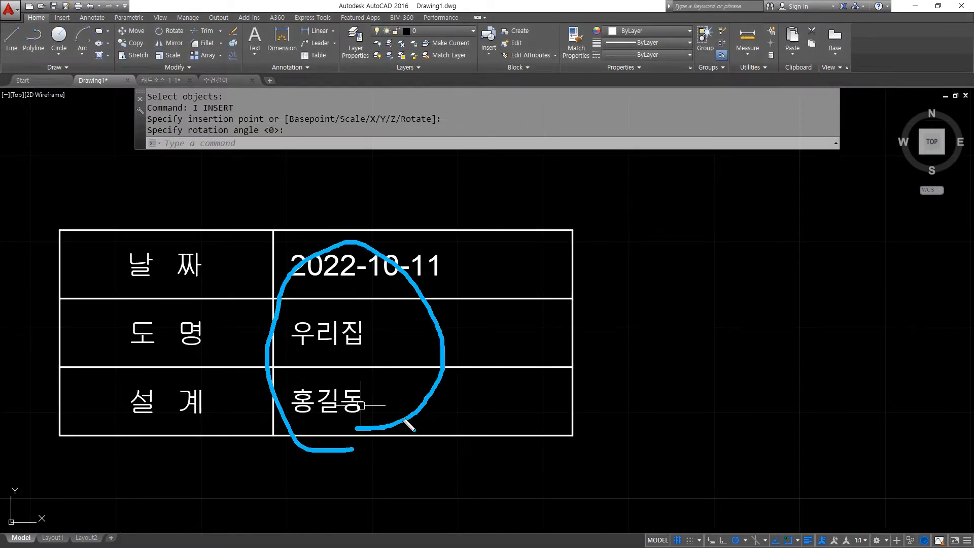
# Step: Insert a second unrotated 표제란2 block about 6.7 units right of the first, with date 2022-10-01, drawing name 학원 and the designer's name
pyautogui.scroll(-4, 452, 387)
pyautogui.press('Return')
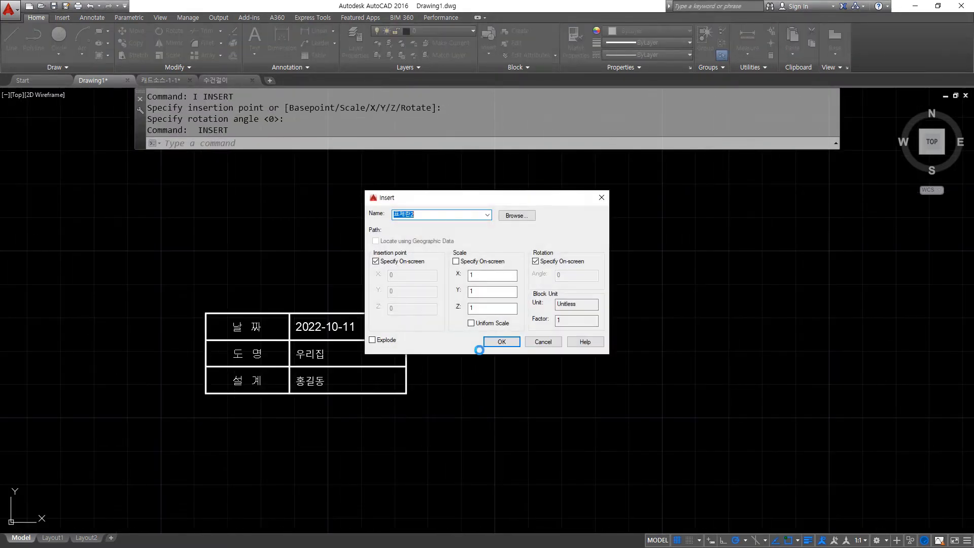
pyautogui.click(496, 341)
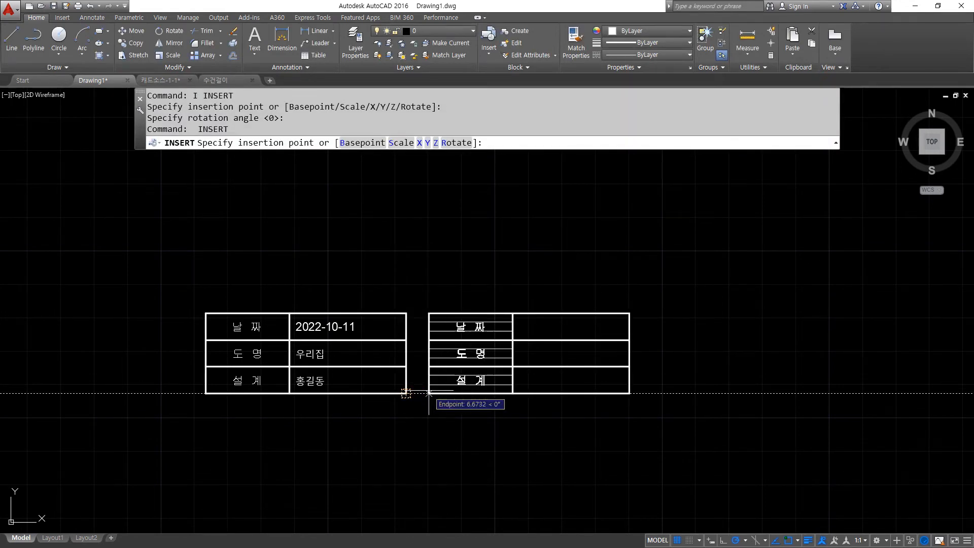
pyautogui.click(428, 393)
pyautogui.press('Return')
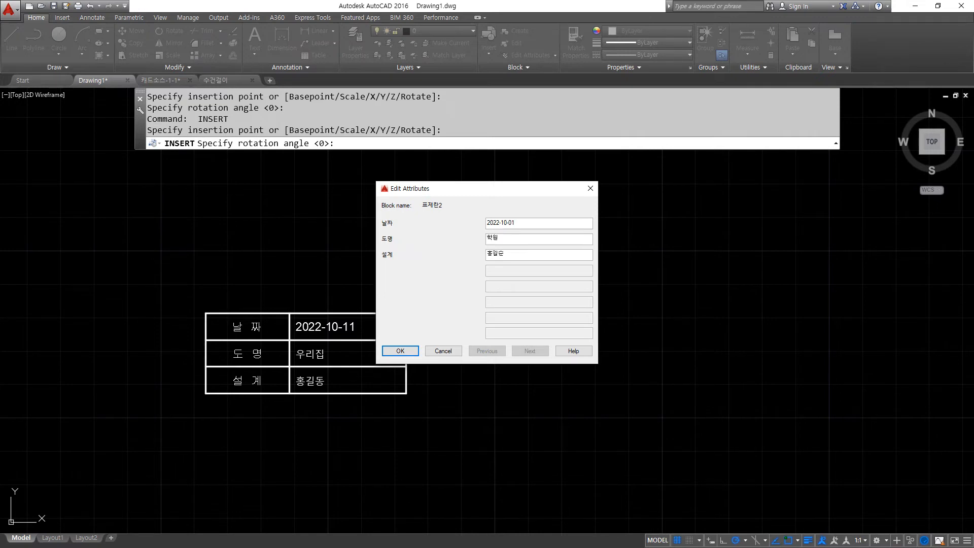
pyautogui.click(400, 352)
pyautogui.scroll(5, 459, 347)
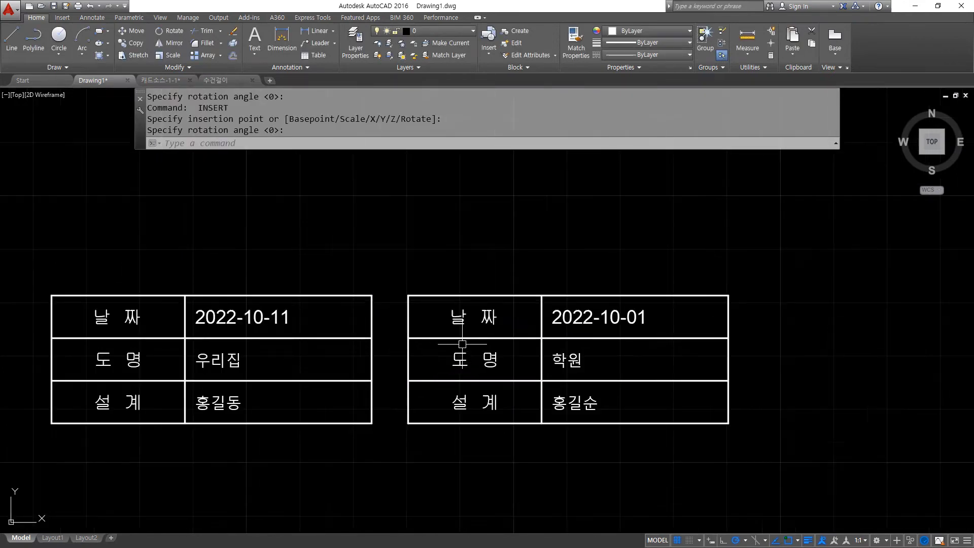
pyautogui.hotkey('ctrl', 'shift', '3')
pyautogui.moveTo(123, 459)
pyautogui.mouseDown()
pyautogui.moveTo(72, 430)
pyautogui.moveTo(159, 409)
pyautogui.mouseUp()
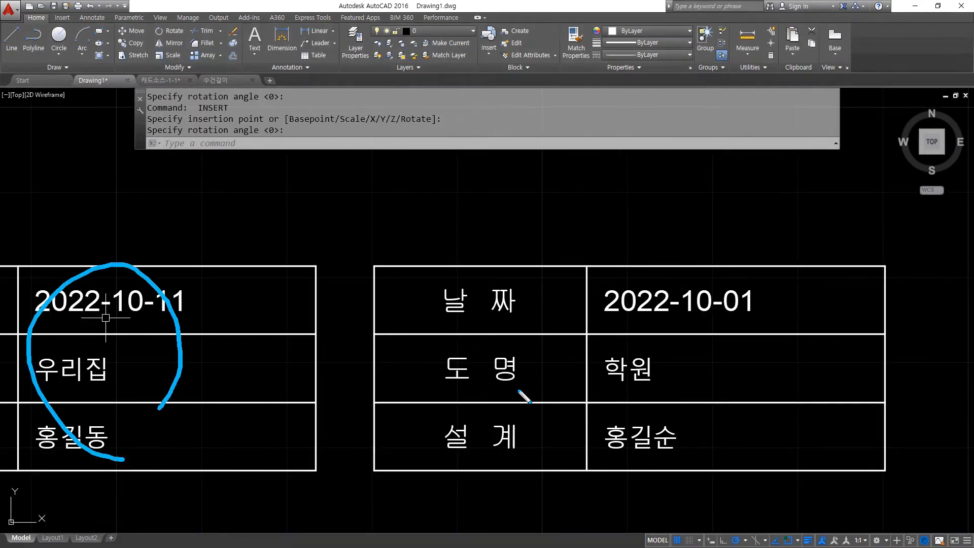
pyautogui.moveTo(684, 434)
pyautogui.mouseDown()
pyautogui.moveTo(629, 312)
pyautogui.moveTo(708, 463)
pyautogui.mouseUp()
pyautogui.press('Escape')
pyautogui.scroll(-3, 294, 408)
pyautogui.moveTo(307, 406); pyautogui.dragTo(391, 396, button='middle')
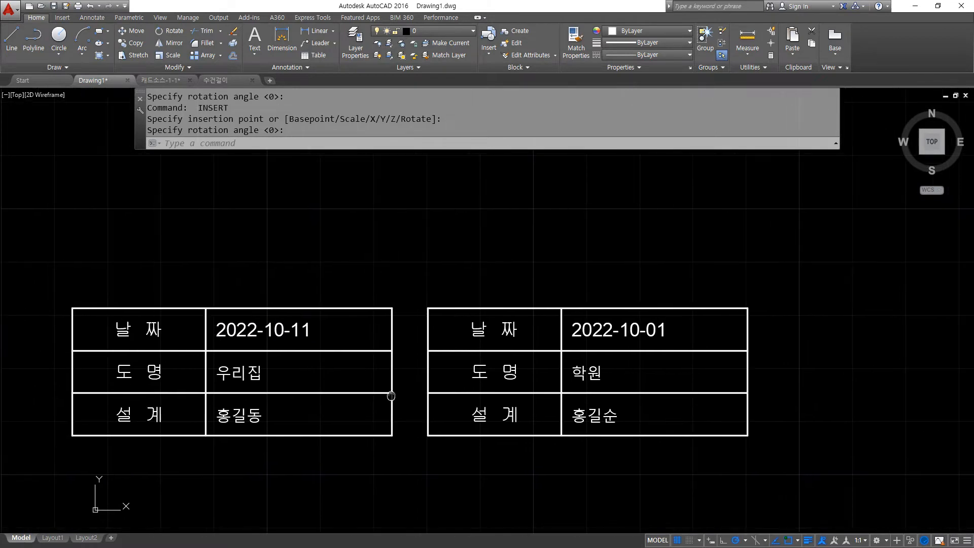
pyautogui.hotkey('ctrl', '2')
pyautogui.moveTo(280, 448)
pyautogui.mouseDown()
pyautogui.moveTo(212, 381)
pyautogui.moveTo(295, 424)
pyautogui.mouseUp()
pyautogui.moveTo(647, 448)
pyautogui.mouseDown()
pyautogui.moveTo(691, 382)
pyautogui.moveTo(636, 439)
pyautogui.mouseUp()
pyautogui.press('Escape')
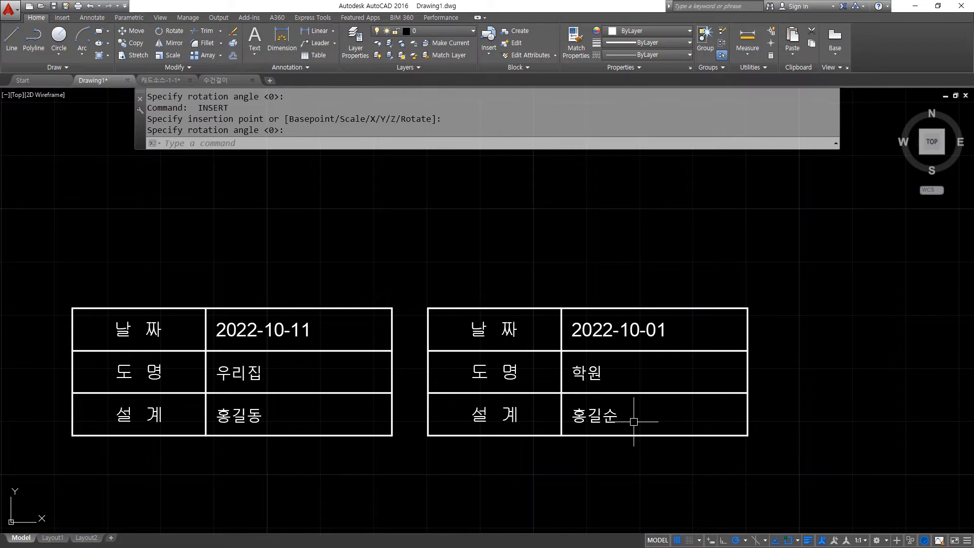
# Step: Review the attribute values of the first title block with ATTEDIT
pyautogui.write('ATTe')
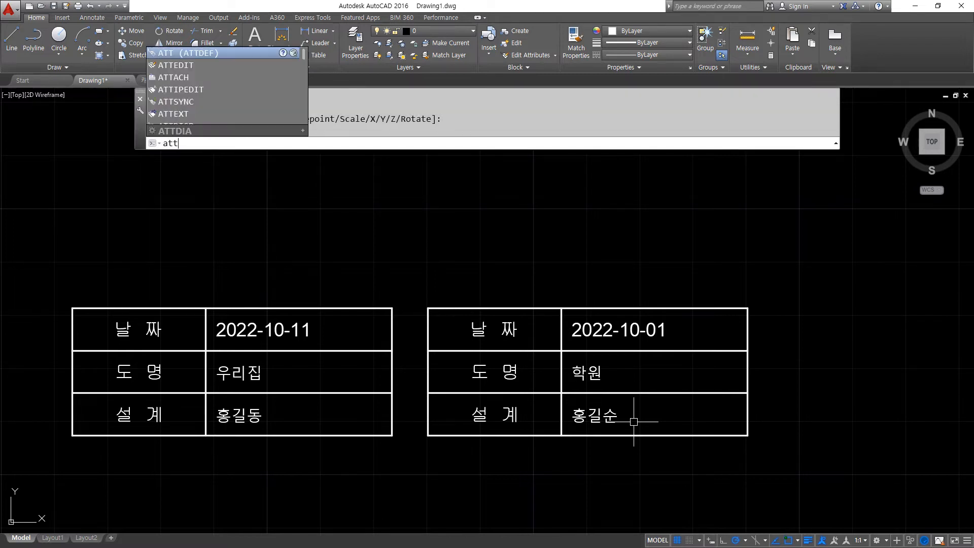
pyautogui.write('dit')
pyautogui.press('Return')
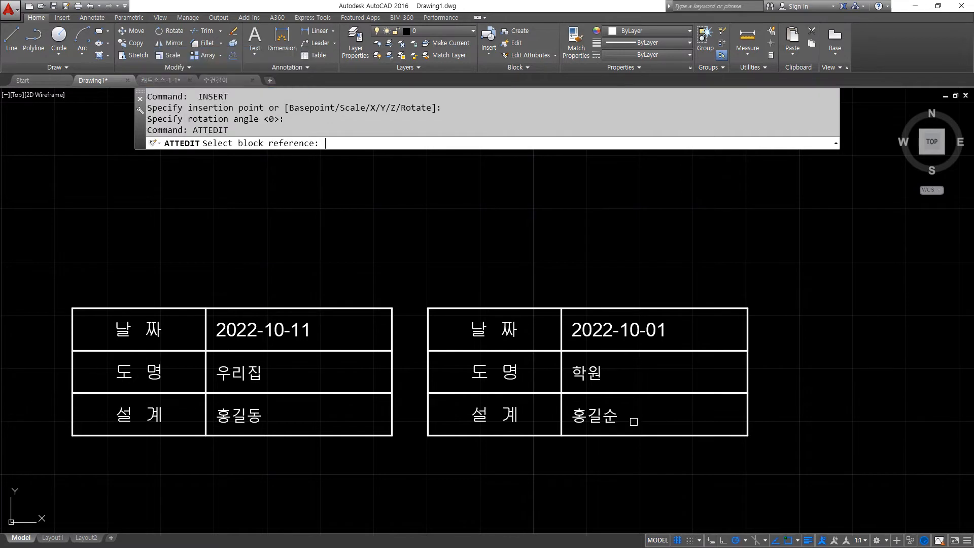
pyautogui.click(250, 330)
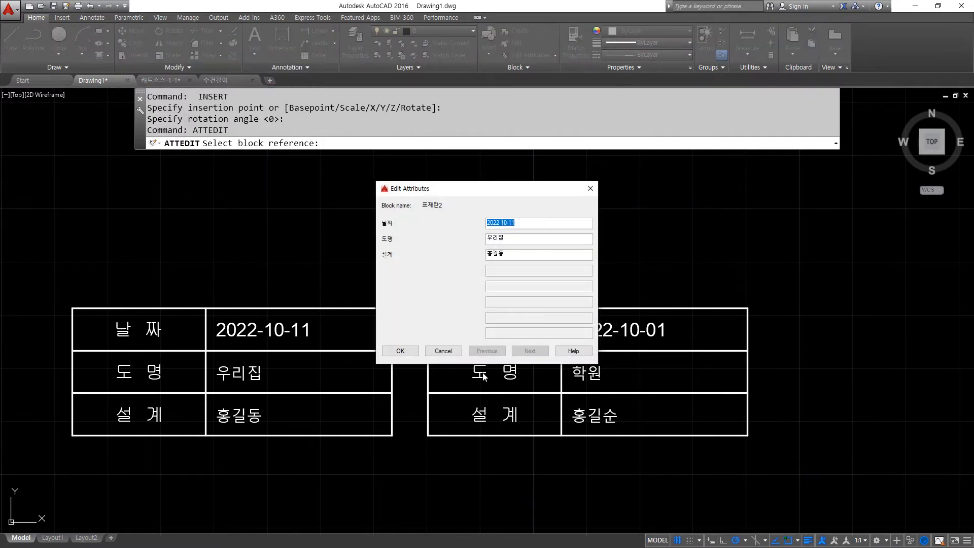
pyautogui.press('Return')
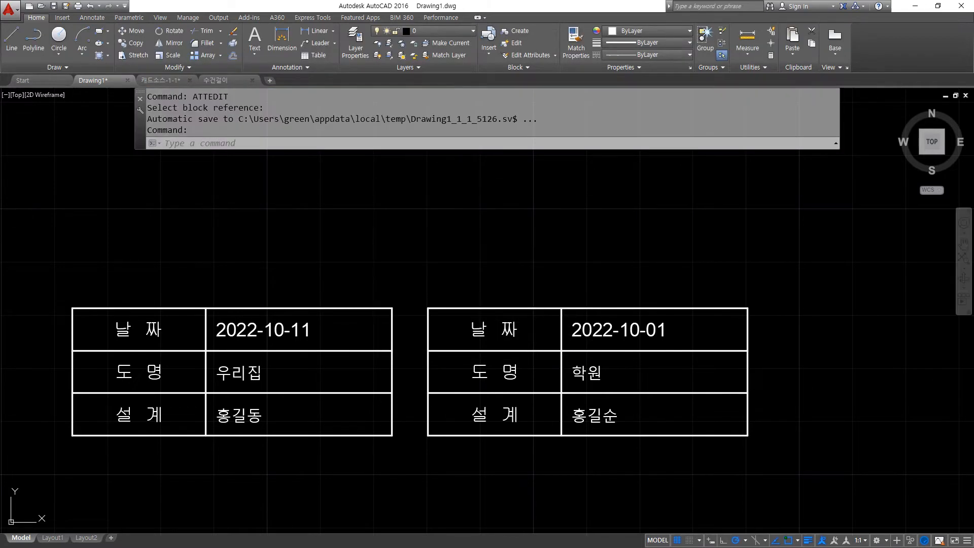
# Step: Set the DATE attribute of the second title block to 2022-10-11
pyautogui.doubleClick(622, 330)
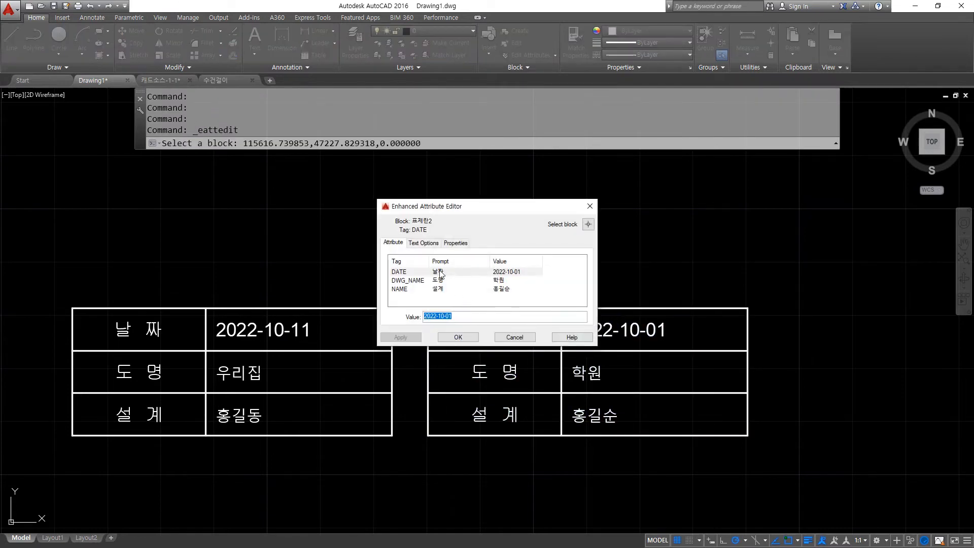
pyautogui.click(440, 272)
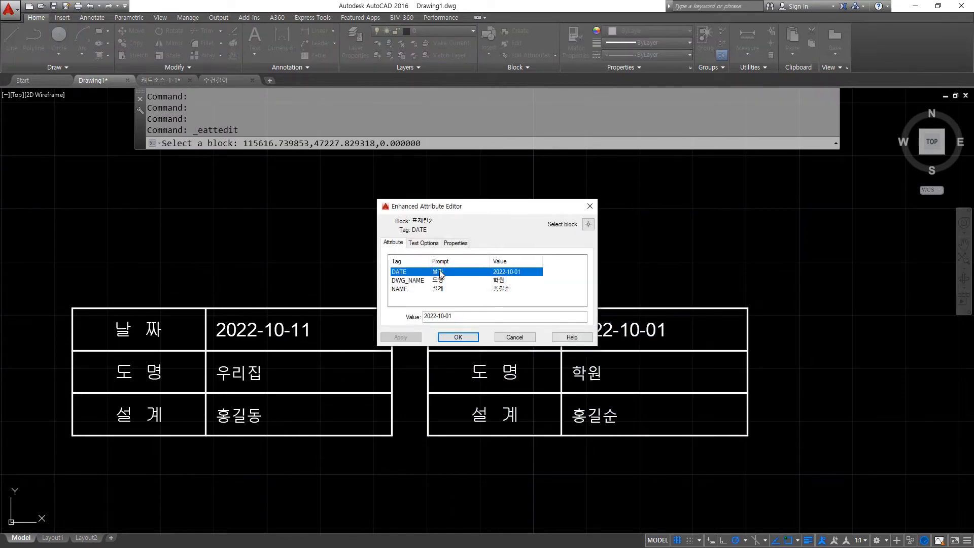
pyautogui.doubleClick(447, 316)
pyautogui.moveTo(443, 315); pyautogui.dragTo(491, 314)
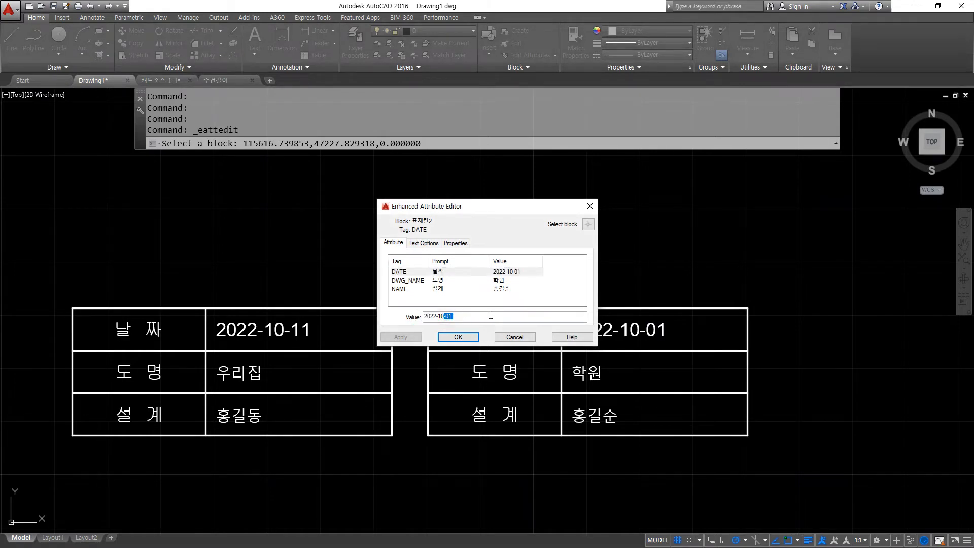
pyautogui.write('-11')
pyautogui.click(467, 335)
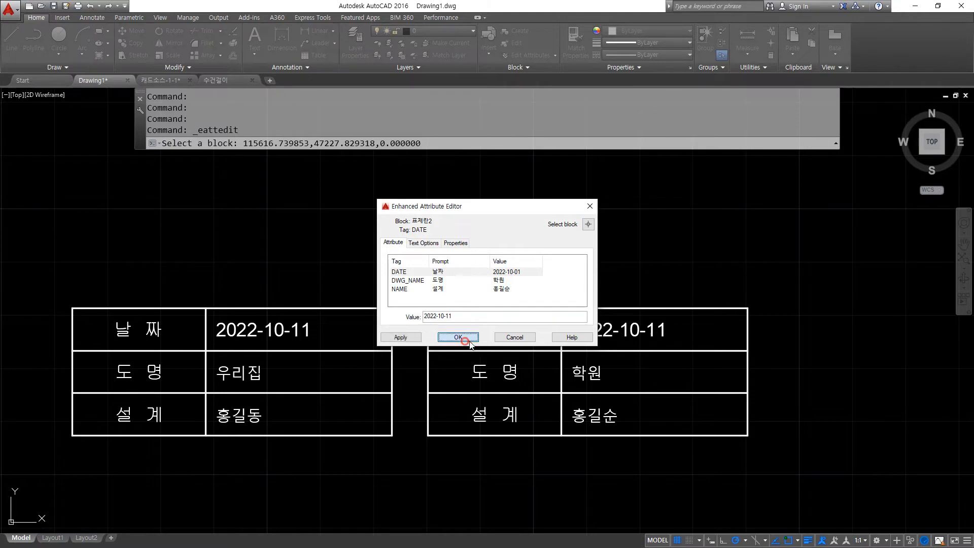
# Step: Set the DWG_NAME attribute of the second title block to 우리집
pyautogui.doubleClick(652, 315)
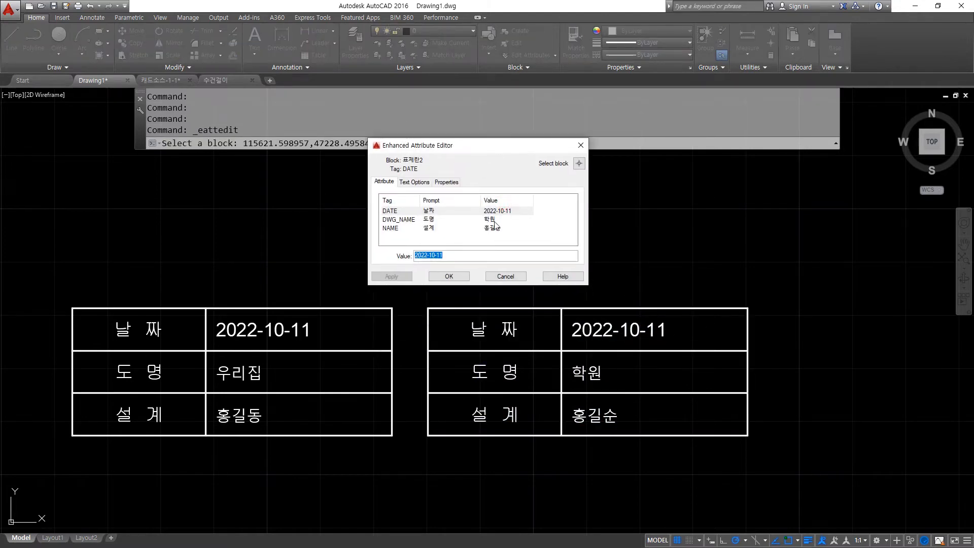
pyautogui.click(490, 220)
pyautogui.click(444, 260)
pyautogui.moveTo(422, 257); pyautogui.dragTo(415, 250)
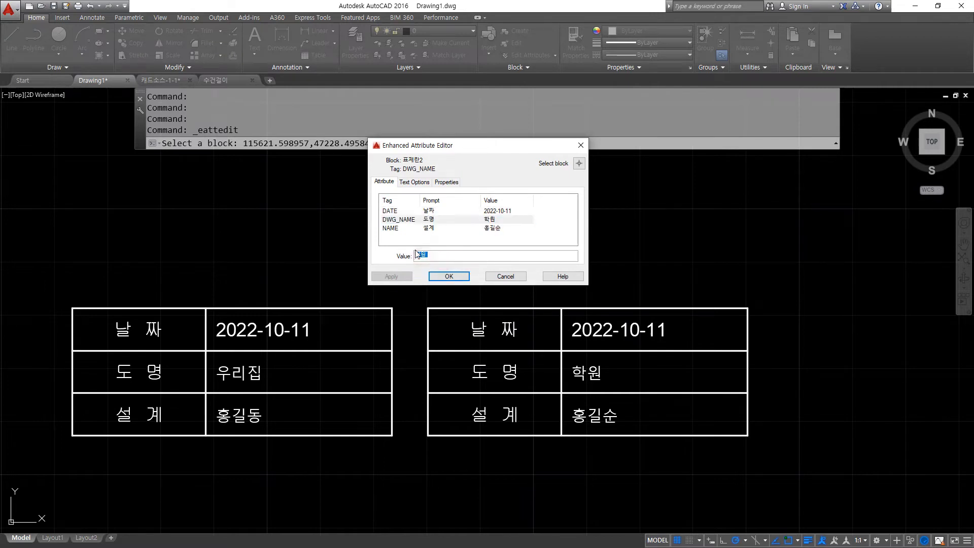
pyautogui.write('우리집')
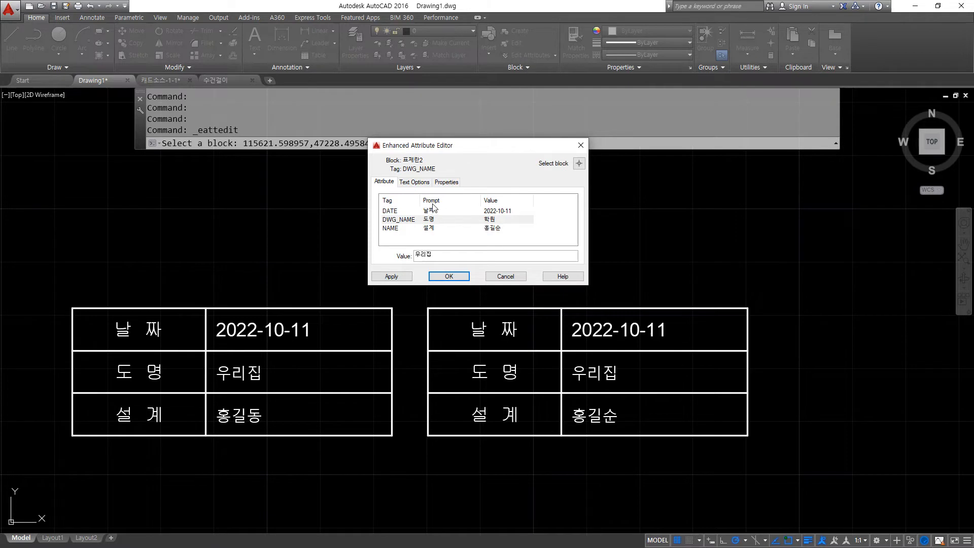
# Step: Set the text height of the second title block's DWG_NAME attribute to 1.8
pyautogui.click(414, 182)
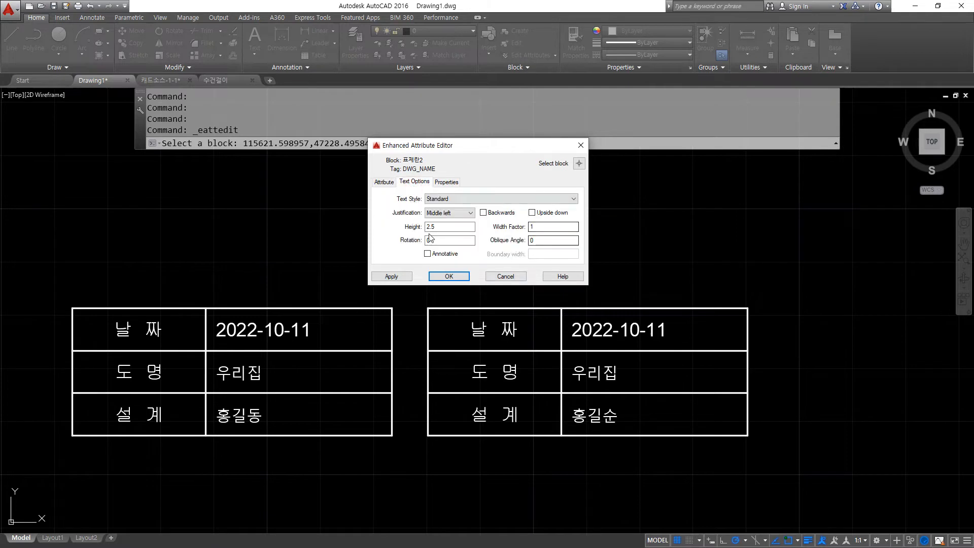
pyautogui.moveTo(446, 227); pyautogui.dragTo(372, 232)
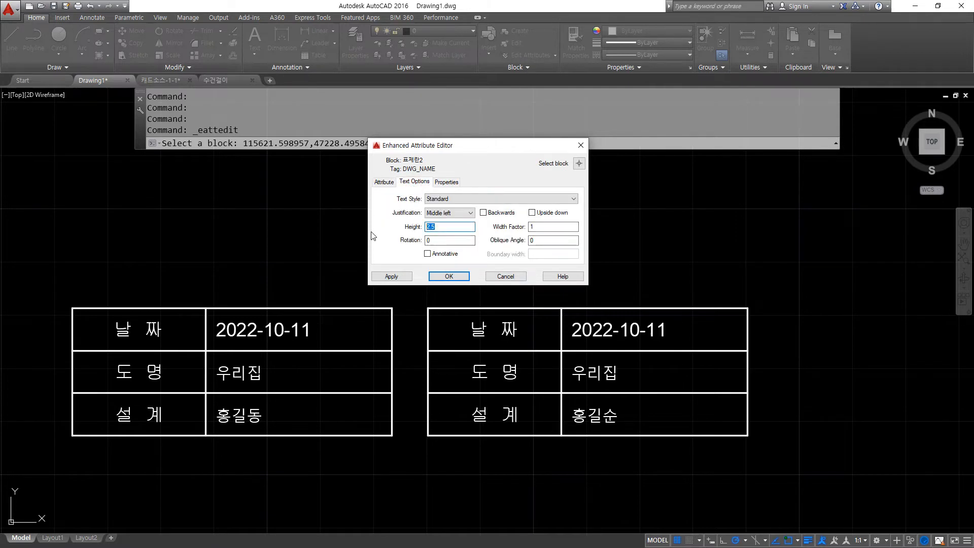
pyautogui.write('1.8')
pyautogui.press('Tab')
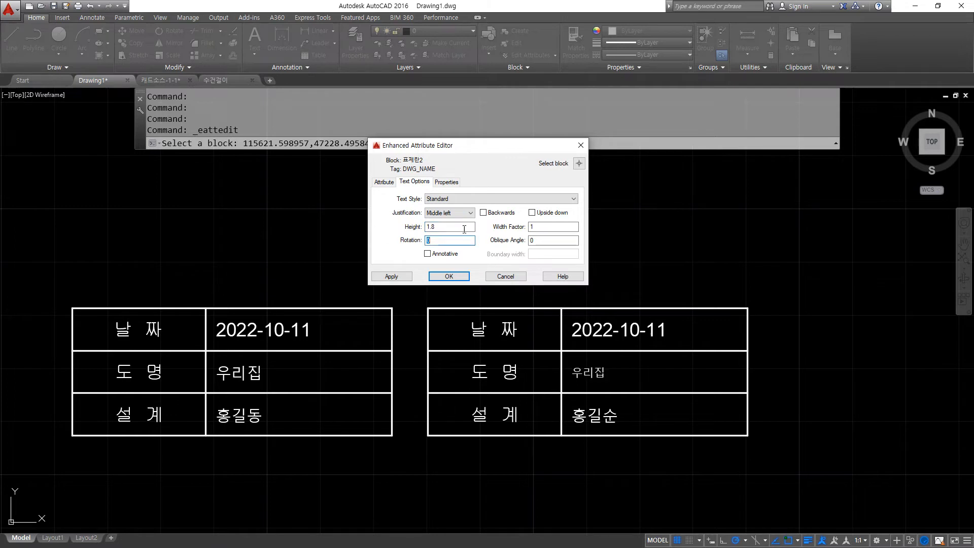
# Step: Set the second title block's DWG_NAME attribute to an oblique angle of 15 and the color Green
pyautogui.press('Tab')
pyautogui.write('15')
pyautogui.click(457, 183)
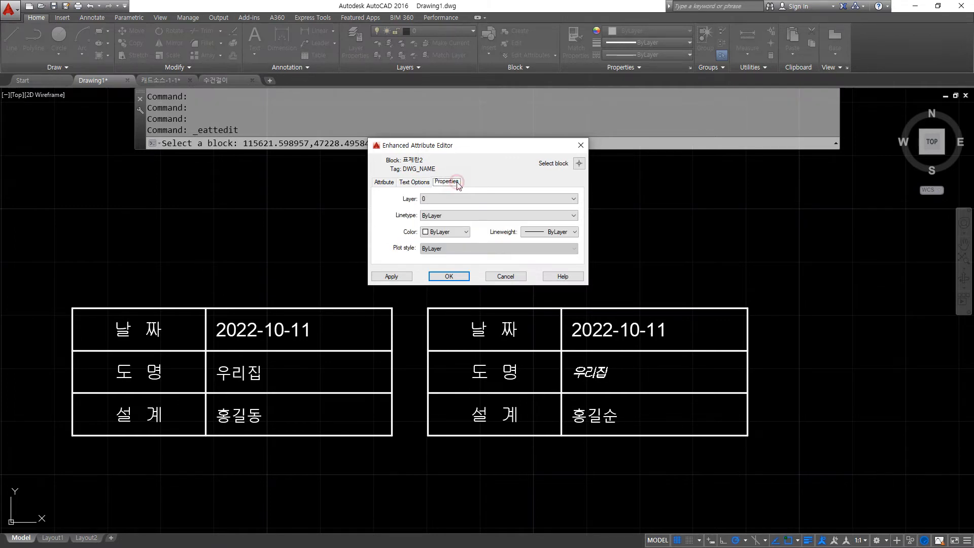
pyautogui.click(460, 216)
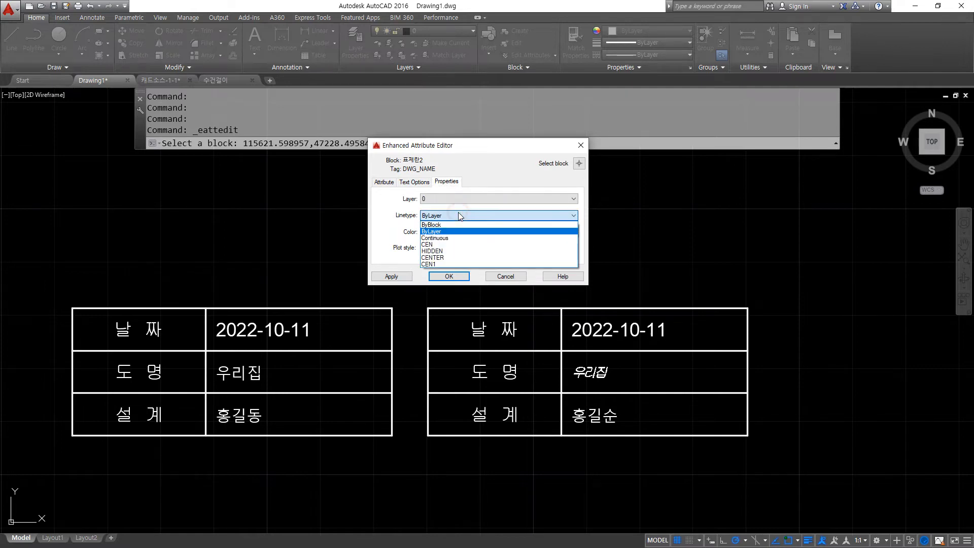
pyautogui.click(460, 216)
pyautogui.click(457, 232)
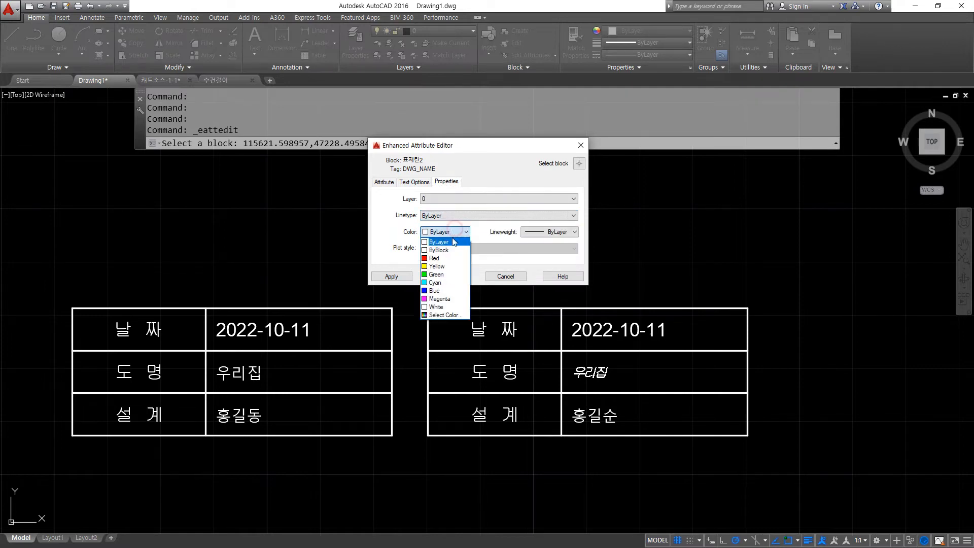
pyautogui.click(447, 275)
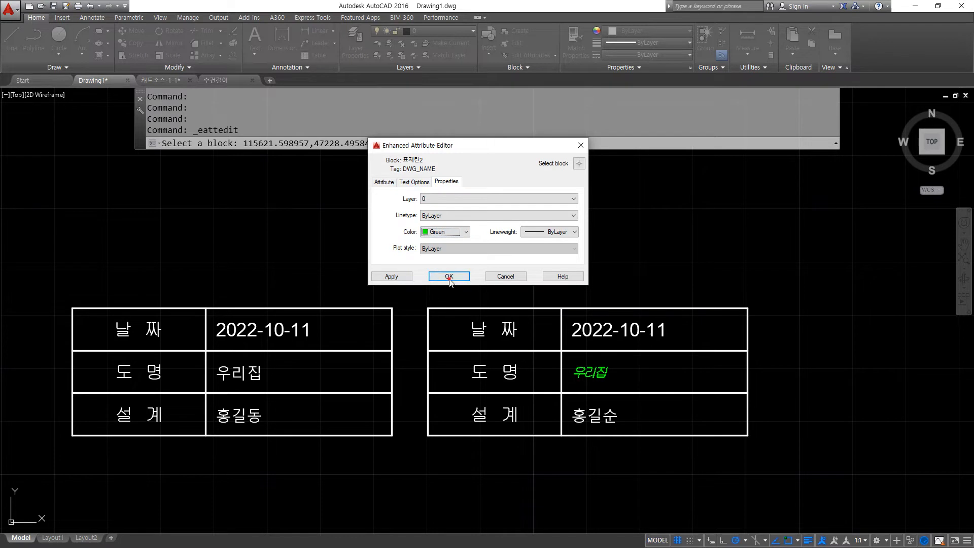
pyautogui.click(449, 280)
pyautogui.scroll(2, 508, 349)
pyautogui.moveTo(419, 399); pyautogui.dragTo(481, 391, button='middle')
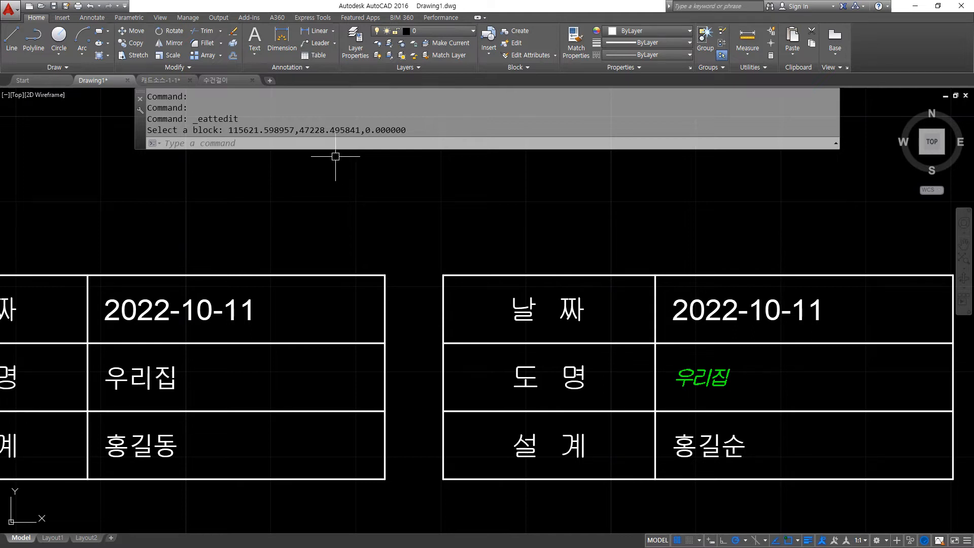
# Step: Erase both title blocks from the drawing
pyautogui.scroll(-6, 396, 322)
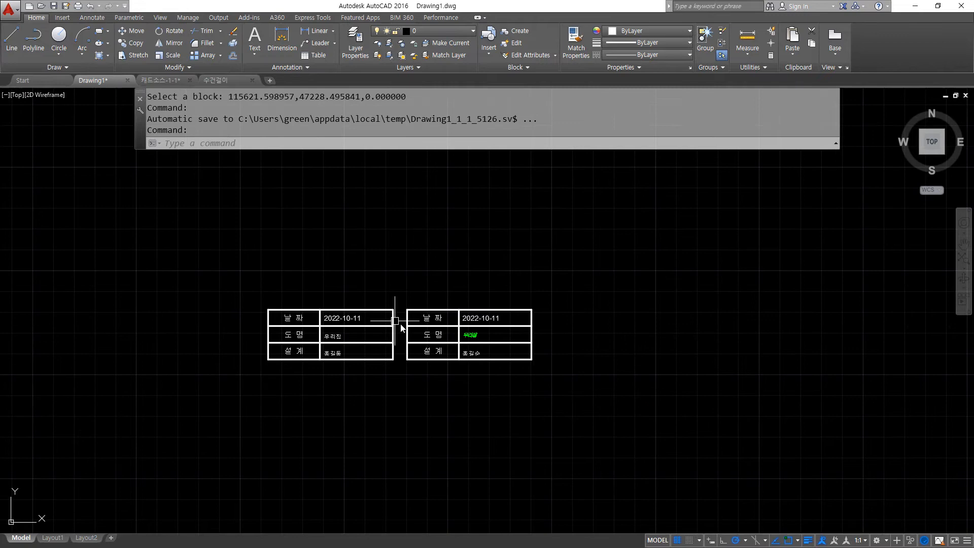
pyautogui.click(583, 407)
pyautogui.click(211, 272)
pyautogui.write('e')
pyautogui.press('Return')
# Step: Erase the whole floor plan together with the separate door and window symbols beside it, leaving the full drawing area in view
pyautogui.write('z')
pyautogui.press('Return')
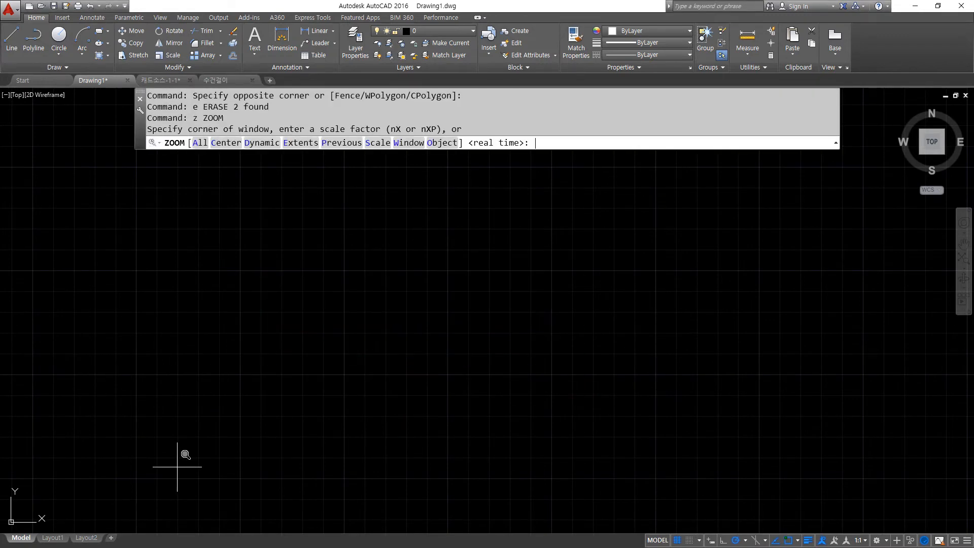
pyautogui.write('a')
pyautogui.press('Return')
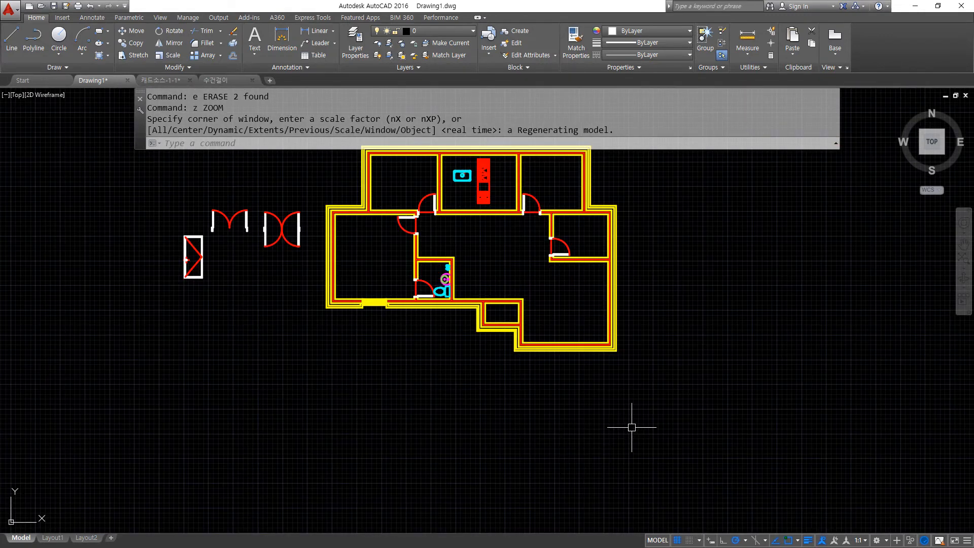
pyautogui.click(705, 438)
pyautogui.click(101, 197)
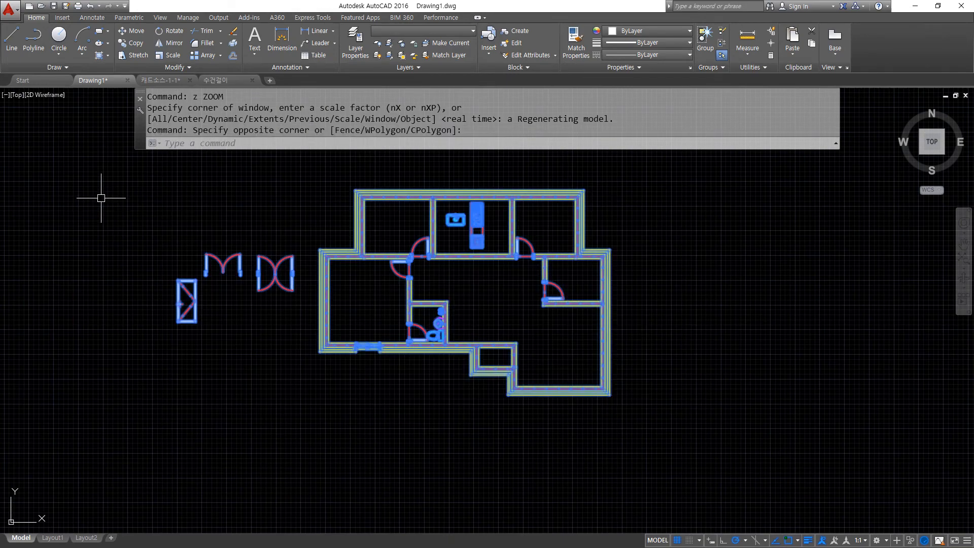
pyautogui.write('e')
pyautogui.press('Return')
pyautogui.write('Z')
pyautogui.press('Return')
pyautogui.write('a')
pyautogui.press('Return')
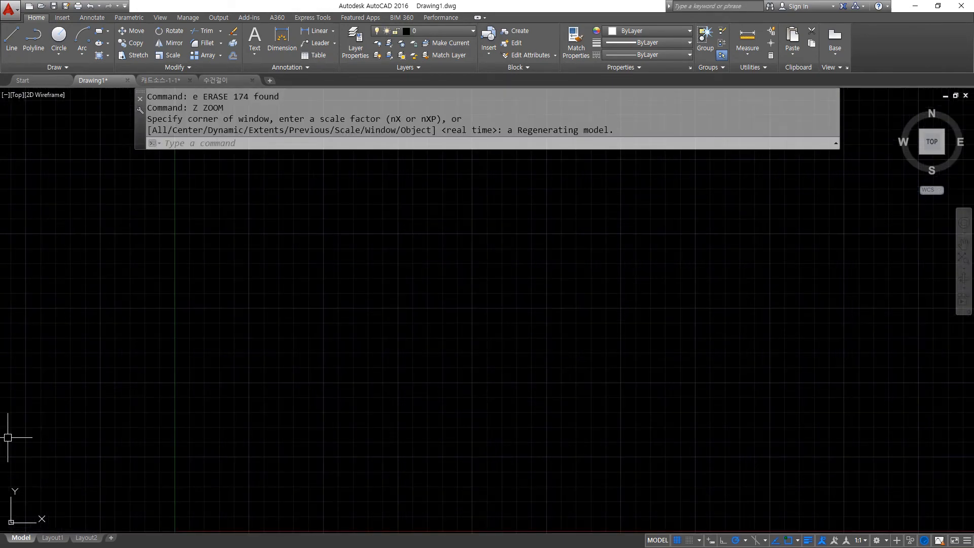
# Step: Switch to the Notepad course notes and examine the REVCloud line with its list of design phases
pyautogui.hotkey('alt', 'Tab')
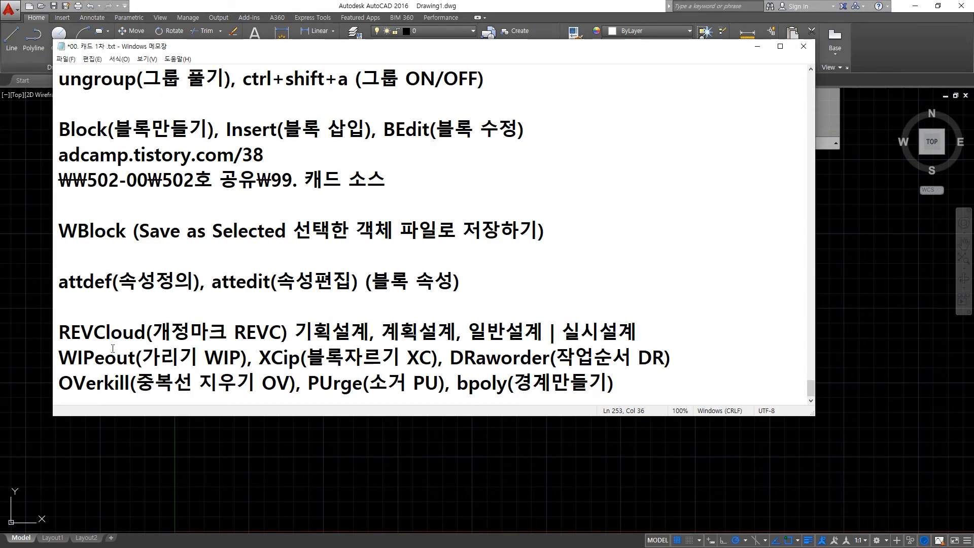
pyautogui.moveTo(58, 344)
pyautogui.mouseDown()
pyautogui.moveTo(293, 344)
pyautogui.moveTo(48, 350)
pyautogui.mouseUp()
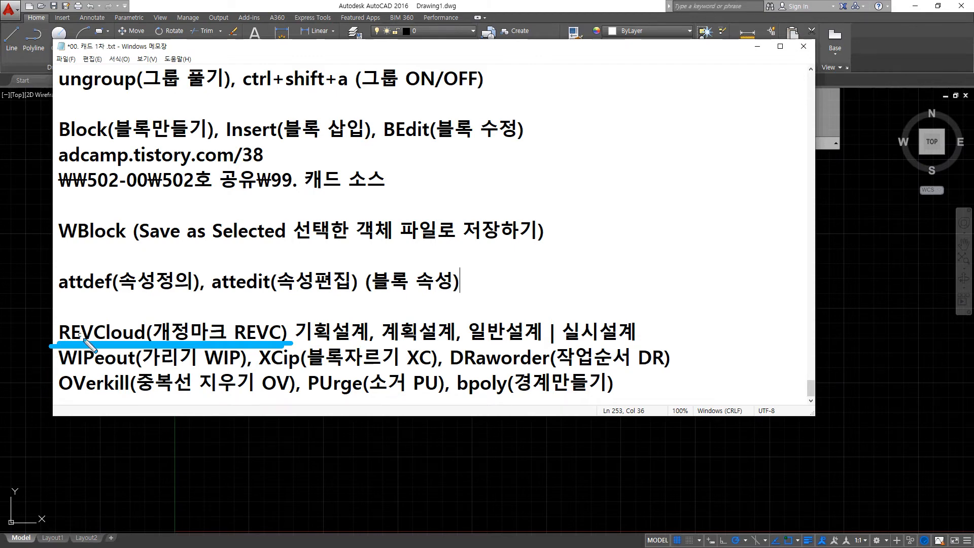
pyautogui.press('e')
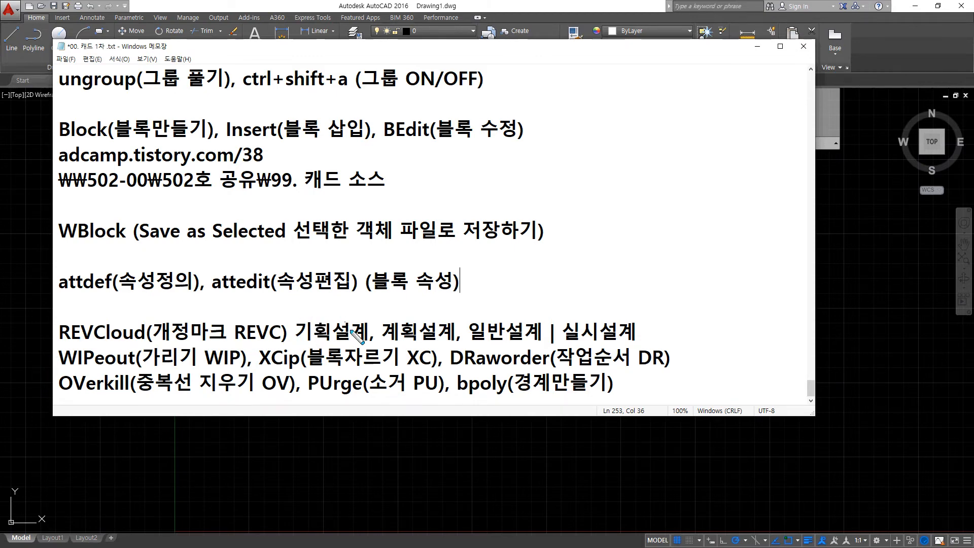
pyautogui.moveTo(316, 322); pyautogui.dragTo(337, 321)
pyautogui.moveTo(394, 339)
pyautogui.mouseDown()
pyautogui.moveTo(420, 324)
pyautogui.moveTo(480, 339)
pyautogui.mouseUp()
pyautogui.moveTo(604, 324); pyautogui.dragTo(597, 347)
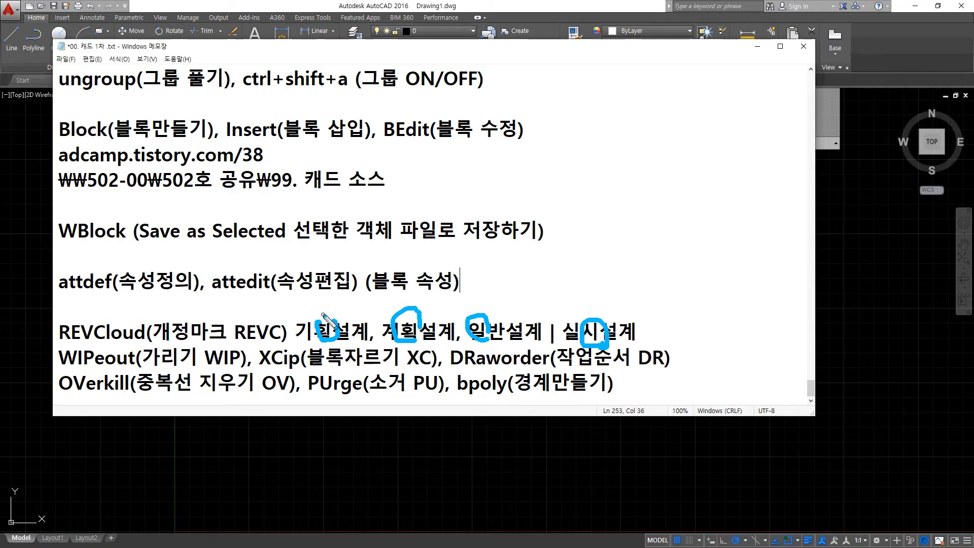
pyautogui.moveTo(324, 319)
pyautogui.mouseDown()
pyautogui.moveTo(376, 301)
pyautogui.moveTo(467, 292)
pyautogui.moveTo(597, 306)
pyautogui.mouseUp()
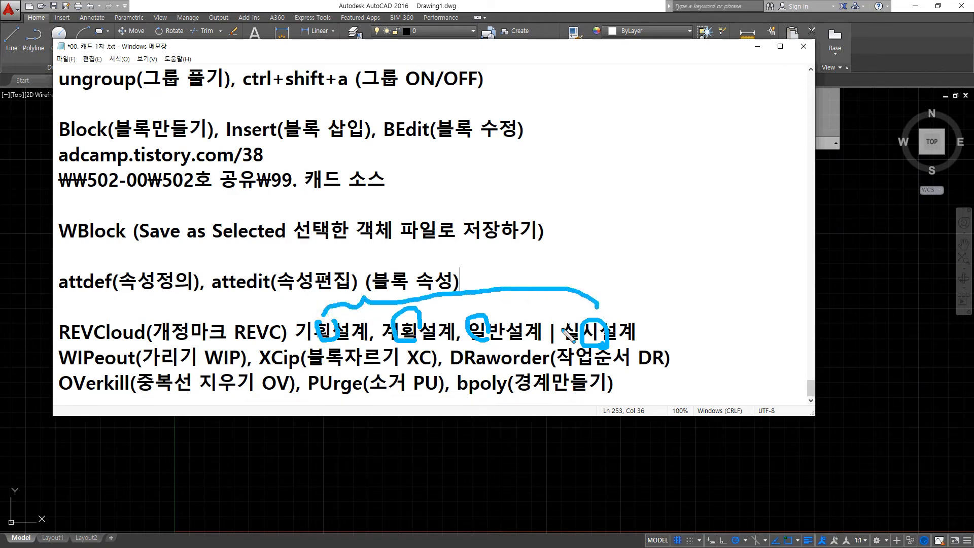
pyautogui.press('e')
pyautogui.keyDown('shift'); pyautogui.moveTo(554, 264); pyautogui.dragTo(570, 459); pyautogui.keyUp('shift')
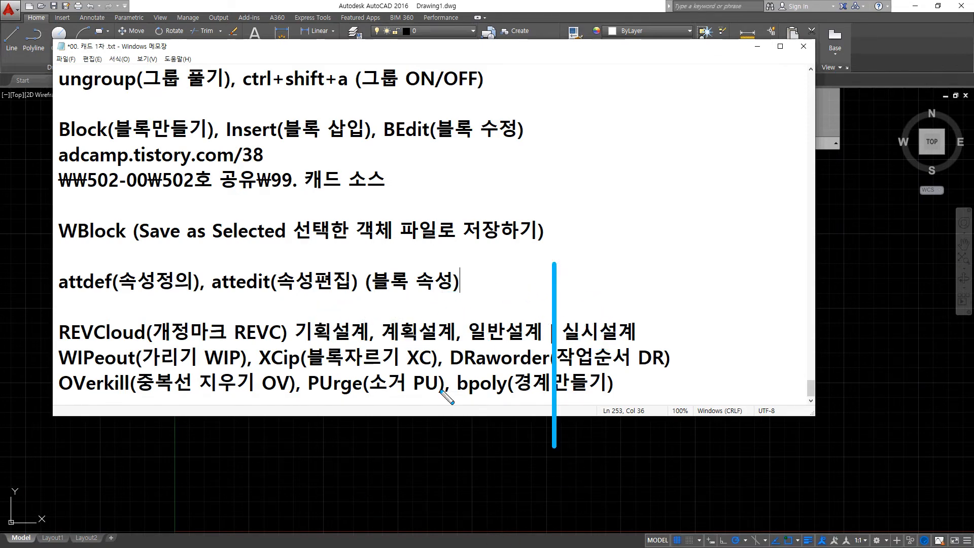
pyautogui.moveTo(526, 344)
pyautogui.mouseDown()
pyautogui.moveTo(435, 315)
pyautogui.moveTo(464, 341)
pyautogui.mouseUp()
pyautogui.moveTo(593, 350)
pyautogui.mouseDown()
pyautogui.moveTo(663, 333)
pyautogui.moveTo(649, 297)
pyautogui.moveTo(673, 281)
pyautogui.moveTo(671, 299)
pyautogui.moveTo(653, 289)
pyautogui.mouseUp()
pyautogui.press('e')
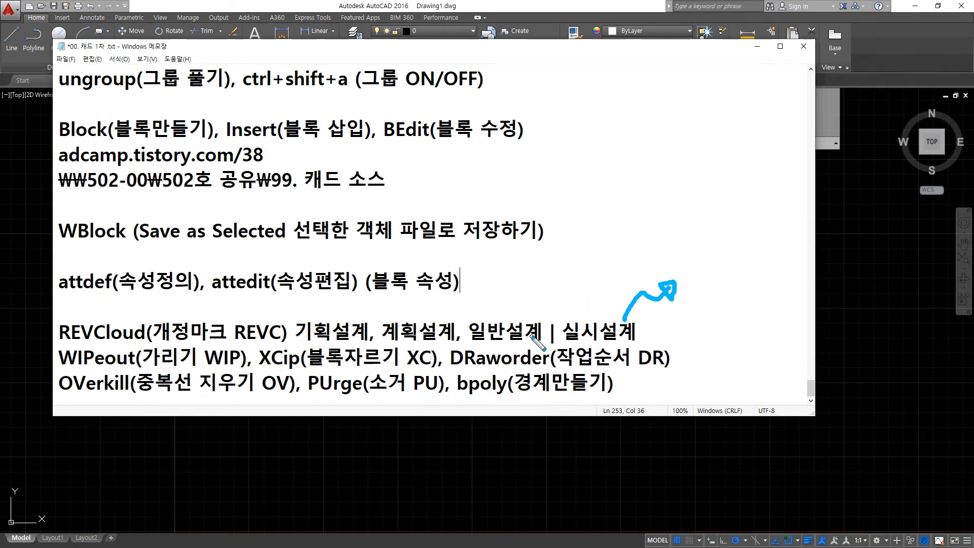
pyautogui.moveTo(555, 315)
pyautogui.mouseDown()
pyautogui.moveTo(555, 285)
pyautogui.moveTo(555, 457)
pyautogui.mouseUp()
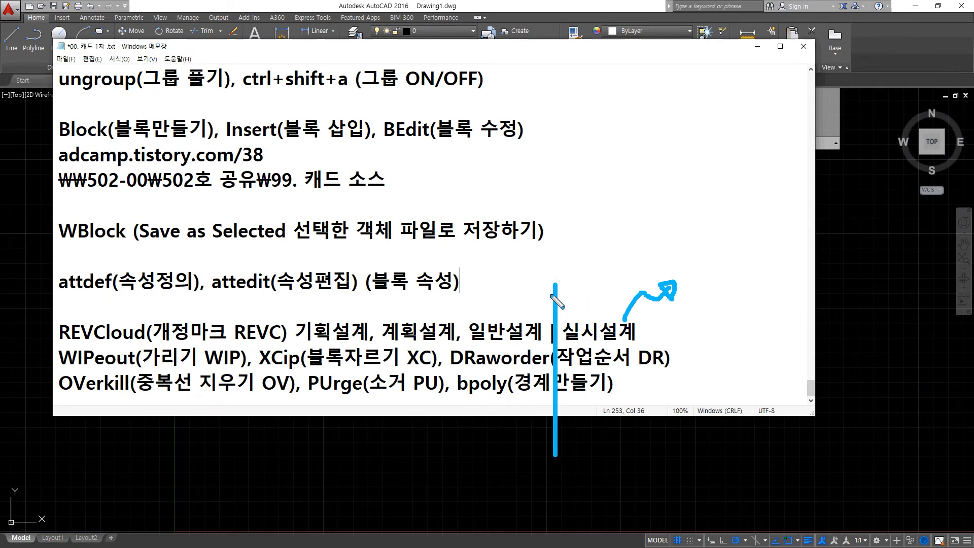
pyautogui.moveTo(477, 286)
pyautogui.mouseDown()
pyautogui.moveTo(548, 286)
pyautogui.moveTo(481, 286)
pyautogui.moveTo(500, 300)
pyautogui.mouseUp()
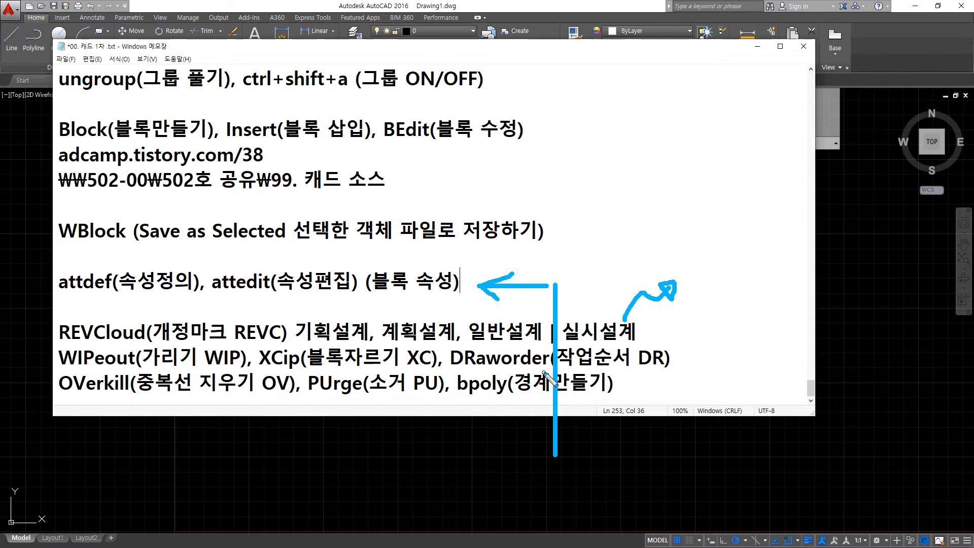
pyautogui.moveTo(550, 381)
pyautogui.mouseDown()
pyautogui.moveTo(472, 381)
pyautogui.moveTo(509, 403)
pyautogui.mouseUp()
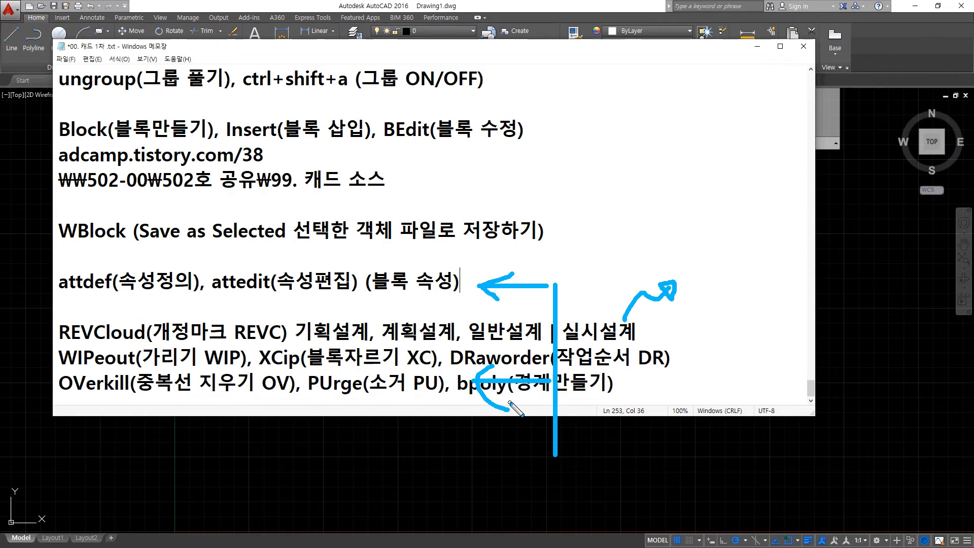
pyautogui.press('Delete')
pyautogui.keyDown('shift'); pyautogui.moveTo(551, 287); pyautogui.dragTo(548, 473); pyautogui.keyUp('shift')
pyautogui.moveTo(556, 300)
pyautogui.keyDown('shift'); pyautogui.mouseDown()
pyautogui.moveTo(639, 300)
pyautogui.moveTo(640, 315)
pyautogui.mouseUp(); pyautogui.keyUp('shift')
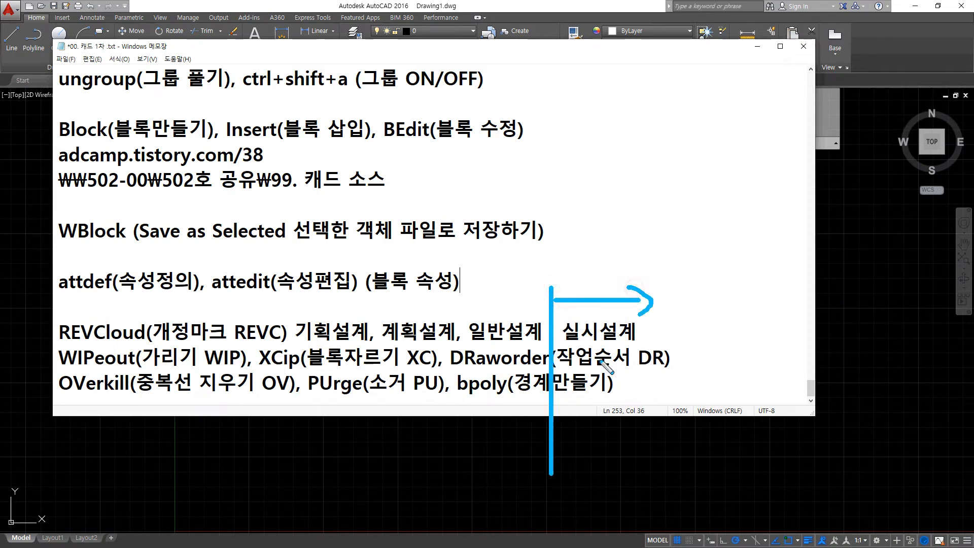
pyautogui.keyDown('shift'); pyautogui.moveTo(552, 384); pyautogui.dragTo(683, 384); pyautogui.keyUp('shift')
pyautogui.moveTo(655, 364); pyautogui.dragTo(676, 392)
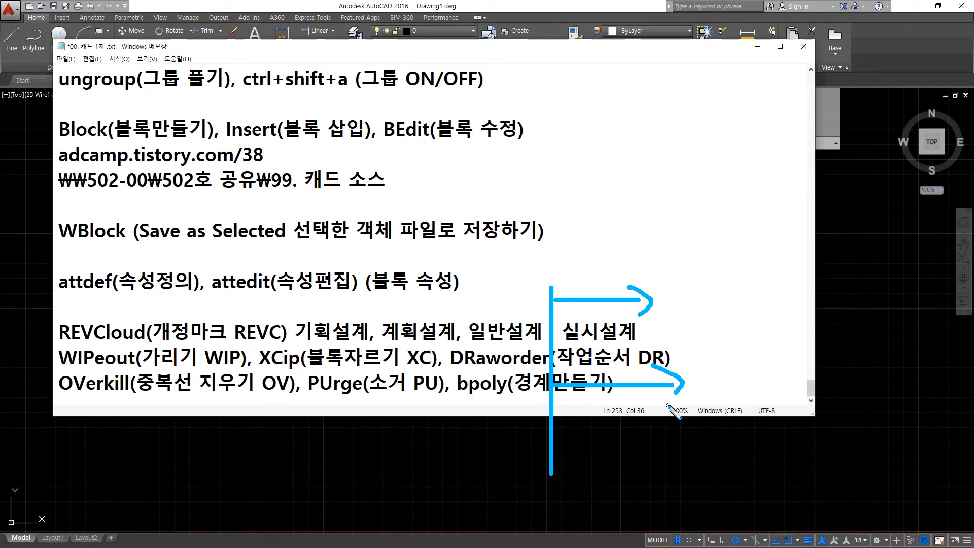
pyautogui.moveTo(644, 350)
pyautogui.mouseDown()
pyautogui.moveTo(558, 348)
pyautogui.moveTo(645, 325)
pyautogui.moveTo(575, 351)
pyautogui.moveTo(616, 311)
pyautogui.moveTo(619, 355)
pyautogui.moveTo(608, 308)
pyautogui.moveTo(653, 342)
pyautogui.mouseUp()
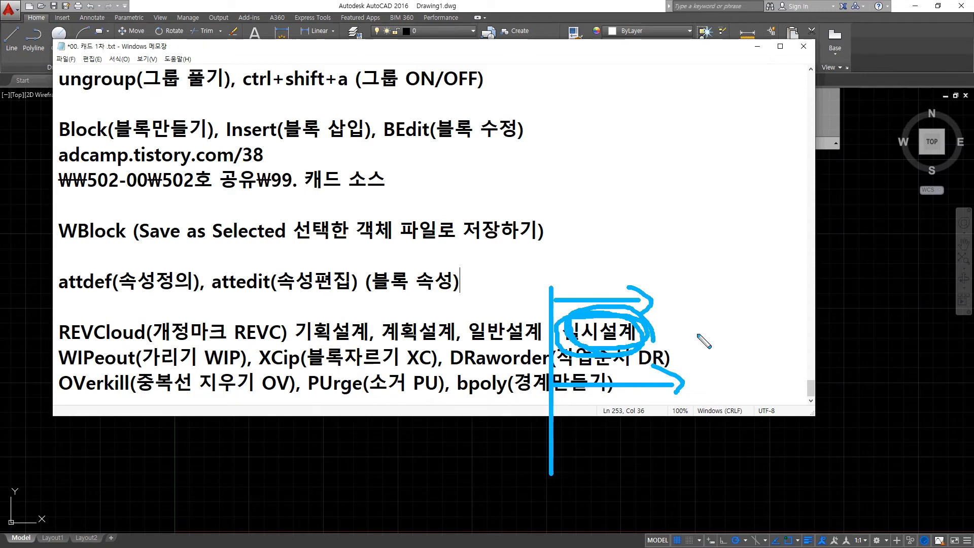
pyautogui.moveTo(647, 350)
pyautogui.mouseDown()
pyautogui.moveTo(545, 315)
pyautogui.moveTo(630, 345)
pyautogui.mouseUp()
pyautogui.moveTo(611, 298)
pyautogui.mouseDown()
pyautogui.moveTo(626, 169)
pyautogui.moveTo(677, 178)
pyautogui.mouseUp()
pyautogui.moveTo(664, 117)
pyautogui.mouseDown()
pyautogui.moveTo(649, 136)
pyautogui.moveTo(675, 125)
pyautogui.mouseUp()
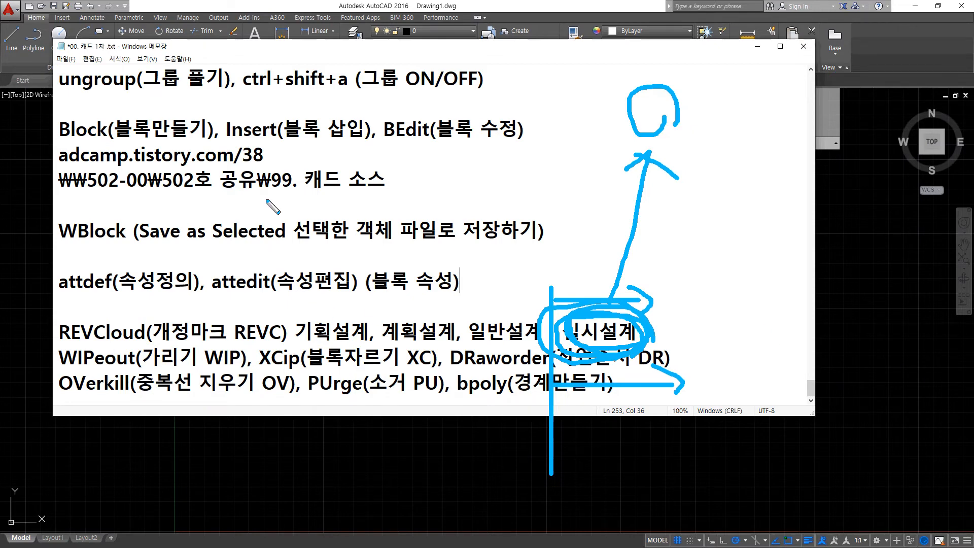
pyautogui.press('e')
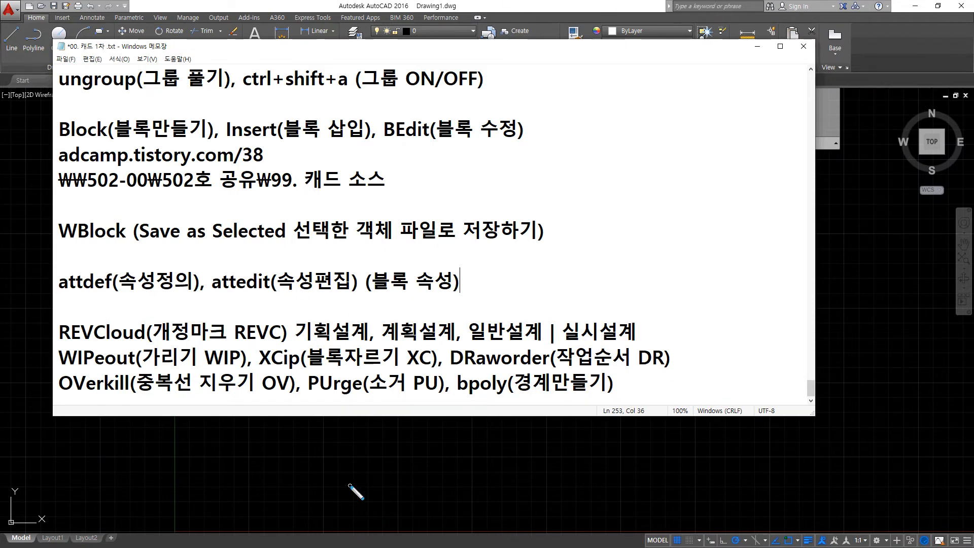
# Step: Switch back to AutoCAD and set the arc style to Normal in the REVCLOUD command
pyautogui.click(321, 460)
pyautogui.write('r')
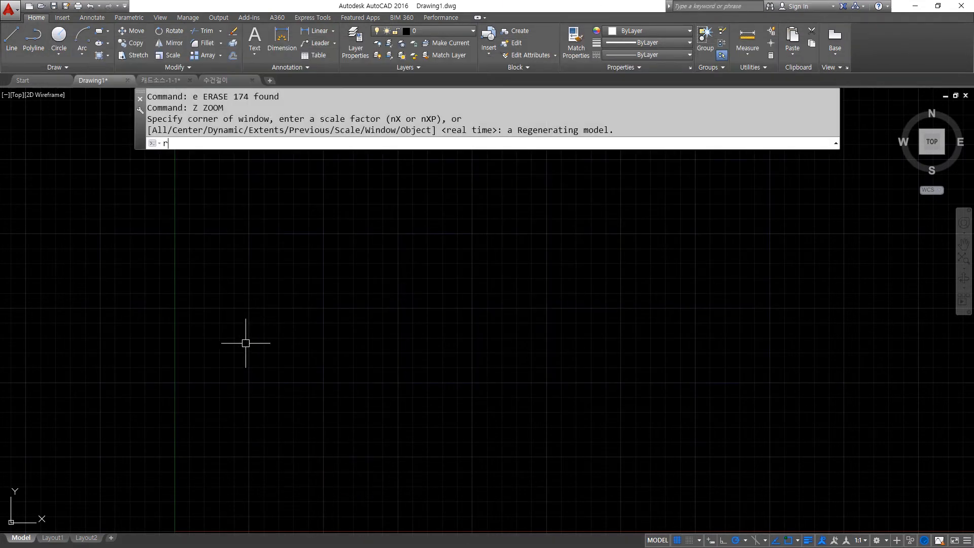
pyautogui.write('evc')
pyautogui.press('Return')
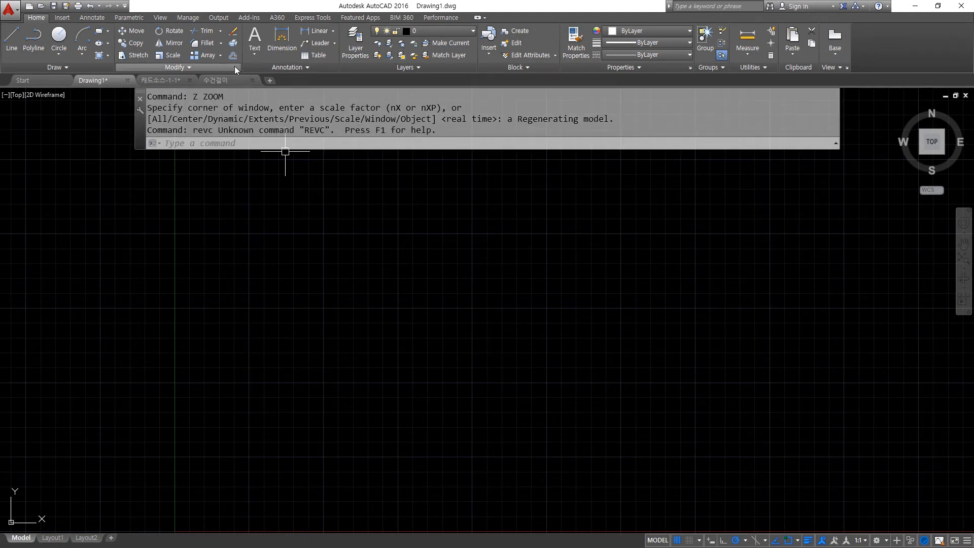
pyautogui.write('revcloud')
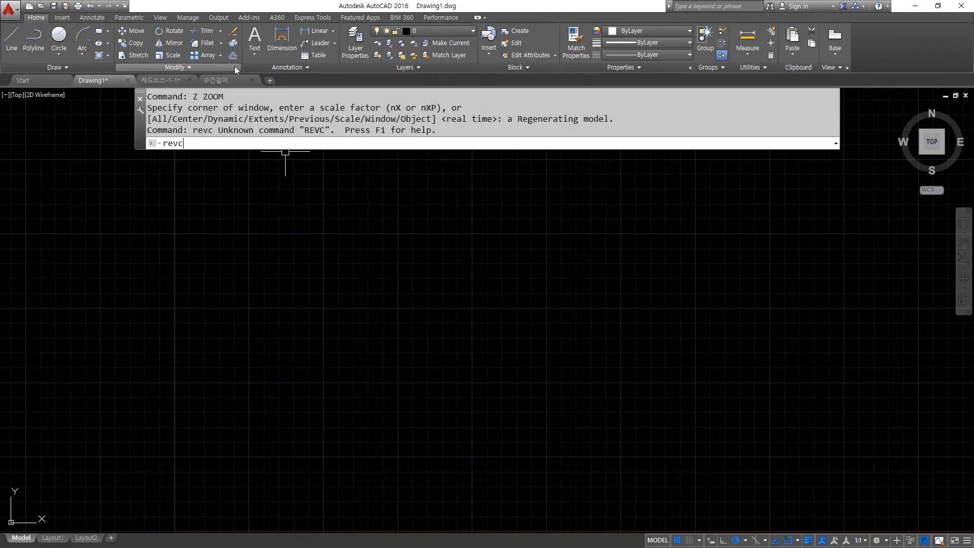
pyautogui.press('Return')
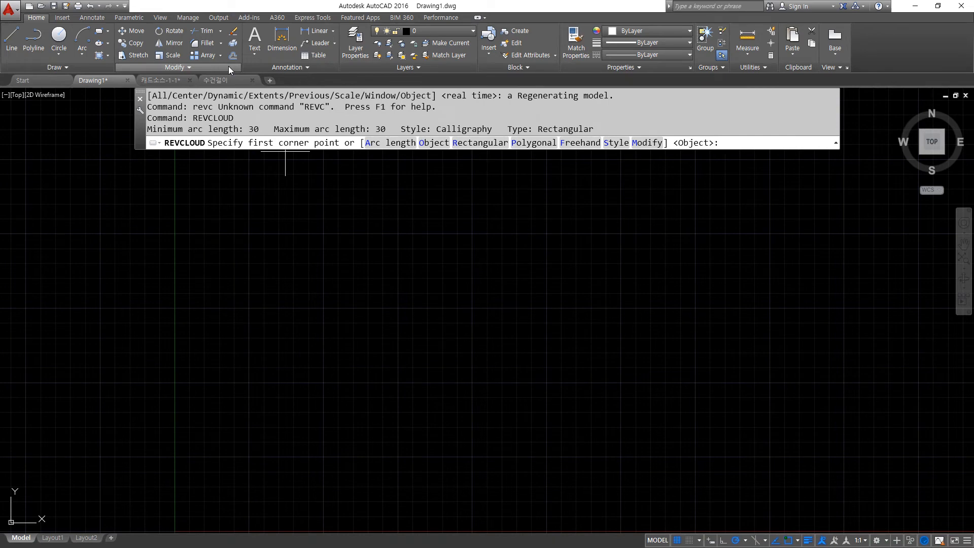
pyautogui.press('super+plus')
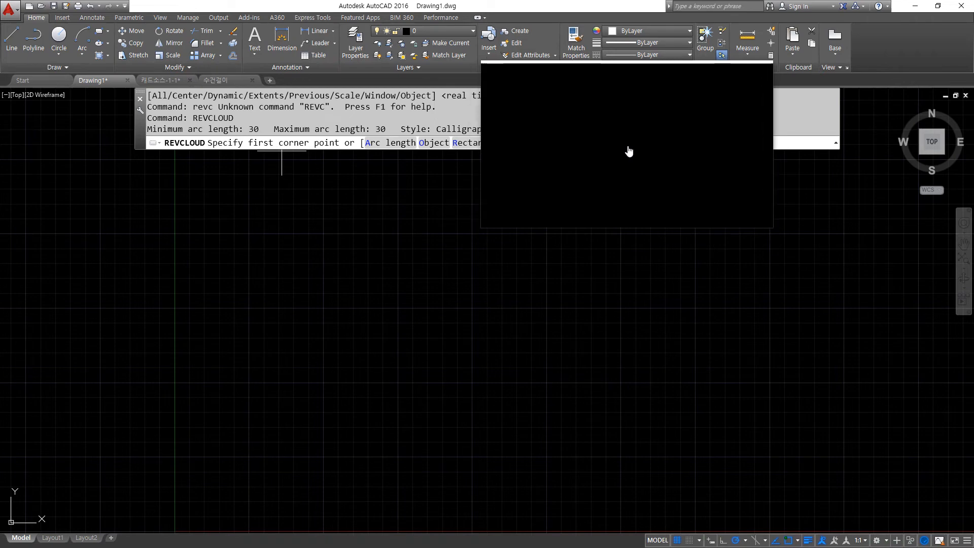
pyautogui.write('S')
pyautogui.press('Return')
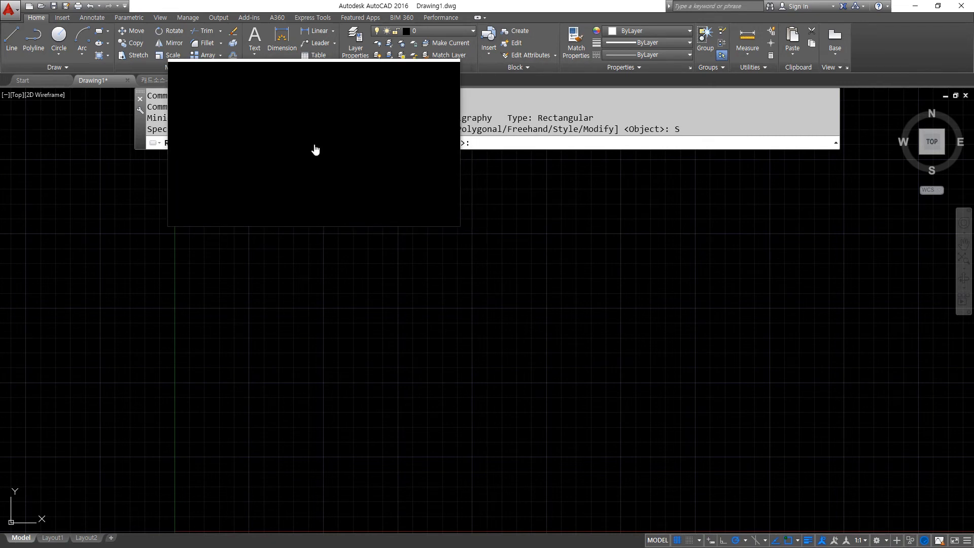
pyautogui.write('N')
pyautogui.press('Return')
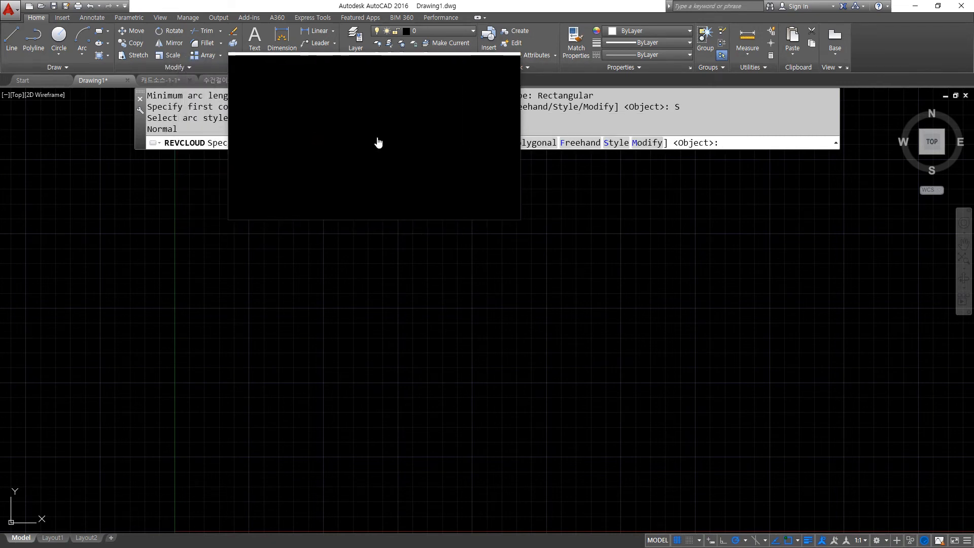
# Step: Set both the minimum and maximum arc length of the revision cloud to 50
pyautogui.write('A')
pyautogui.press('Return')
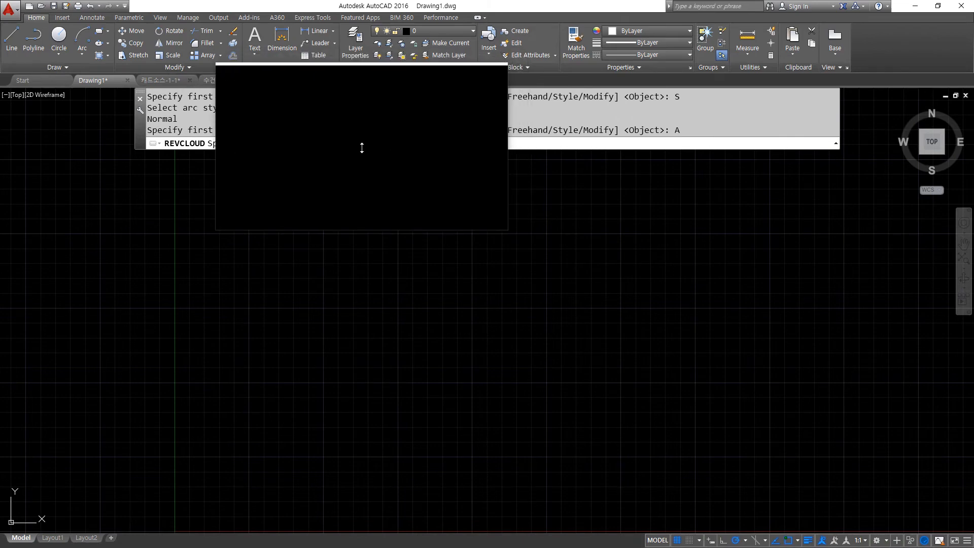
pyautogui.press('Return')
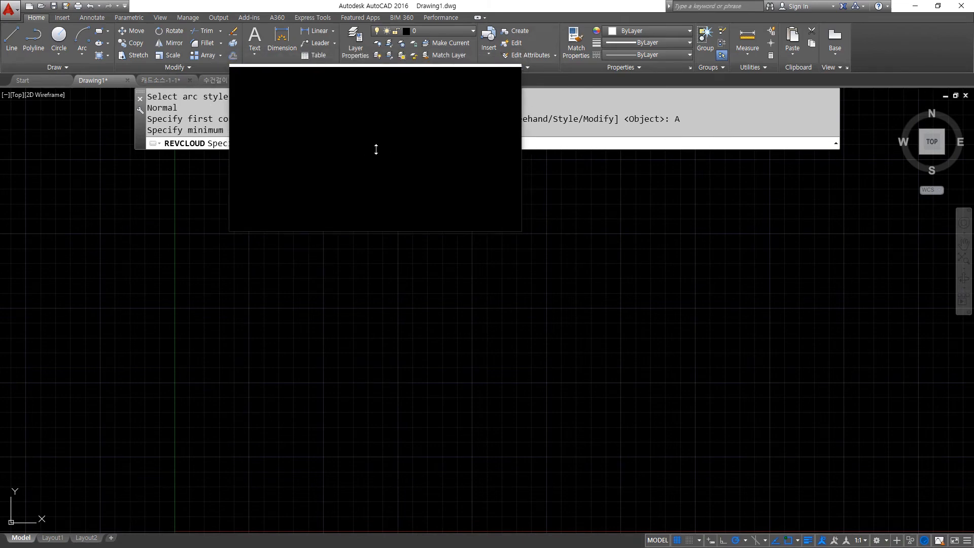
pyautogui.press('Return')
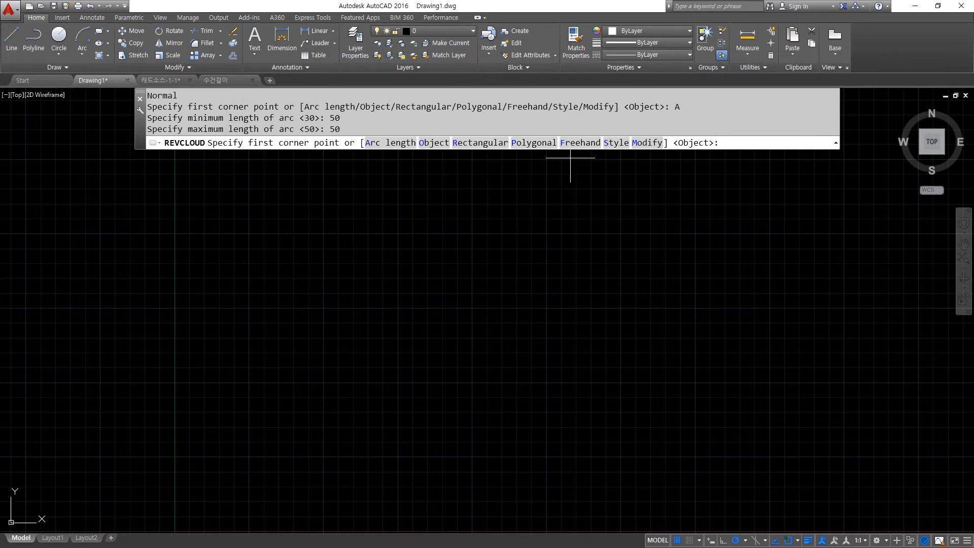
# Step: Draw a closed freehand revision cloud in the Normal arc style near the middle of the empty drawing area
pyautogui.click(587, 143)
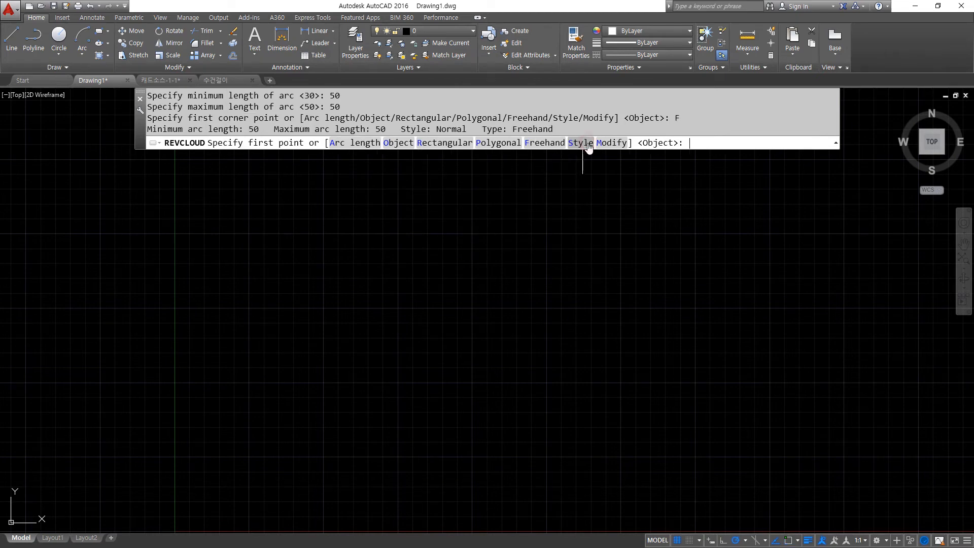
pyautogui.click(544, 297)
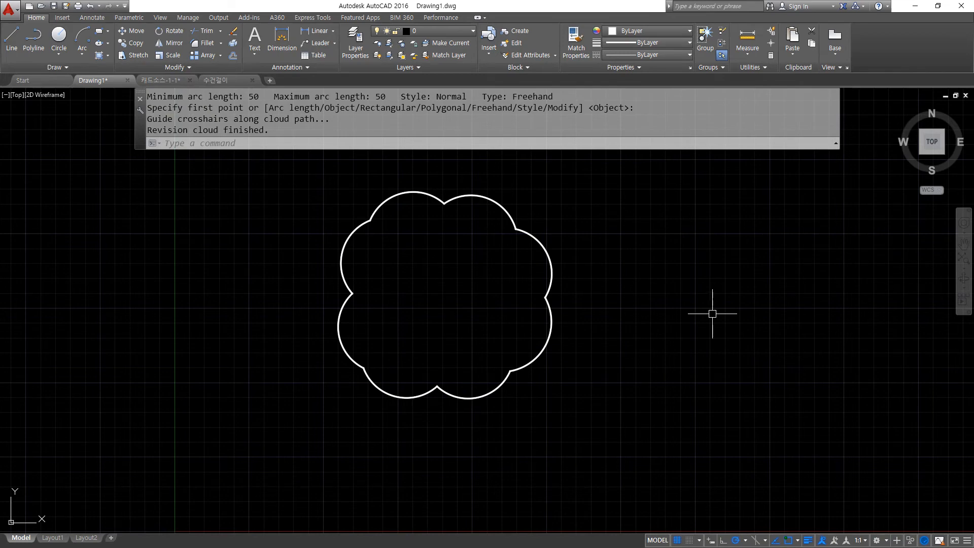
pyautogui.press('Return')
pyautogui.press('Return')
pyautogui.press('Escape')
# Step: Erase the freehand revision cloud just drawn
pyautogui.click(587, 224)
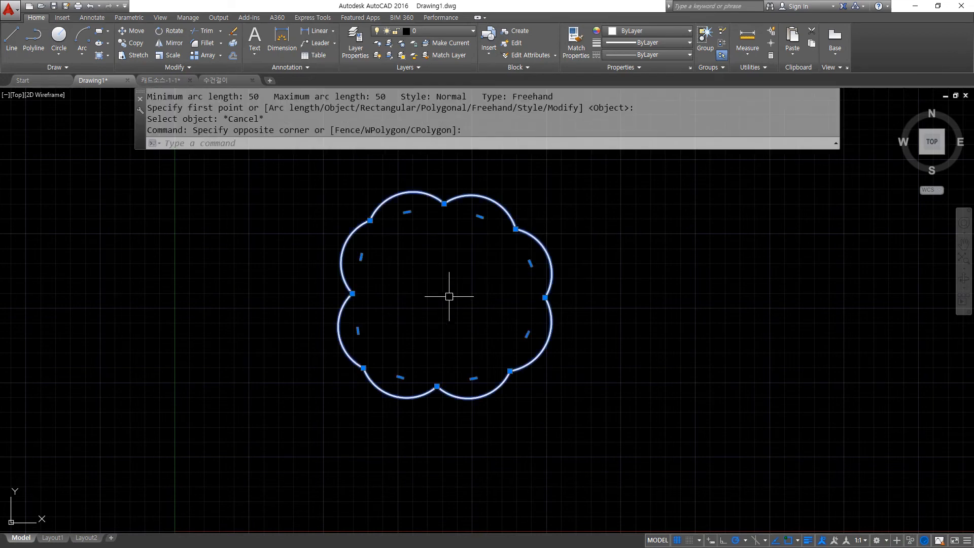
pyautogui.click(456, 300)
pyautogui.write('e')
pyautogui.press('Return')
# Step: Set the REVCLOUD arc style to Calligraphy and draw a closed freehand revision cloud in the empty area
pyautogui.write('revc')
pyautogui.press('Return')
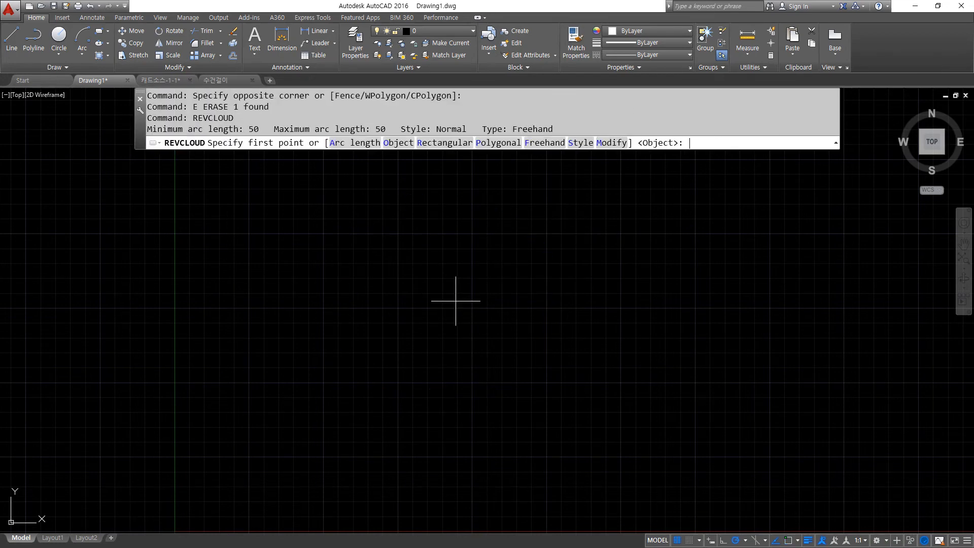
pyautogui.click(577, 144)
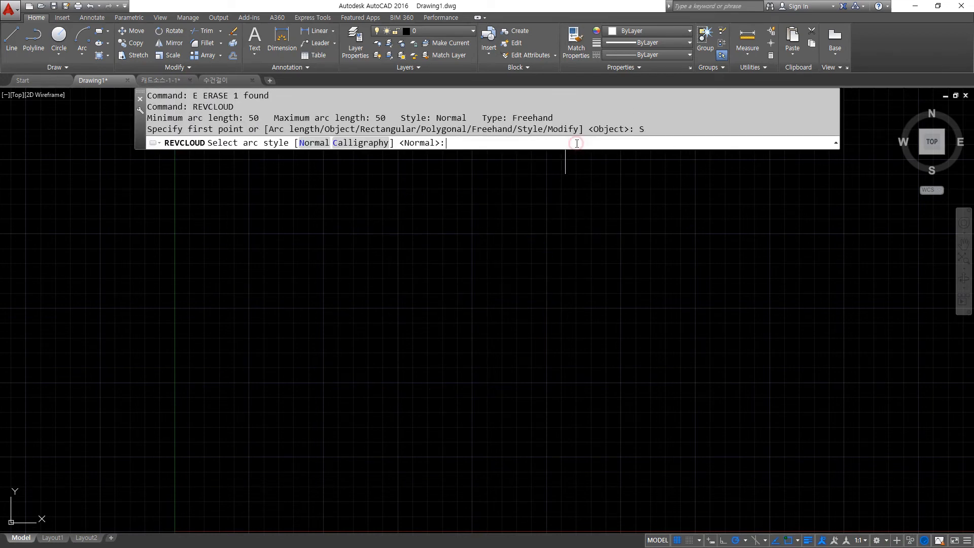
pyautogui.click(368, 145)
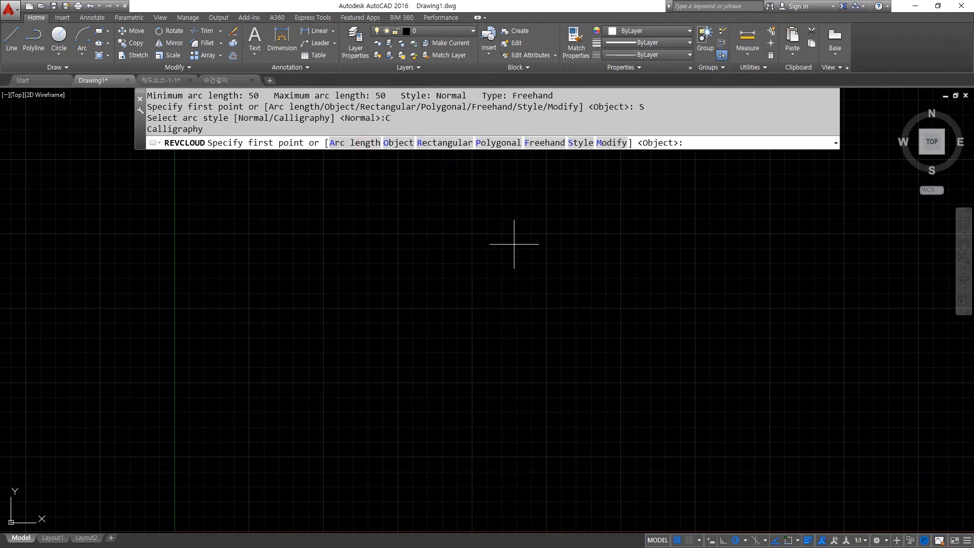
pyautogui.click(579, 284)
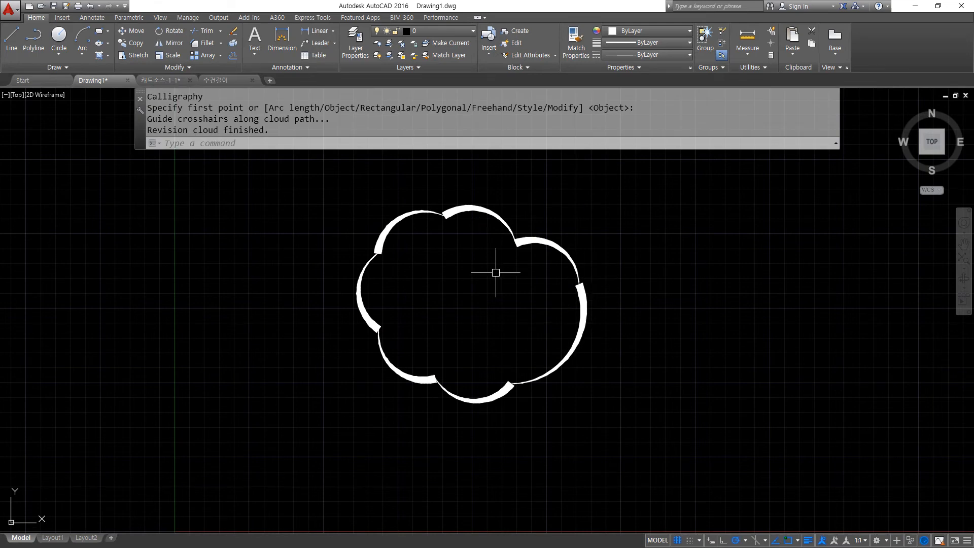
# Step: Set the arc style back to Normal and trace a second freehand revision cloud to the right of the calligraphy one
pyautogui.press('Return')
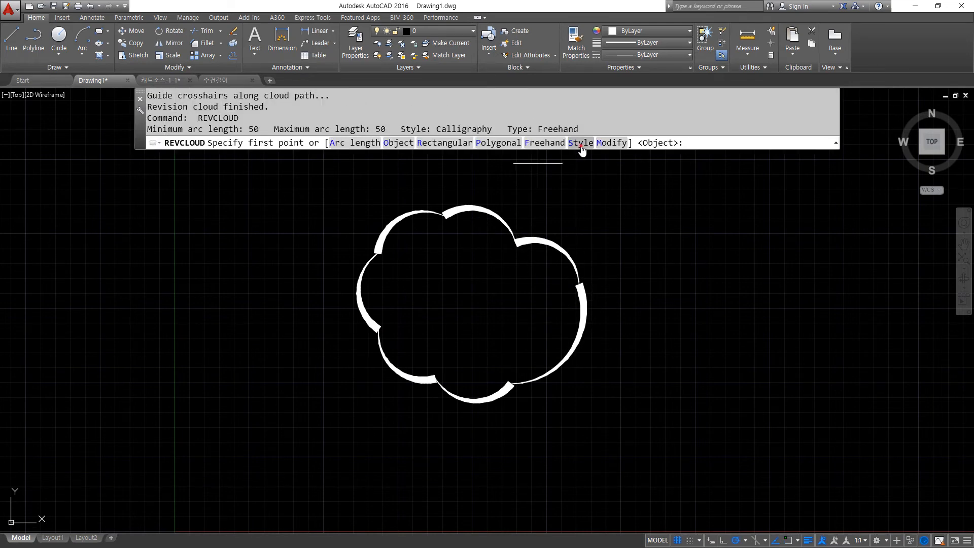
pyautogui.click(580, 144)
pyautogui.click(332, 143)
pyautogui.moveTo(707, 299); pyautogui.dragTo(550, 279, button='middle')
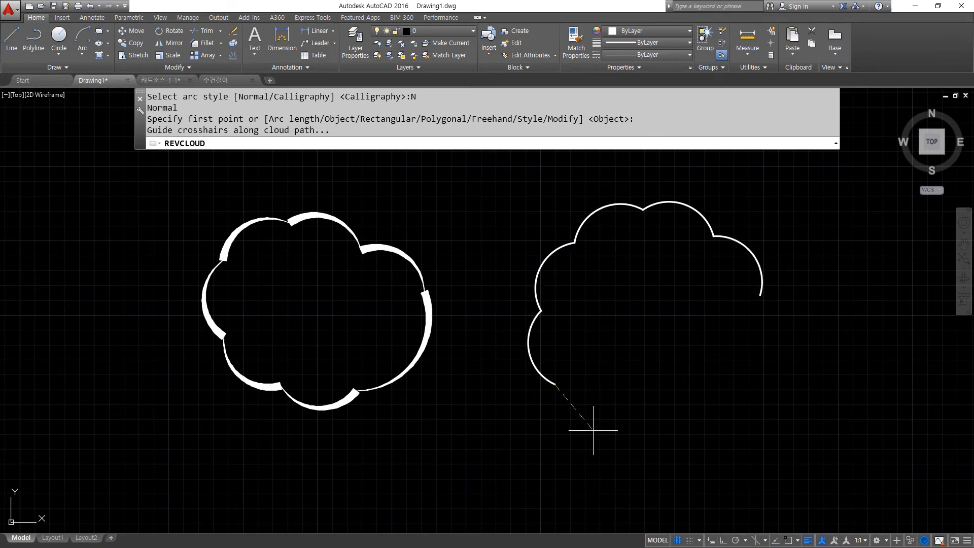
# Step: Erase the inward-curving cloud beside the calligraphy cloud
pyautogui.click(659, 238)
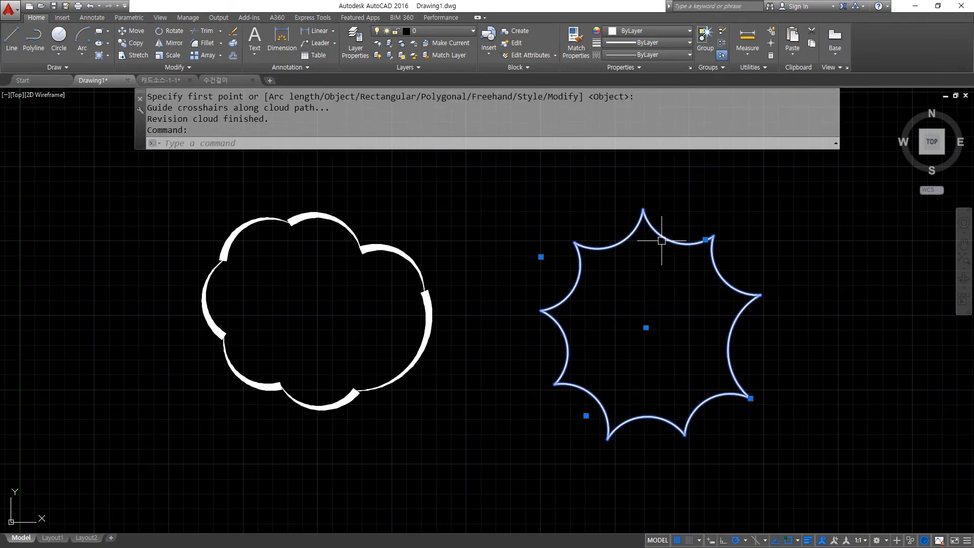
pyautogui.write('e')
pyautogui.press('Return')
# Step: Draw a new closed freehand revision cloud in Normal style to the right of the calligraphy cloud
pyautogui.write('revc')
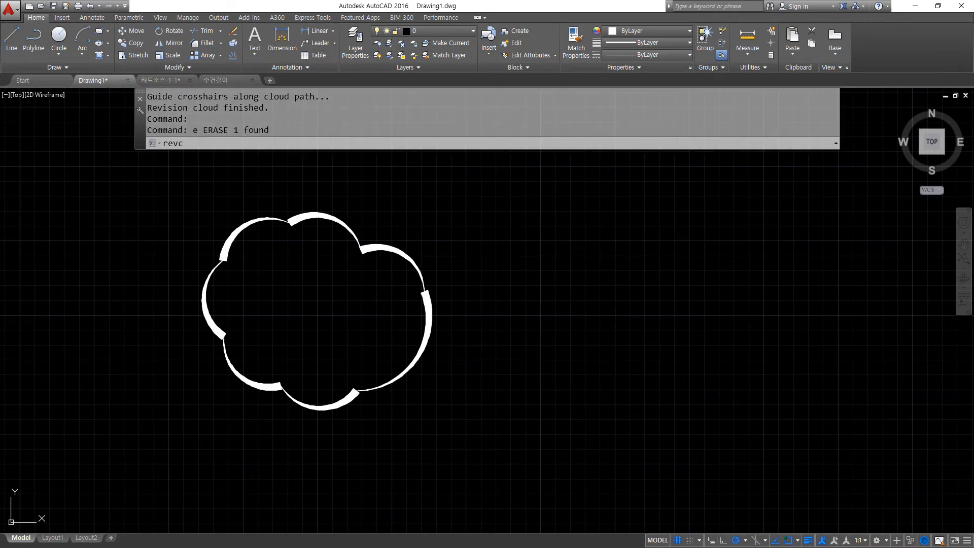
pyautogui.press('Return')
pyautogui.write('revcloud')
pyautogui.press('Return')
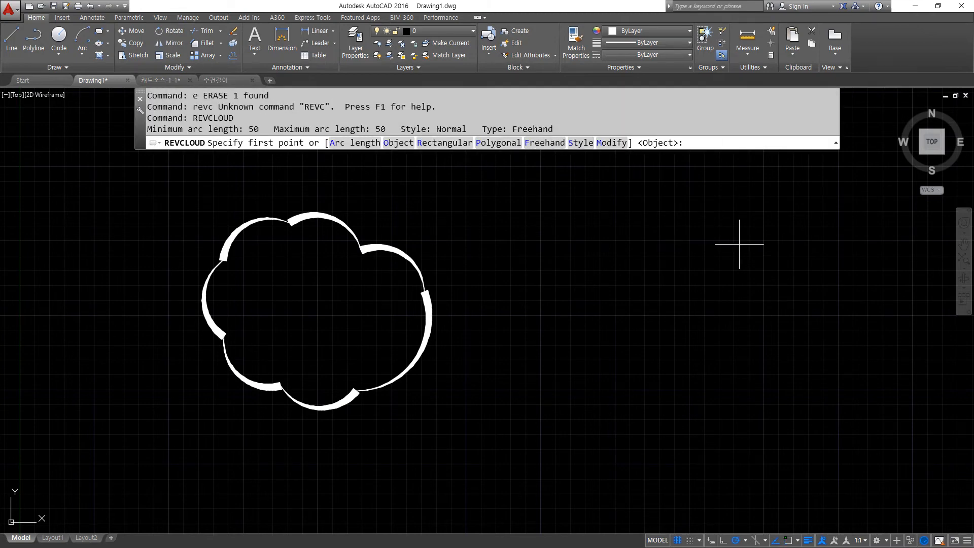
pyautogui.click(753, 272)
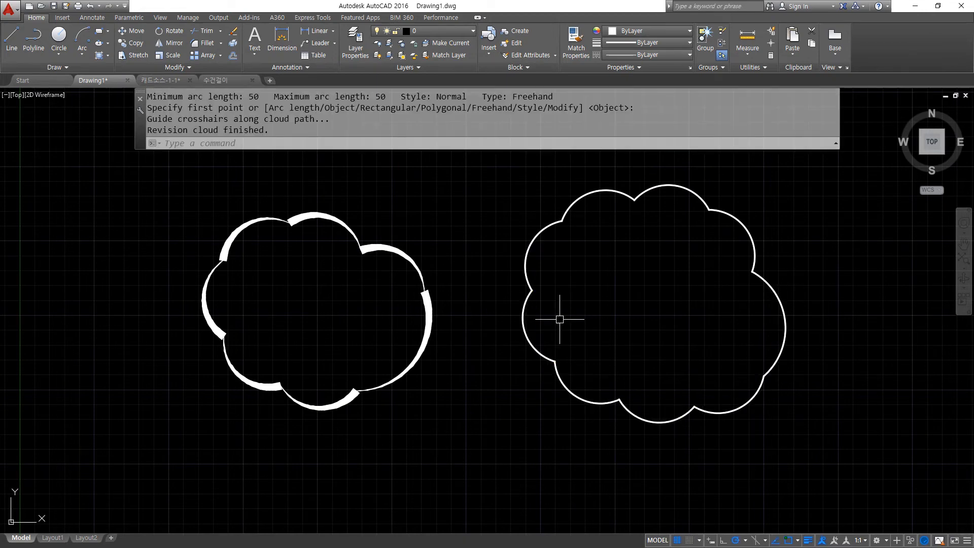
pyautogui.moveTo(537, 172); pyautogui.dragTo(606, 260)
pyautogui.moveTo(613, 248)
pyautogui.mouseDown()
pyautogui.moveTo(607, 271)
pyautogui.moveTo(587, 271)
pyautogui.mouseUp()
pyautogui.moveTo(353, 175); pyautogui.dragTo(284, 235)
pyautogui.moveTo(278, 222)
pyautogui.mouseDown()
pyautogui.moveTo(274, 256)
pyautogui.moveTo(294, 269)
pyautogui.mouseUp()
pyautogui.press('Escape')
pyautogui.write('rev')
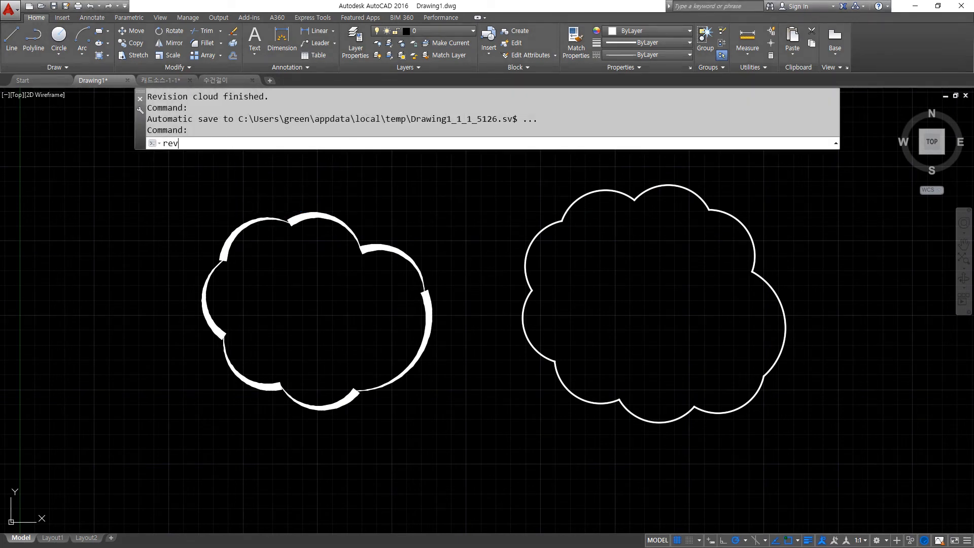
pyautogui.press('Return')
pyautogui.scroll(-5, 512, 288)
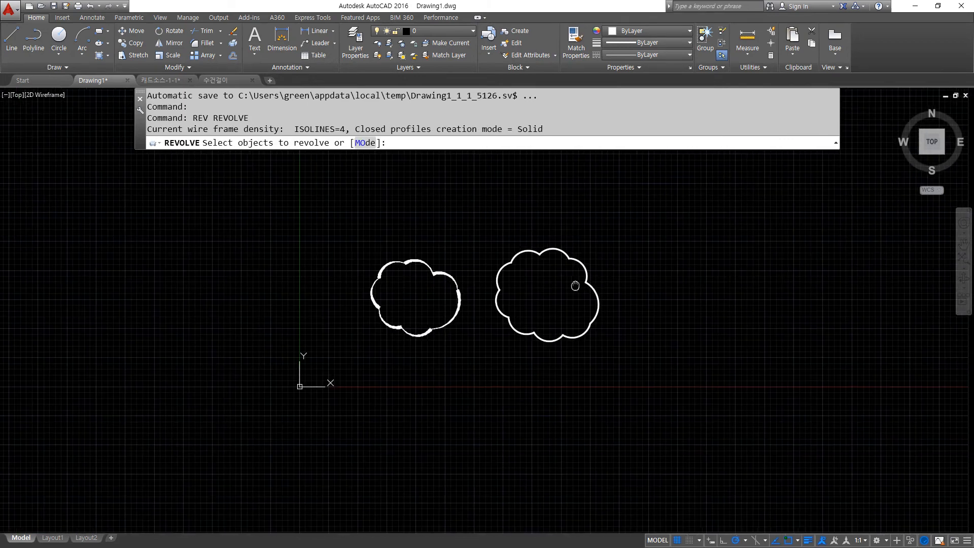
pyautogui.moveTo(575, 284); pyautogui.dragTo(501, 290, button='middle')
pyautogui.press('Escape')
pyautogui.press('Escape')
# Step: Draw a Polygonal revision cloud from seven picked points to the right of the two freehand clouds
pyautogui.write('revc')
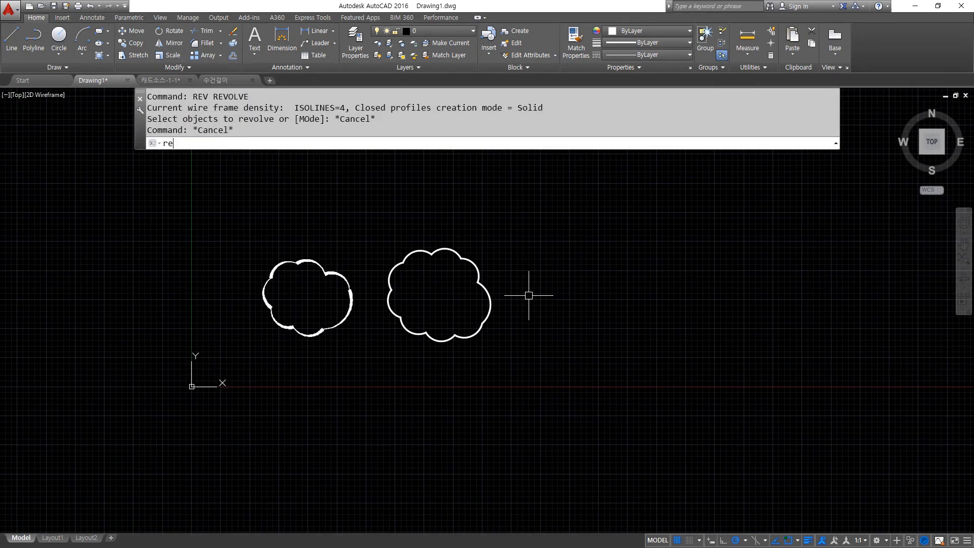
pyautogui.press('Return')
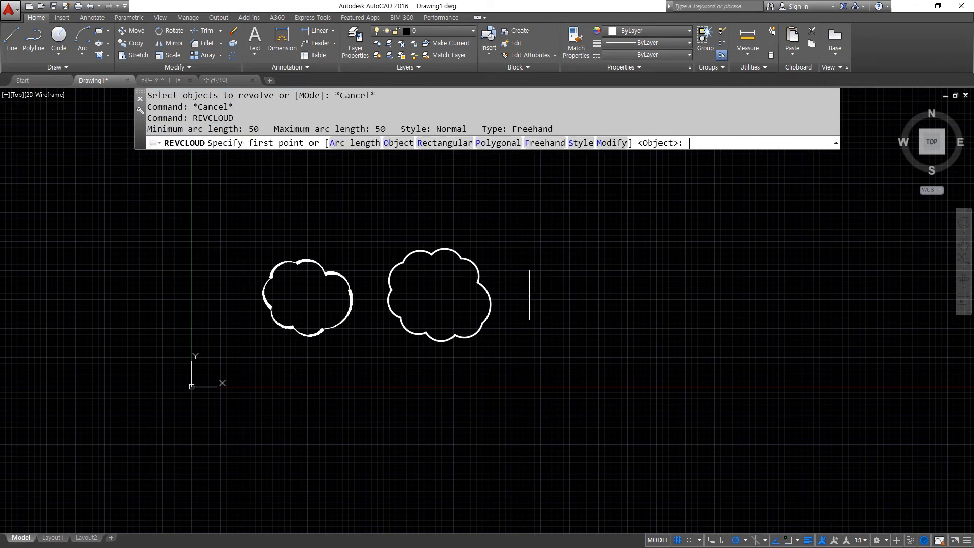
pyautogui.click(501, 143)
pyautogui.scroll(4, 561, 254)
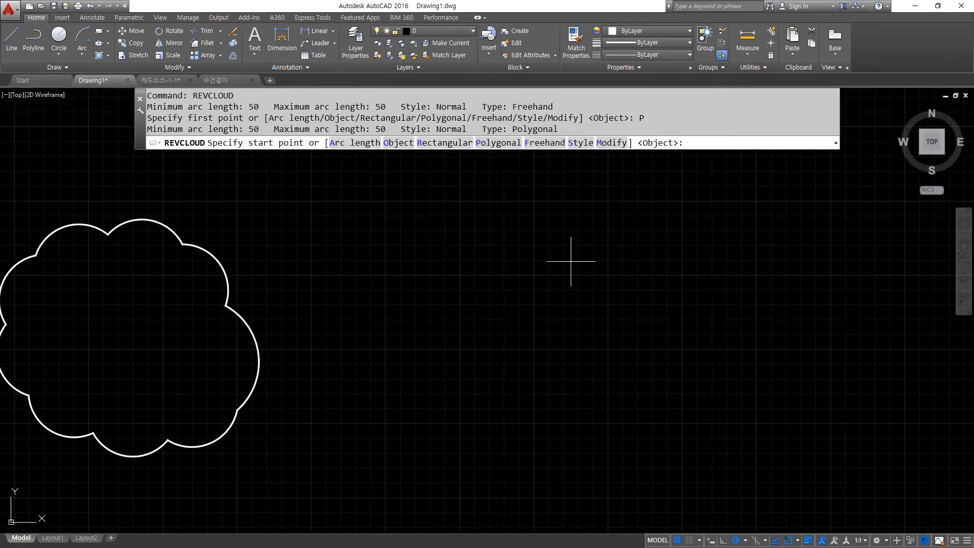
pyautogui.click(592, 261)
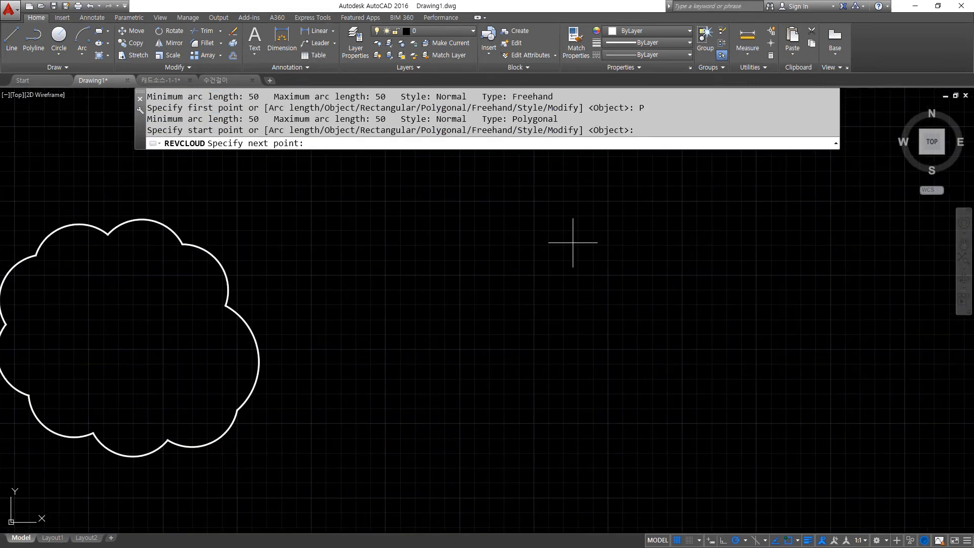
pyautogui.click(427, 197)
pyautogui.click(327, 274)
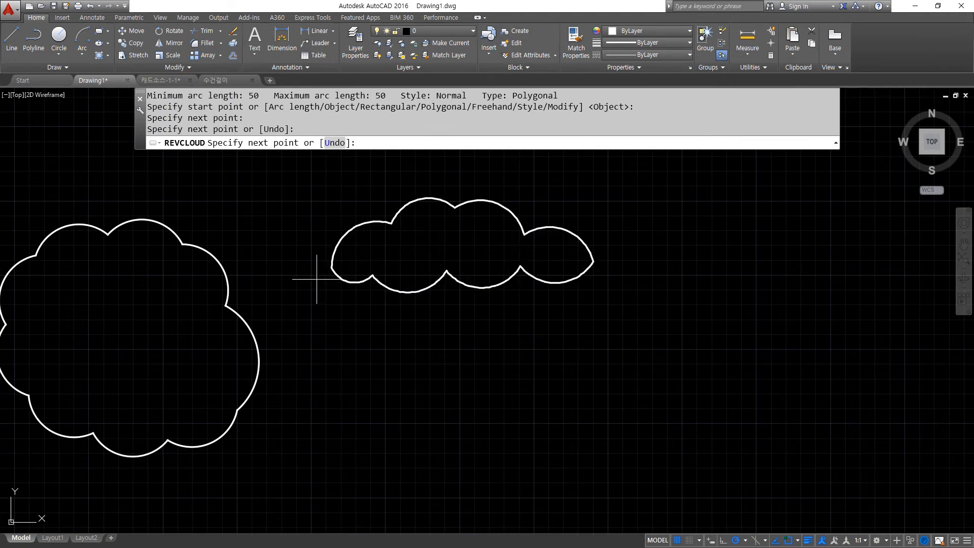
pyautogui.click(357, 451)
pyautogui.click(457, 472)
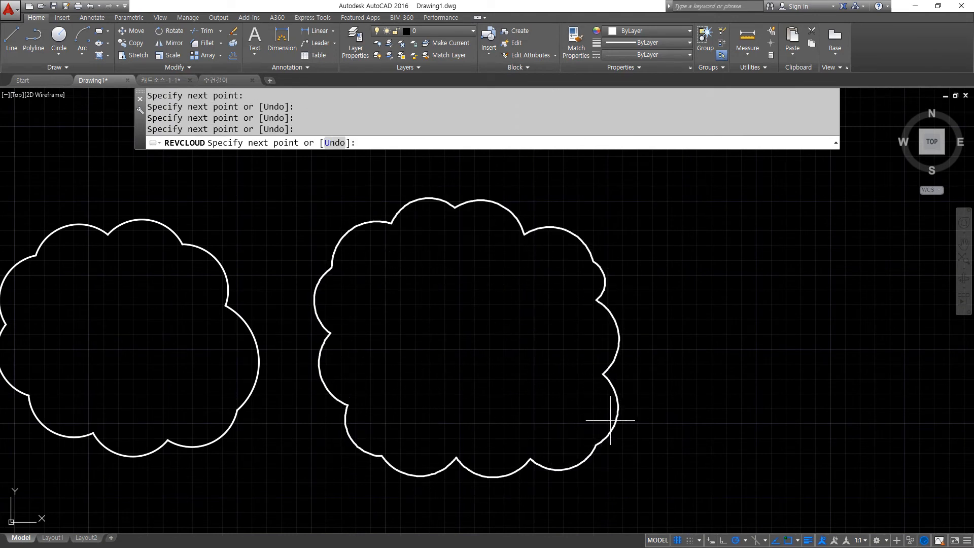
pyautogui.click(644, 380)
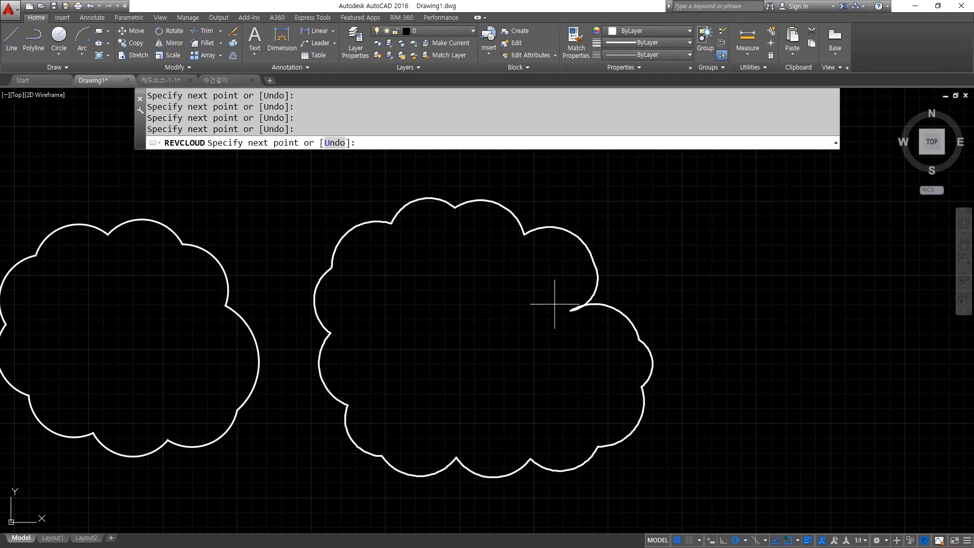
pyautogui.click(554, 304)
pyautogui.press('space')
# Step: Draw a Rectangular revision cloud from two opposite corners to the right of the polygonal cloud
pyautogui.moveTo(623, 372); pyautogui.dragTo(456, 366, button='middle')
pyautogui.press('space')
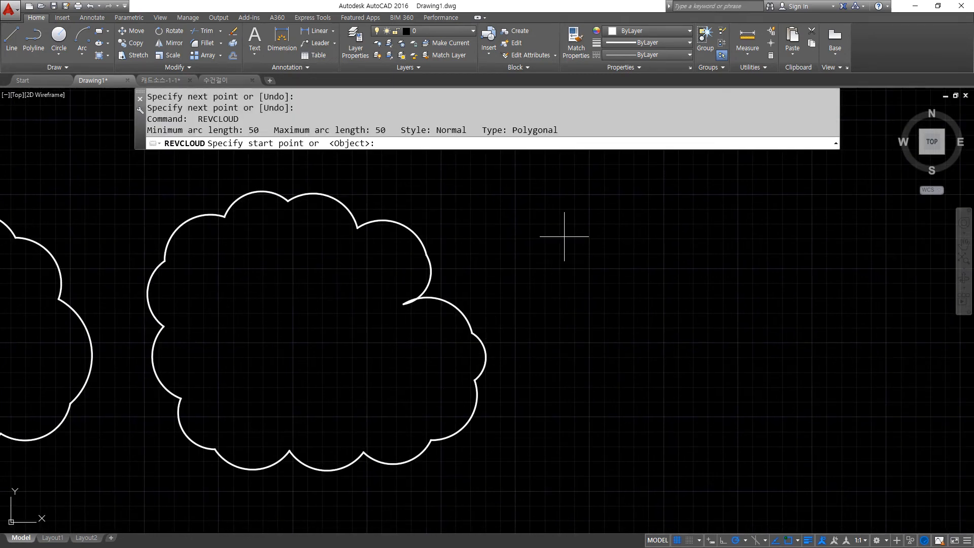
pyautogui.click(480, 143)
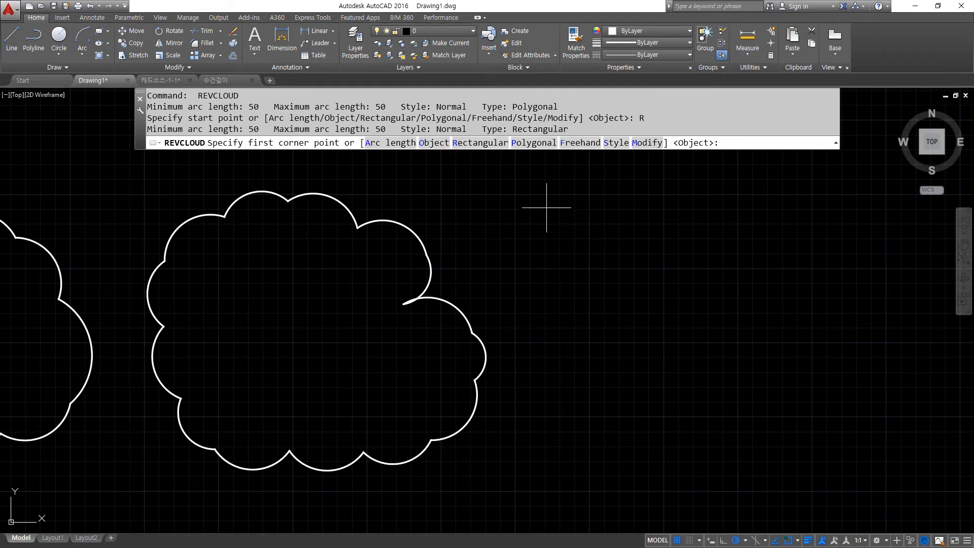
pyautogui.click(540, 201)
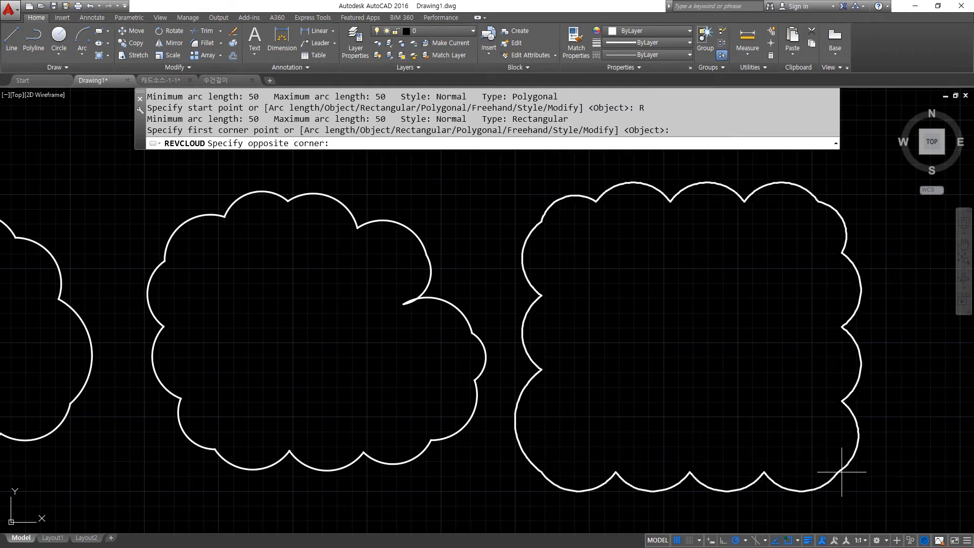
pyautogui.click(860, 465)
# Step: Draw a plain rectangle from two opposite corners to the right of the rectangular revision cloud
pyautogui.scroll(-1, 683, 387)
pyautogui.moveTo(709, 384); pyautogui.dragTo(409, 372, button='middle')
pyautogui.moveTo(633, 371); pyautogui.dragTo(518, 370, button='middle')
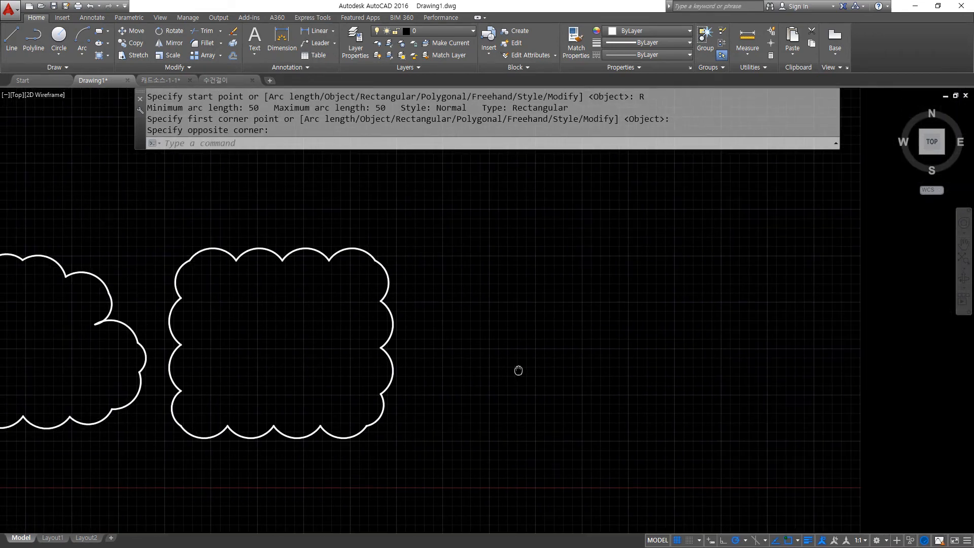
pyautogui.write('rec')
pyautogui.press('Return')
pyautogui.click(445, 278)
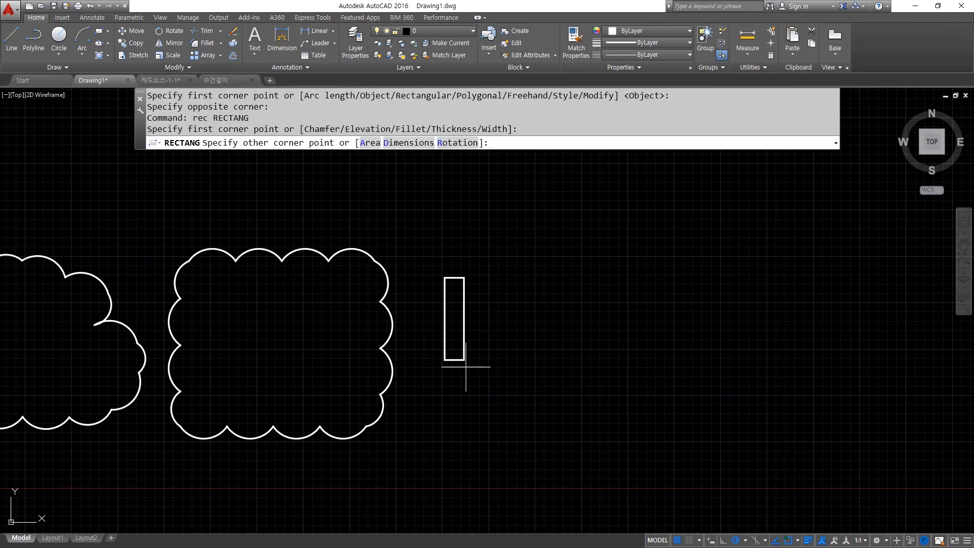
pyautogui.click(654, 428)
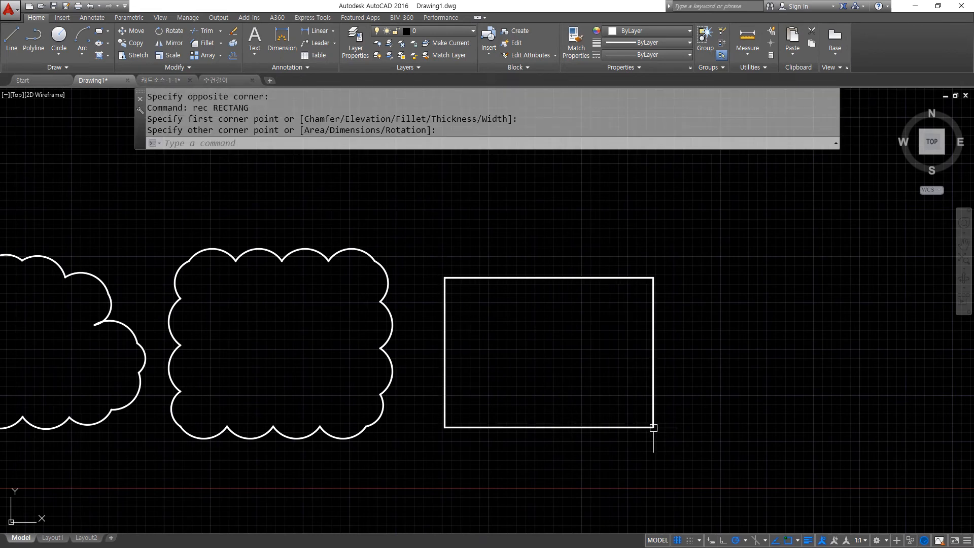
# Step: Draw a 6-sided polygon to the right of the rectangle using the Edge option, with its lower edge slightly tilted
pyautogui.write('pol')
pyautogui.press('Return')
pyautogui.write('6')
pyautogui.press('Return')
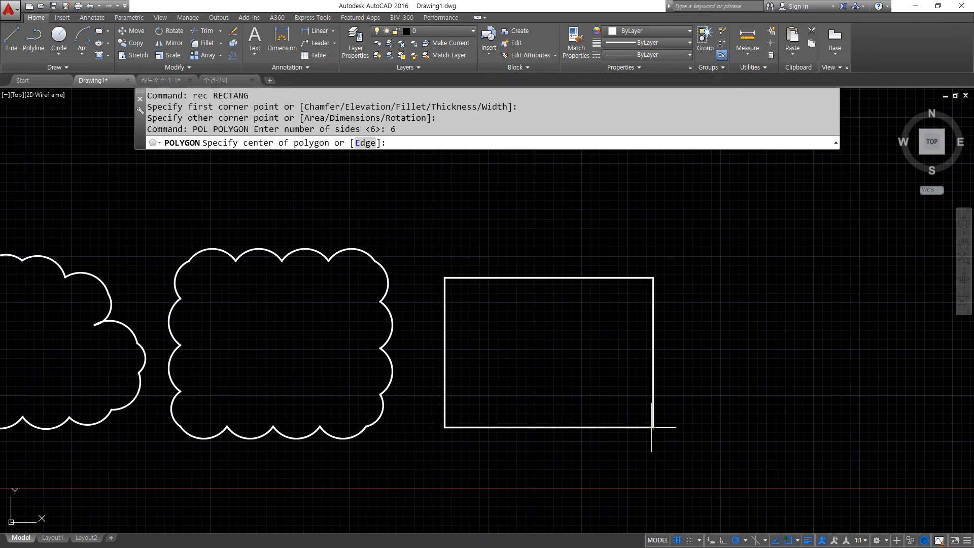
pyautogui.write('e')
pyautogui.press('Return')
pyautogui.click(785, 427)
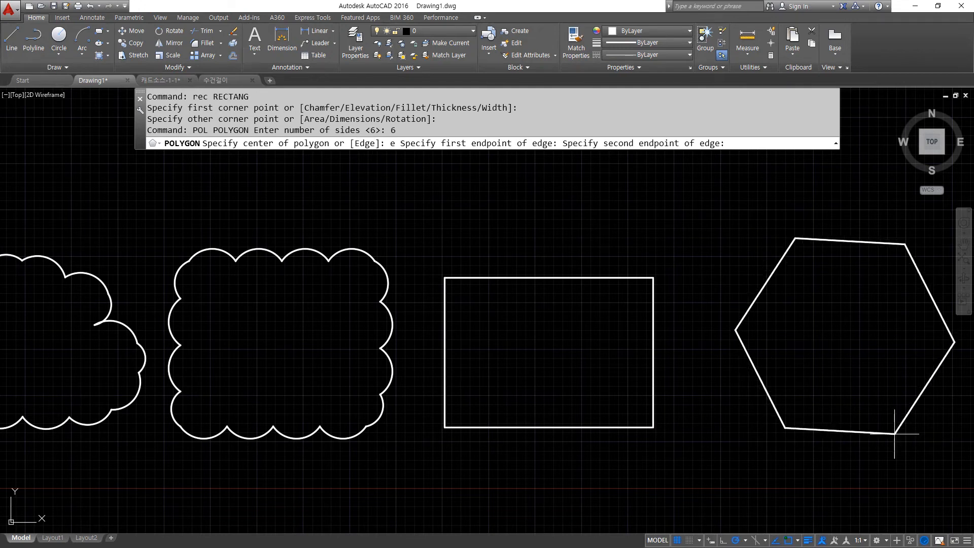
pyautogui.click(895, 435)
# Step: Draw a circle slightly smaller than the hexagon in the empty area to its right
pyautogui.moveTo(895, 436); pyautogui.dragTo(844, 381, button='middle')
pyautogui.write('c')
pyautogui.press('Return')
pyautogui.click(859, 362)
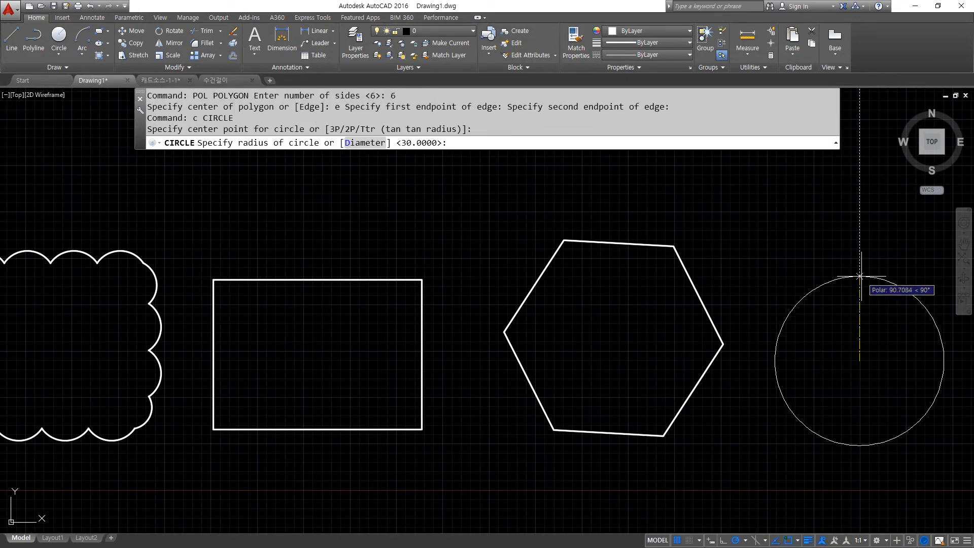
pyautogui.click(862, 271)
# Step: Convert the plain rectangle into a revision cloud with the Object option, without reversing the arc direction
pyautogui.moveTo(638, 347); pyautogui.dragTo(556, 351, button='middle')
pyautogui.write('rev')
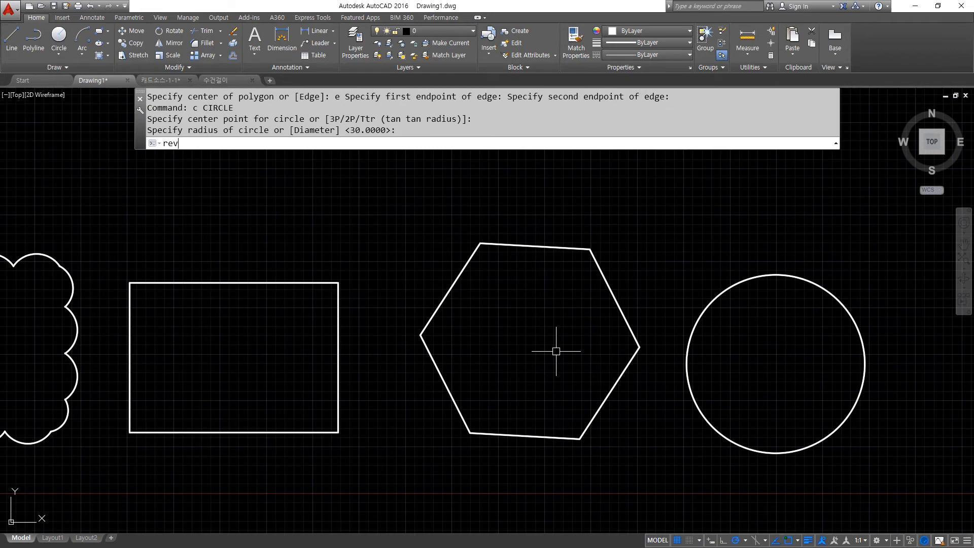
pyautogui.write('c')
pyautogui.press('Return')
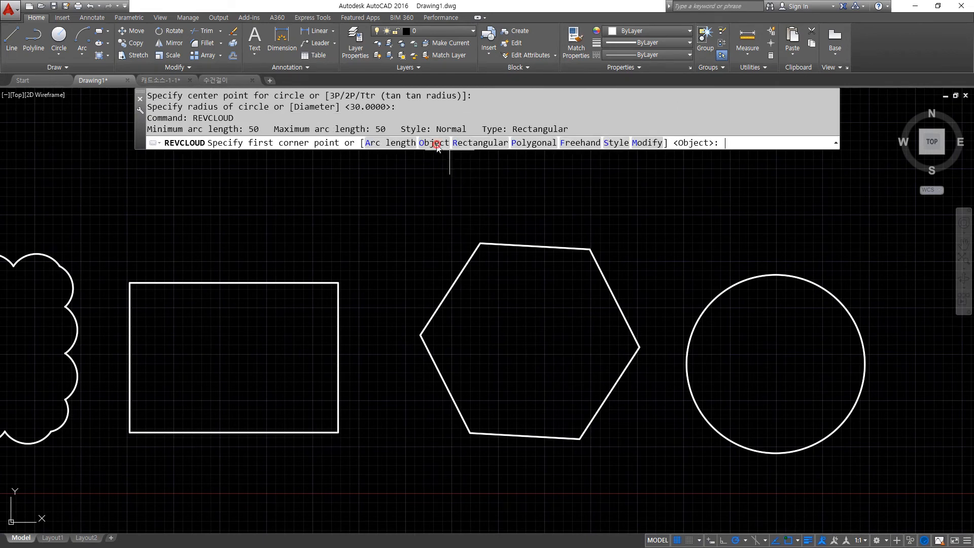
pyautogui.write('o')
pyautogui.press('Return')
pyautogui.click(309, 283)
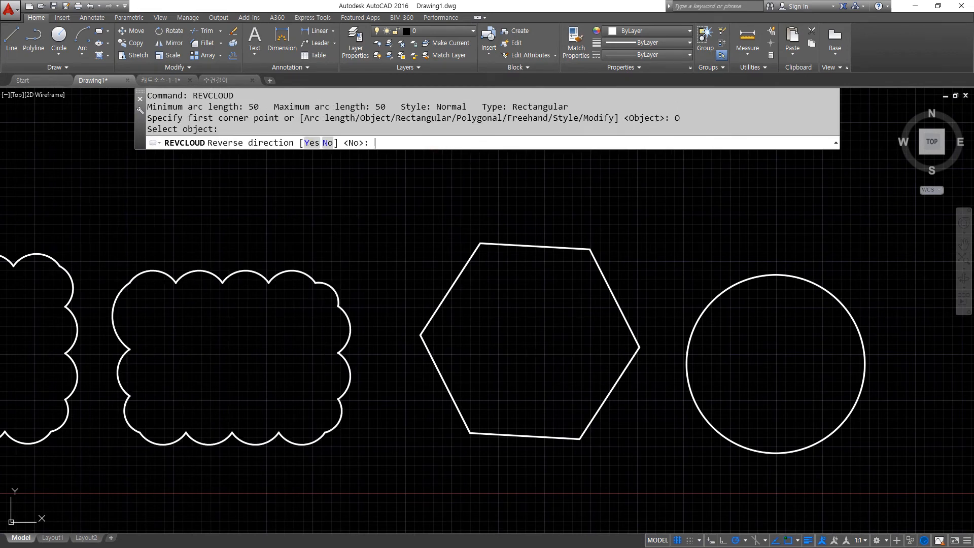
pyautogui.press('Return')
# Step: Convert the hexagon into a revision cloud with the Object option, without reversing the arc direction
pyautogui.press('Return')
pyautogui.write('o')
pyautogui.press('Return')
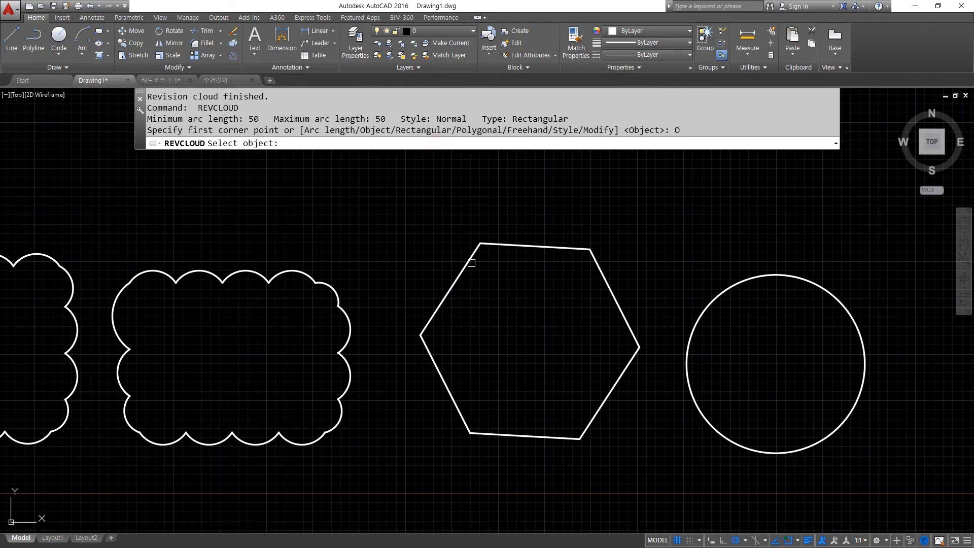
pyautogui.click(470, 264)
pyautogui.press('Return')
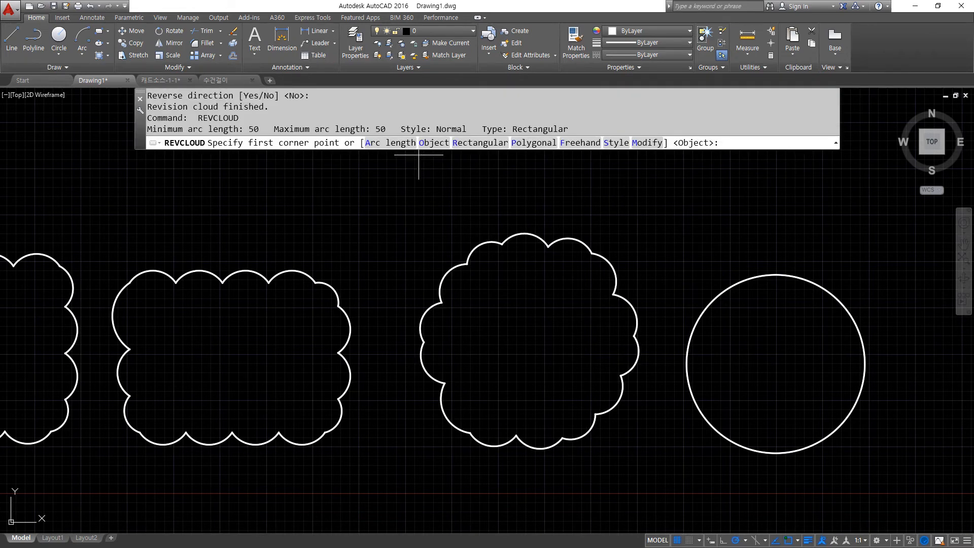
# Step: Convert the circle into a revision cloud with the Object option, keeping the default arc direction
pyautogui.click(436, 143)
pyautogui.click(705, 308)
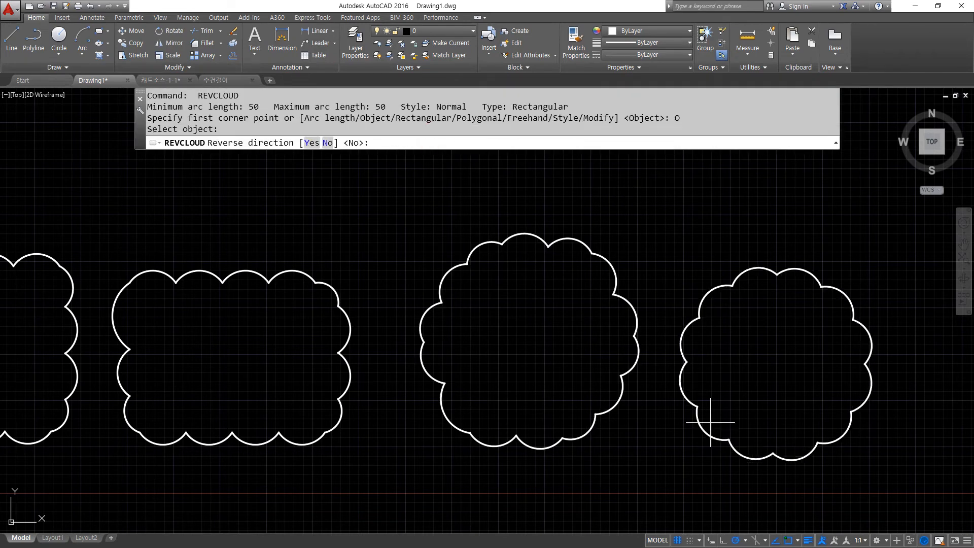
pyautogui.press('Return')
# Step: Point out the converted clouds with a temporary double-headed arrow and review the whole row of revision clouds
pyautogui.moveTo(273, 234)
pyautogui.mouseDown()
pyautogui.moveTo(304, 259)
pyautogui.moveTo(696, 207)
pyautogui.moveTo(755, 254)
pyautogui.mouseUp()
pyautogui.moveTo(755, 221); pyautogui.dragTo(726, 261)
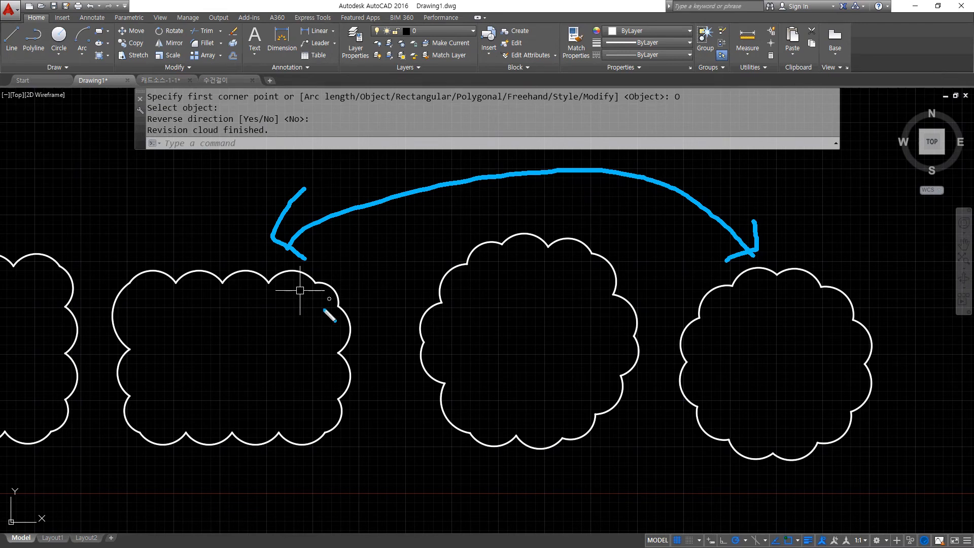
pyautogui.press('Escape')
pyautogui.scroll(-2, 396, 362)
pyautogui.moveTo(205, 368); pyautogui.dragTo(548, 354, button='middle')
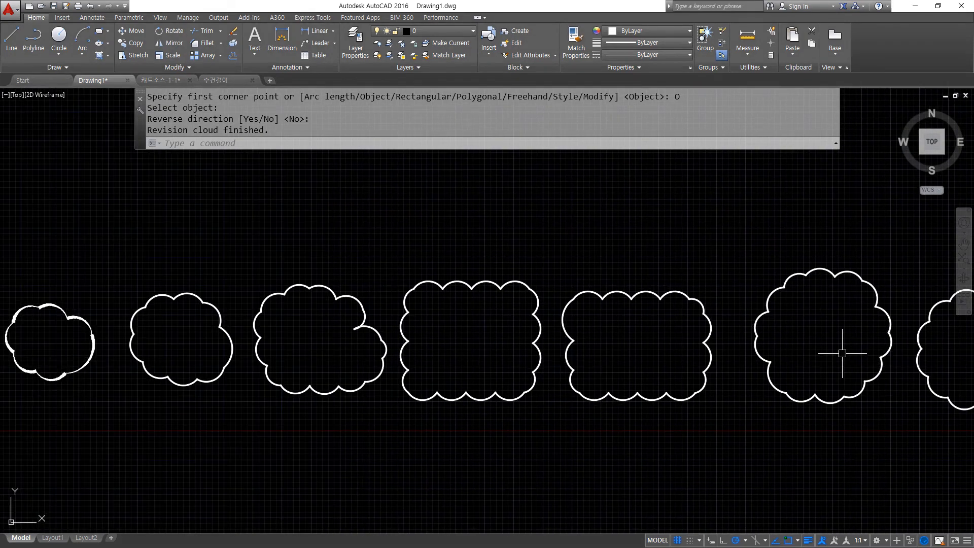
pyautogui.moveTo(844, 344); pyautogui.dragTo(802, 339, button='middle')
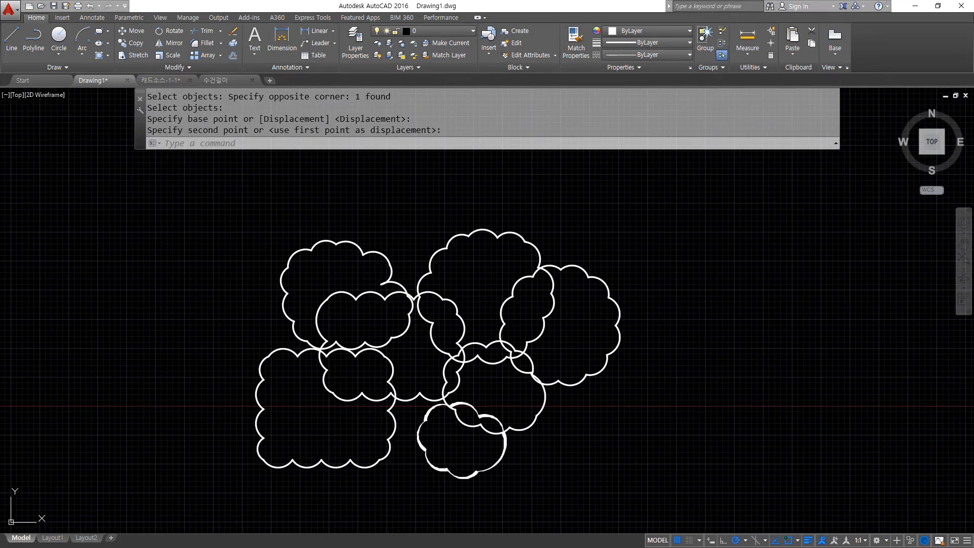
# Step: Switch to the Notepad command notes and temporarily mark the WIPeout, XCip and DRaworder entries
pyautogui.hotkey('alt', 'Tab')
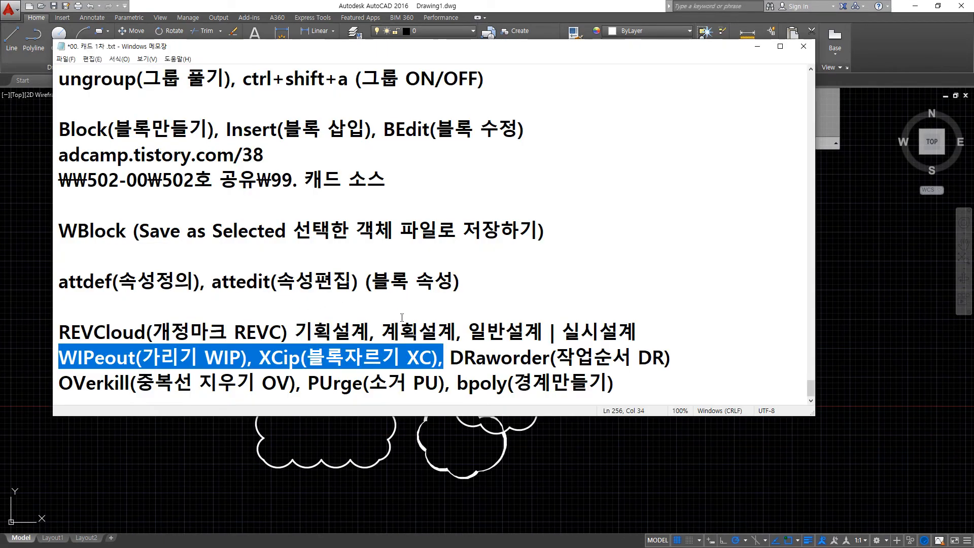
pyautogui.click(387, 358)
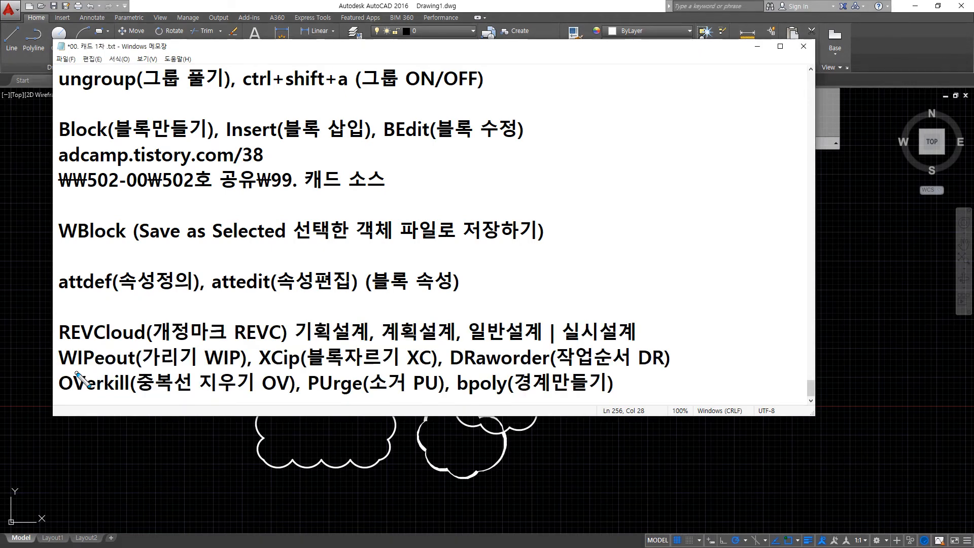
pyautogui.moveTo(60, 372); pyautogui.dragTo(238, 372)
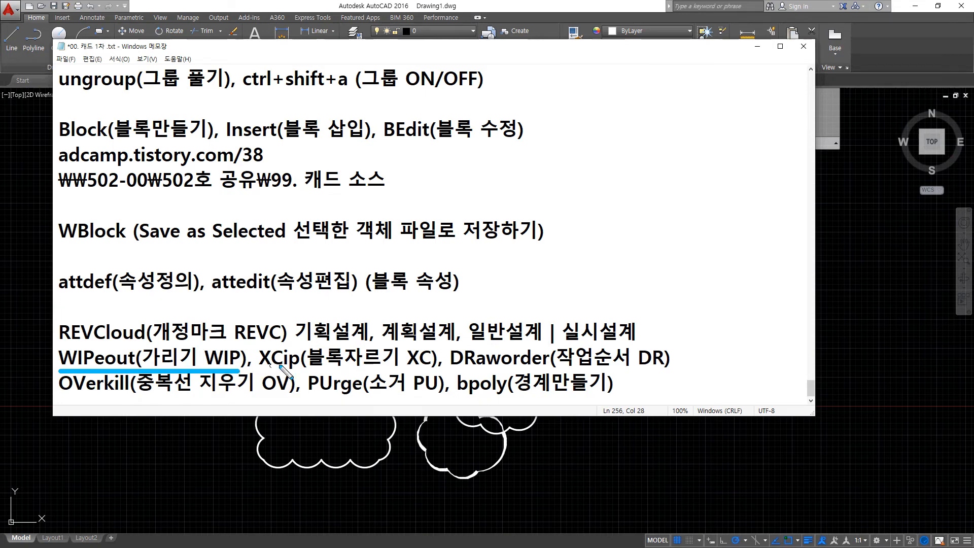
pyautogui.moveTo(266, 363); pyautogui.dragTo(409, 364)
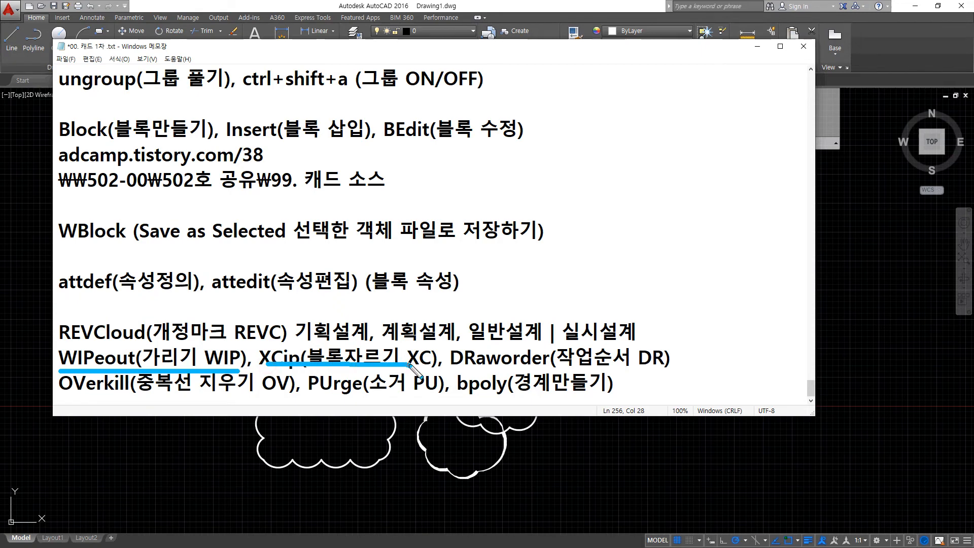
pyautogui.press('Delete')
pyautogui.moveTo(147, 371); pyautogui.dragTo(120, 381)
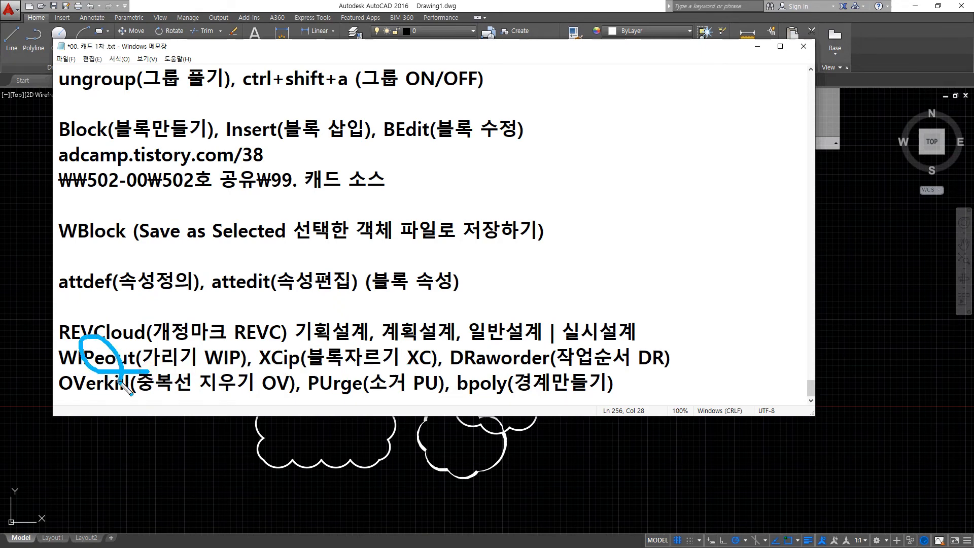
pyautogui.moveTo(506, 372)
pyautogui.mouseDown()
pyautogui.moveTo(466, 375)
pyautogui.moveTo(532, 345)
pyautogui.moveTo(506, 373)
pyautogui.mouseUp()
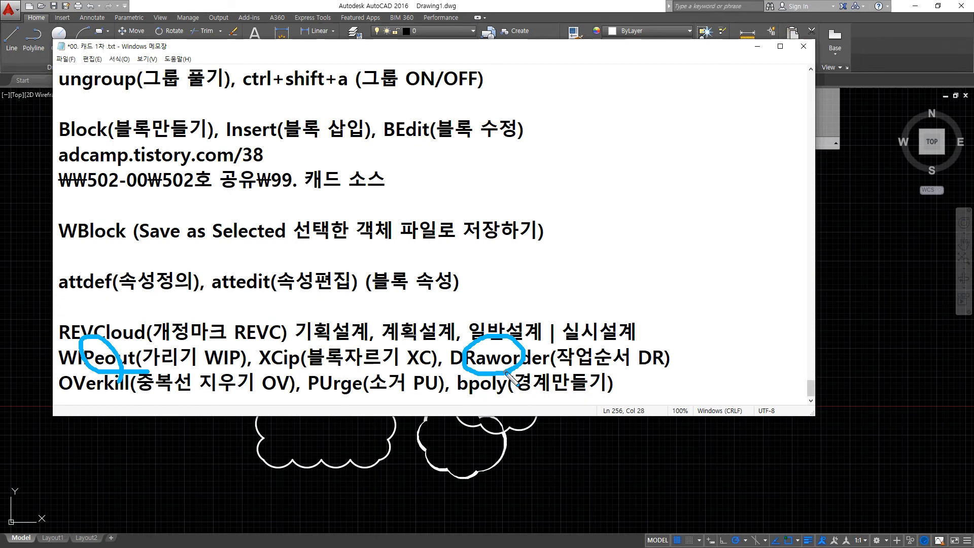
pyautogui.press('Escape')
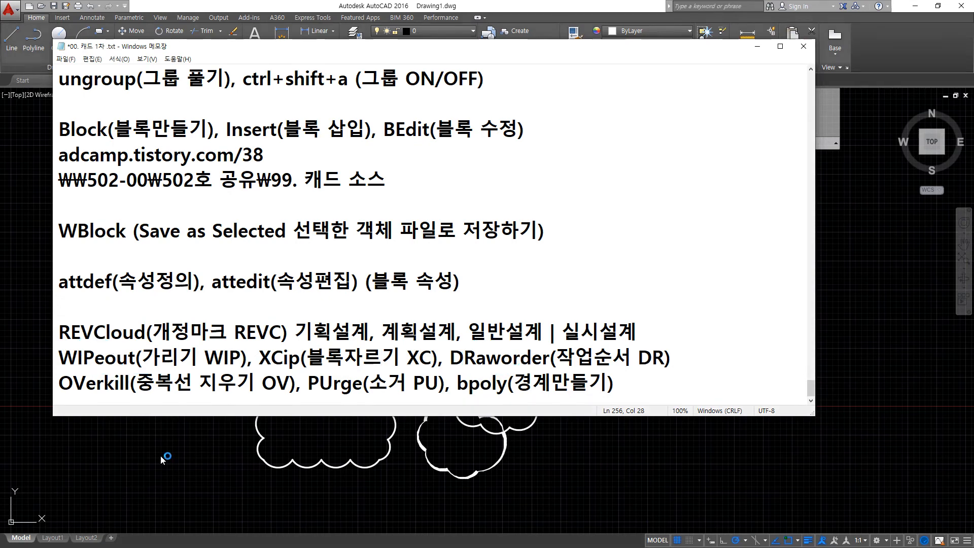
# Step: Return to AutoCAD and draw a five-sided wipeout covering parts of the upper clouds in the overlapping group
pyautogui.click(162, 459)
pyautogui.press('Escape')
pyautogui.press('Escape')
pyautogui.write('Wi')
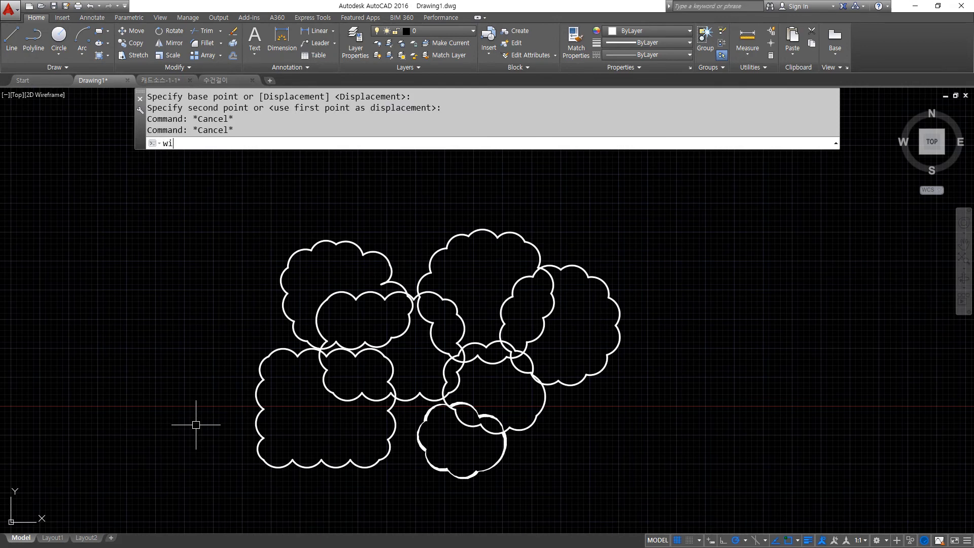
pyautogui.write('peout')
pyautogui.press('Return')
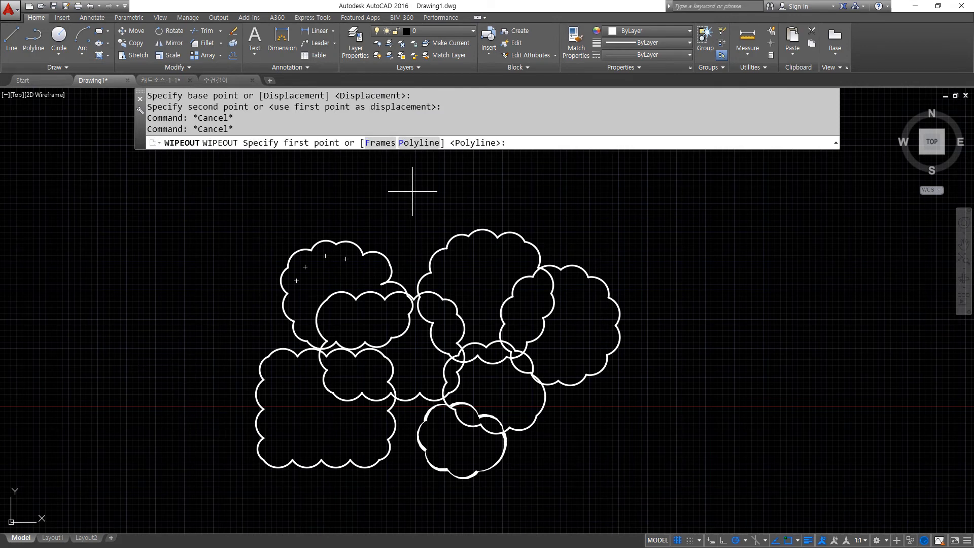
pyautogui.click(309, 213)
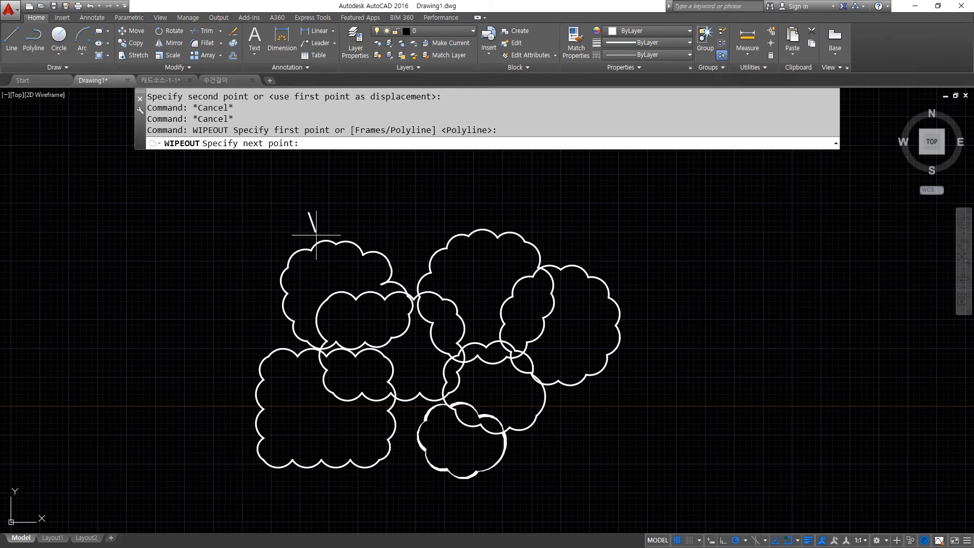
pyautogui.click(354, 328)
pyautogui.click(419, 354)
pyautogui.click(488, 285)
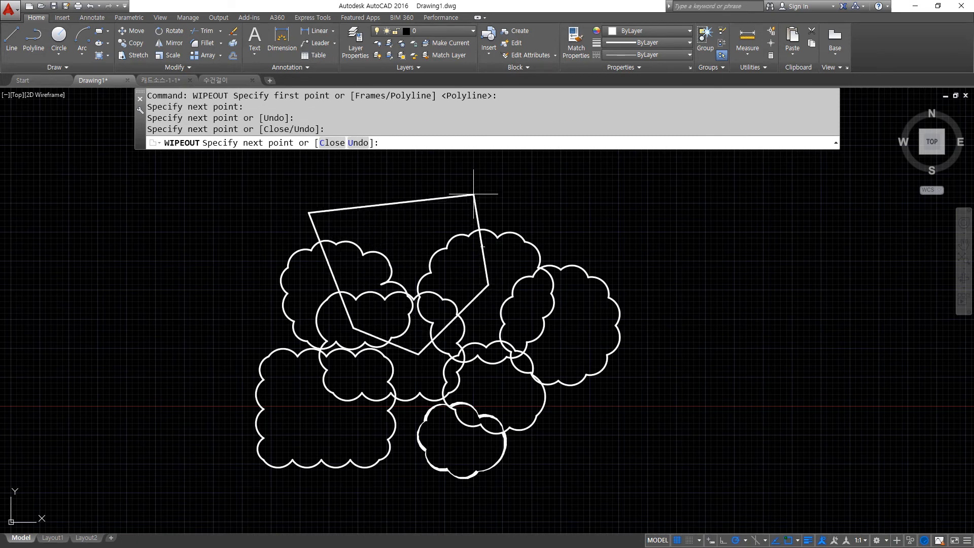
pyautogui.click(473, 193)
pyautogui.press('Return')
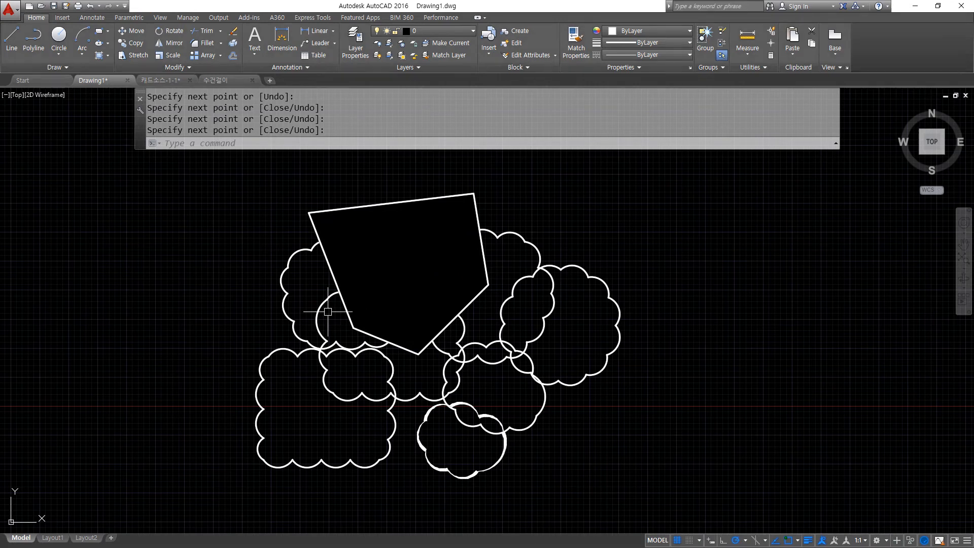
# Step: Draw a second five-sided wipeout over the clouds on the left side, overlapping the first wipeout
pyautogui.press('Return')
pyautogui.click(220, 359)
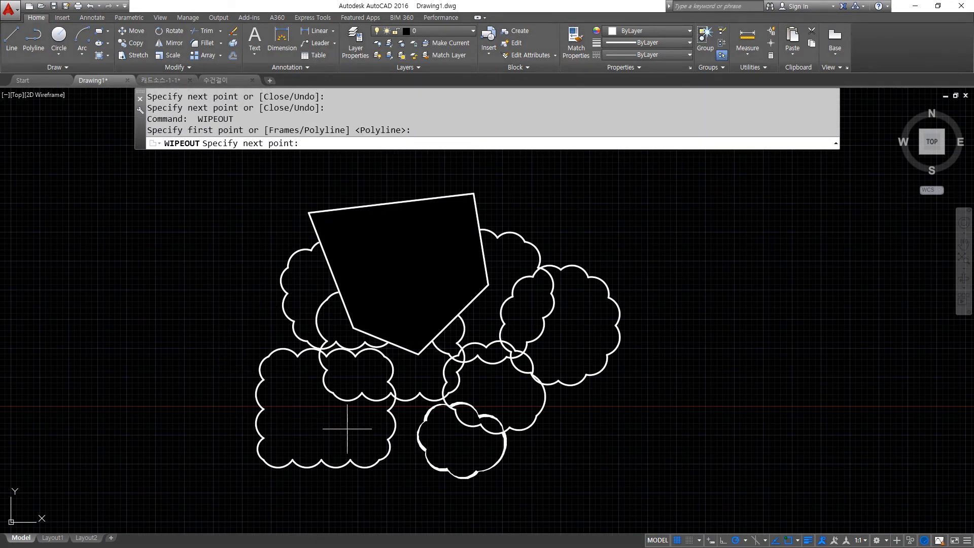
pyautogui.click(420, 353)
pyautogui.click(401, 249)
pyautogui.click(362, 249)
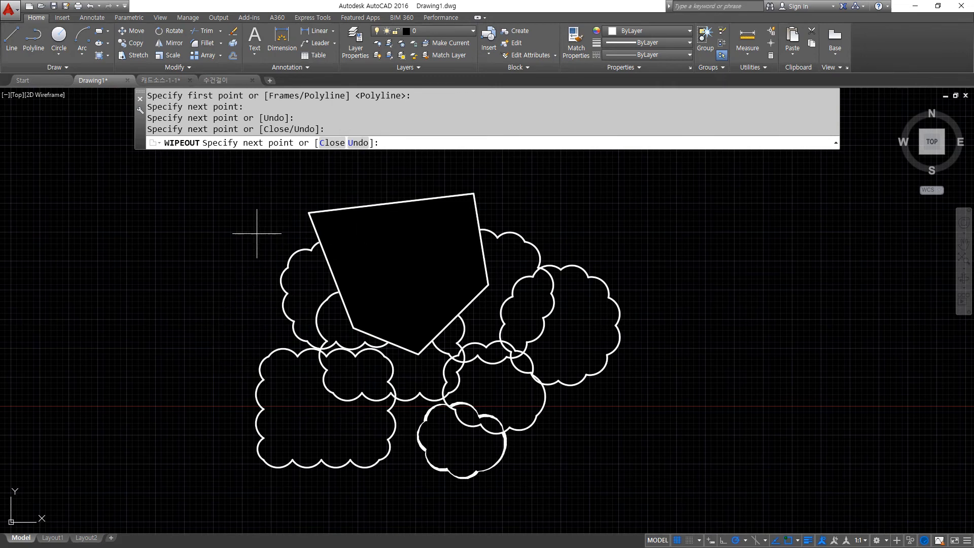
pyautogui.click(260, 230)
pyautogui.press('Return')
# Step: Point out the two overlapping wipeouts with temporary pen marks, one inside each shape
pyautogui.scroll(2, 449, 241)
pyautogui.moveTo(296, 203); pyautogui.dragTo(312, 213)
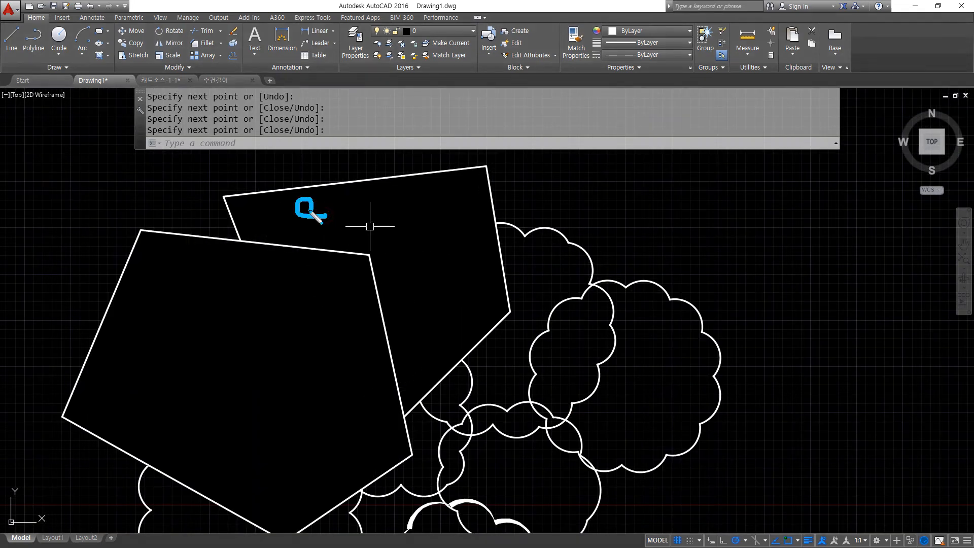
pyautogui.moveTo(217, 308)
pyautogui.mouseDown()
pyautogui.moveTo(192, 306)
pyautogui.moveTo(209, 309)
pyautogui.mouseUp()
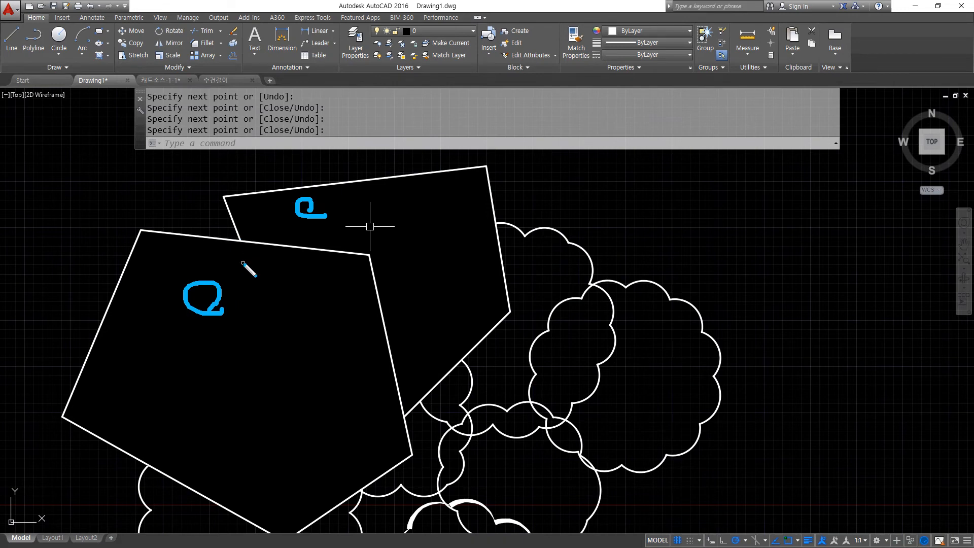
pyautogui.press('Escape')
pyautogui.write('wip')
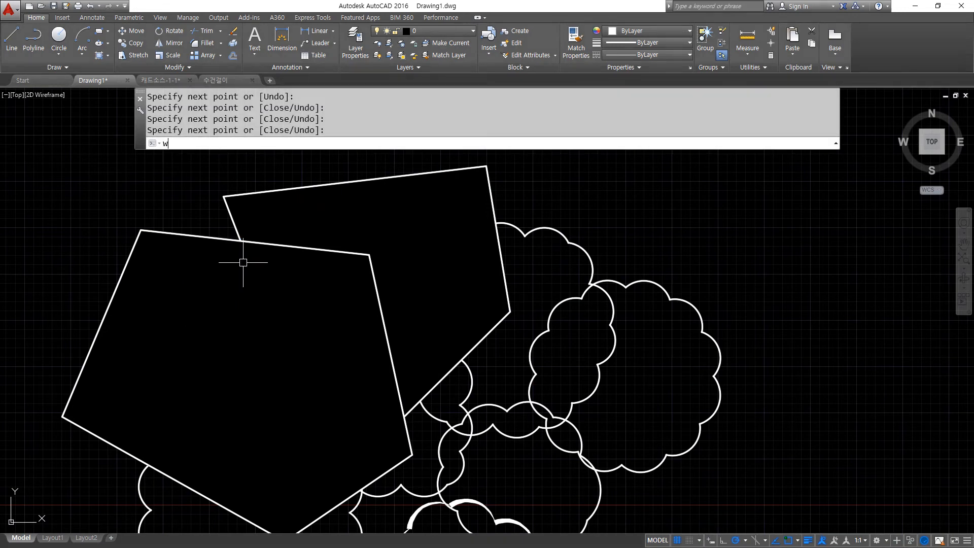
pyautogui.press('Return')
pyautogui.scroll(-2, 409, 228)
pyautogui.click(597, 191)
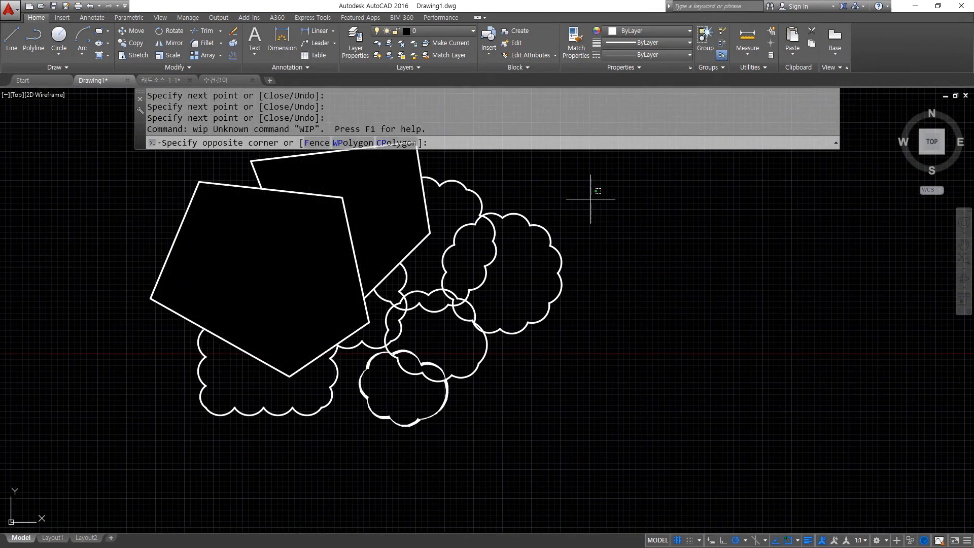
pyautogui.press('Escape')
pyautogui.press('Escape')
# Step: Draw a third five-sided wipeout over the clouds on the right side of the group
pyautogui.write('w')
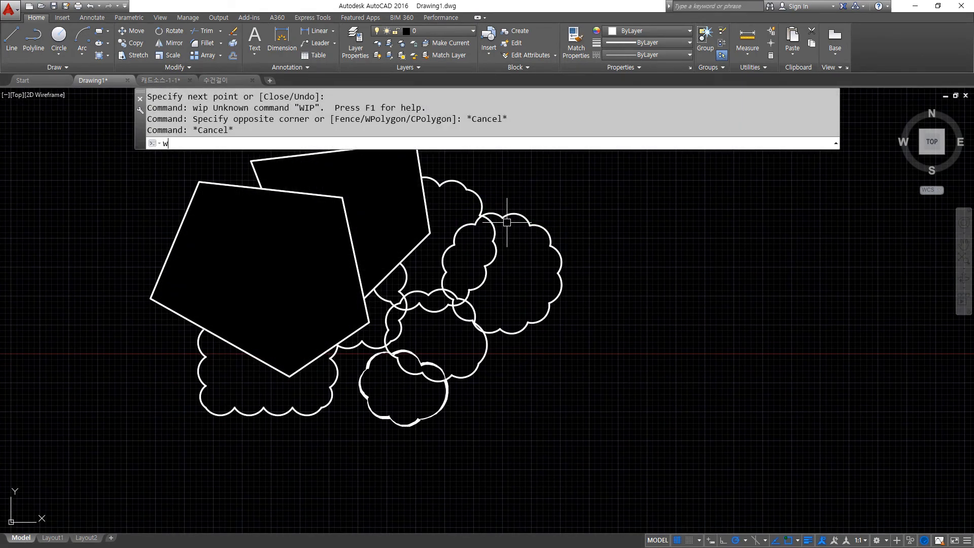
pyautogui.write('ipeout')
pyautogui.press('Return')
pyautogui.click(614, 249)
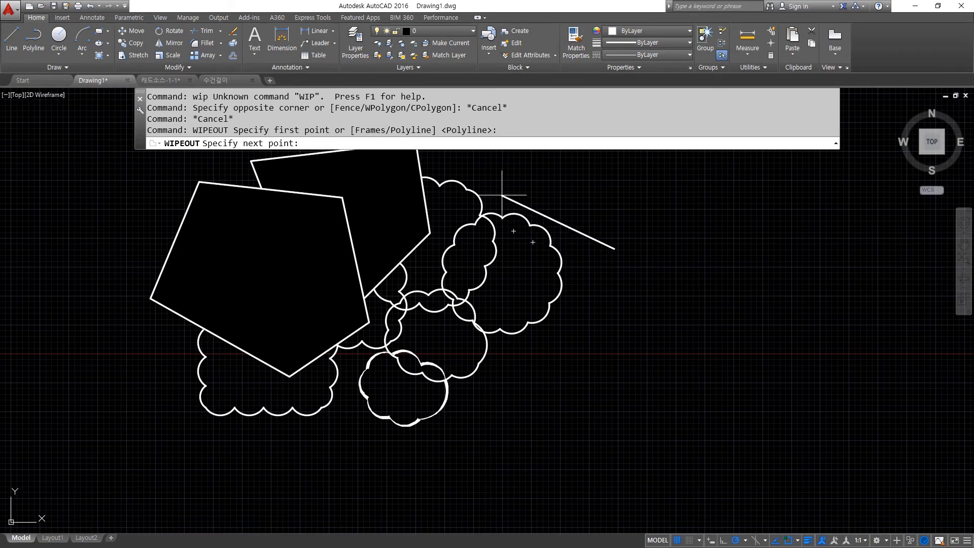
pyautogui.click(501, 190)
pyautogui.click(374, 221)
pyautogui.click(417, 347)
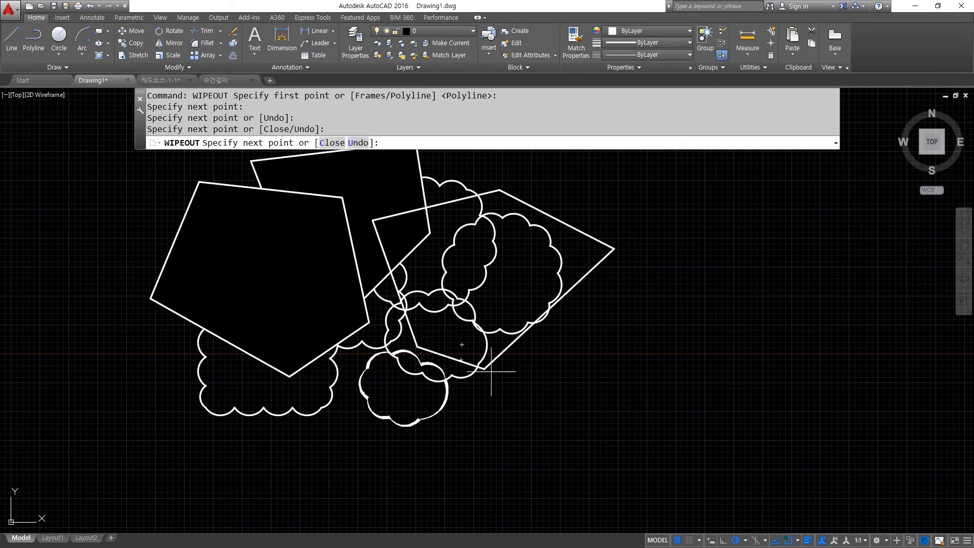
pyautogui.click(583, 370)
pyautogui.press('Return')
# Step: Draw a fourth five-sided wipeout over the lower middle clouds, overlapping the wipeouts on both sides
pyautogui.press('Return')
pyautogui.click(465, 465)
pyautogui.click(504, 315)
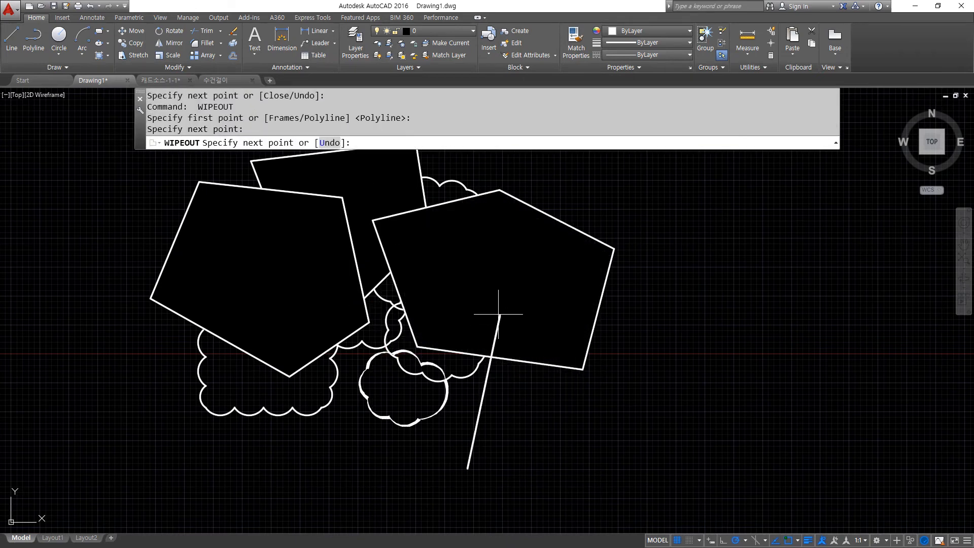
pyautogui.click(368, 246)
pyautogui.click(304, 260)
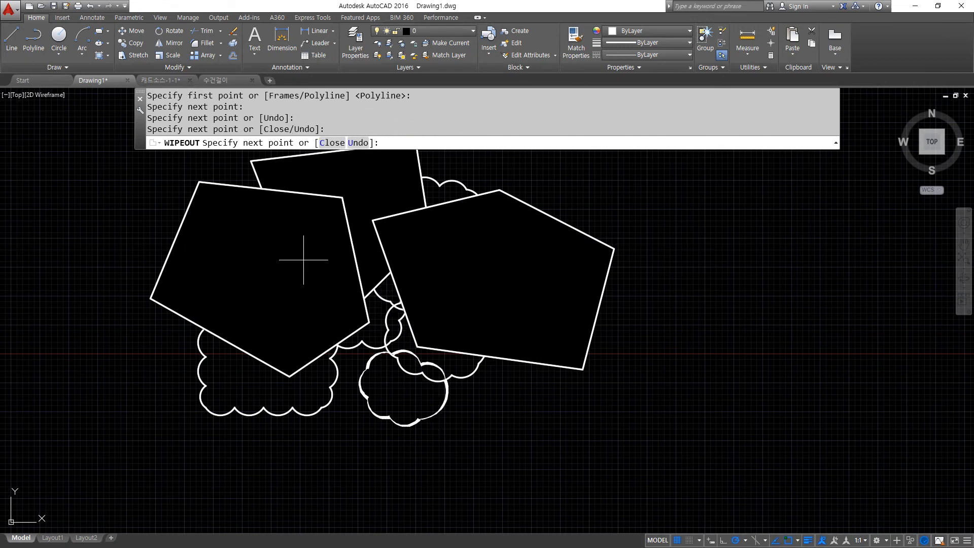
pyautogui.click(316, 467)
pyautogui.press('Return')
# Step: Move the right-hand wipeout further right, off the clouds it covers, into the empty area
pyautogui.moveTo(631, 261); pyautogui.dragTo(591, 304, button='middle')
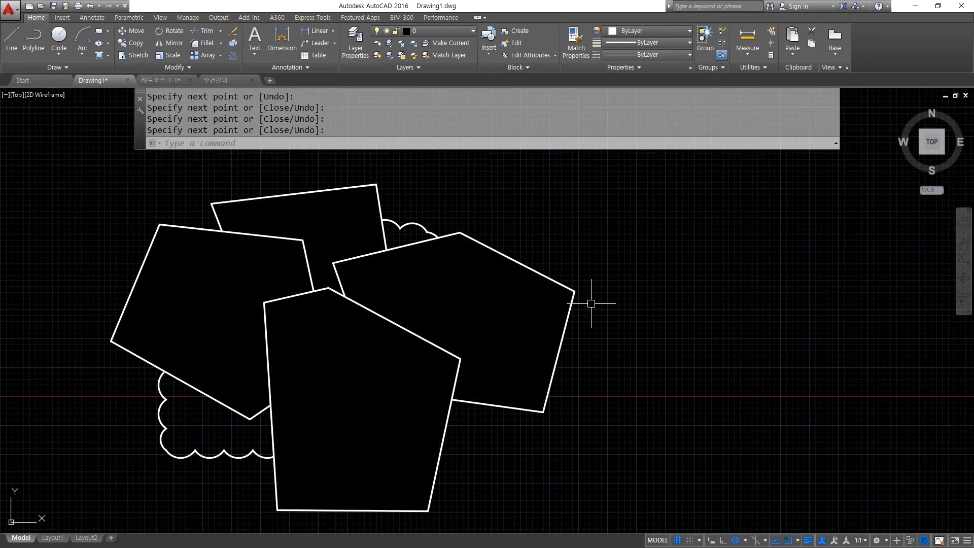
pyautogui.write('m')
pyautogui.press('Return')
pyautogui.click(560, 261)
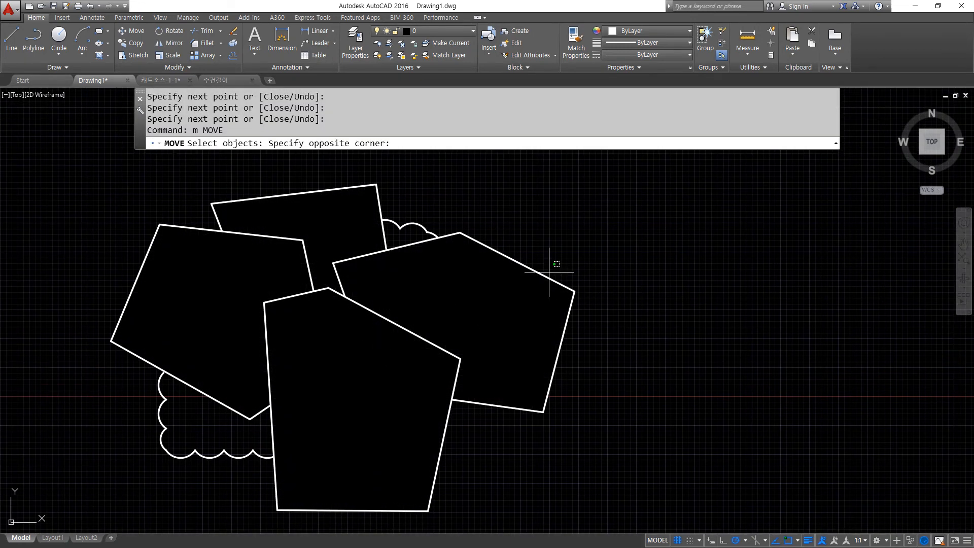
pyautogui.click(552, 334)
pyautogui.press('Return')
pyautogui.click(553, 330)
pyautogui.click(723, 302)
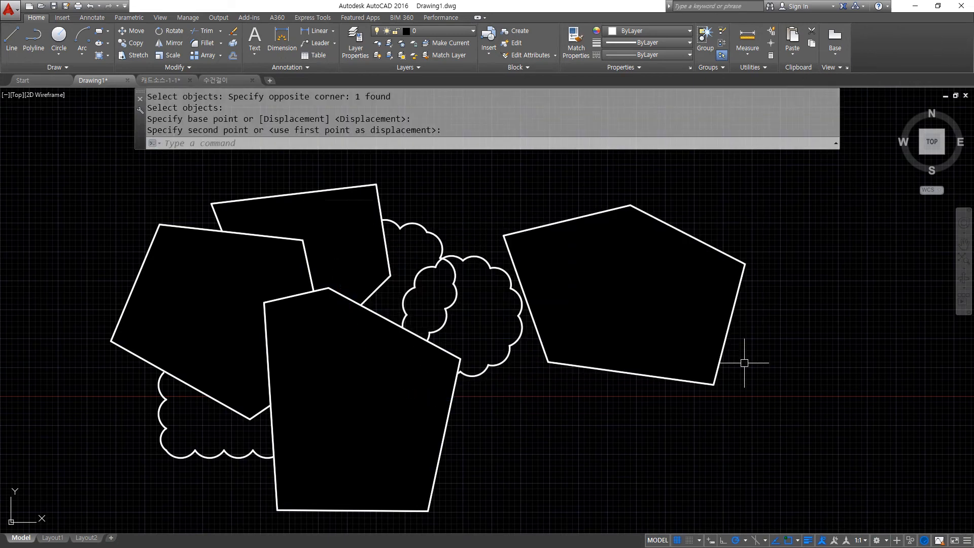
# Step: Move the wipeout from the empty area on the right back left over the group of clouds
pyautogui.press('Return')
pyautogui.click(784, 422)
pyautogui.click(646, 321)
pyautogui.press('Return')
pyautogui.click(631, 272)
pyautogui.click(480, 300)
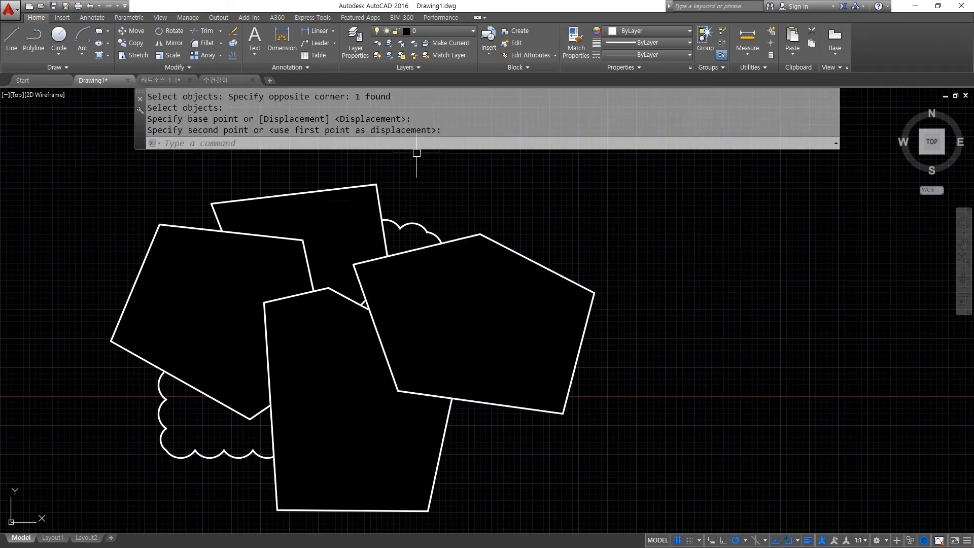
# Step: Move the topmost wipeout up and to the left, clear of the upper clouds it covers
pyautogui.press('Return')
pyautogui.click(387, 187)
pyautogui.click(341, 219)
pyautogui.press('Return')
pyautogui.click(341, 218)
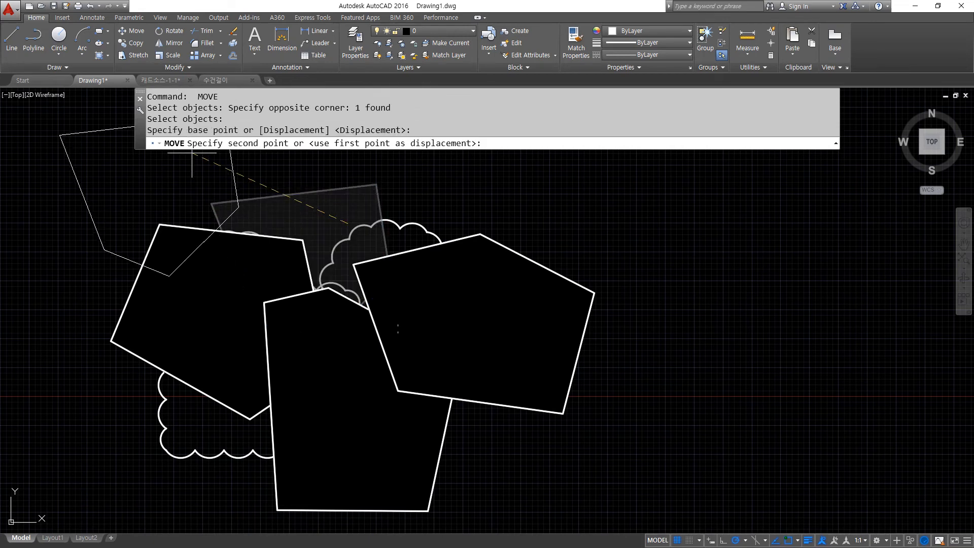
pyautogui.click(157, 151)
# Step: Move the wipeout in the upper-left area back to the right, over the upper clouds
pyautogui.press('Return')
pyautogui.click(85, 119)
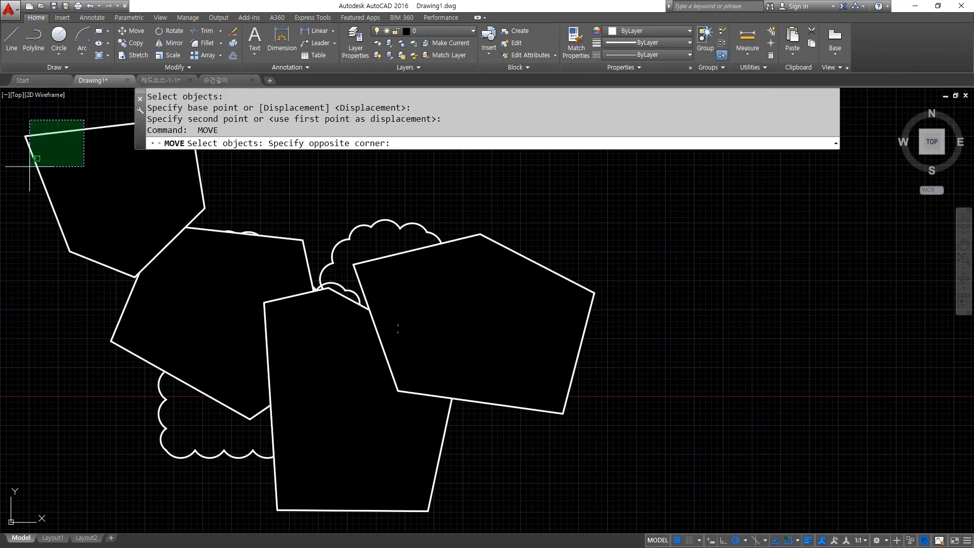
pyautogui.click(29, 167)
pyautogui.press('Return')
pyautogui.click(21, 215)
pyautogui.click(203, 253)
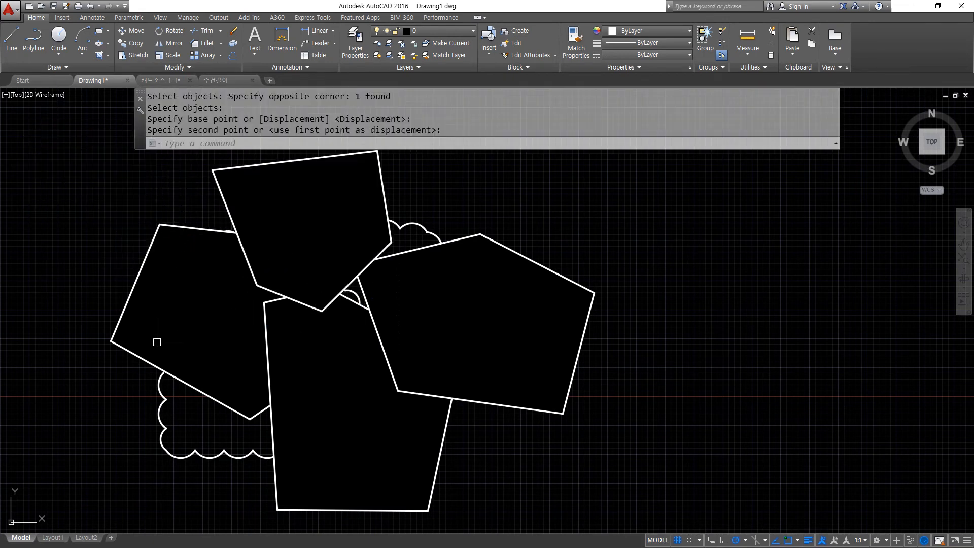
# Step: Move the left-hand wipeout down and to the left, off the left clouds it covers
pyautogui.press('Return')
pyautogui.click(125, 341)
pyautogui.click(152, 331)
pyautogui.press('Return')
pyautogui.click(160, 303)
pyautogui.click(39, 369)
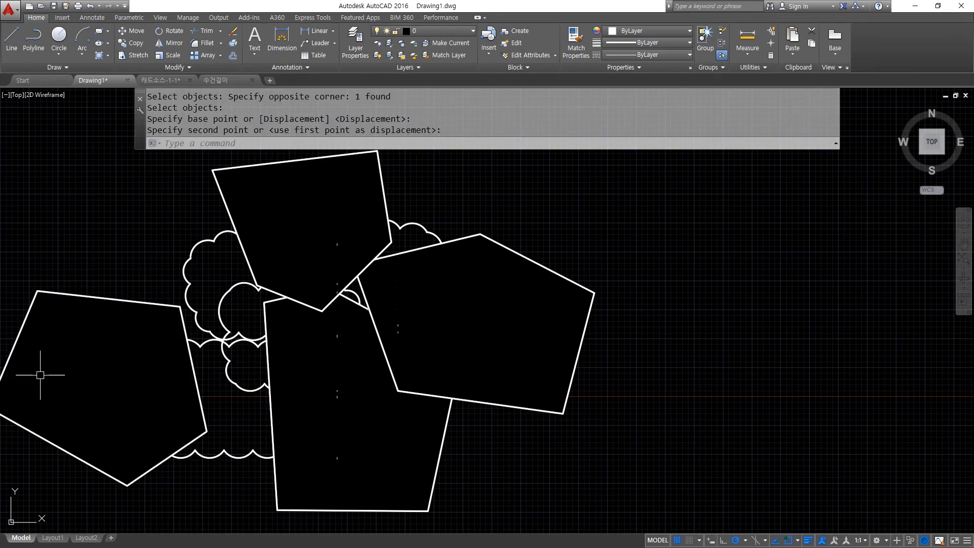
# Step: Move the wipeout lying at the far left back up and right, over the left clouds
pyautogui.press('Return')
pyautogui.click(63, 391)
pyautogui.click(10, 469)
pyautogui.press('Return')
pyautogui.click(17, 473)
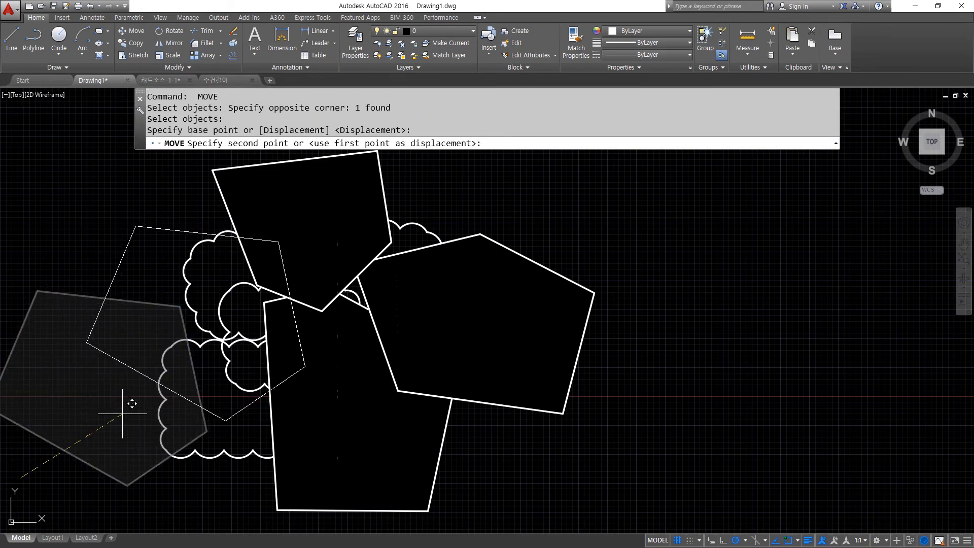
pyautogui.click(118, 411)
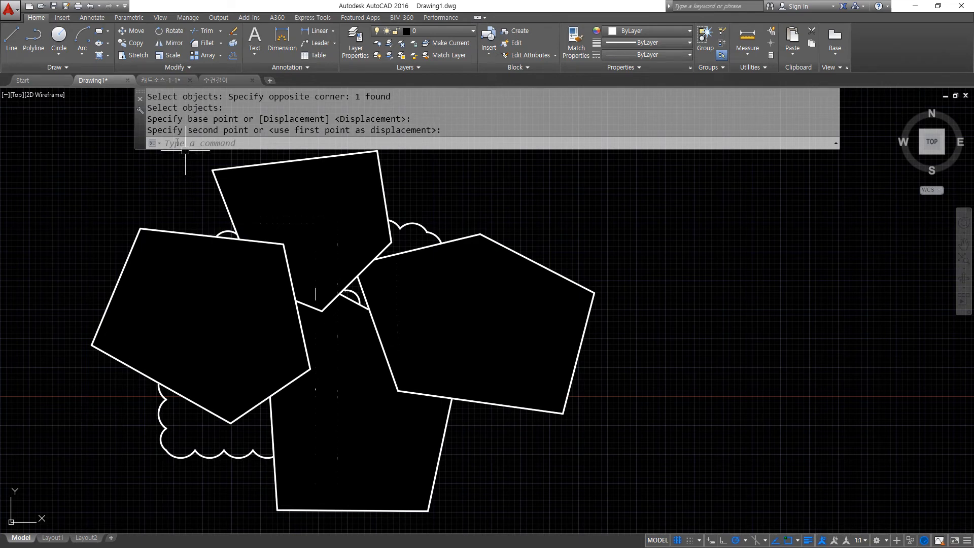
# Step: Move the topmost wipeout slightly down and to the right, overlapping the right-hand wipeout
pyautogui.write('m')
pyautogui.press('Return')
pyautogui.click(263, 163)
pyautogui.press('Return')
pyautogui.click(142, 183)
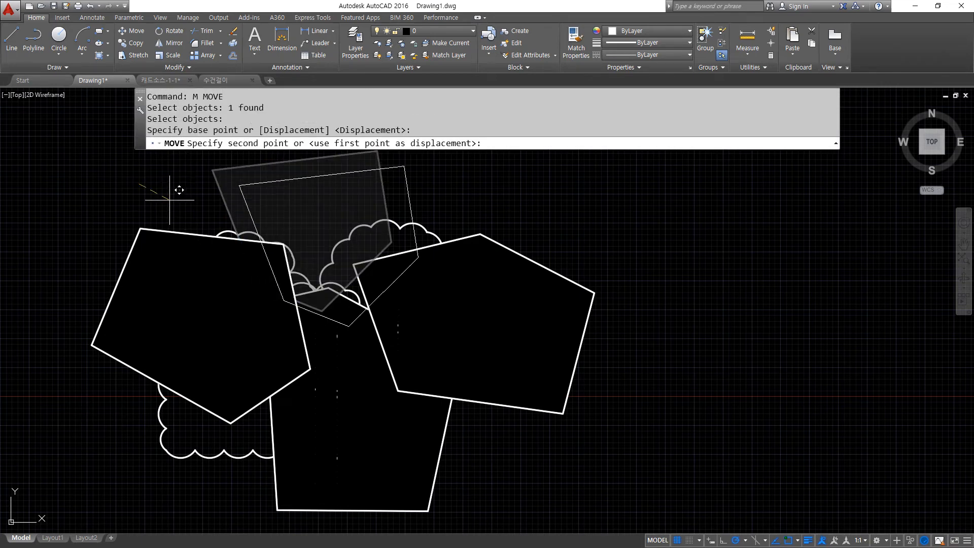
pyautogui.click(188, 207)
# Step: Move the left-hand wipeout to the right so it overlaps the topmost and lower middle wipeouts
pyautogui.press('Return')
pyautogui.click(174, 235)
pyautogui.press('Return')
pyautogui.click(26, 281)
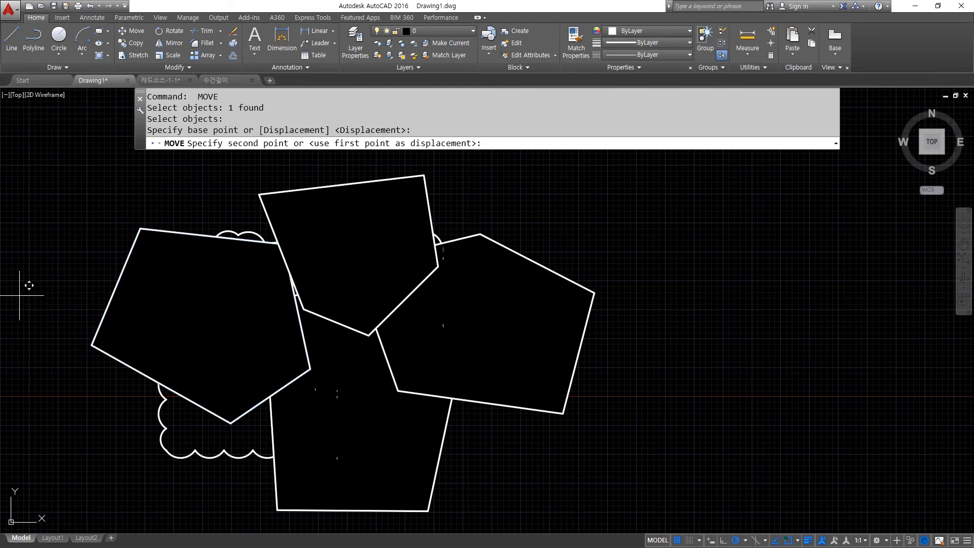
pyautogui.click(91, 292)
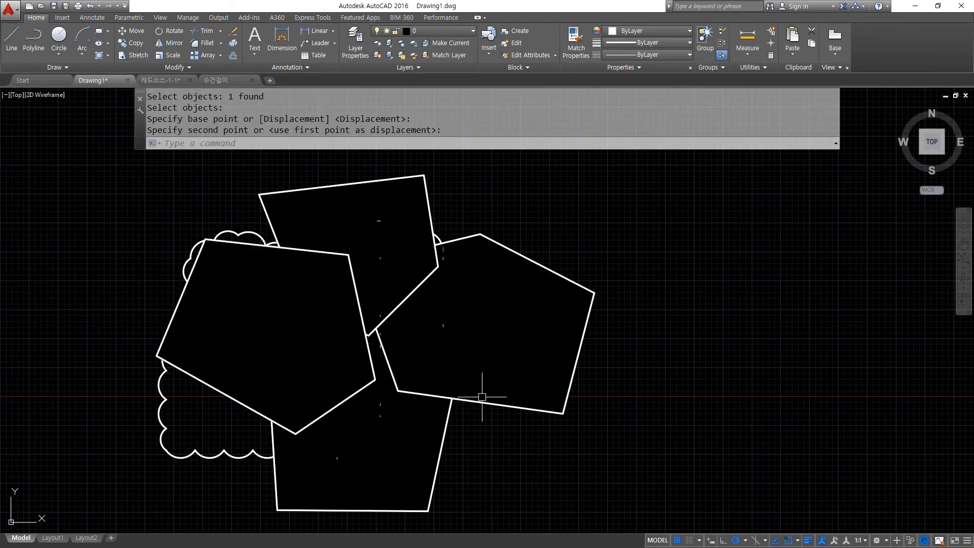
# Step: Move the right-hand wipeout slightly left and down so it overlaps the left-hand wipeout
pyautogui.press('Return')
pyautogui.click(517, 408)
pyautogui.press('Return')
pyautogui.click(668, 410)
pyautogui.click(635, 422)
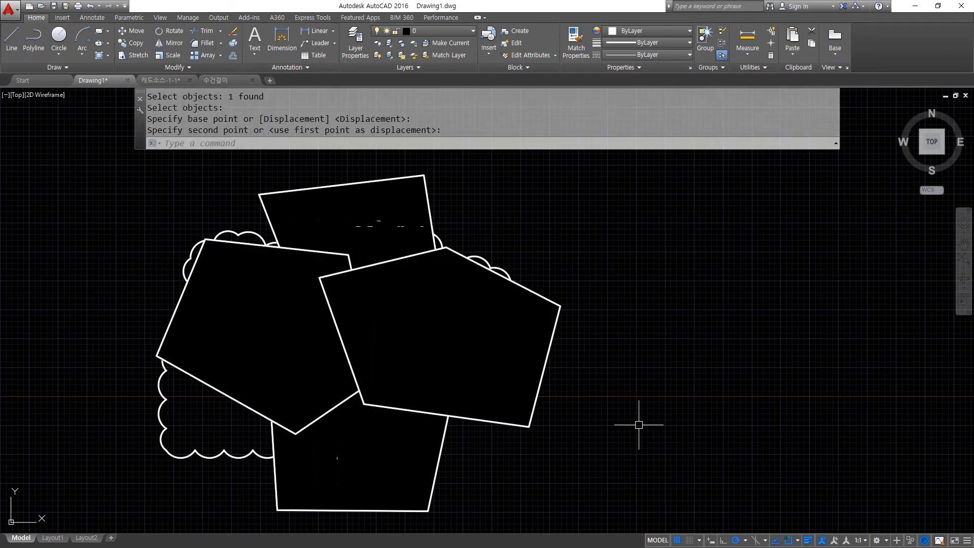
pyautogui.press('Escape')
# Step: Move the lower middle wipeout a short distance horizontally to the right
pyautogui.press('Return')
pyautogui.click(442, 458)
pyautogui.press('Return')
pyautogui.click(520, 467)
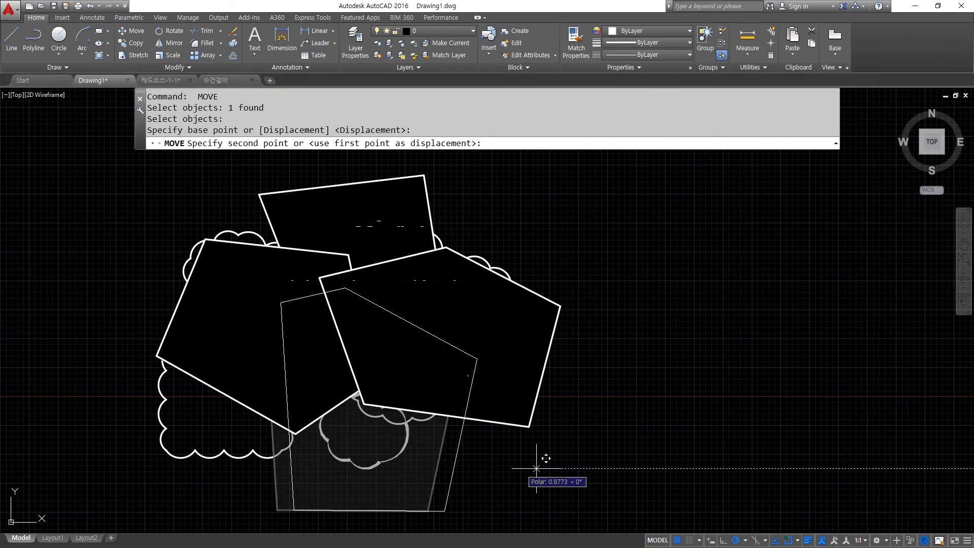
pyautogui.click(546, 467)
# Step: Bring the topmost wipeout to the front of the draw order
pyautogui.moveTo(576, 398); pyautogui.dragTo(552, 396, button='middle')
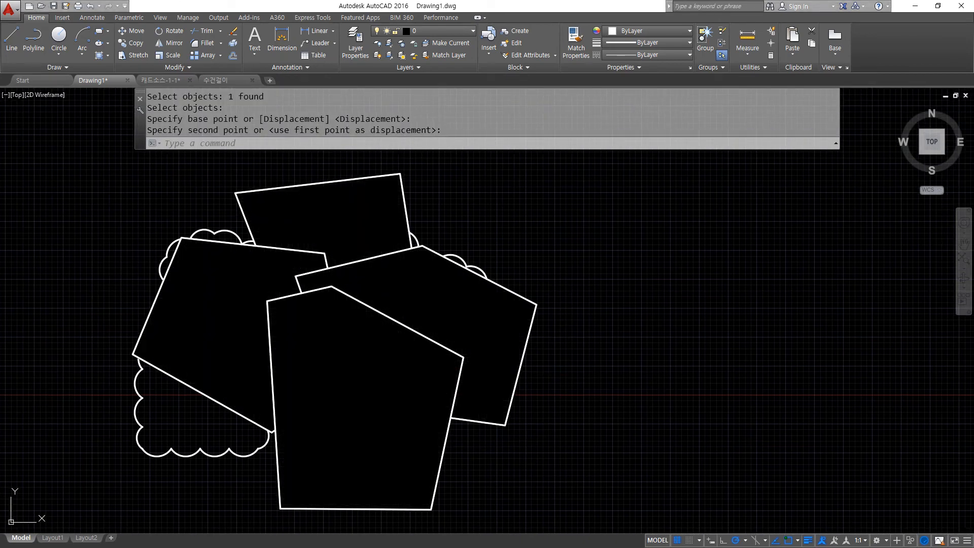
pyautogui.click(360, 178)
pyautogui.rightClick(359, 178)
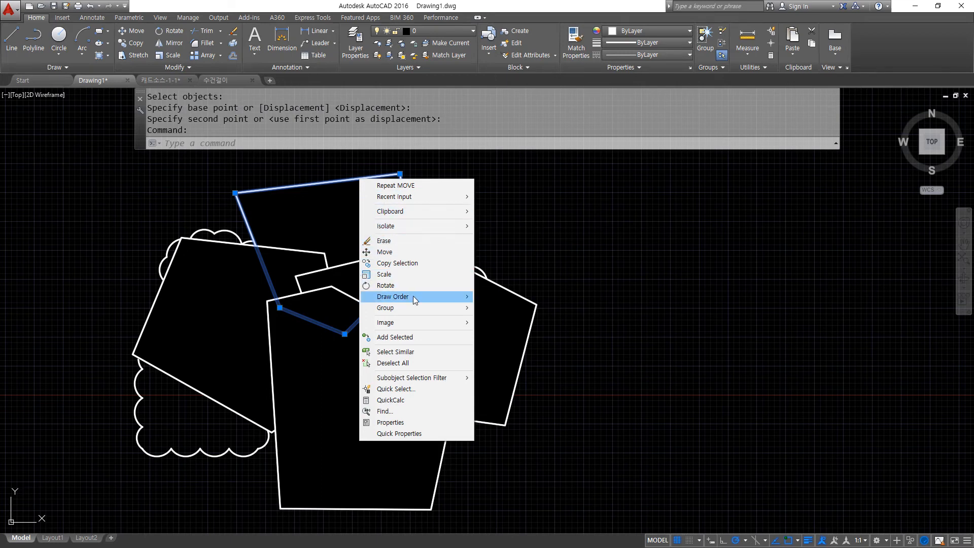
pyautogui.moveTo(413, 297)
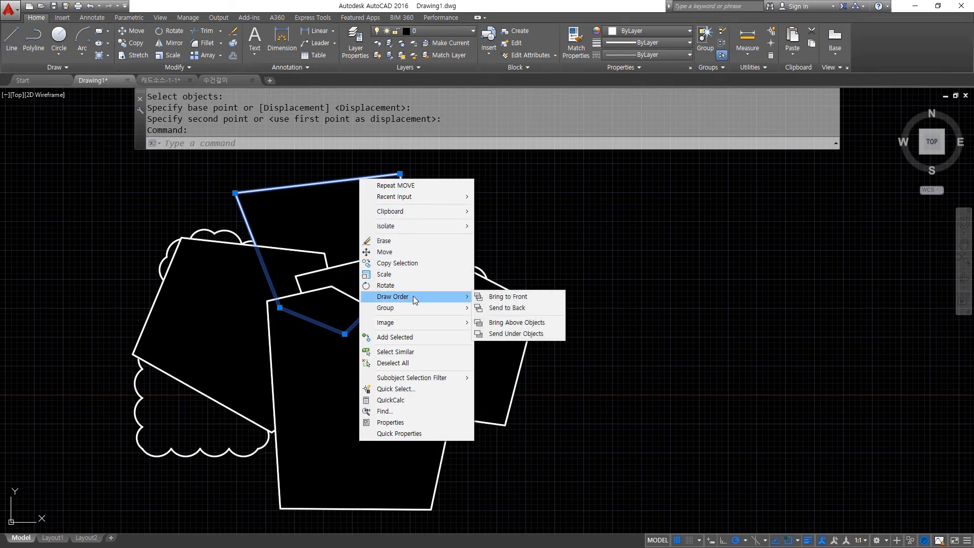
pyautogui.click(492, 297)
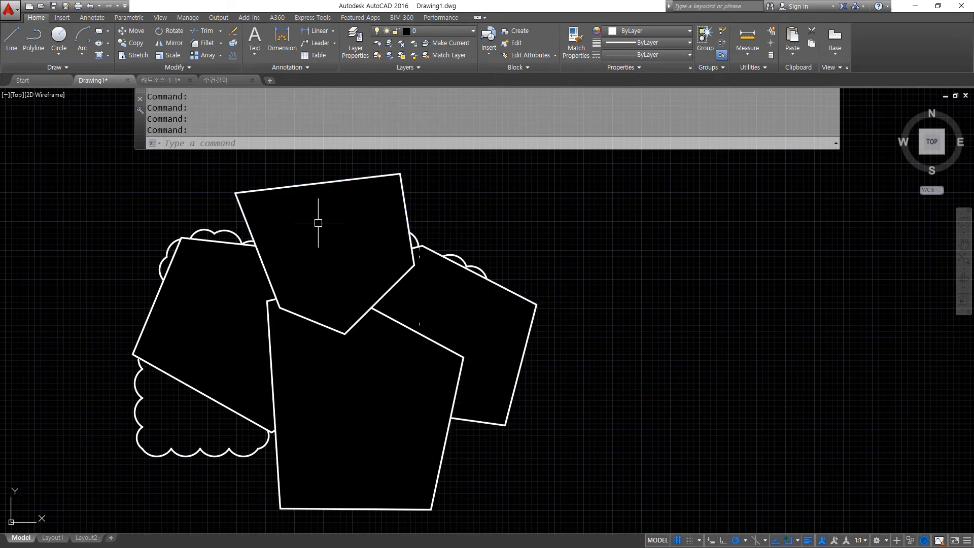
pyautogui.click(518, 293)
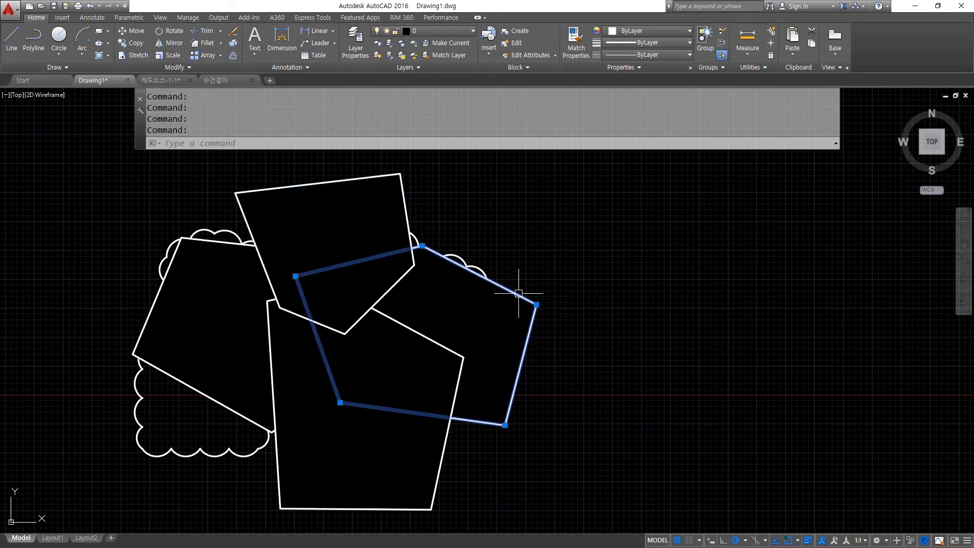
pyautogui.press('Escape')
pyautogui.press('Escape')
pyautogui.press('Escape')
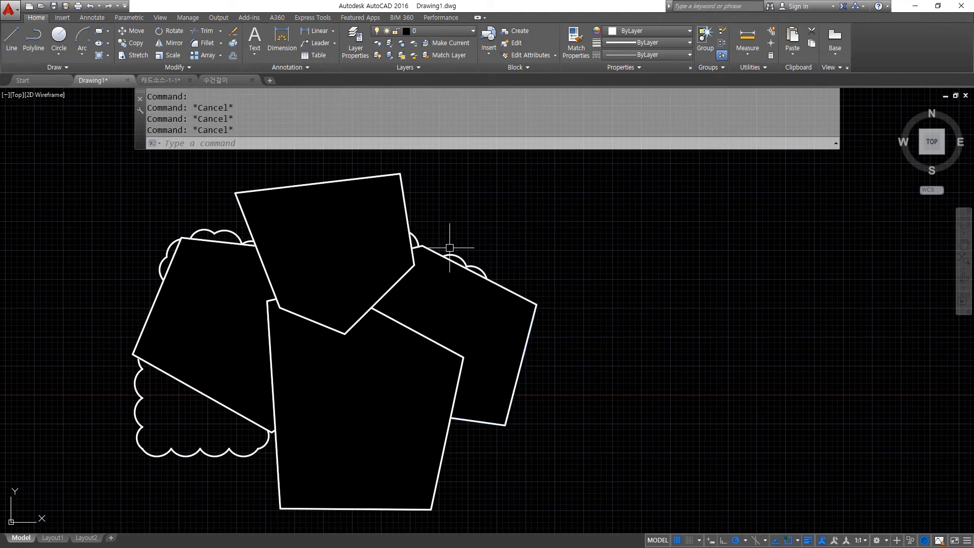
# Step: Bring the round cloud beneath the right-hand wipeout to the front of the draw order
pyautogui.click(456, 256)
pyautogui.rightClick(457, 256)
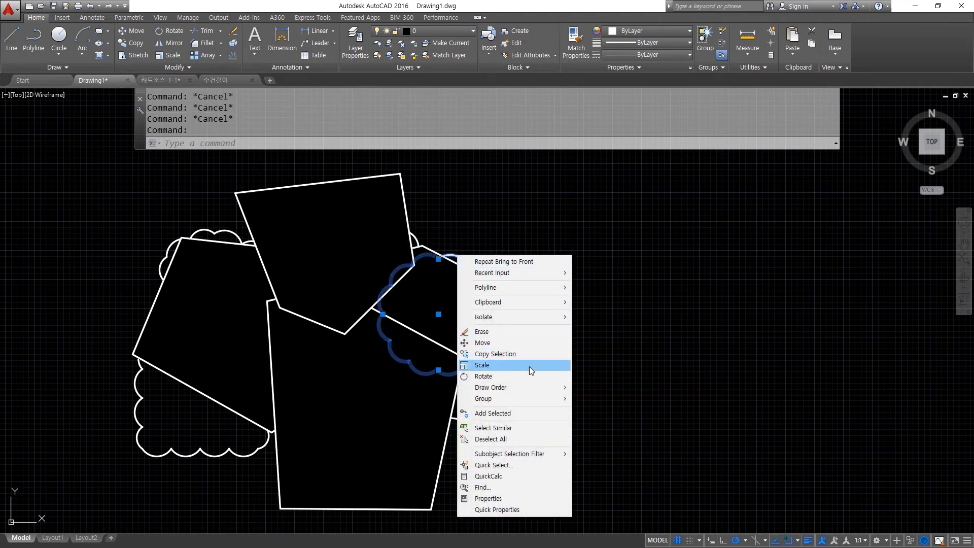
pyautogui.moveTo(532, 389)
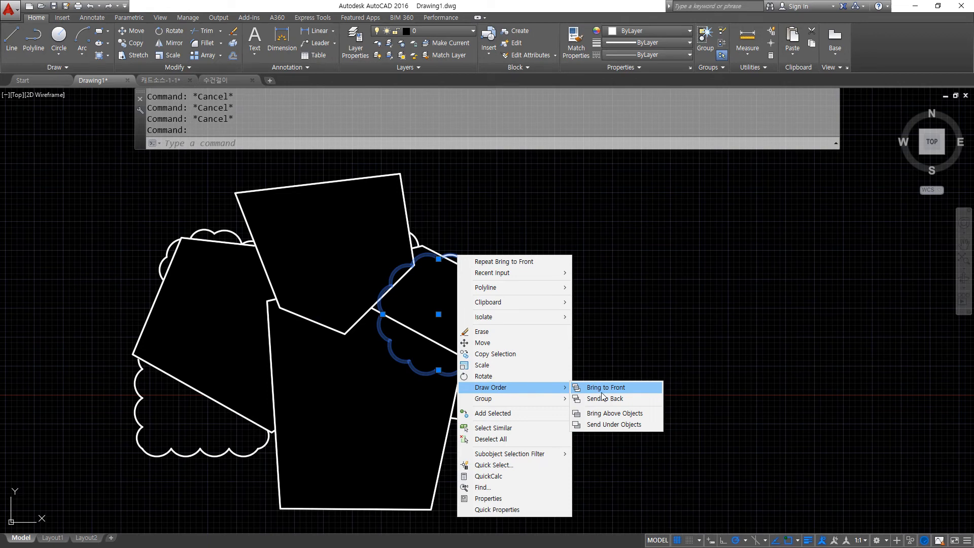
pyautogui.click(602, 389)
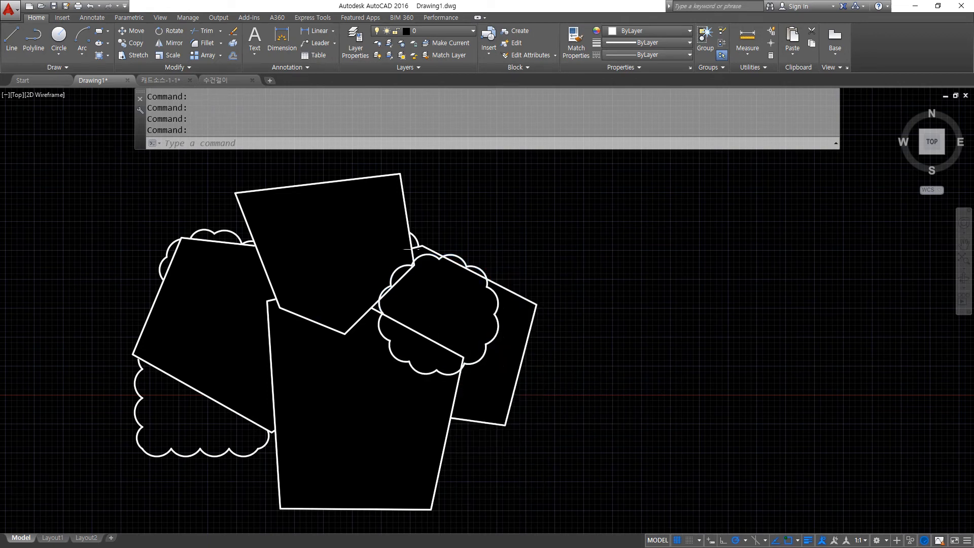
# Step: Send the round cloud over the right-hand wipeout to the back of the draw order
pyautogui.scroll(4, 439, 319)
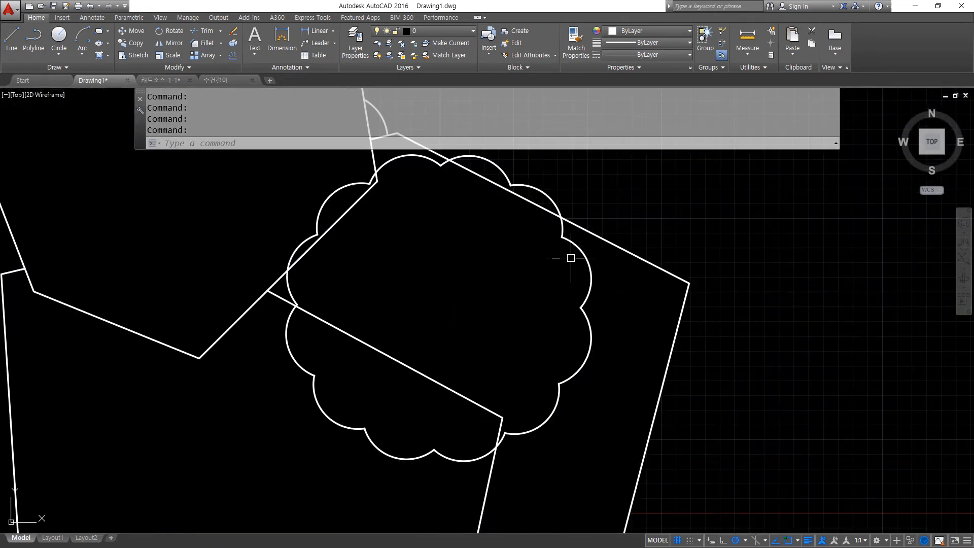
pyautogui.press('Escape')
pyautogui.click(558, 199)
pyautogui.rightClick(555, 201)
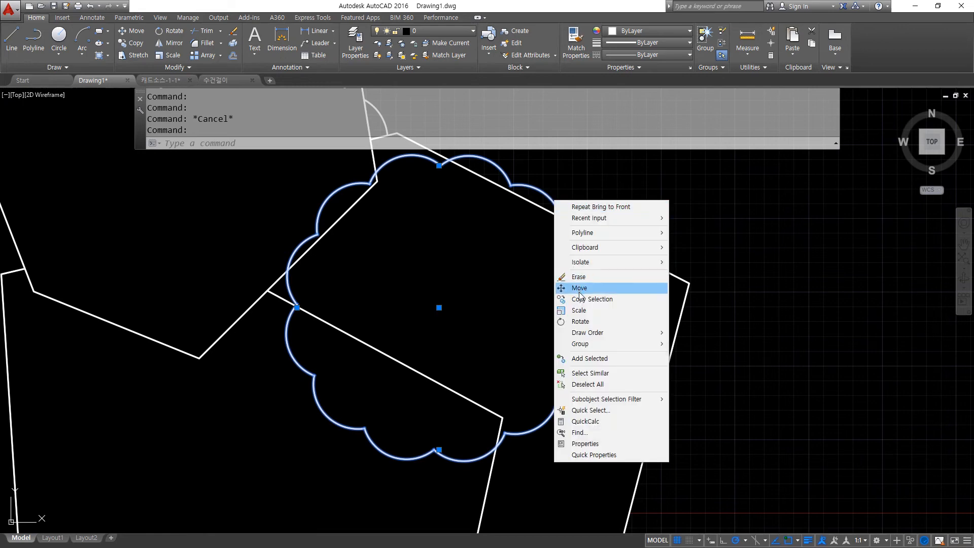
pyautogui.moveTo(598, 333)
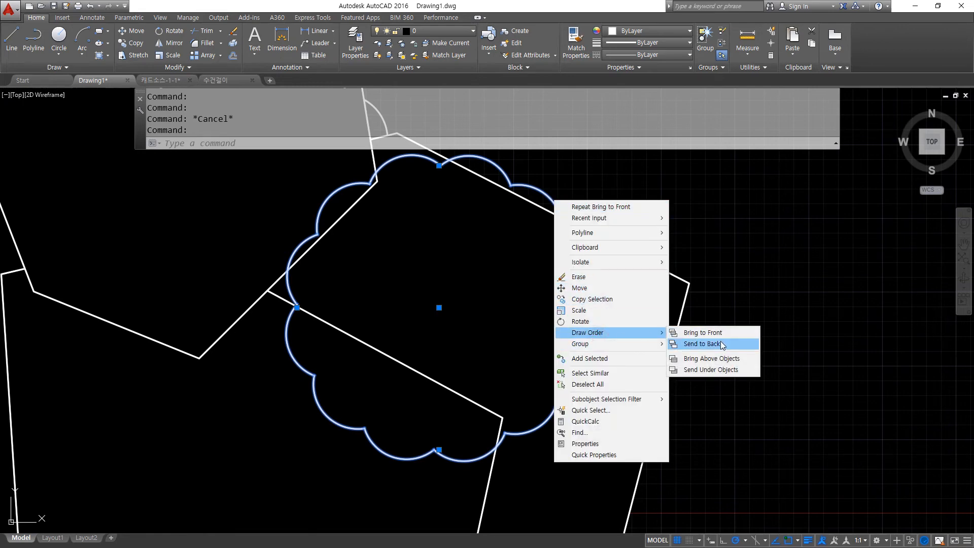
pyautogui.click(723, 344)
# Step: Send the lower middle wipeout to the back of the draw order
pyautogui.scroll(-2, 730, 344)
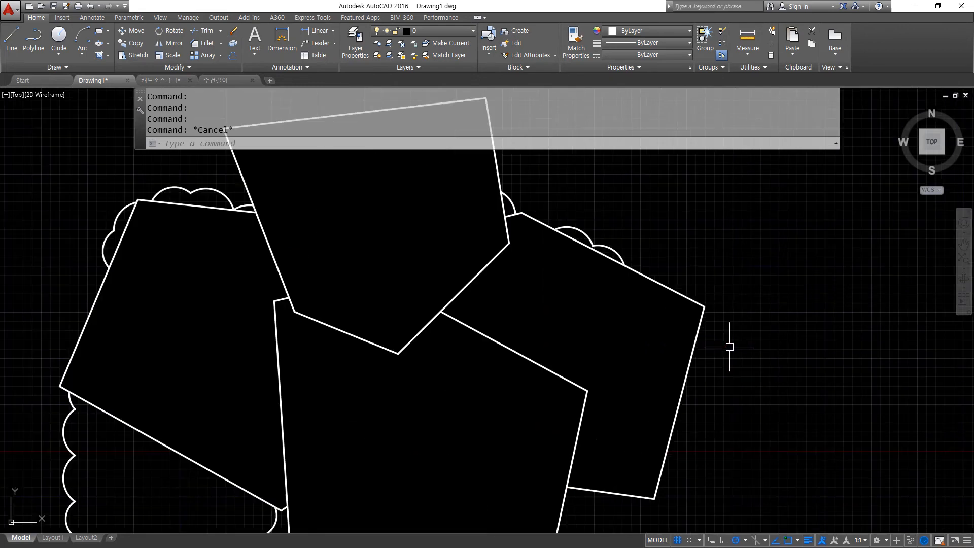
pyautogui.click(512, 350)
pyautogui.rightClick(512, 350)
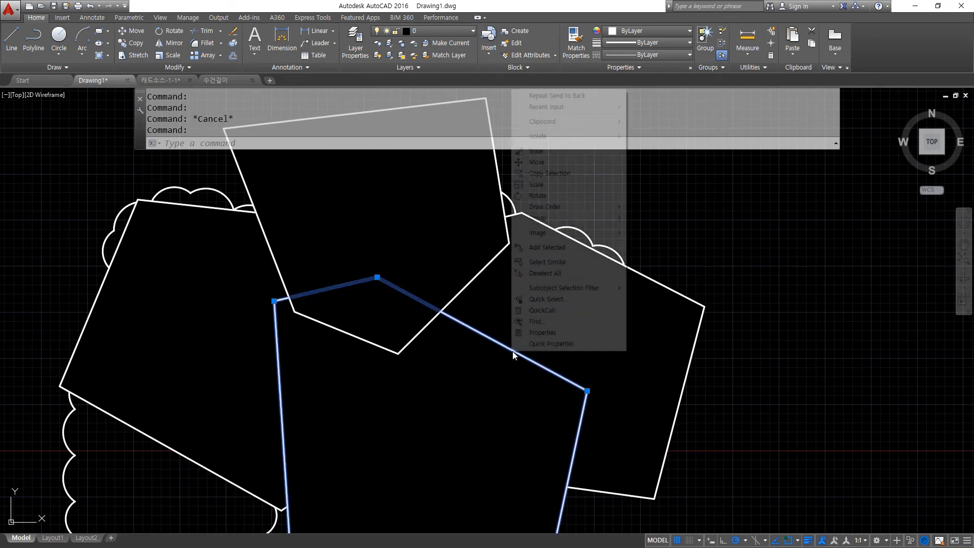
pyautogui.moveTo(583, 206)
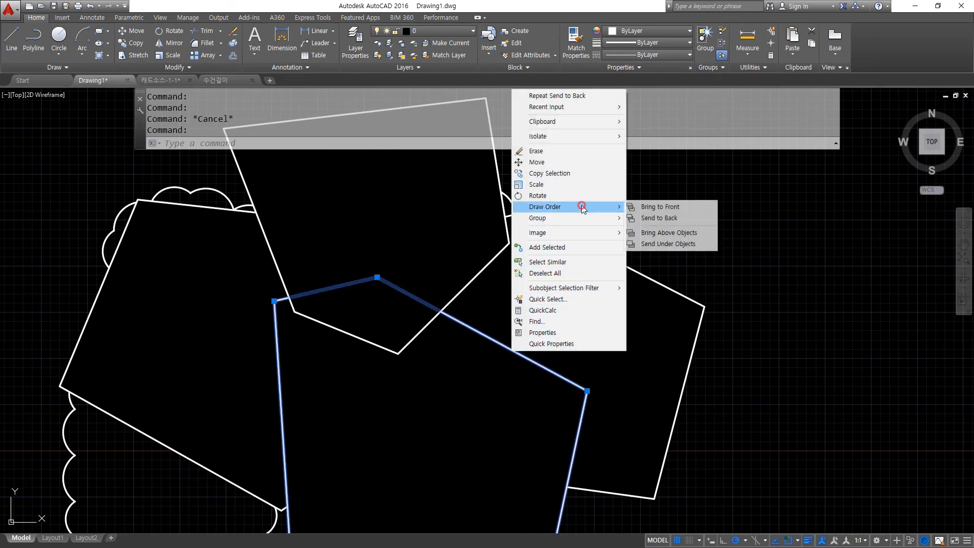
pyautogui.click(686, 218)
# Step: Bring the lower middle wipeout above the left-hand wipeout with Bring Above Objects
pyautogui.scroll(-4, 710, 345)
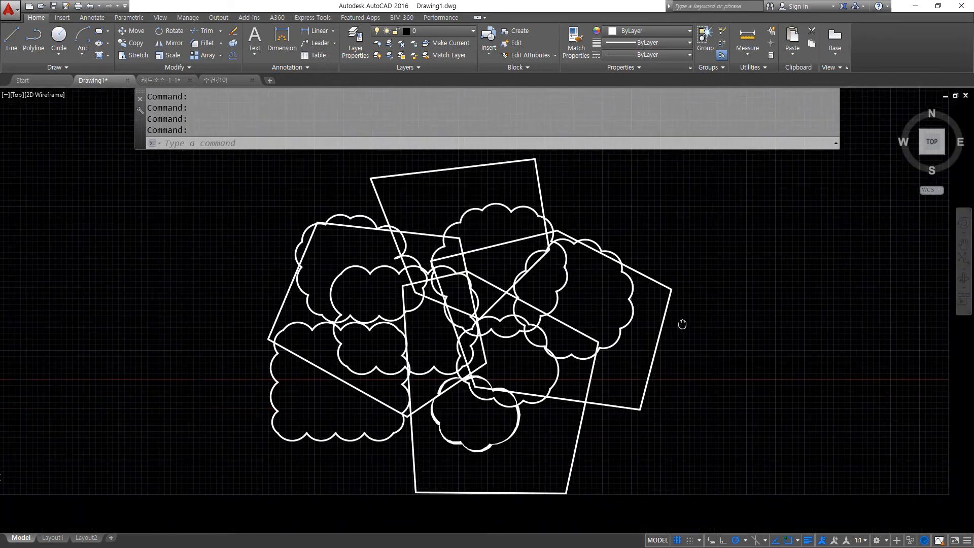
pyautogui.scroll(4, 563, 406)
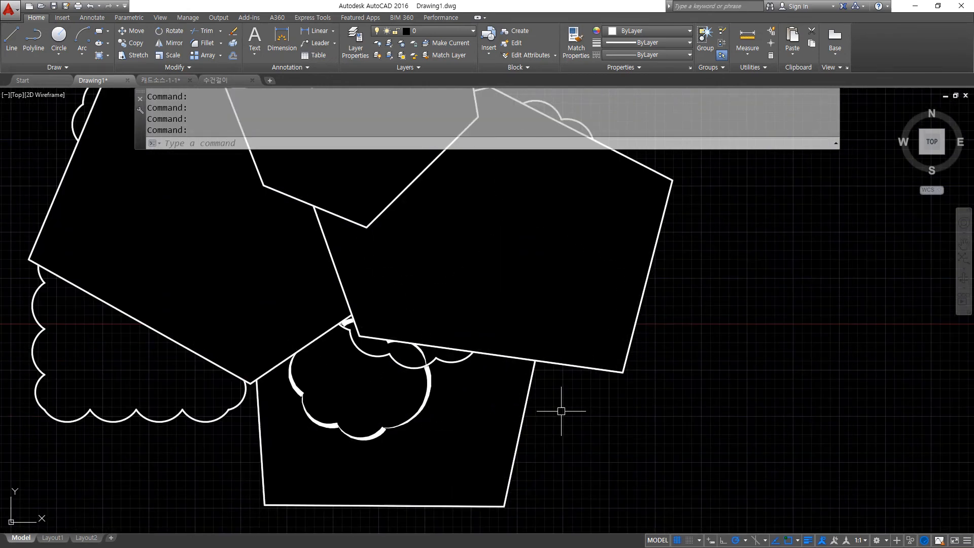
pyautogui.click(523, 413)
pyautogui.rightClick(524, 412)
pyautogui.moveTo(591, 274)
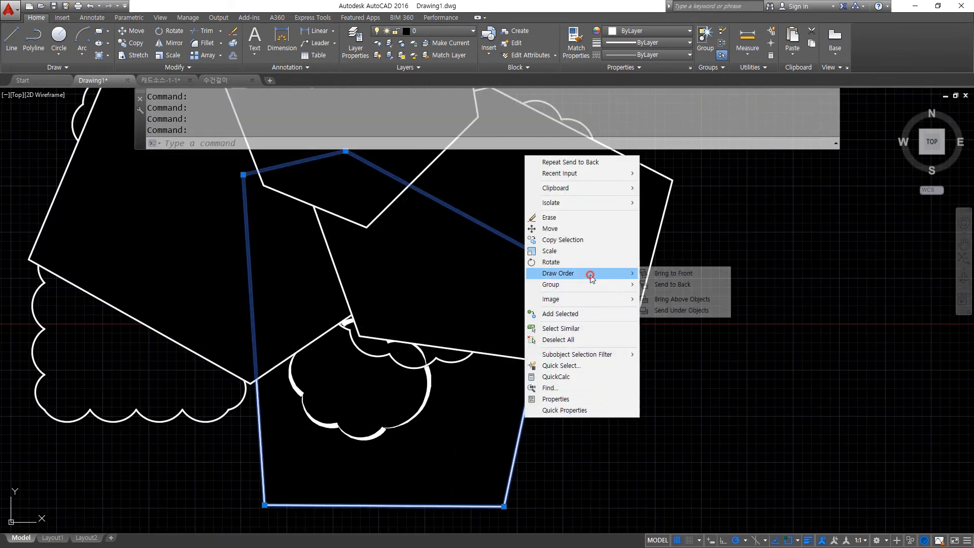
pyautogui.click(691, 300)
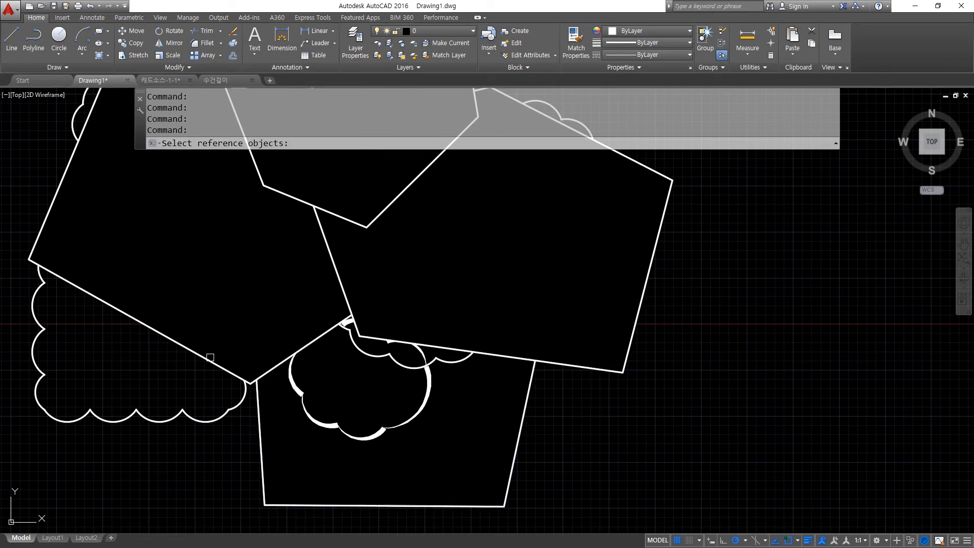
pyautogui.click(186, 350)
pyautogui.press('Return')
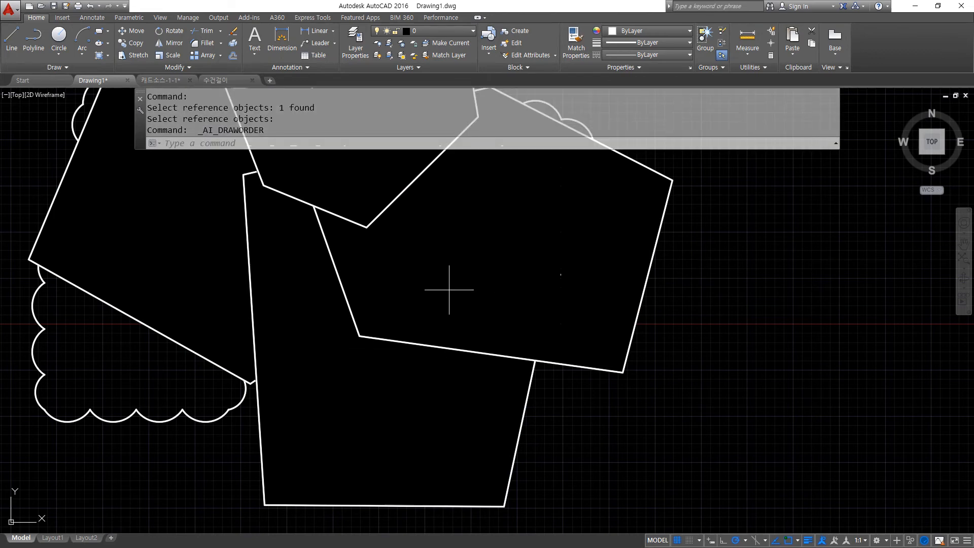
pyautogui.press('Escape')
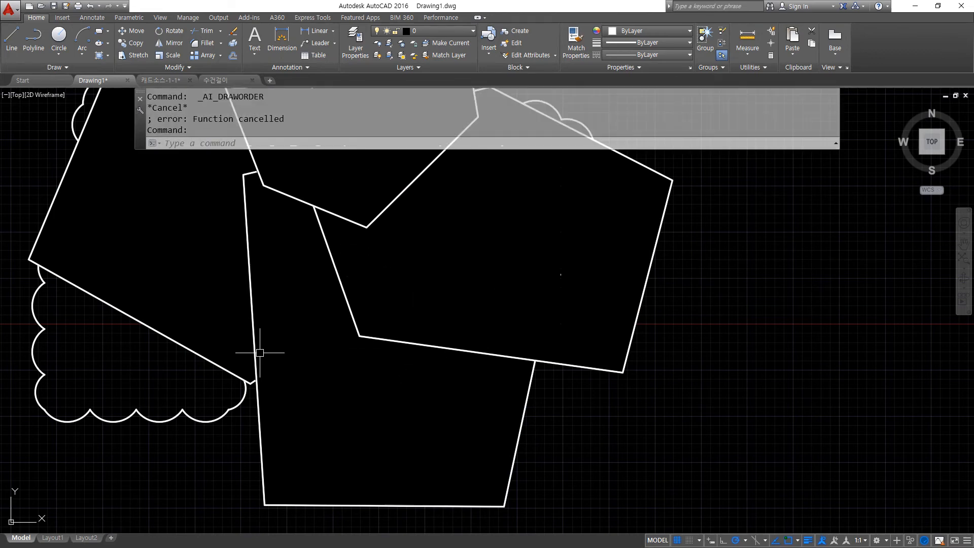
# Step: Send the lower middle wipeout directly under the topmost wipeout with Send Under Objects
pyautogui.click(250, 338)
pyautogui.rightClick(254, 337)
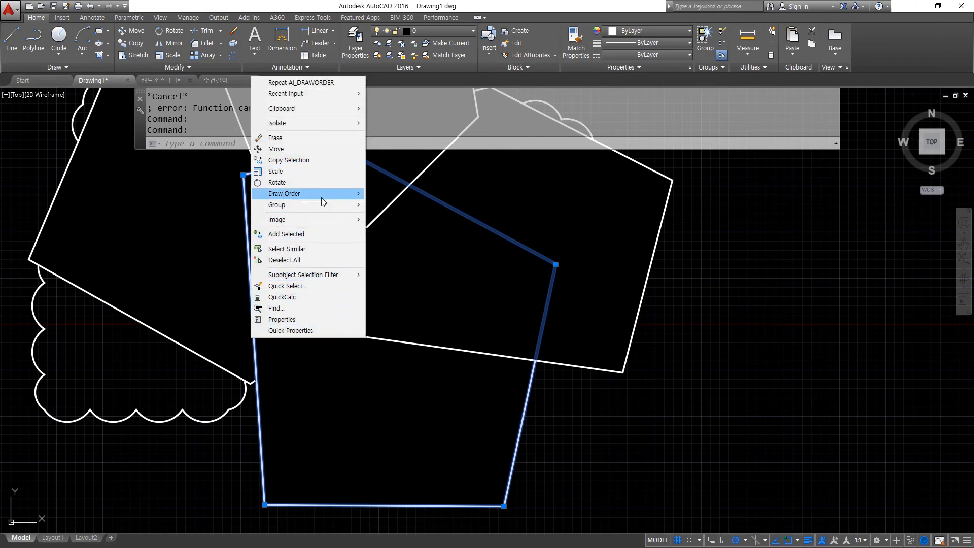
pyautogui.moveTo(322, 195)
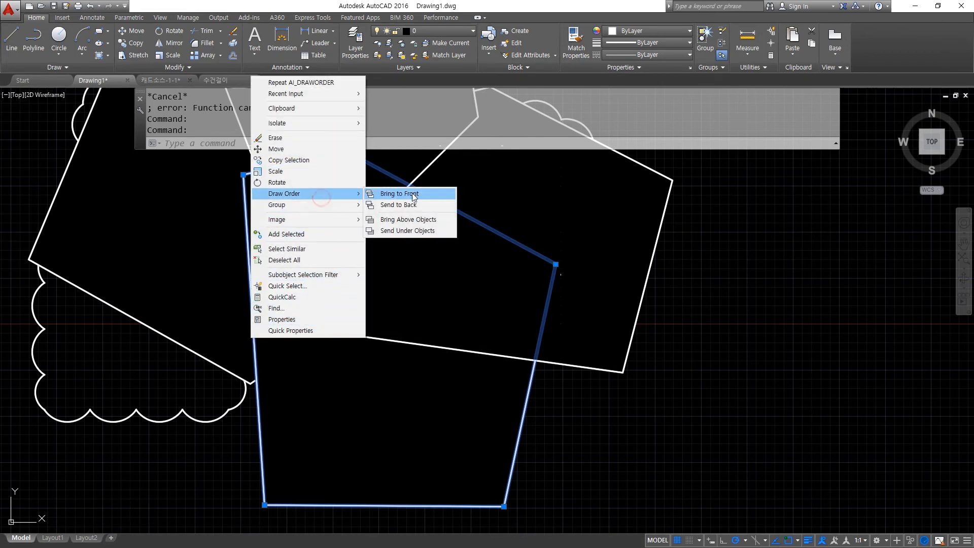
pyautogui.click(430, 236)
pyautogui.click(274, 189)
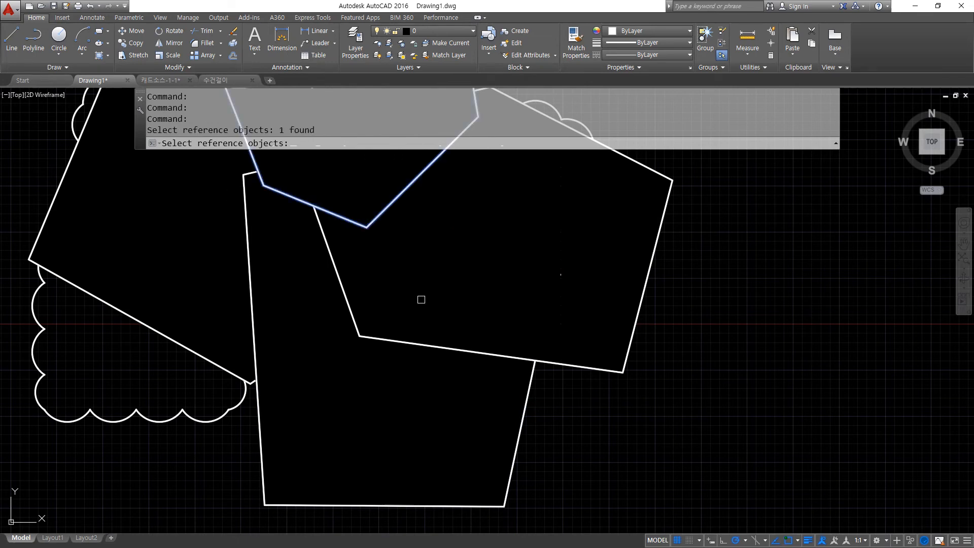
pyautogui.press('Return')
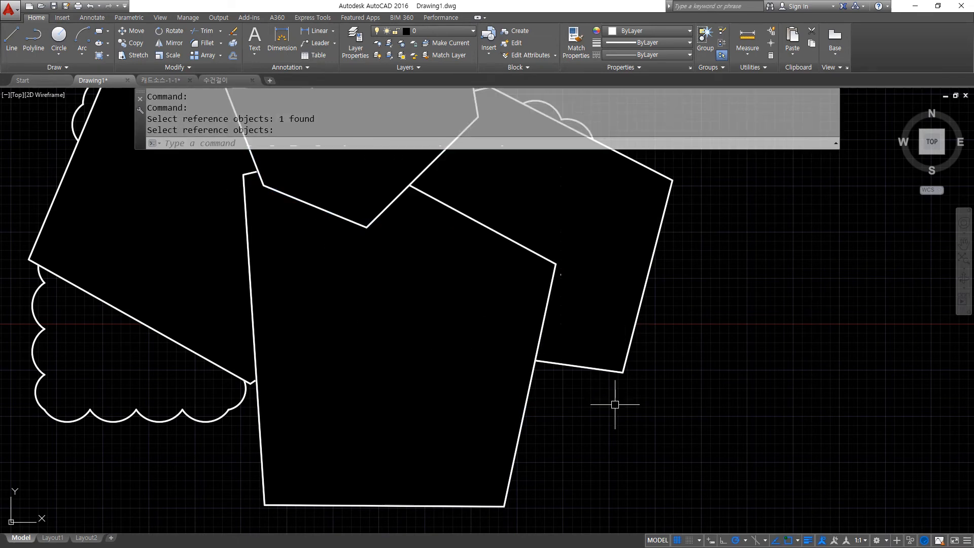
pyautogui.moveTo(406, 374); pyautogui.dragTo(465, 437, button='middle')
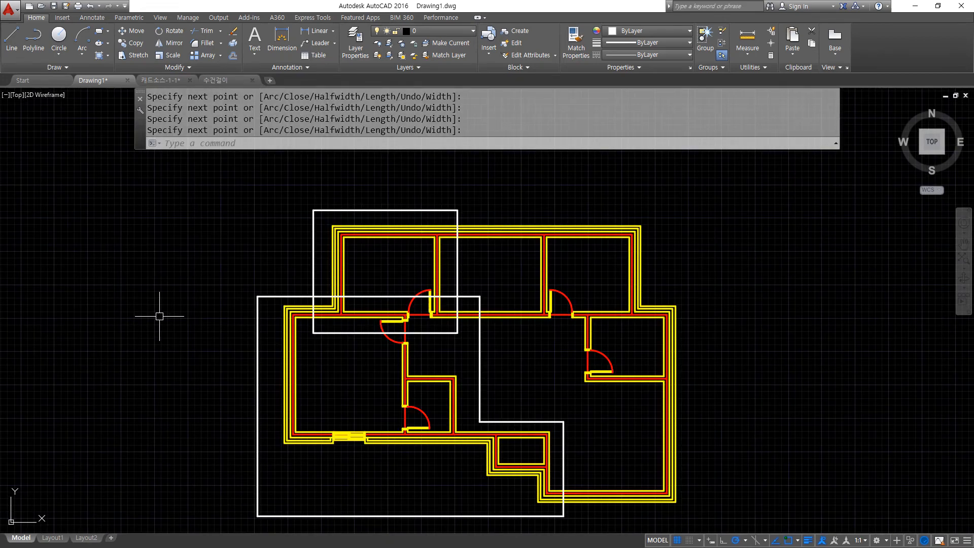
# Step: Clip the floor plan block with a new rectangular XCLIP boundary around its upper-right rooms, and undo the clip
pyautogui.write('xc')
pyautogui.press('Return')
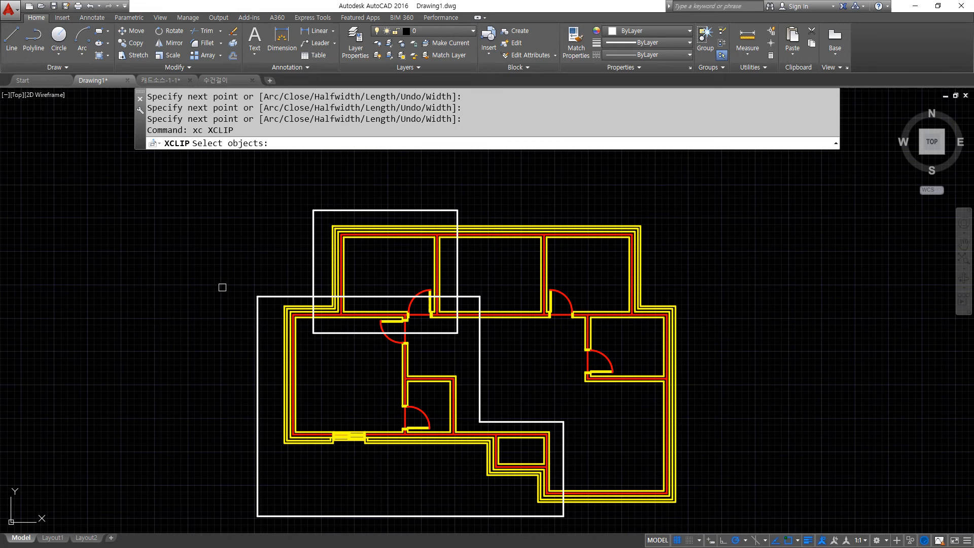
pyautogui.click(521, 231)
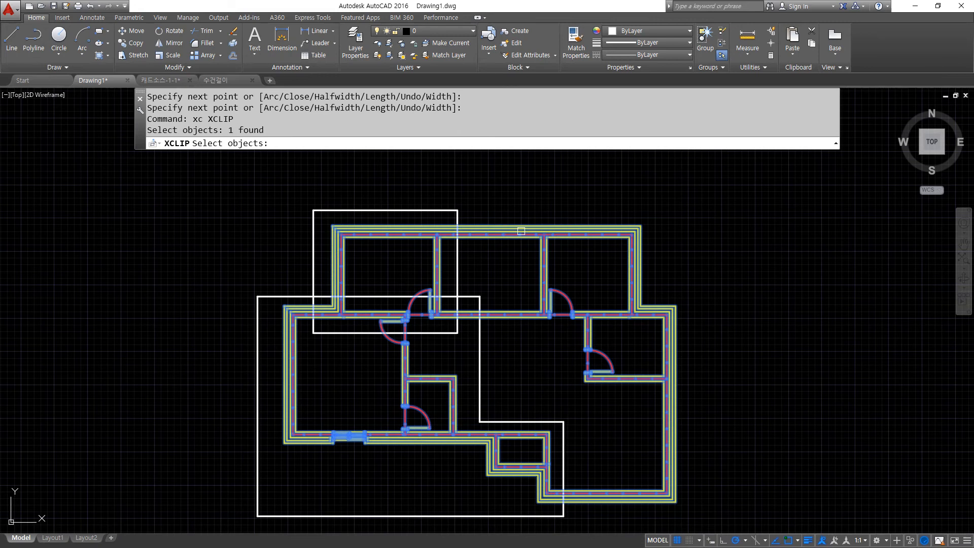
pyautogui.press('Return')
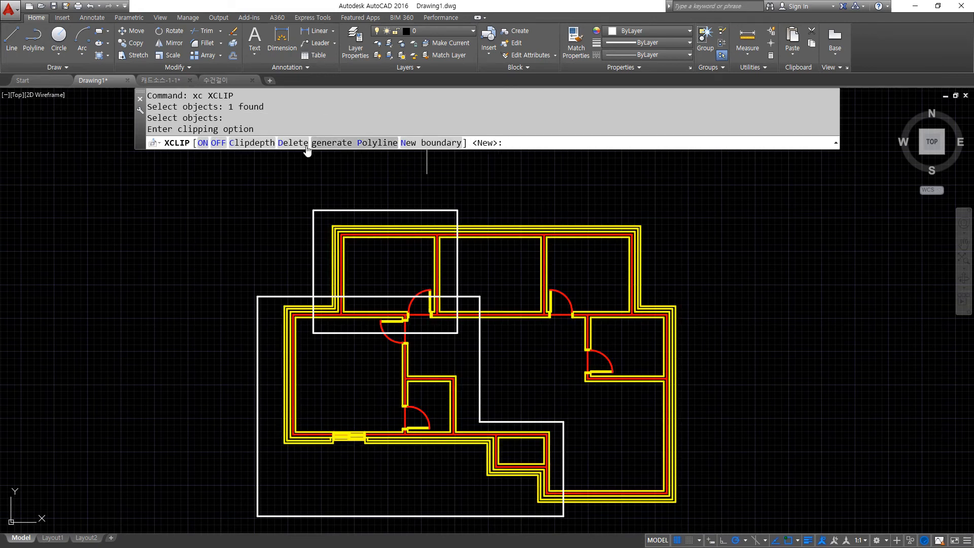
pyautogui.press('super+plus')
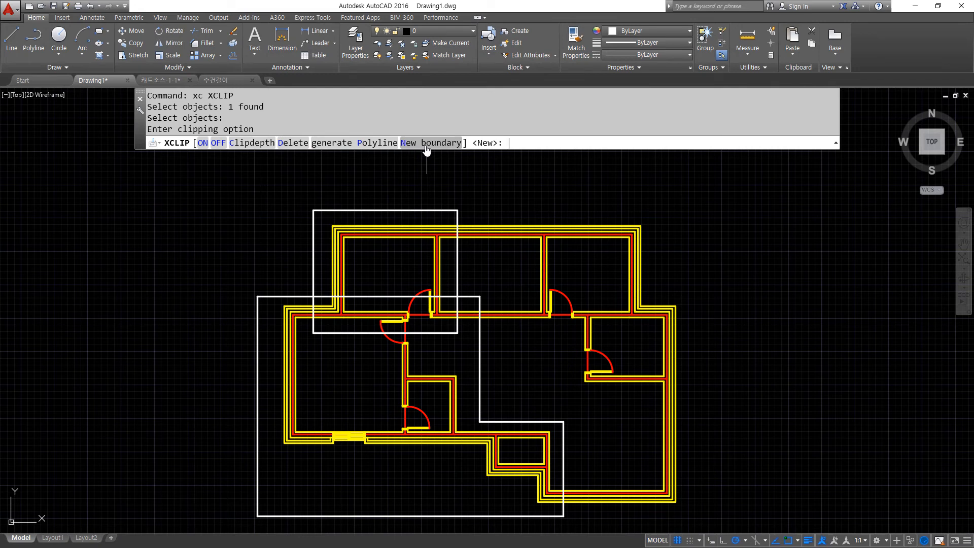
pyautogui.click(427, 144)
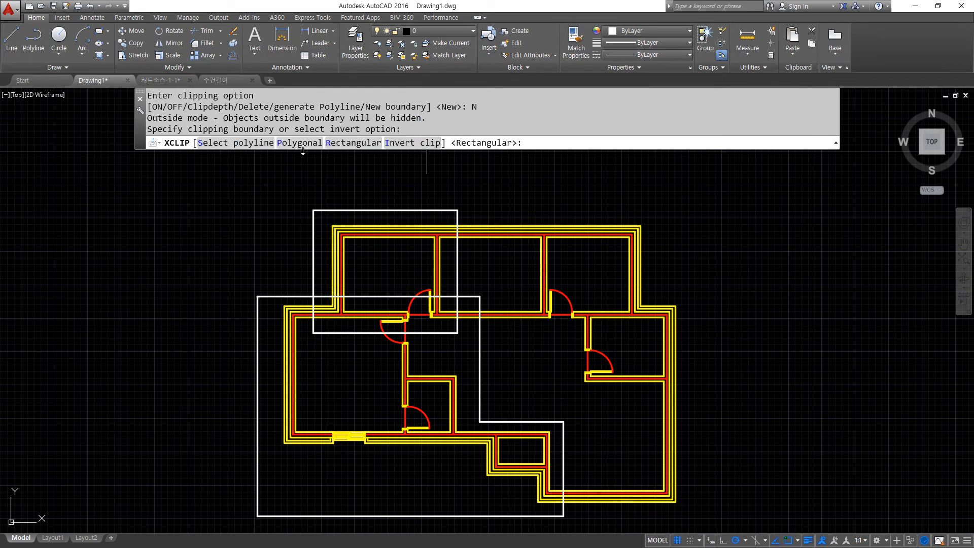
pyautogui.click(353, 144)
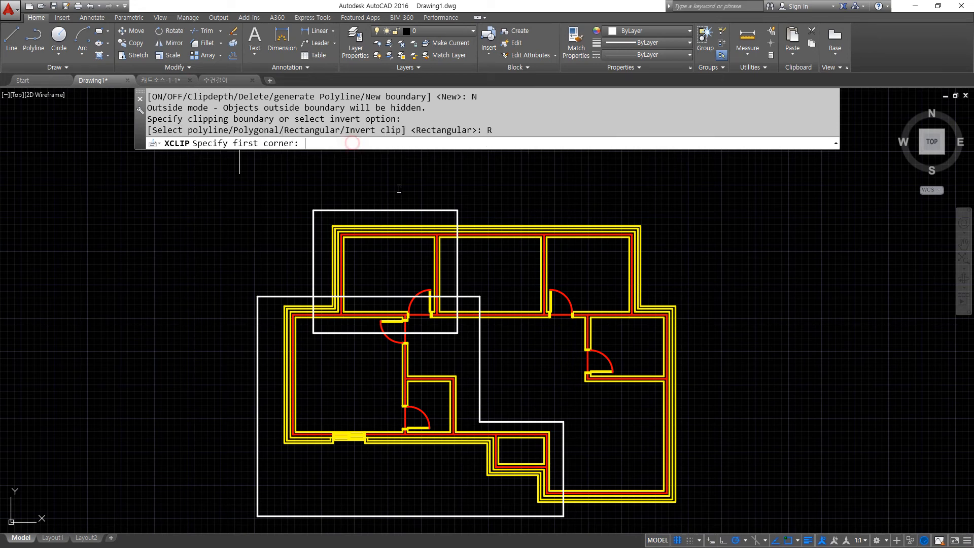
pyautogui.click(529, 211)
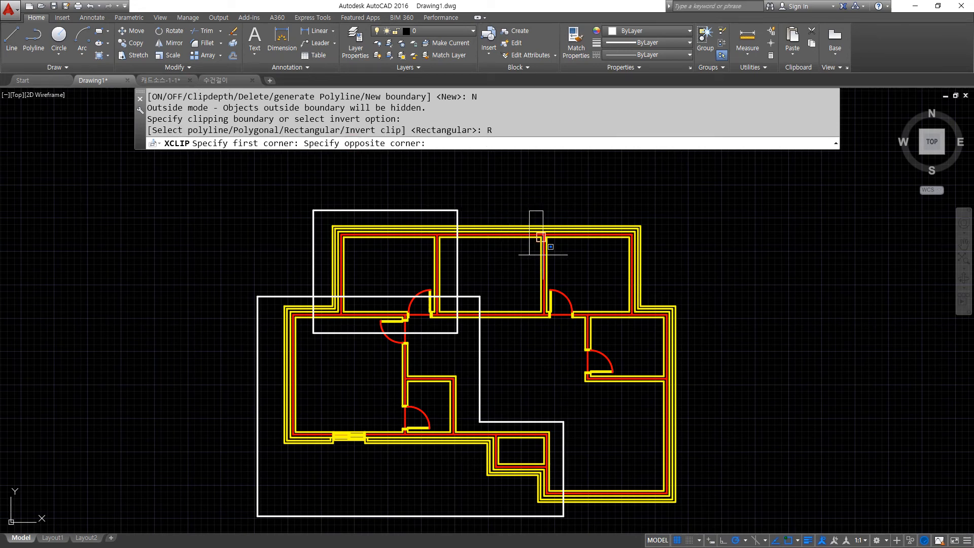
pyautogui.click(696, 387)
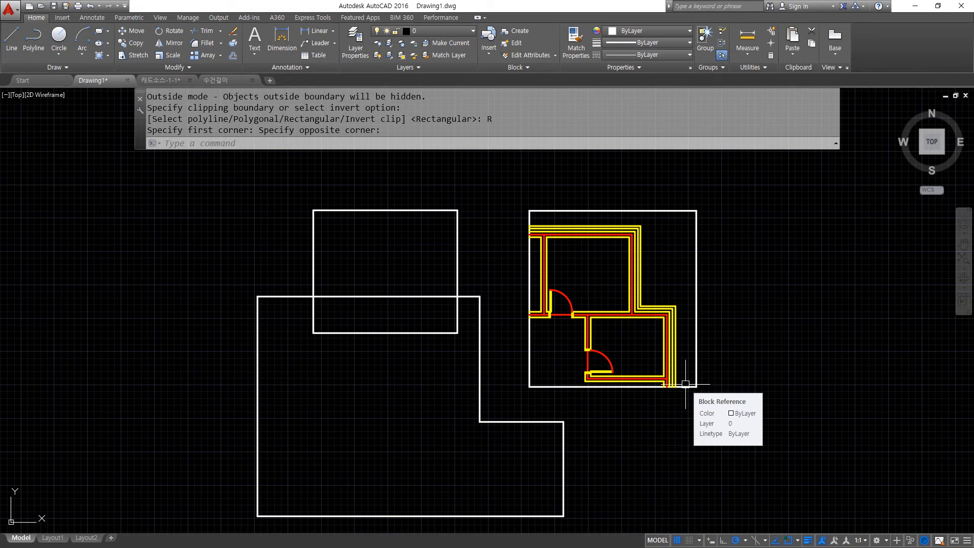
pyautogui.hotkey('ctrl', 'z')
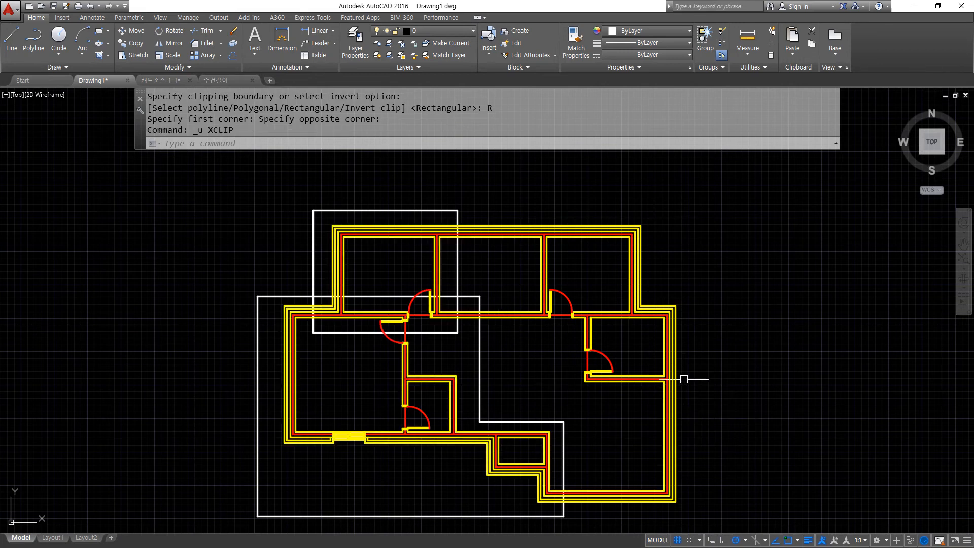
# Step: Clip the floor plan block with a new polygonal XCLIP boundary stepping around its upper-right rooms
pyautogui.write('xc')
pyautogui.press('Return')
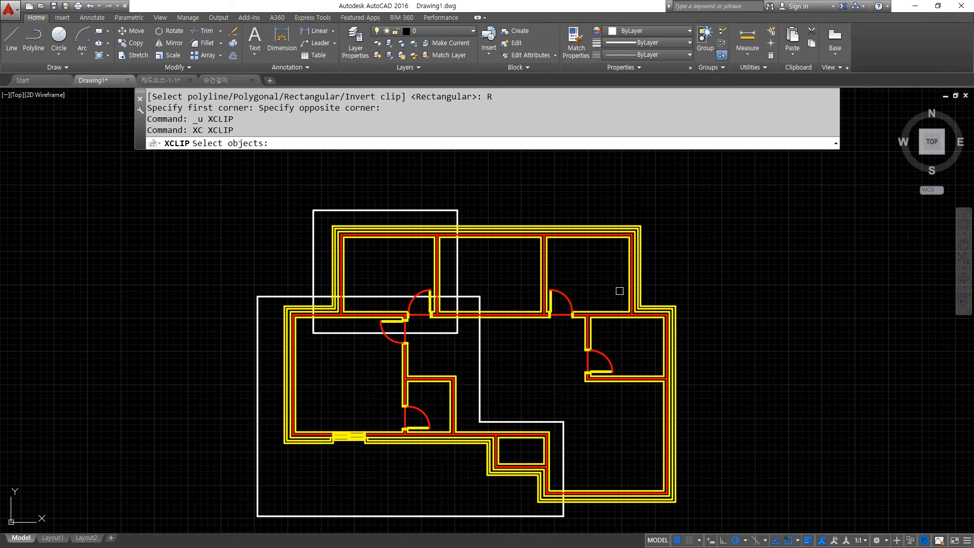
pyautogui.click(631, 261)
pyautogui.press('Return')
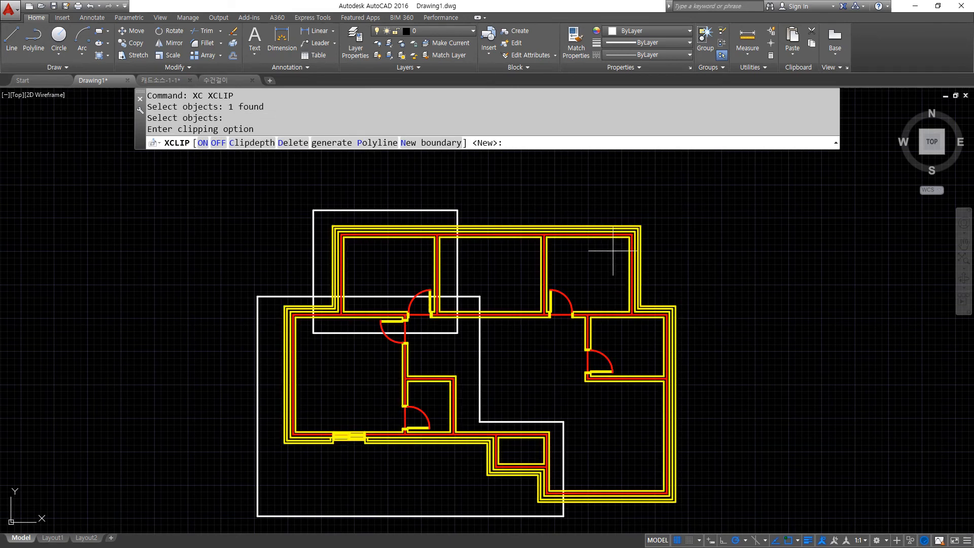
pyautogui.click(449, 143)
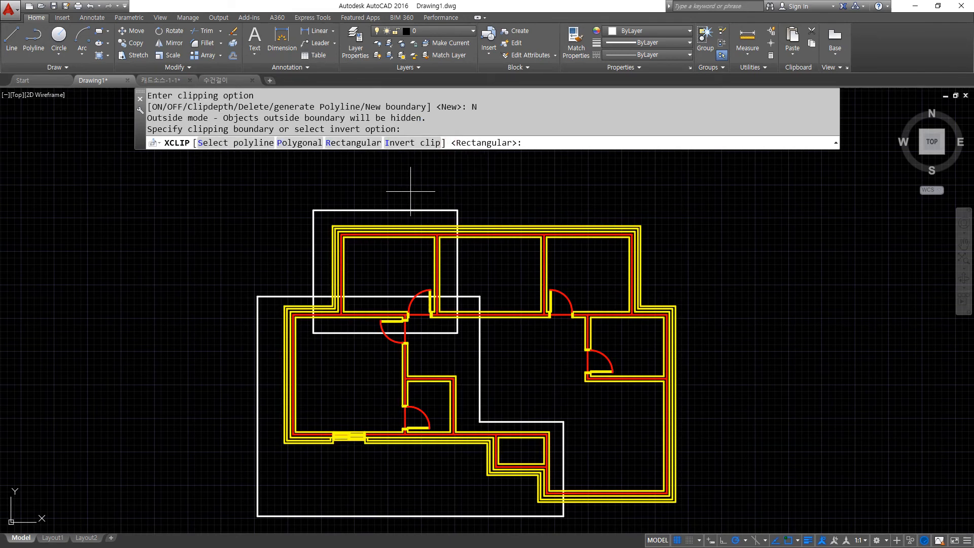
pyautogui.click(303, 143)
pyautogui.click(652, 209)
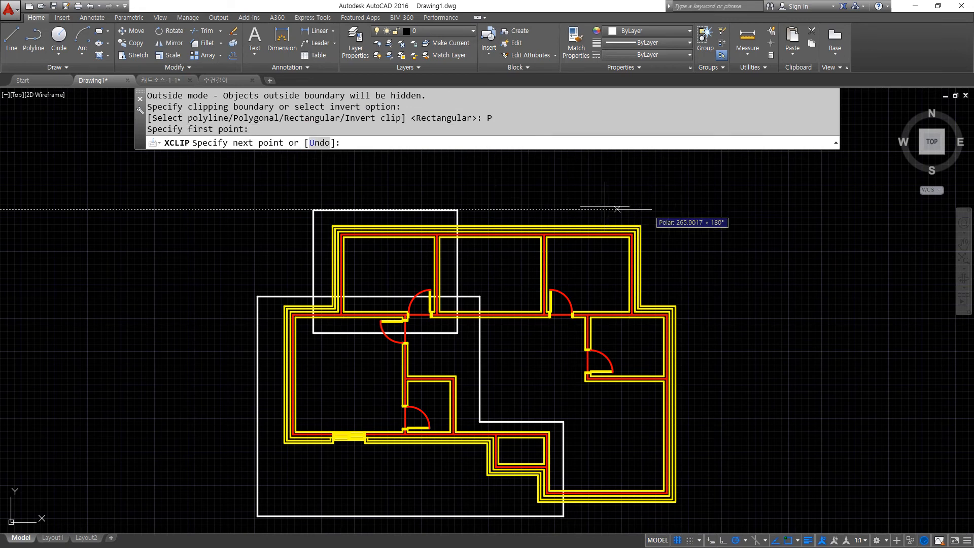
pyautogui.click(512, 209)
pyautogui.click(512, 330)
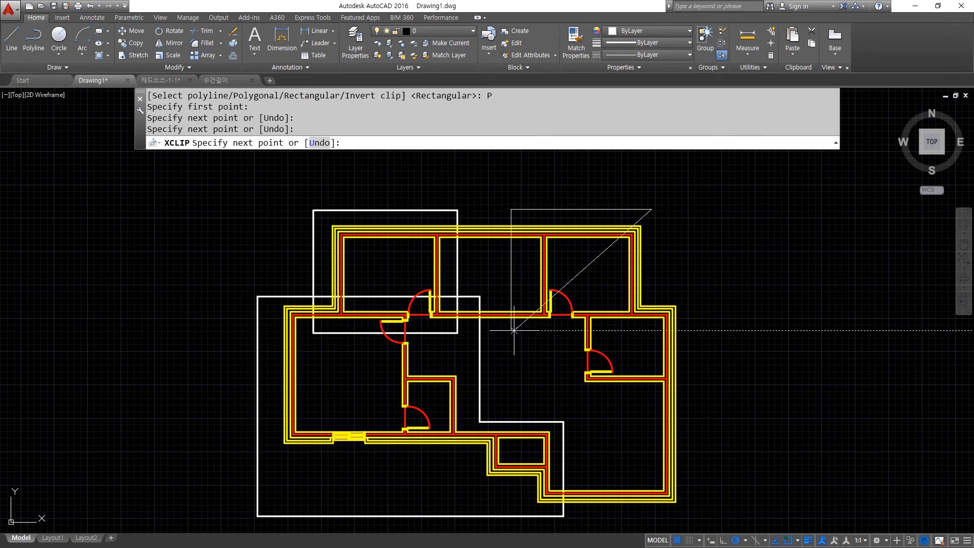
pyautogui.click(568, 330)
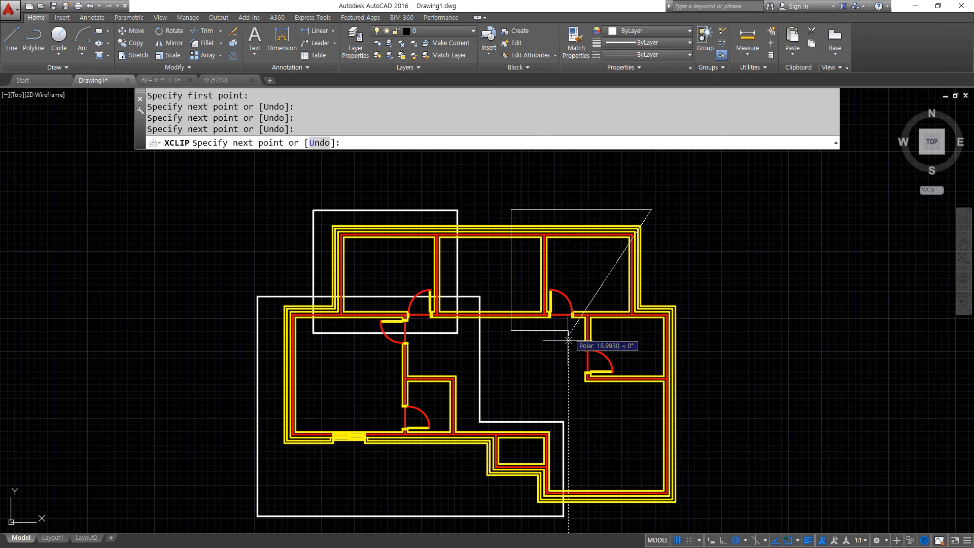
pyautogui.click(569, 390)
pyautogui.click(699, 391)
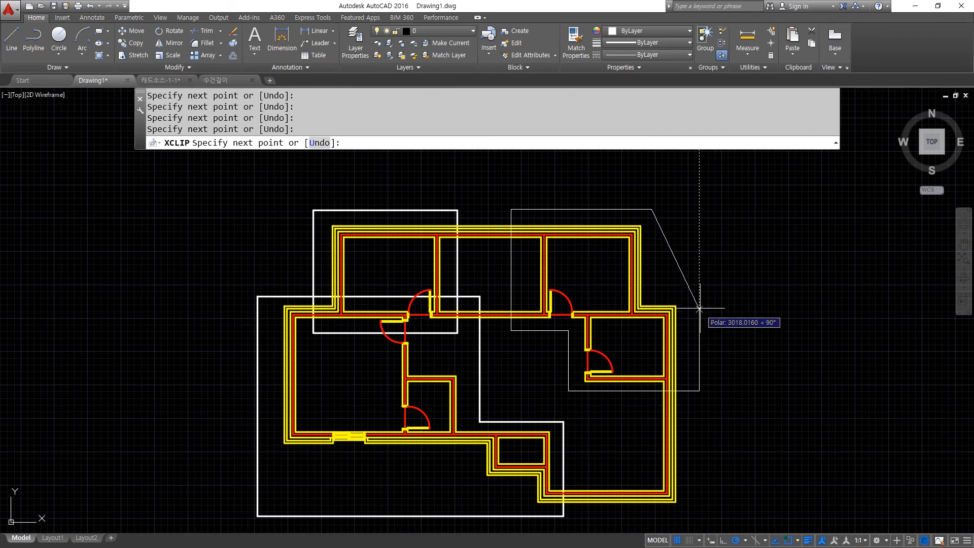
pyautogui.click(700, 291)
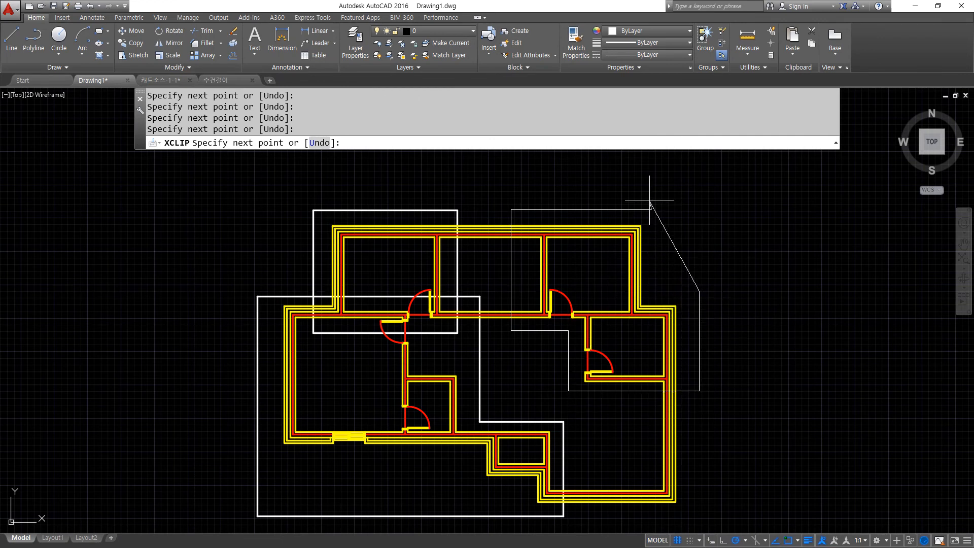
pyautogui.click(654, 290)
pyautogui.press('Return')
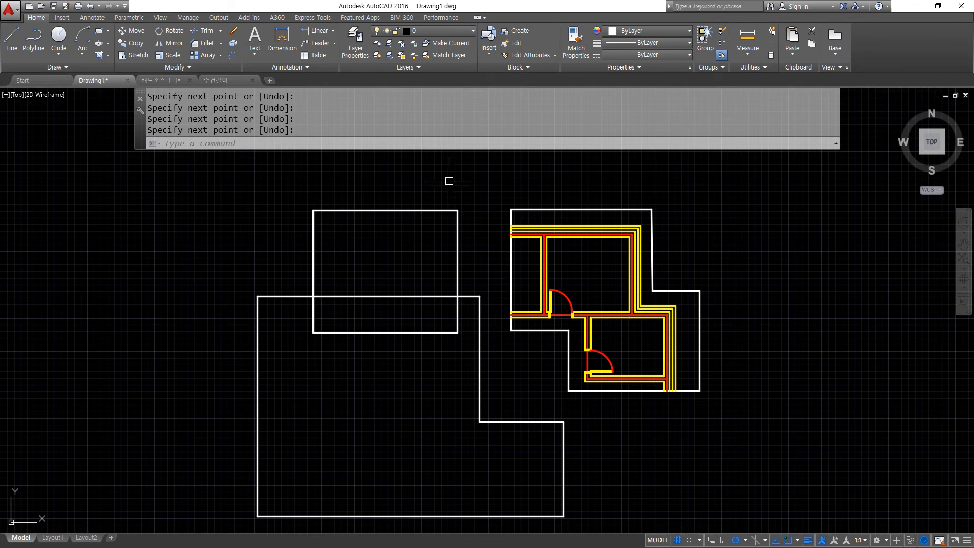
# Step: Delete the polygonal clipping boundary from the floor plan block with XCLIP
pyautogui.write('xc')
pyautogui.press('Return')
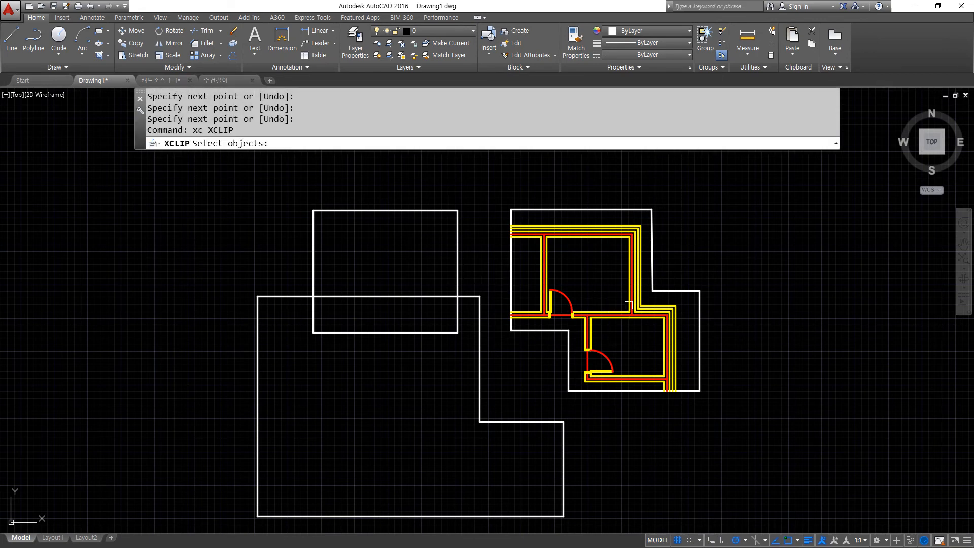
pyautogui.click(628, 306)
pyautogui.press('Return')
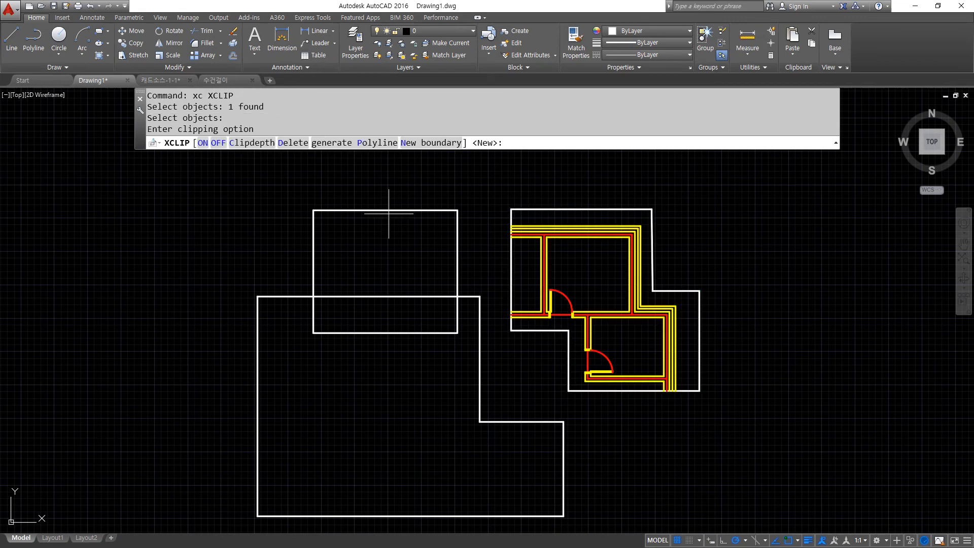
pyautogui.click(282, 143)
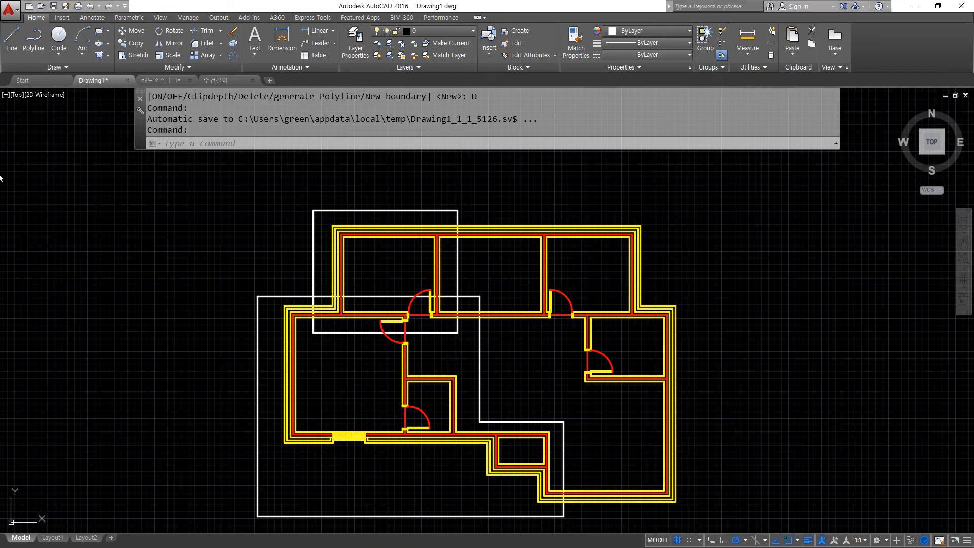
# Step: Clip the floor plan block with XCLIP, selecting the larger L-shaped polyline as its new boundary
pyautogui.write('xc')
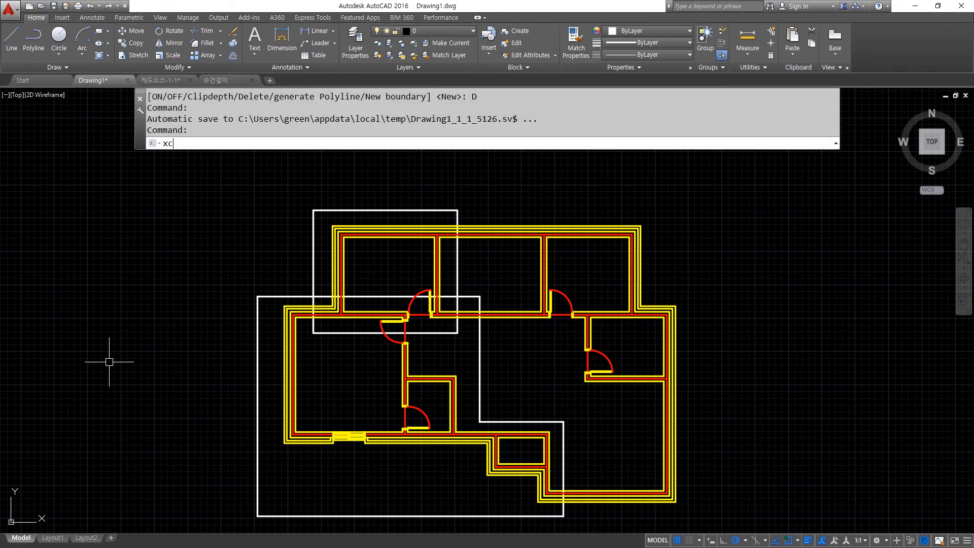
pyautogui.press('Return')
pyautogui.click(420, 245)
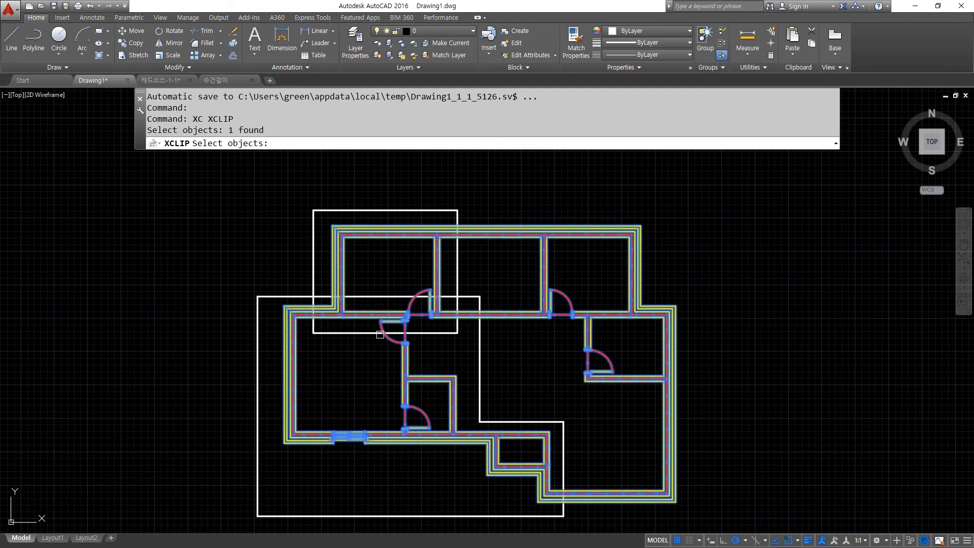
pyautogui.press('Return')
pyautogui.click(428, 143)
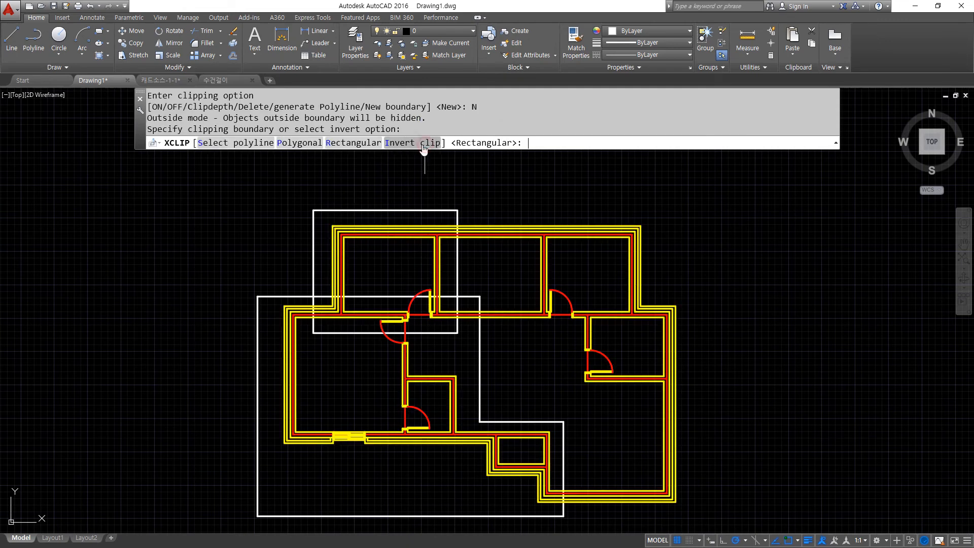
pyautogui.click(269, 144)
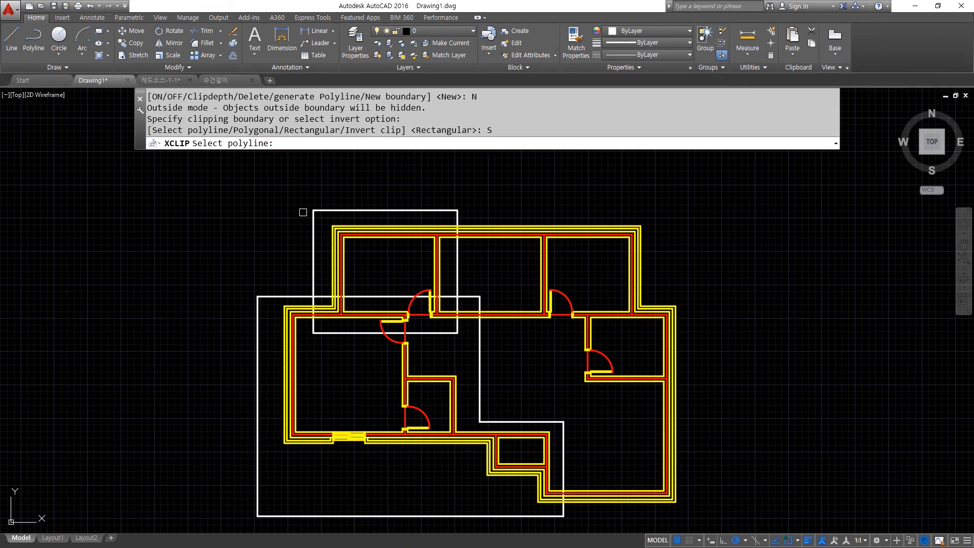
pyautogui.click(271, 297)
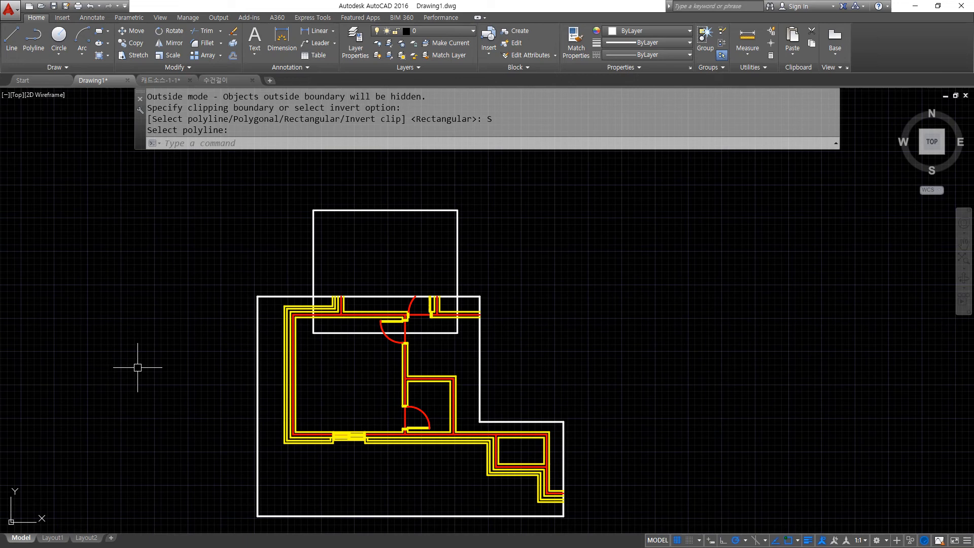
# Step: Delete the L-shaped clipping boundary from the floor plan block with XCLIP
pyautogui.press('Return')
pyautogui.click(282, 345)
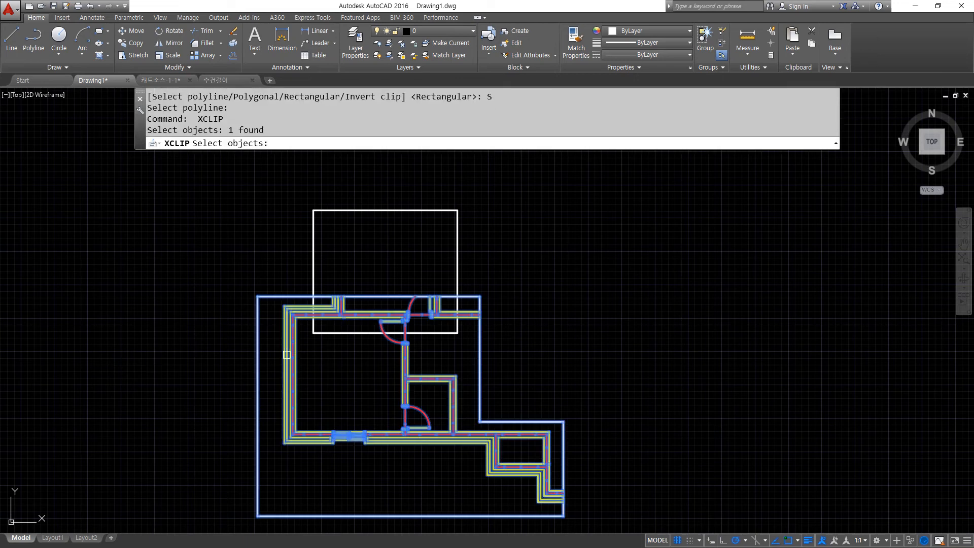
pyautogui.press('Return')
pyautogui.click(311, 144)
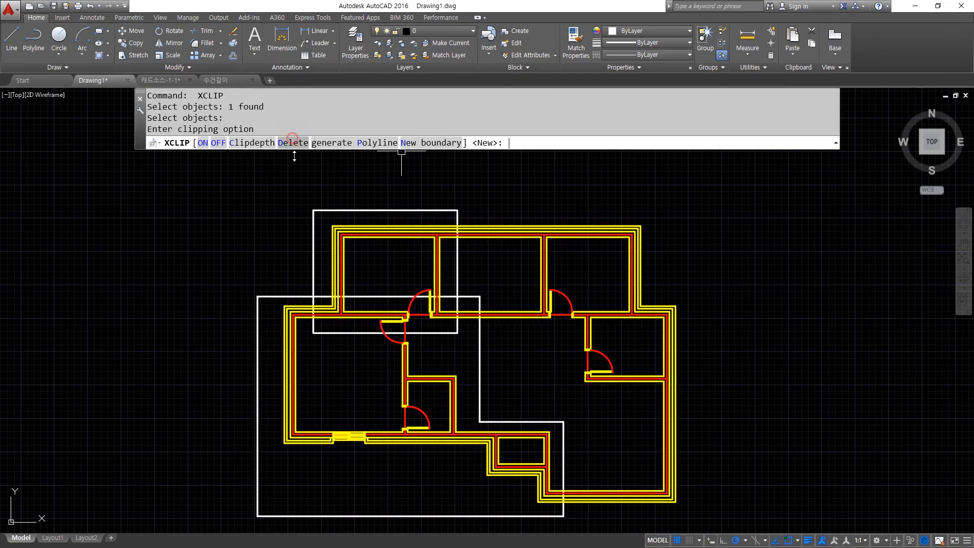
# Step: Erase the white rectangle and the L-shaped polyline overlapping the floor plan
pyautogui.click(378, 210)
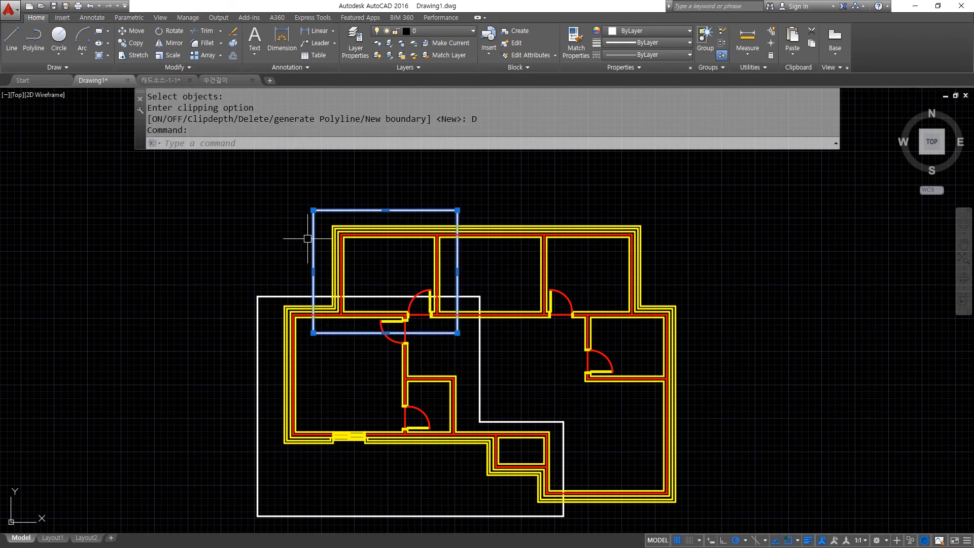
pyautogui.click(258, 304)
pyautogui.write('e')
pyautogui.press('Return')
# Step: Clip the floor plan block with XCLIP using an inverted rectangular boundary over its upper-right rooms, hiding everything inside it
pyautogui.write('xc')
pyautogui.press('Return')
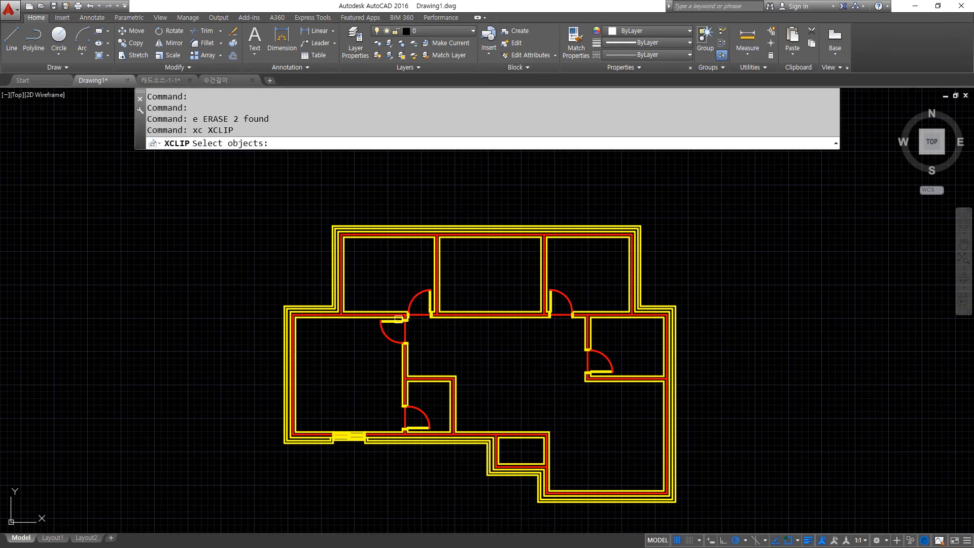
pyautogui.click(401, 319)
pyautogui.press('Return')
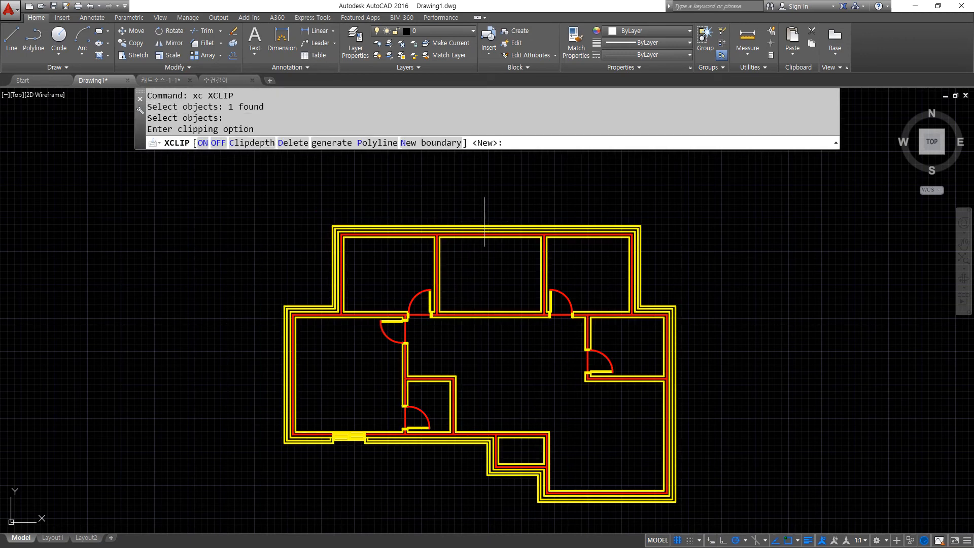
pyautogui.click(434, 143)
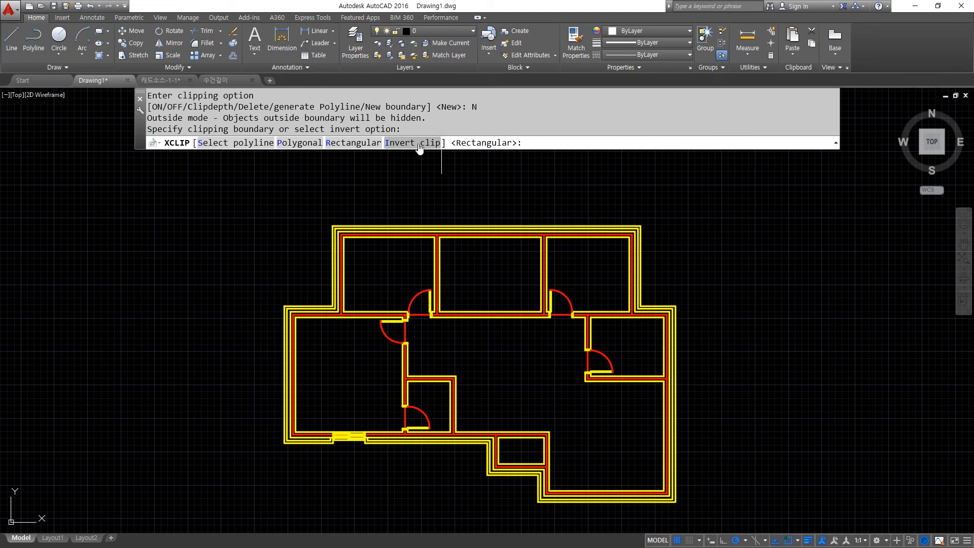
pyautogui.click(420, 143)
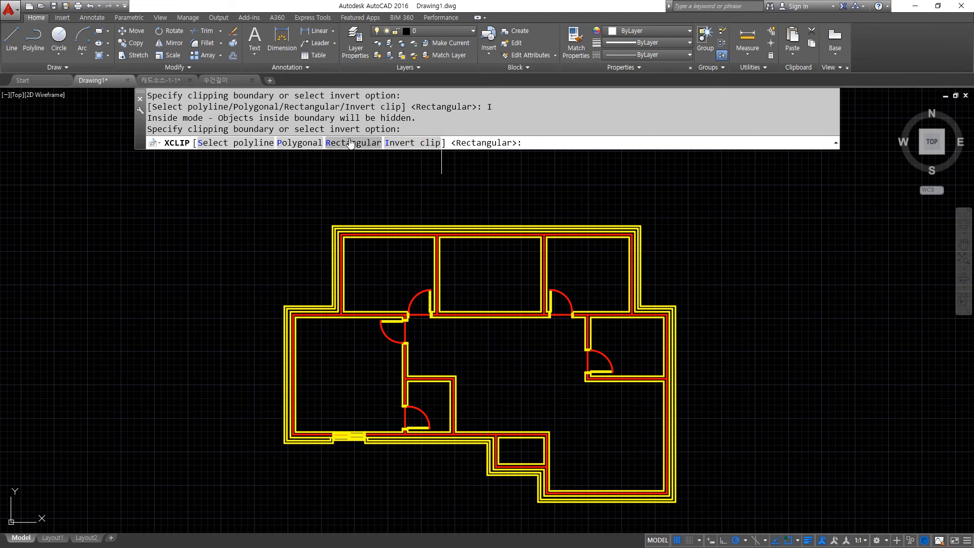
pyautogui.click(355, 143)
pyautogui.click(688, 190)
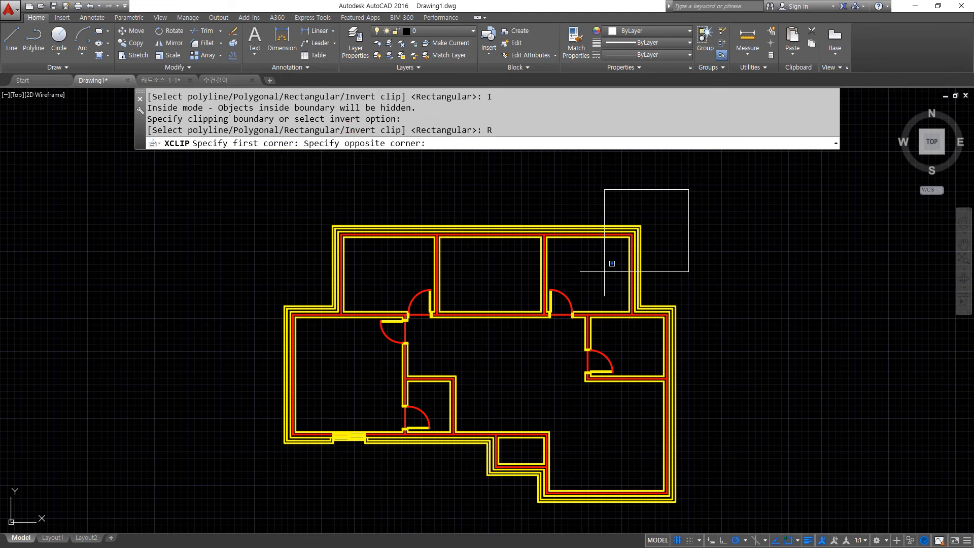
pyautogui.click(423, 330)
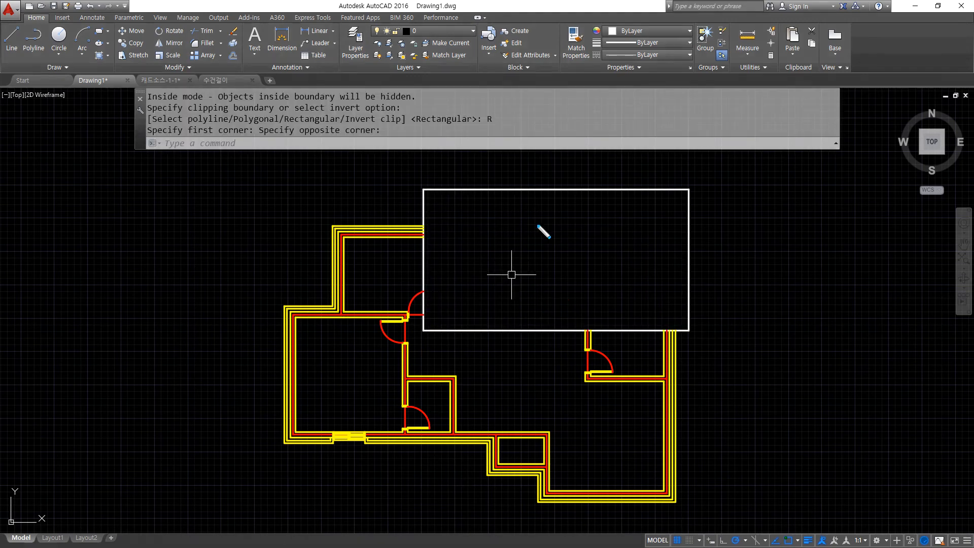
pyautogui.moveTo(446, 259); pyautogui.dragTo(505, 223)
pyautogui.moveTo(504, 293); pyautogui.dragTo(563, 244)
pyautogui.moveTo(636, 260); pyautogui.dragTo(559, 297)
pyautogui.moveTo(649, 263); pyautogui.dragTo(596, 290)
pyautogui.moveTo(562, 224); pyautogui.dragTo(602, 276)
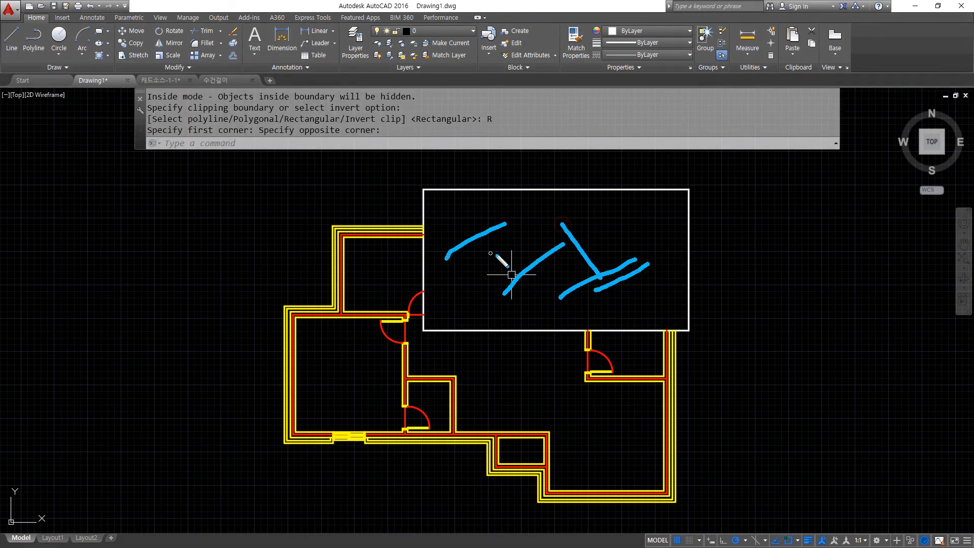
pyautogui.moveTo(501, 256); pyautogui.dragTo(536, 302)
# Step: Move the clipped floor plan block a short distance left and slightly down
pyautogui.write('m')
pyautogui.press('Return')
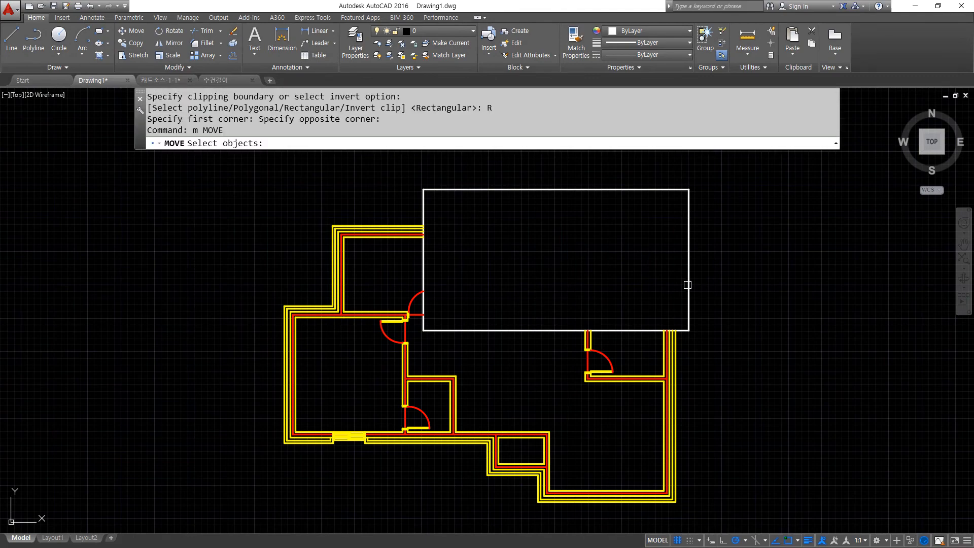
pyautogui.click(687, 285)
pyautogui.press('Return')
pyautogui.click(753, 287)
pyautogui.click(675, 303)
# Step: Move the clipped floor plan block back to the right and slightly up, near its original place
pyautogui.press('Return')
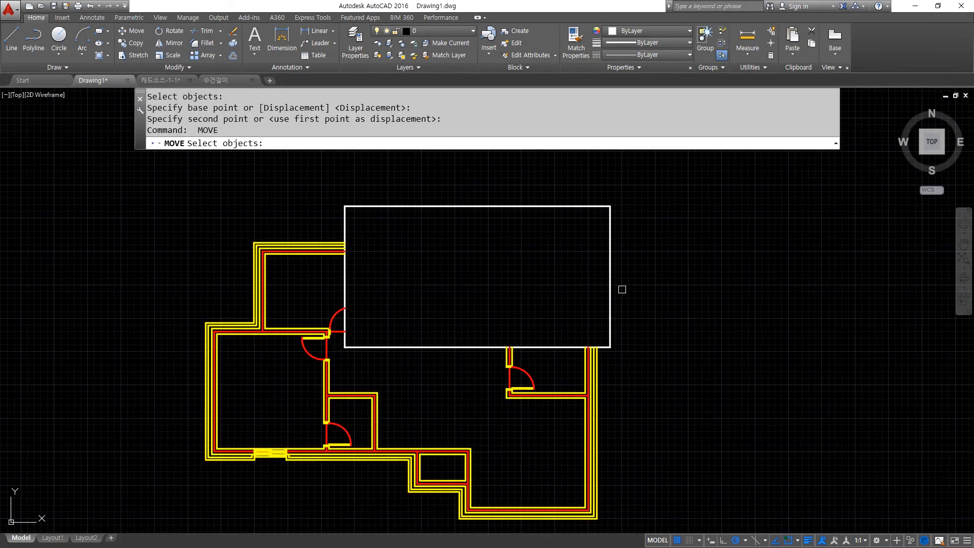
pyautogui.click(605, 291)
pyautogui.press('Return')
pyautogui.click(640, 313)
pyautogui.click(709, 302)
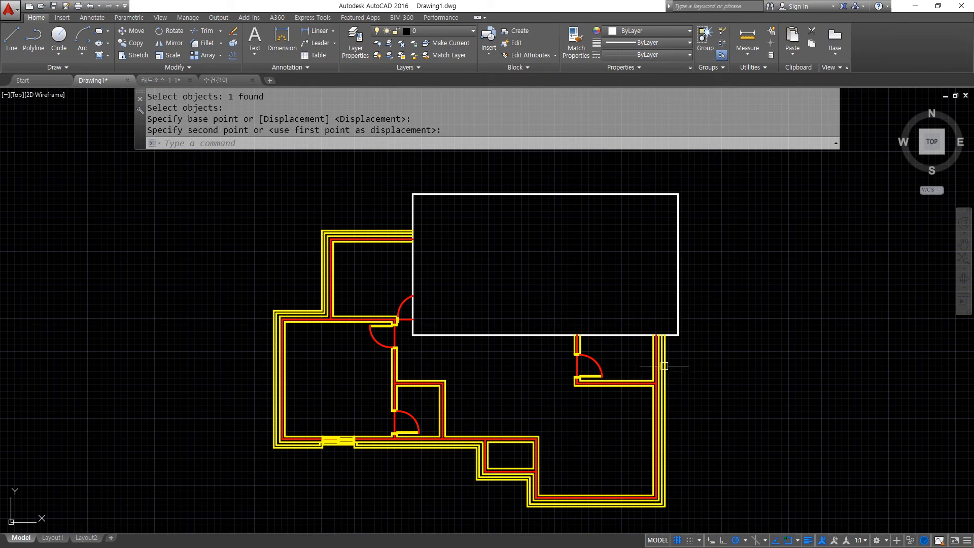
# Step: Erase the clipped floor plan block to leave the drawing empty
pyautogui.click(766, 404)
pyautogui.click(590, 304)
pyautogui.write('e')
pyautogui.press('Return')
pyautogui.write('z')
pyautogui.press('Return')
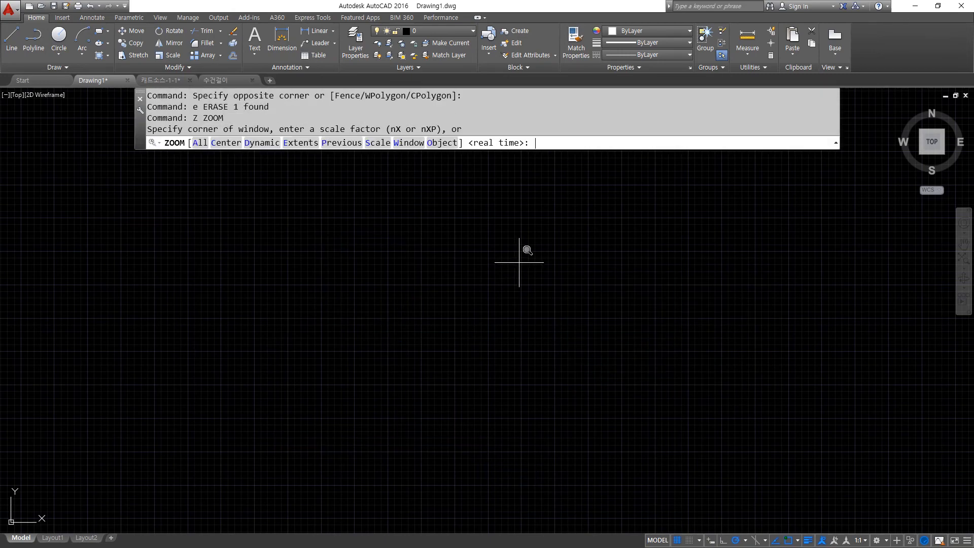
pyautogui.write('e')
pyautogui.press('Return')
# Step: Switch to the Notepad command notes, highlight the OVerkill and PUrge entries, and return to AutoCAD
pyautogui.hotkey('alt', 'Tab')
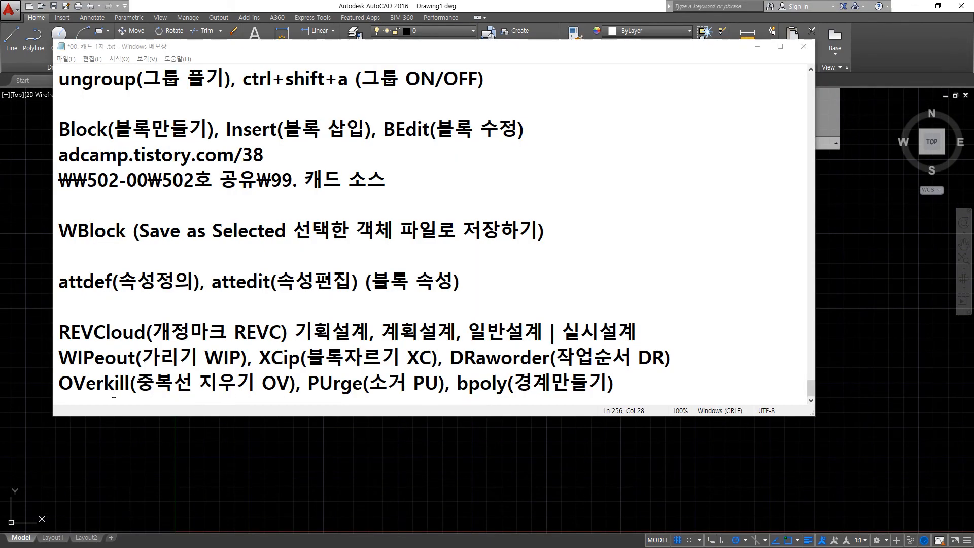
pyautogui.moveTo(63, 384); pyautogui.dragTo(448, 376)
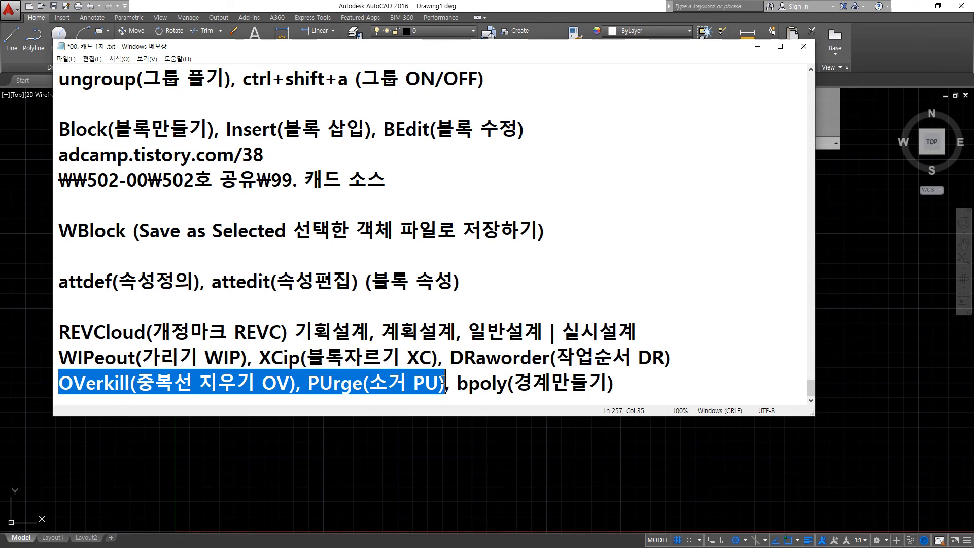
pyautogui.click(224, 480)
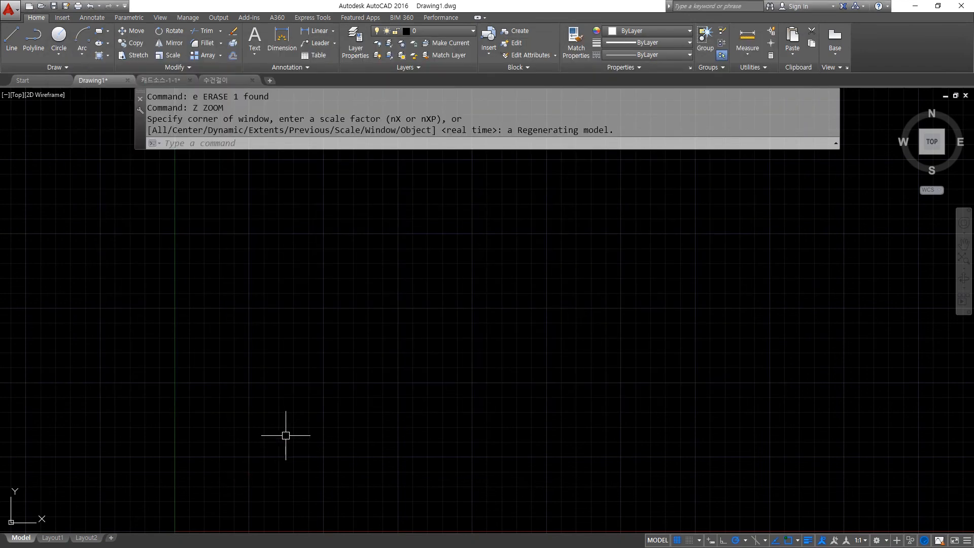
# Step: Draw a long horizontal line across the middle of the empty drawing
pyautogui.write('l')
pyautogui.press('Return')
pyautogui.click(278, 293)
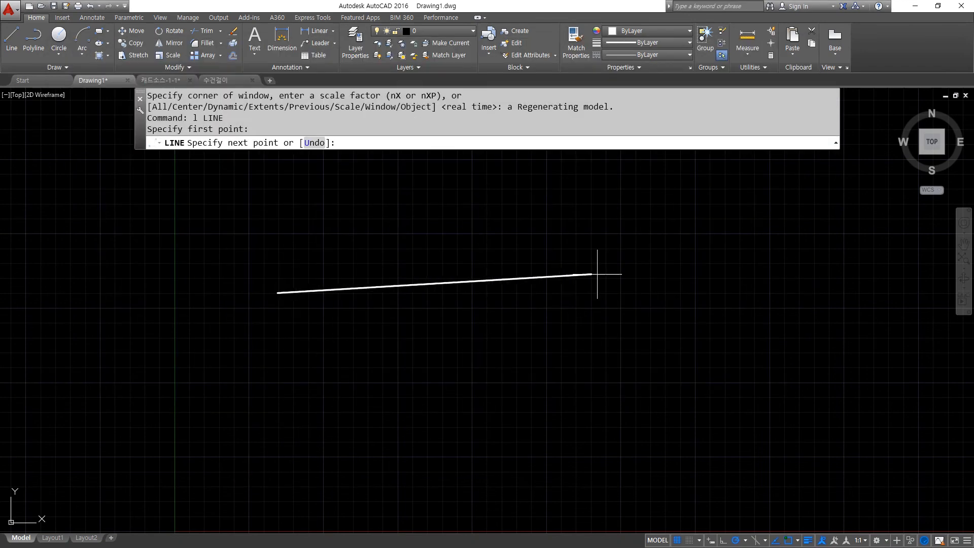
pyautogui.click(676, 293)
pyautogui.press('Return')
# Step: Set the current object color to Red and draw a shorter line on top of the white line's middle part, starting with a nearest snap
pyautogui.click(644, 30)
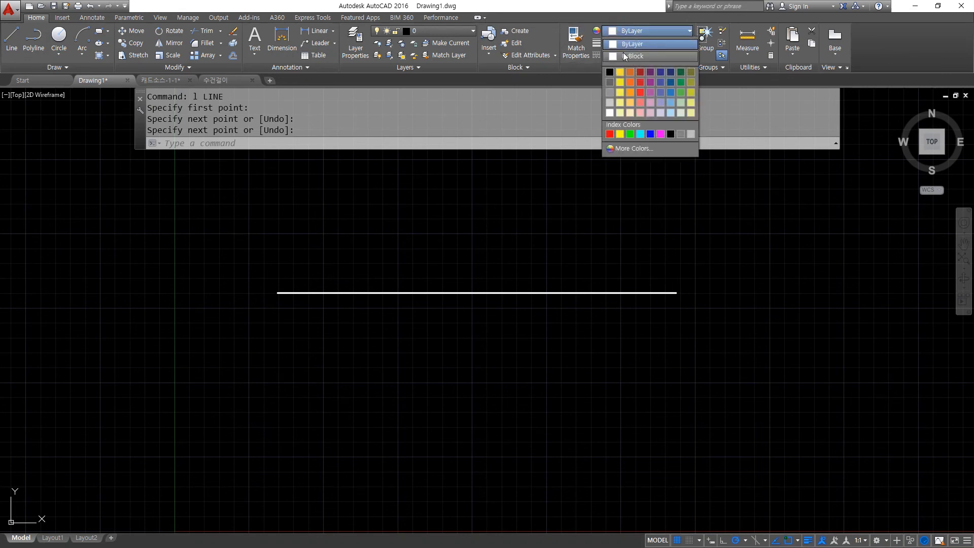
pyautogui.click(610, 134)
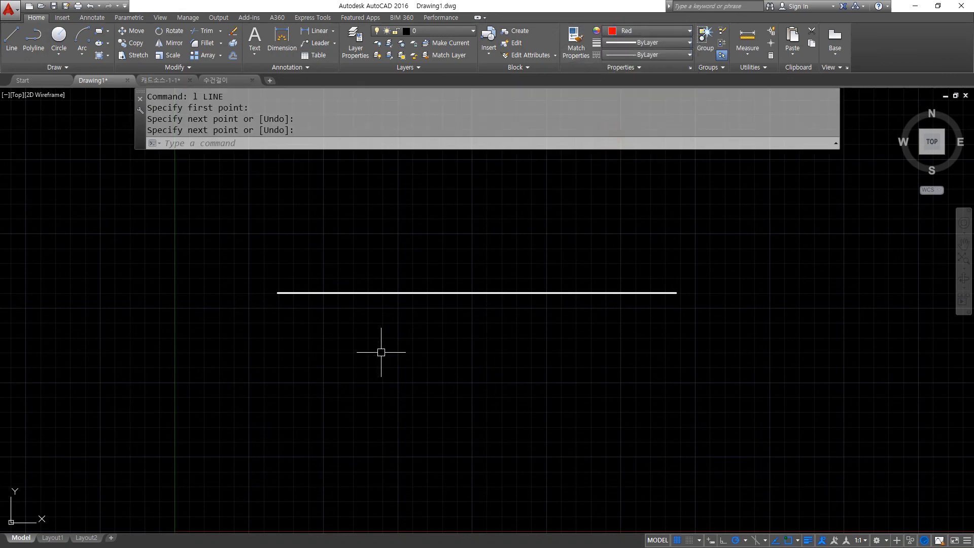
pyautogui.write('l')
pyautogui.press('Return')
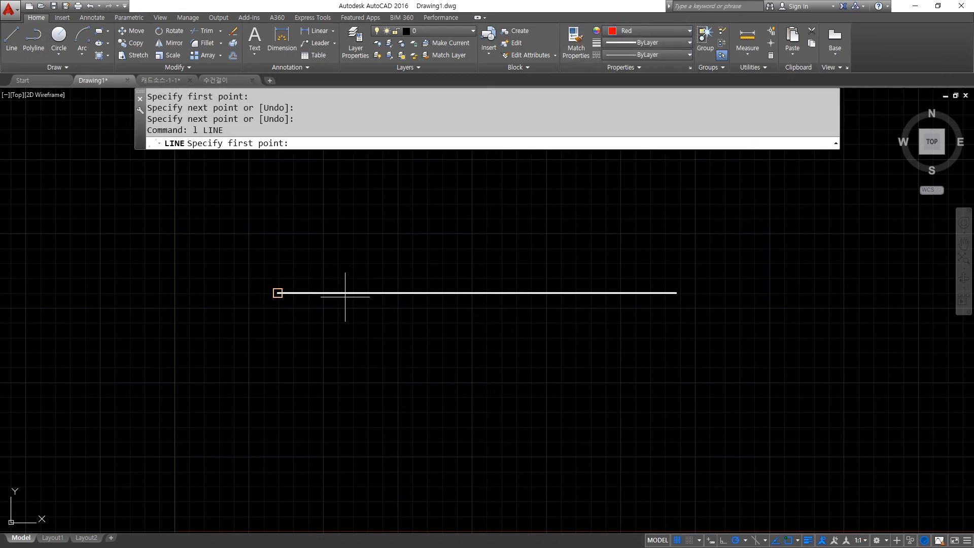
pyautogui.write('nea')
pyautogui.press('Return')
pyautogui.click(353, 293)
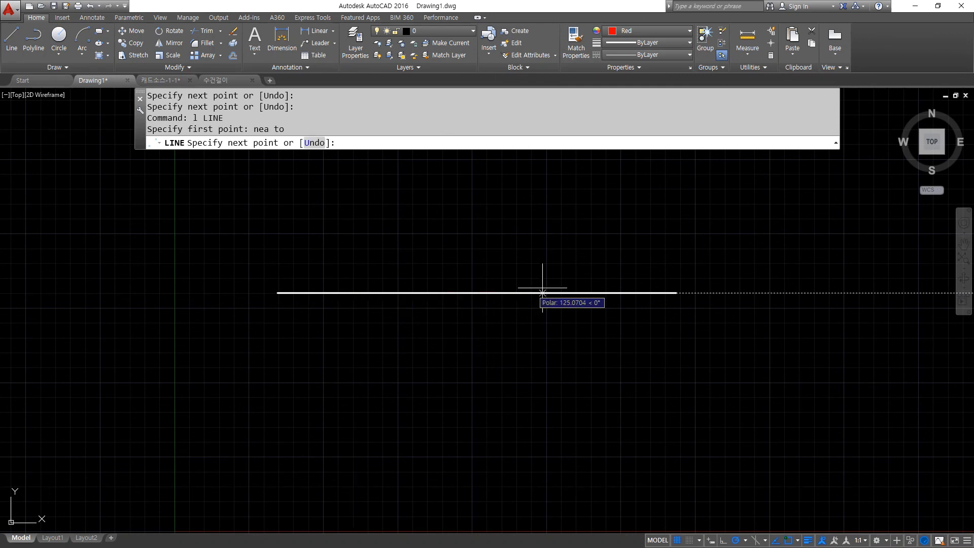
pyautogui.click(575, 293)
pyautogui.press('Return')
pyautogui.scroll(2, 482, 305)
pyautogui.moveTo(416, 357)
pyautogui.mouseDown()
pyautogui.moveTo(378, 371)
pyautogui.moveTo(437, 208)
pyautogui.moveTo(634, 373)
pyautogui.moveTo(388, 401)
pyautogui.mouseUp()
pyautogui.press('Escape')
pyautogui.scroll(-2, 426, 392)
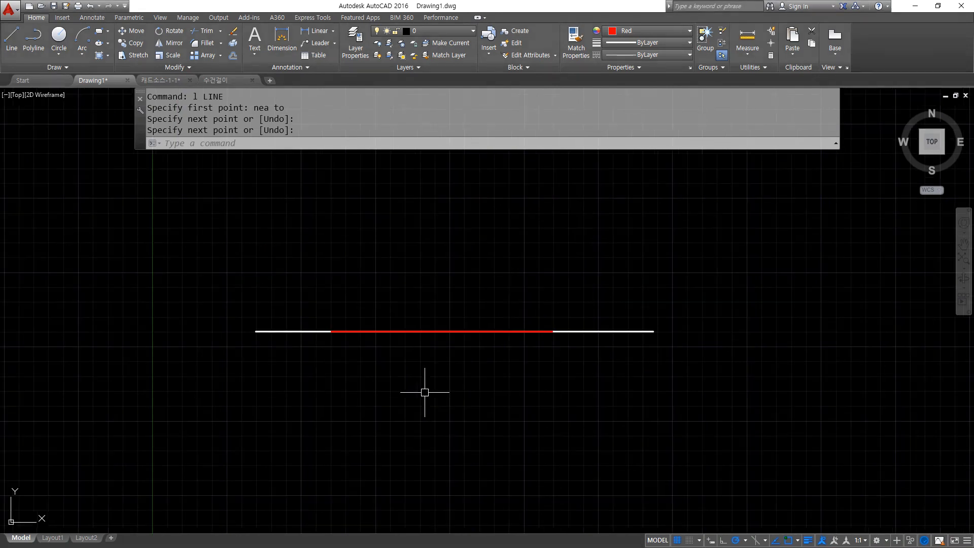
# Step: Remove the overlapping red line with OVERKILL, selecting both lines and ignoring Color in the comparison
pyautogui.write('oer')
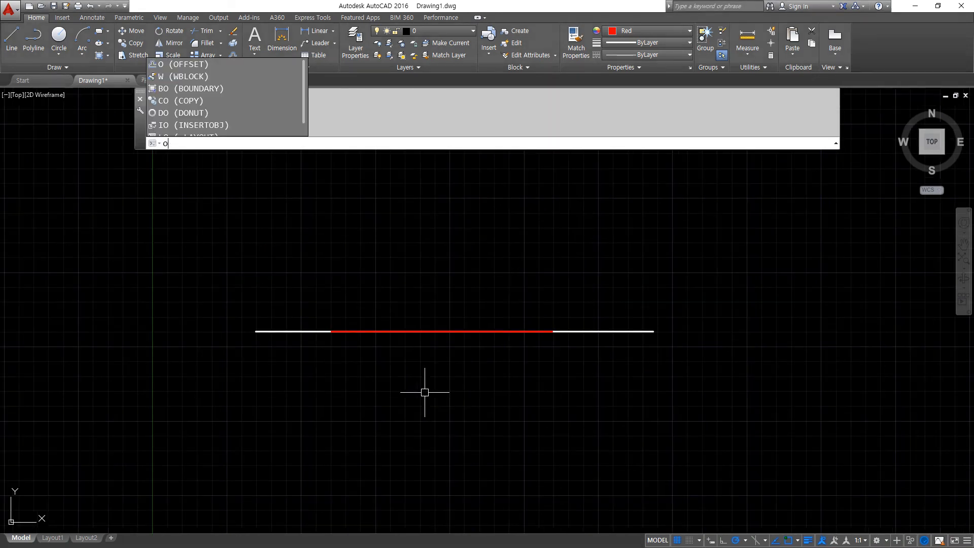
pyautogui.press('BackSpace')
pyautogui.press('BackSpace')
pyautogui.press('BackSpace')
pyautogui.write('OVerki')
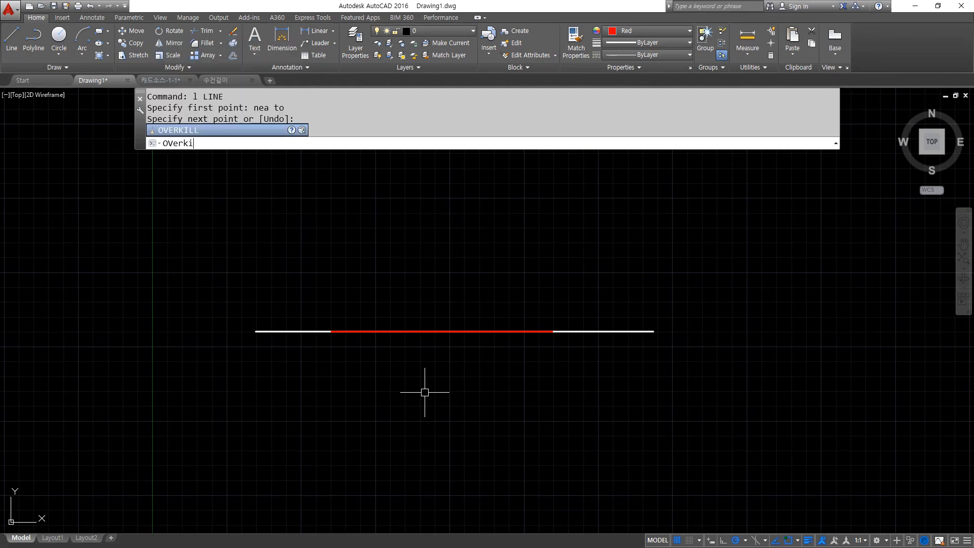
pyautogui.press('Return')
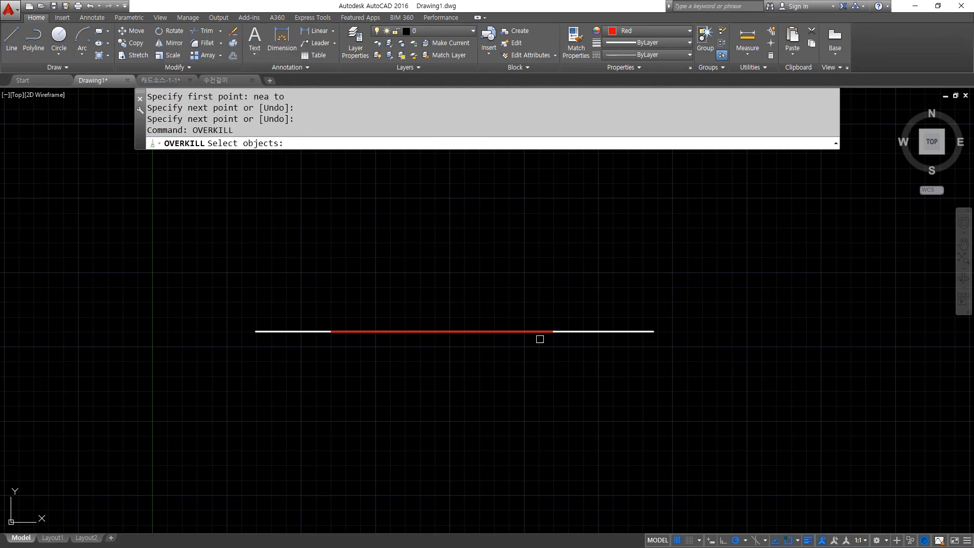
pyautogui.click(751, 420)
pyautogui.click(205, 240)
pyautogui.press('Return')
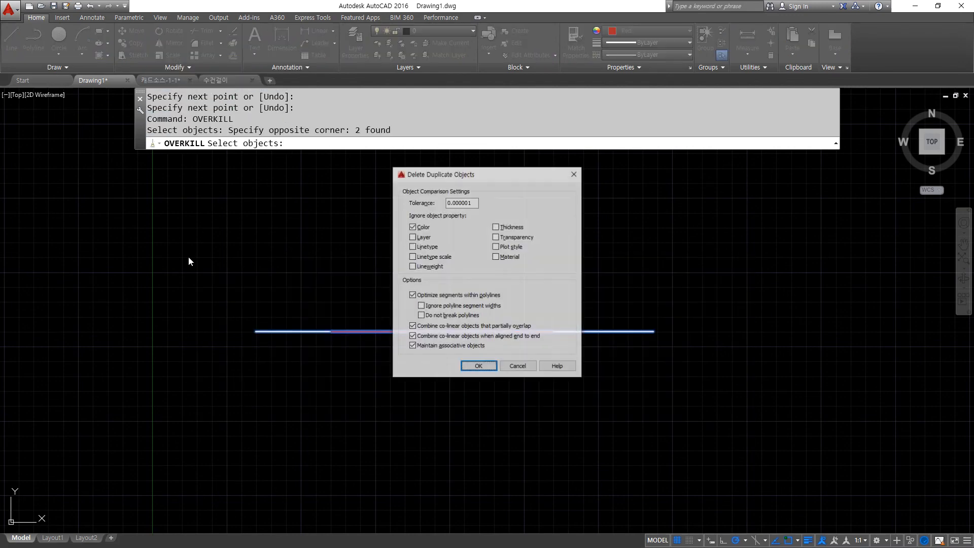
pyautogui.click(479, 366)
pyautogui.click(265, 250)
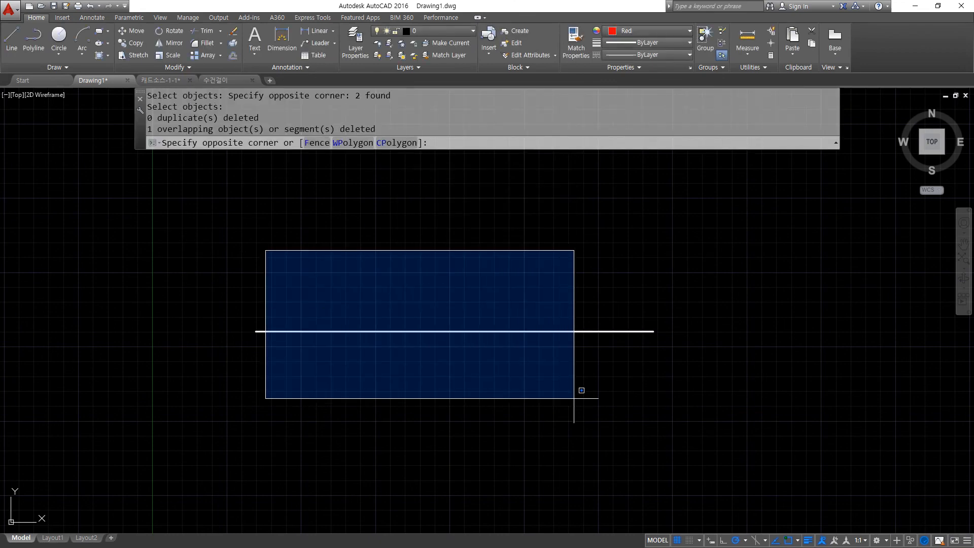
pyautogui.click(601, 400)
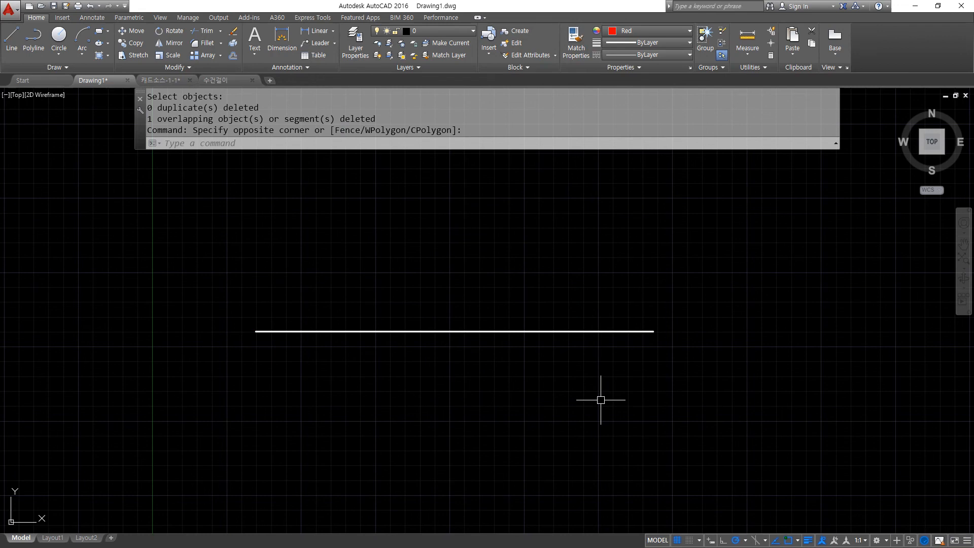
# Step: Draw a red horizontal line from the white line's midpoint to beyond its right end
pyautogui.write('l')
pyautogui.press('Return')
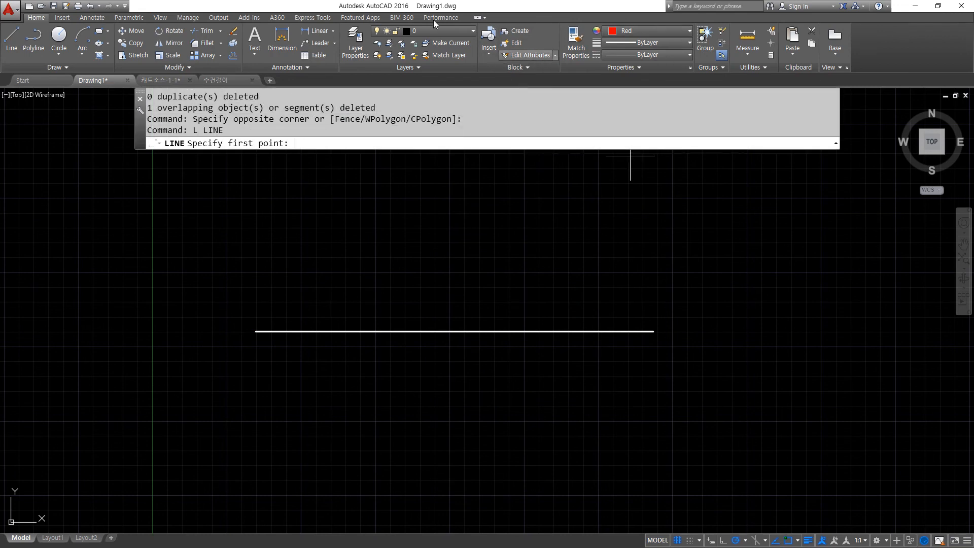
pyautogui.click(453, 331)
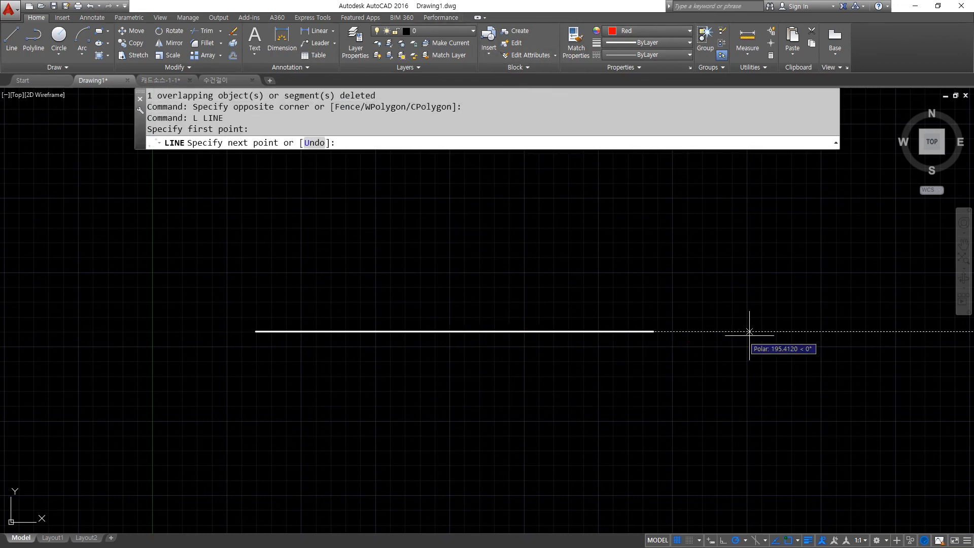
pyautogui.click(810, 332)
pyautogui.press('Return')
# Step: Try OVERKILL on the two partially overlapping lines with Color no longer ignored in the comparison
pyautogui.write('o')
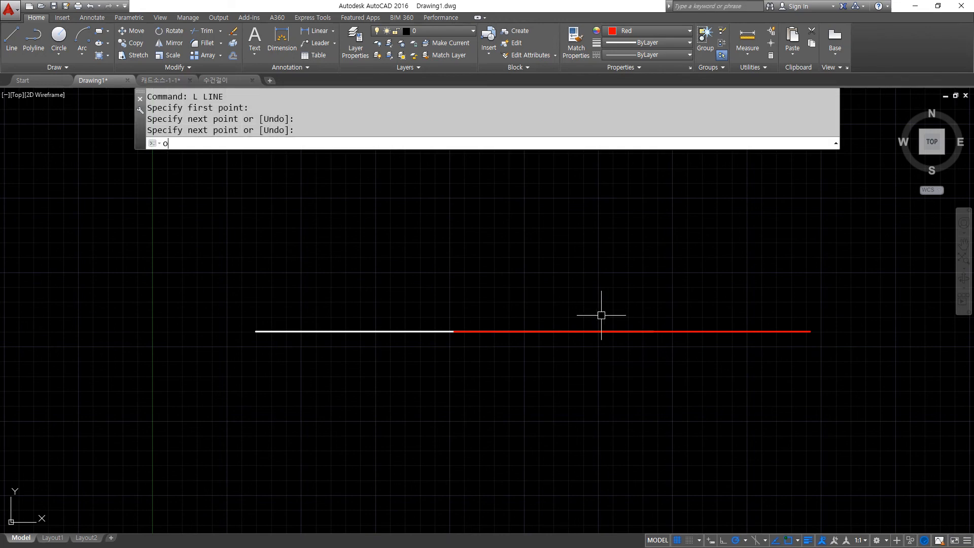
pyautogui.write('v')
pyautogui.press('Return')
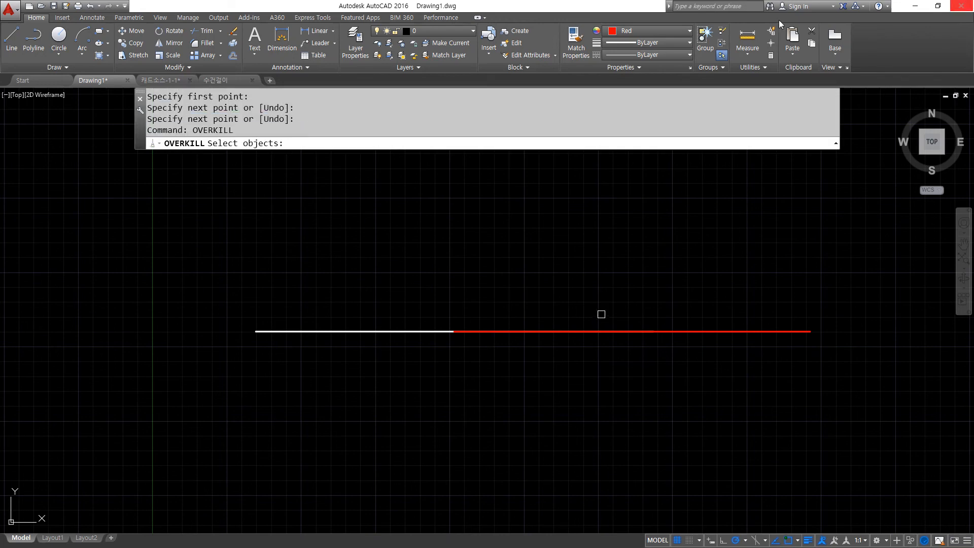
pyautogui.click(642, 241)
pyautogui.click(401, 401)
pyautogui.press('Return')
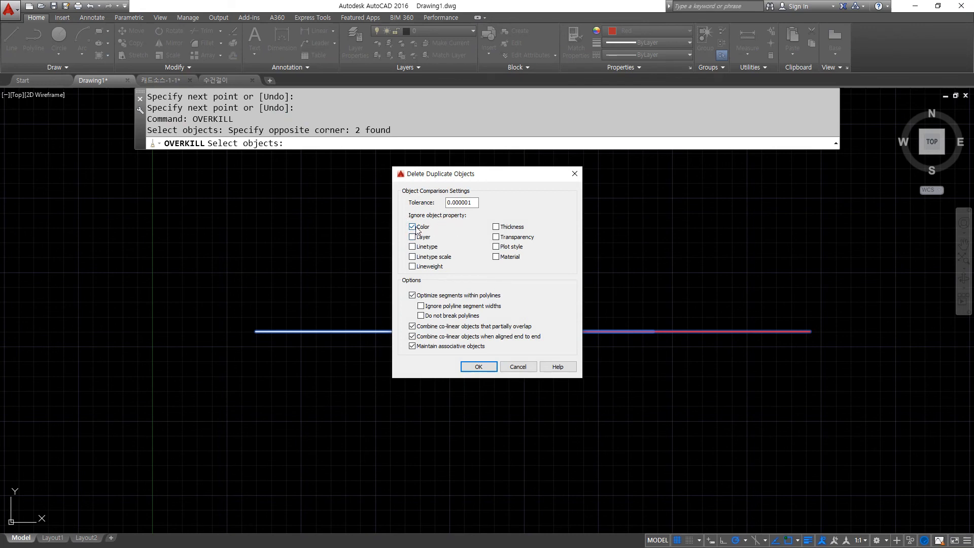
pyautogui.click(479, 367)
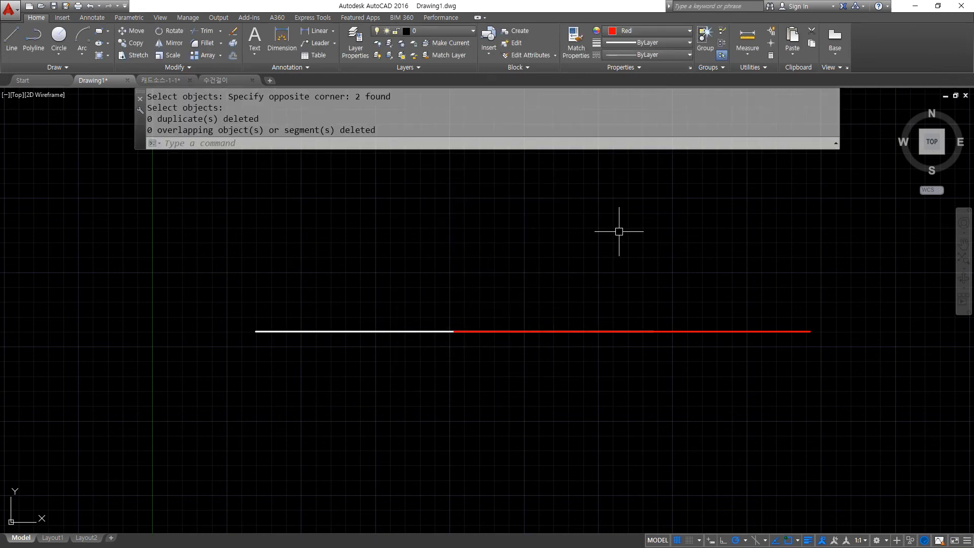
pyautogui.click(617, 311)
pyautogui.click(309, 468)
pyautogui.press('Escape')
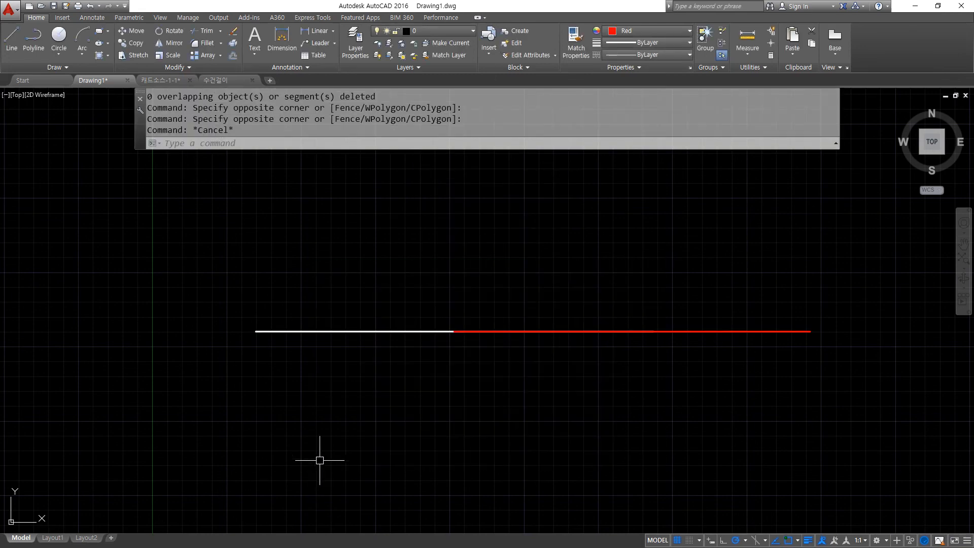
# Step: Merge the two partially overlapping lines with OVERKILL, ignoring Color in the comparison
pyautogui.press('Return')
pyautogui.click(604, 270)
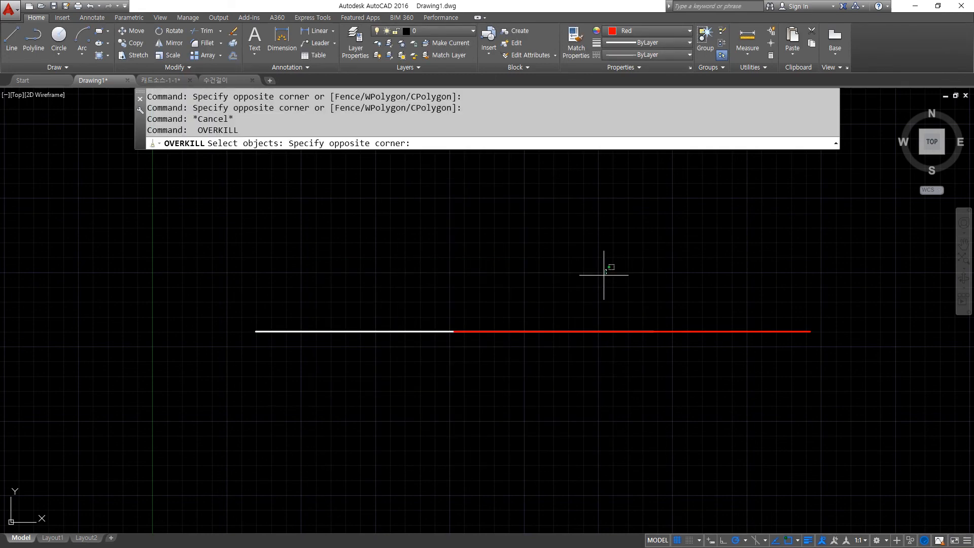
pyautogui.click(292, 437)
pyautogui.press('Return')
pyautogui.click(421, 230)
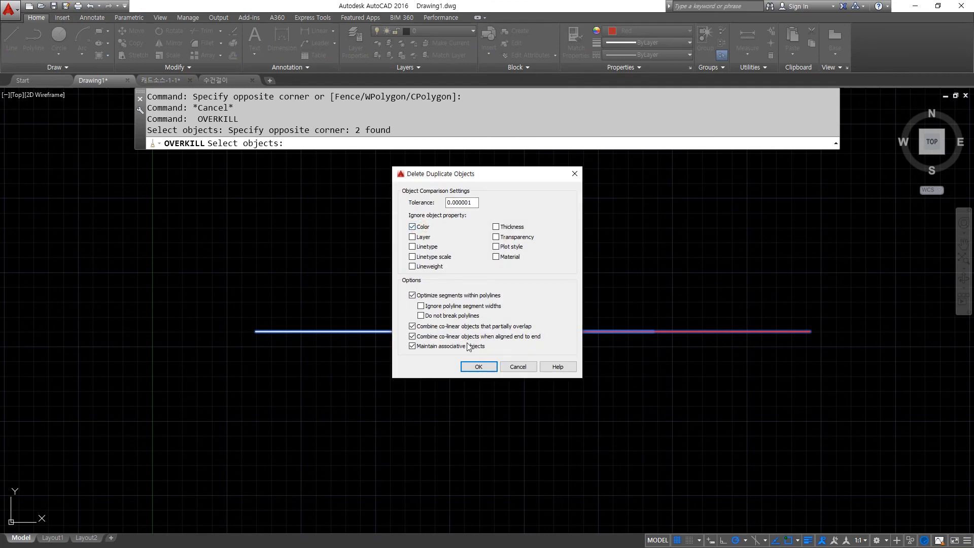
pyautogui.click(478, 366)
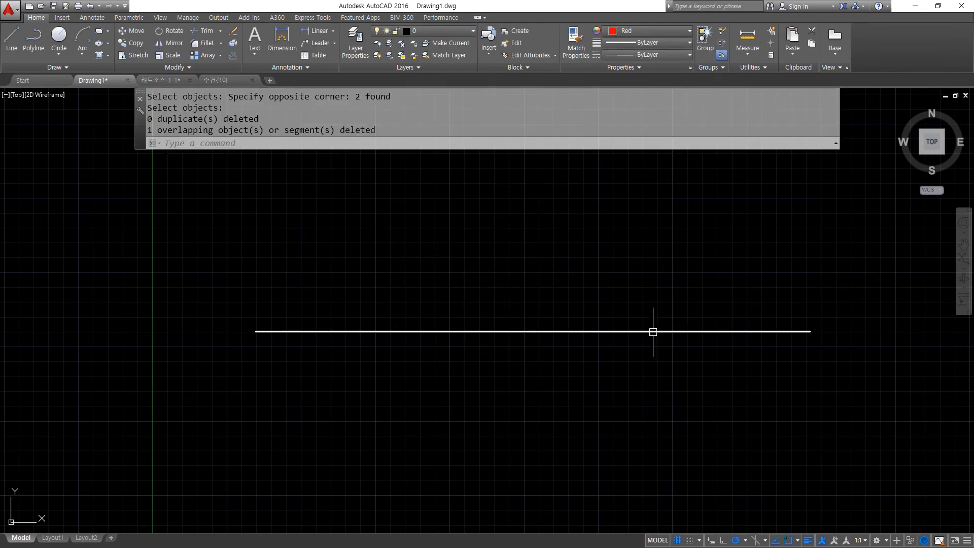
# Step: Inspect the merged horizontal line, then erase it from the drawing
pyautogui.click(626, 331)
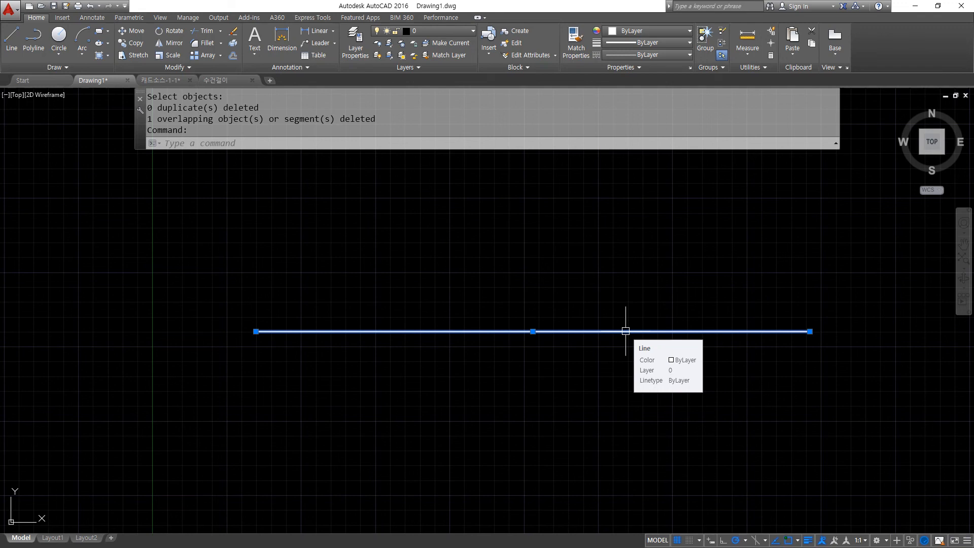
pyautogui.press('Escape')
pyautogui.click(229, 389)
pyautogui.click(838, 305)
pyautogui.press('Delete')
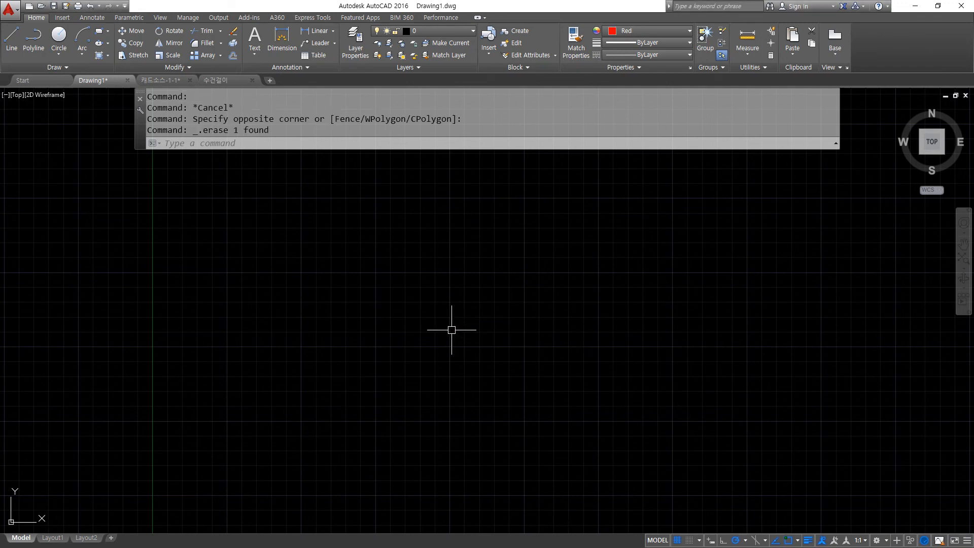
# Step: Purge the unused blocks from A$C0CDB7521 through A$C6FBE0840, confirming the removal for all of them at once
pyautogui.write('p')
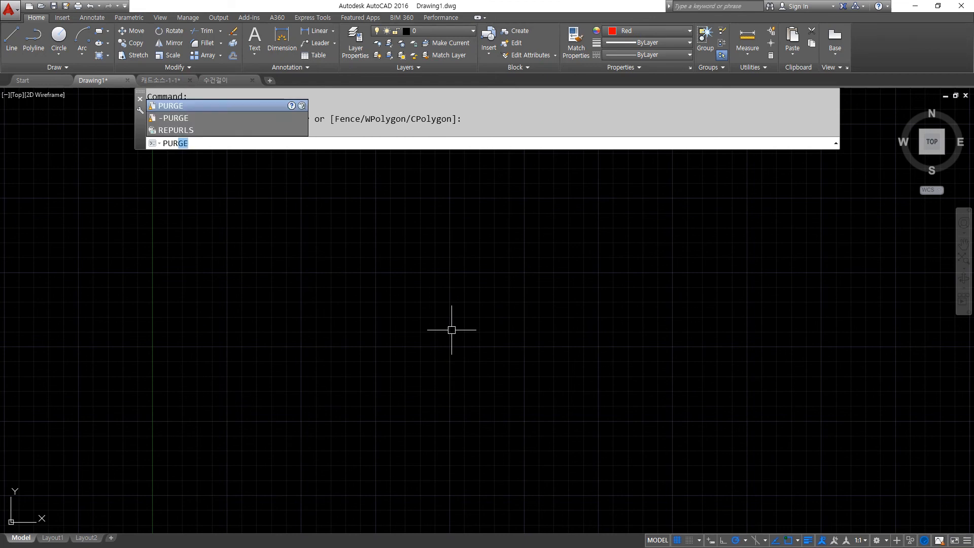
pyautogui.write('ur')
pyautogui.press('Return')
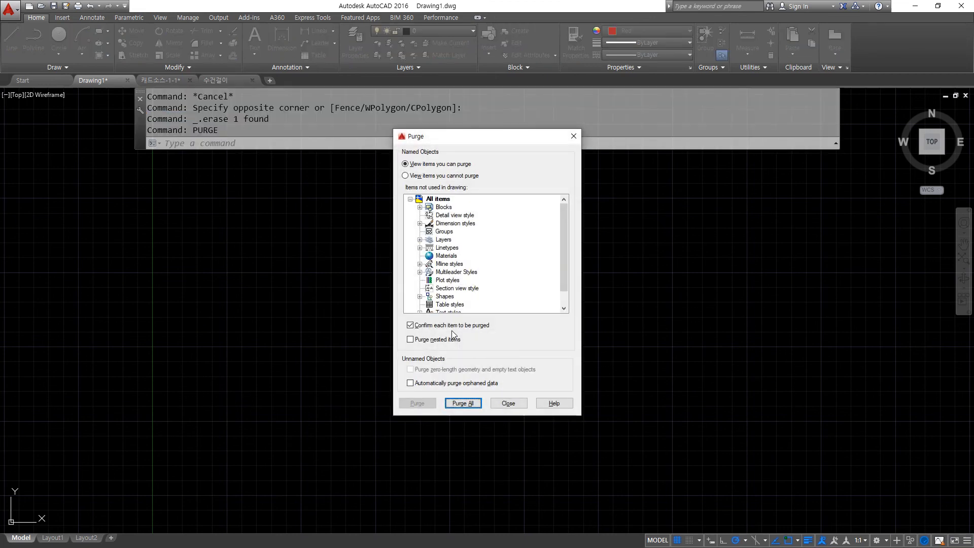
pyautogui.click(421, 207)
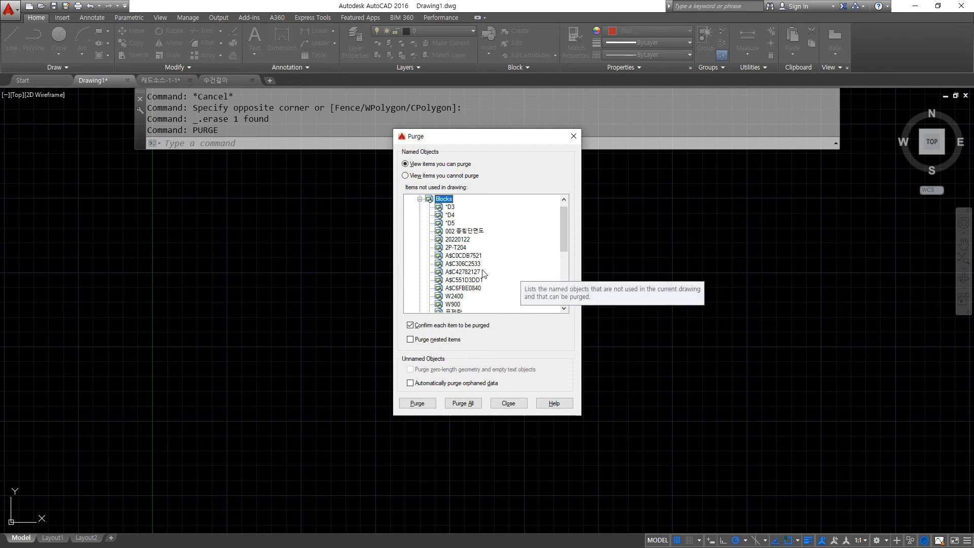
pyautogui.click(463, 248)
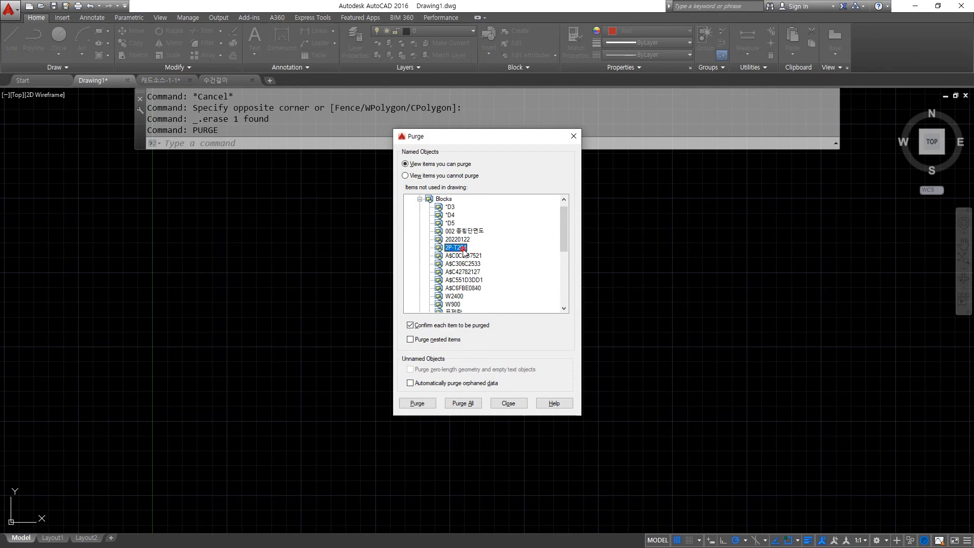
pyautogui.click(463, 288)
pyautogui.keyDown('shift'); pyautogui.click(455, 255); pyautogui.keyUp('shift')
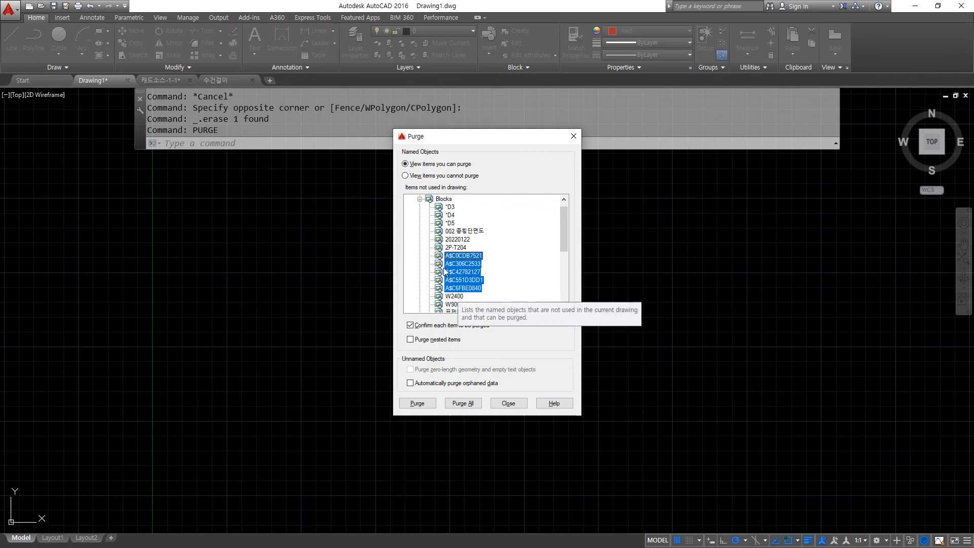
pyautogui.click(416, 403)
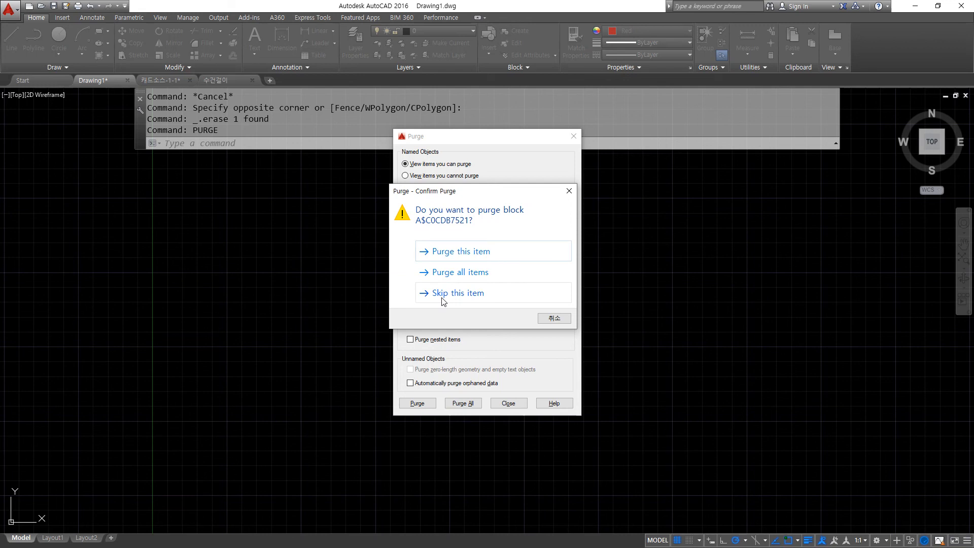
pyautogui.click(448, 272)
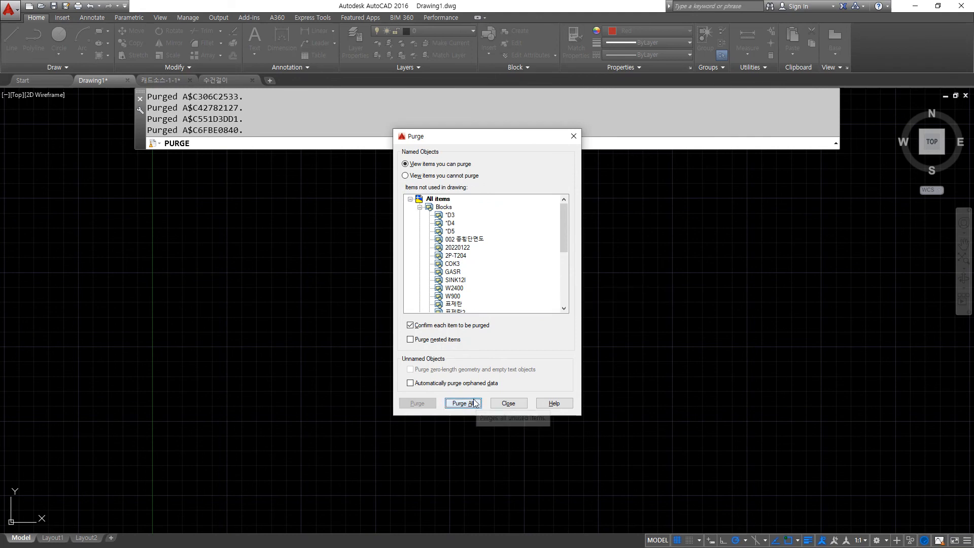
# Step: Purge all remaining unused items repeatedly, including those freed by each pass, until none are left, and close the Purge dialog
pyautogui.moveTo(448, 414)
pyautogui.mouseDown()
pyautogui.moveTo(491, 391)
pyautogui.moveTo(471, 417)
pyautogui.mouseUp()
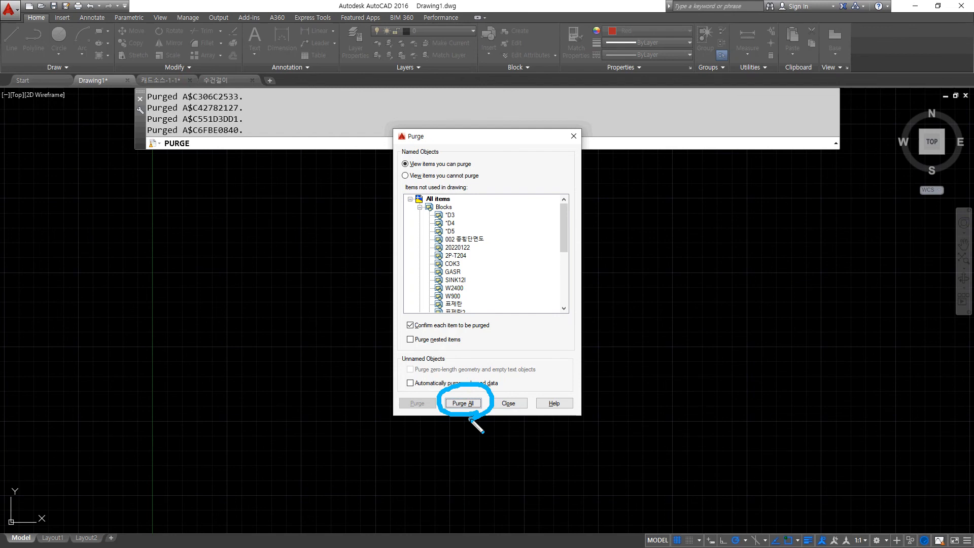
pyautogui.press('Escape')
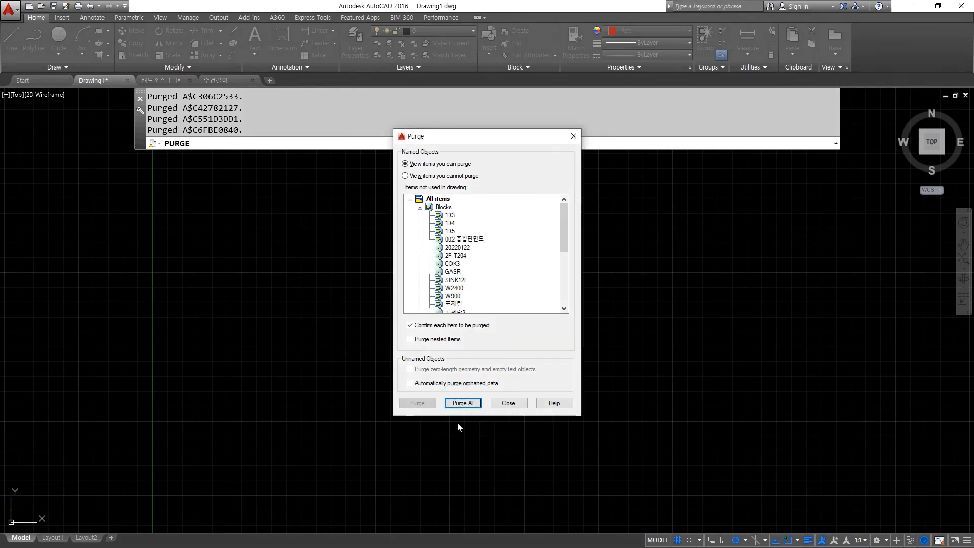
pyautogui.click(454, 406)
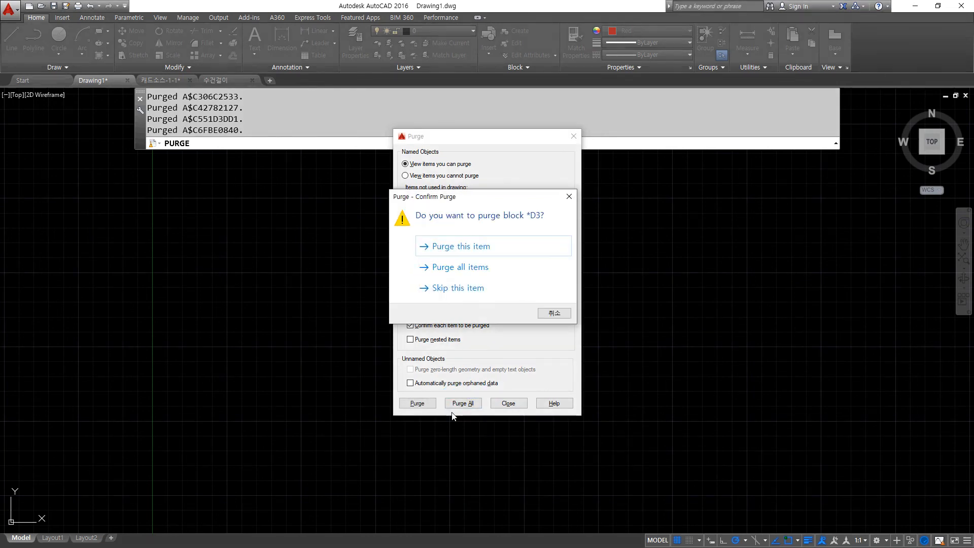
pyautogui.click(463, 269)
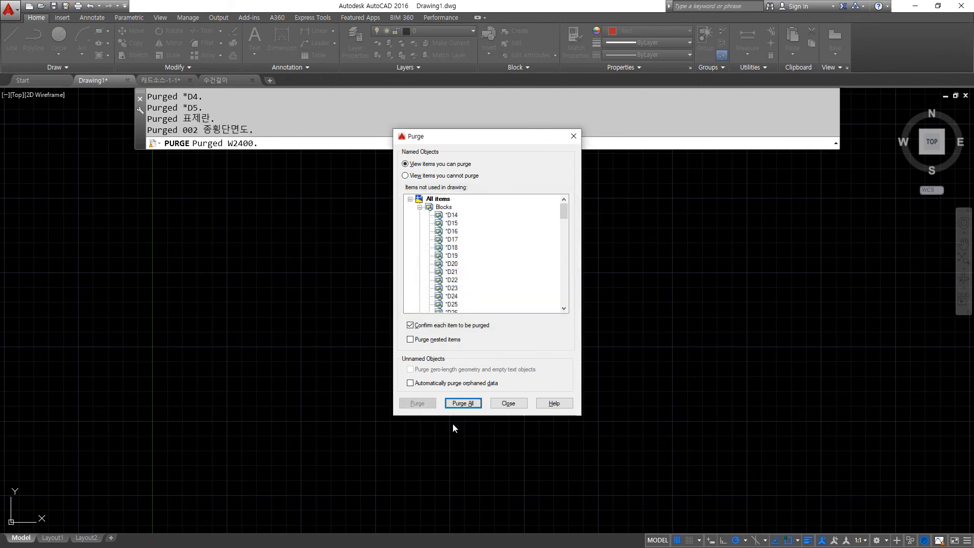
pyautogui.click(461, 404)
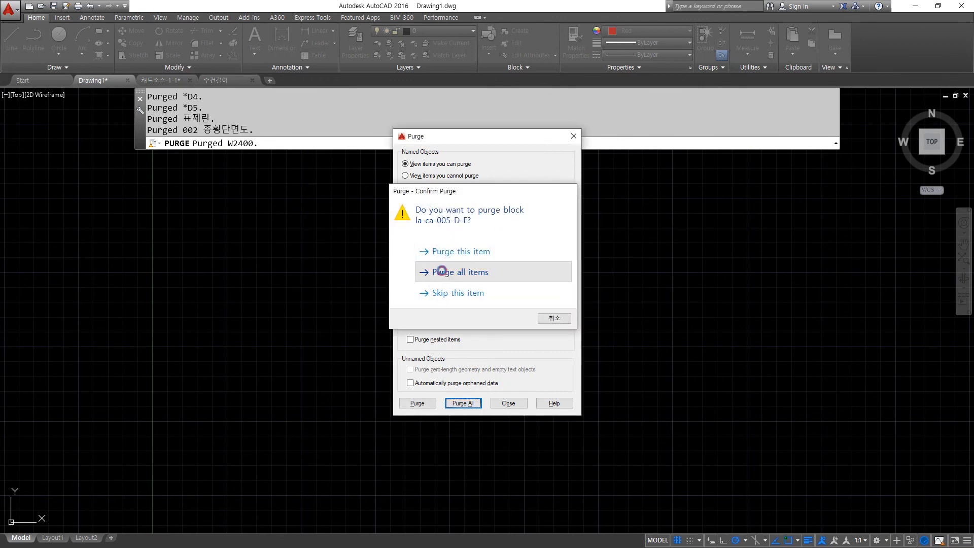
pyautogui.click(443, 273)
pyautogui.click(477, 408)
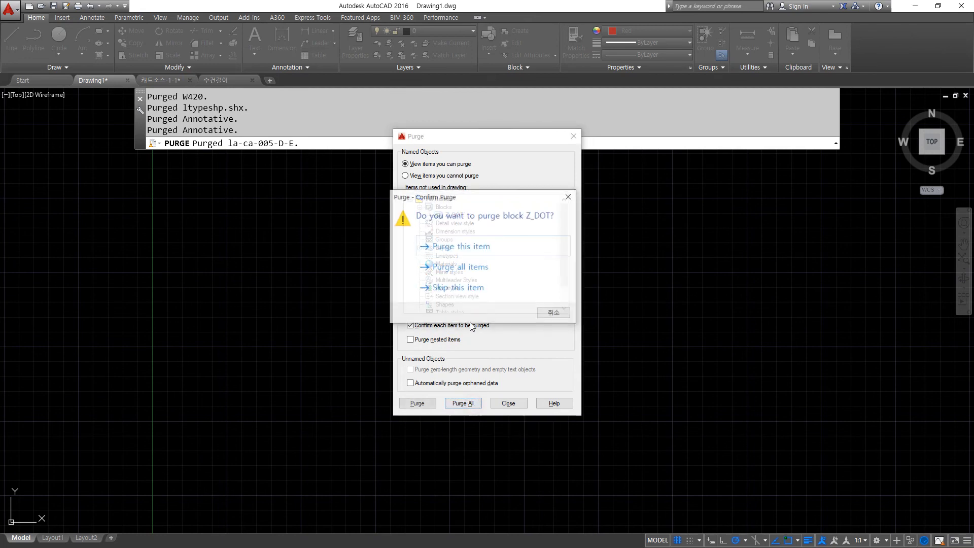
pyautogui.click(443, 269)
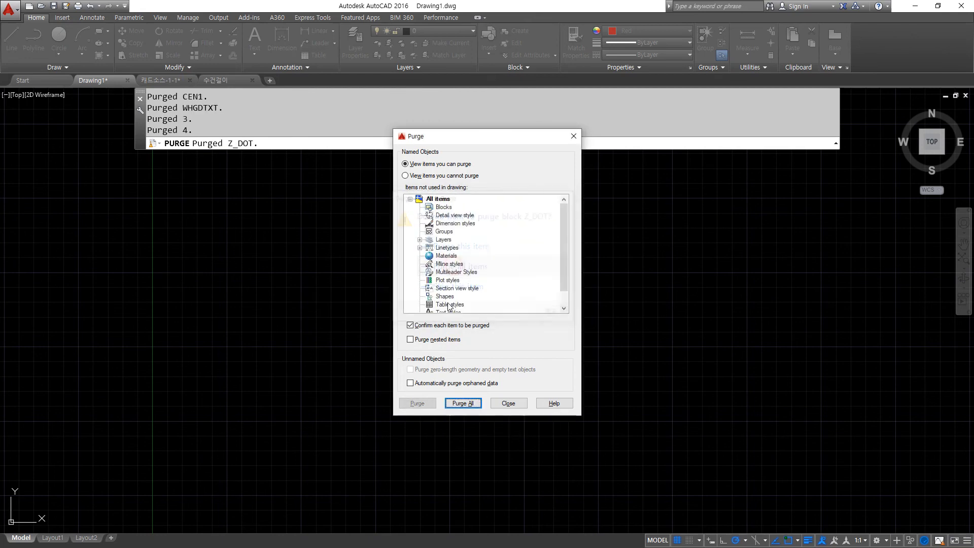
pyautogui.click(480, 408)
pyautogui.click(443, 269)
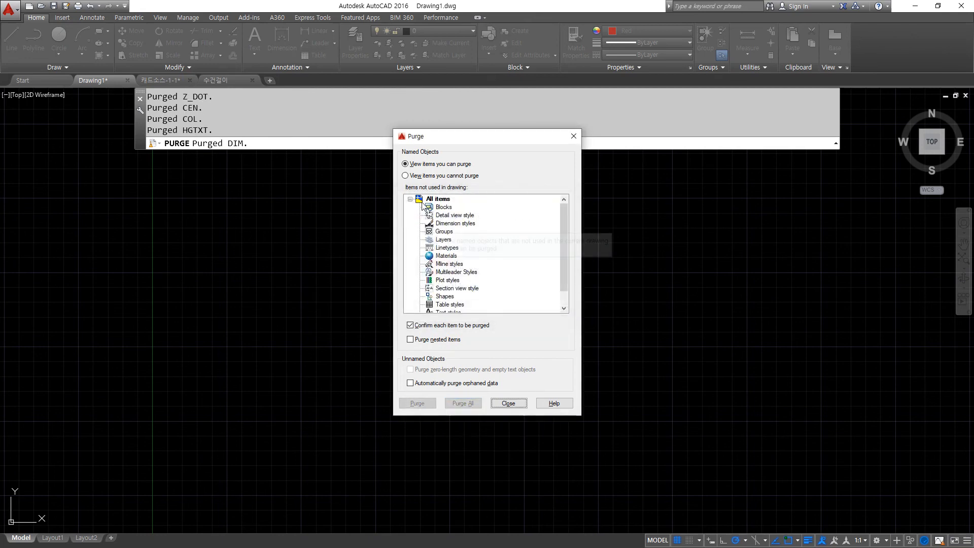
pyautogui.scroll(-1, 491, 288)
pyautogui.scroll(1, 491, 290)
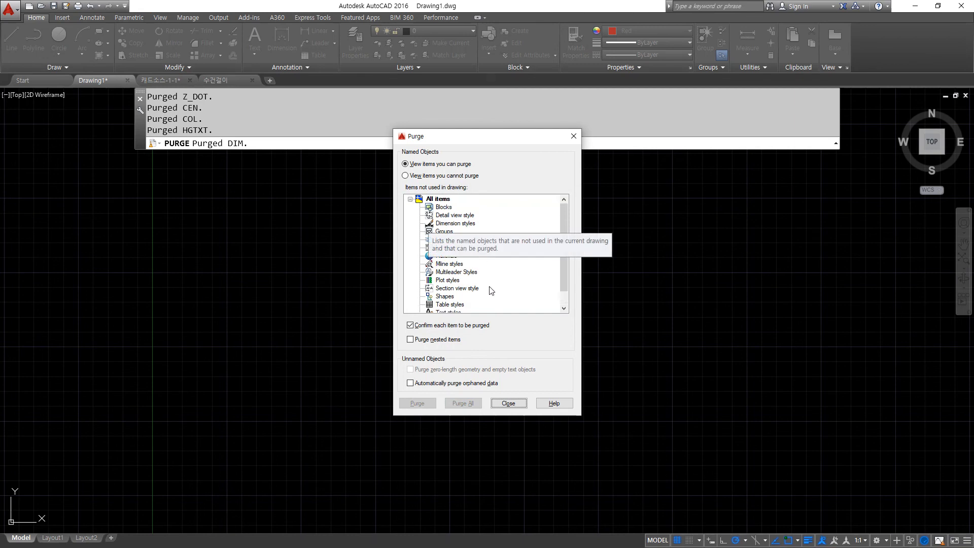
pyautogui.click(509, 403)
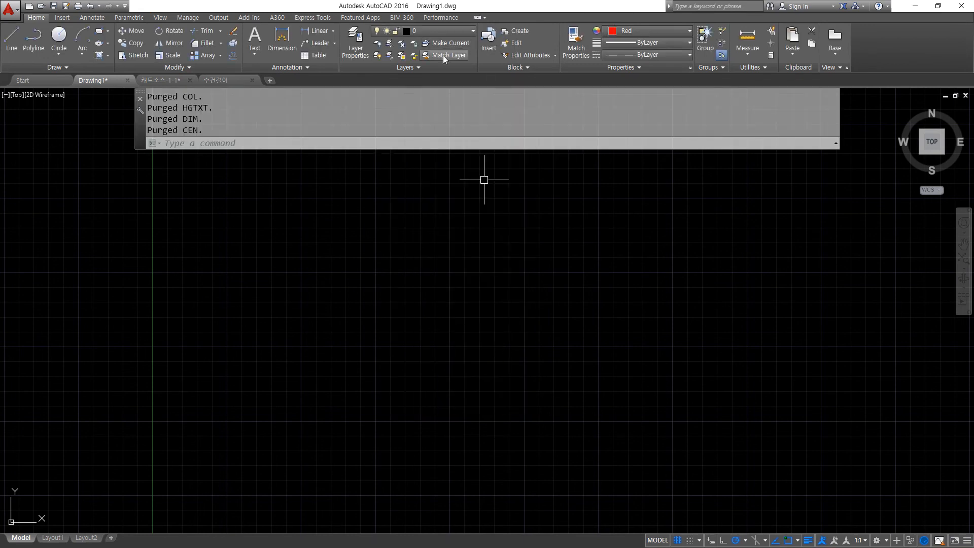
pyautogui.click(62, 18)
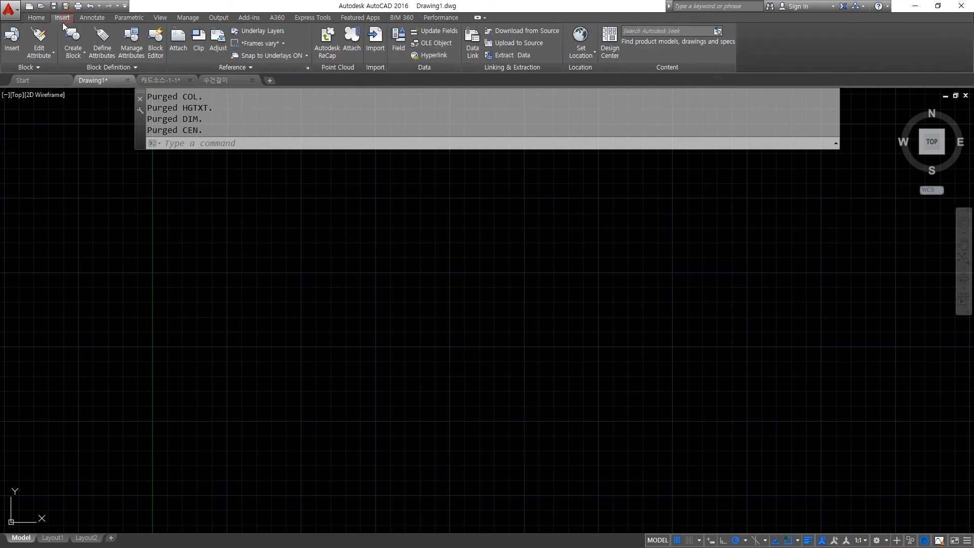
pyautogui.click(12, 39)
pyautogui.press('Escape')
pyautogui.press('Escape')
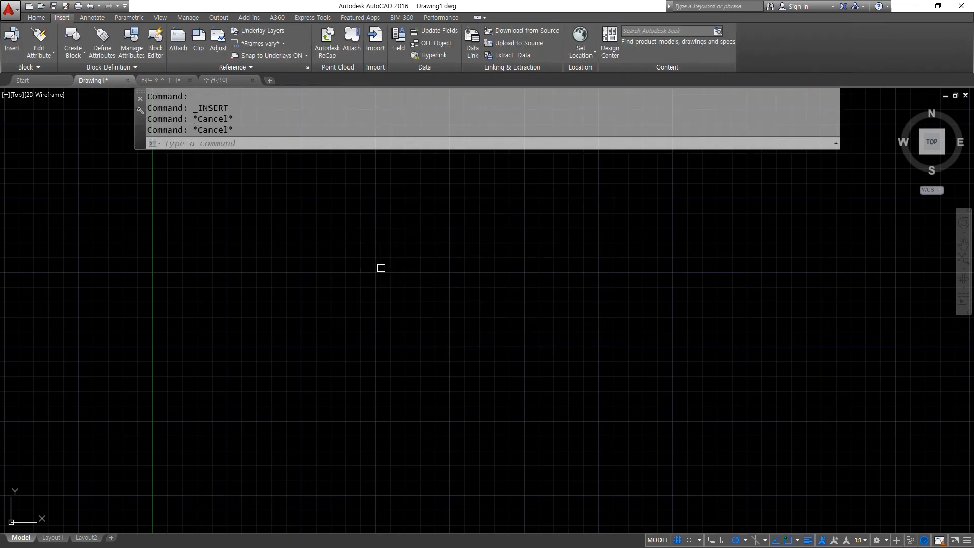
# Step: Draw a closed six-sided outline with LINE, with a square-cornered left end and angled edges on its right end
pyautogui.write('z')
pyautogui.press('Return')
pyautogui.write('a')
pyautogui.press('Return')
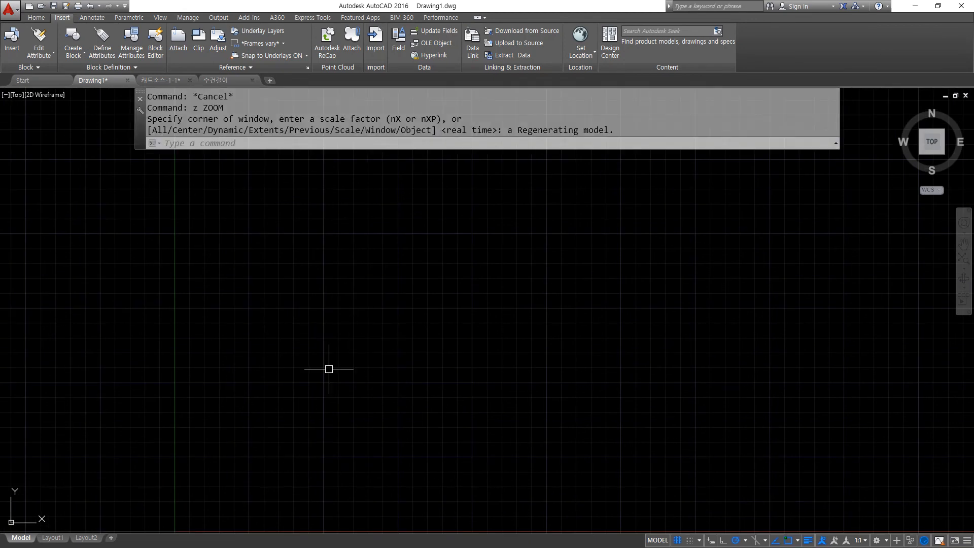
pyautogui.write('p')
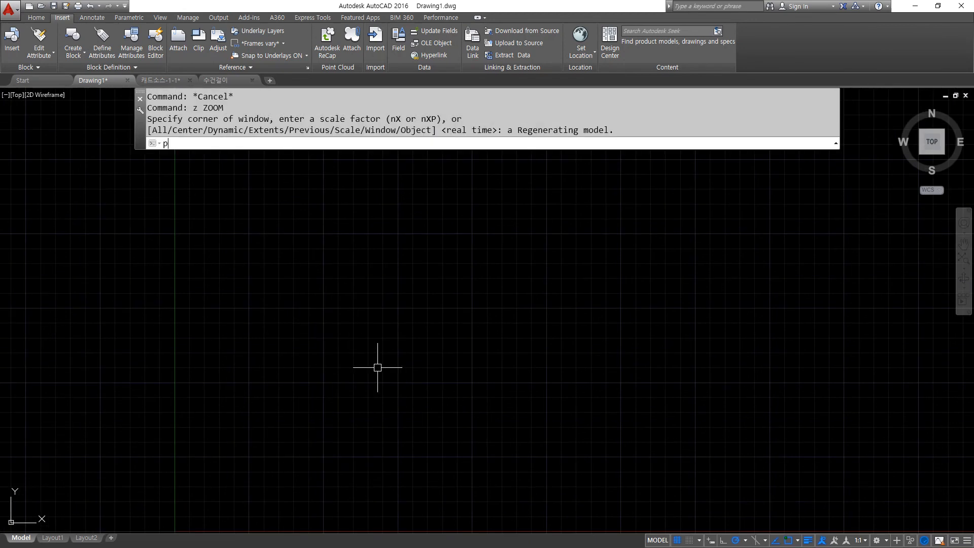
pyautogui.press('BackSpace')
pyautogui.write('l')
pyautogui.press('Return')
pyautogui.click(455, 223)
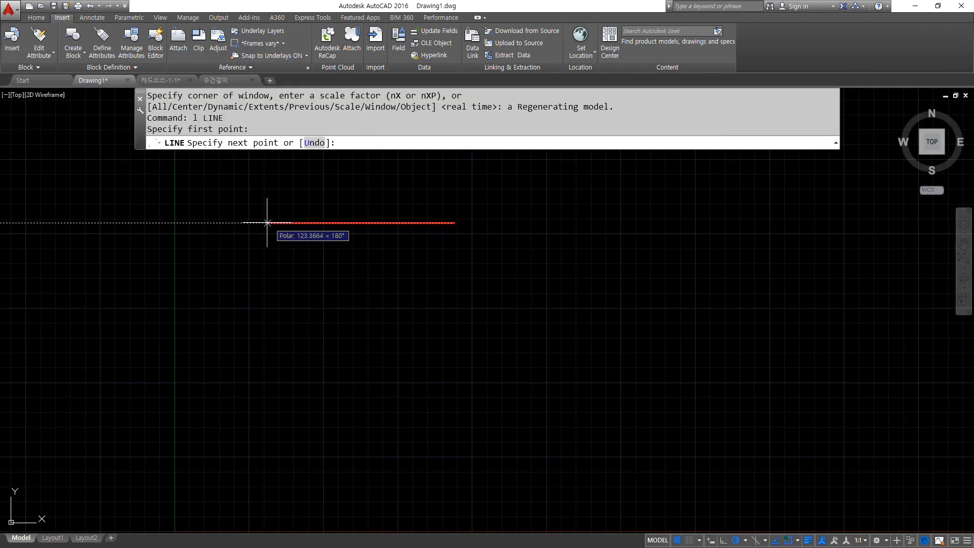
pyautogui.click(252, 222)
pyautogui.click(253, 457)
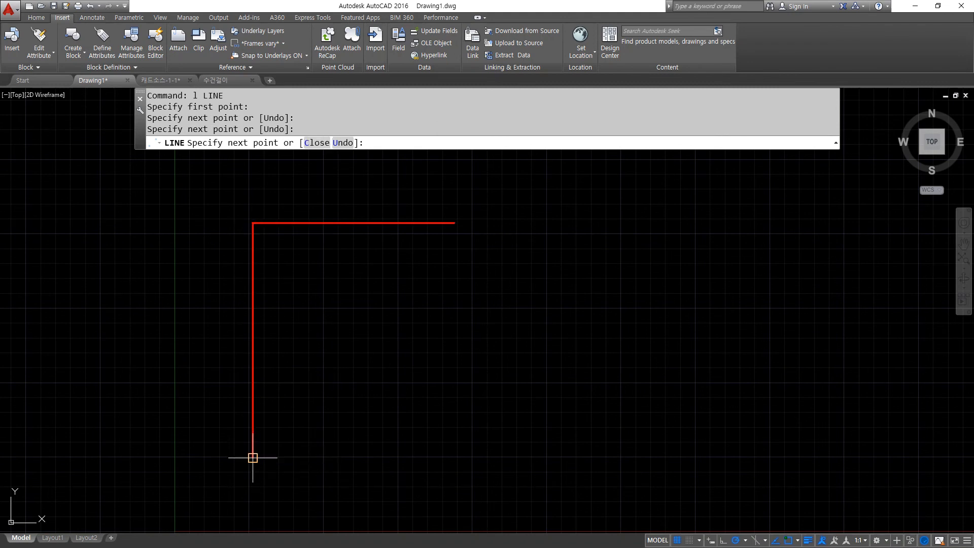
pyautogui.click(488, 457)
pyautogui.click(639, 370)
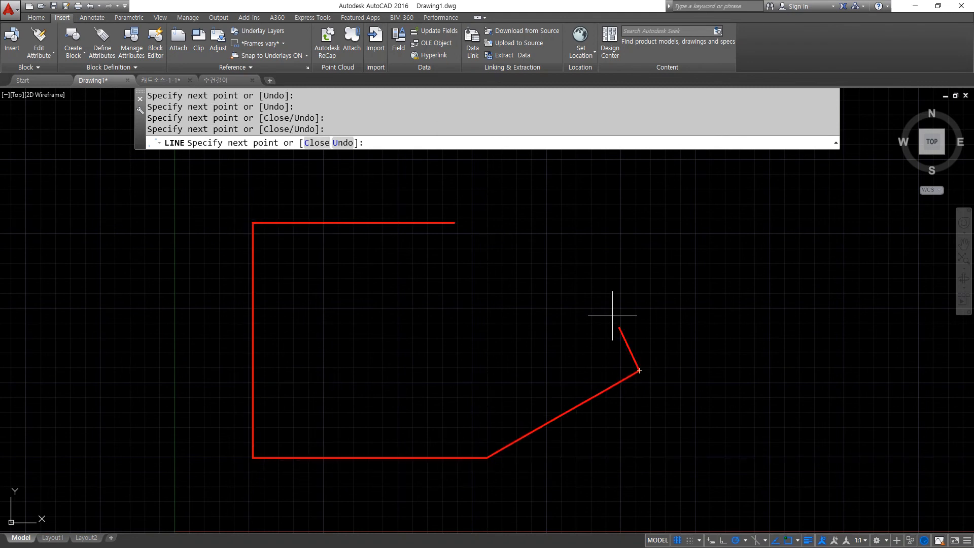
pyautogui.click(613, 245)
pyautogui.write('c')
pyautogui.press('Return')
# Step: Draw a circle centred on the midpoint of the outline's right edge, large enough to cross both angled edges
pyautogui.write('c')
pyautogui.press('Return')
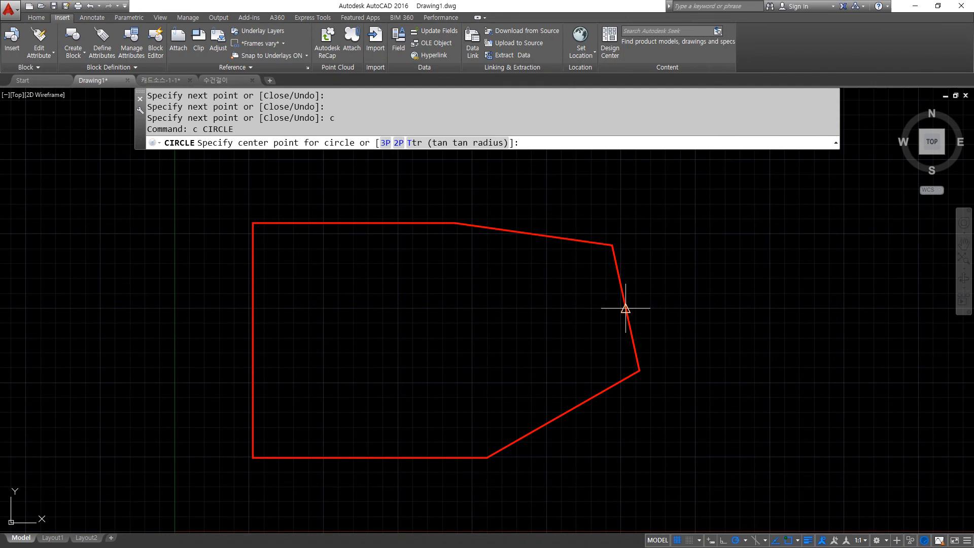
pyautogui.click(625, 308)
pyautogui.click(724, 218)
# Step: Trim the overlapping portions of the circle and the angled edges, using all objects as cutting edges
pyautogui.write('tr')
pyautogui.press('Return')
pyautogui.press('Return')
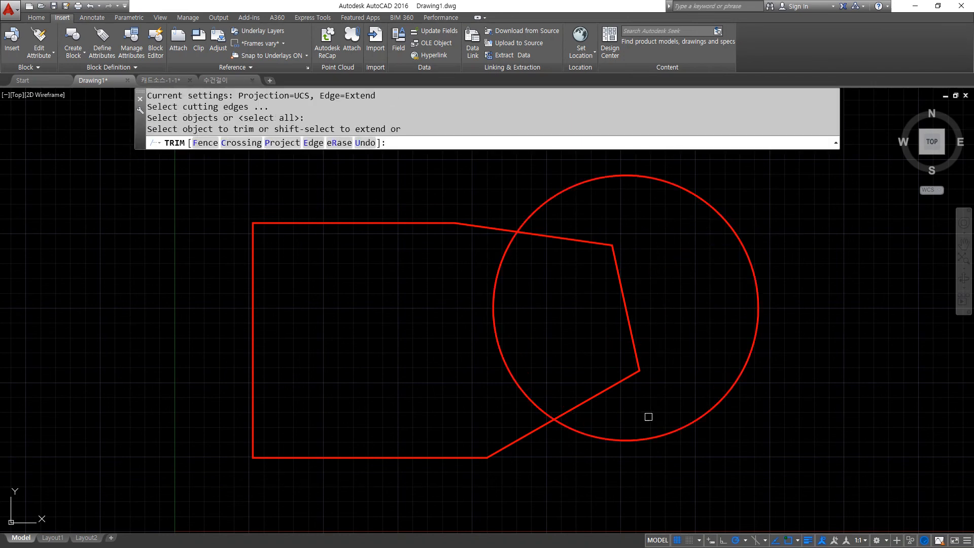
pyautogui.click(648, 417)
pyautogui.click(484, 242)
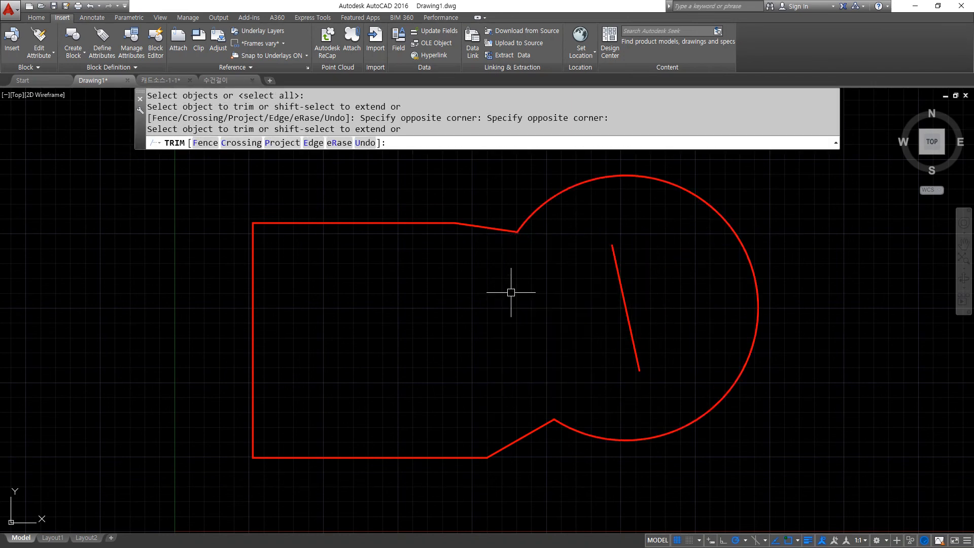
pyautogui.press('Return')
# Step: Erase the leftover slanted line inside the circle
pyautogui.click(674, 294)
pyautogui.click(629, 326)
pyautogui.write('e')
pyautogui.press('Return')
# Step: Select the whole outline with the arc and change its color to ByLayer
pyautogui.click(658, 515)
pyautogui.click(457, 243)
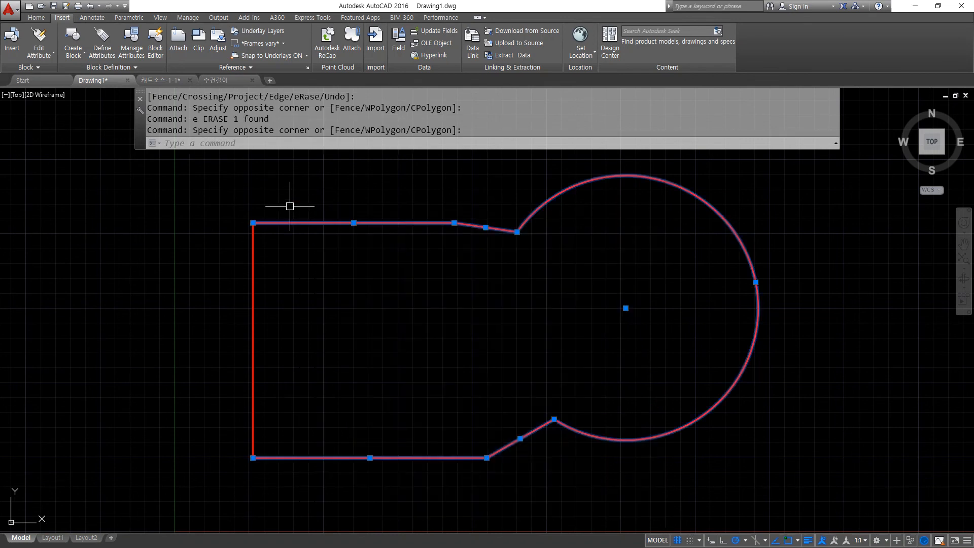
pyautogui.click(276, 295)
pyautogui.click(209, 266)
pyautogui.click(36, 17)
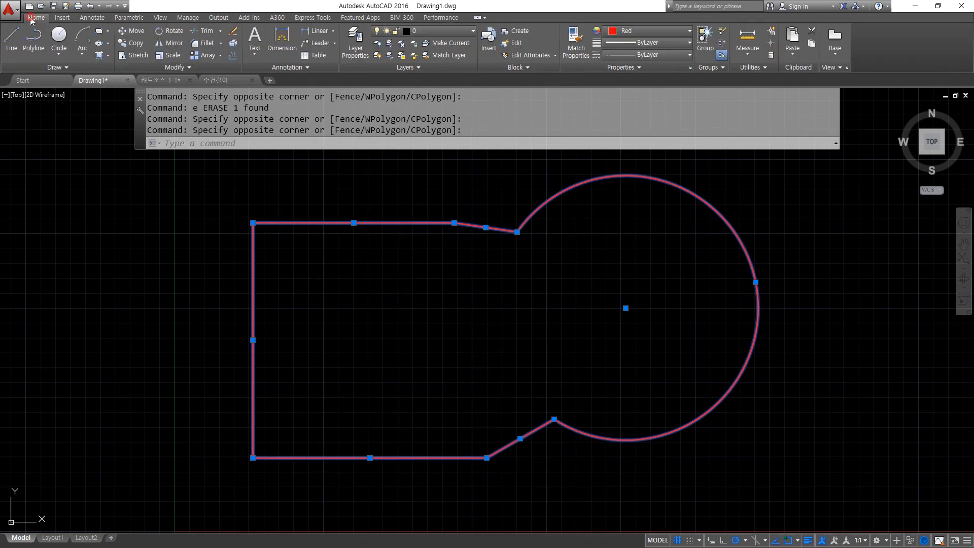
pyautogui.click(671, 34)
pyautogui.press('Escape')
pyautogui.press('Escape')
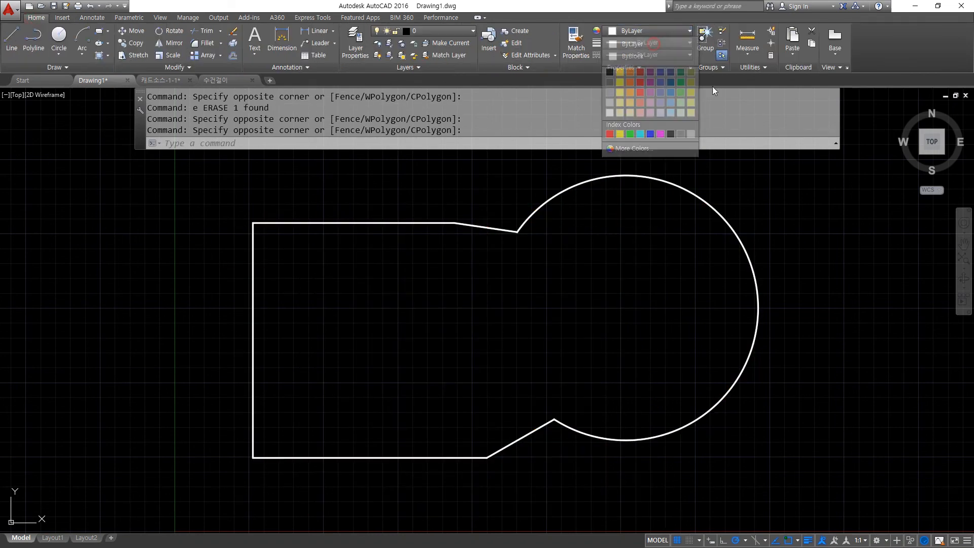
# Step: Draw a circle centred on the outline's upper-left corner, large enough to cross its top and left edges
pyautogui.scroll(-3, 305, 328)
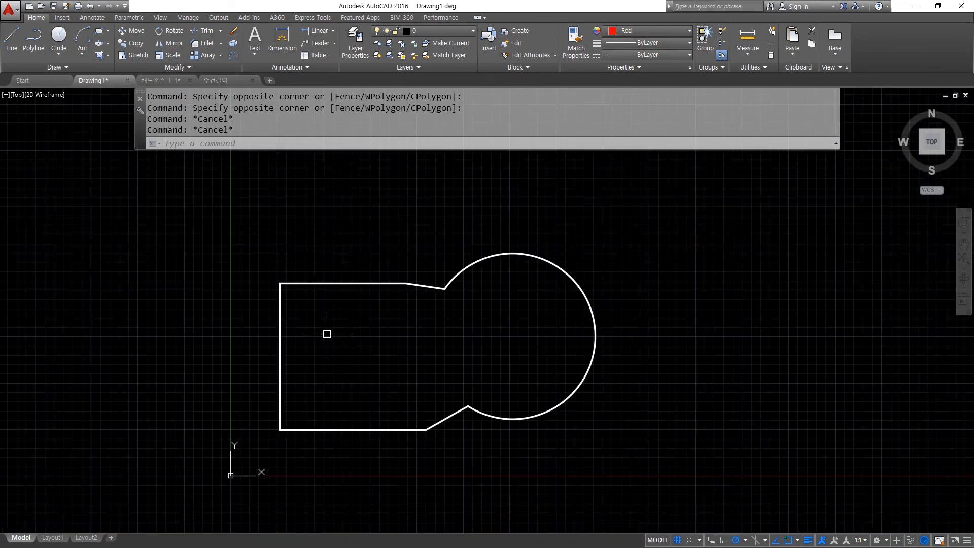
pyautogui.write('c')
pyautogui.press('Return')
pyautogui.click(281, 283)
pyautogui.click(326, 201)
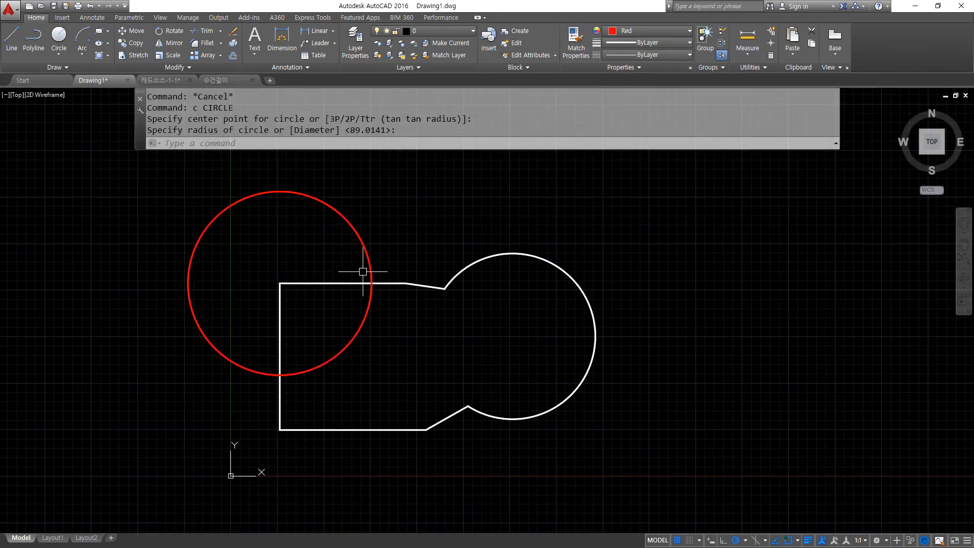
# Step: Match the new circle's properties to those of the outline's bottom edge
pyautogui.write('ma')
pyautogui.press('Return')
pyautogui.click(382, 431)
pyautogui.click(368, 391)
pyautogui.click(307, 329)
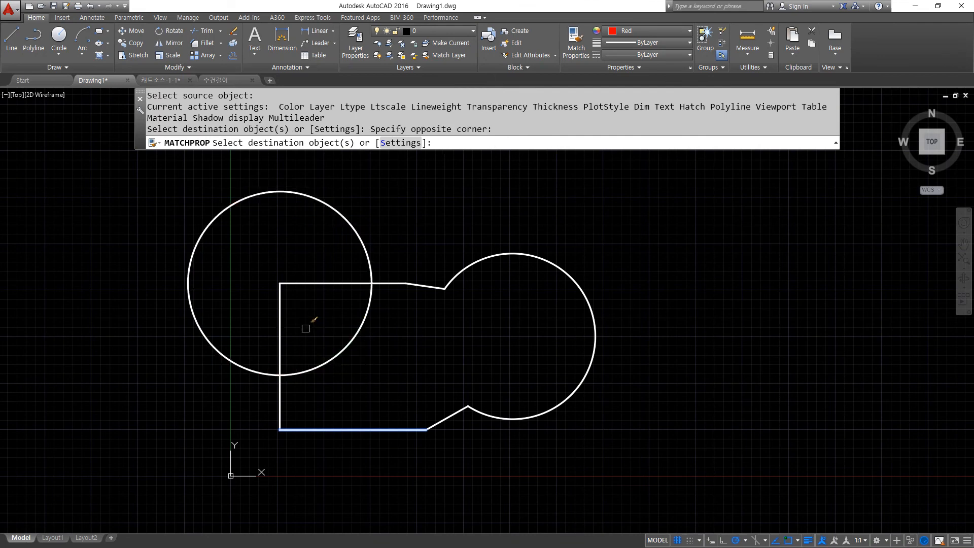
pyautogui.press('Return')
# Step: Trim the circle's arc inside the outline and the outline's corner inside the circle, using all objects as cutting edges
pyautogui.write('tr')
pyautogui.press('Return')
pyautogui.press('Return')
pyautogui.click(383, 386)
pyautogui.click(326, 311)
pyautogui.click(315, 304)
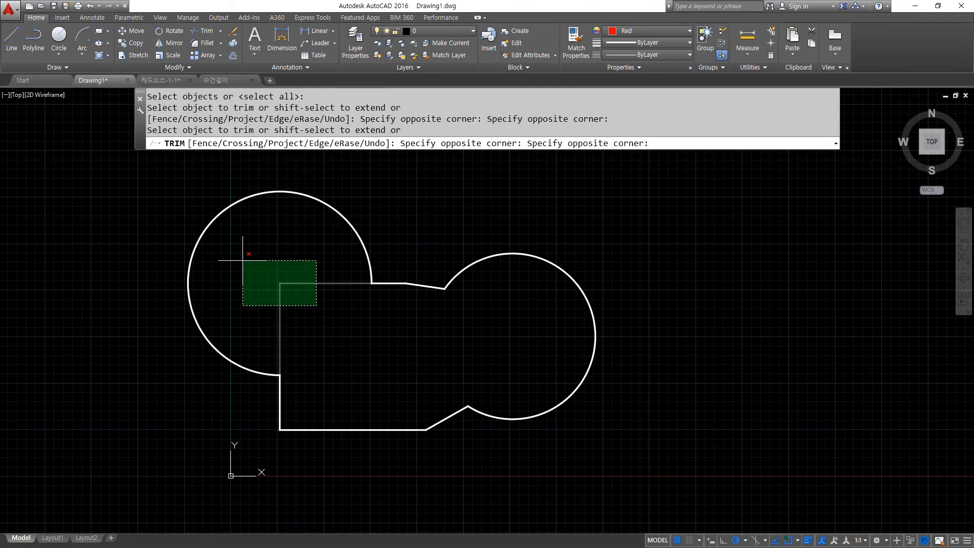
pyautogui.click(250, 259)
pyautogui.press('Return')
# Step: Check the Notepad command notes for the bpoly entry and return to the AutoCAD drawing
pyautogui.moveTo(603, 279)
pyautogui.mouseDown()
pyautogui.moveTo(446, 274)
pyautogui.moveTo(383, 213)
pyautogui.moveTo(184, 342)
pyautogui.moveTo(264, 440)
pyautogui.moveTo(528, 449)
pyautogui.moveTo(609, 304)
pyautogui.mouseUp()
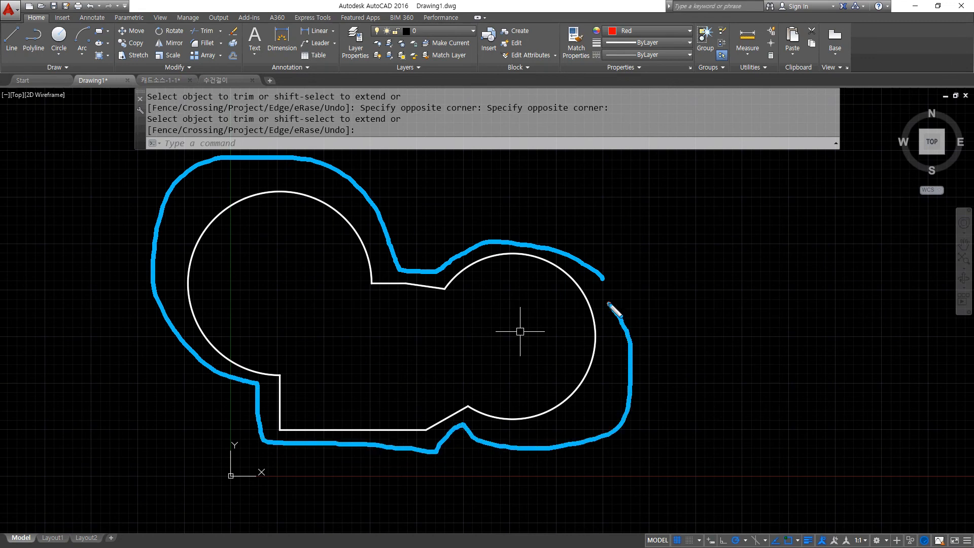
pyautogui.press('Escape')
pyautogui.hotkey('alt', 'Tab')
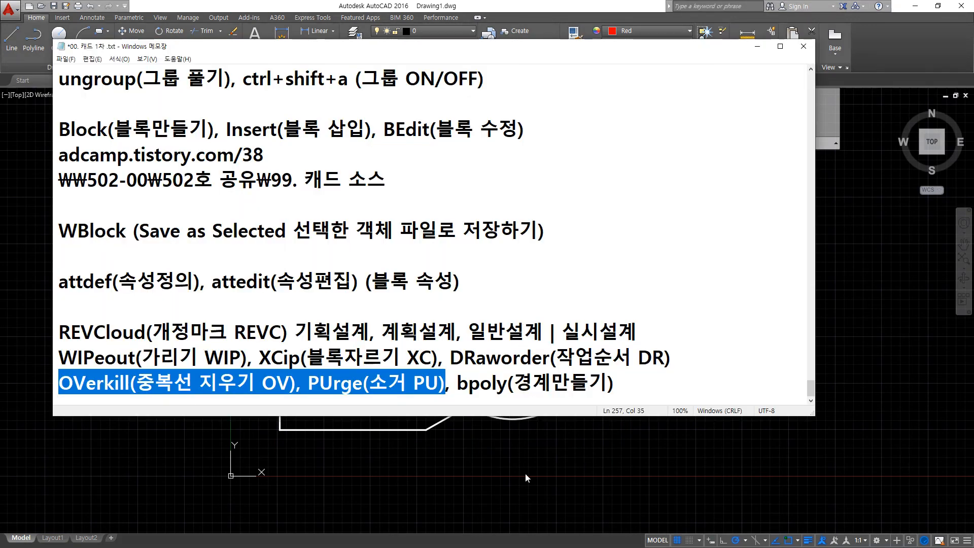
pyautogui.hotkey('alt', 'Tab')
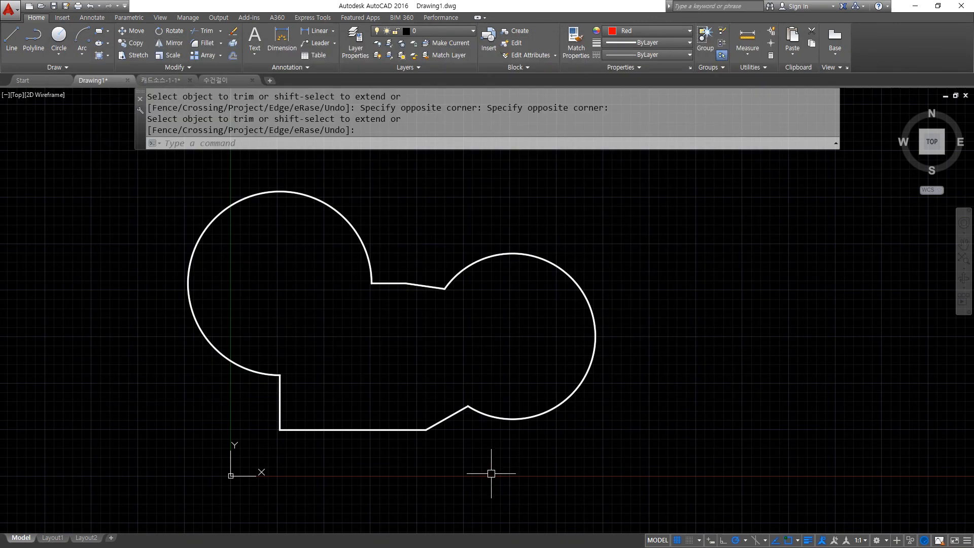
# Step: Create a polyline boundary with BPOLY from an internal point of the closed outline, with island detection on
pyautogui.write('bpoly')
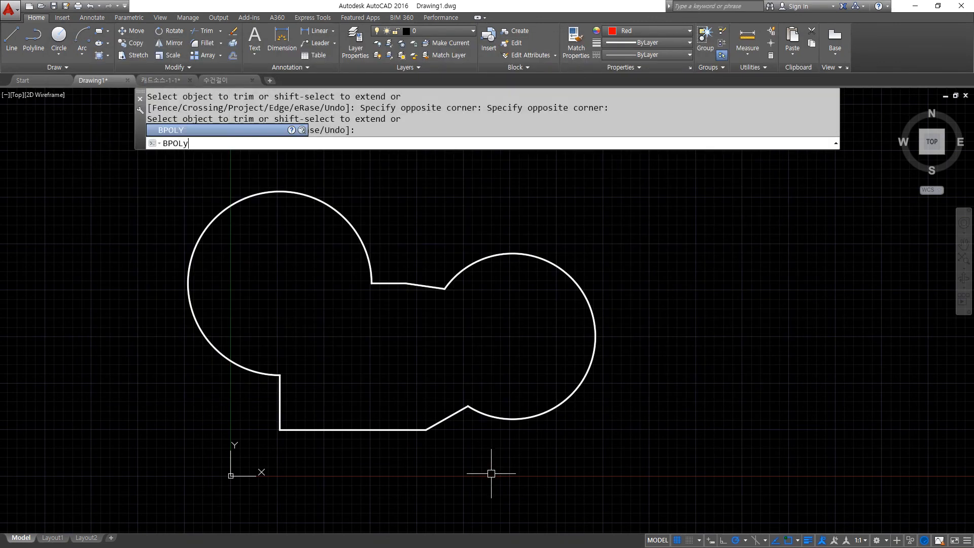
pyautogui.press('Return')
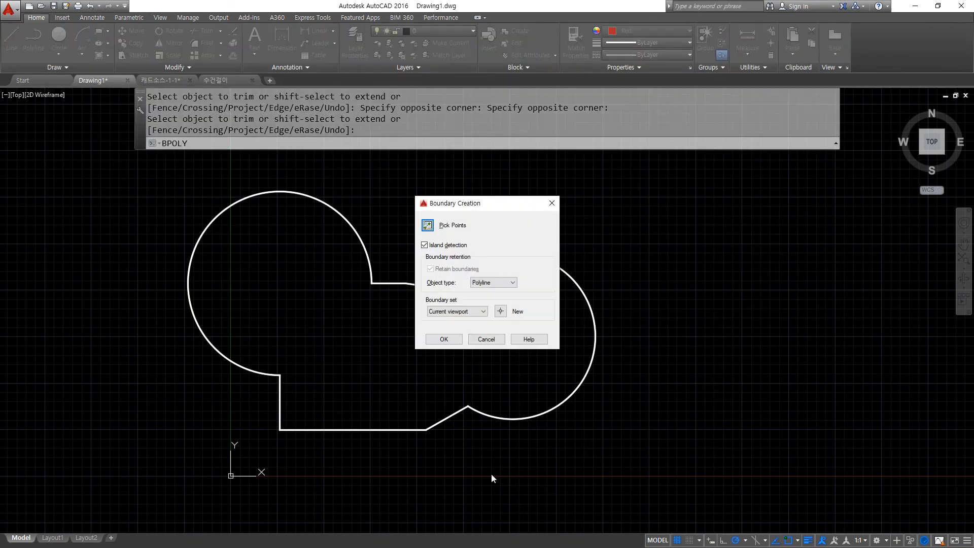
pyautogui.press('super+plus')
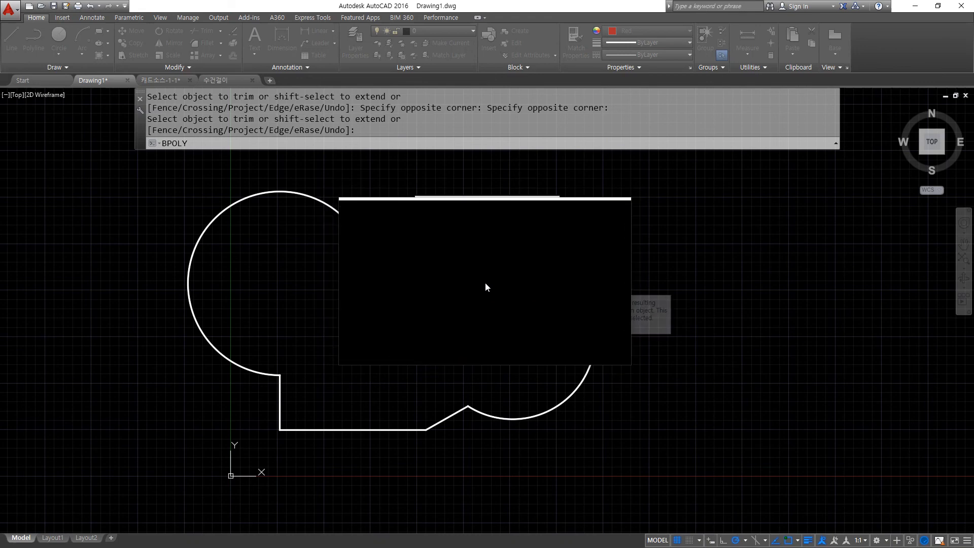
pyautogui.press('Return')
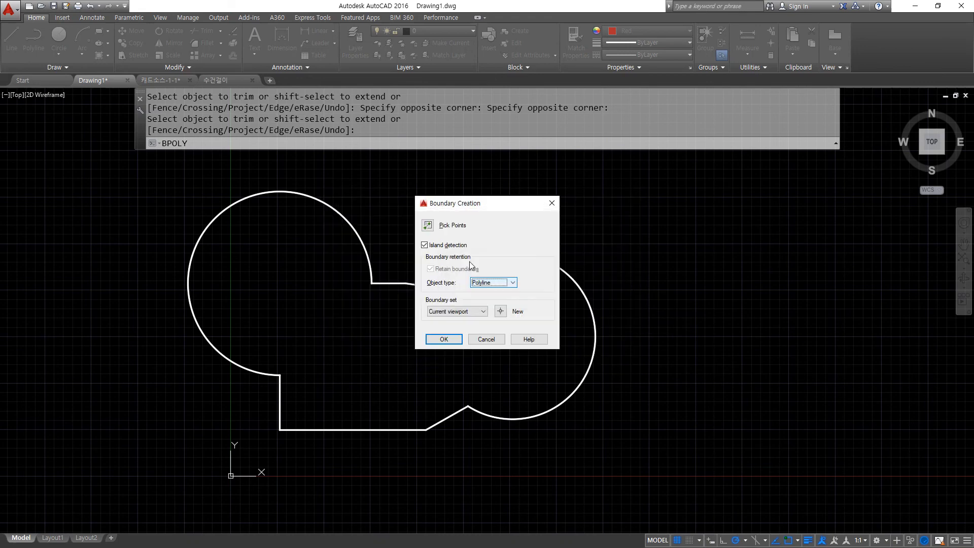
pyautogui.click(427, 227)
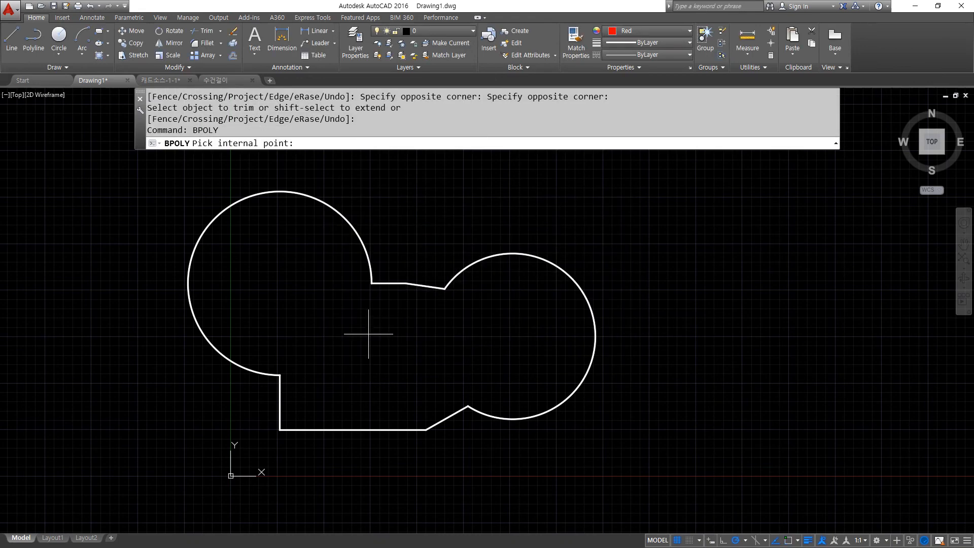
pyautogui.click(368, 333)
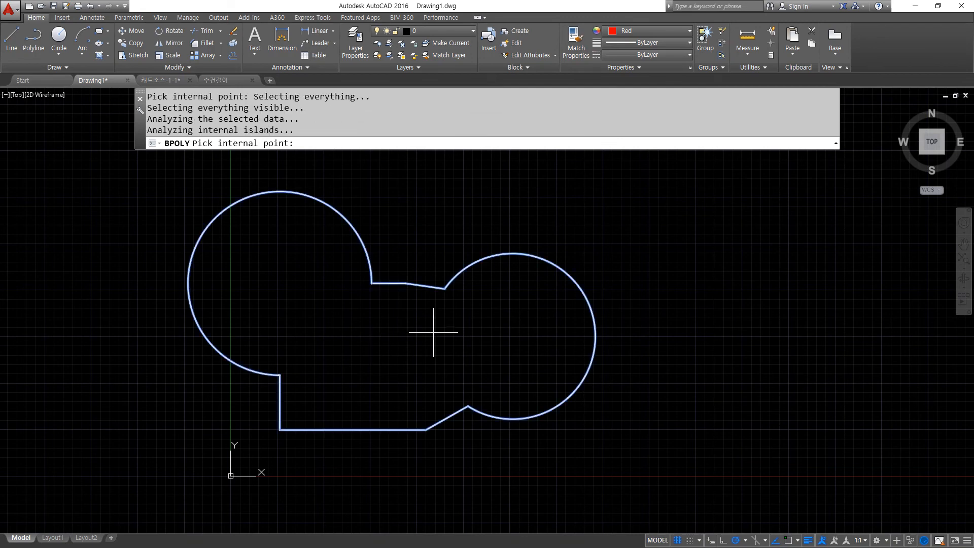
pyautogui.press('Return')
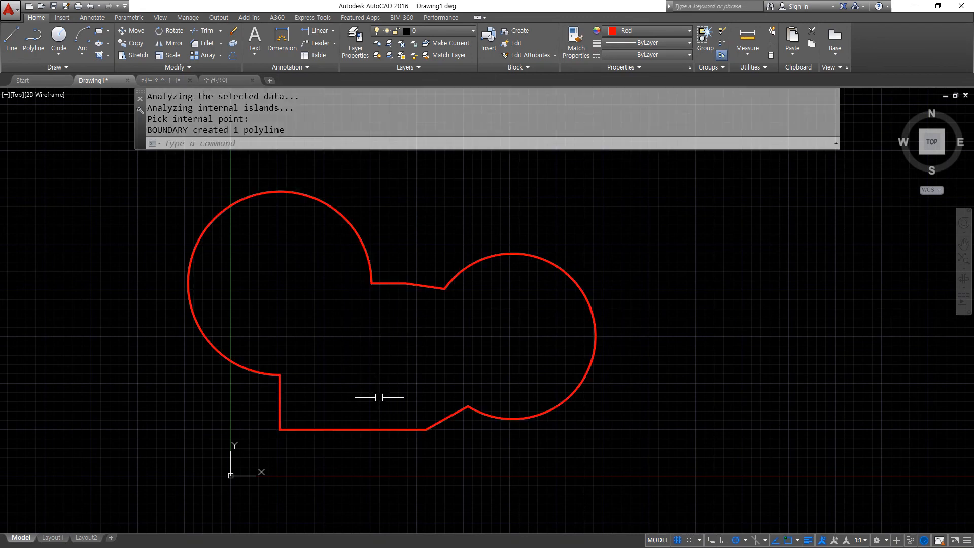
# Step: Move the red boundary polyline horizontally to the right, clear of the original white outline
pyautogui.write('m')
pyautogui.press('Return')
pyautogui.click(277, 395)
pyautogui.press('Return')
pyautogui.click(339, 371)
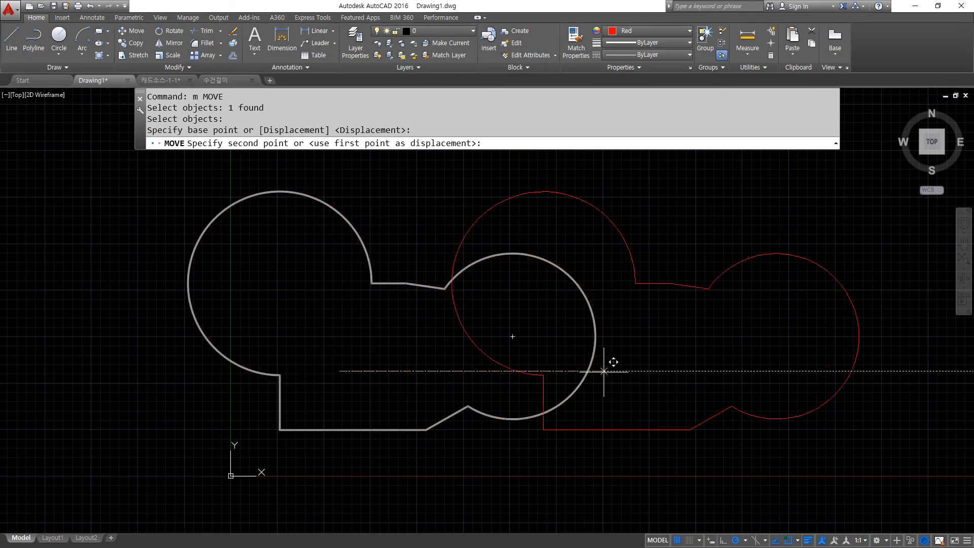
pyautogui.click(773, 371)
# Step: Examine the white outline and the red boundary polyline side by side, enlarged with real-time zoom
pyautogui.scroll(-2, 770, 364)
pyautogui.moveTo(770, 364); pyautogui.dragTo(552, 364, button='middle')
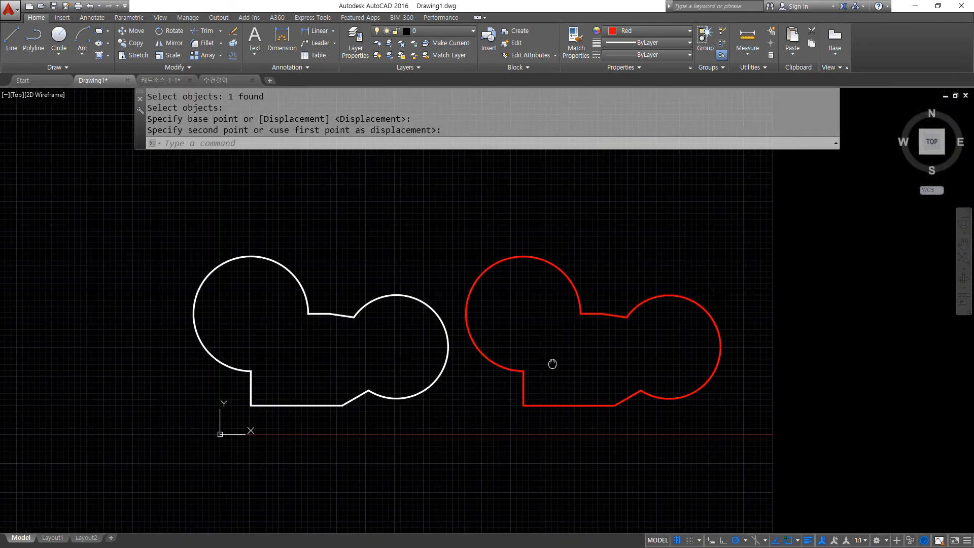
pyautogui.scroll(2, 552, 363)
pyautogui.scroll(-2, 277, 387)
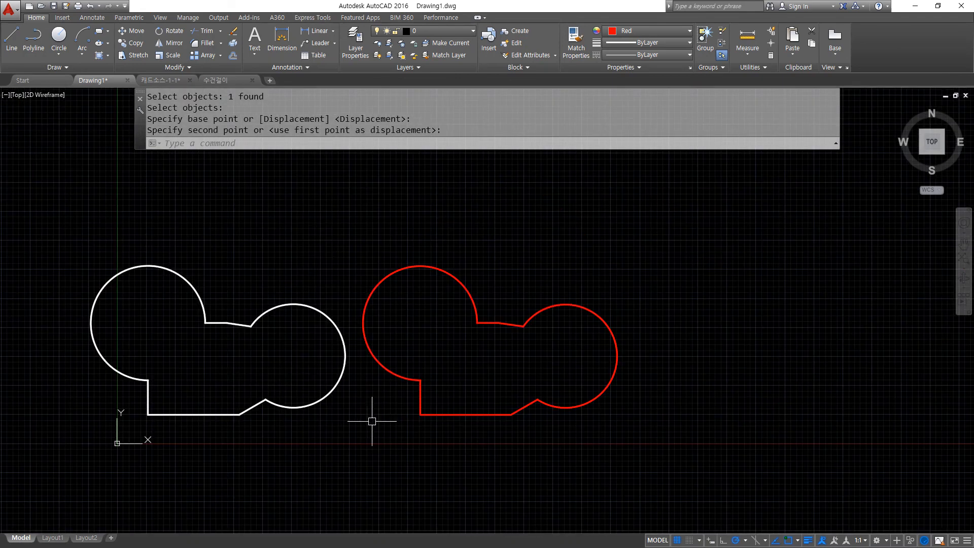
pyautogui.moveTo(431, 300); pyautogui.dragTo(531, 311, button='middle')
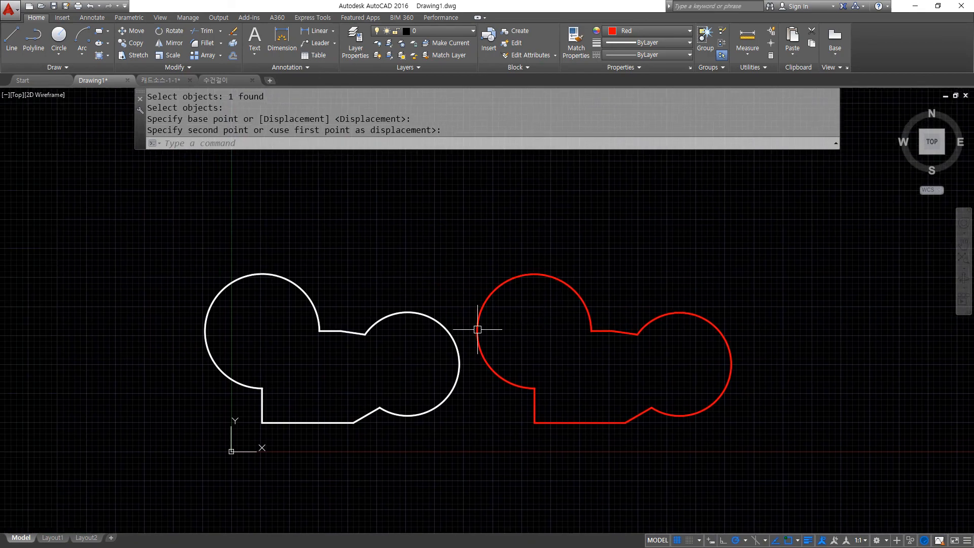
pyautogui.write('z')
pyautogui.press('Return')
pyautogui.press('Return')
pyautogui.moveTo(465, 304)
pyautogui.mouseDown()
pyautogui.moveTo(451, 286)
pyautogui.moveTo(444, 174)
pyautogui.mouseUp()
pyautogui.moveTo(410, 356); pyautogui.dragTo(404, 291)
pyautogui.moveTo(387, 339); pyautogui.dragTo(401, 327, button='middle')
pyautogui.press('Escape')
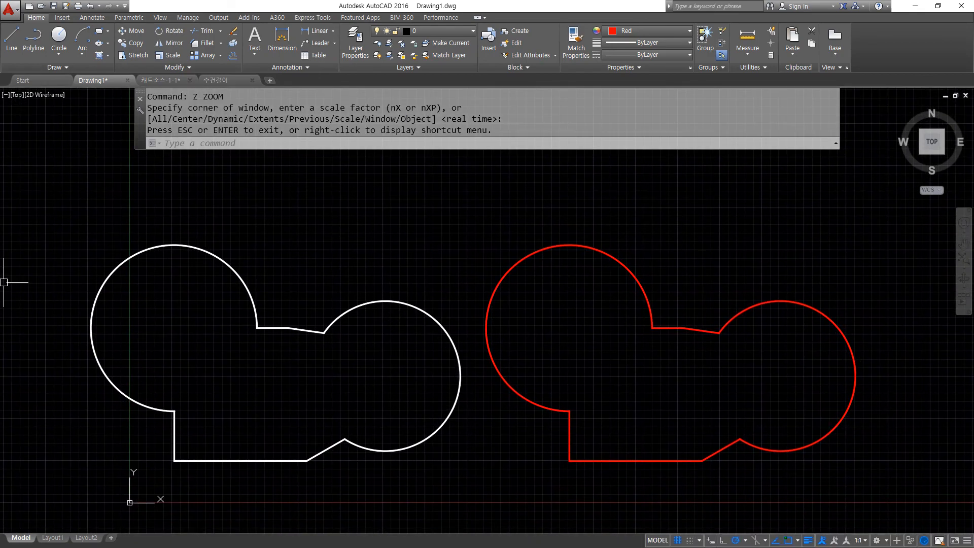